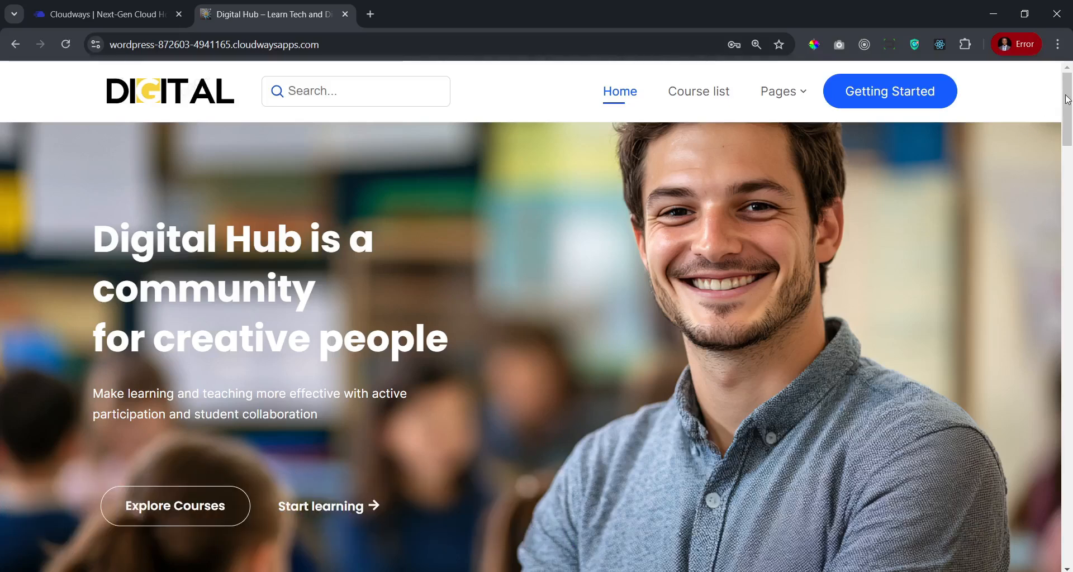
Add the first featured course to the cart and switch to student registration
drag(1068, 101, 1059, 196)
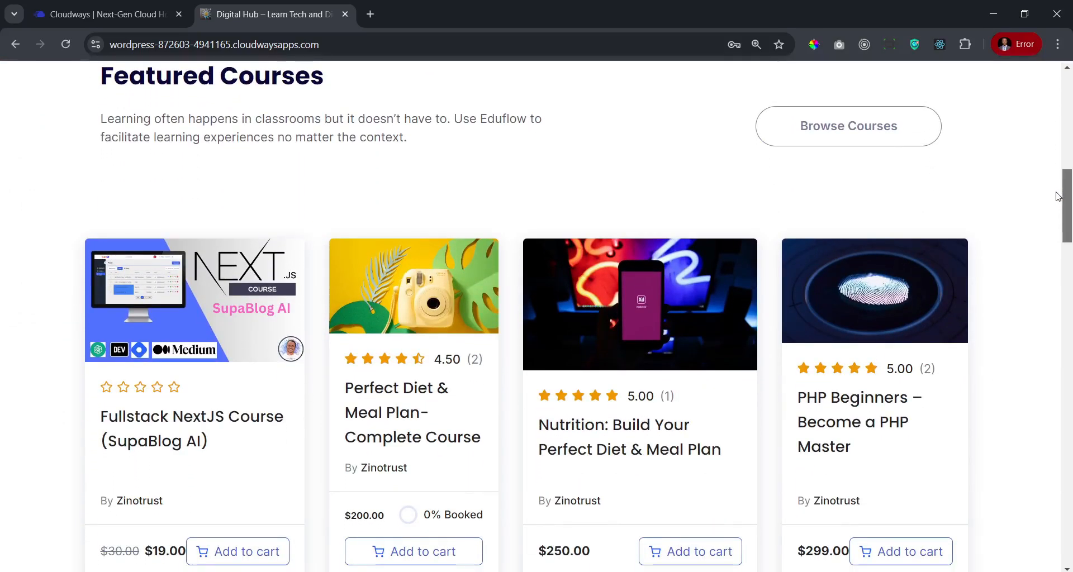
drag(1058, 196, 1068, 343)
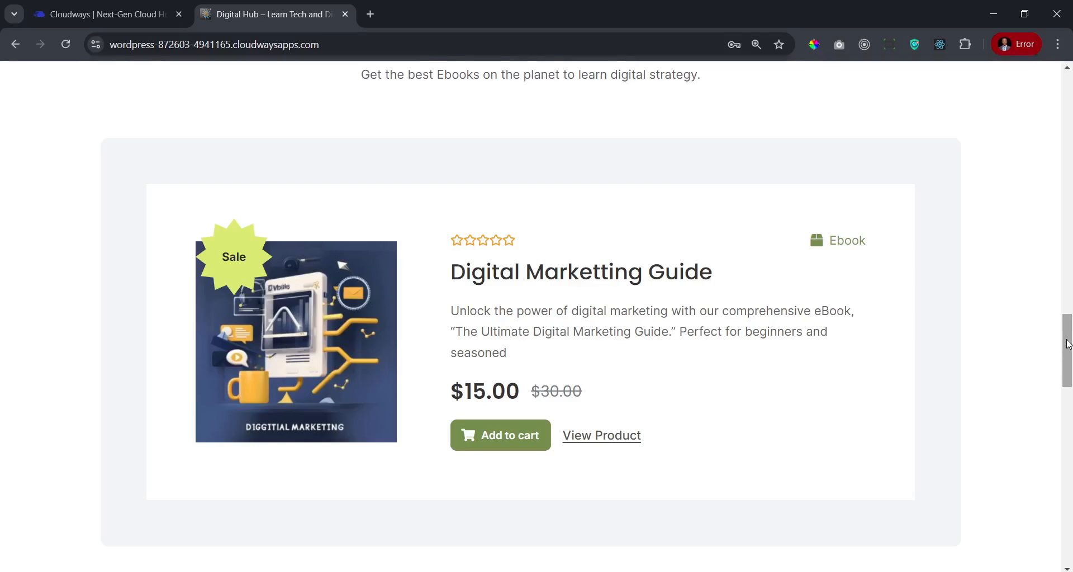
drag(1068, 343, 1050, 208)
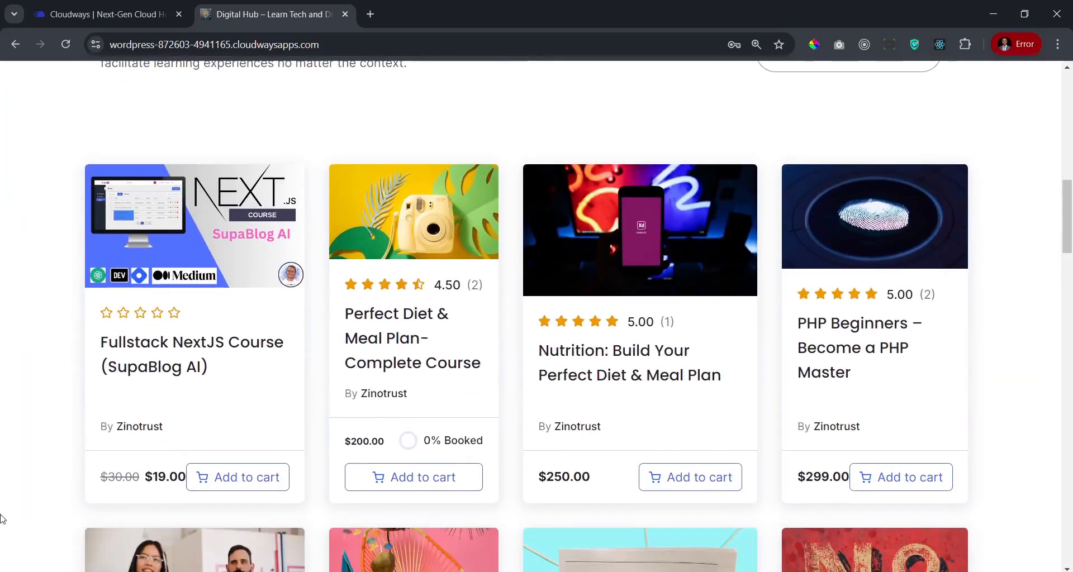
click(246, 476)
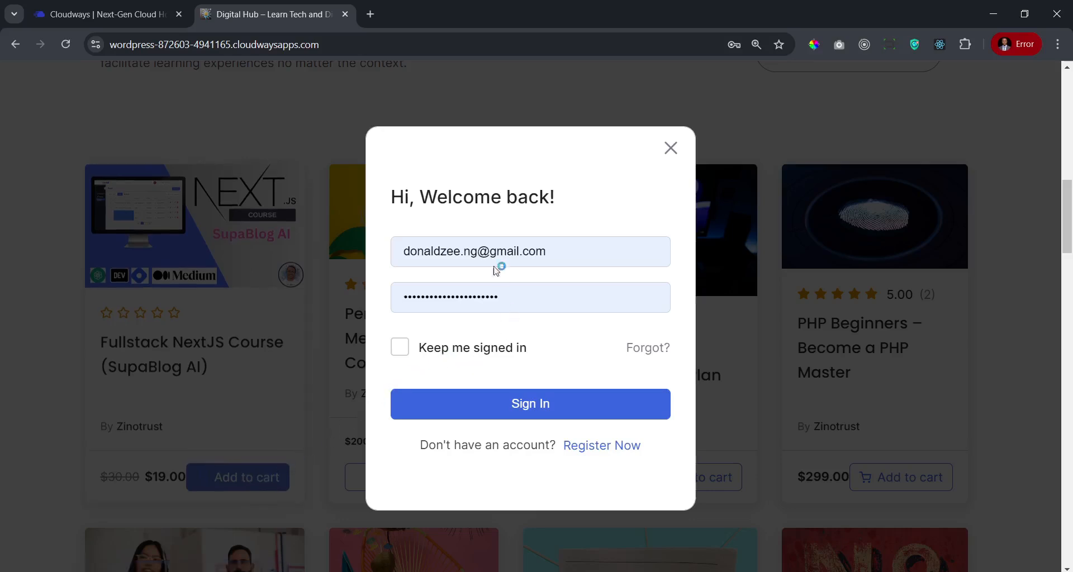
click(587, 453)
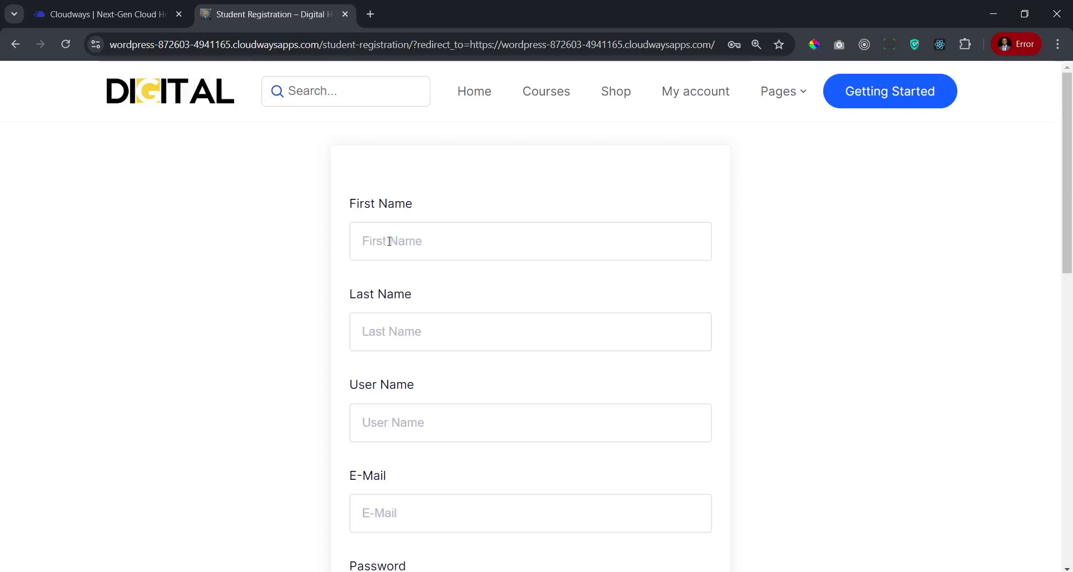
Autofill the registration form from saved details and replace the username with a new one
click(390, 241)
click(463, 282)
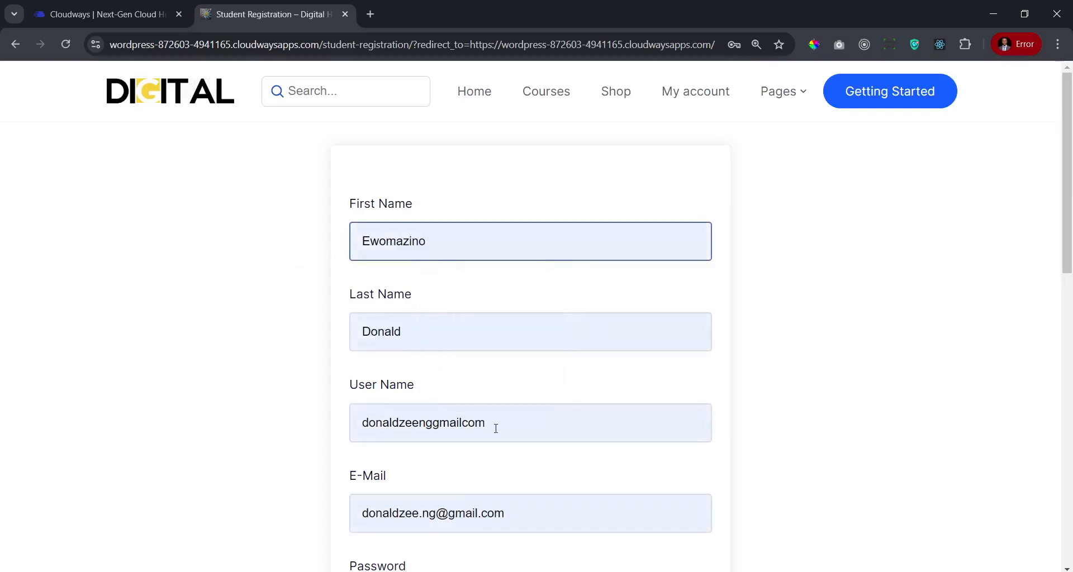
drag(496, 428, 318, 429)
key(BackSpace)
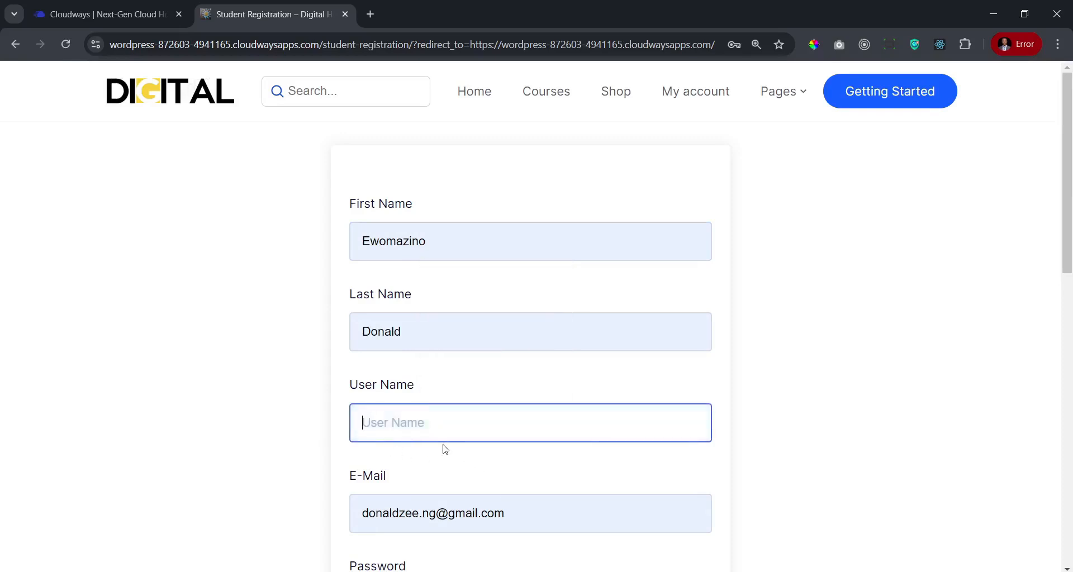
text(d)
key(BackSpace)
text(z)
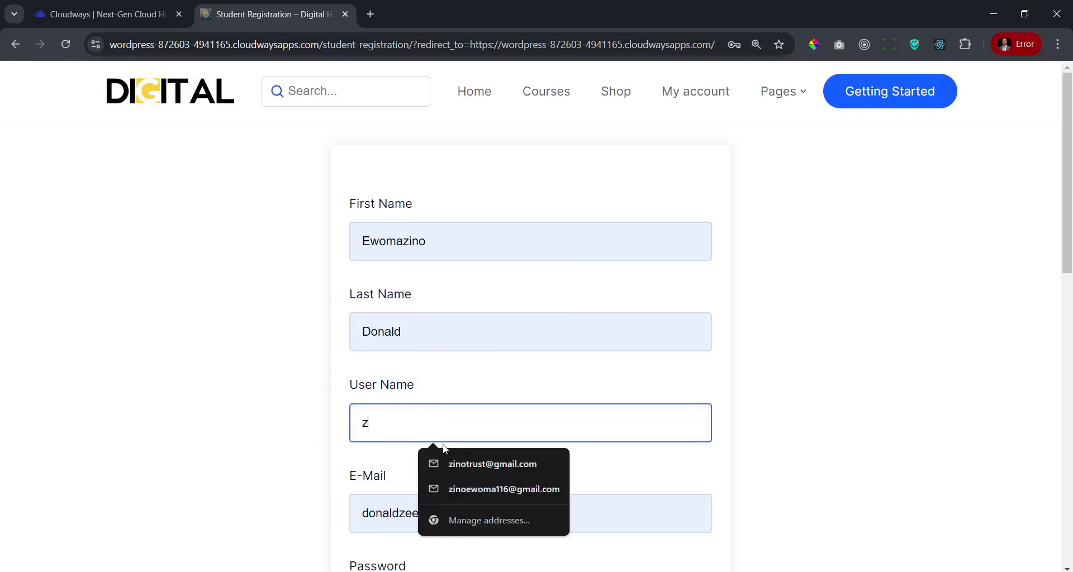
text(ino)
Replace the autofilled e-mail address with the student's e-mail
click(373, 515)
drag(597, 520, 288, 526)
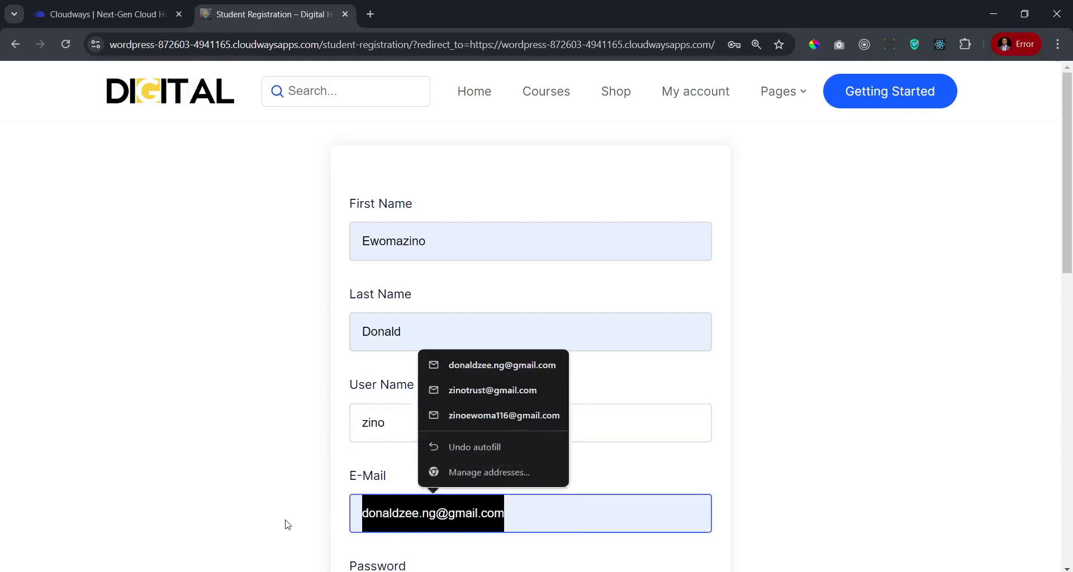
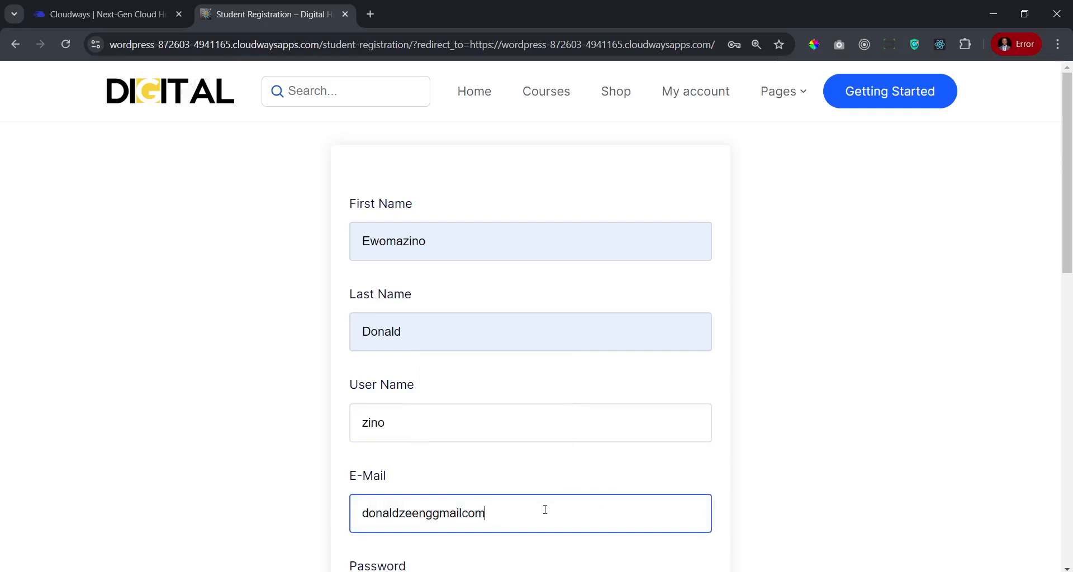
drag(555, 498, 319, 513)
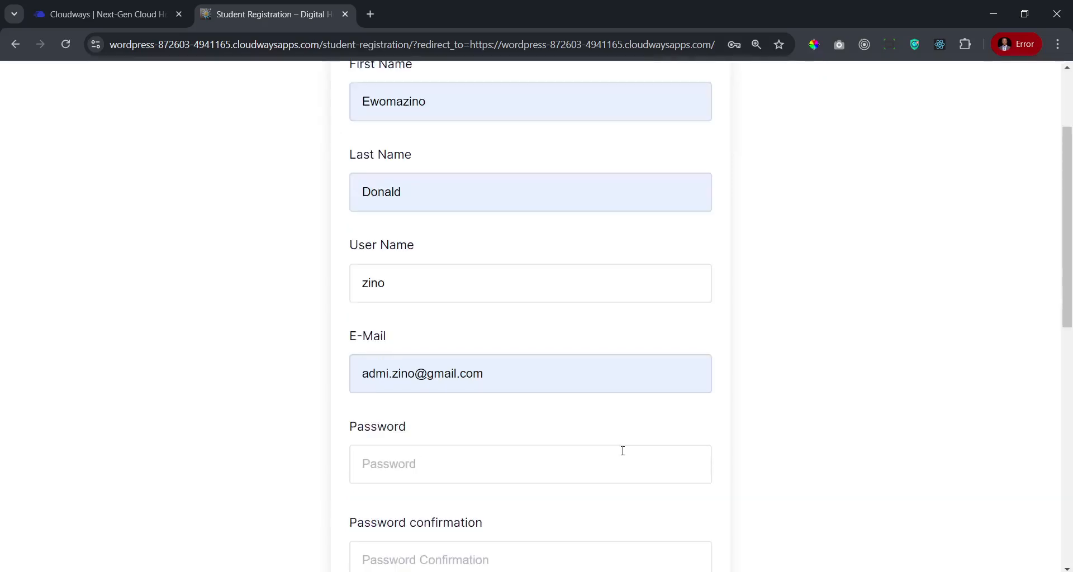
Paste the saved password into both password fields and submit the registration
click(399, 471)
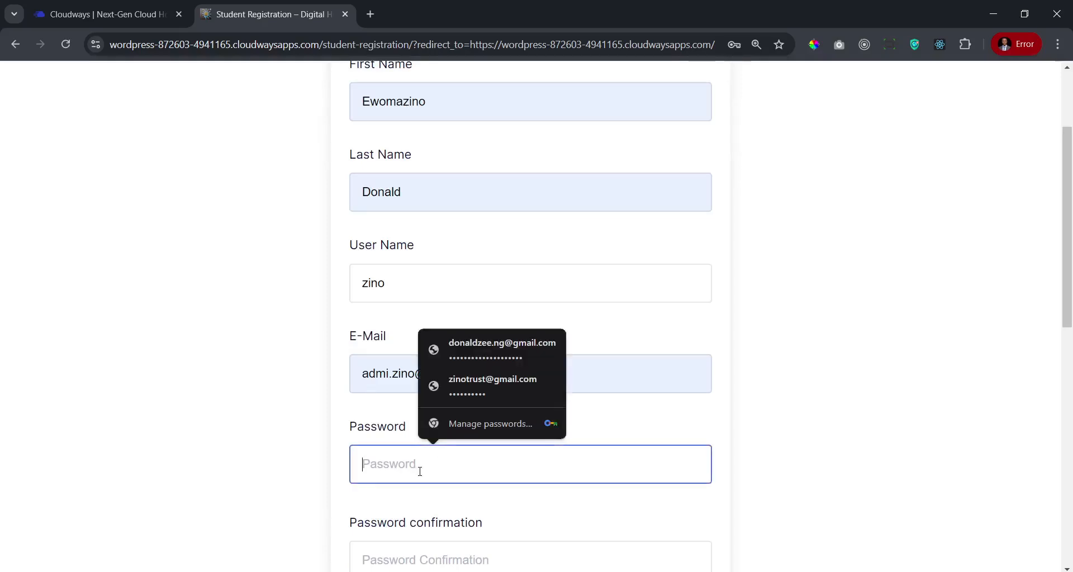
key(ctrl+v)
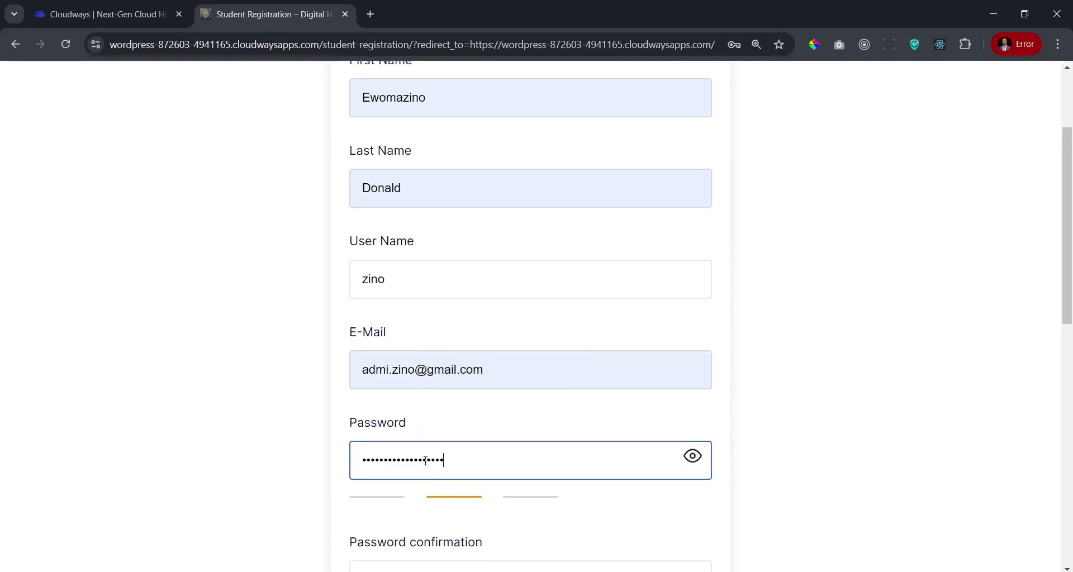
scroll(426, 482, down, 1)
click(427, 514)
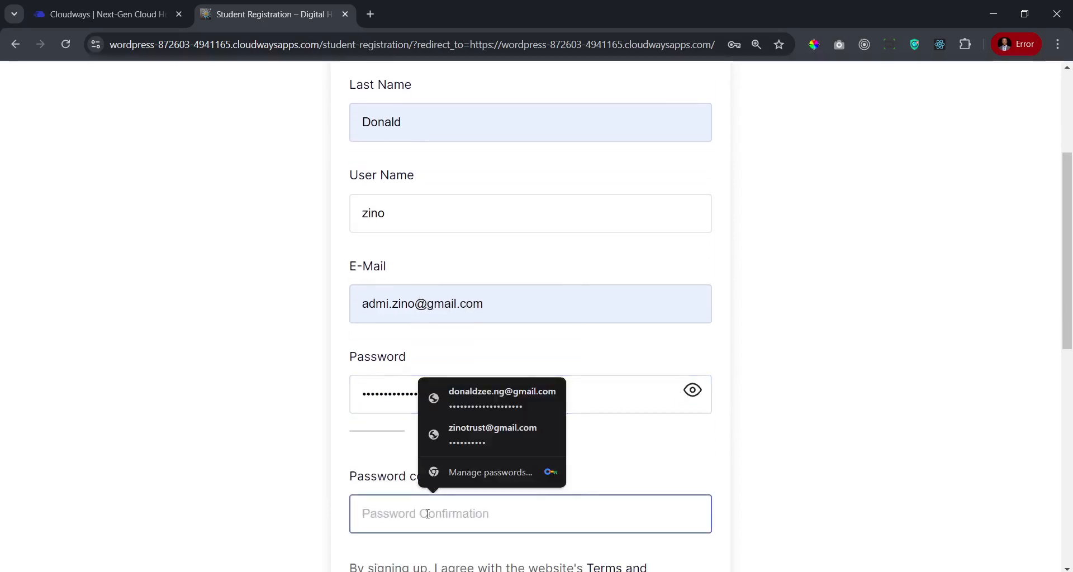
key(ctrl+v)
scroll(534, 453, down, 2)
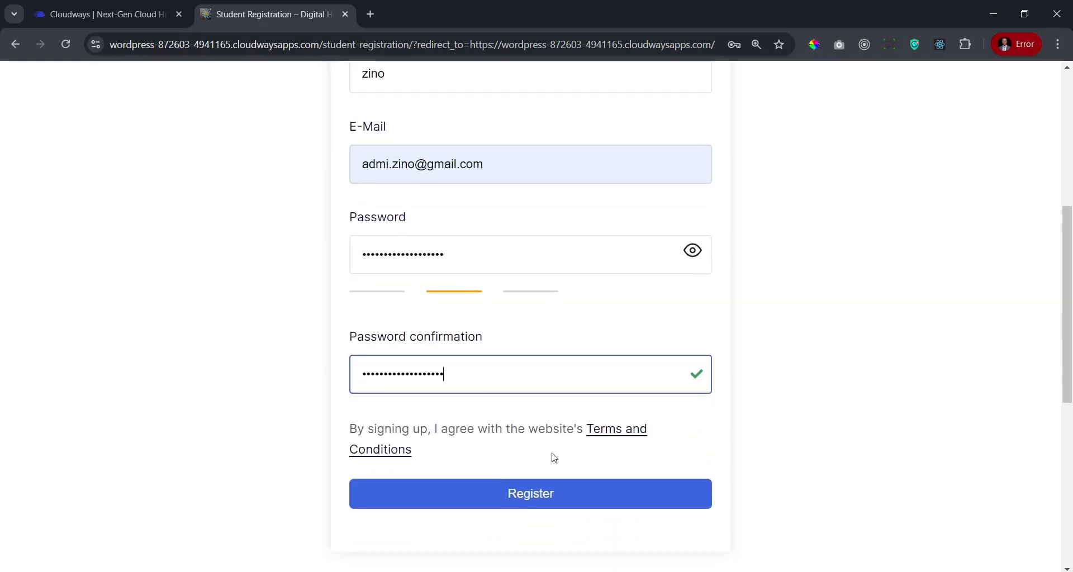
click(538, 496)
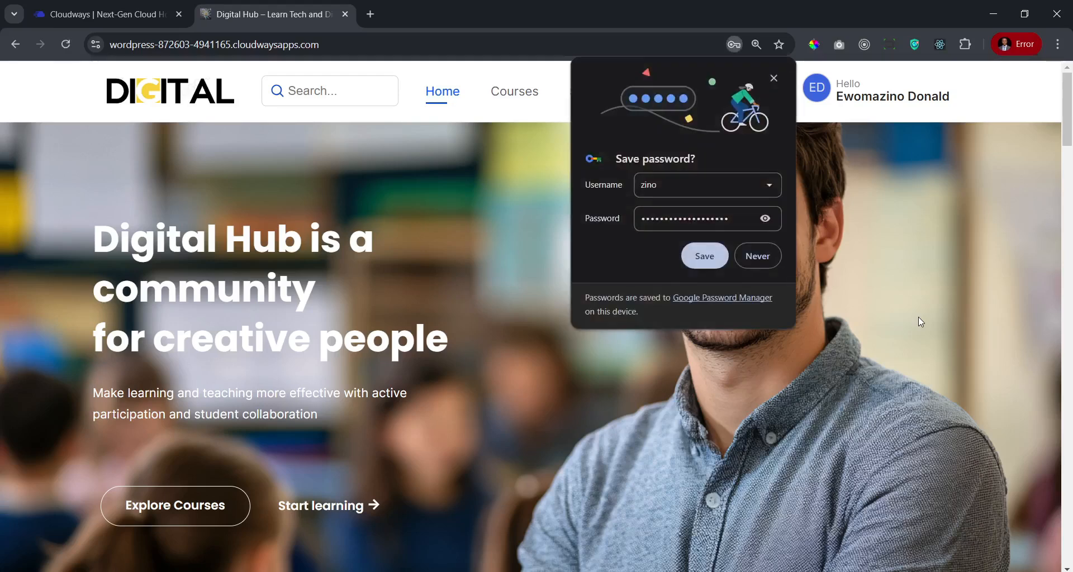
Save the new login in Chrome, then add the Fullstack NextJS Course ($19.00) and view the cart
click(705, 255)
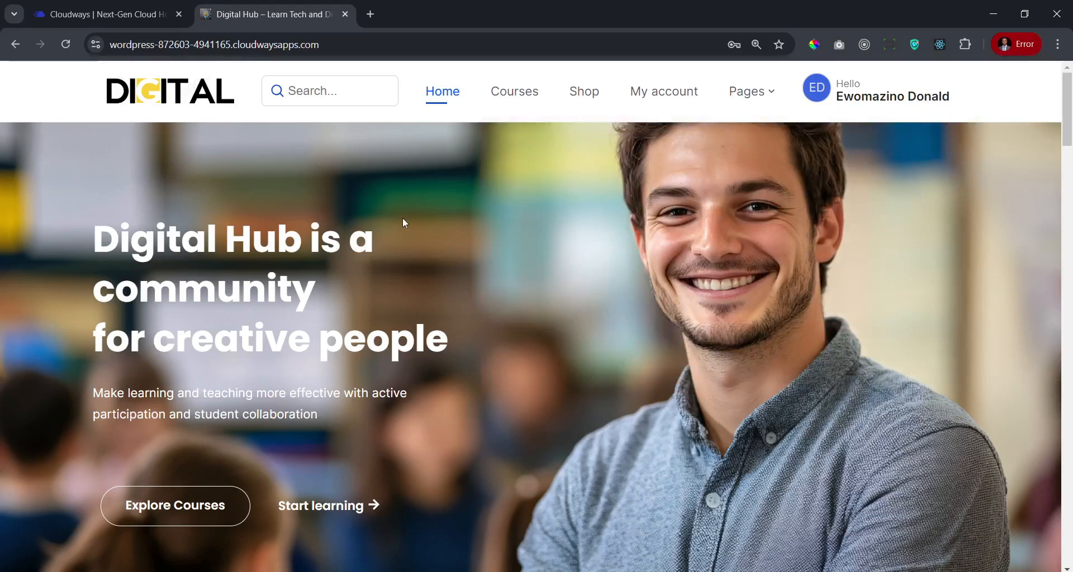
scroll(415, 217, down, 6)
scroll(428, 246, down, 5)
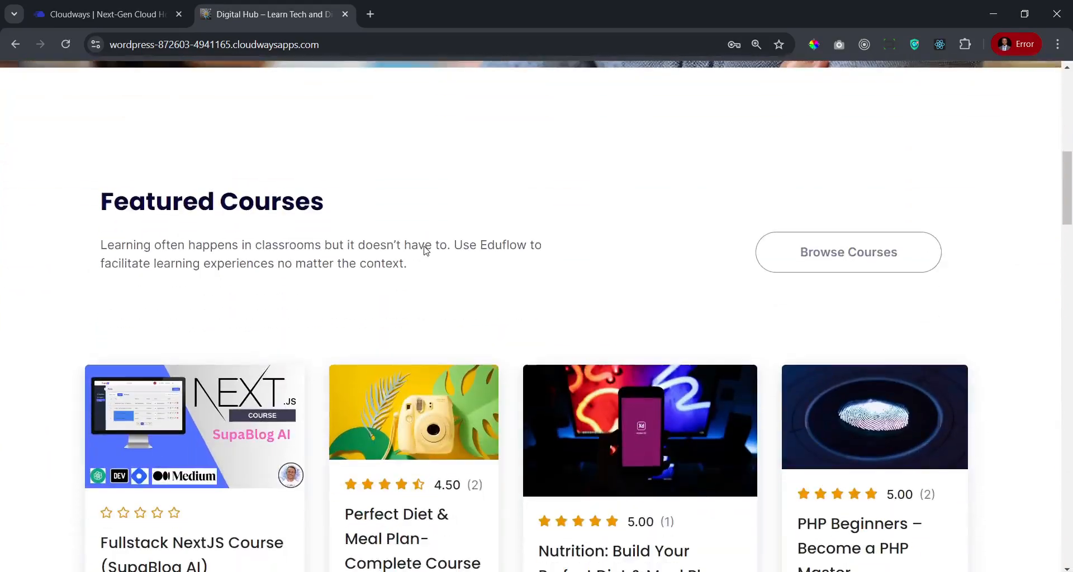
scroll(196, 395, down, 2)
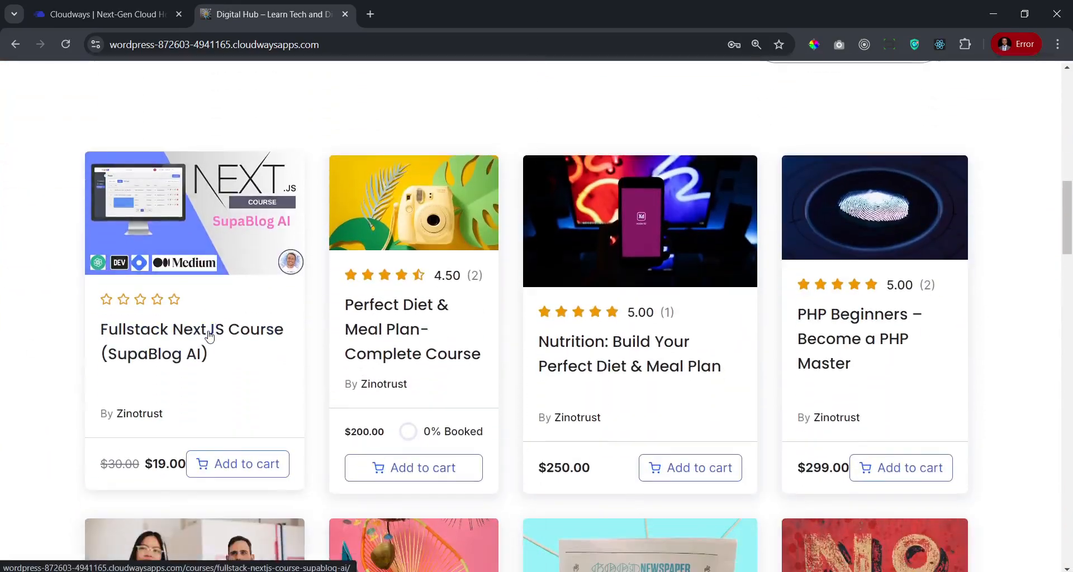
click(232, 402)
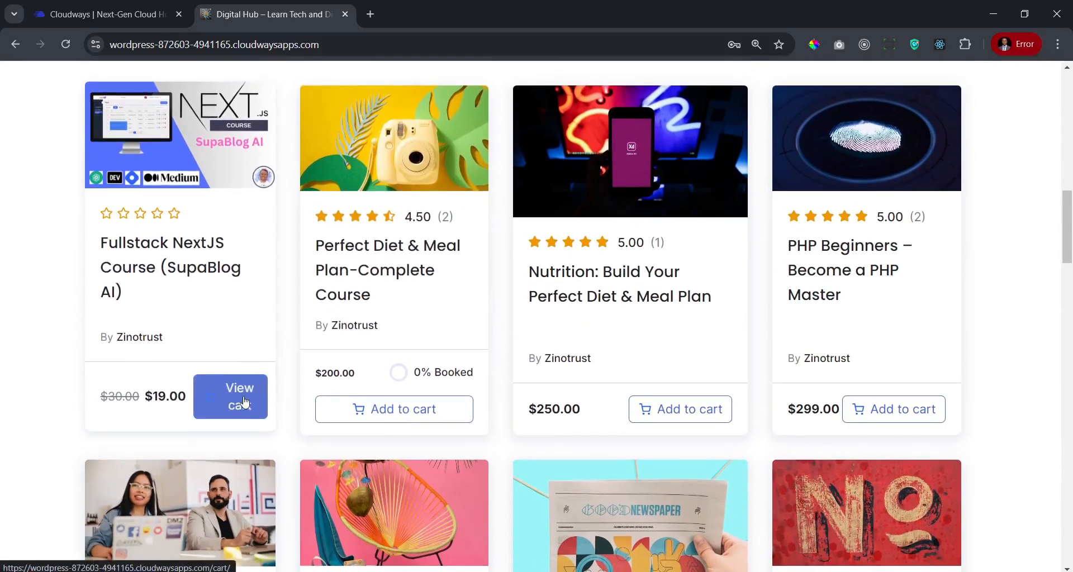
click(244, 402)
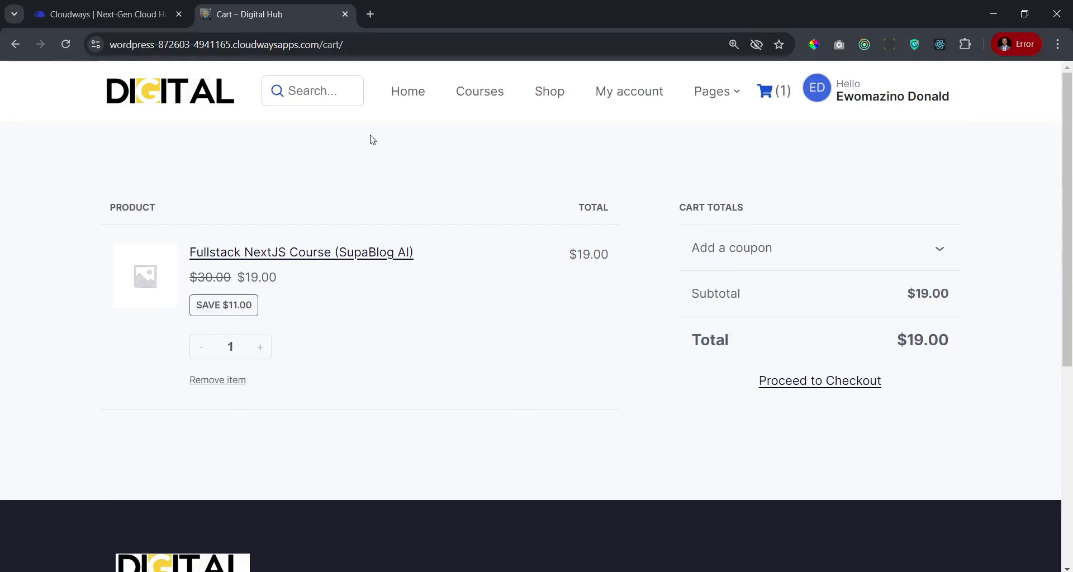
From the homepage's Featured Ebooks, add Digital Marketting Guide ($15.00) and review the two-item cart
click(413, 99)
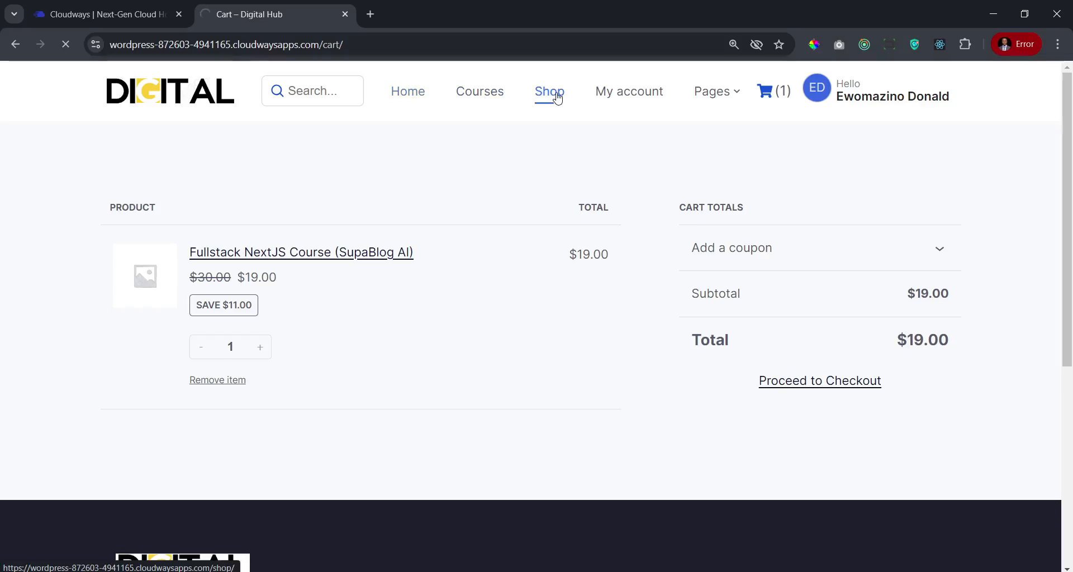
scroll(538, 299, down, 1)
scroll(536, 295, down, 20)
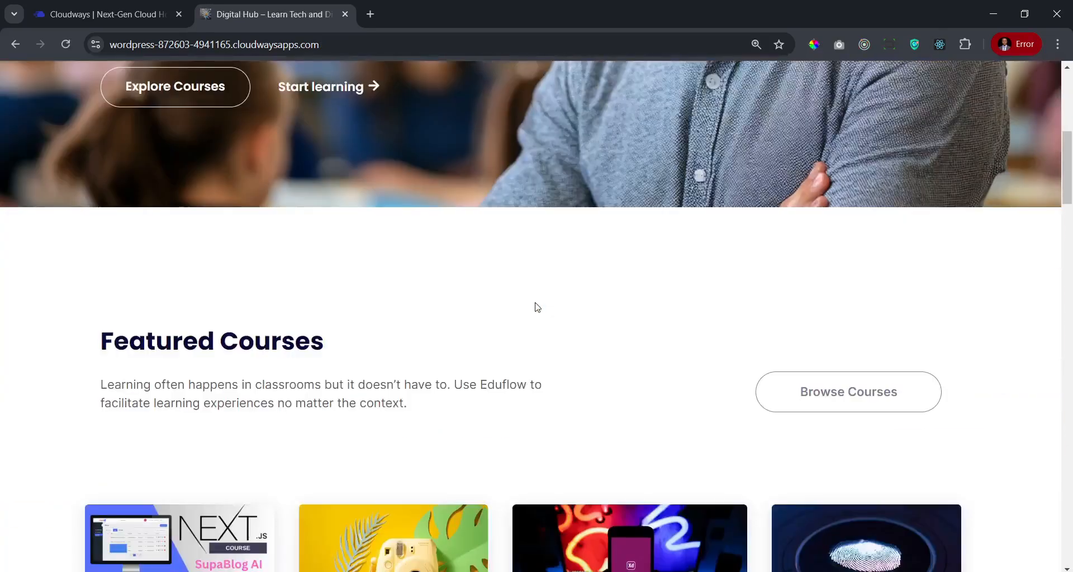
scroll(536, 309, down, 4)
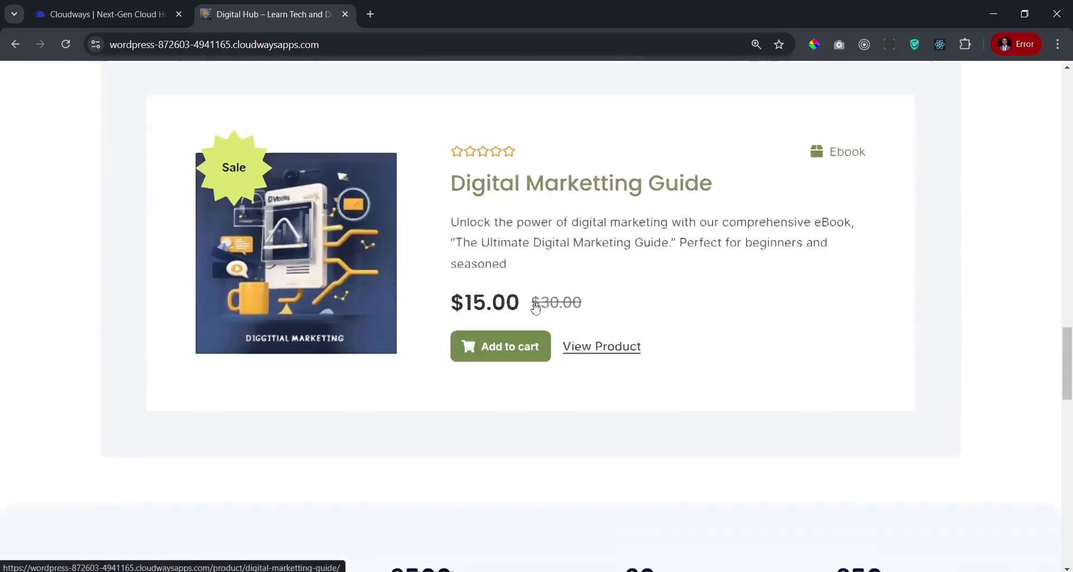
scroll(412, 247, up, 1)
mouse_move(387, 263)
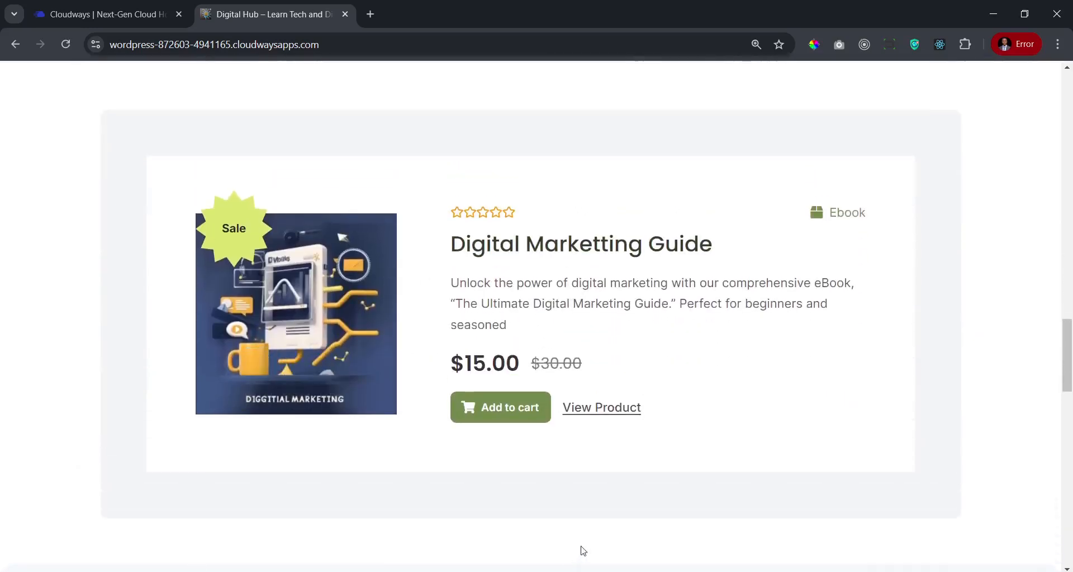
click(506, 412)
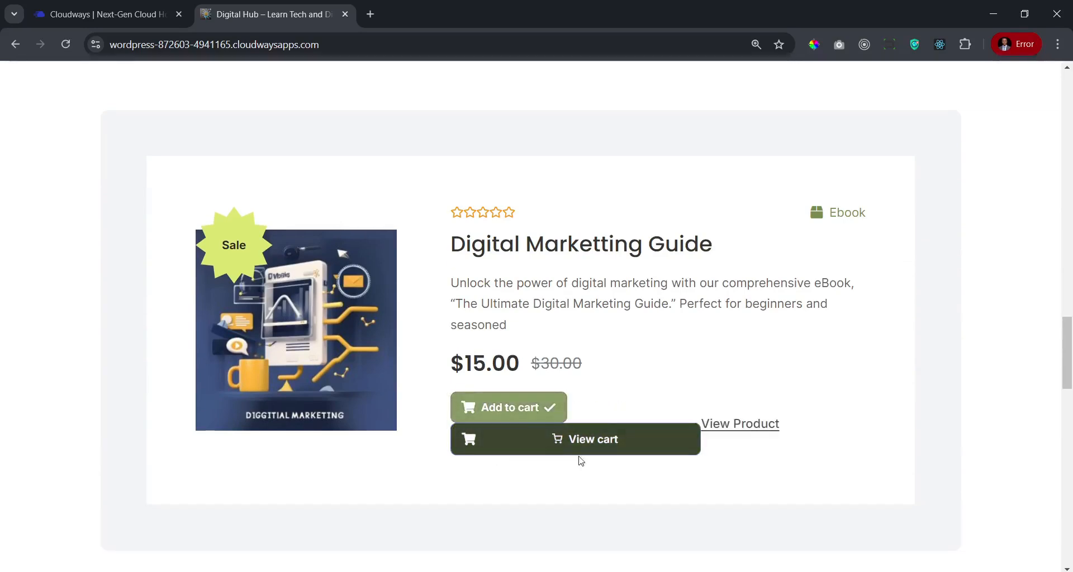
click(601, 444)
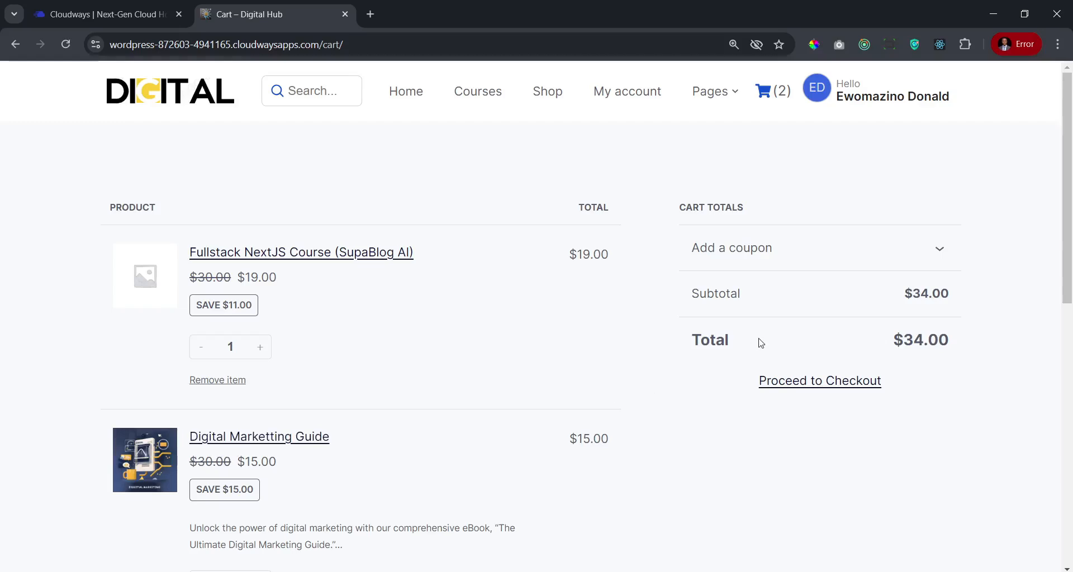
scroll(610, 370, down, 6)
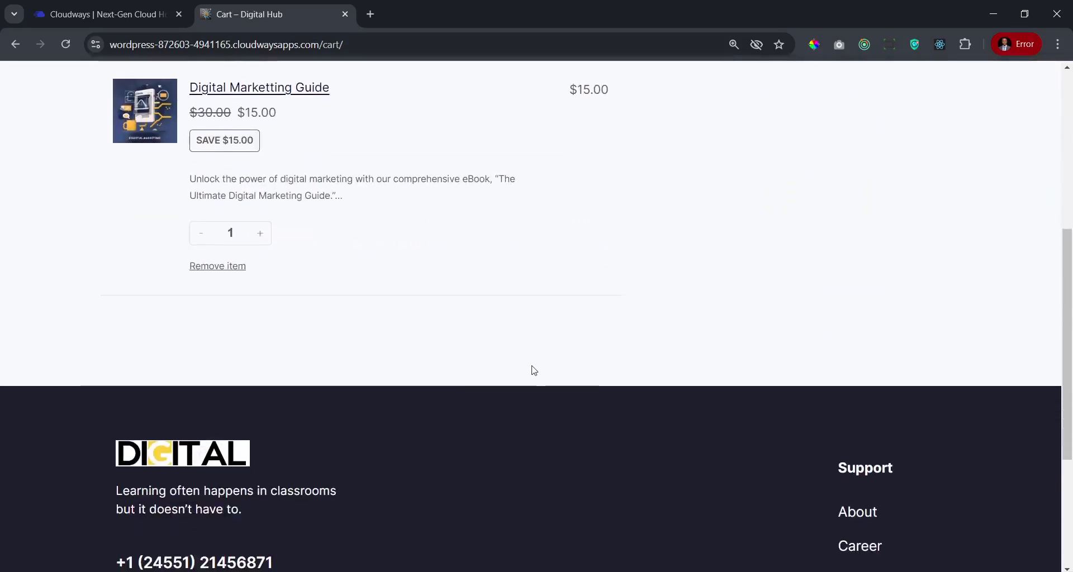
scroll(534, 370, up, 2)
scroll(538, 370, up, 3)
Proceed to checkout, fill billing details from a saved address, and dismiss the covering dialog
click(825, 317)
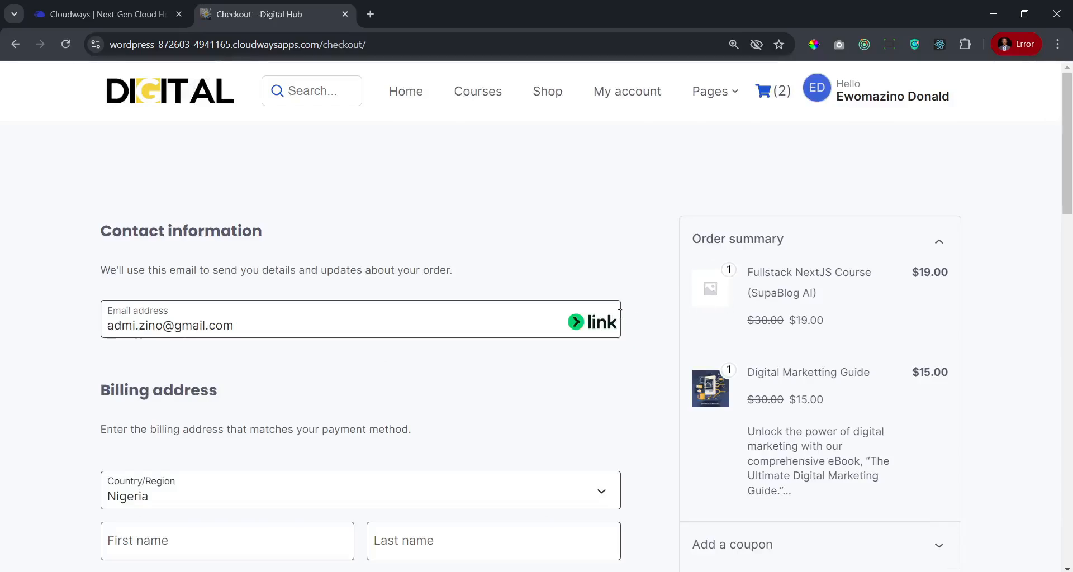
scroll(618, 326, down, 1)
scroll(618, 327, down, 2)
click(189, 401)
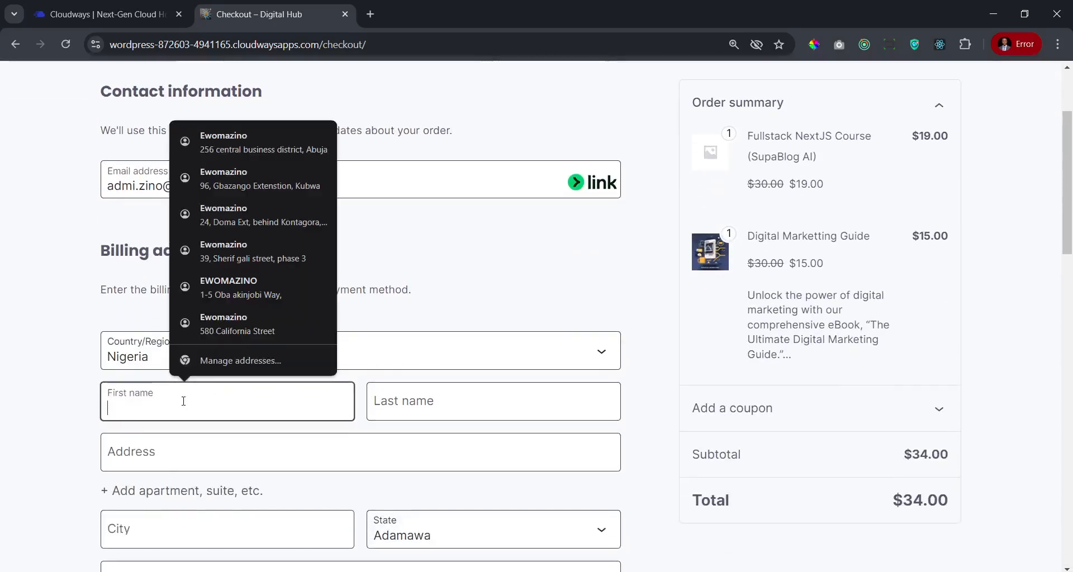
click(251, 134)
scroll(807, 359, down, 1)
scroll(807, 359, down, 9)
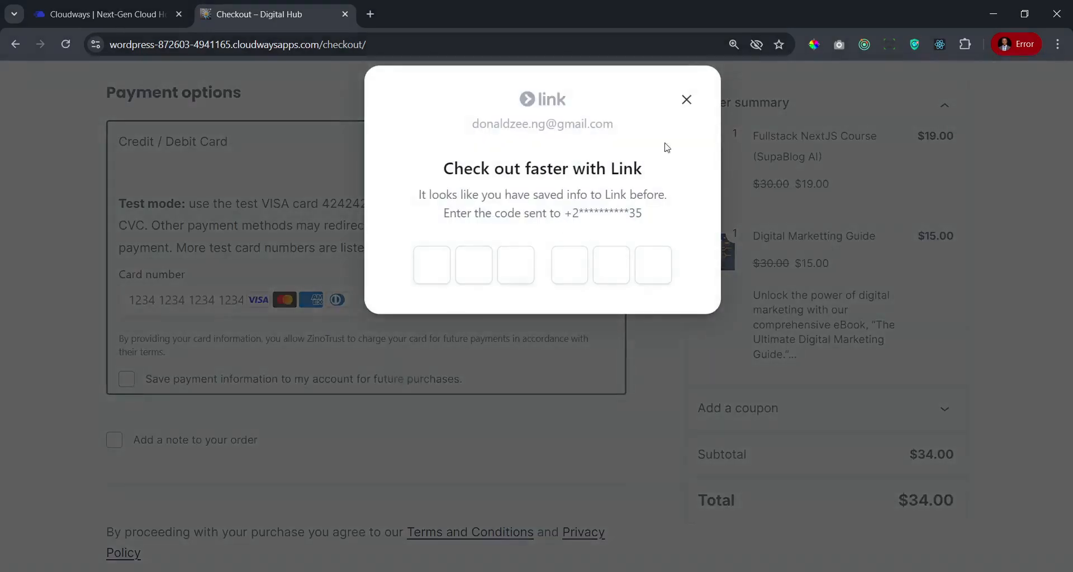
click(687, 100)
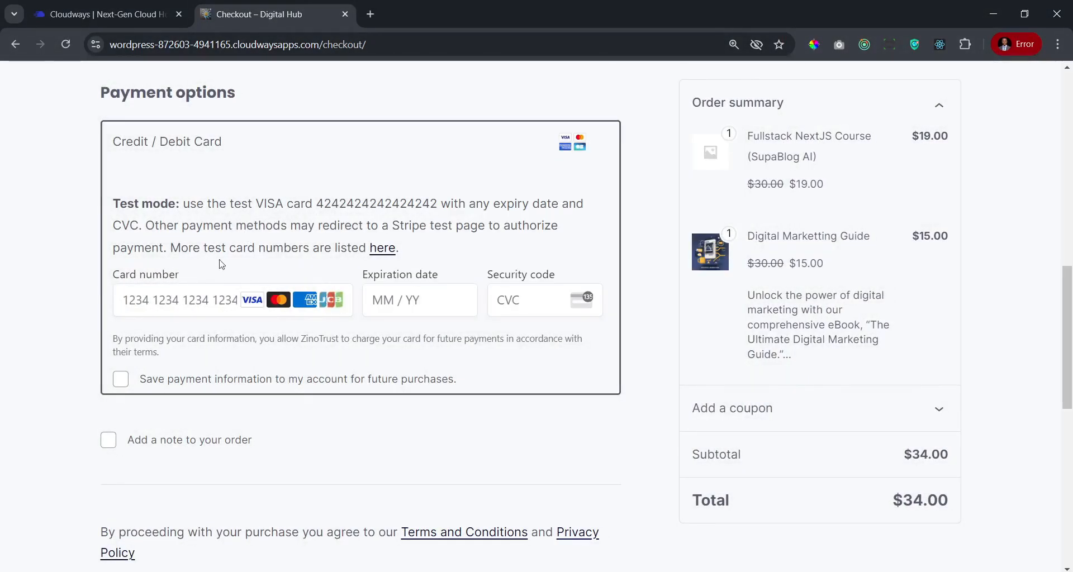
Pay with the Stripe test Visa card, expiry 04/42, CVC 424, and place the $34.00 order
click(151, 299)
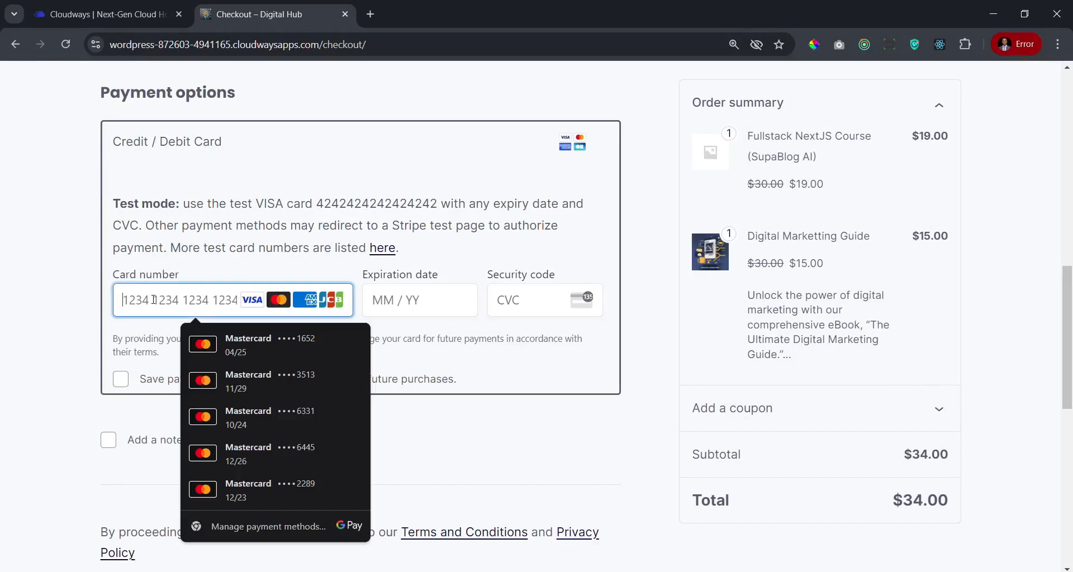
text(4242 424)
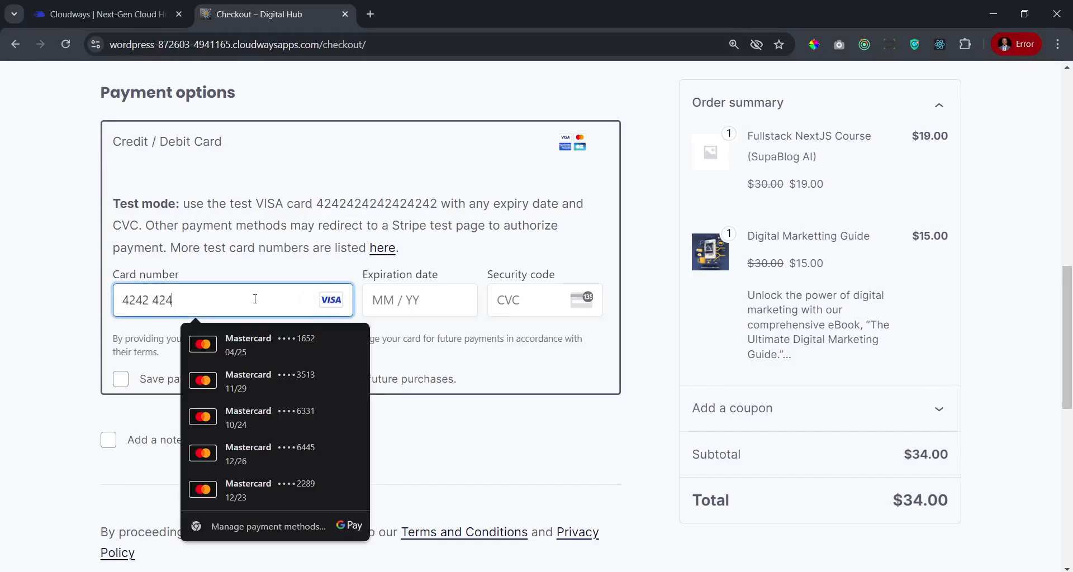
text(2 4242 4242)
click(449, 299)
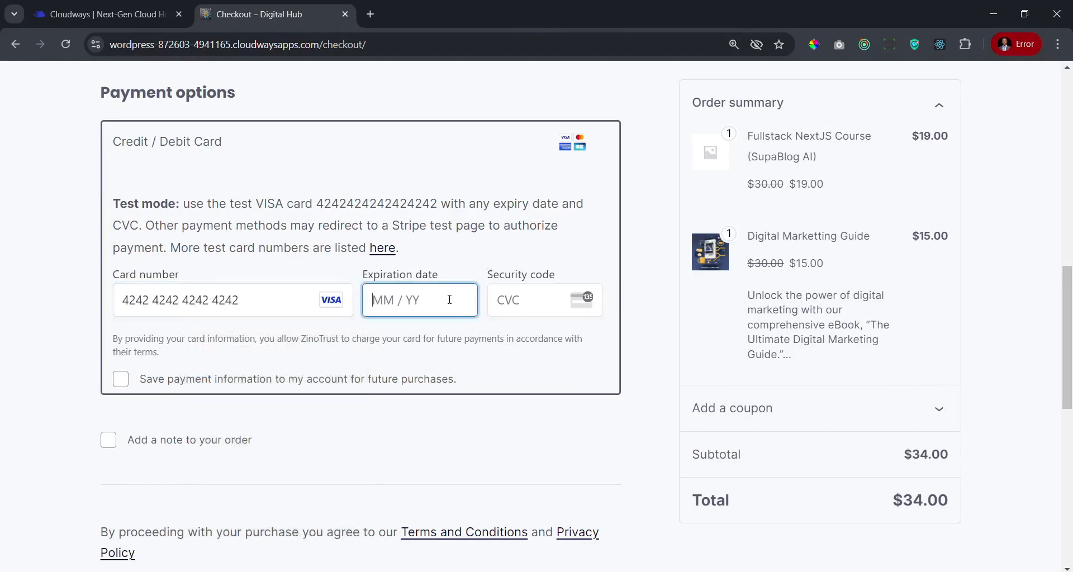
text(0424)
drag(423, 301, 388, 296)
text(4)
click(534, 298)
text(42)
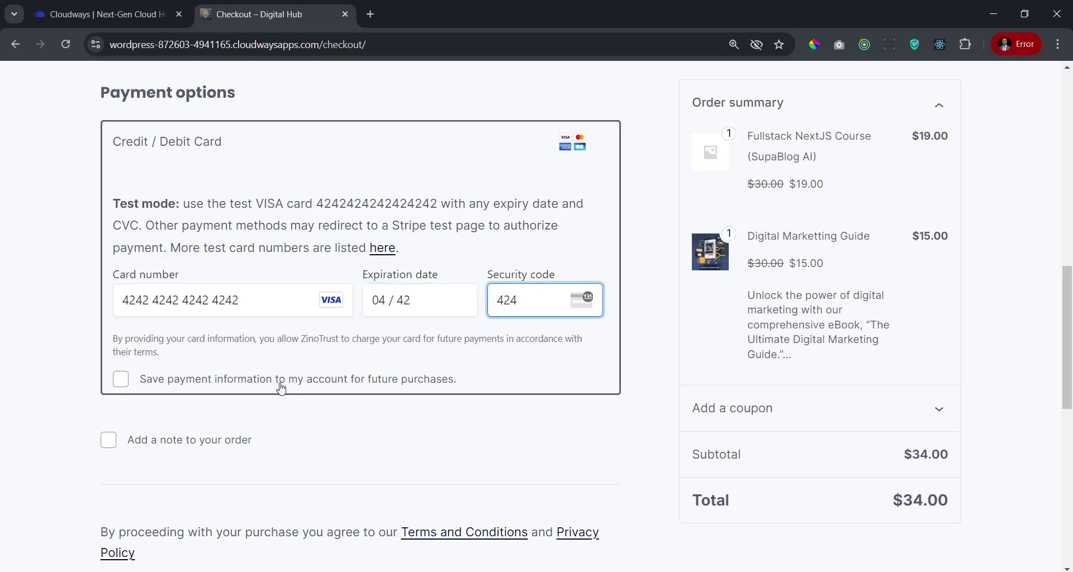
scroll(382, 370, down, 3)
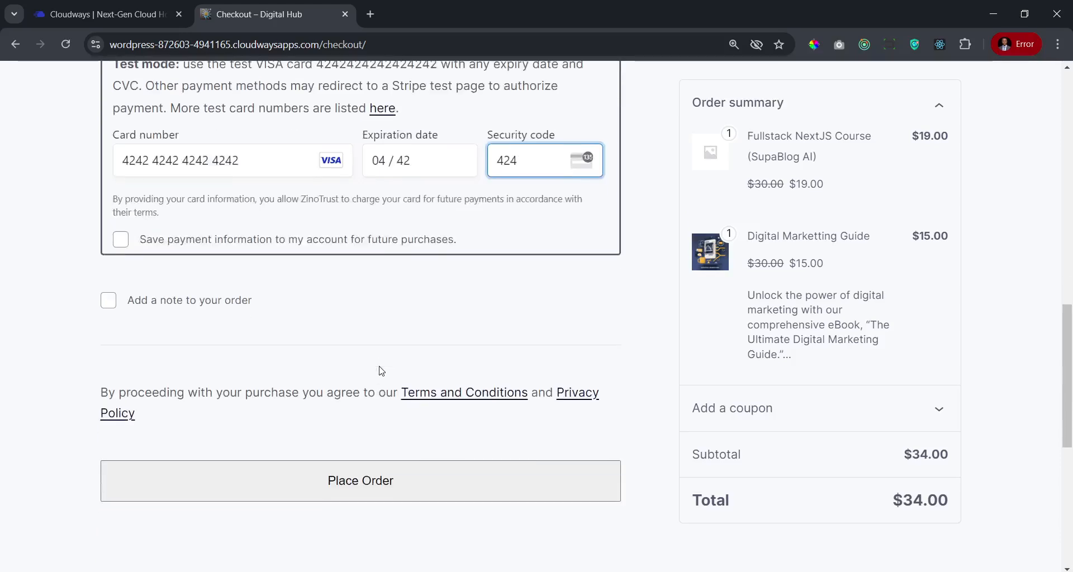
click(387, 490)
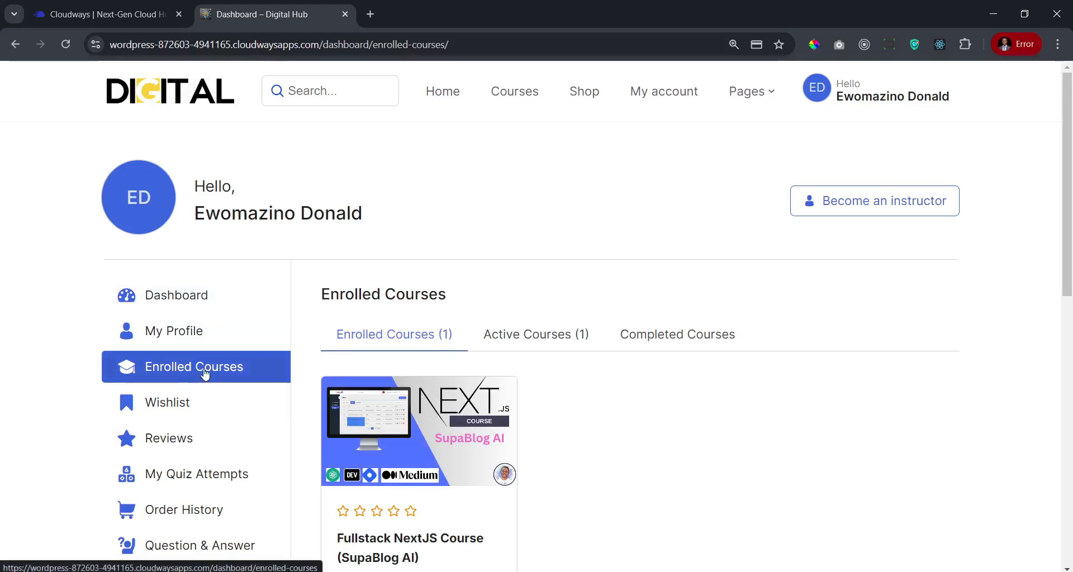
Find the Fullstack NextJS Course (SupaBlog AI) under Enrolled Courses and open its page
mouse_move(874, 89)
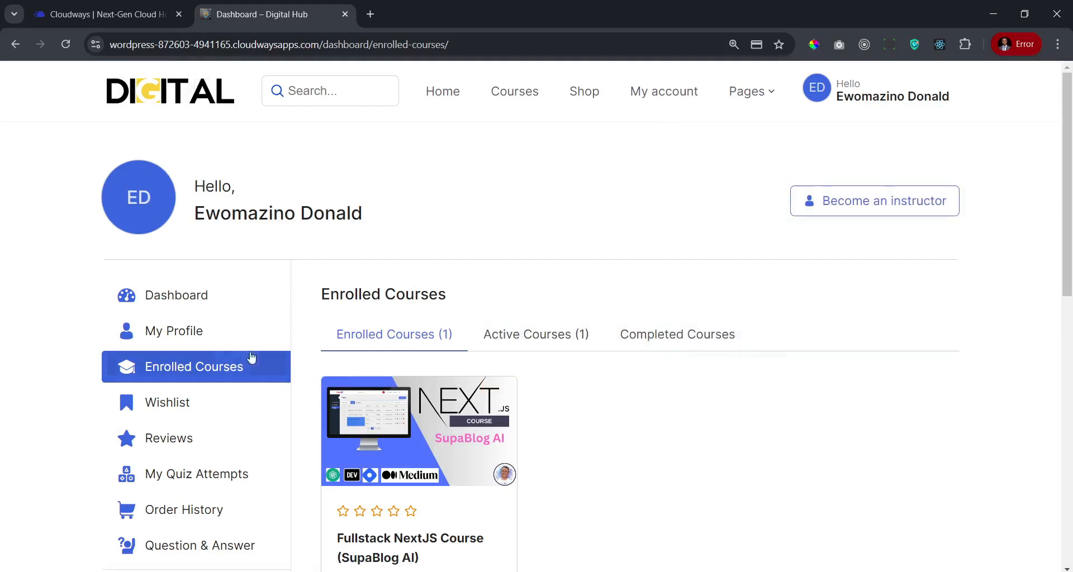
scroll(220, 344, down, 1)
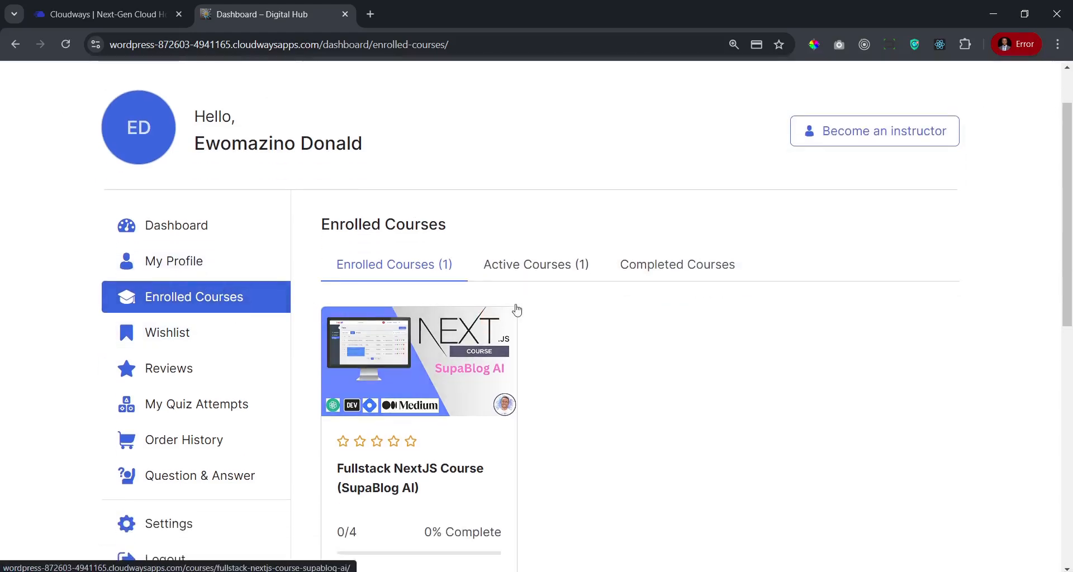
scroll(510, 300, down, 2)
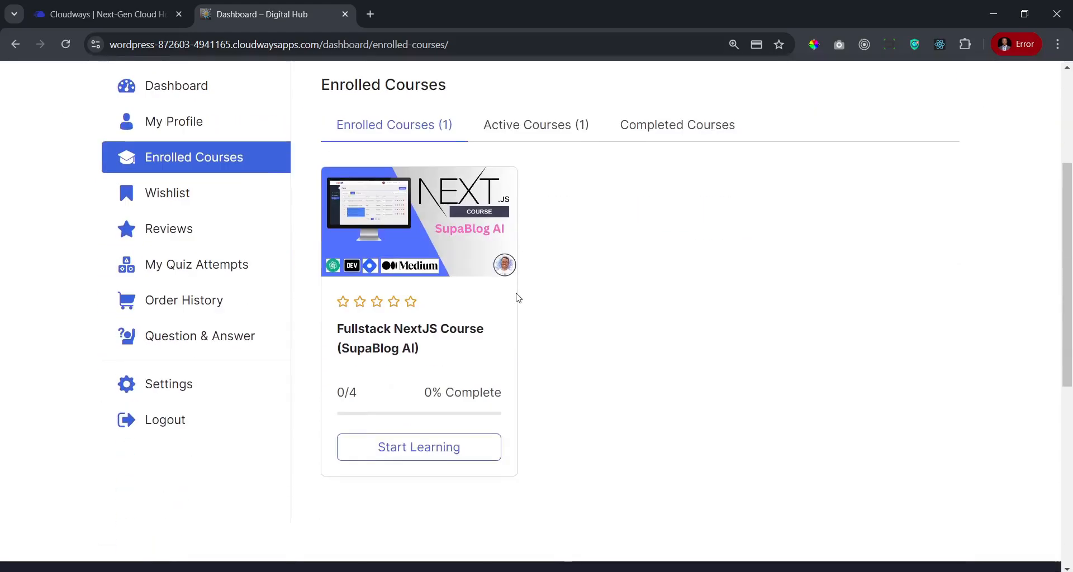
click(415, 334)
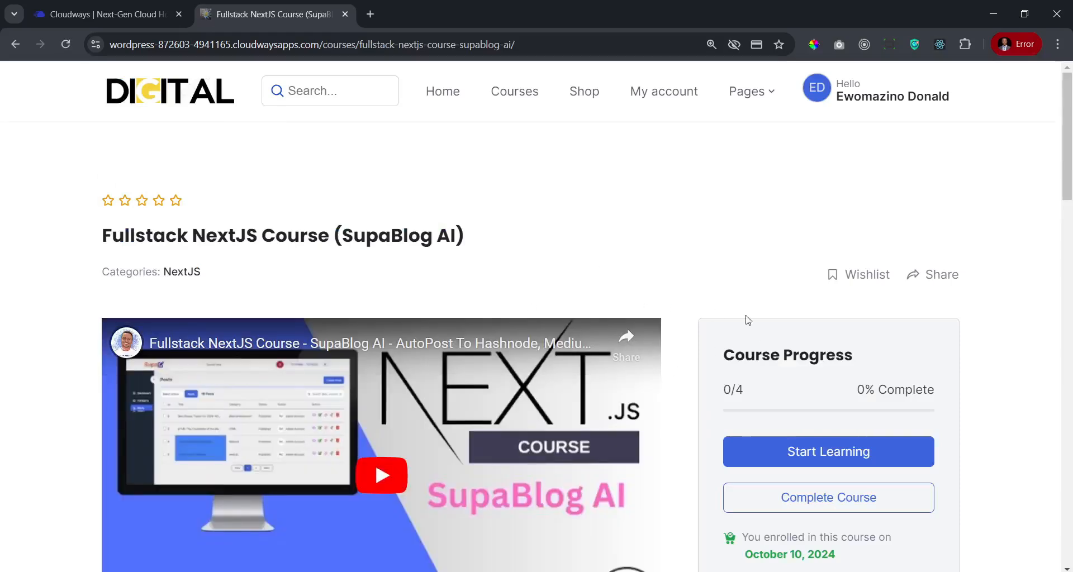
Scroll through the NextJS course description and expand then collapse the AI Coding Assistant section
scroll(688, 324, down, 4)
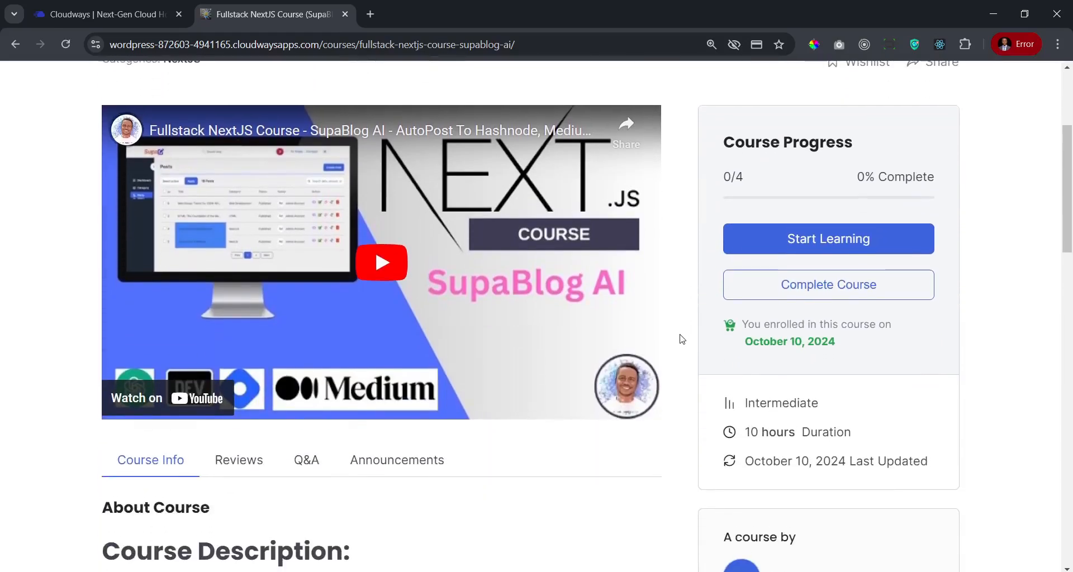
scroll(699, 335, down, 5)
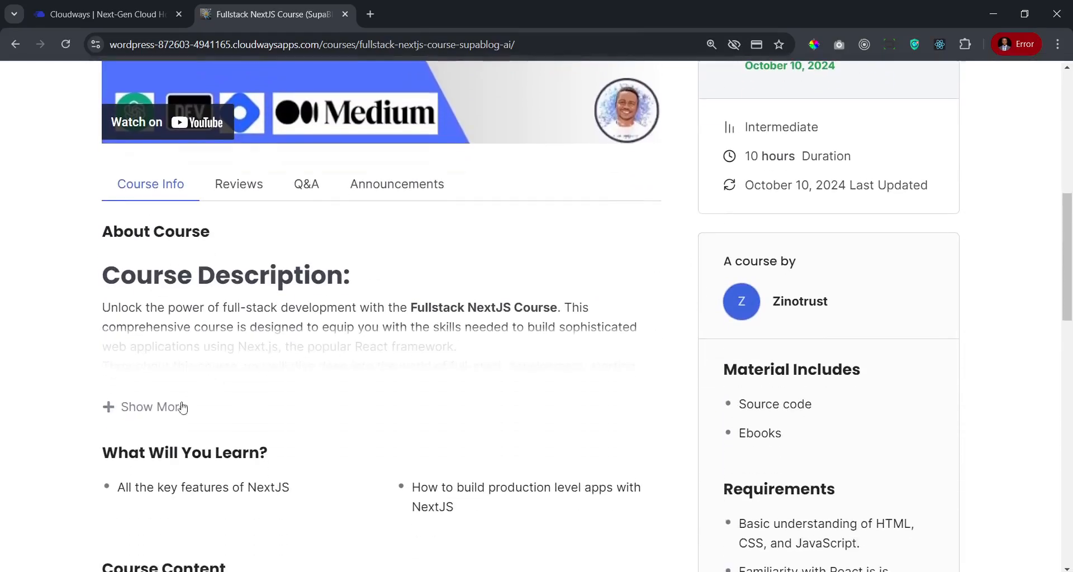
scroll(274, 323, down, 14)
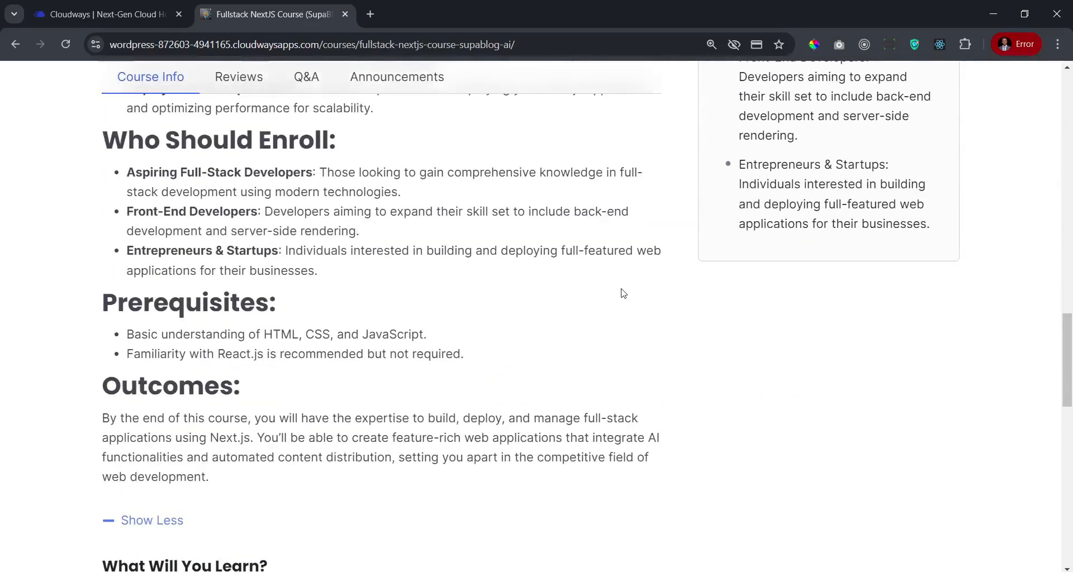
scroll(615, 292, down, 6)
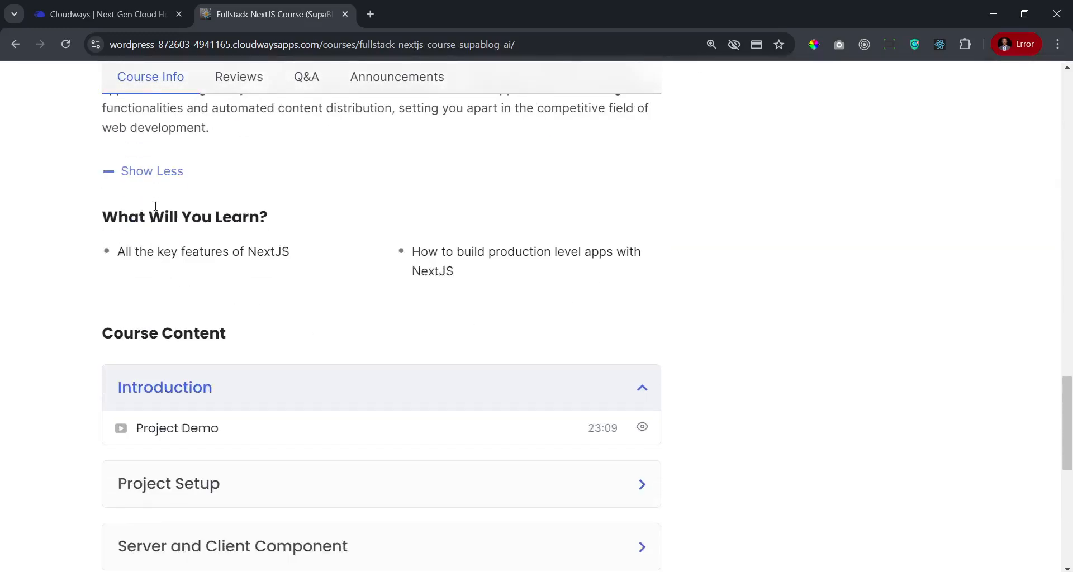
scroll(822, 237, down, 2)
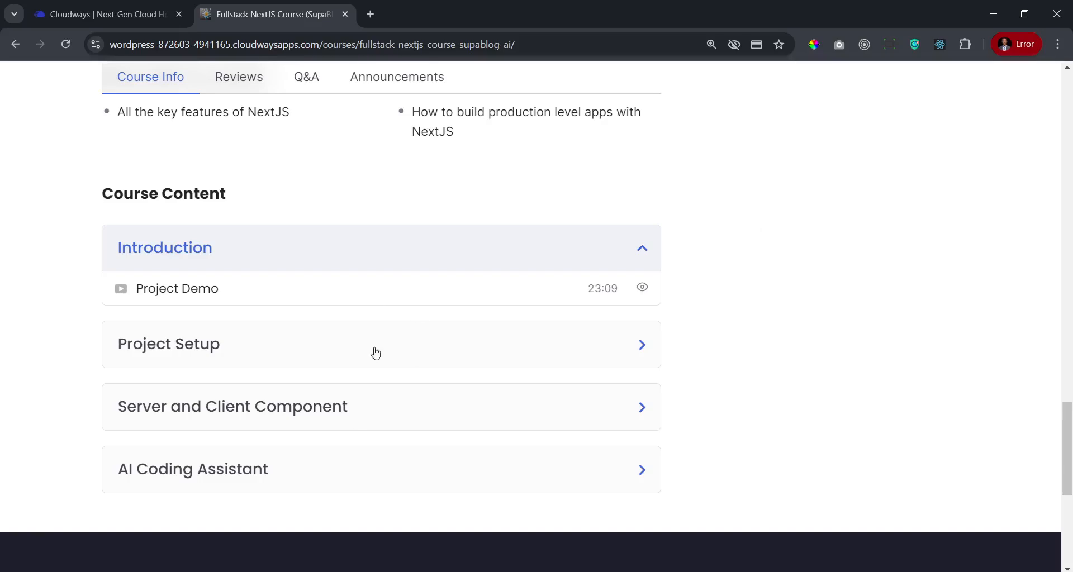
click(643, 472)
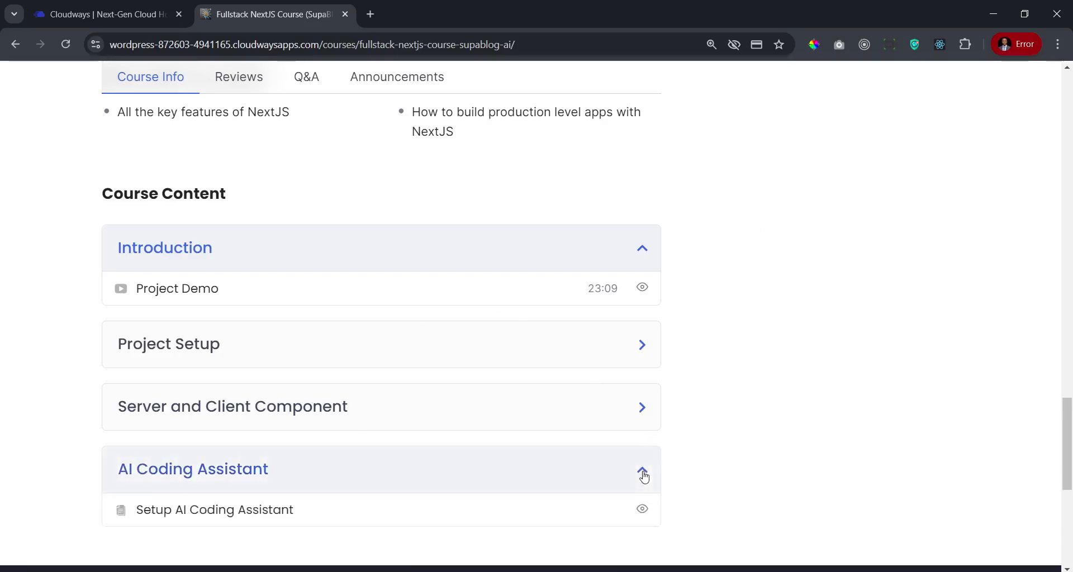
click(643, 473)
scroll(772, 277, down, 3)
scroll(766, 275, up, 7)
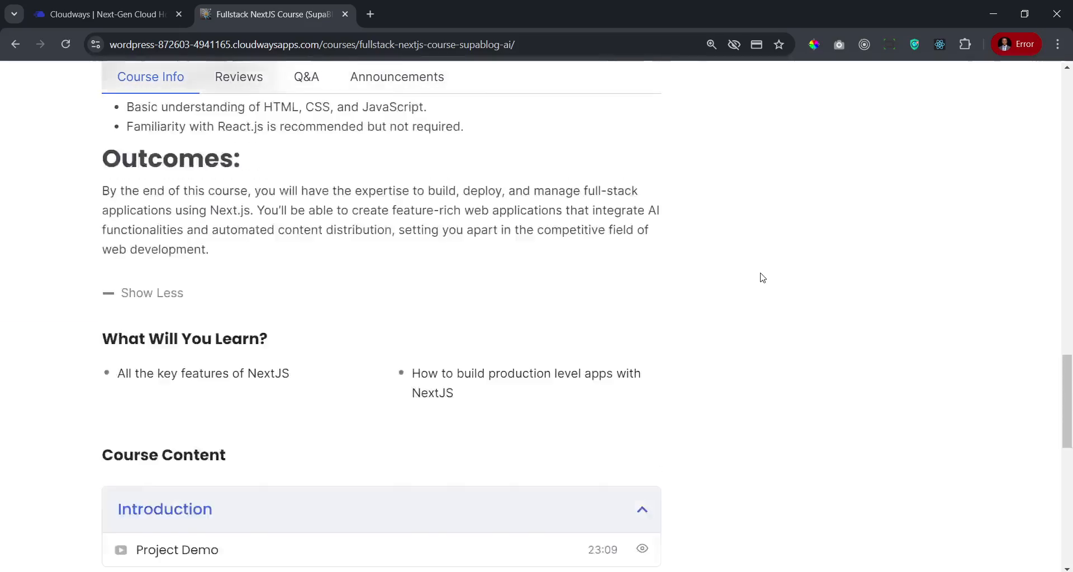
scroll(699, 280, up, 15)
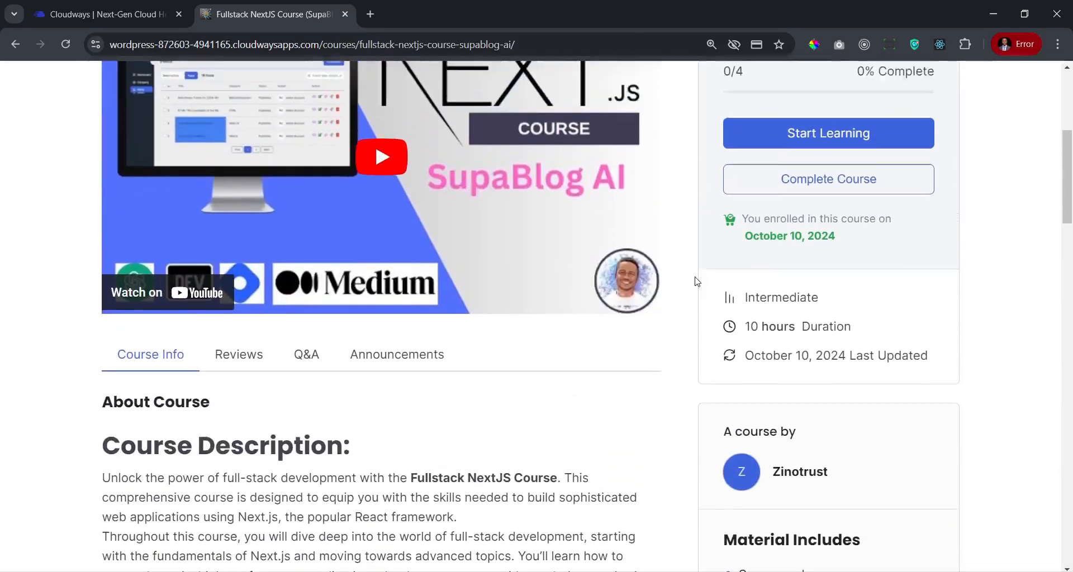
scroll(699, 279, up, 5)
scroll(695, 257, down, 2)
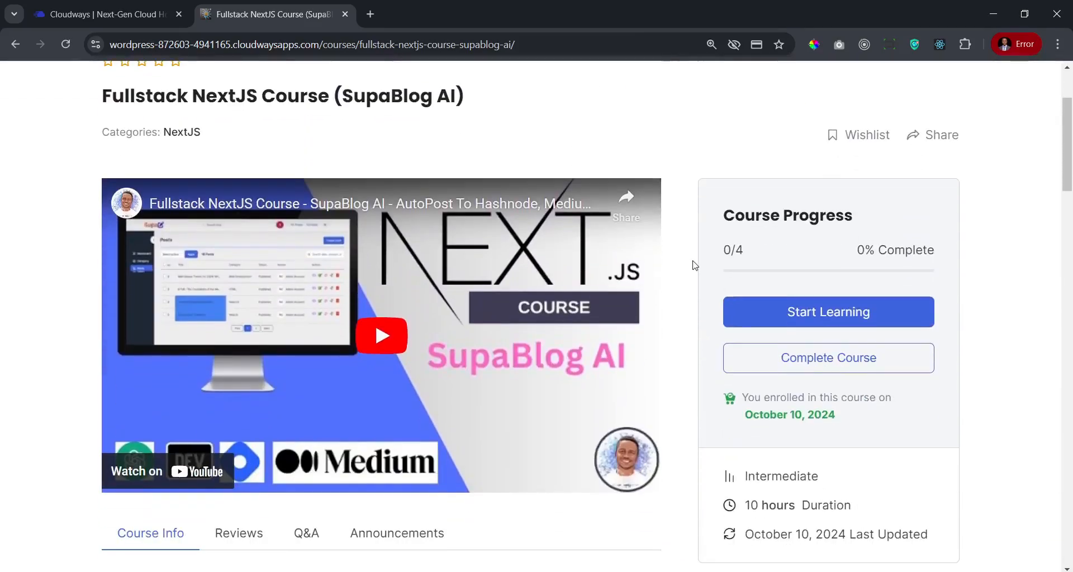
click(829, 313)
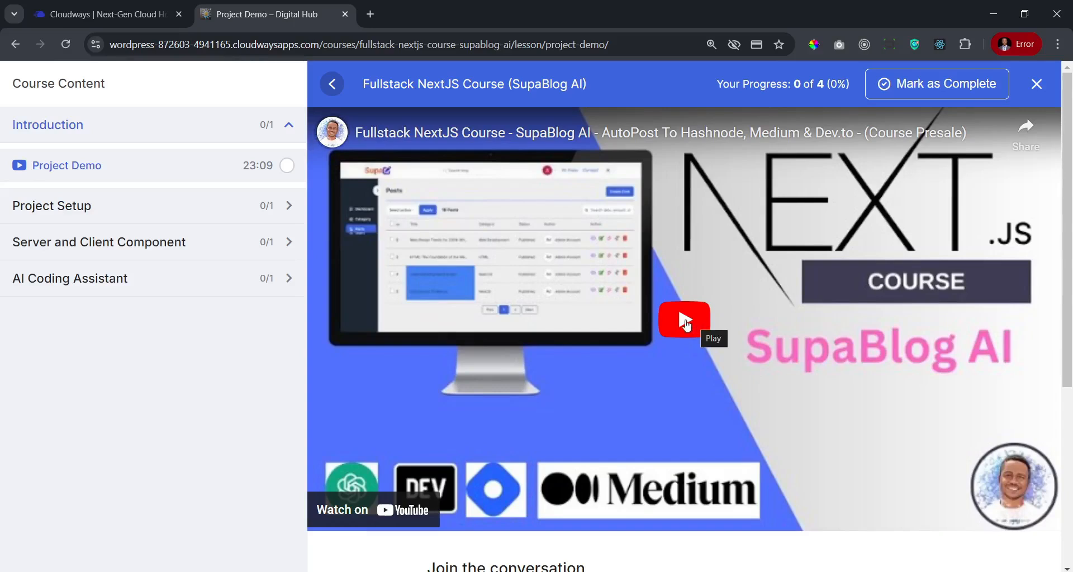
click(1039, 85)
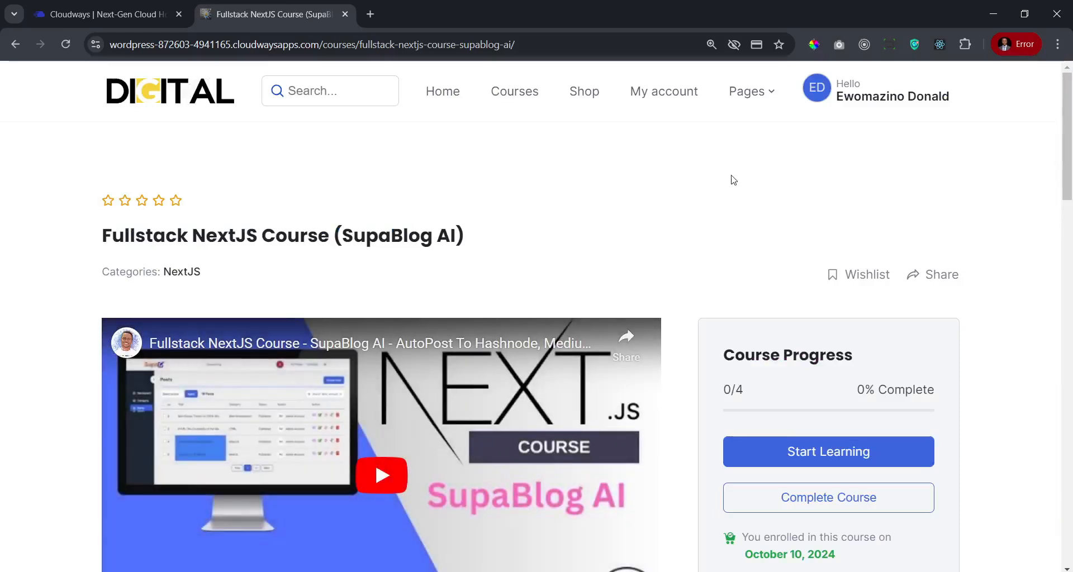
Go to My account > Downloads and download the Digital Marketting Guide PDF
click(660, 95)
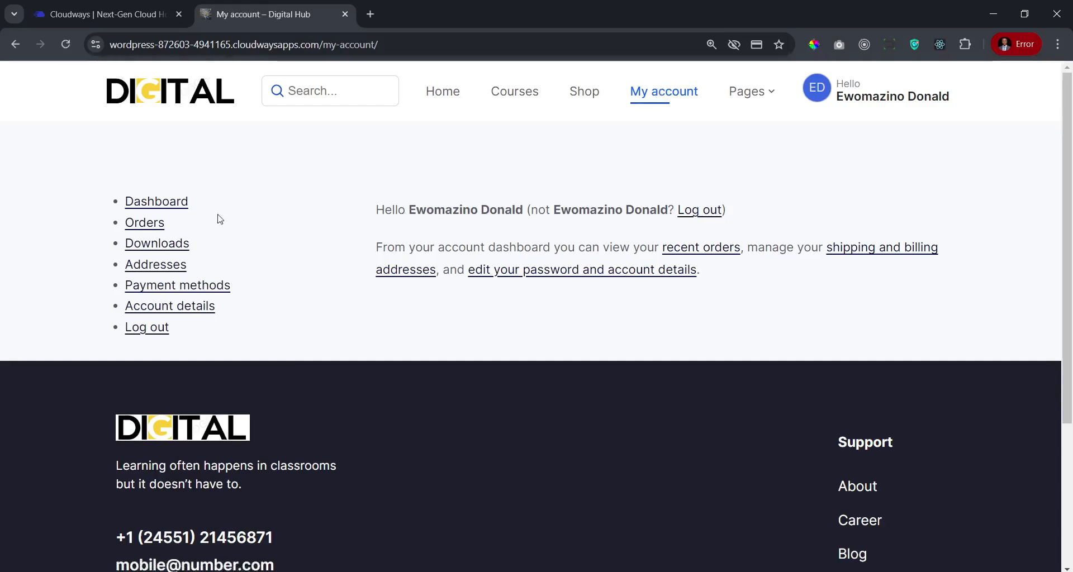
click(168, 249)
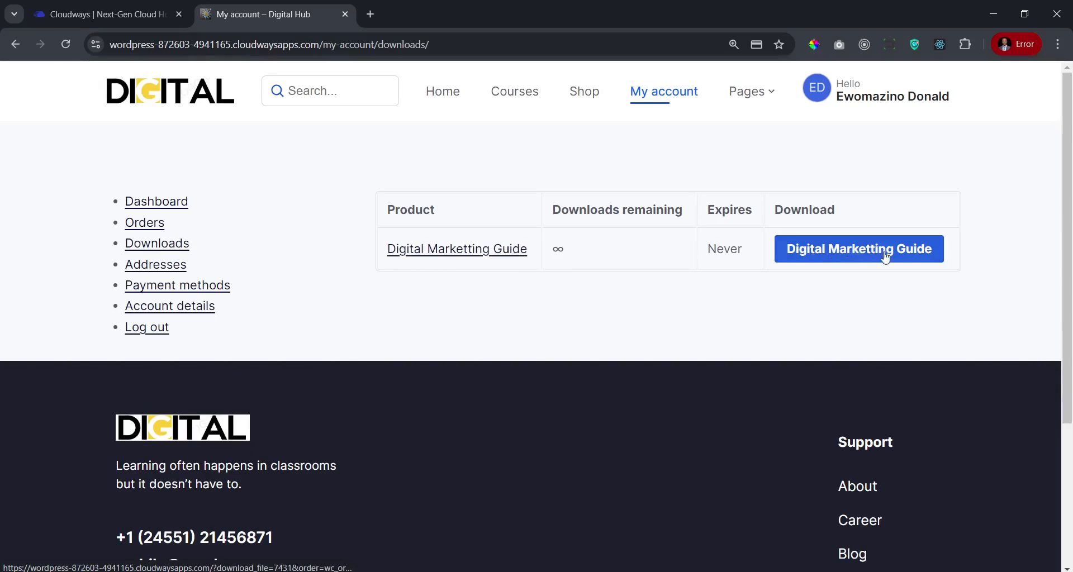
click(886, 257)
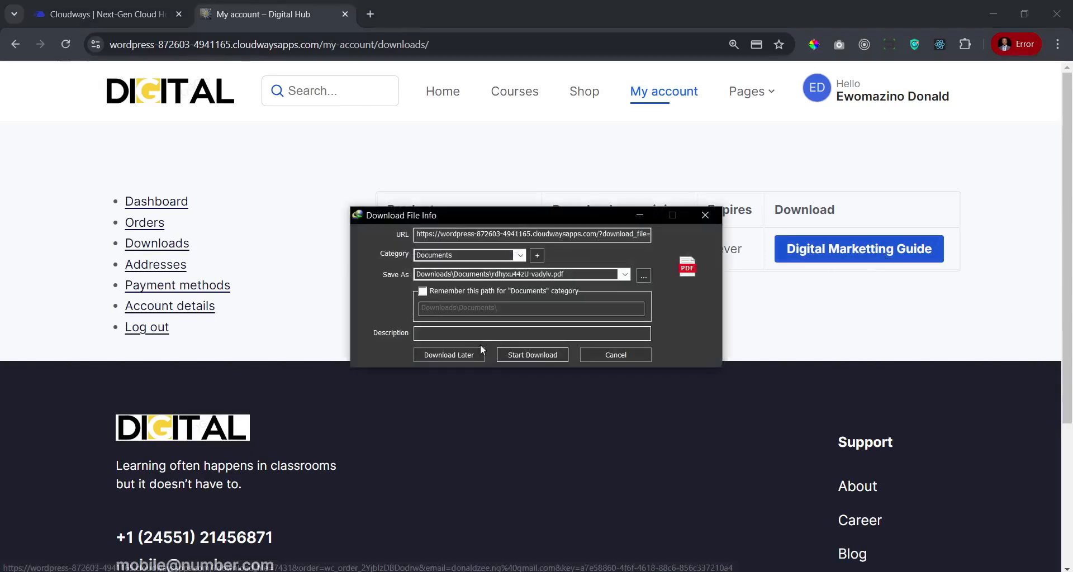
click(527, 354)
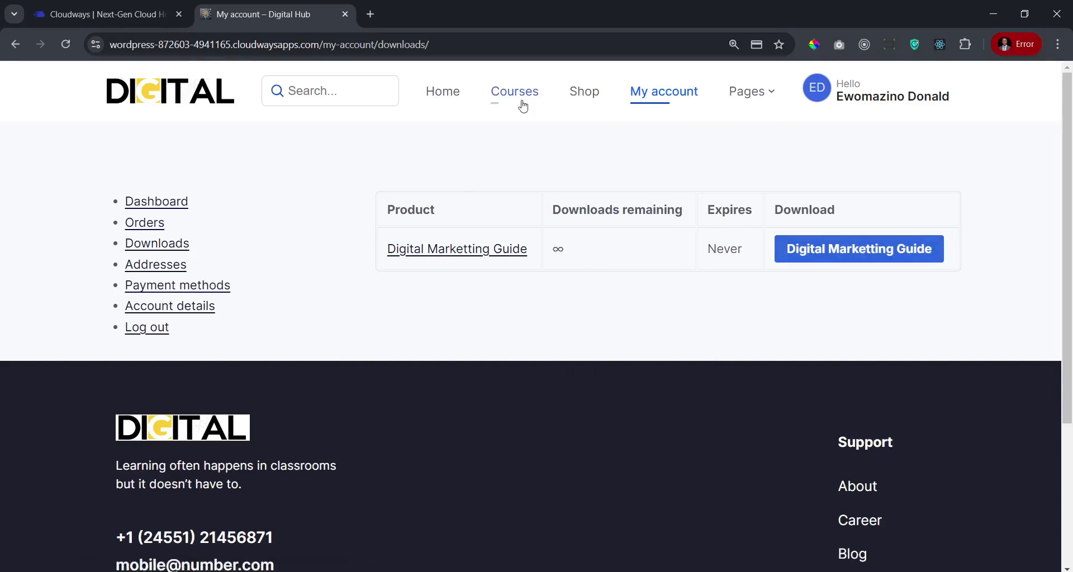
Open the Instructors page from the site's navigation menu
mouse_move(664, 97)
mouse_move(752, 96)
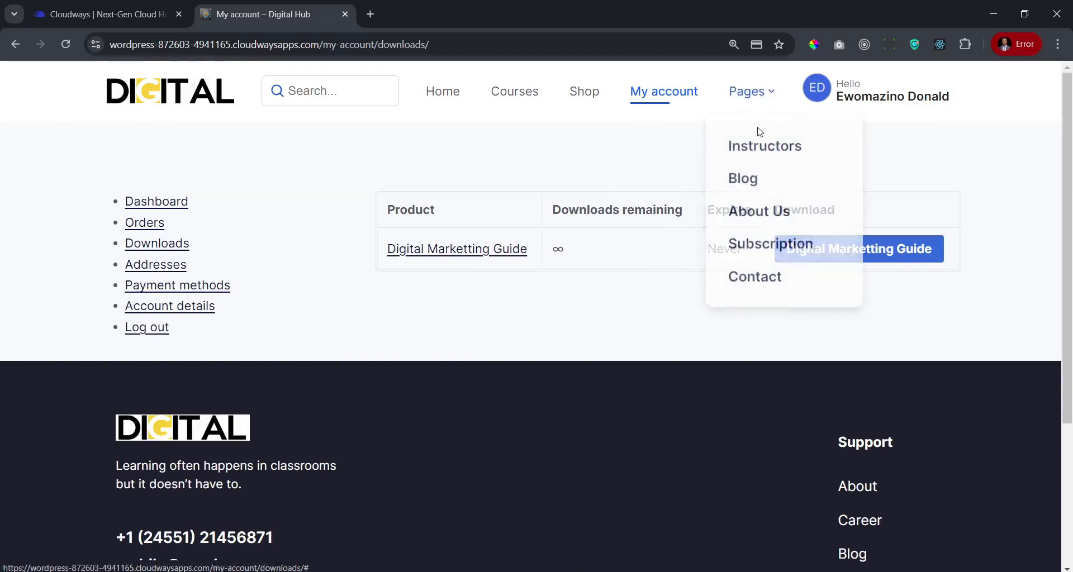
click(761, 147)
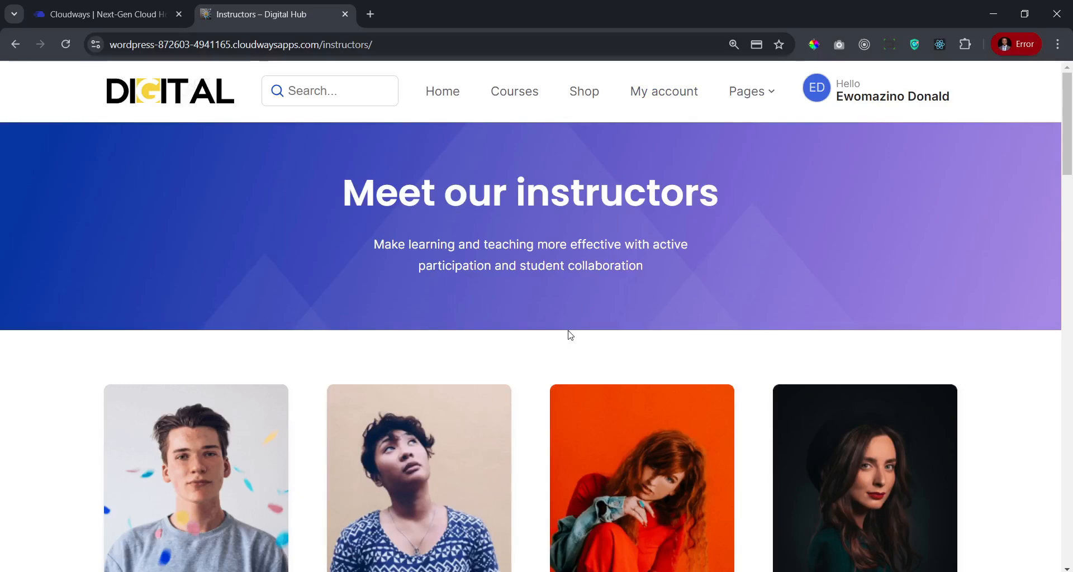
Browse the instructor list, return to the top, and go home via the DIGITAL logo
scroll(514, 331, down, 10)
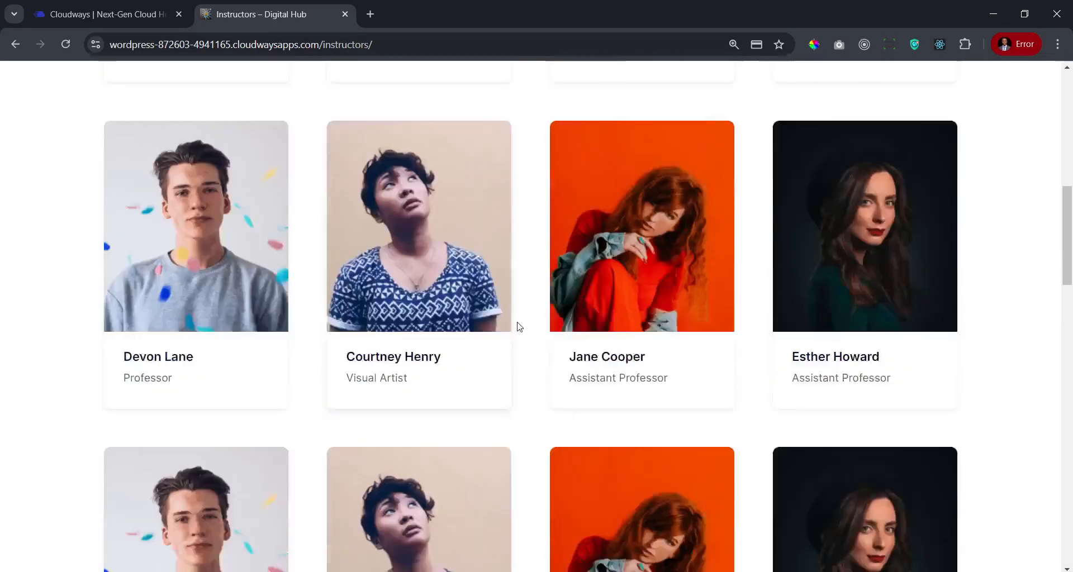
scroll(520, 325, down, 10)
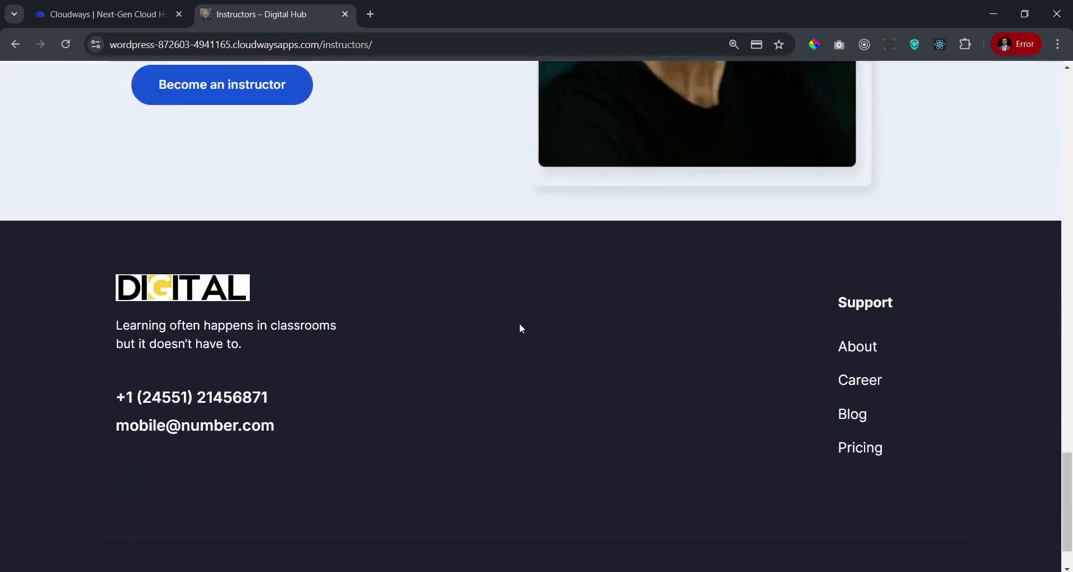
scroll(520, 325, up, 2)
scroll(520, 328, up, 2)
scroll(504, 319, up, 3)
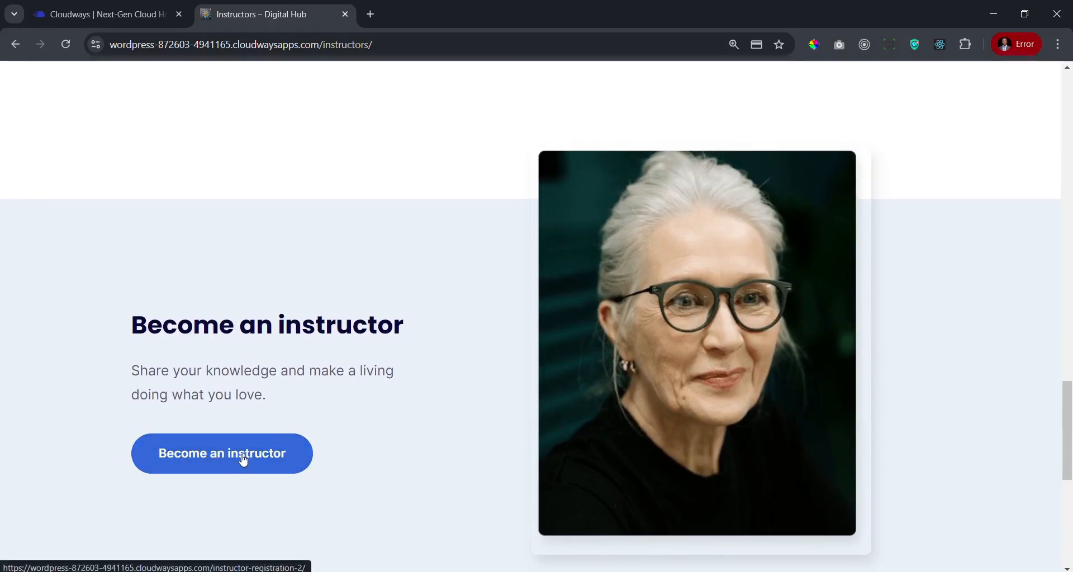
scroll(486, 333, up, 6)
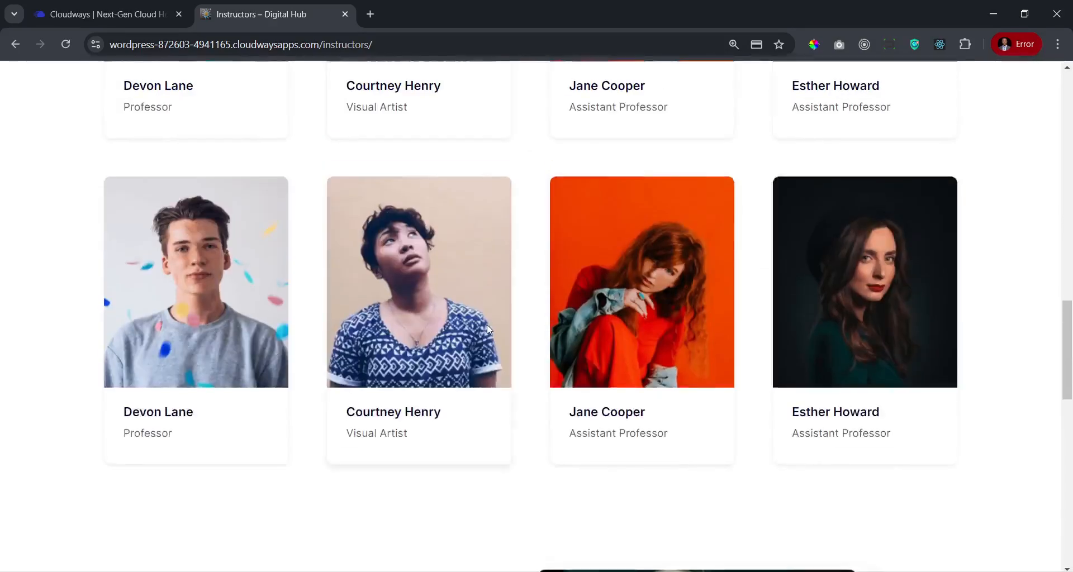
scroll(499, 327, up, 7)
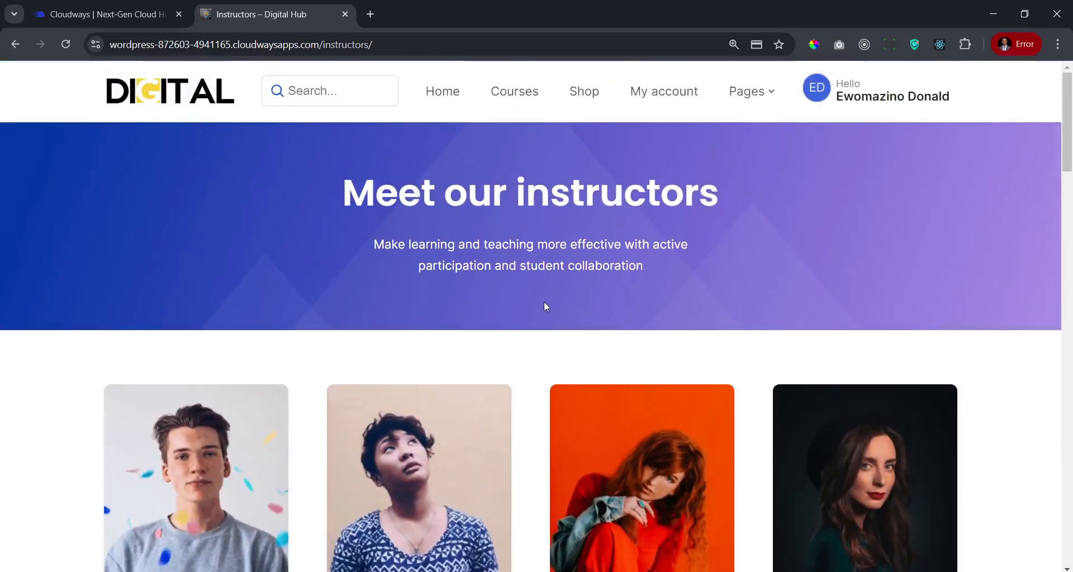
click(185, 97)
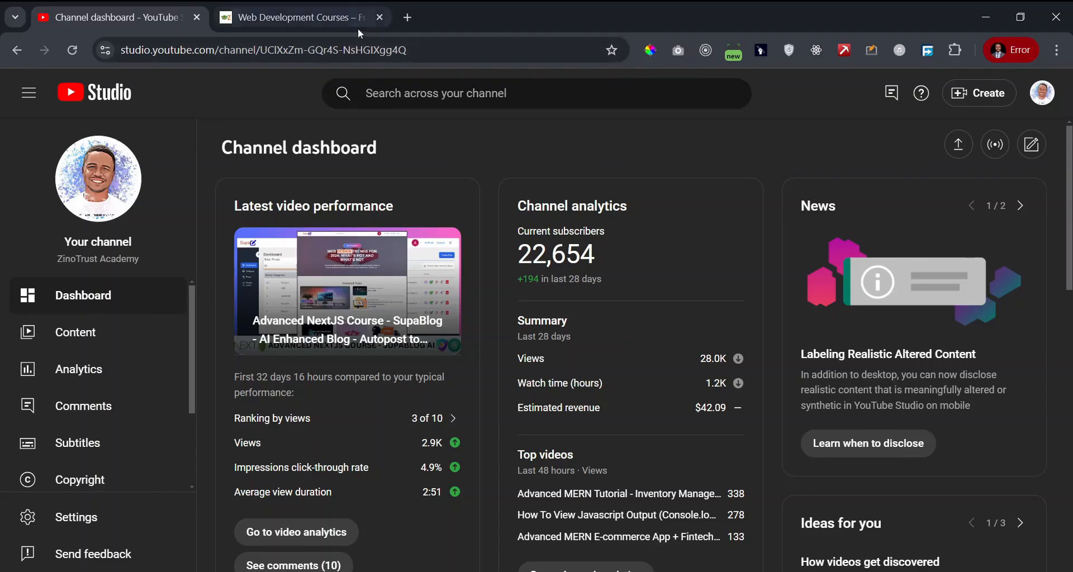
Switch to the 'Web Development Courses' browser tab
click(297, 21)
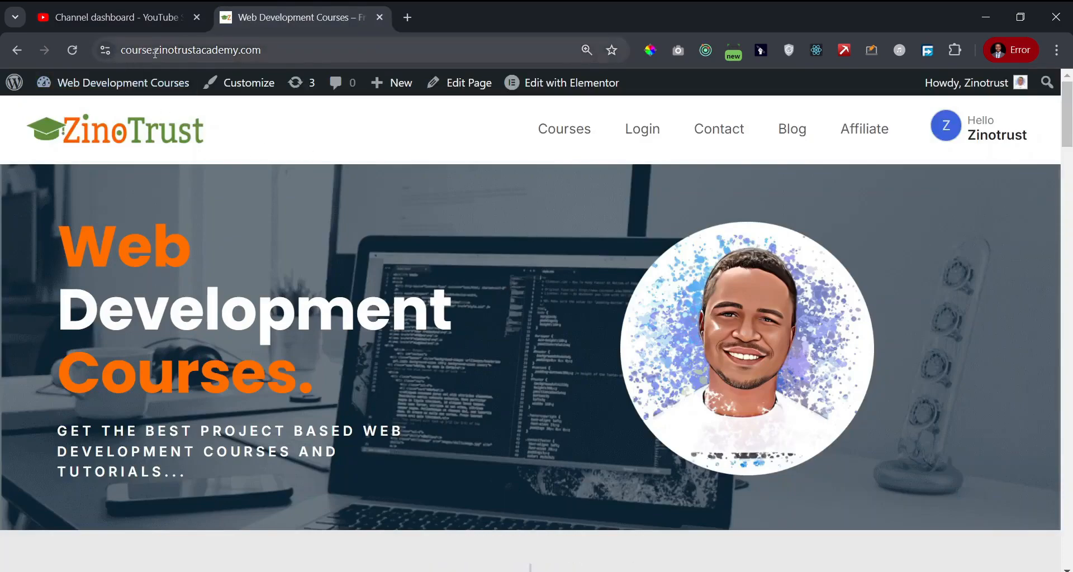
Scroll down past the Featured Course to the All Courses listings
scroll(638, 304, down, 6)
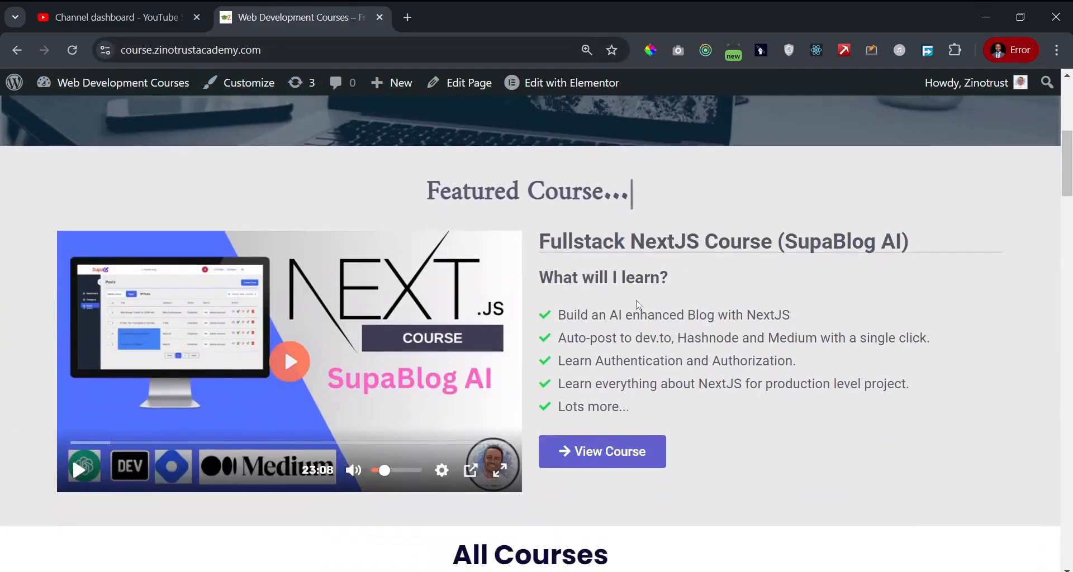
scroll(638, 305, down, 8)
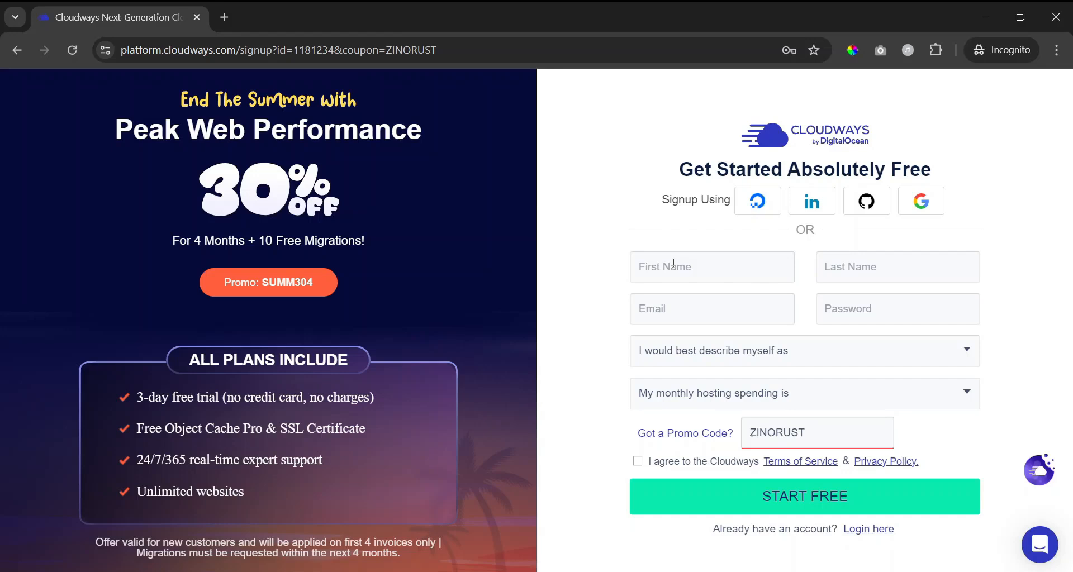
Enter the user's first and last name in the sign-up form, fixing the first name's capitalisation
click(674, 262)
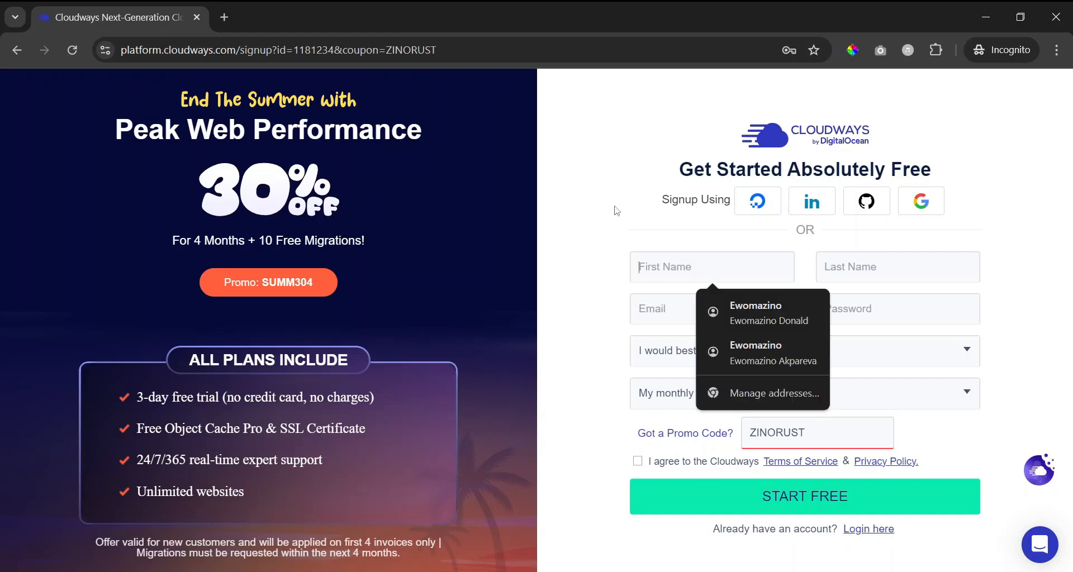
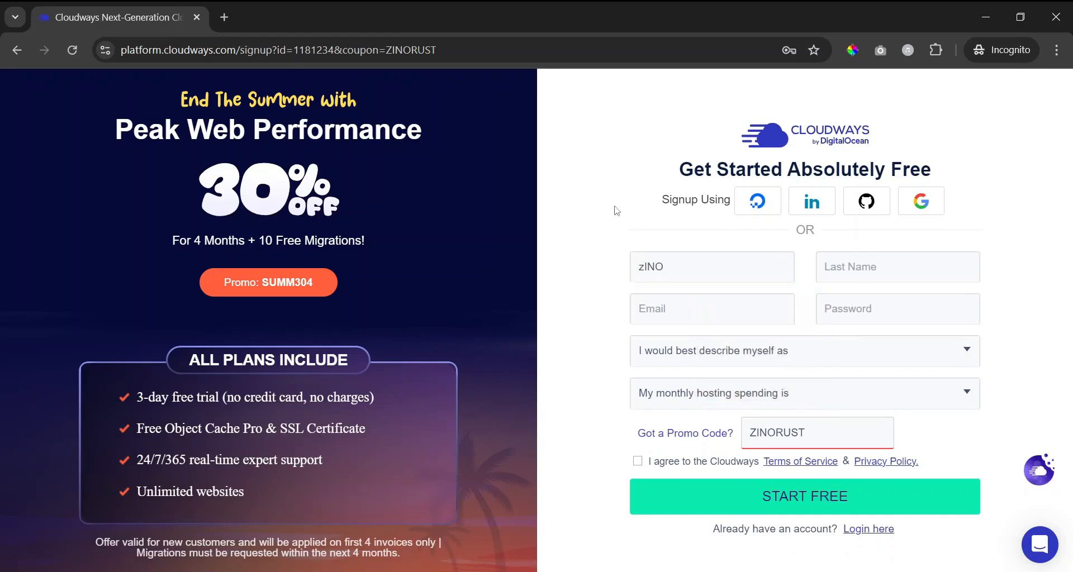
click(851, 257)
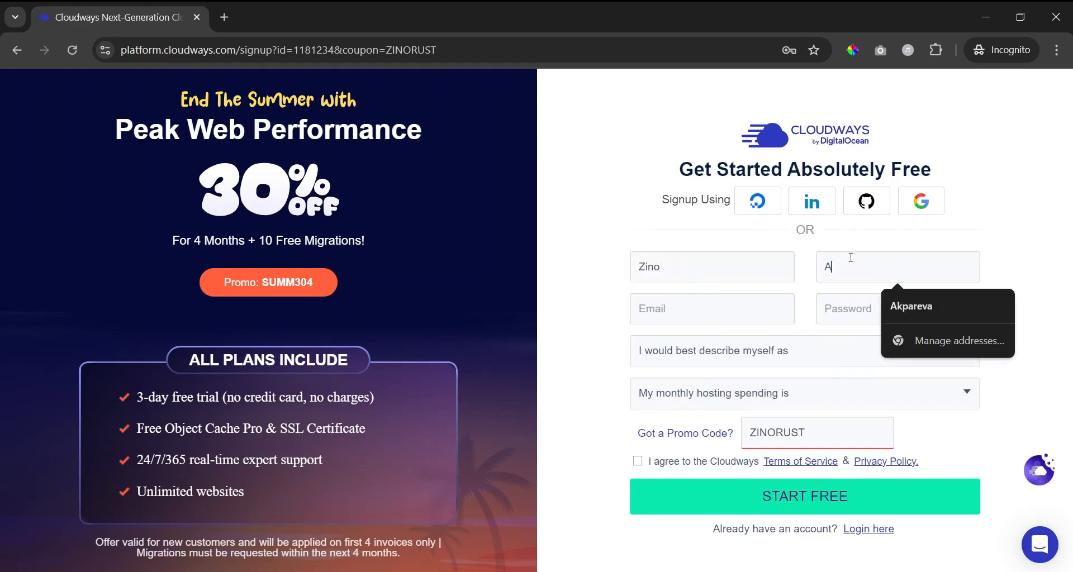
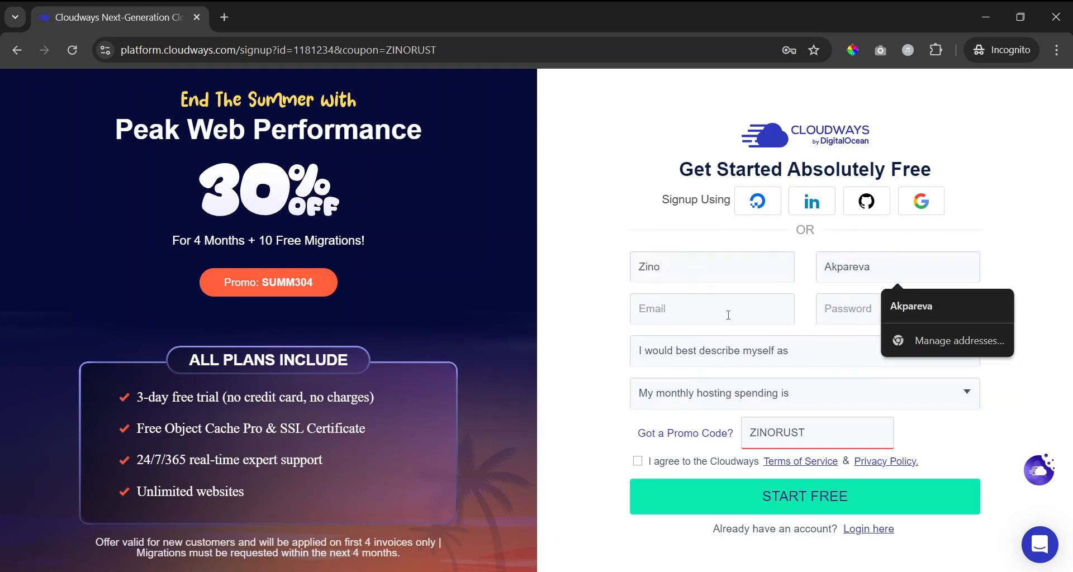
Fill in the account e-mail address and paste the saved account password
click(727, 316)
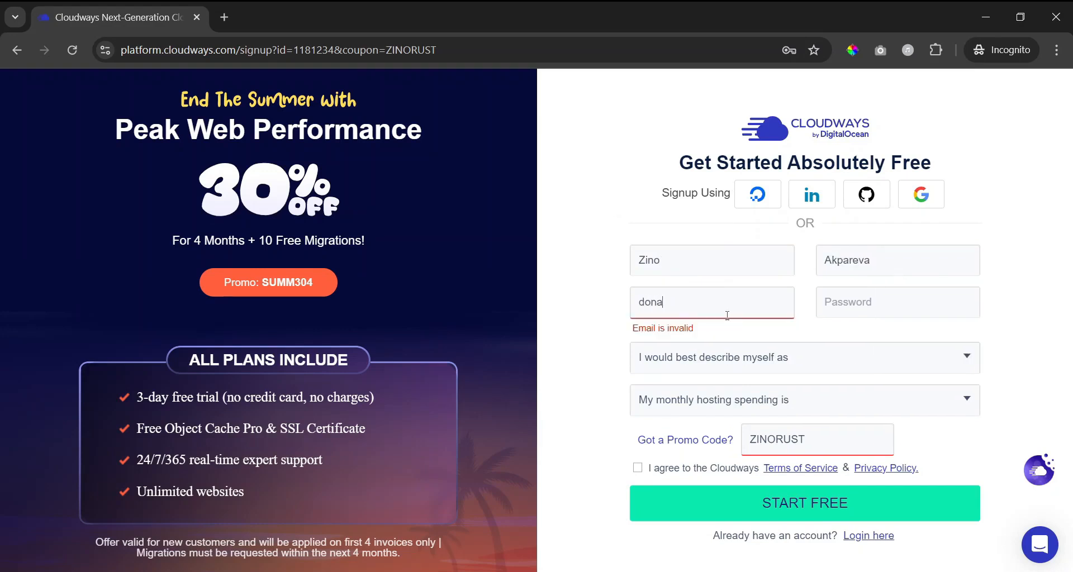
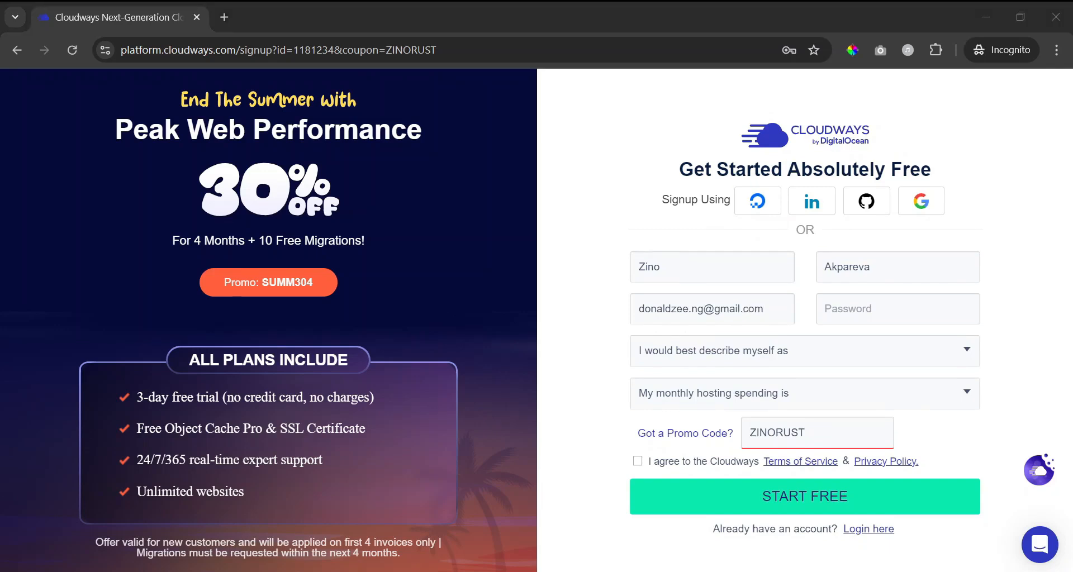
click(875, 307)
key(ctrl+v)
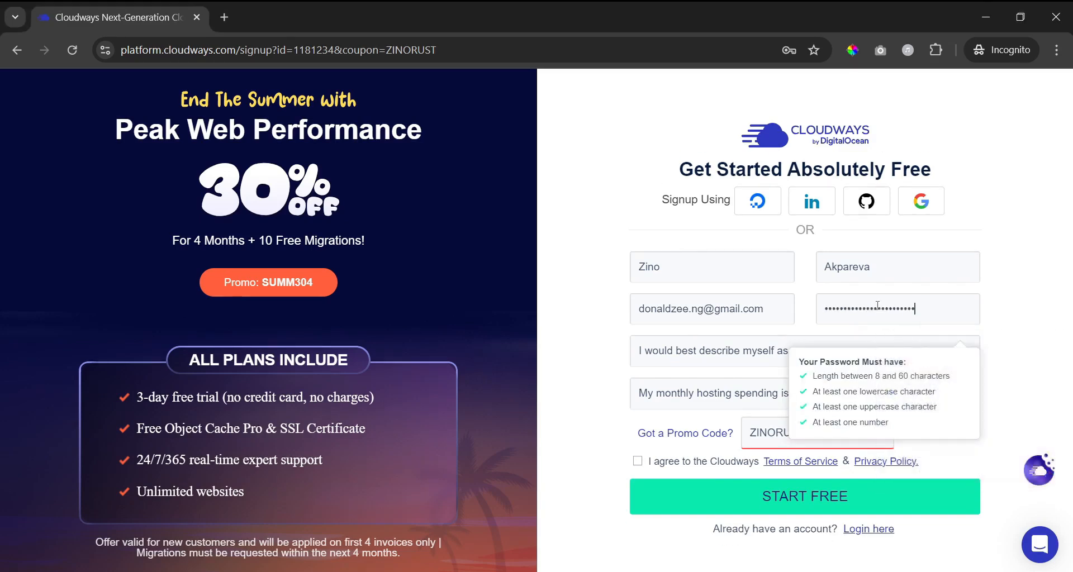
click(1014, 302)
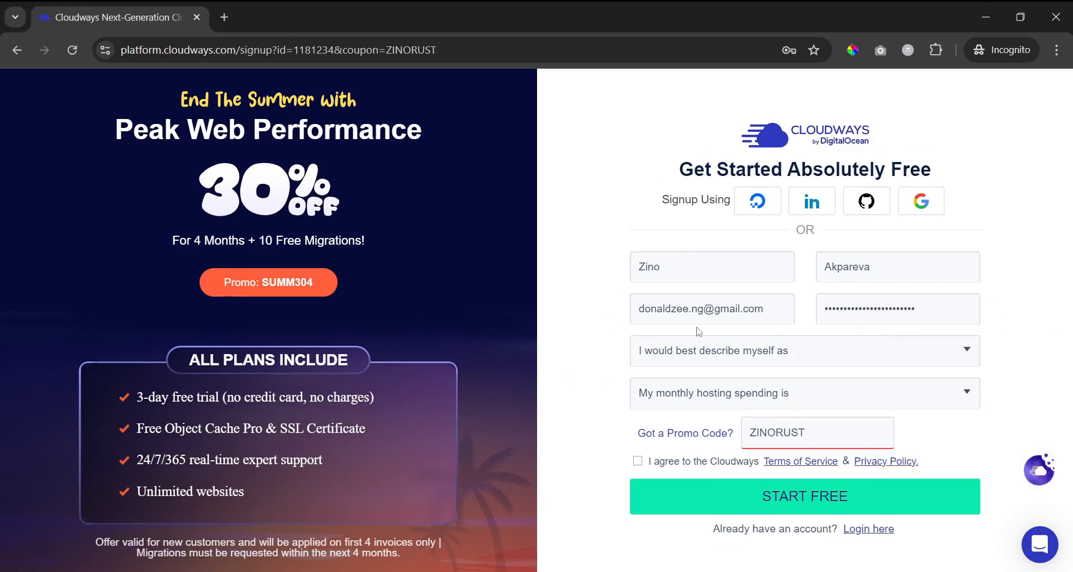
Choose Digital Agency as the description and $0 - $50 (USD) as monthly spending
click(815, 361)
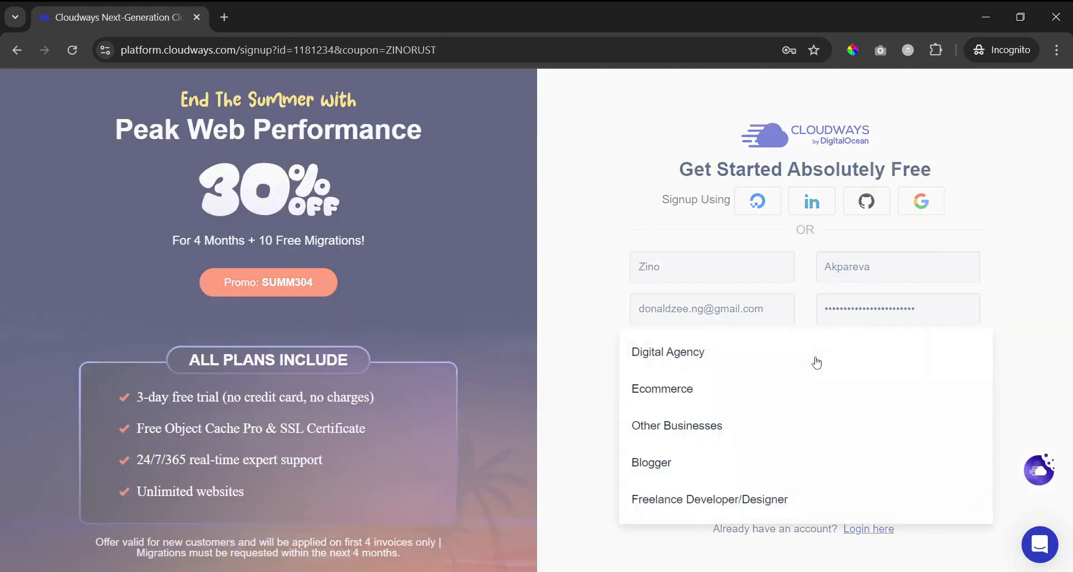
click(663, 354)
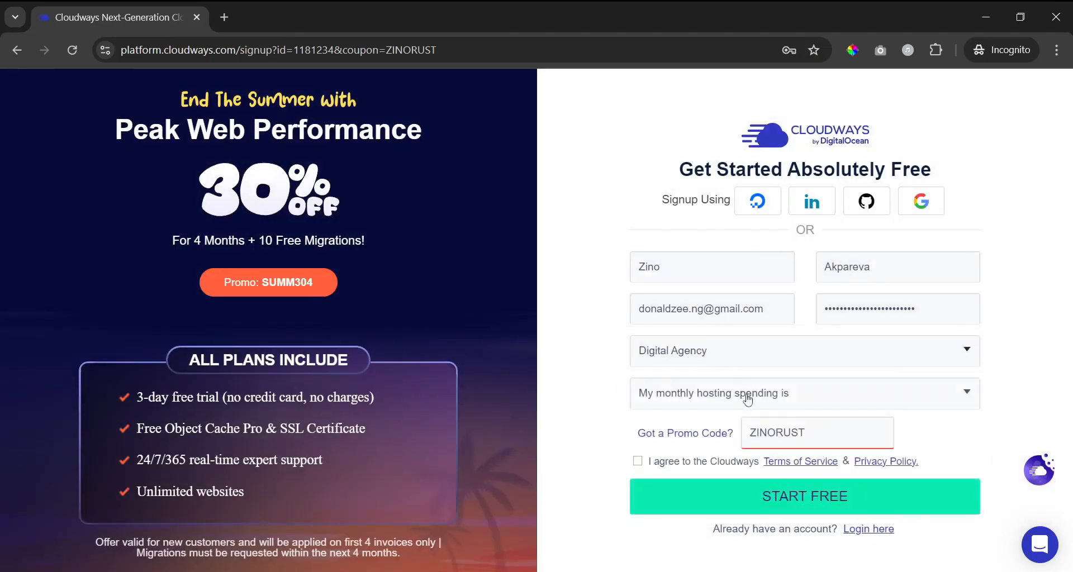
click(748, 398)
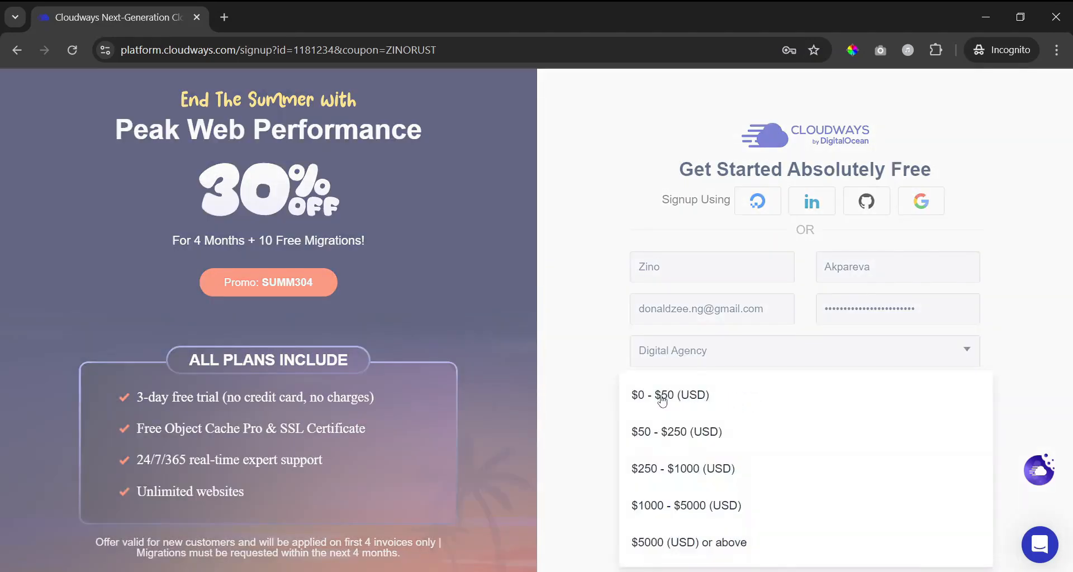
click(662, 398)
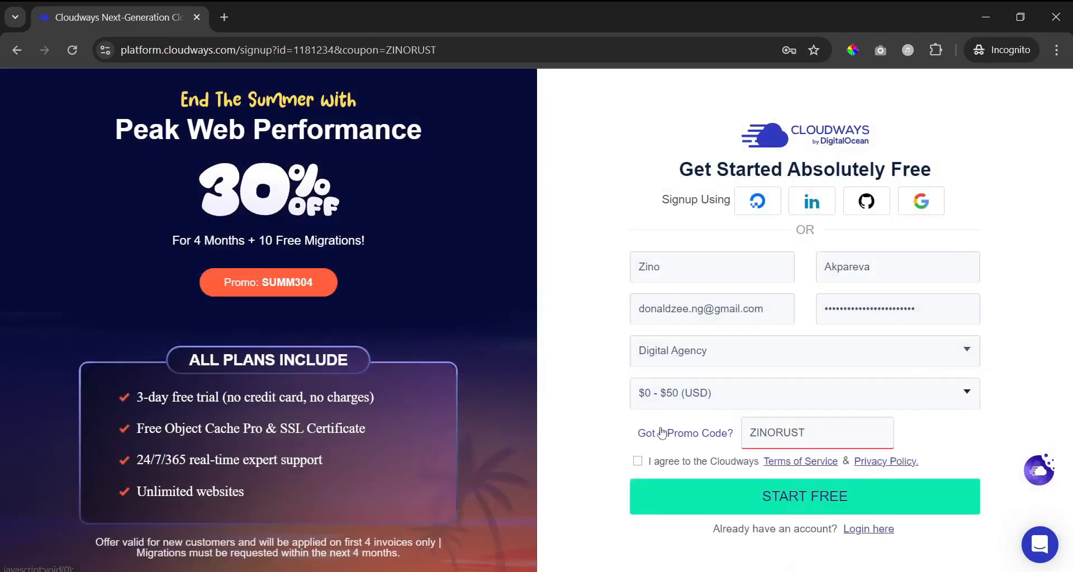
Correct the promo code's capitalisation so it reads ZINOTRUST
click(776, 433)
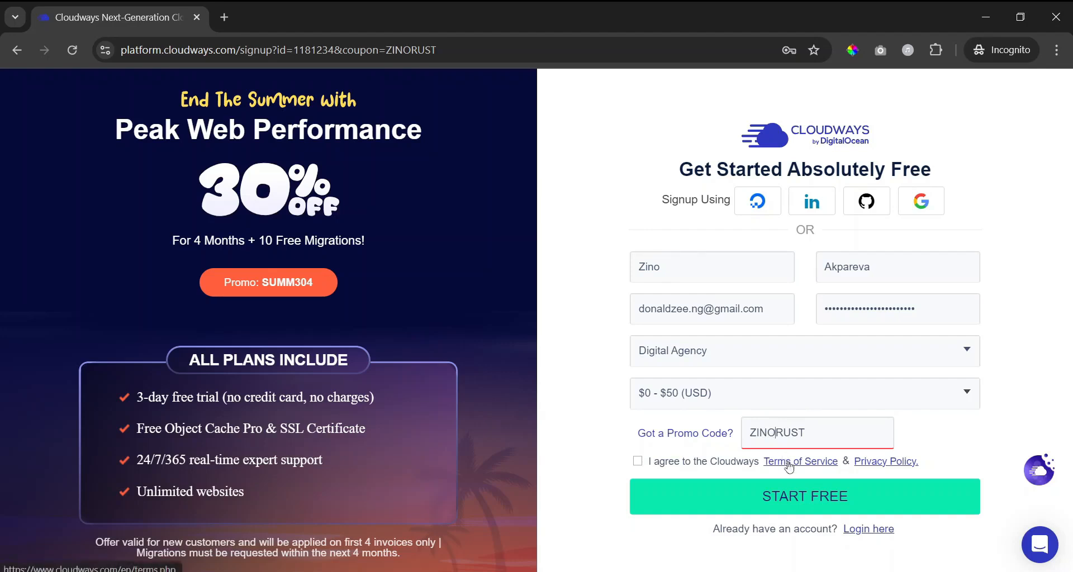
text(t)
key(BackSpace)
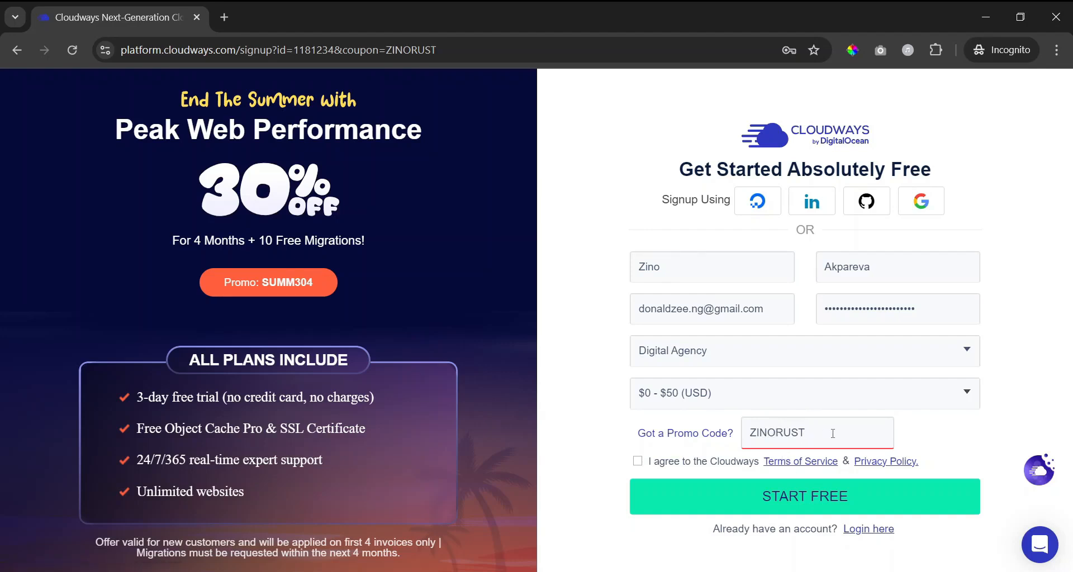
text(T)
click(831, 435)
Accept the terms of service, then log in with the saved e-mail and password
click(641, 460)
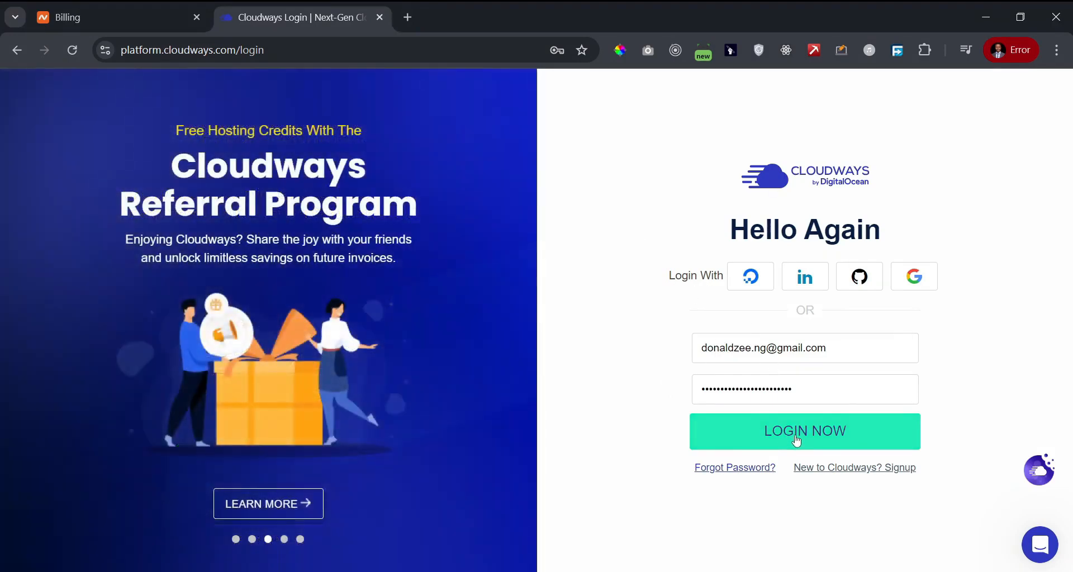
click(796, 439)
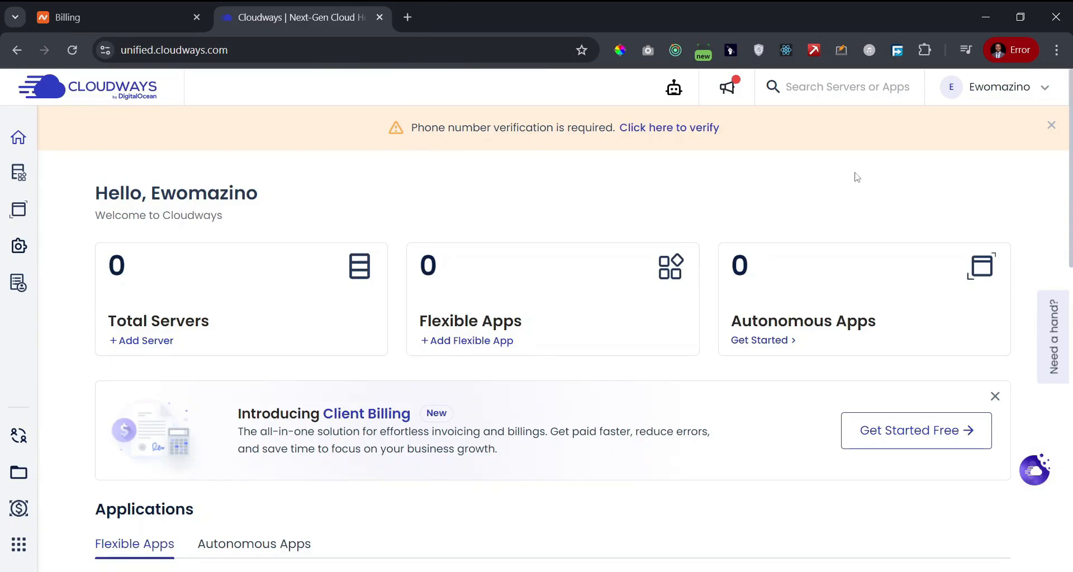
Go to My Account's Payment & Address settings
click(1045, 90)
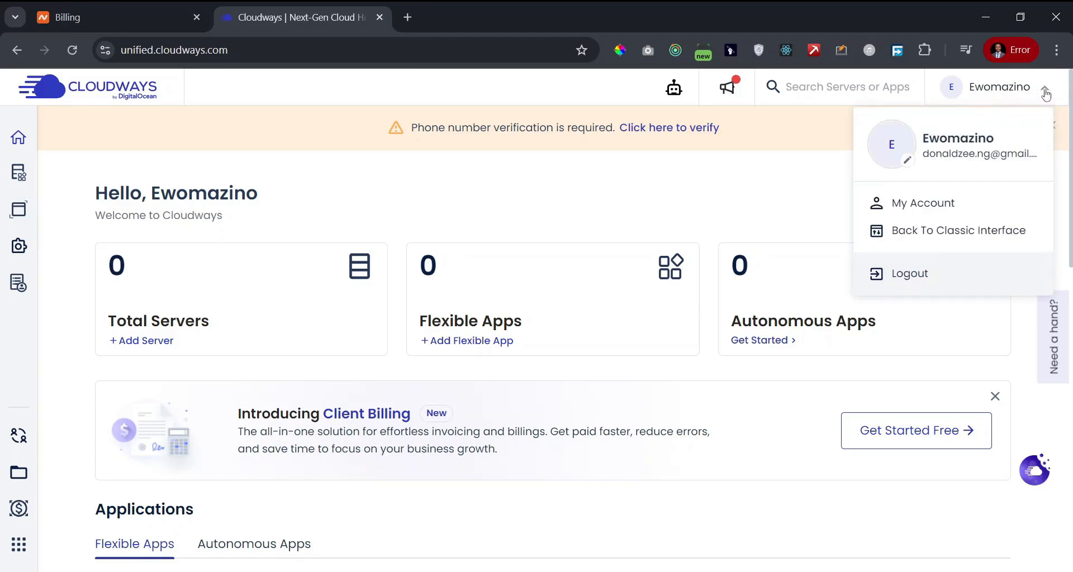
click(925, 208)
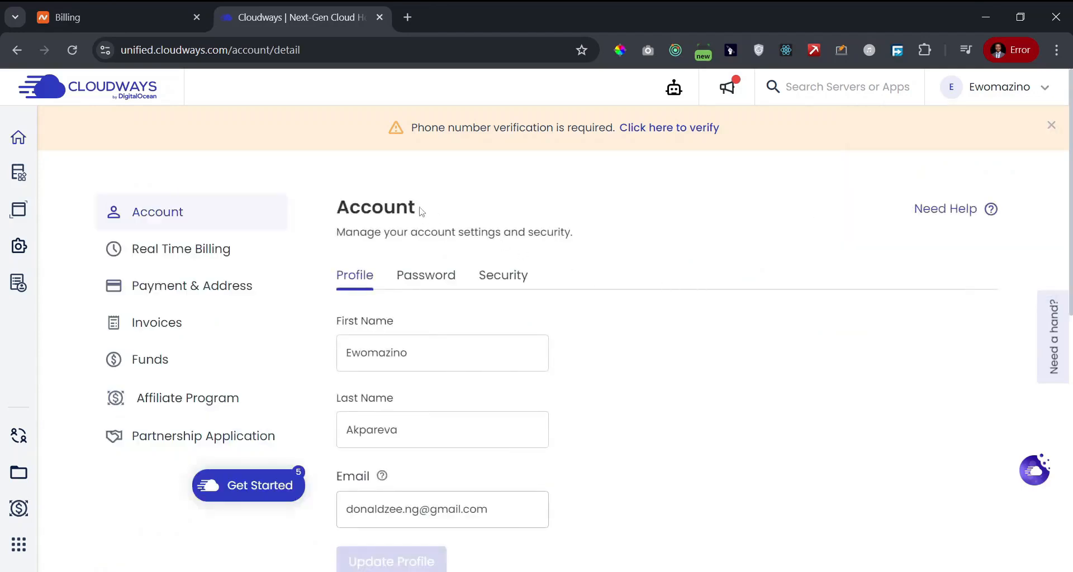
click(180, 292)
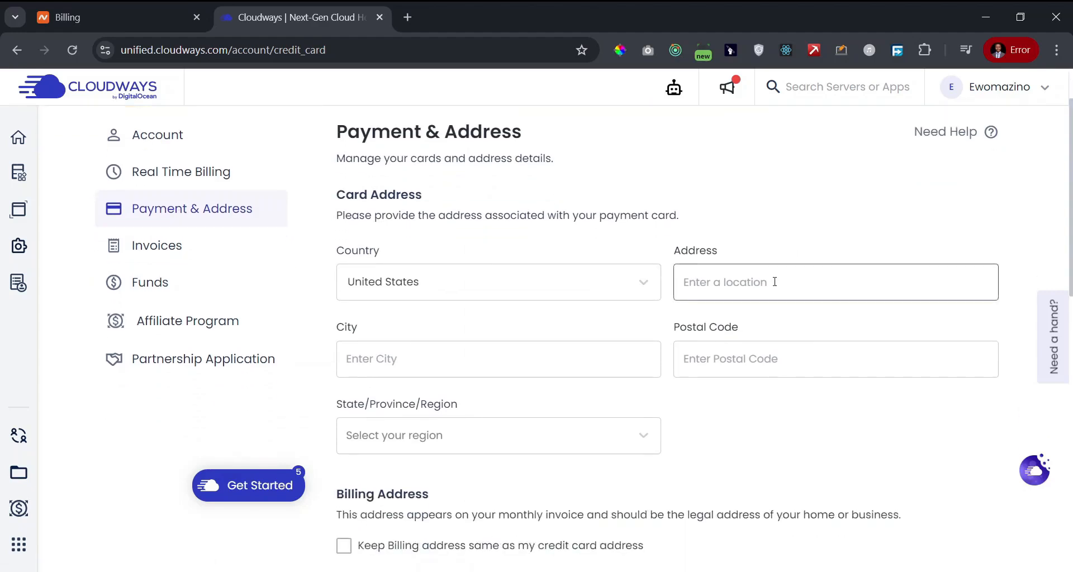
Autofill the card address from a saved address and keep the billing address the same
click(775, 281)
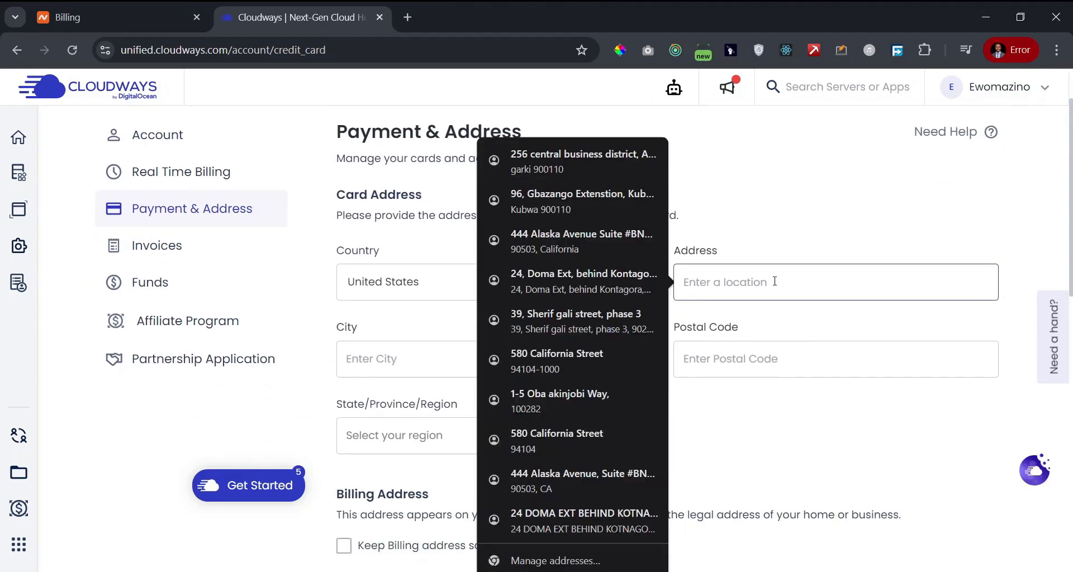
click(808, 234)
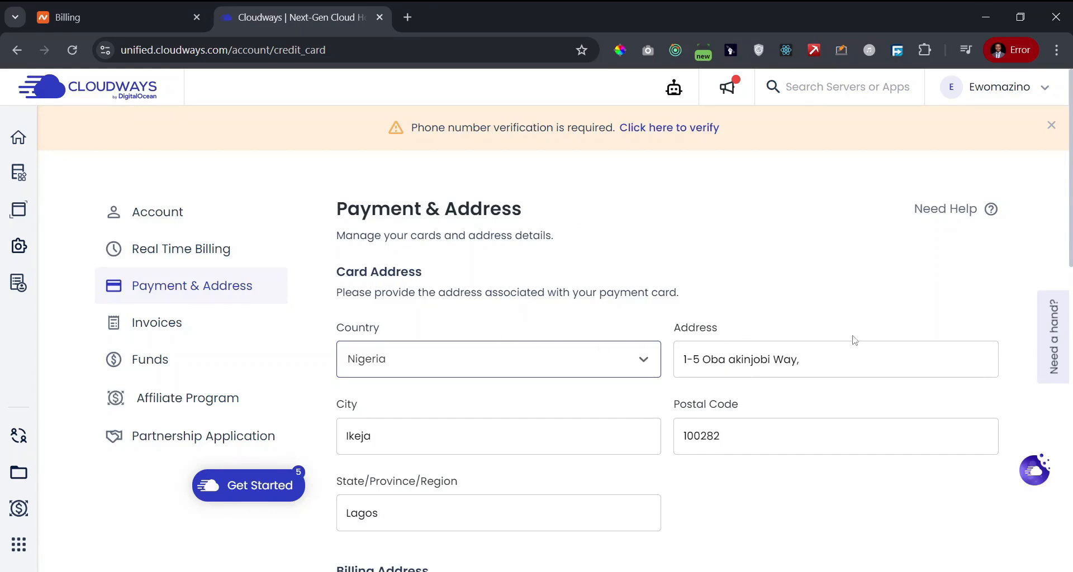
scroll(983, 293, down, 7)
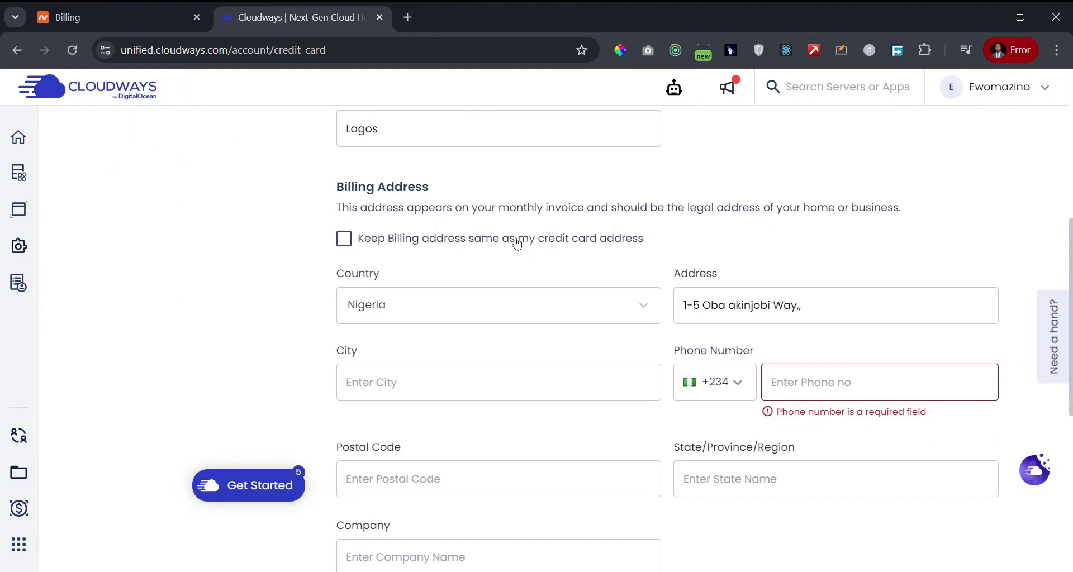
click(345, 240)
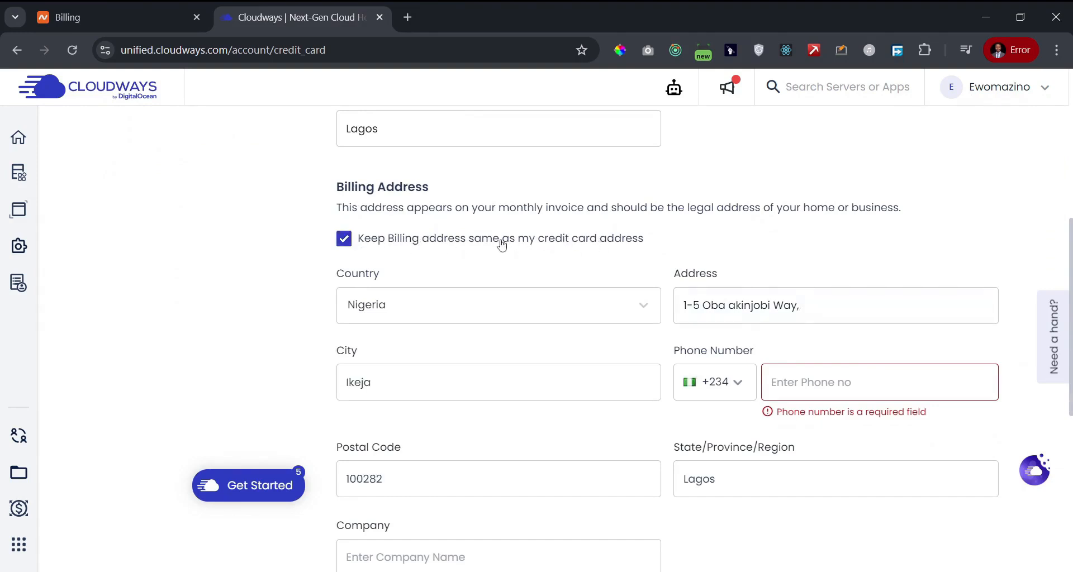
scroll(914, 224, down, 1)
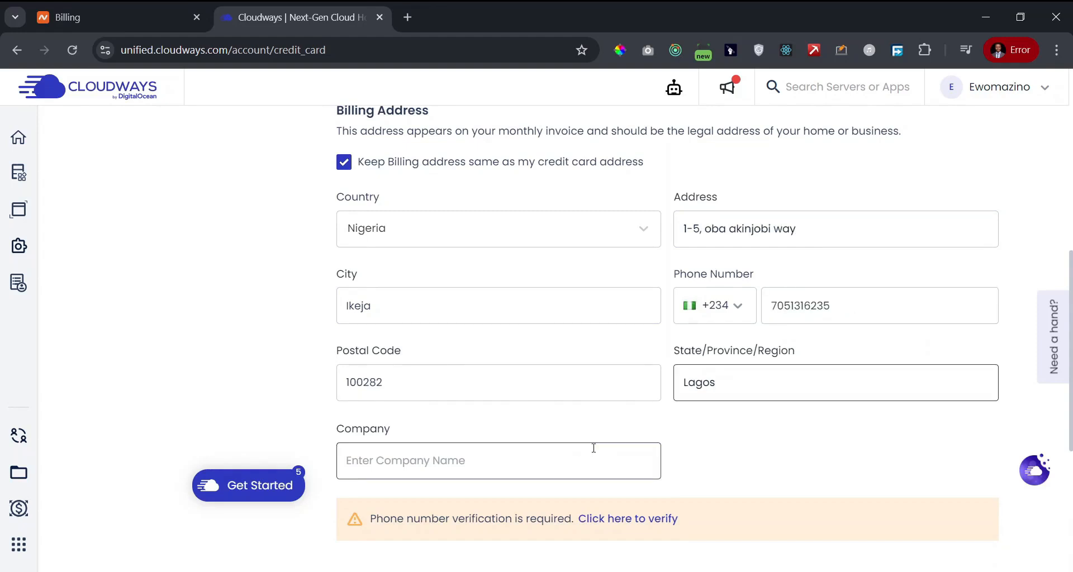
Request phone verification and submit the six-digit code received by text
click(645, 525)
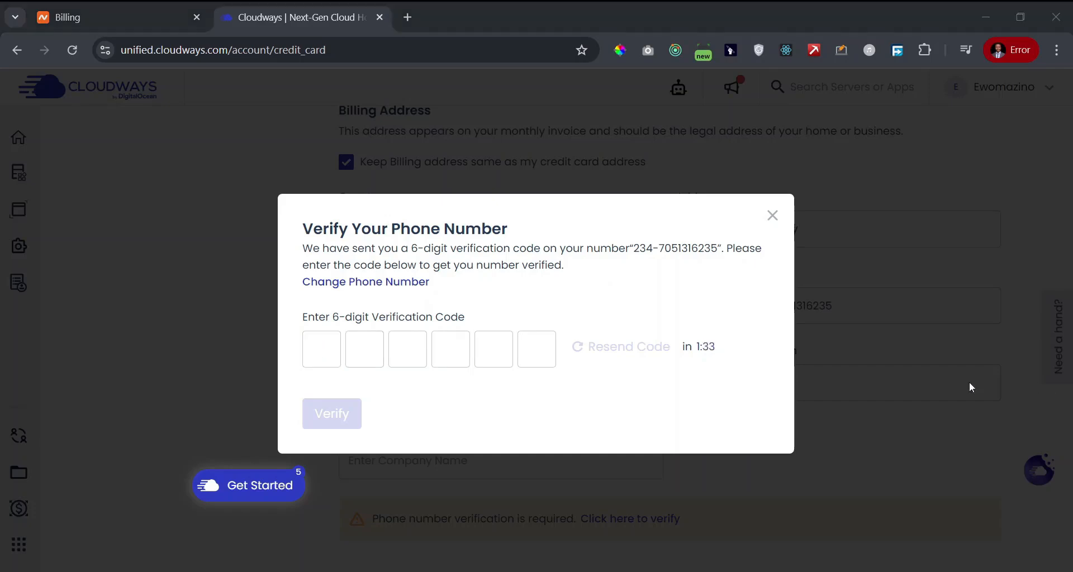
click(328, 351)
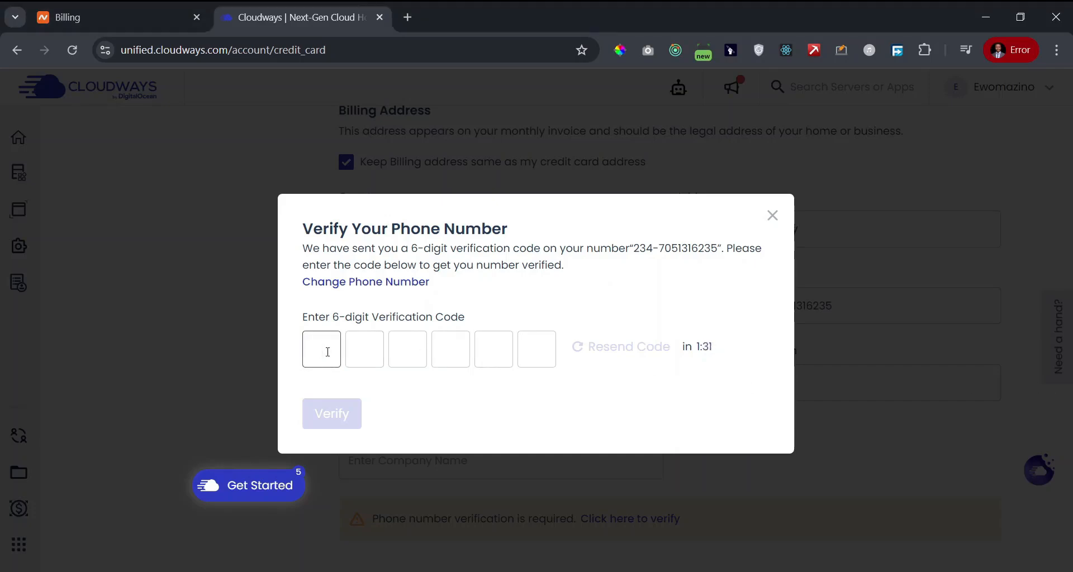
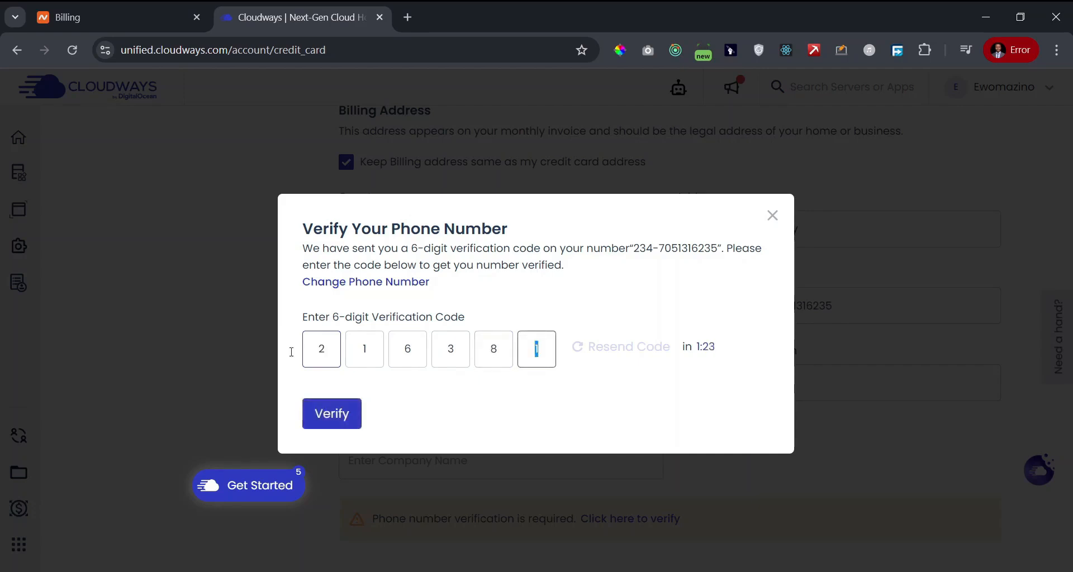
click(334, 419)
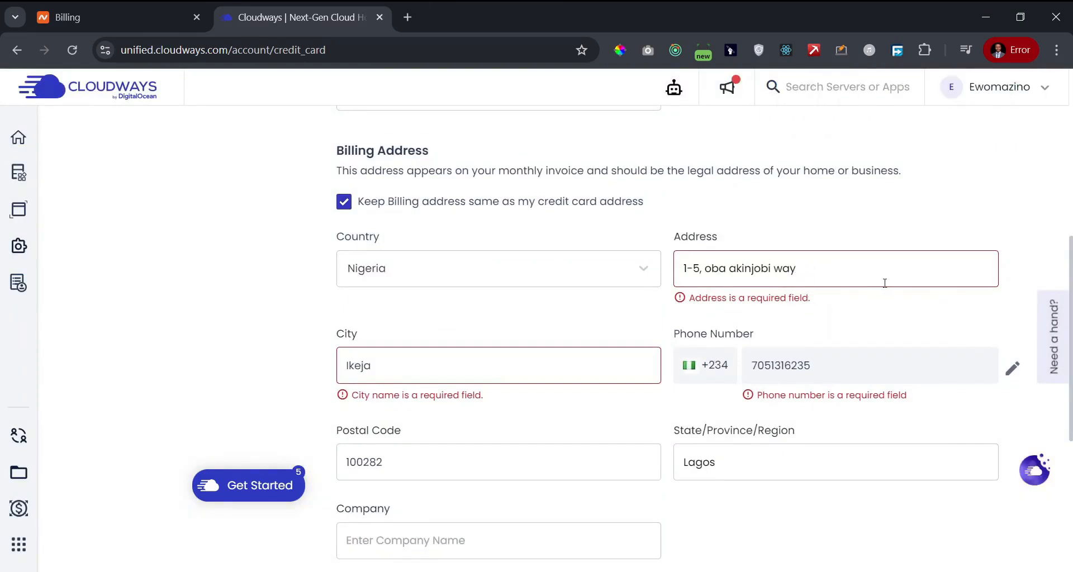
Set the billing company name to ZinoTrust using the saved autofill suggestion
scroll(885, 283, down, 3)
scroll(952, 281, up, 1)
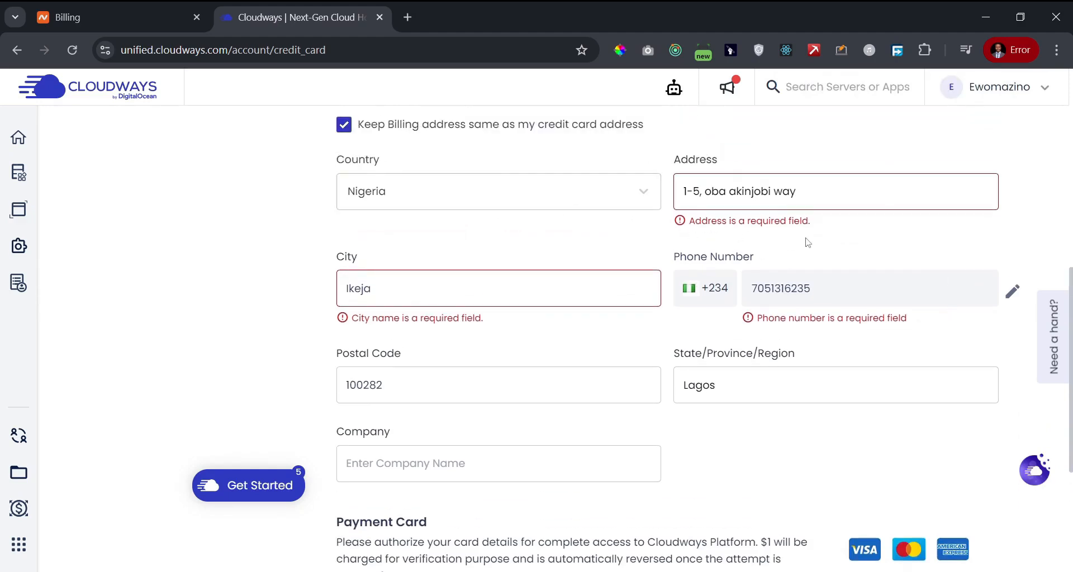
scroll(810, 244, up, 1)
scroll(833, 246, up, 1)
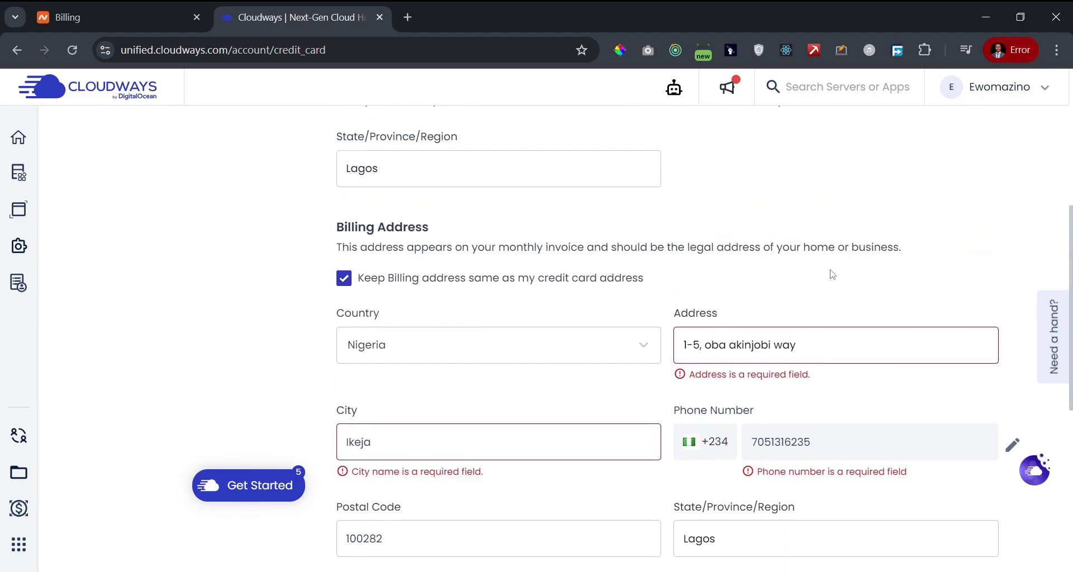
scroll(924, 275, down, 2)
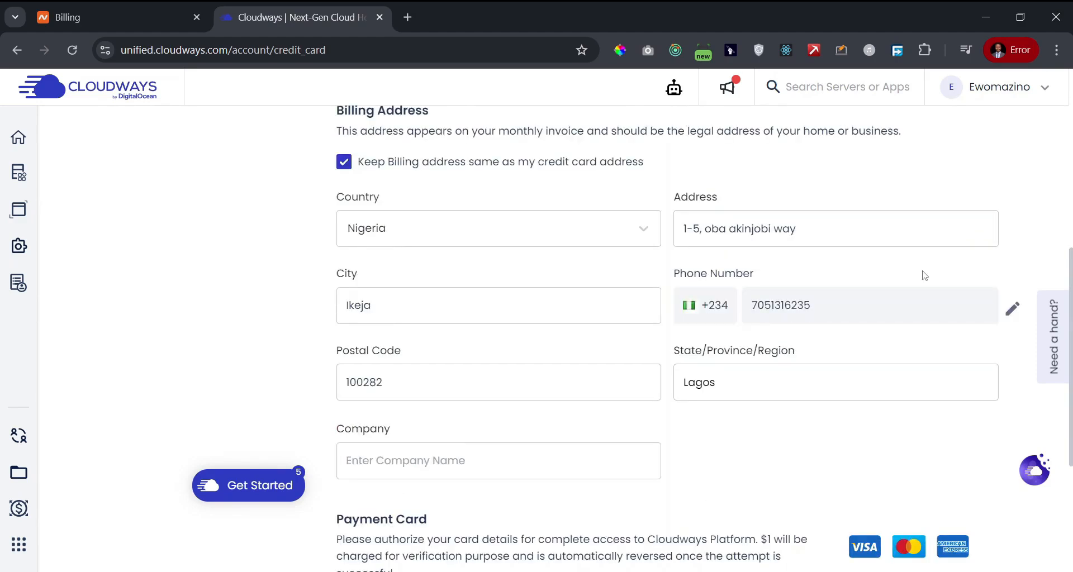
scroll(508, 444, down, 3)
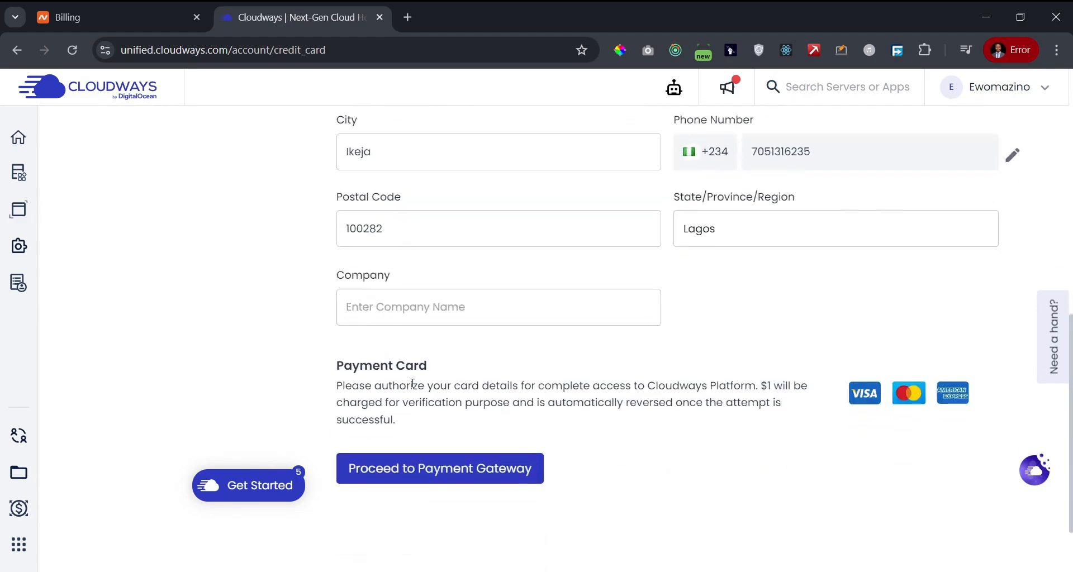
click(510, 303)
key(Down)
key(Return)
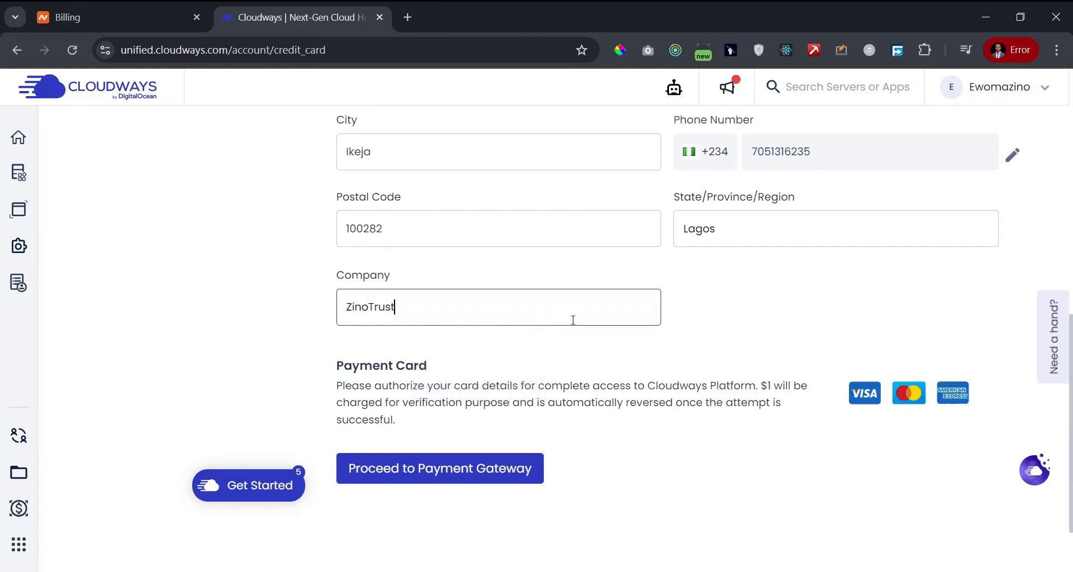
scroll(766, 352, up, 1)
scroll(752, 386, down, 3)
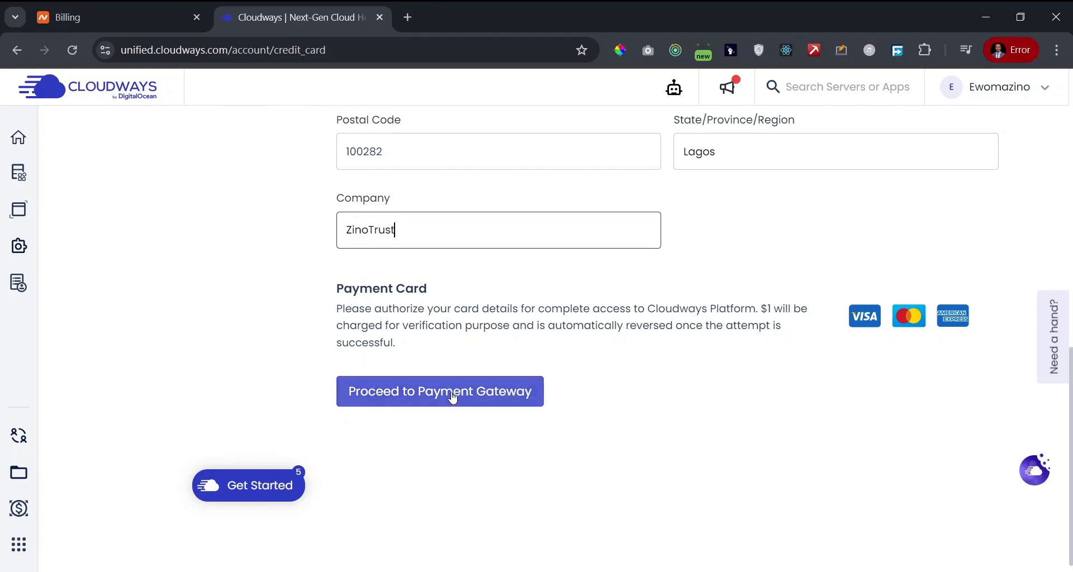
Submit the billing details to the payment gateway and close the upgrade thank-you message
click(453, 397)
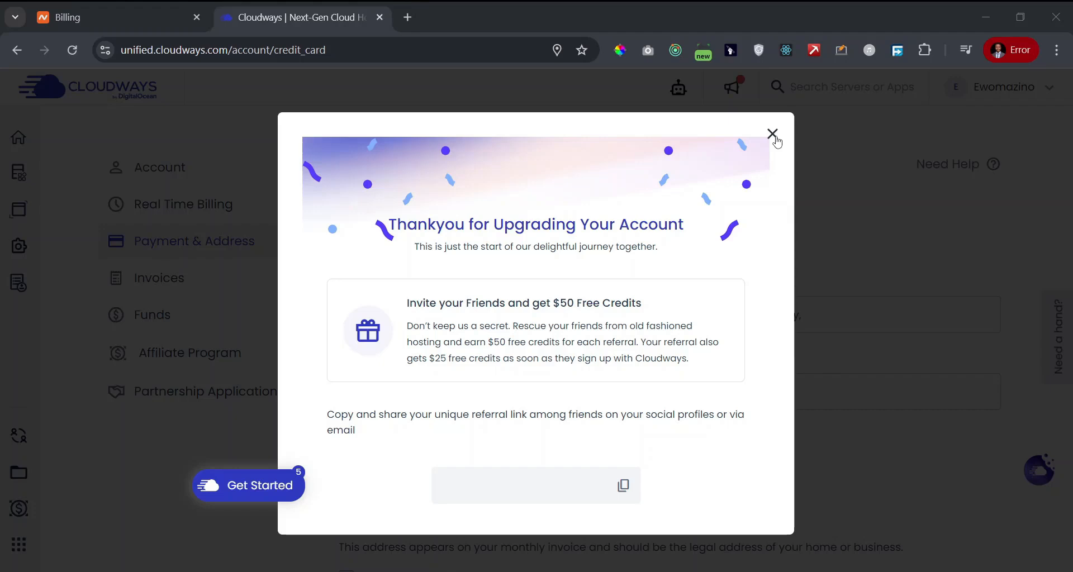
click(773, 135)
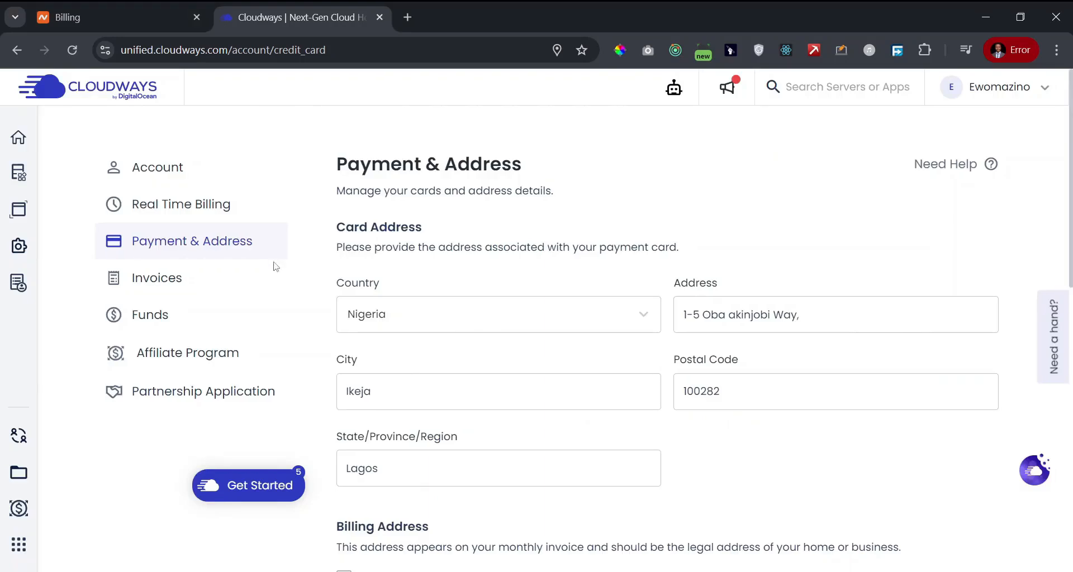
From Home, start adding a server with WordPress 6.2.2 as the application
click(19, 139)
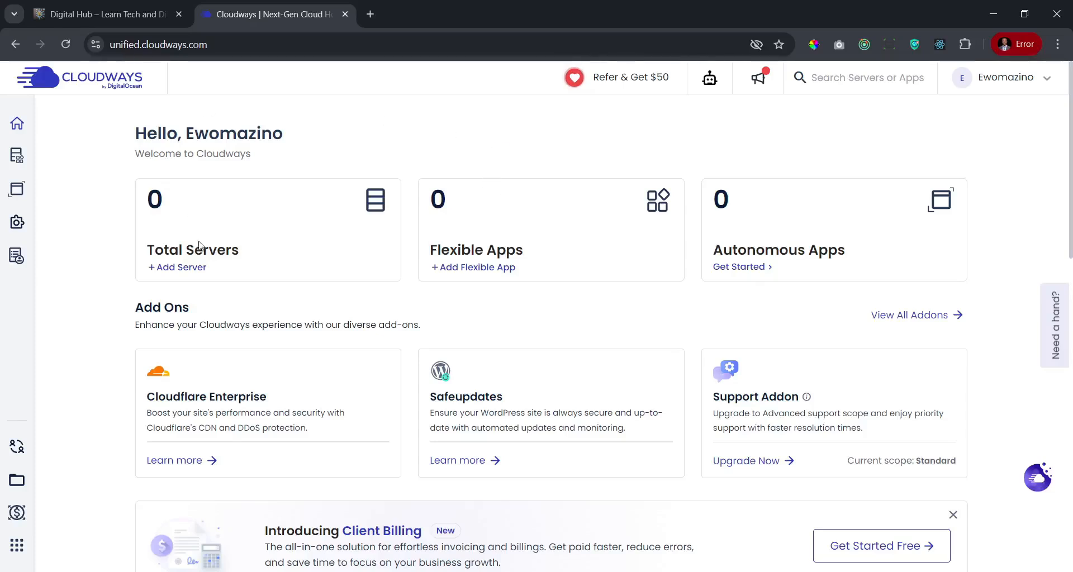
click(180, 269)
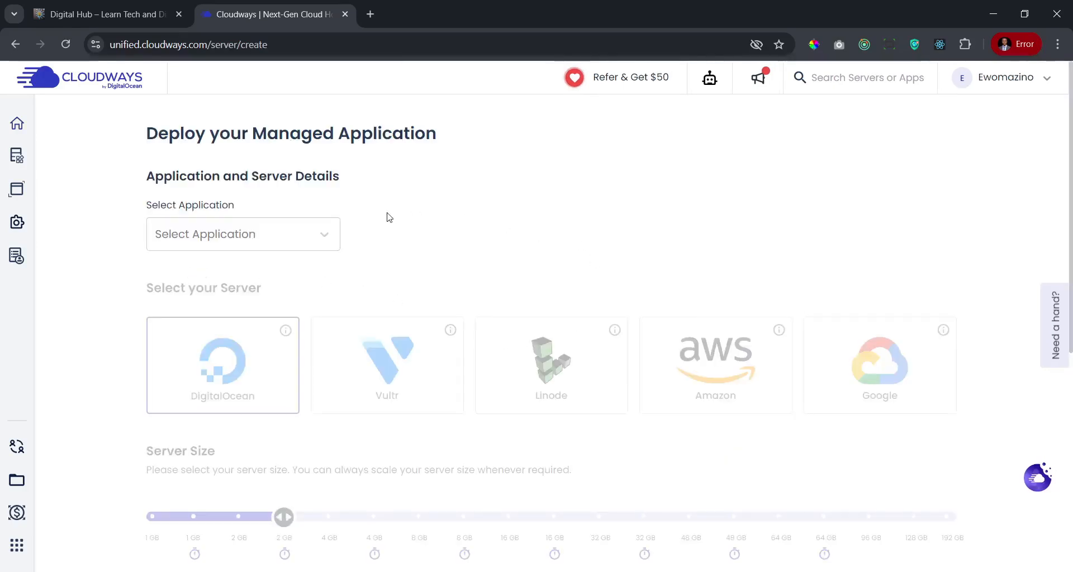
click(317, 240)
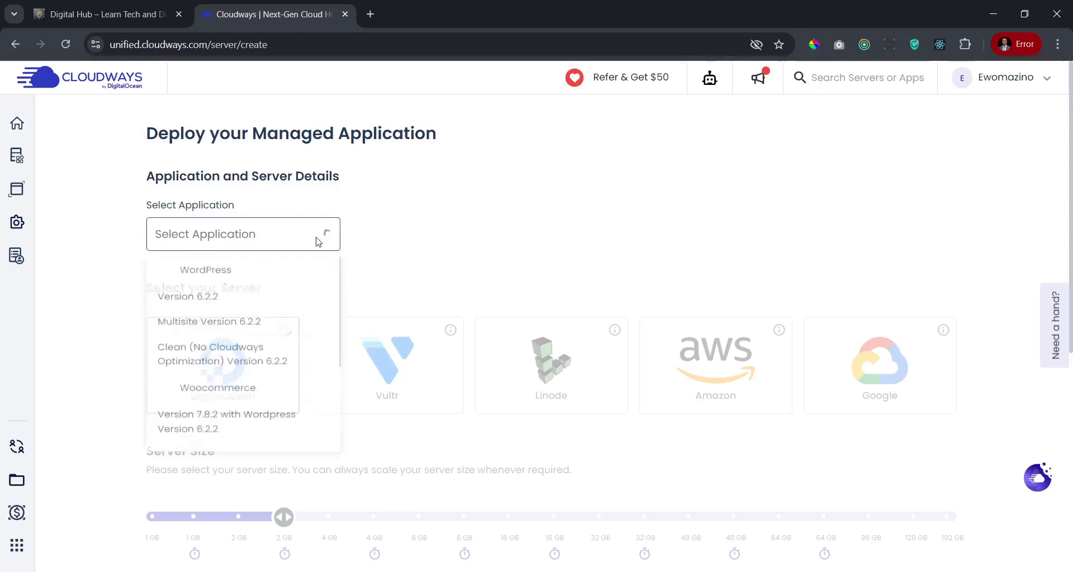
click(210, 272)
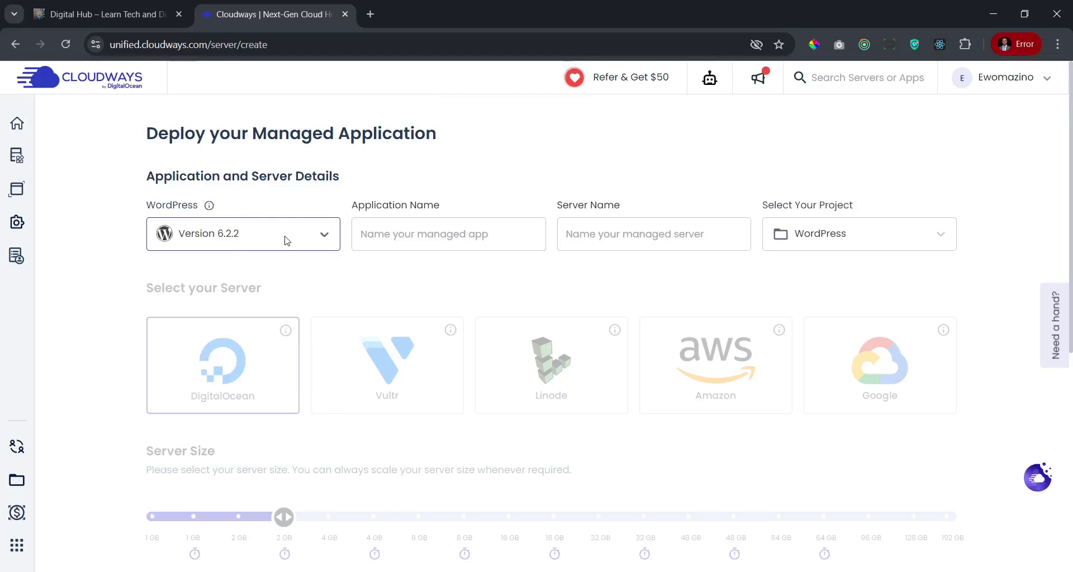
Name the application DigitalHub and the server WordPress Server
click(409, 234)
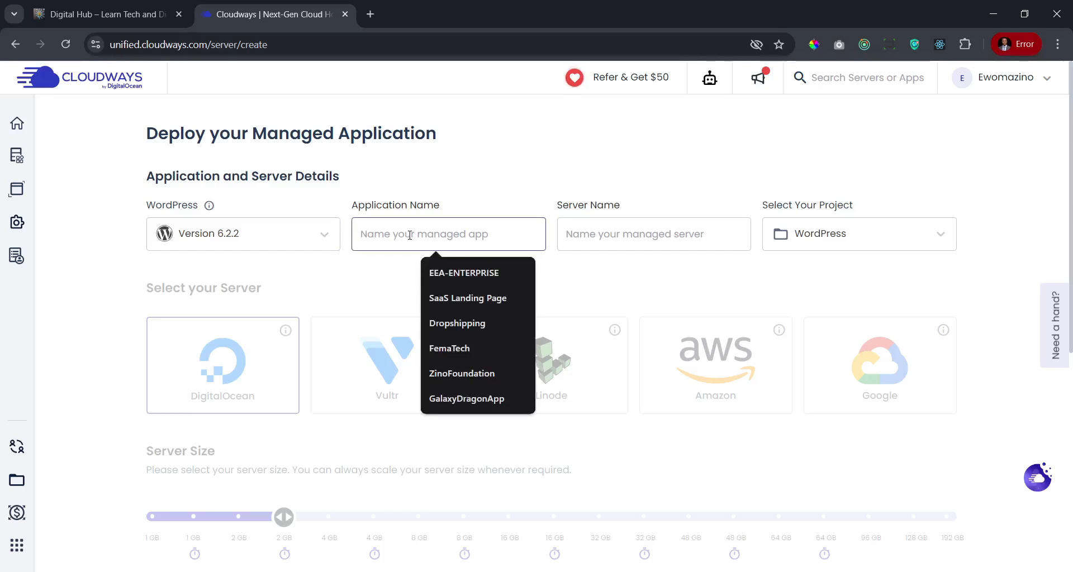
text(D)
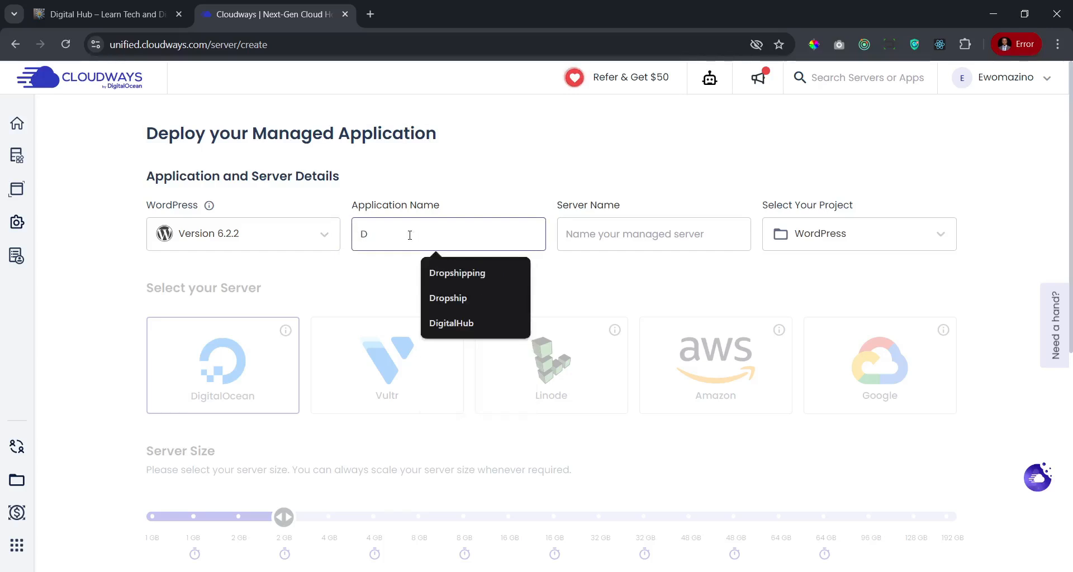
text(igitalHub)
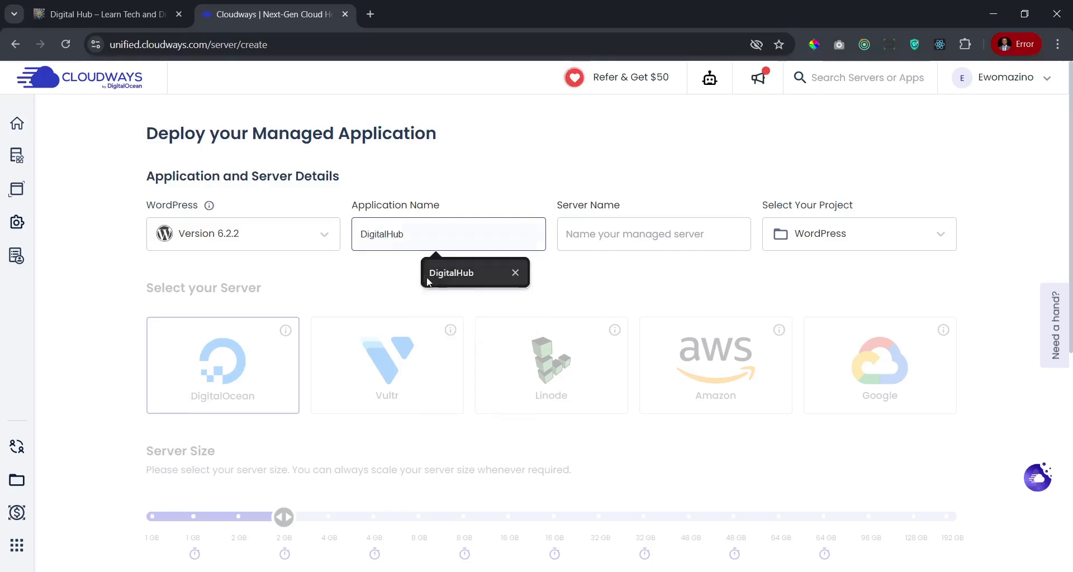
click(445, 274)
click(609, 240)
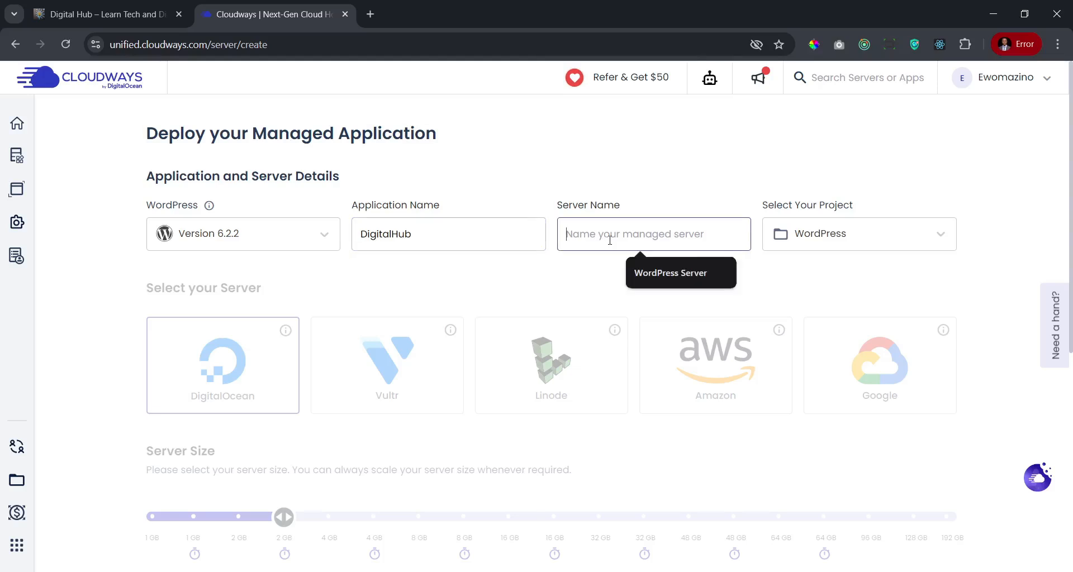
click(685, 274)
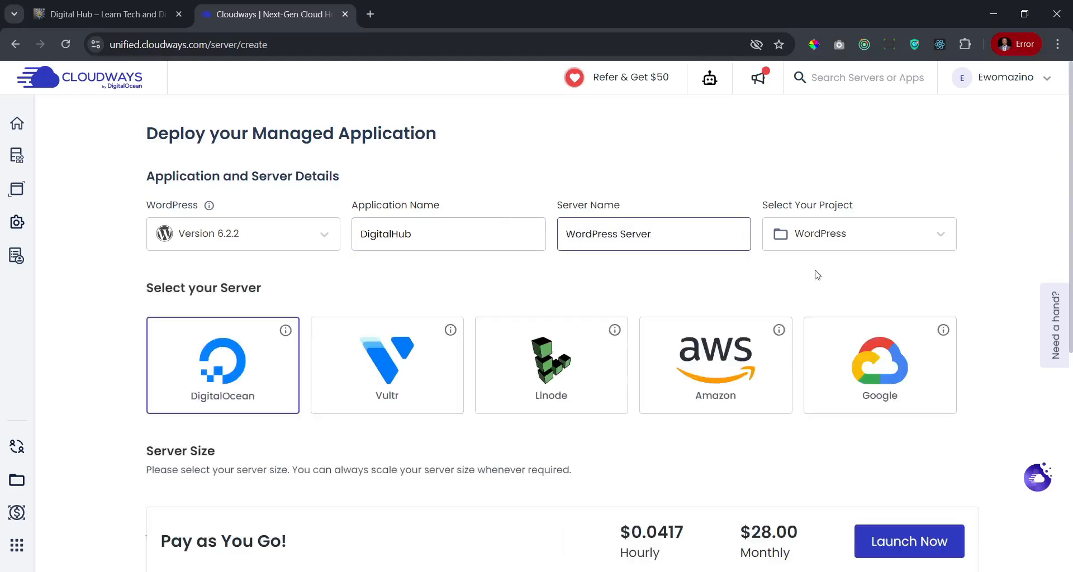
Keep DigitalOcean at 2 GB, set the location to Frankfurt, and launch the server
scroll(420, 294, down, 1)
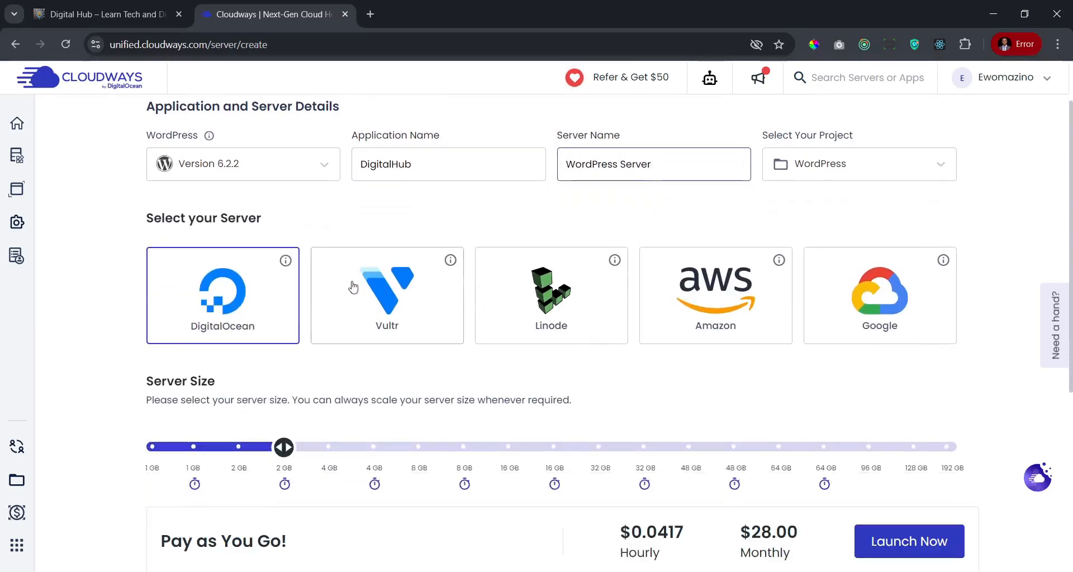
click(224, 295)
scroll(224, 296, down, 2)
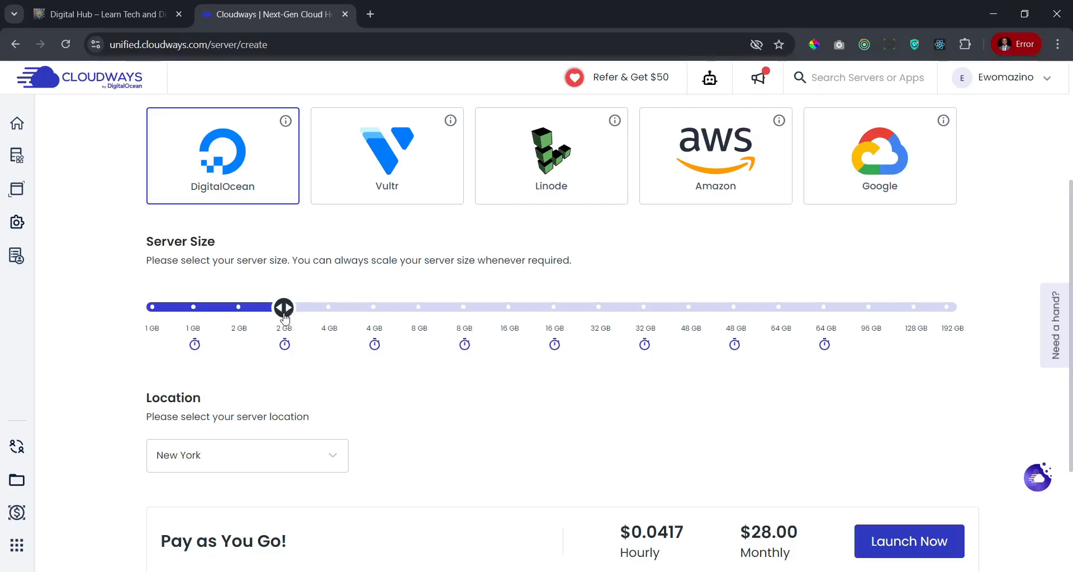
scroll(551, 373, down, 3)
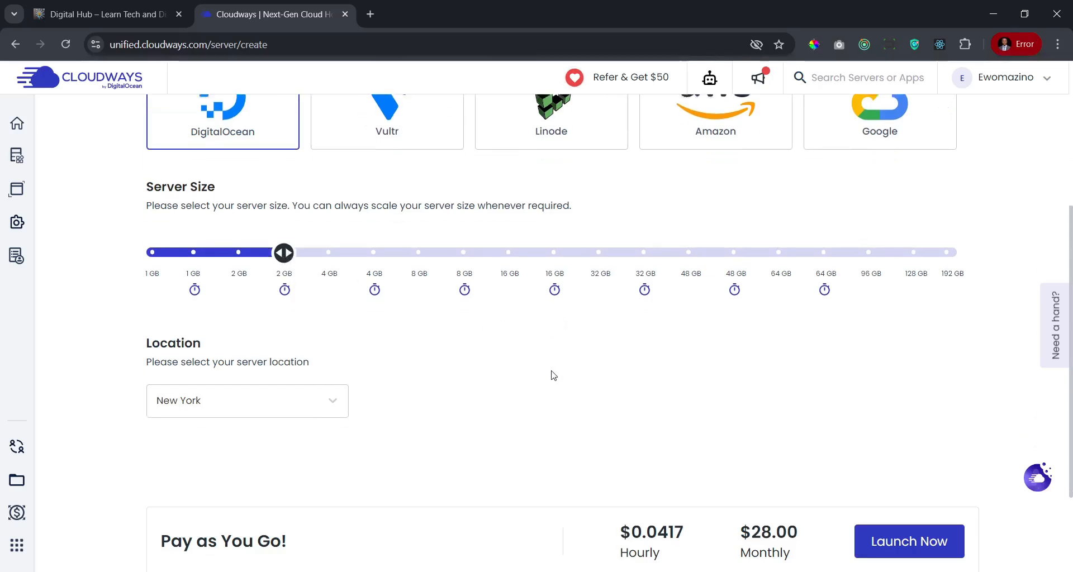
click(289, 320)
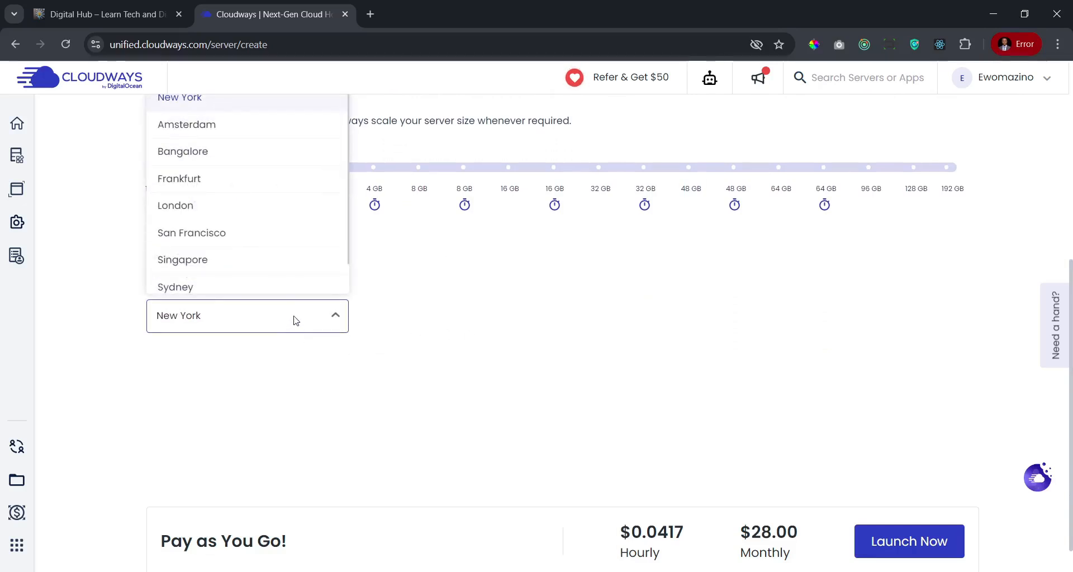
click(179, 178)
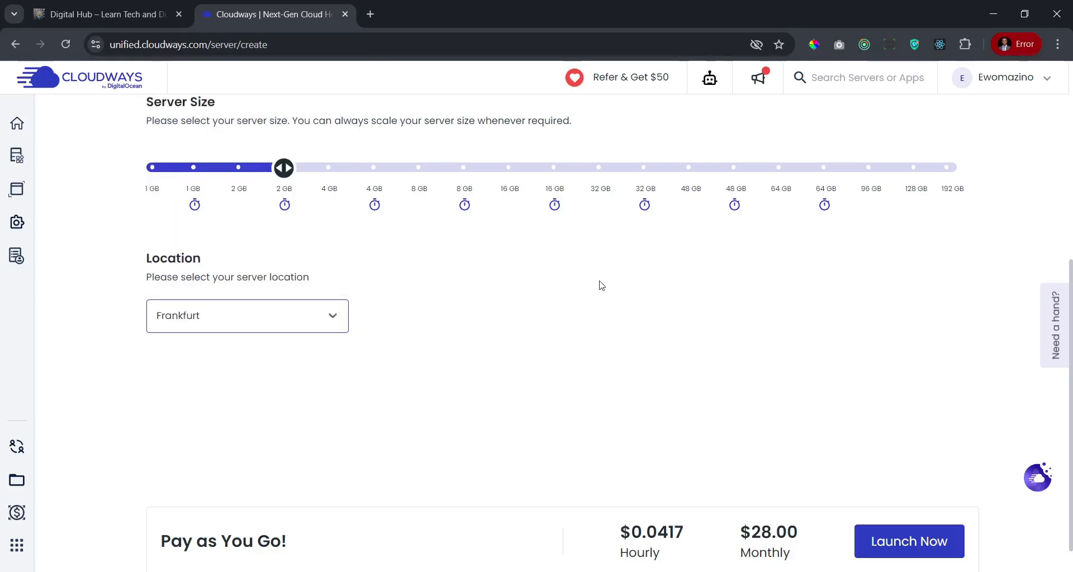
scroll(599, 286, up, 2)
scroll(599, 286, down, 3)
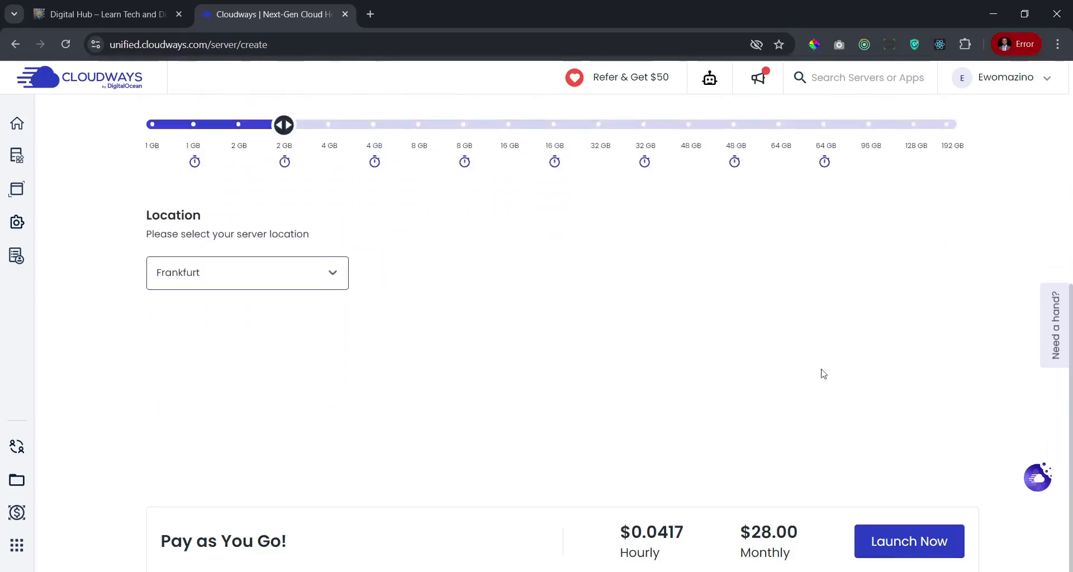
click(913, 548)
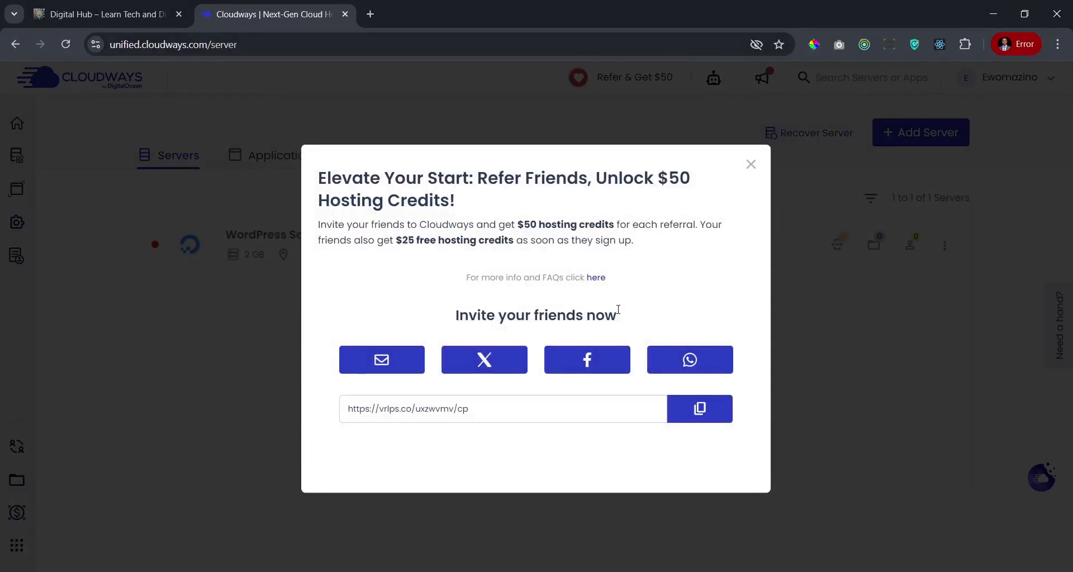
Close the referral popup and open the DigitalHub card from the Applications list
click(749, 165)
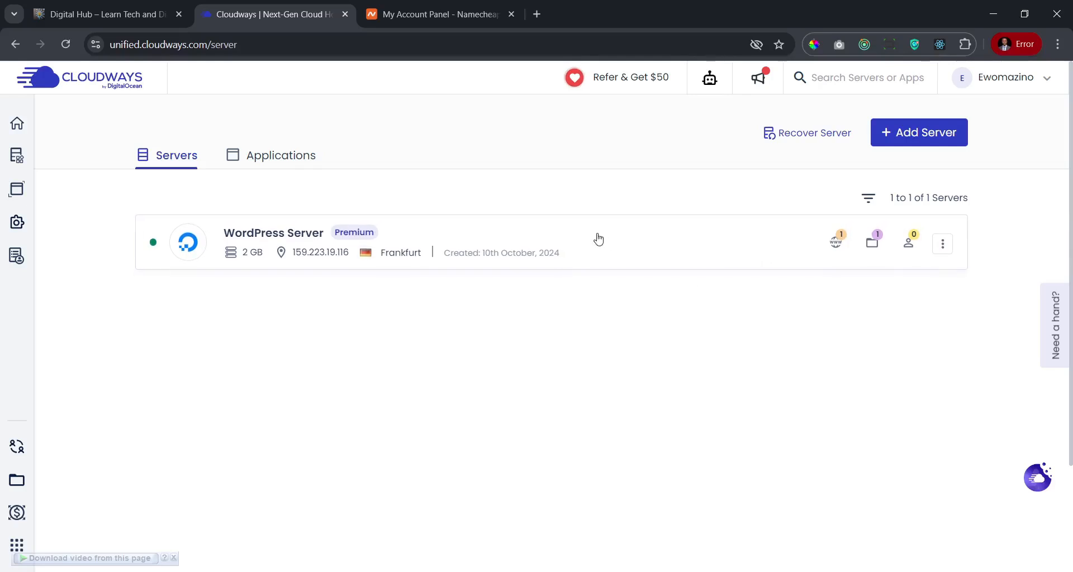
click(295, 156)
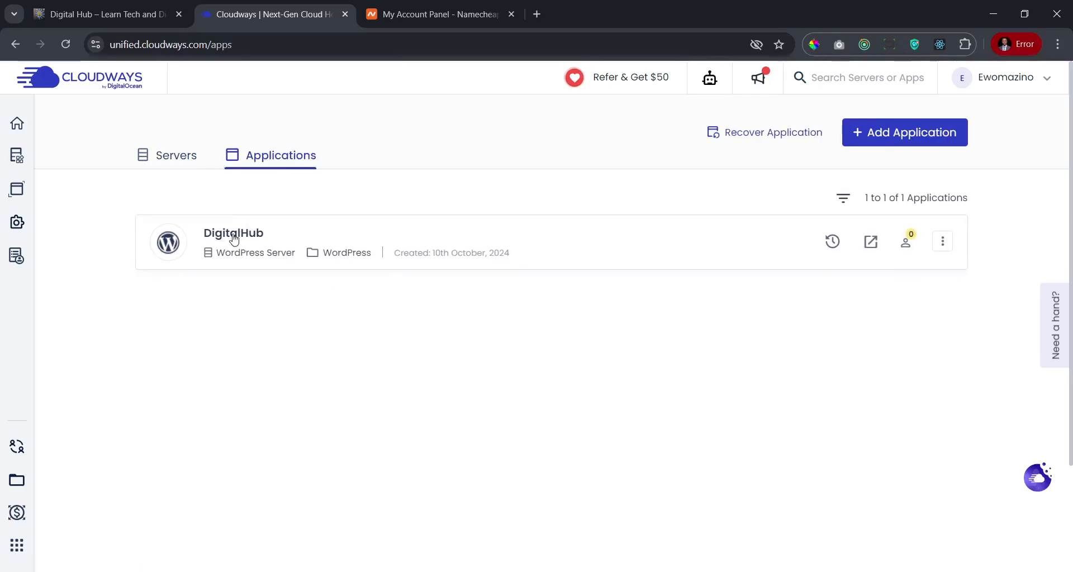
click(387, 235)
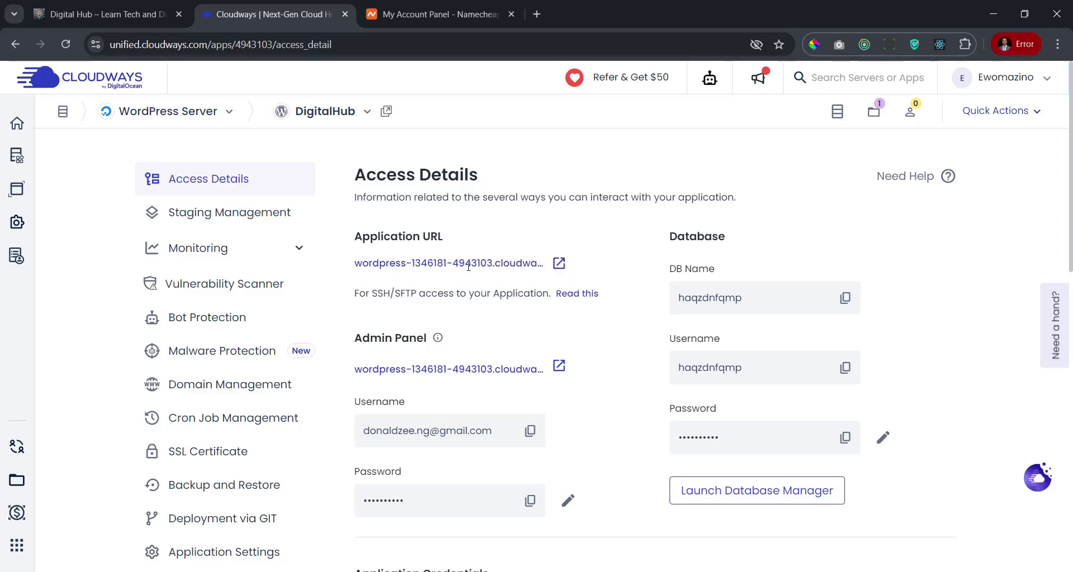
Open the DigitalHub application URL in a new tab, scroll through it, then go to Namecheap
click(559, 265)
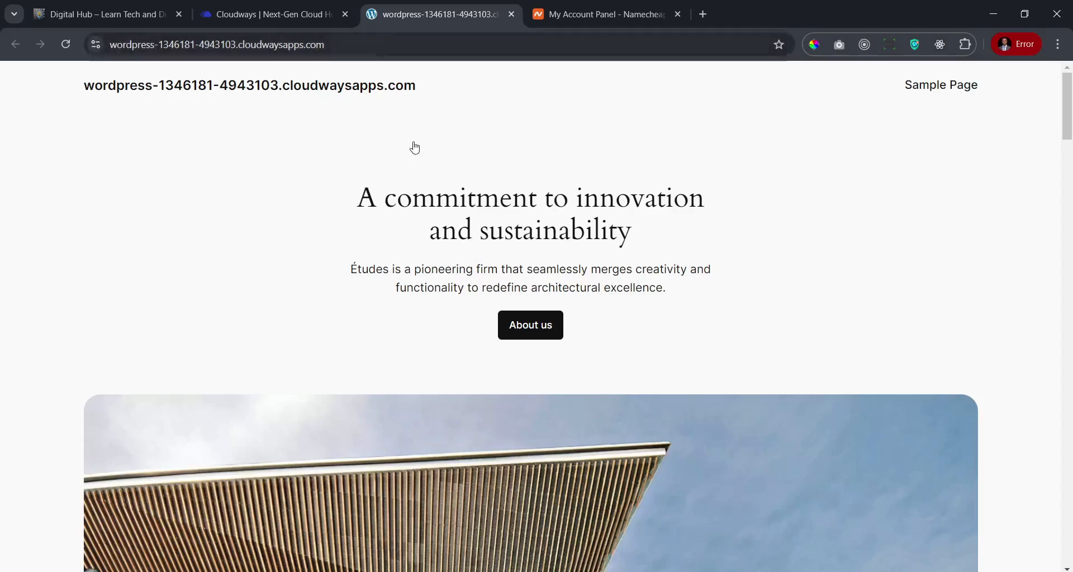
scroll(568, 340, down, 15)
scroll(556, 328, up, 15)
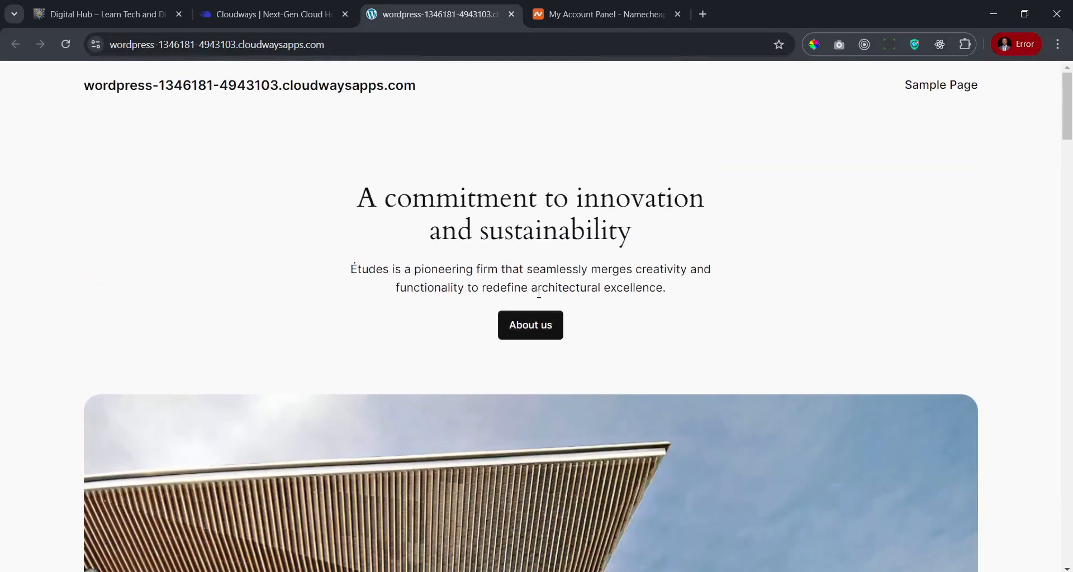
click(619, 15)
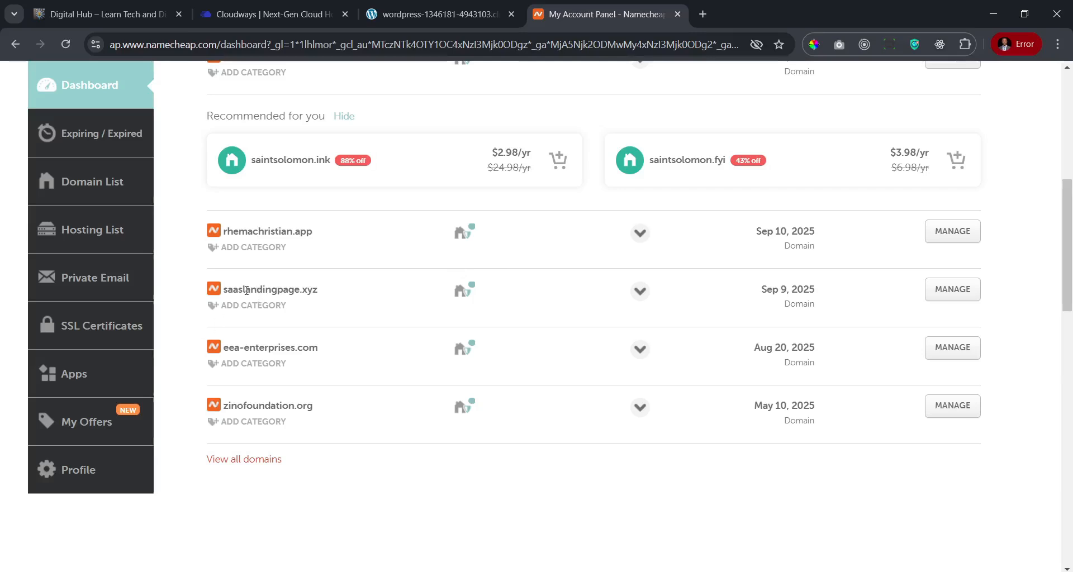
Open saaslandingpage.xyz's management page in the Namecheap domain list
drag(246, 290, 303, 291)
click(322, 295)
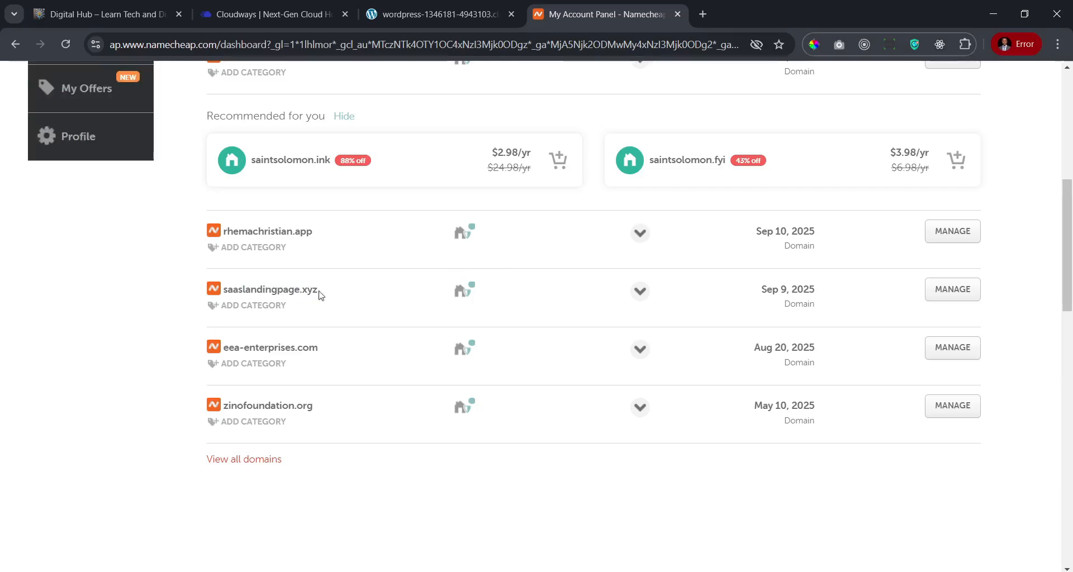
drag(224, 293, 295, 290)
click(356, 294)
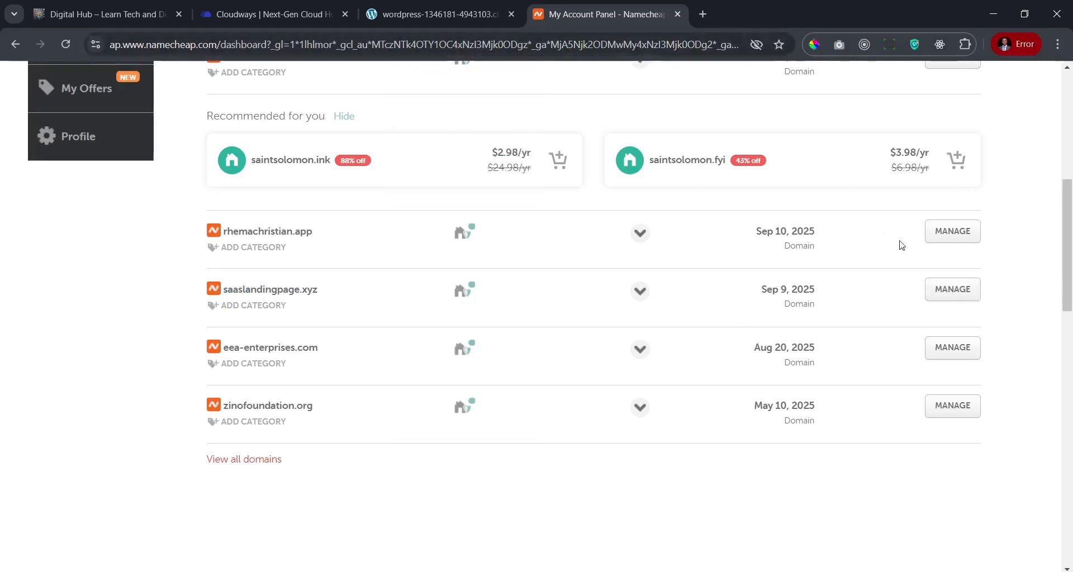
click(955, 291)
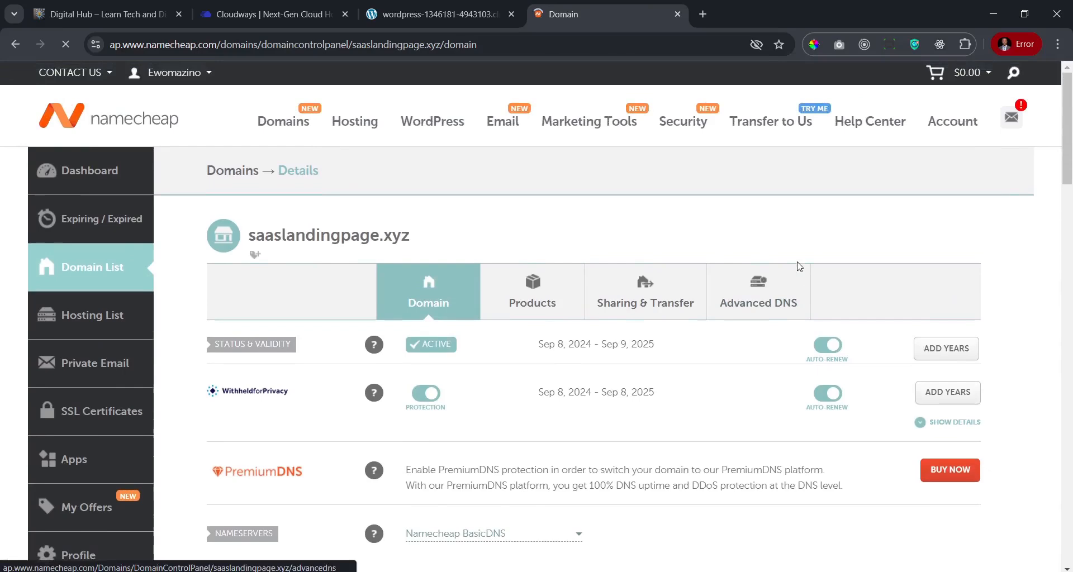
Under Advanced DNS, delete the www CNAME record pointing to listbuilder.co
scroll(802, 267, down, 1)
scroll(802, 267, down, 2)
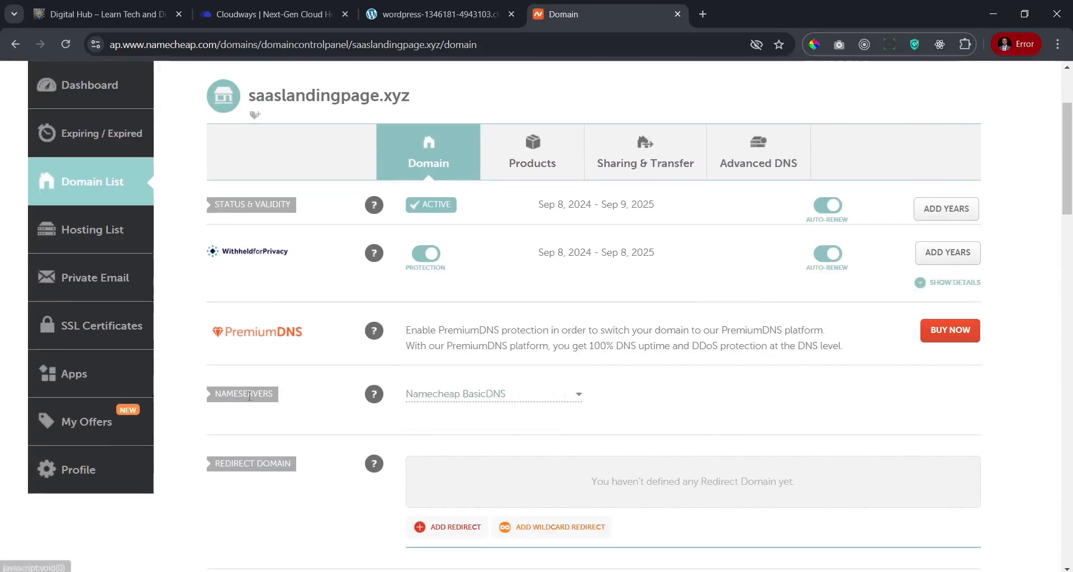
click(761, 167)
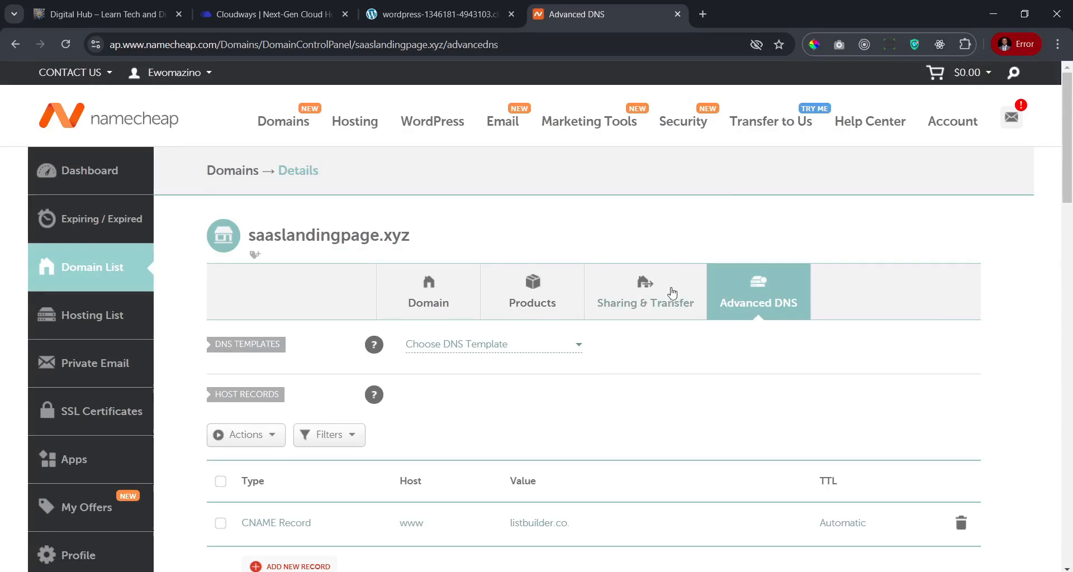
scroll(820, 228, down, 3)
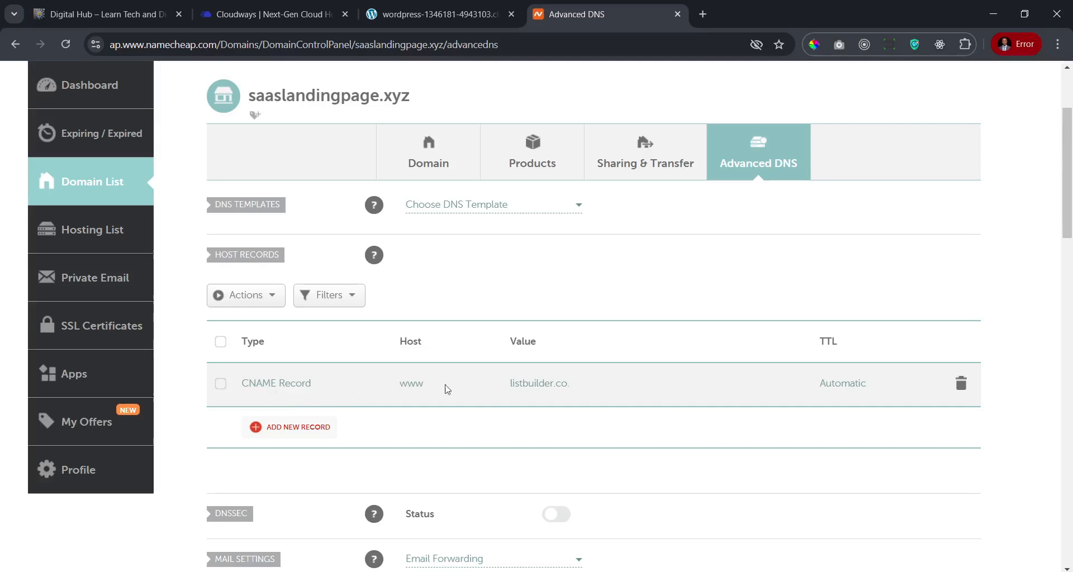
click(961, 386)
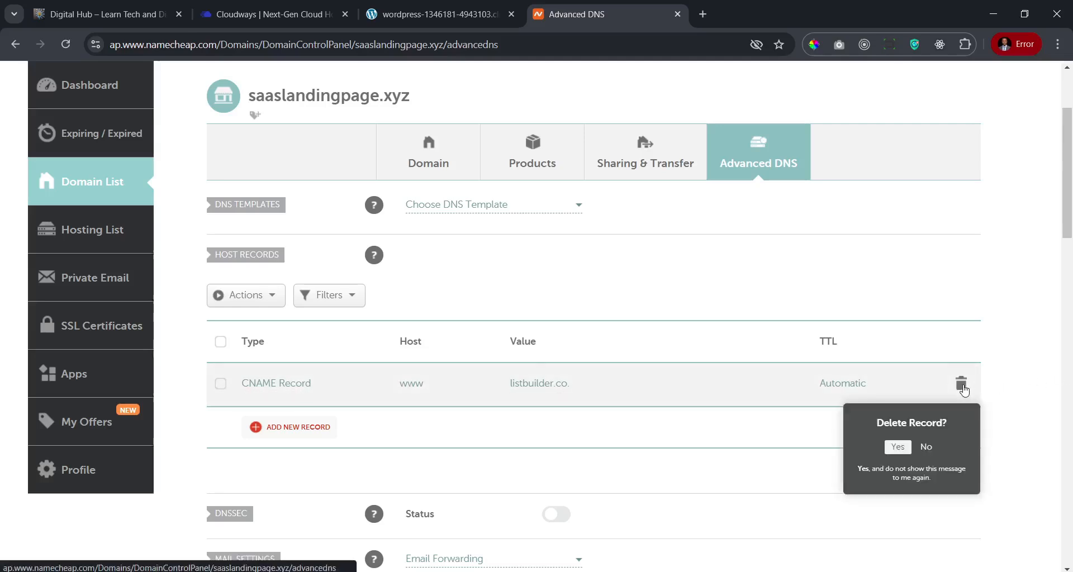
click(896, 451)
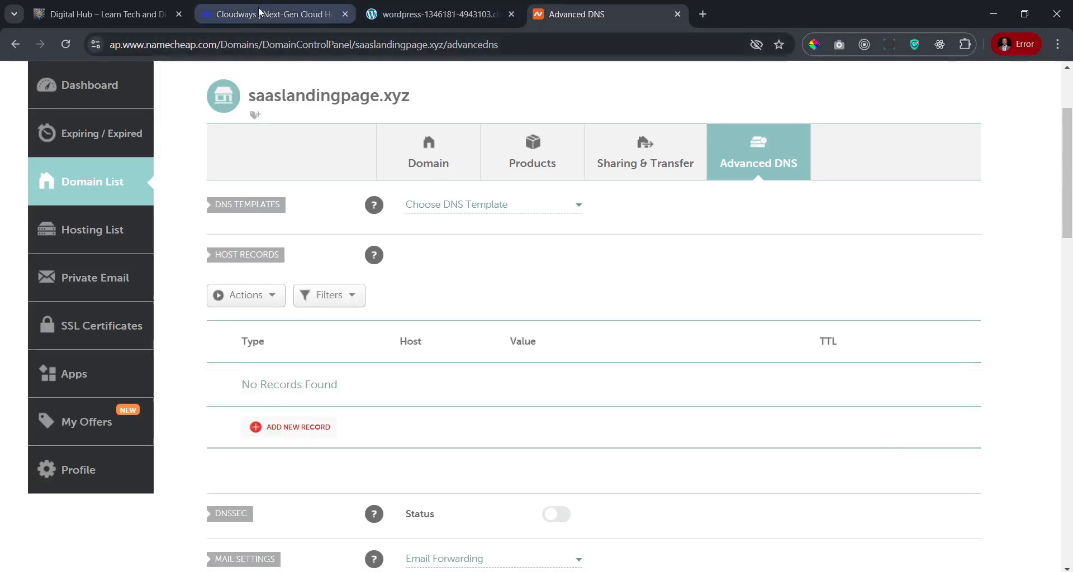
Add a new A Record host entry with host set to @
click(302, 439)
scroll(299, 431, down, 3)
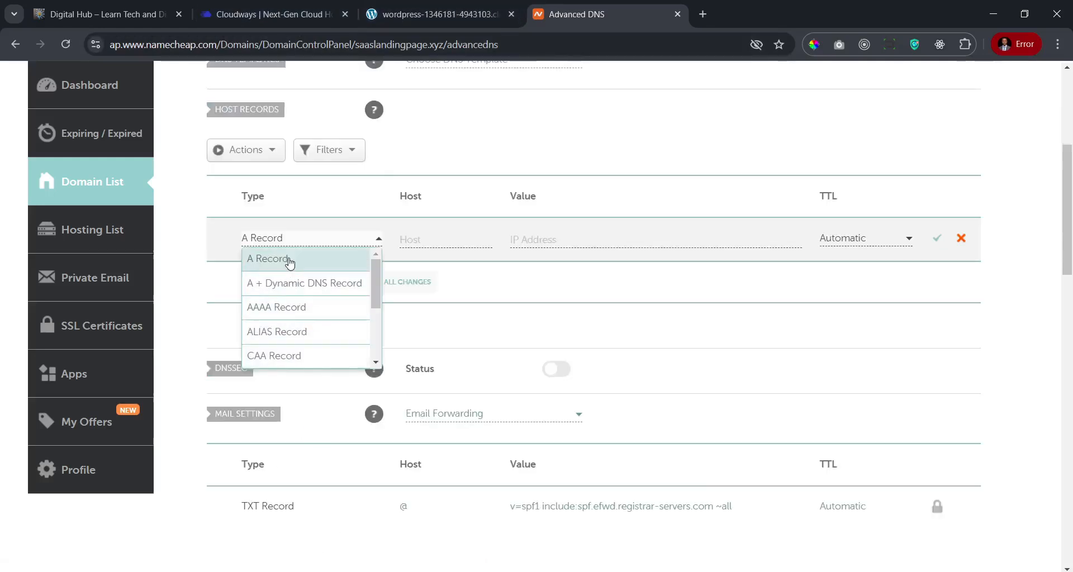
click(290, 260)
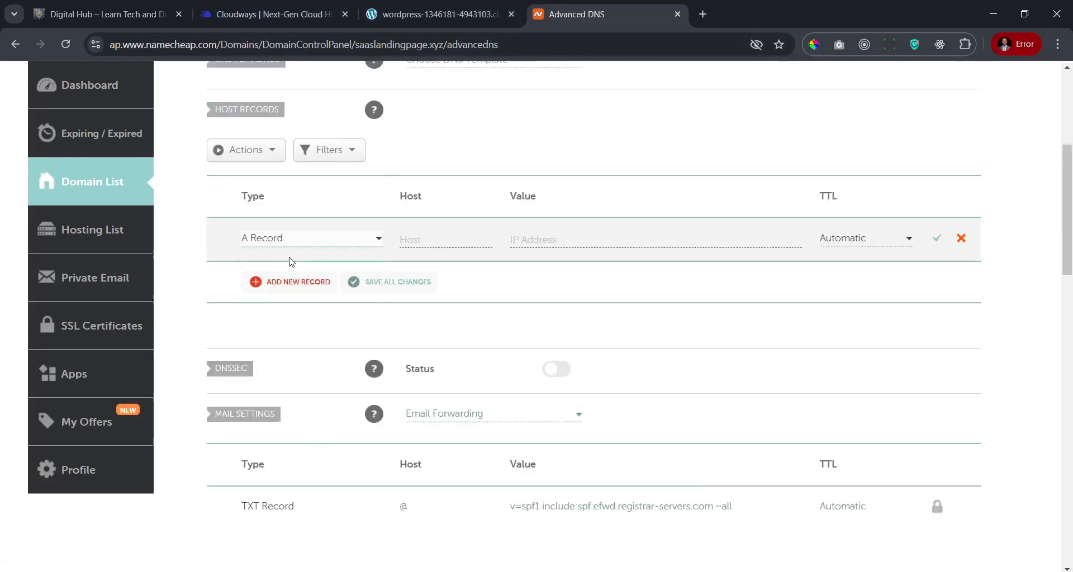
click(423, 239)
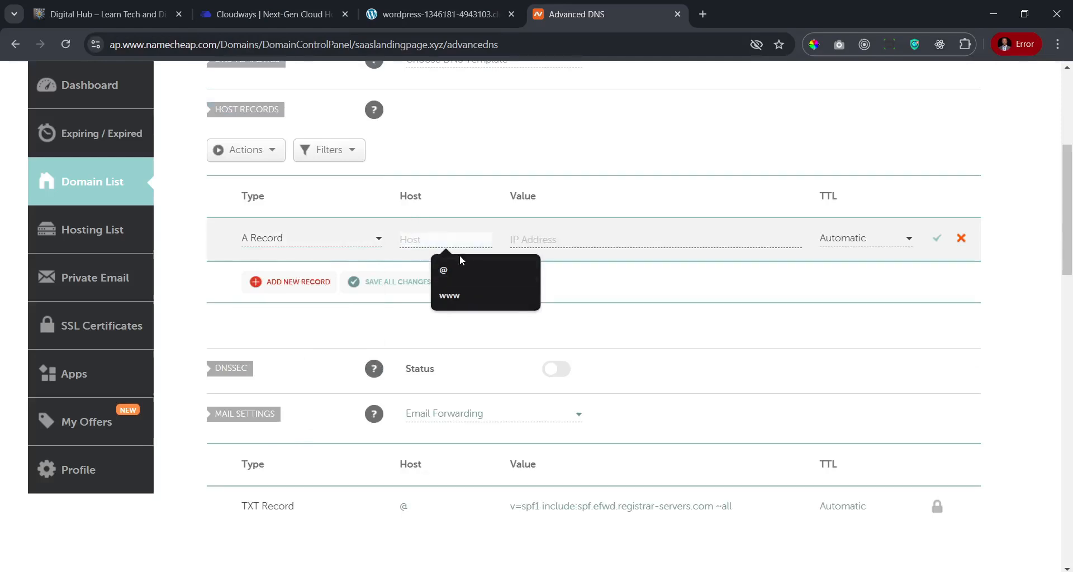
click(459, 265)
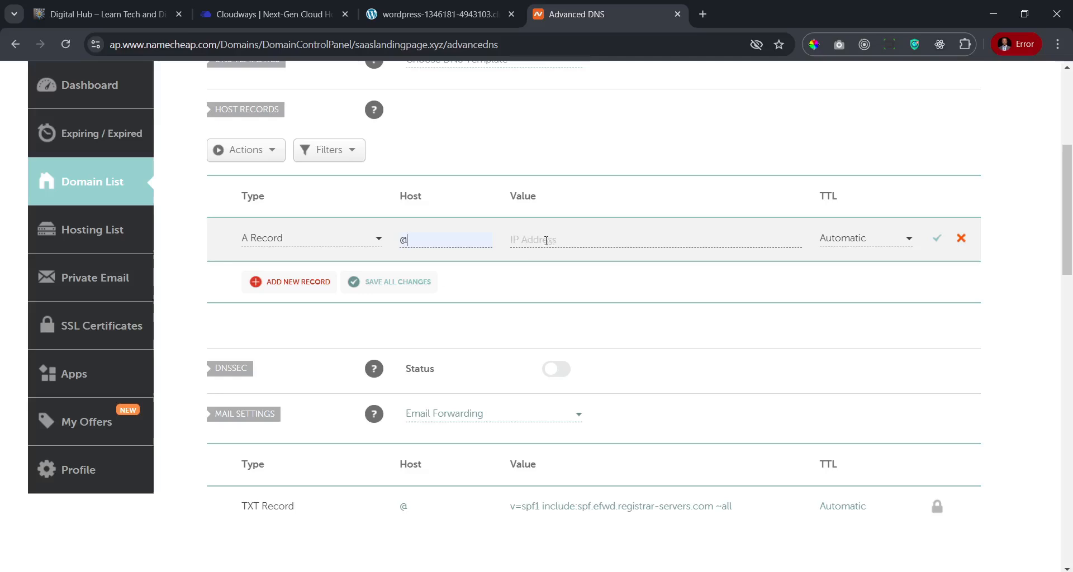
Copy the Cloudways server IP 159.223.19.116 into the A record's value and save it
click(284, 14)
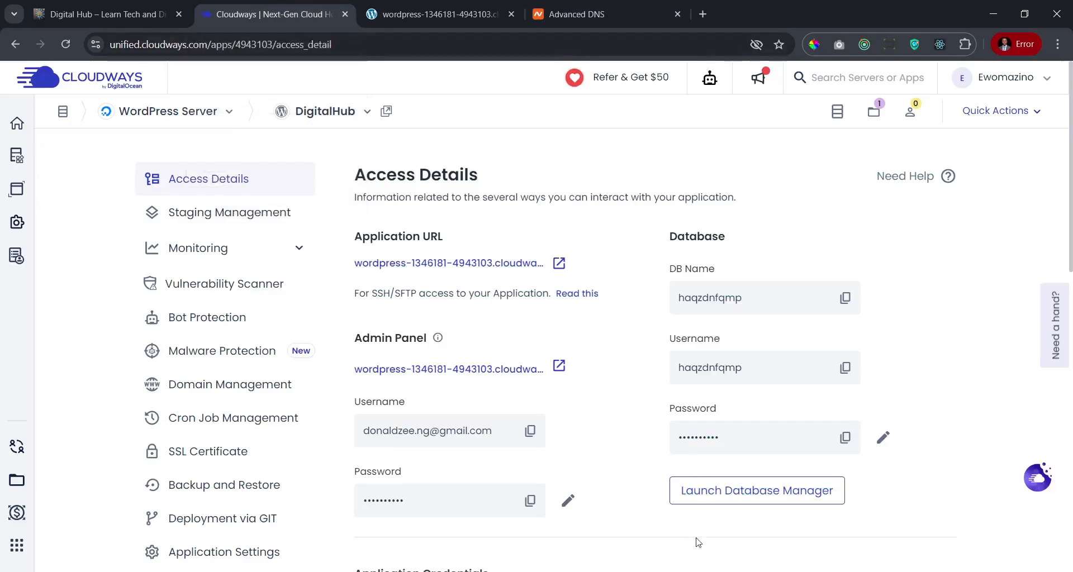
scroll(640, 335, down, 3)
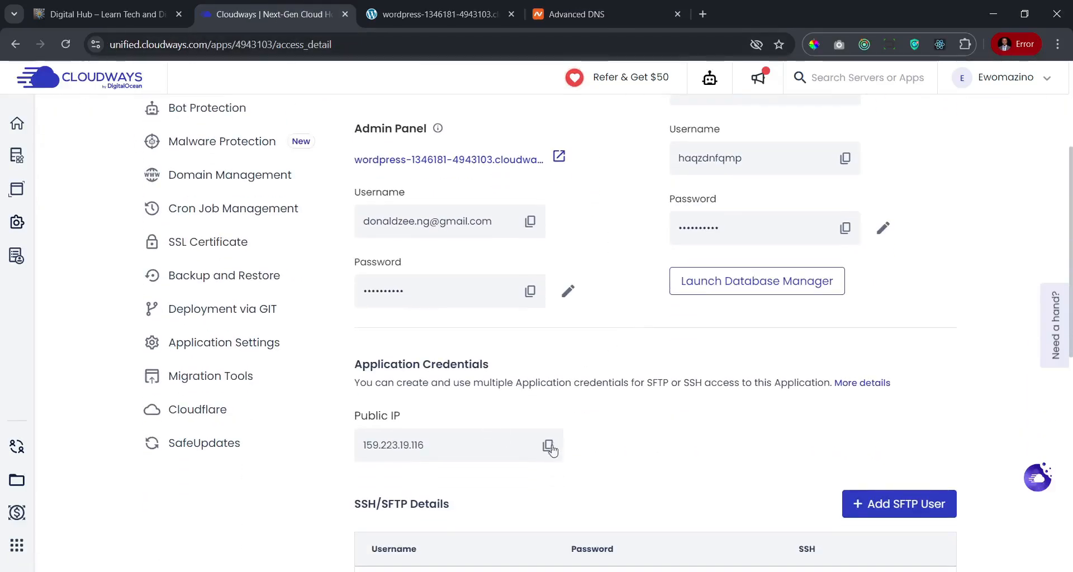
click(549, 446)
scroll(538, 389, up, 4)
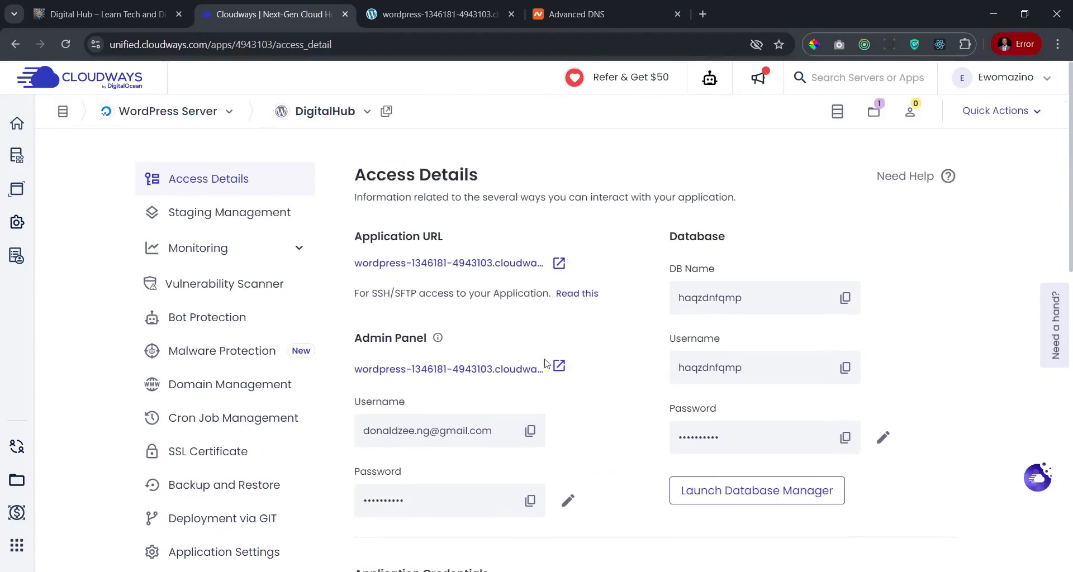
click(602, 18)
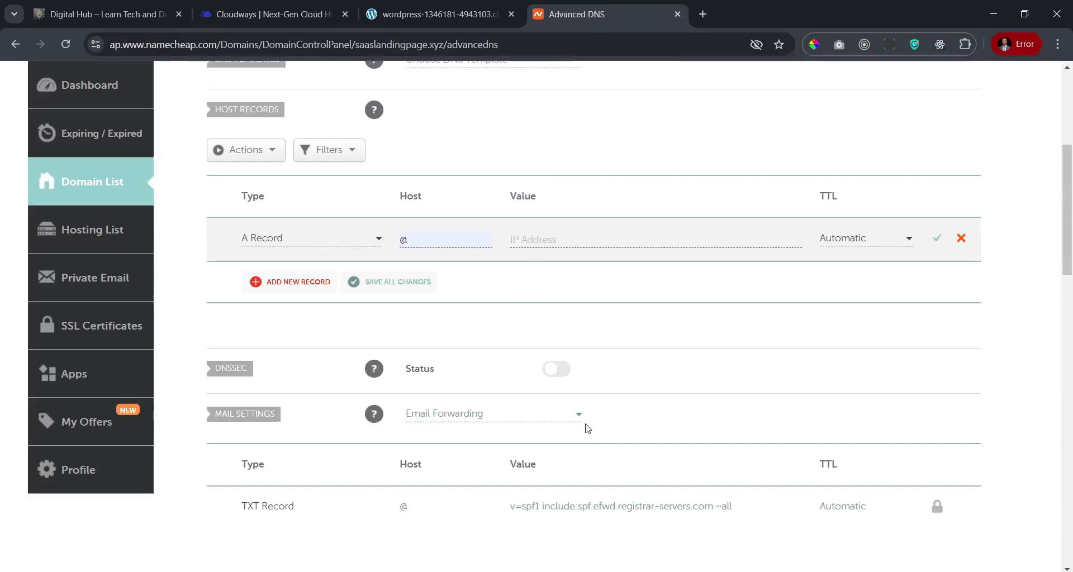
click(556, 238)
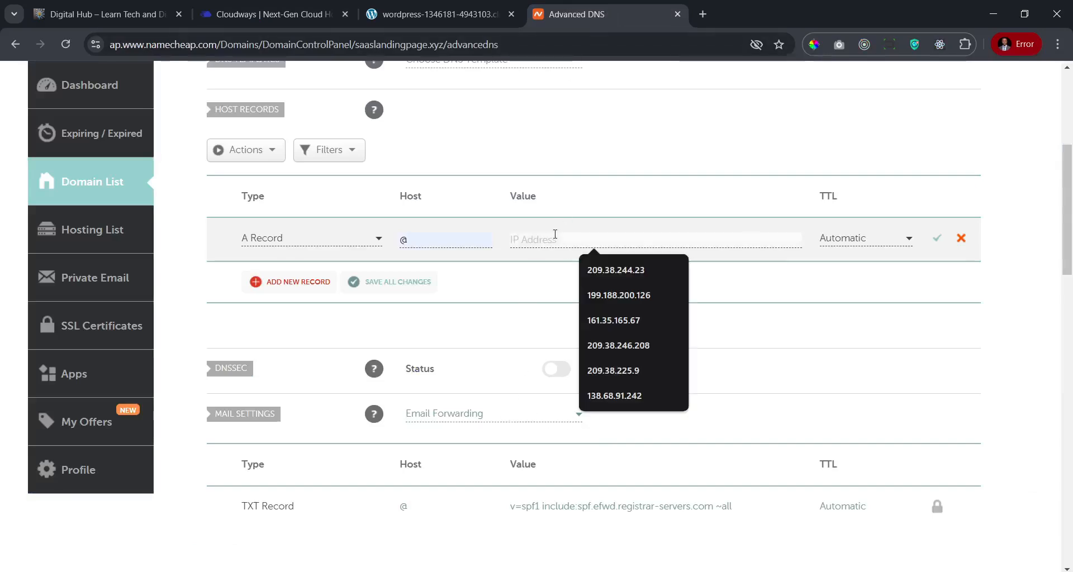
key(ctrl+v)
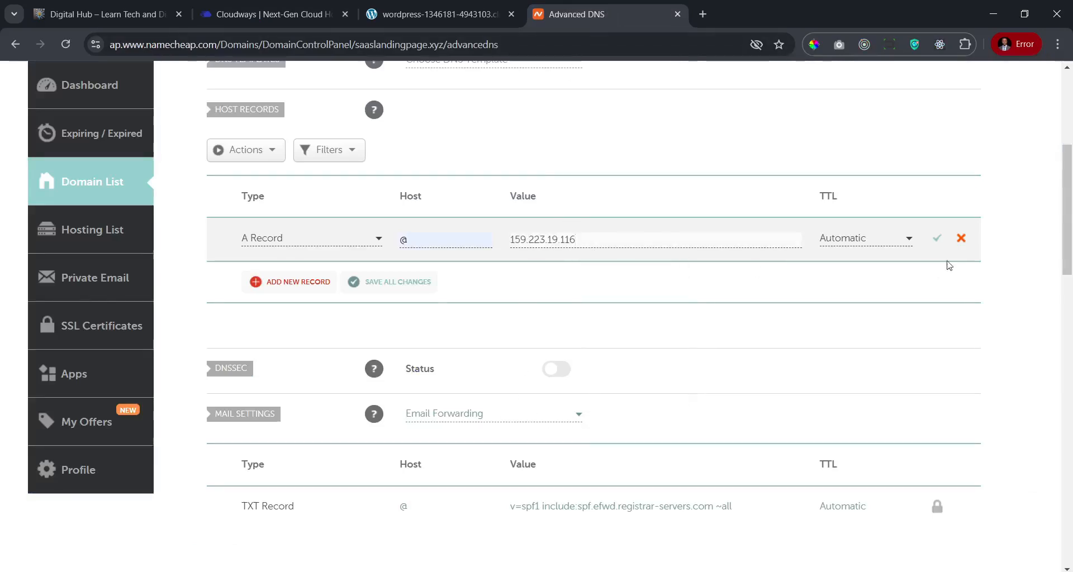
click(939, 240)
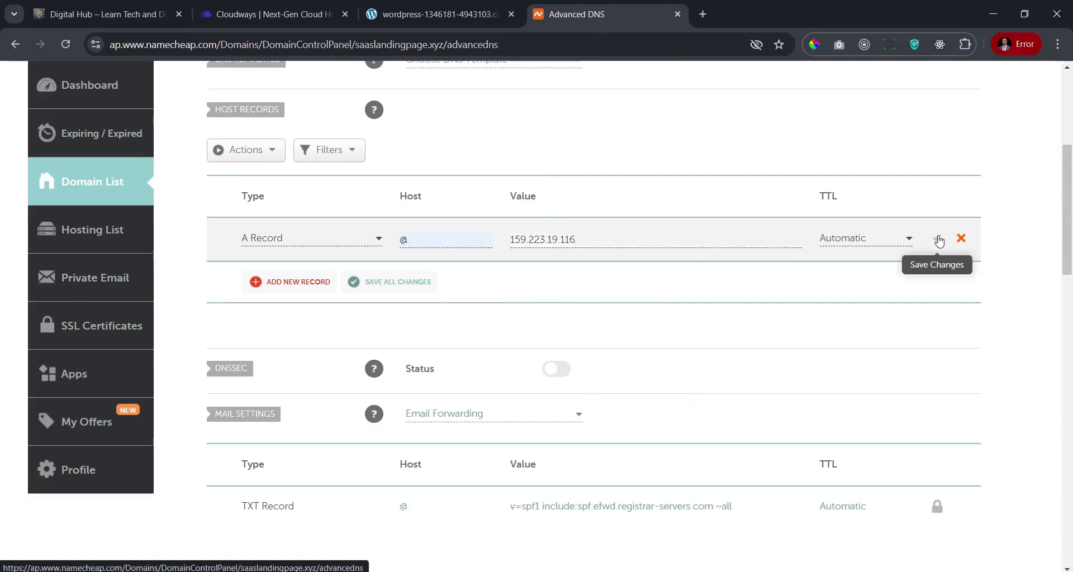
click(940, 241)
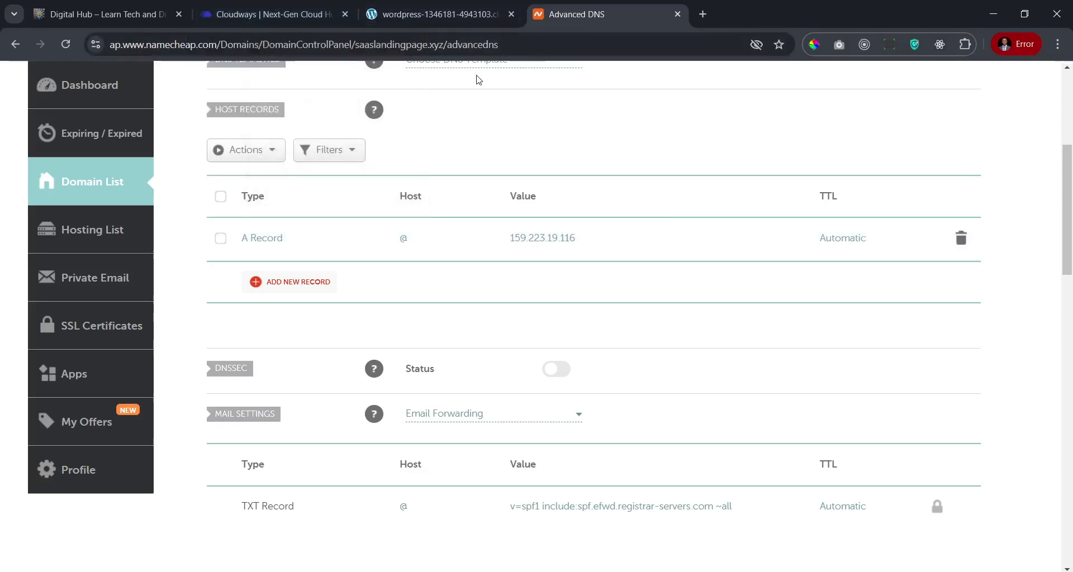
Open Domain Management for the DigitalHub application in Cloudways
click(268, 17)
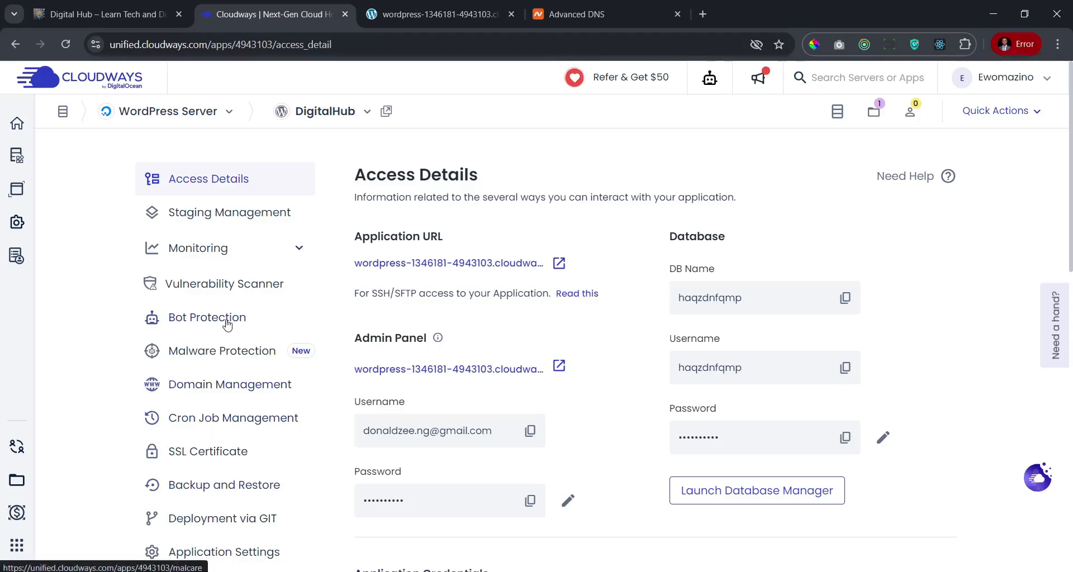
scroll(224, 327, down, 2)
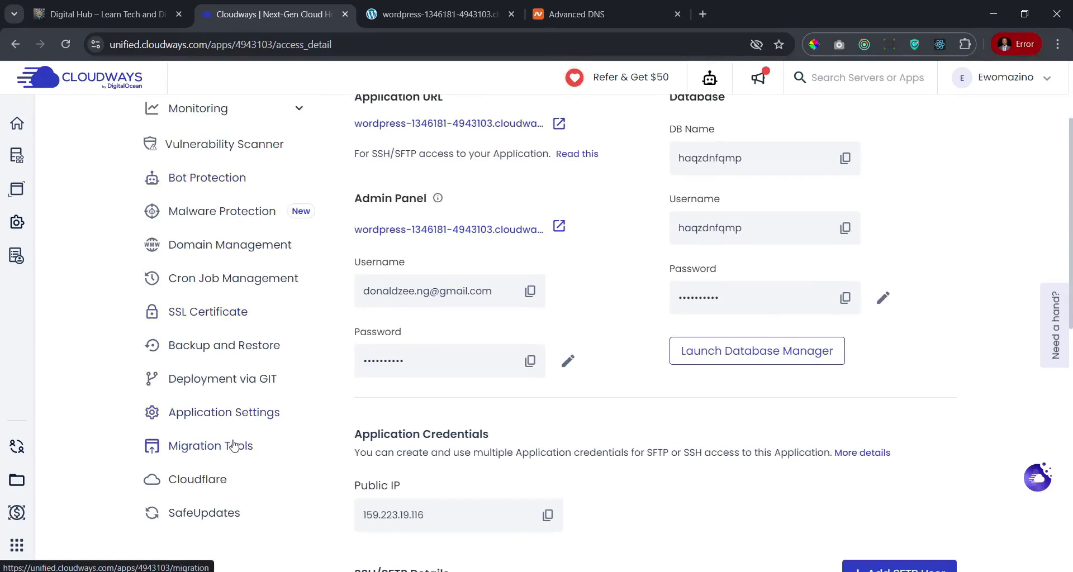
scroll(210, 347, up, 2)
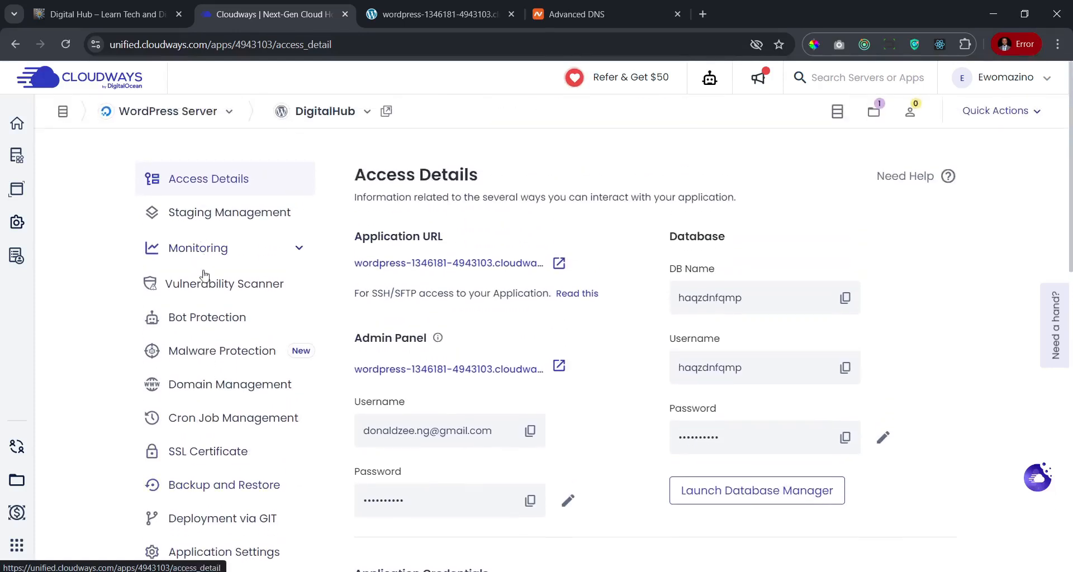
scroll(216, 460, down, 2)
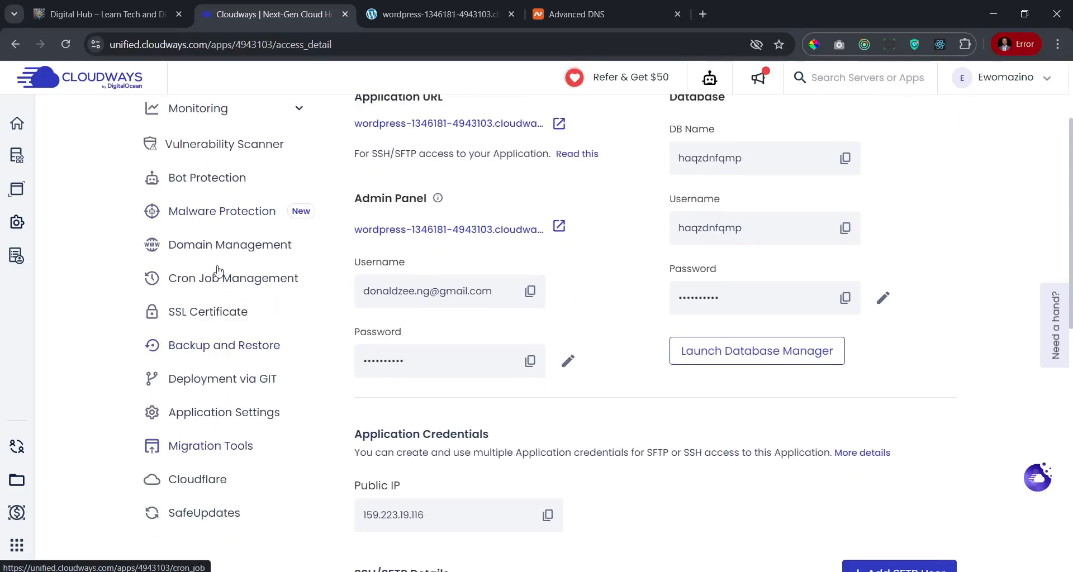
click(218, 246)
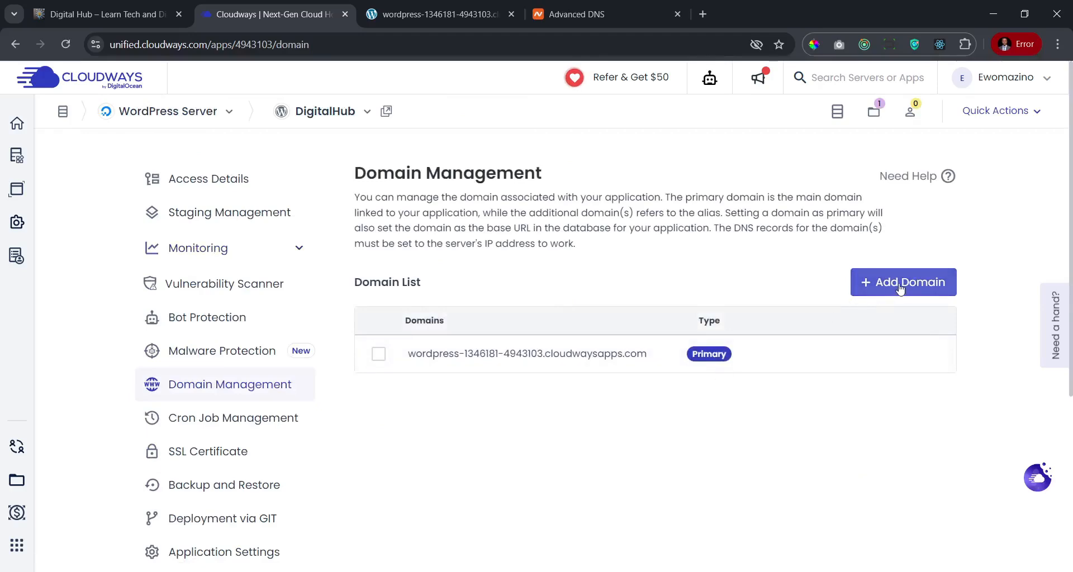
Copy the domain name saaslandingpage.xyz from the Namecheap page
click(576, 14)
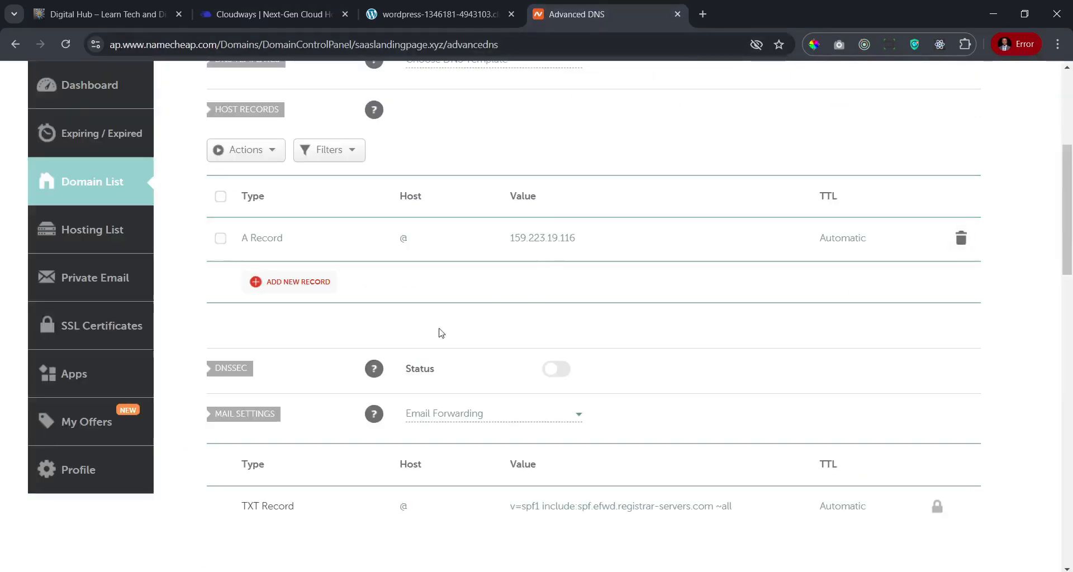
scroll(359, 342, up, 5)
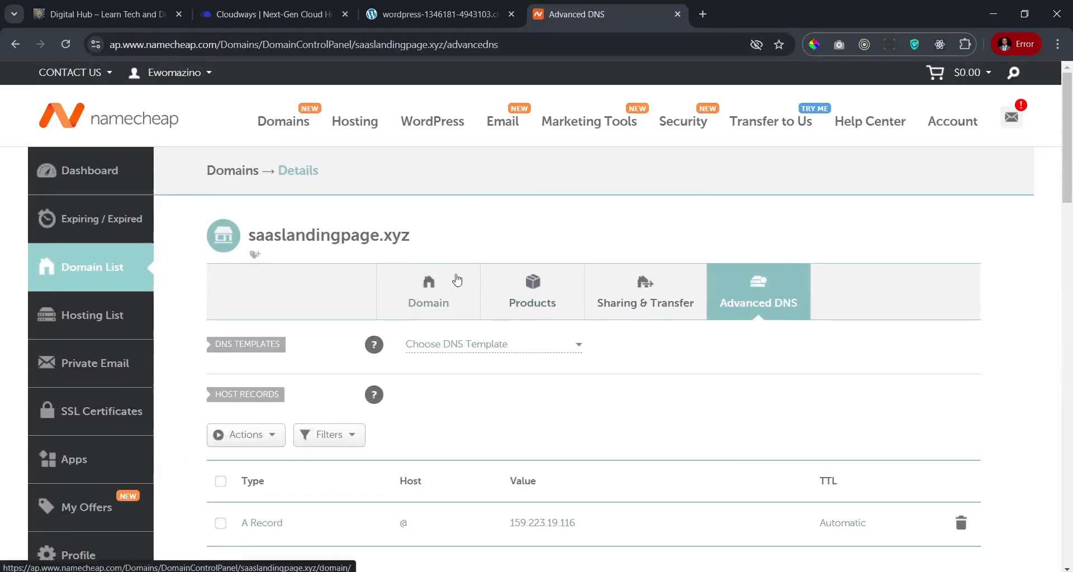
drag(434, 233, 252, 227)
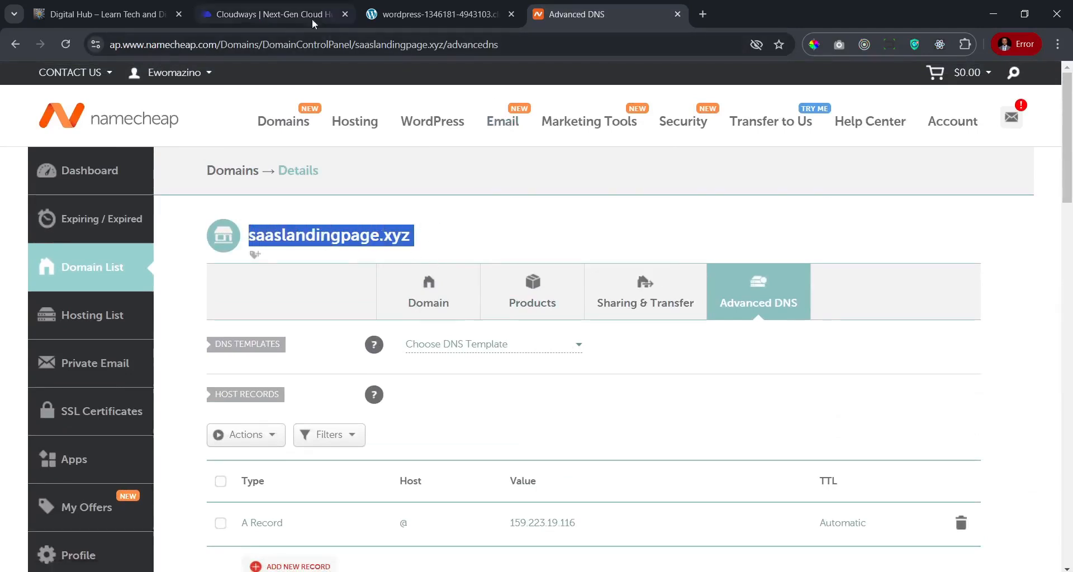
click(274, 14)
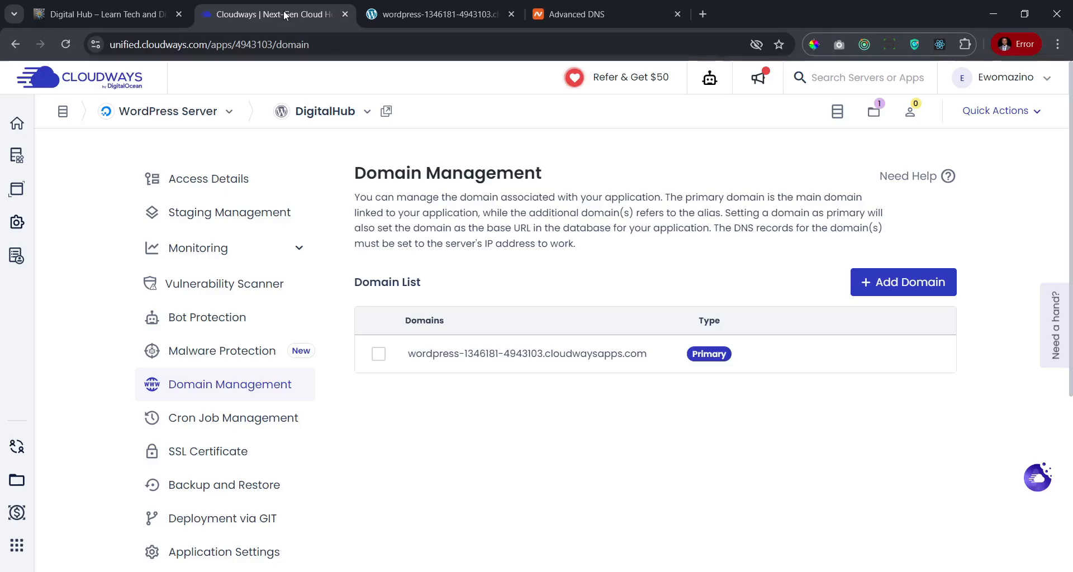
Paste saaslandingpage.xyz into Domain 1 of the Add Domain form and save it
click(891, 282)
click(384, 262)
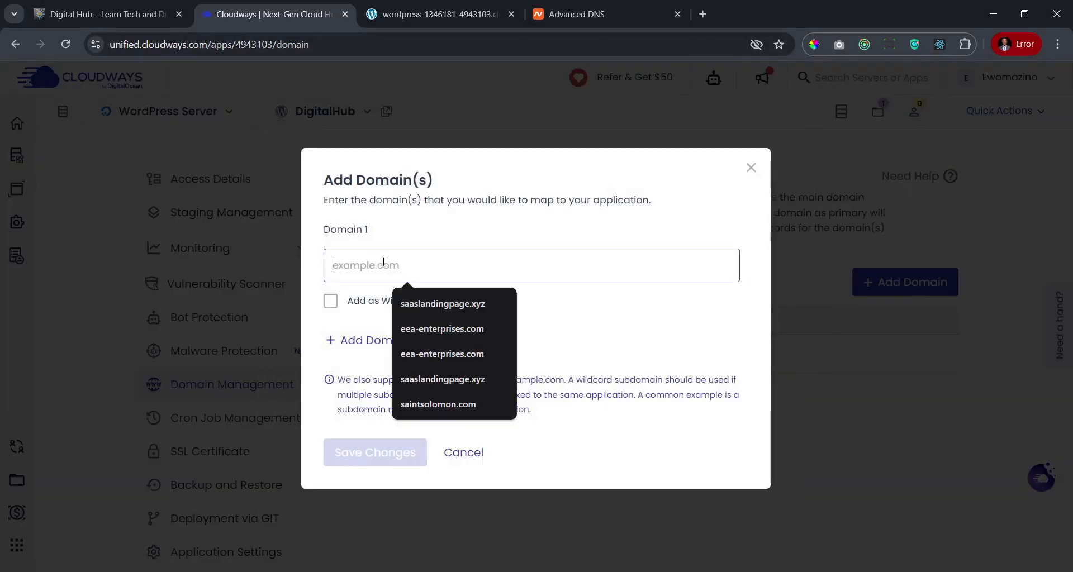
key(ctrl+v)
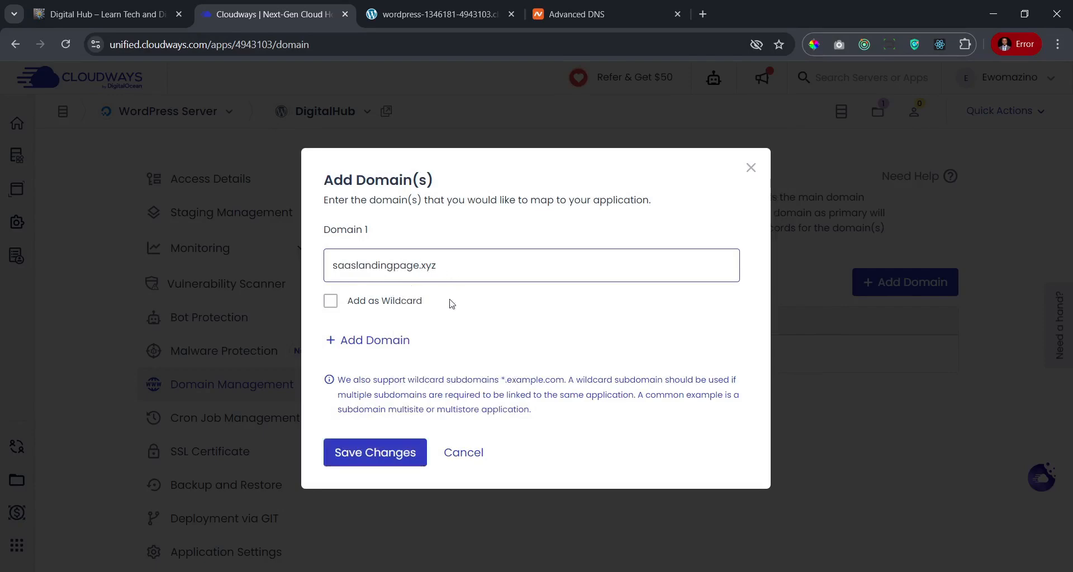
click(383, 459)
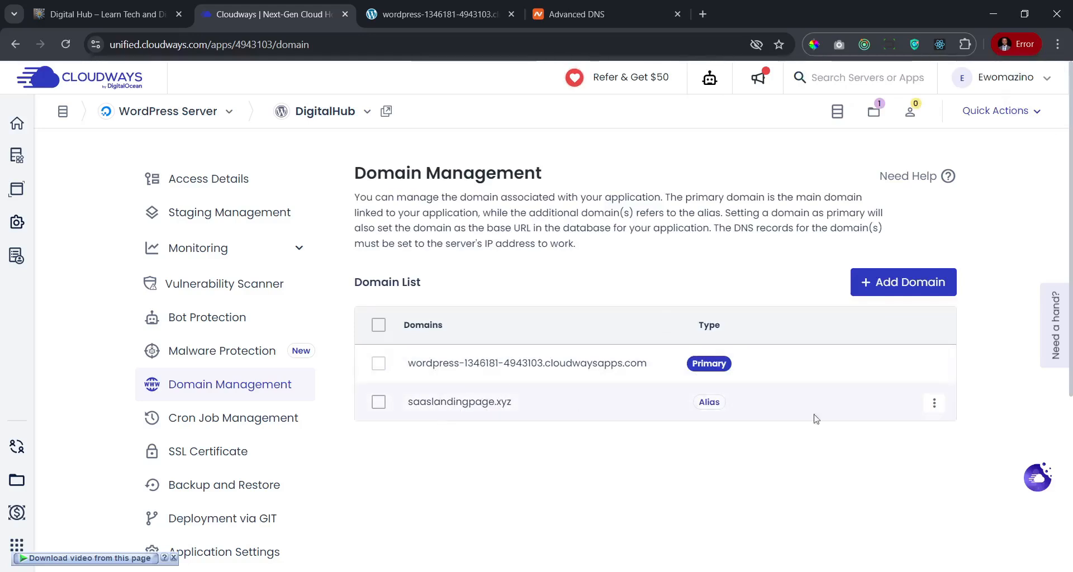
Twice choose Make Primary and Set as Primary for saaslandingpage.xyz; both are refused as unauthorized
click(935, 404)
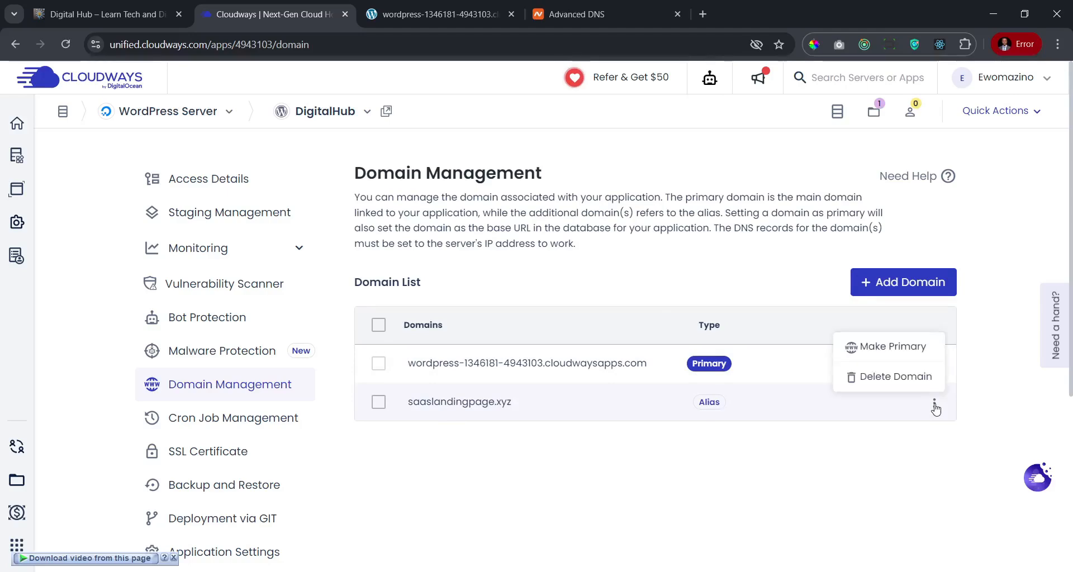
click(881, 347)
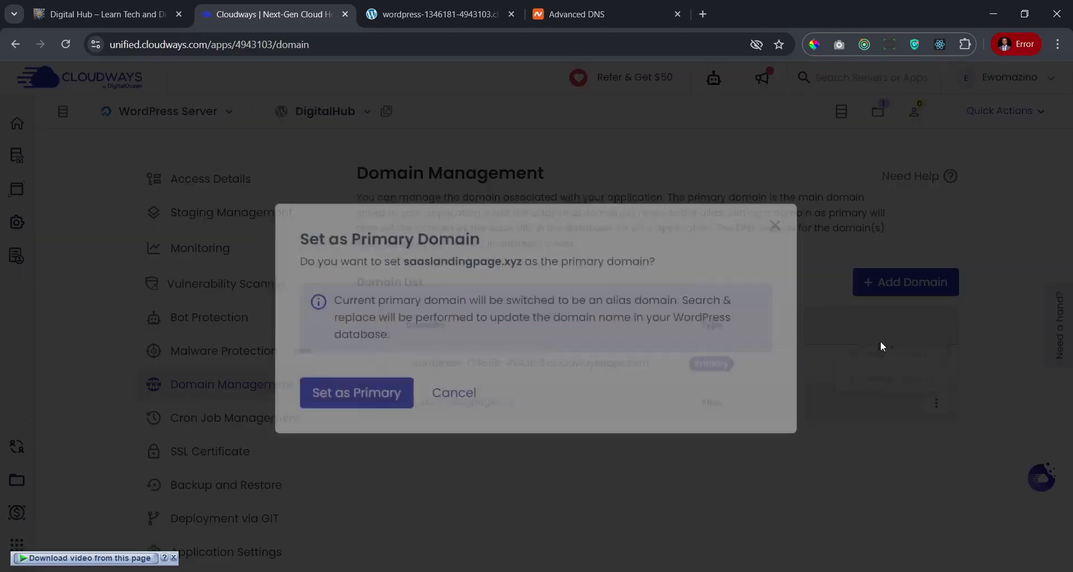
click(367, 387)
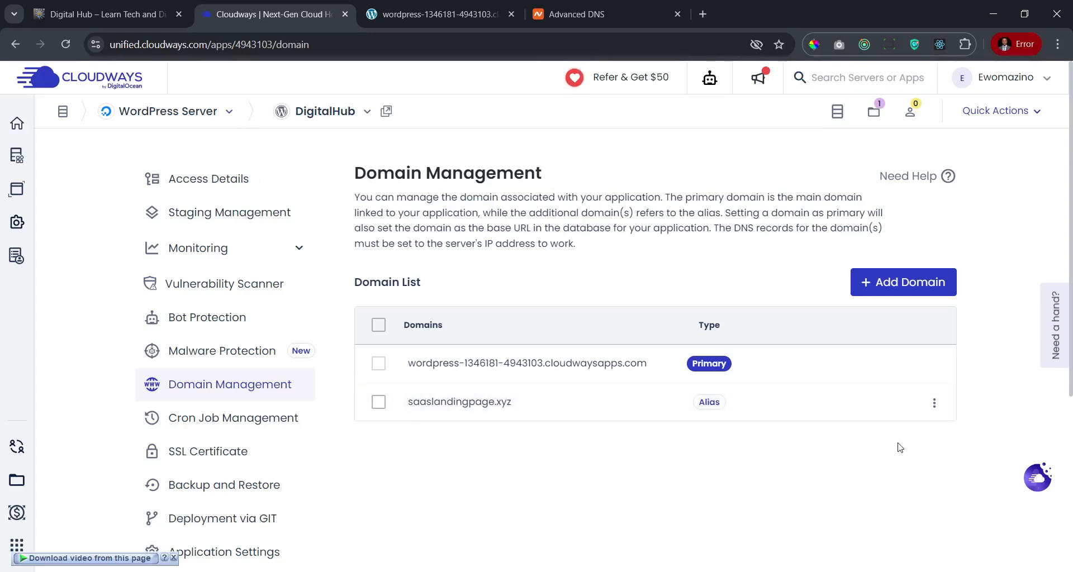
click(379, 403)
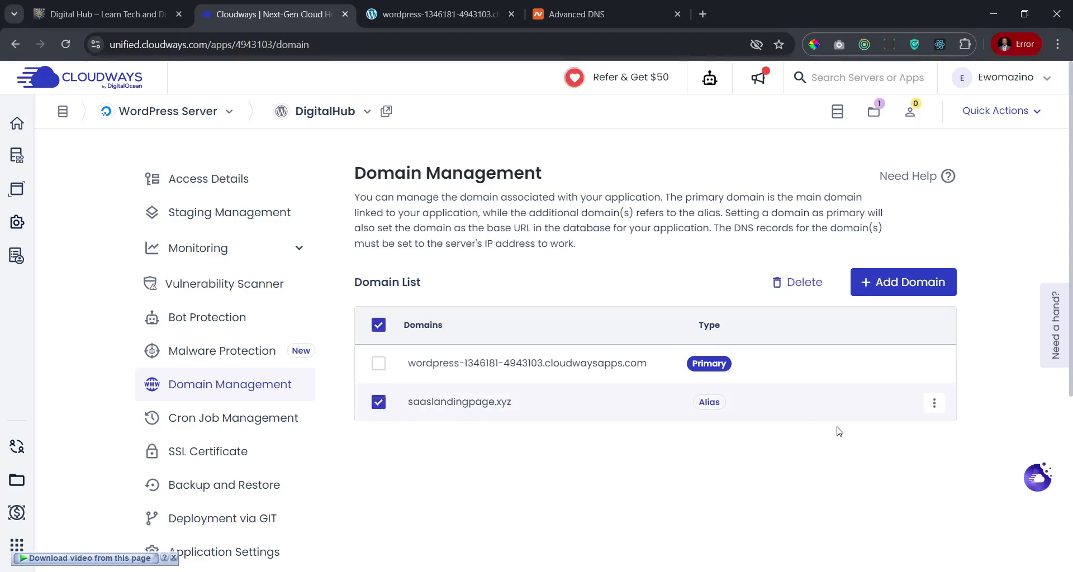
click(935, 403)
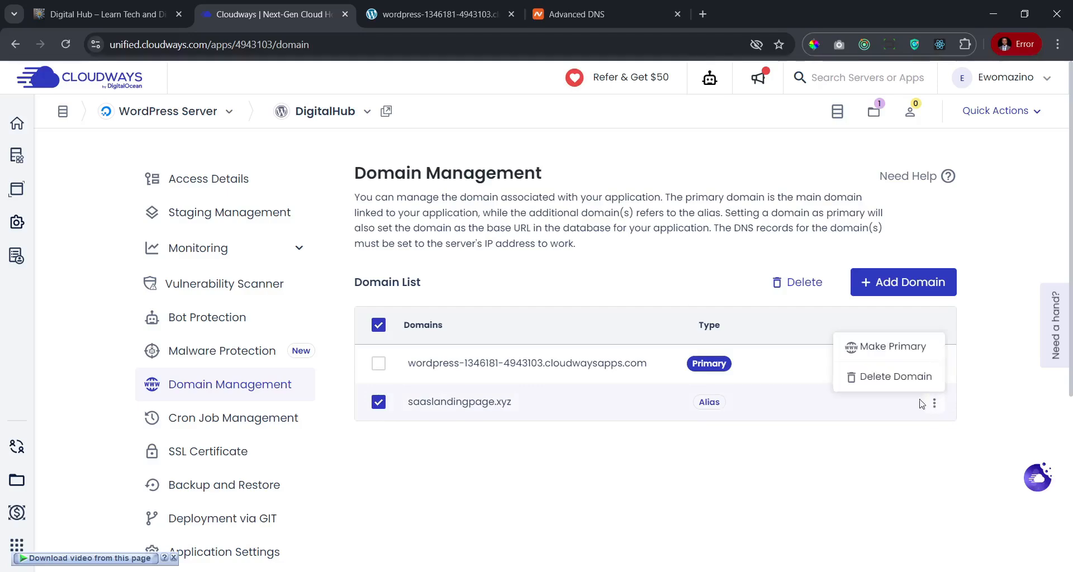
click(890, 348)
click(351, 386)
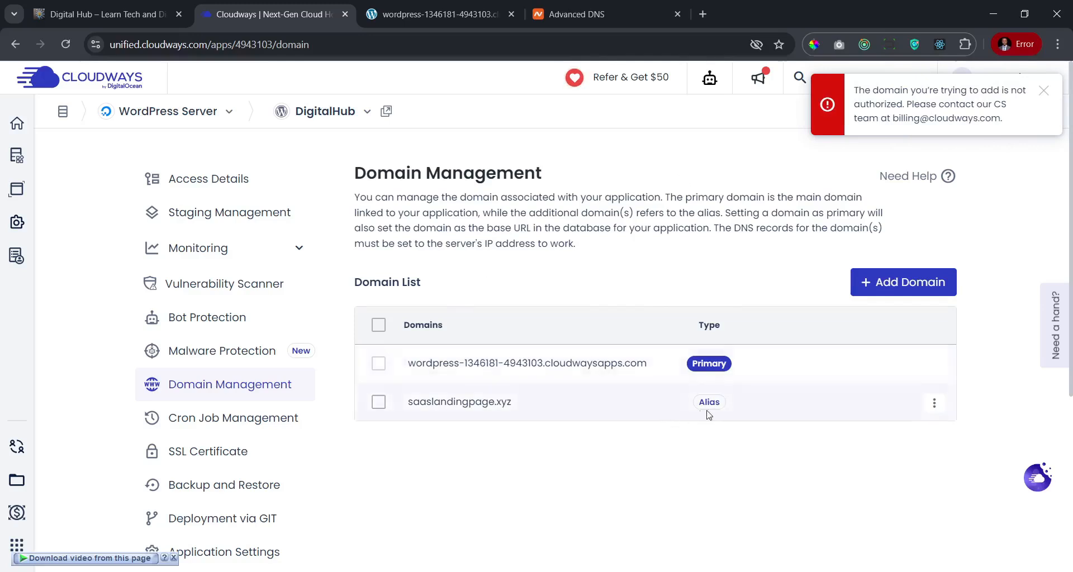
Delete the saaslandingpage.xyz alias domain, then open the Add Domain(s) form
click(934, 403)
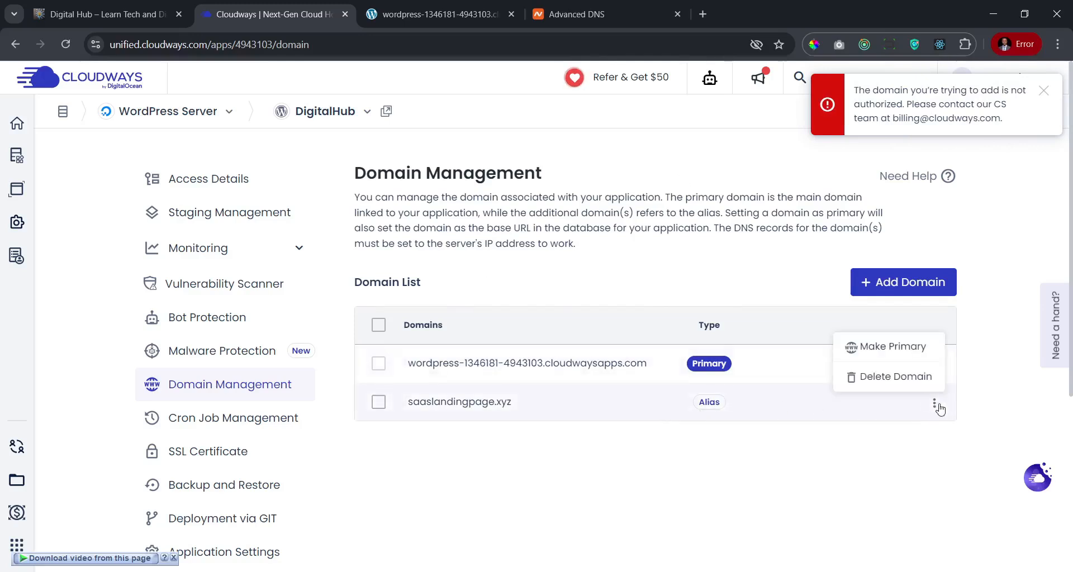
click(897, 377)
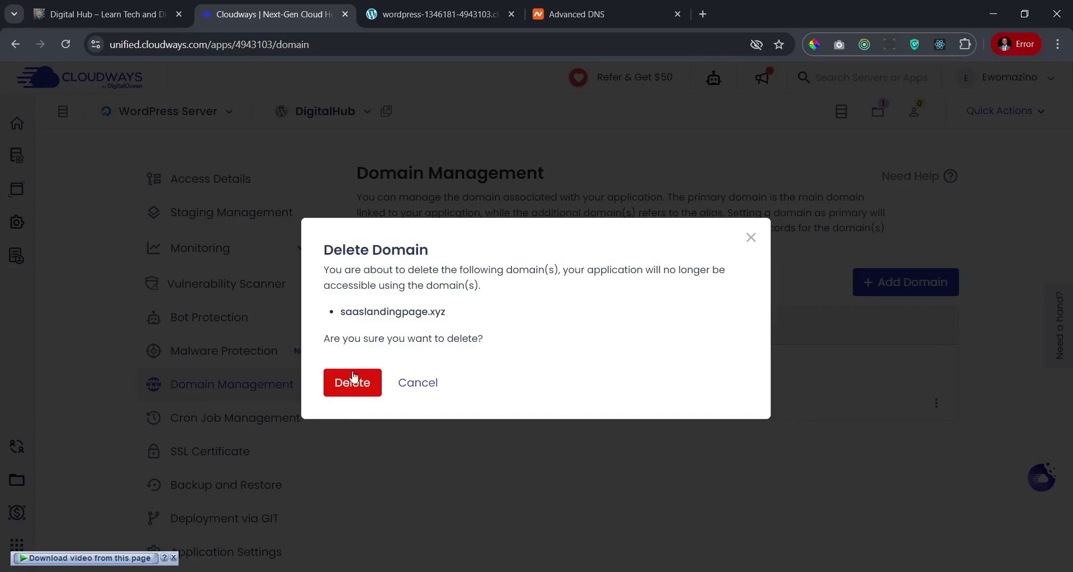
click(376, 386)
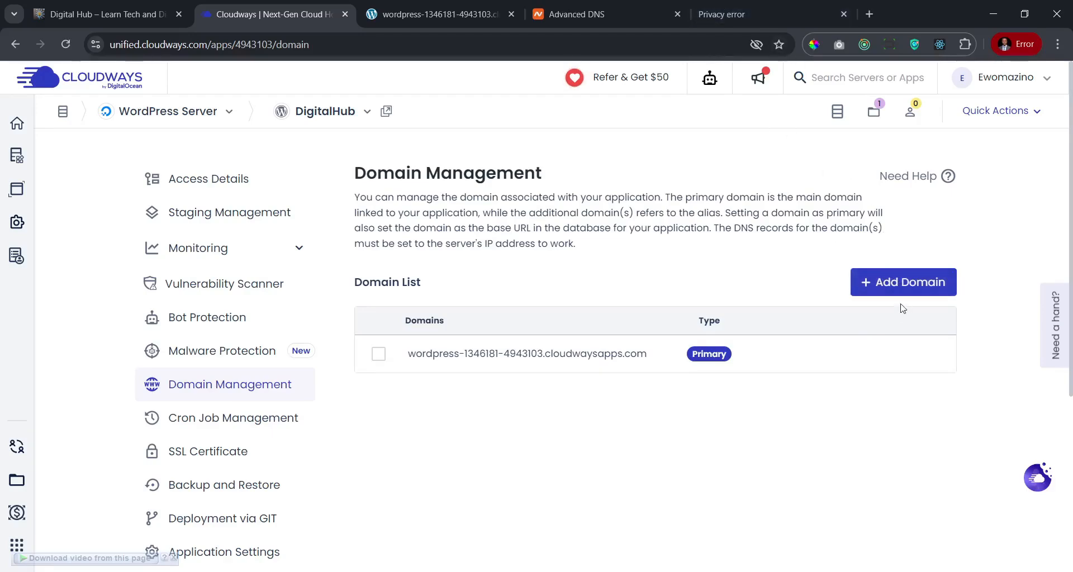
click(895, 280)
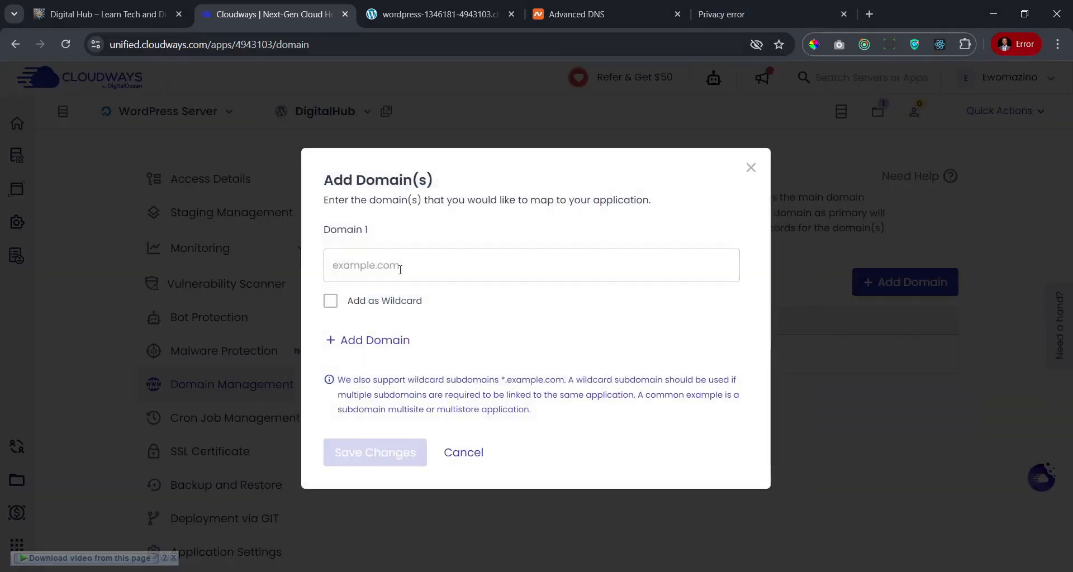
Enter saaslandingpage.xyz in Domain 1, trim the trailing space, and save it
click(389, 264)
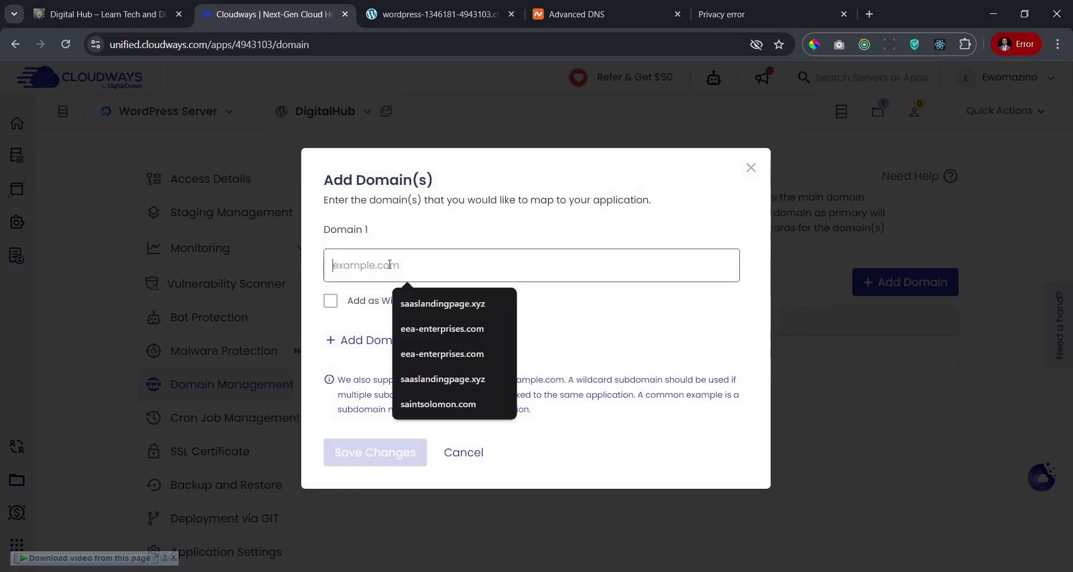
click(429, 304)
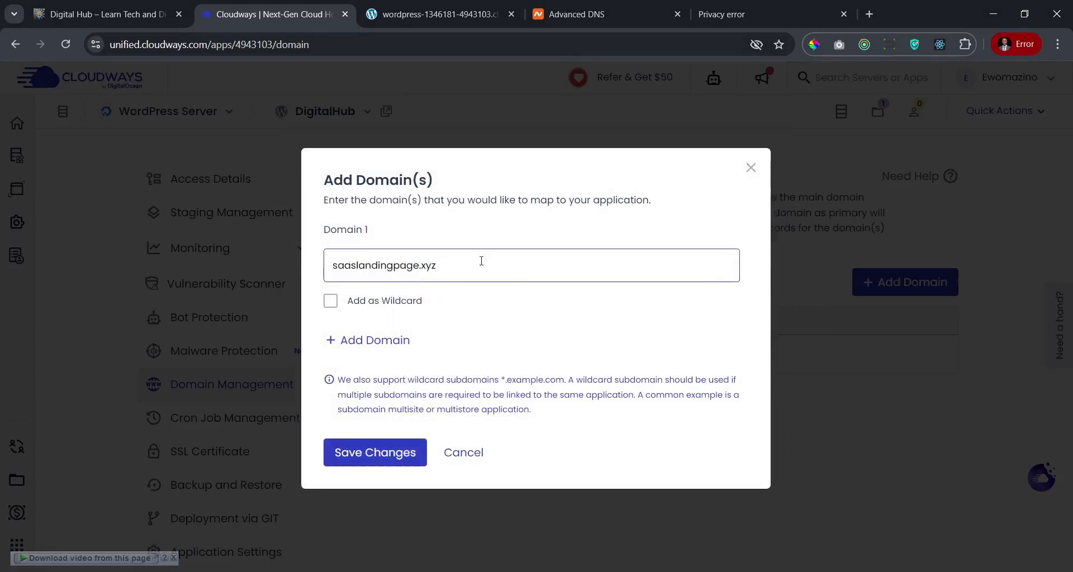
key(BackSpace)
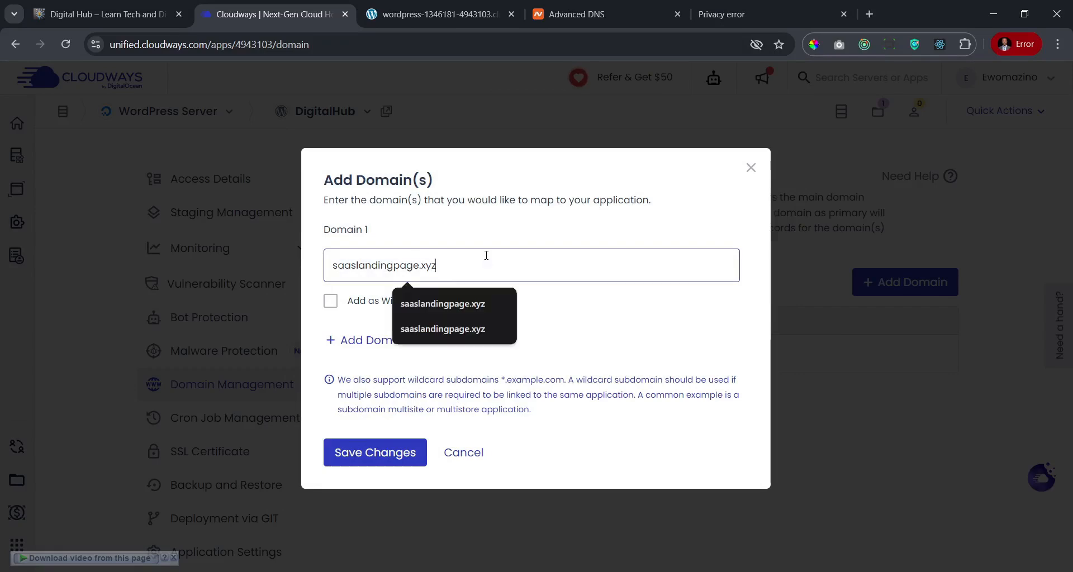
click(478, 226)
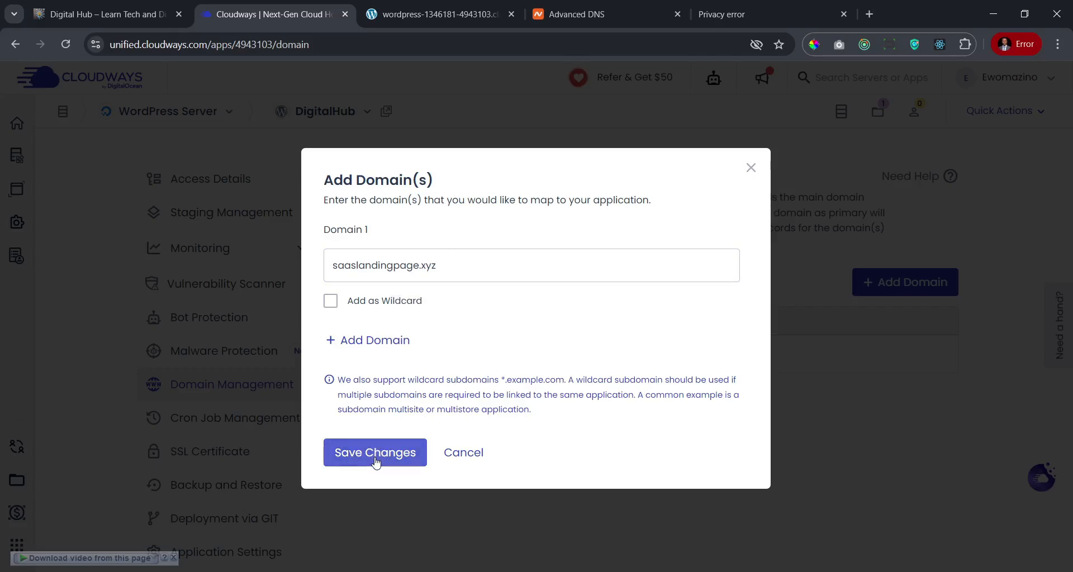
click(376, 458)
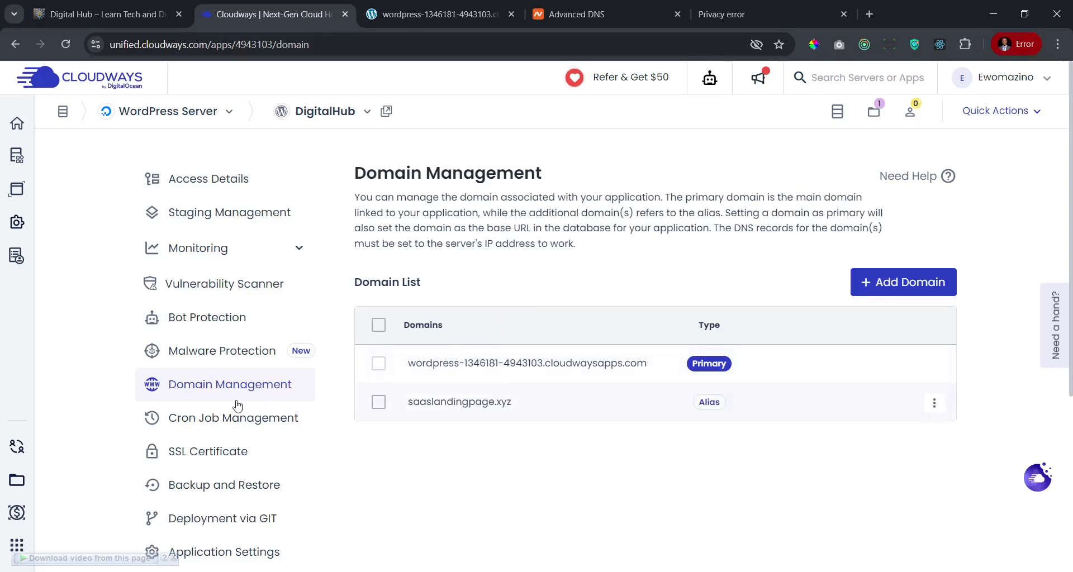
Install a Let's Encrypt certificate for saaslandingpage.xyz with the saved email, then view the site
click(209, 460)
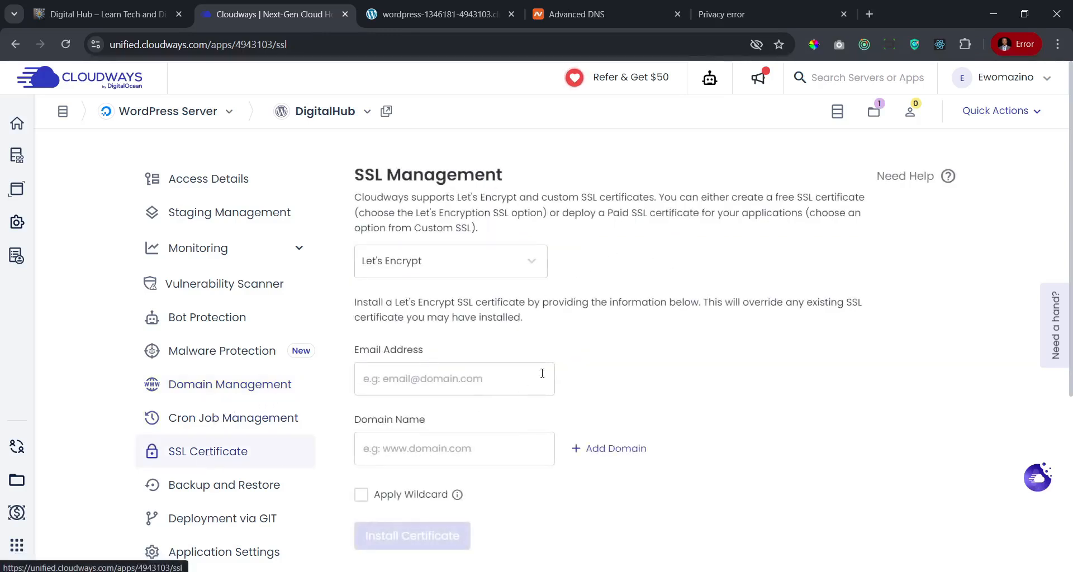
click(434, 382)
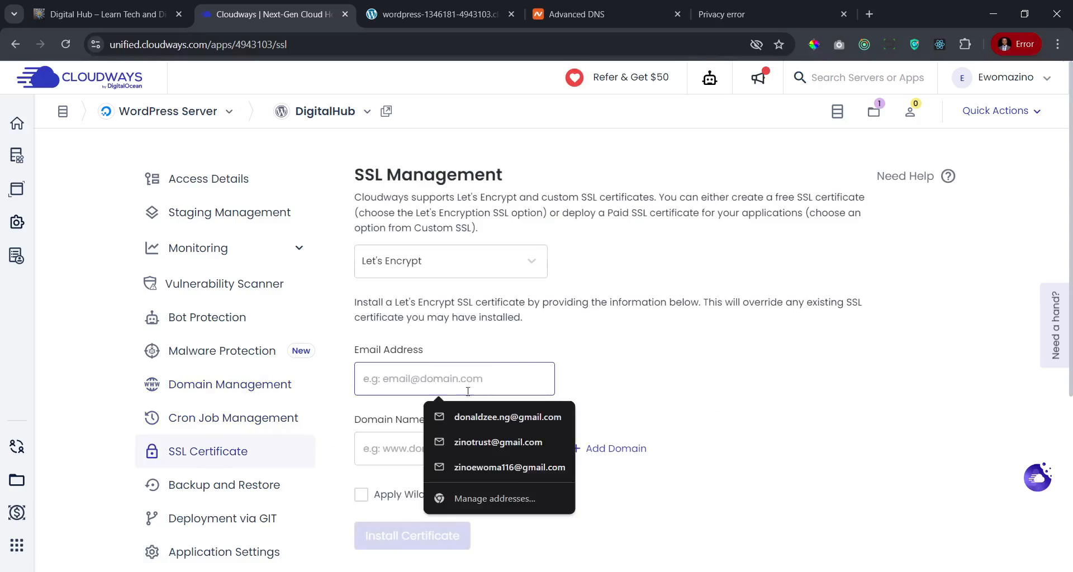
click(495, 414)
click(399, 446)
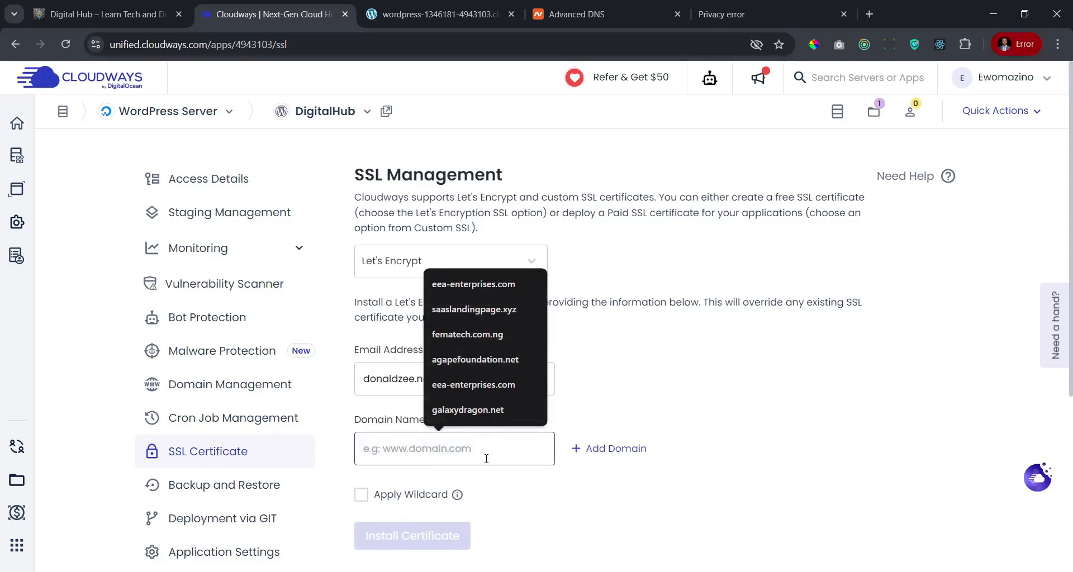
click(482, 307)
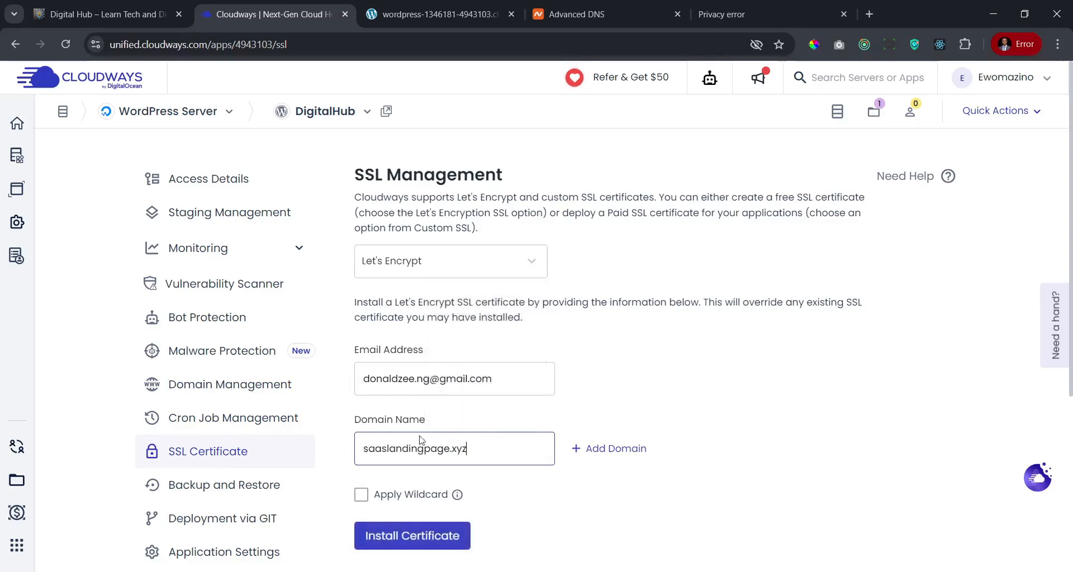
click(405, 536)
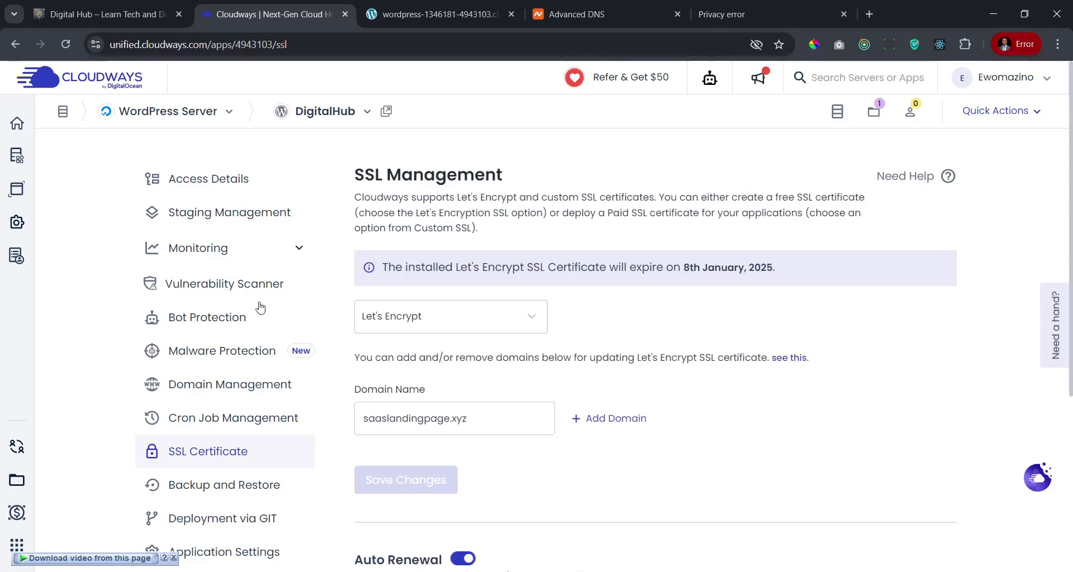
click(737, 13)
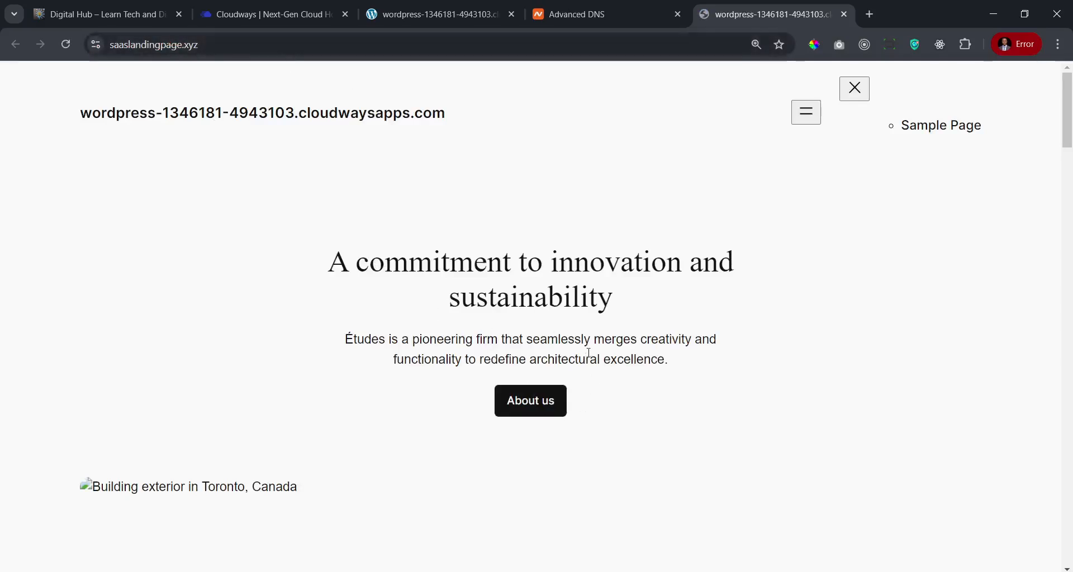
Retry Make Primary for saaslandingpage.xyz from Domain Management; it's rejected as unauthorized
click(279, 15)
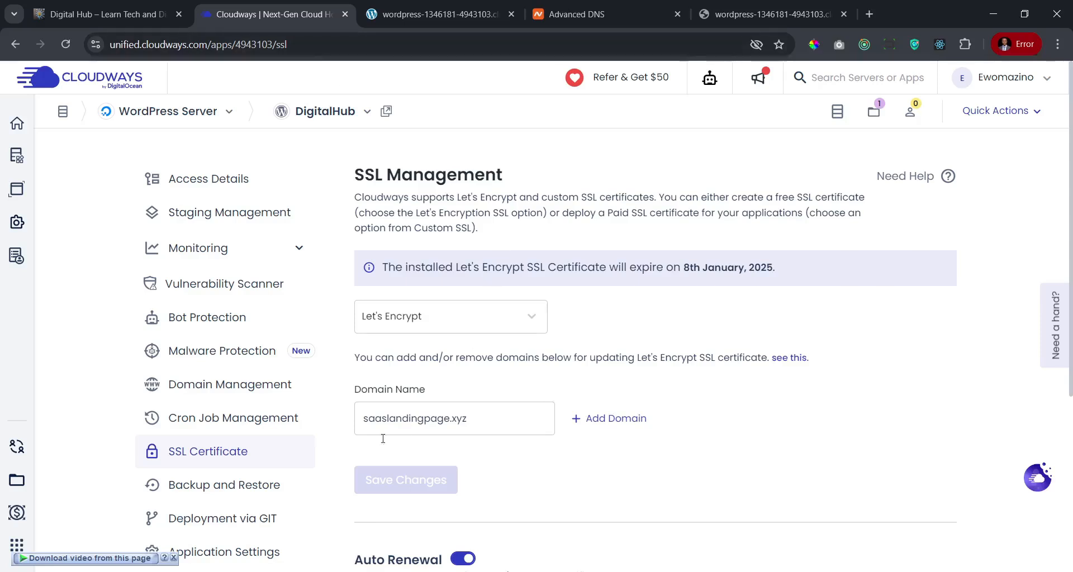
click(234, 391)
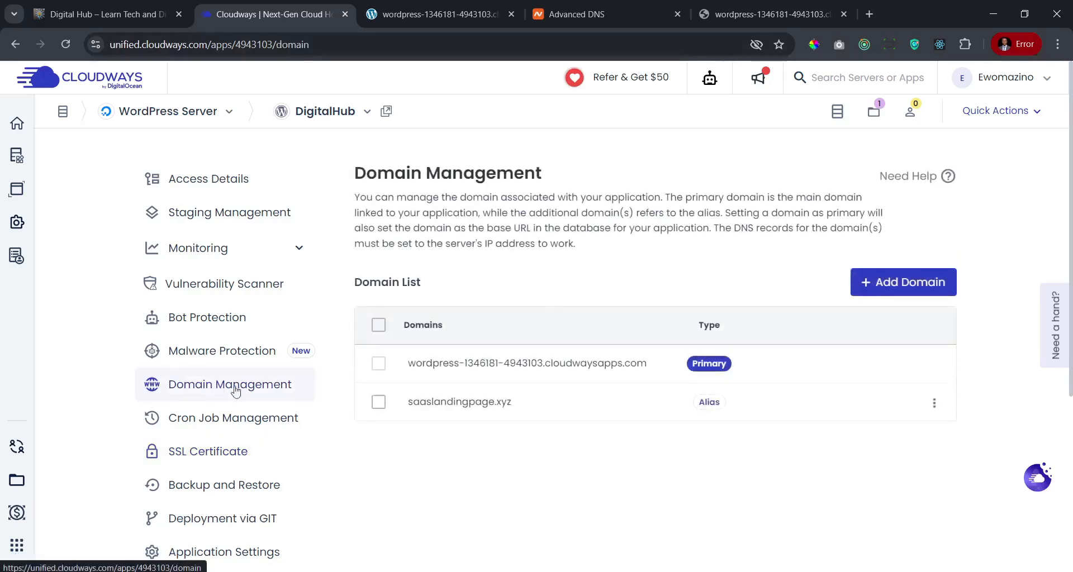
click(934, 403)
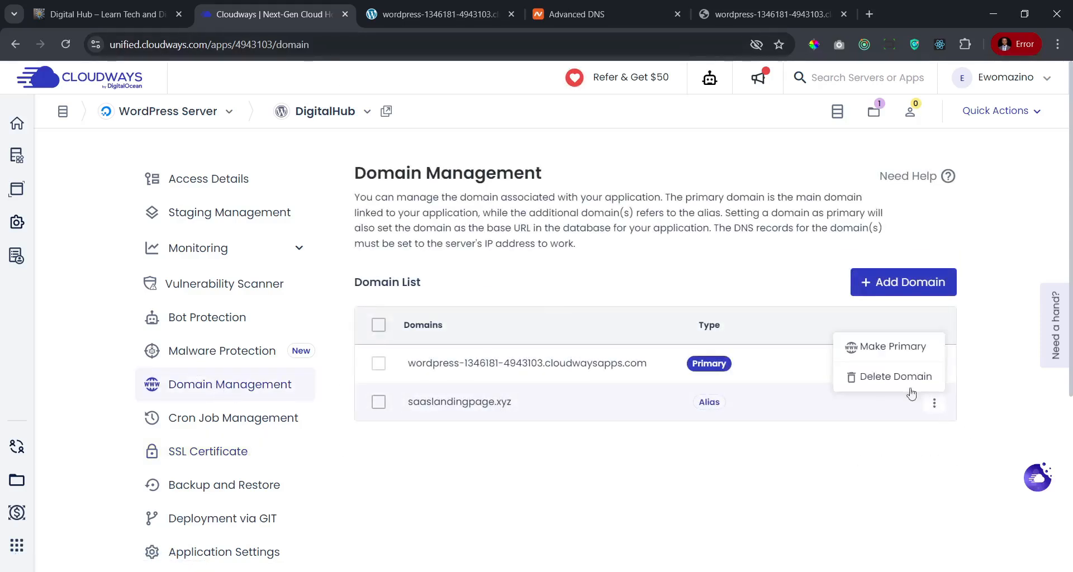
click(887, 346)
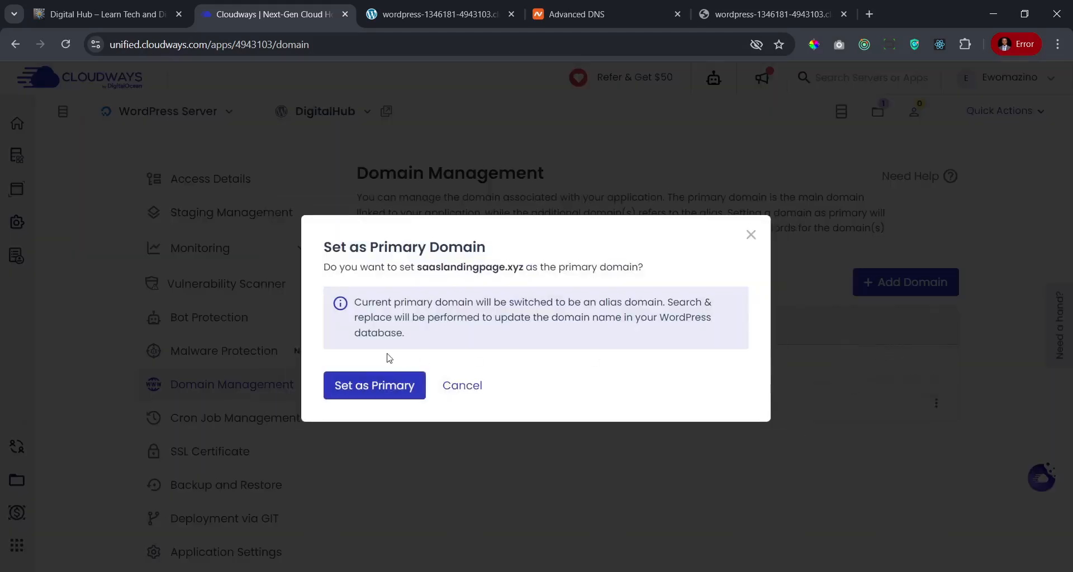
click(367, 387)
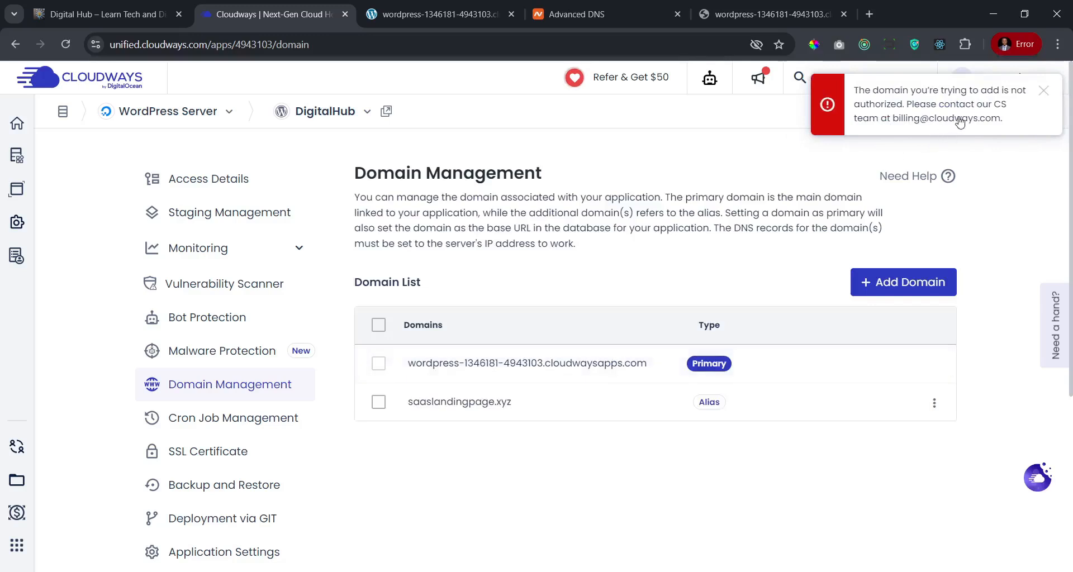
click(208, 178)
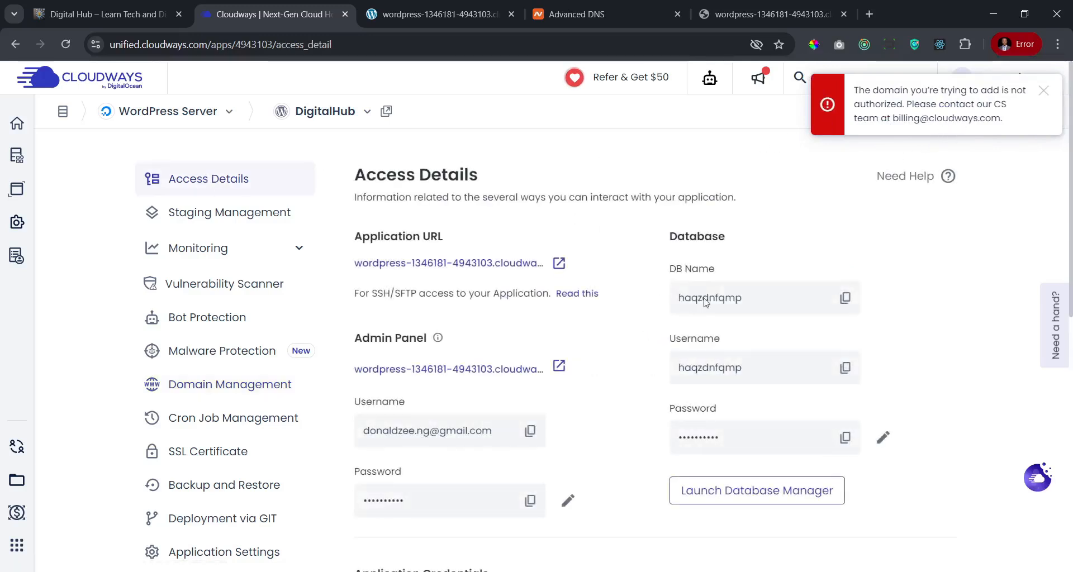
Compare the saaslandingpage.xyz and Digital Hub sites, finishing on the DigitalHub Access Details page
click(760, 14)
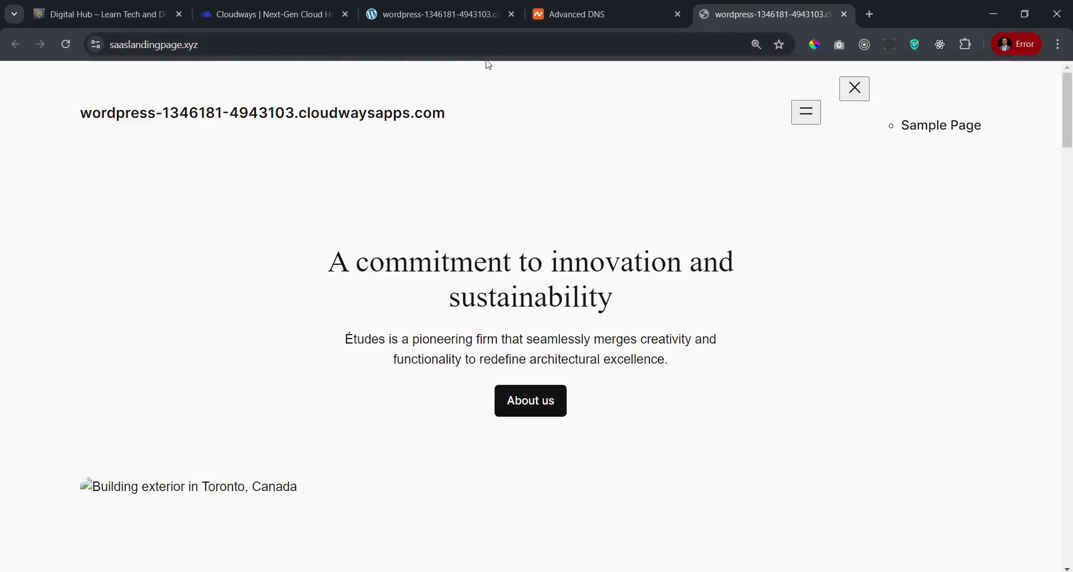
click(265, 16)
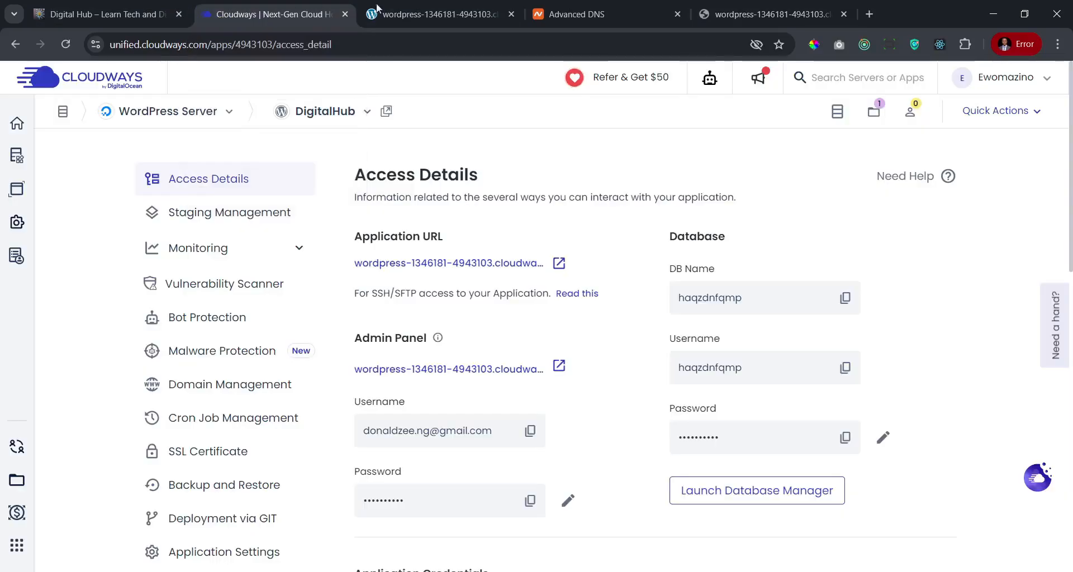
click(757, 15)
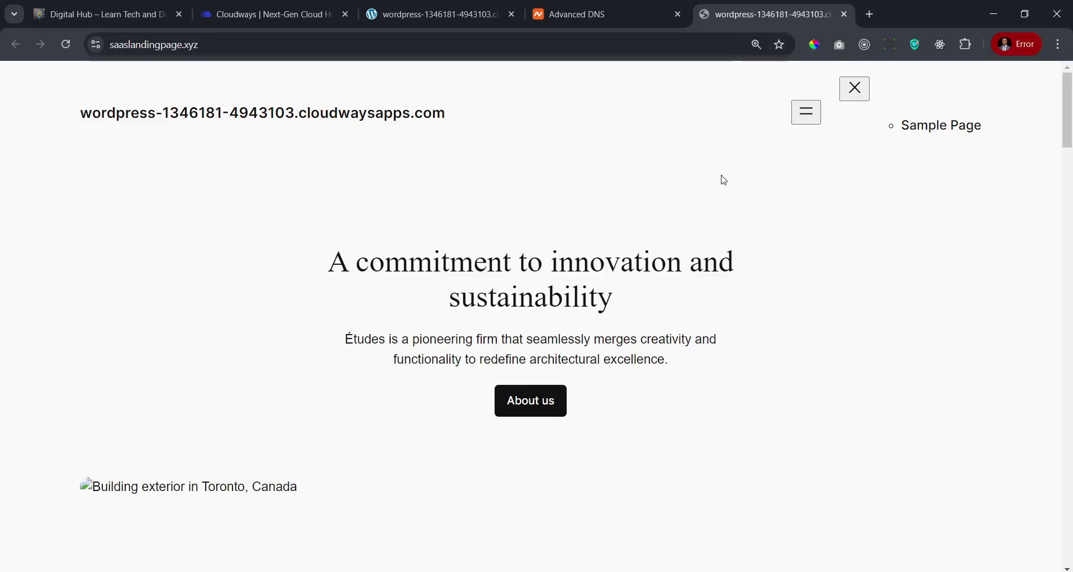
scroll(637, 211, down, 3)
scroll(620, 211, up, 3)
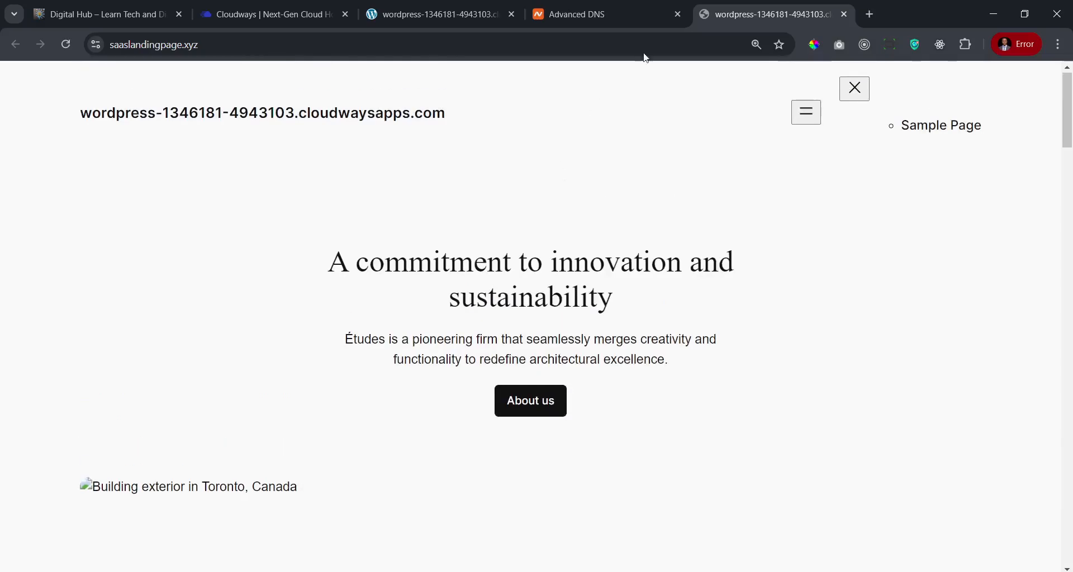
click(84, 13)
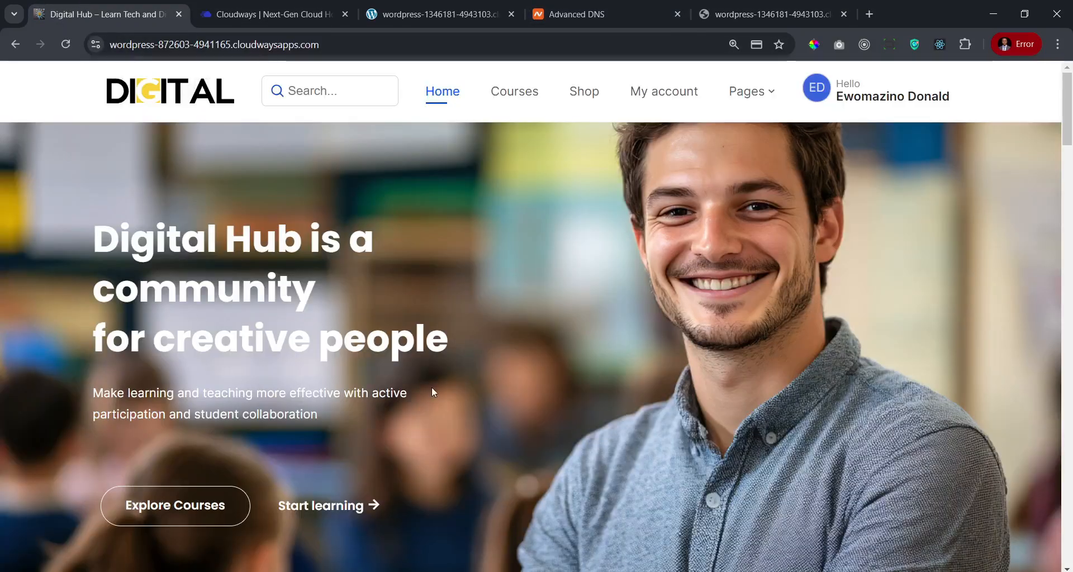
click(769, 14)
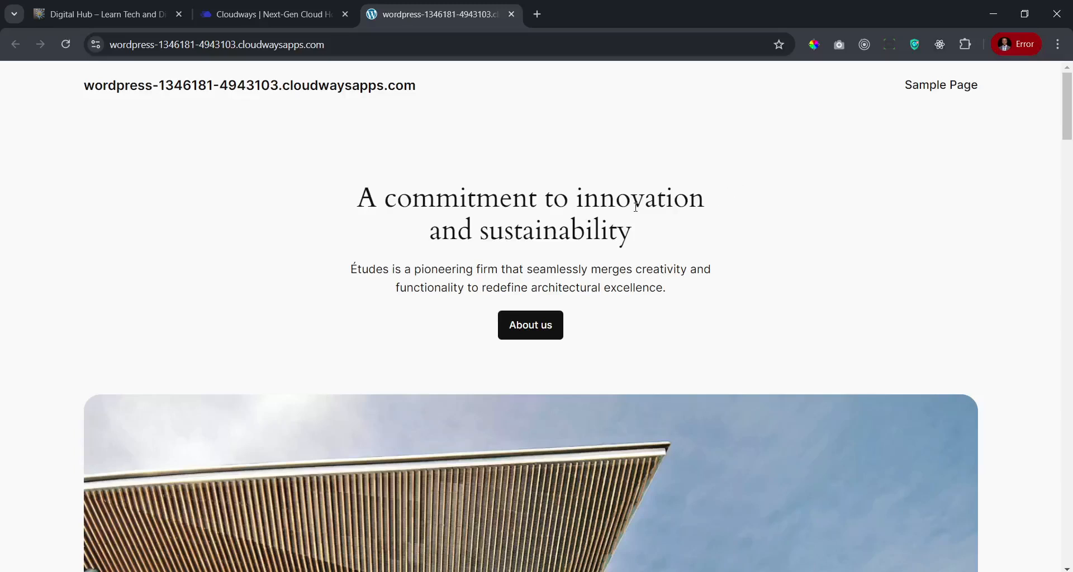
click(258, 17)
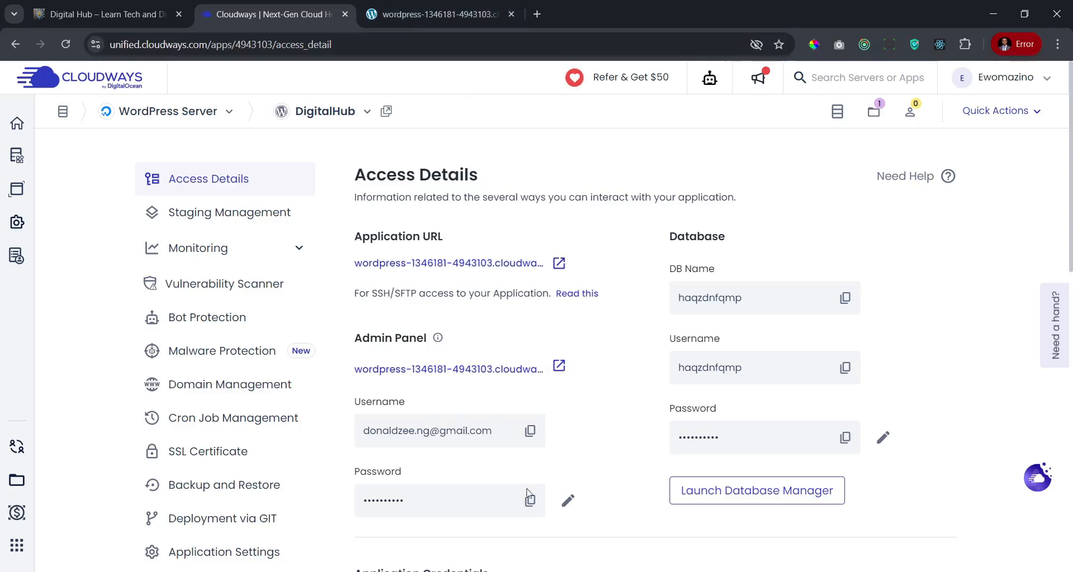
Log in to the DigitalHub WordPress admin with the saved username and the copied admin password
click(531, 503)
click(559, 366)
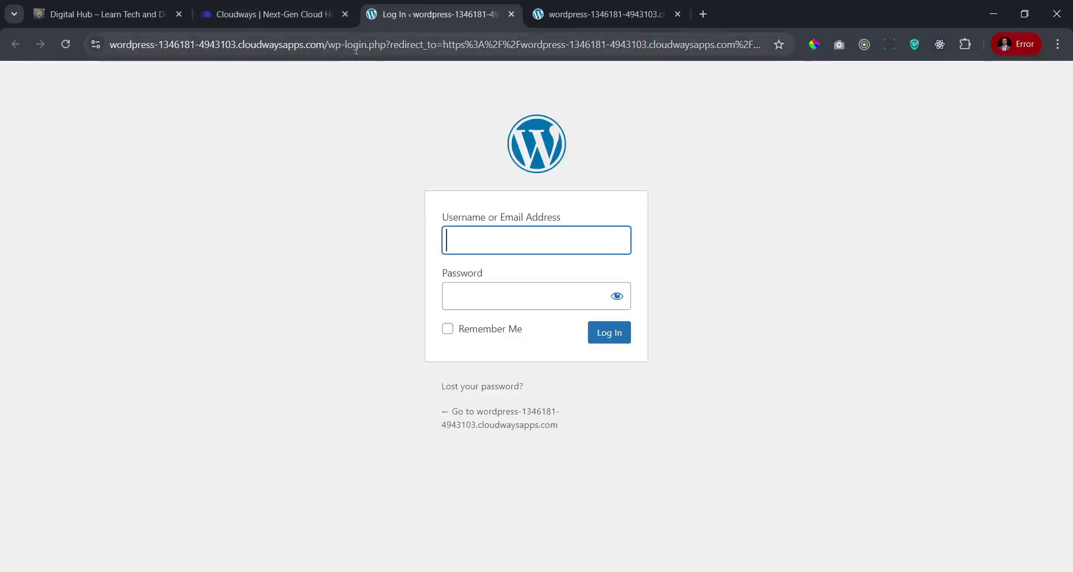
click(487, 240)
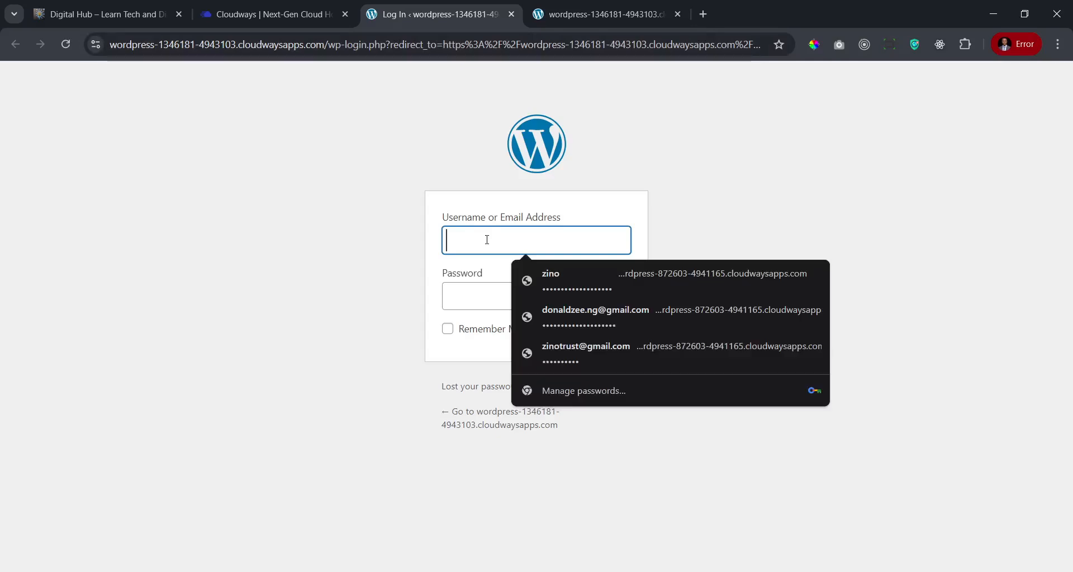
click(575, 271)
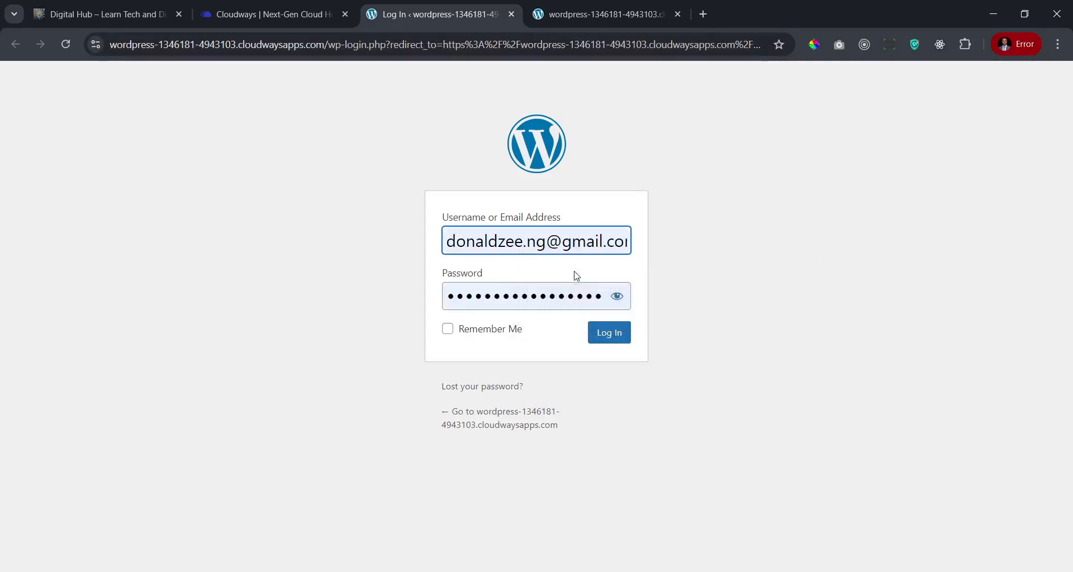
click(567, 296)
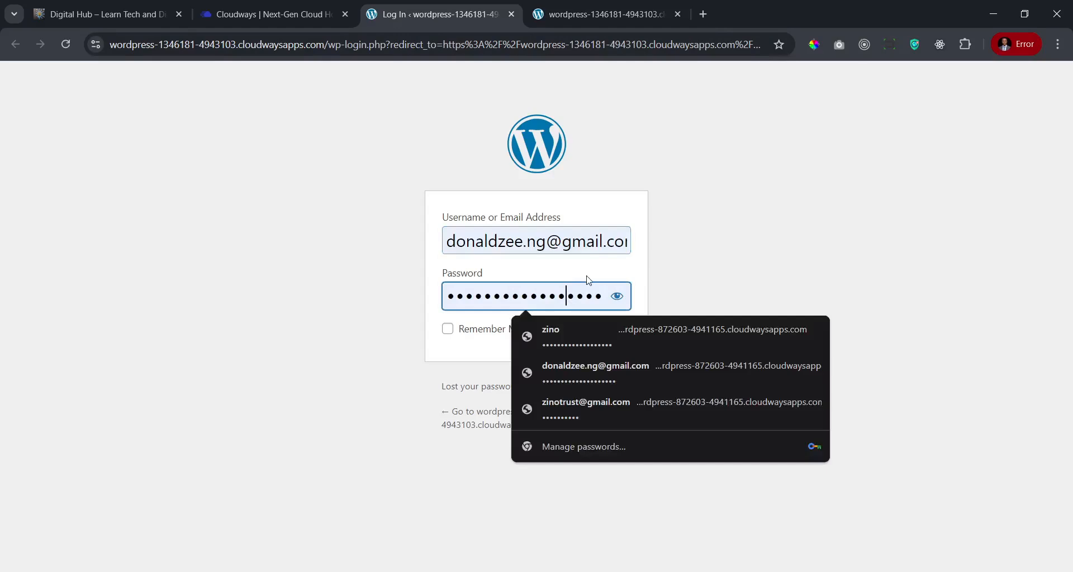
key(ctrl+a)
key(BackSpace)
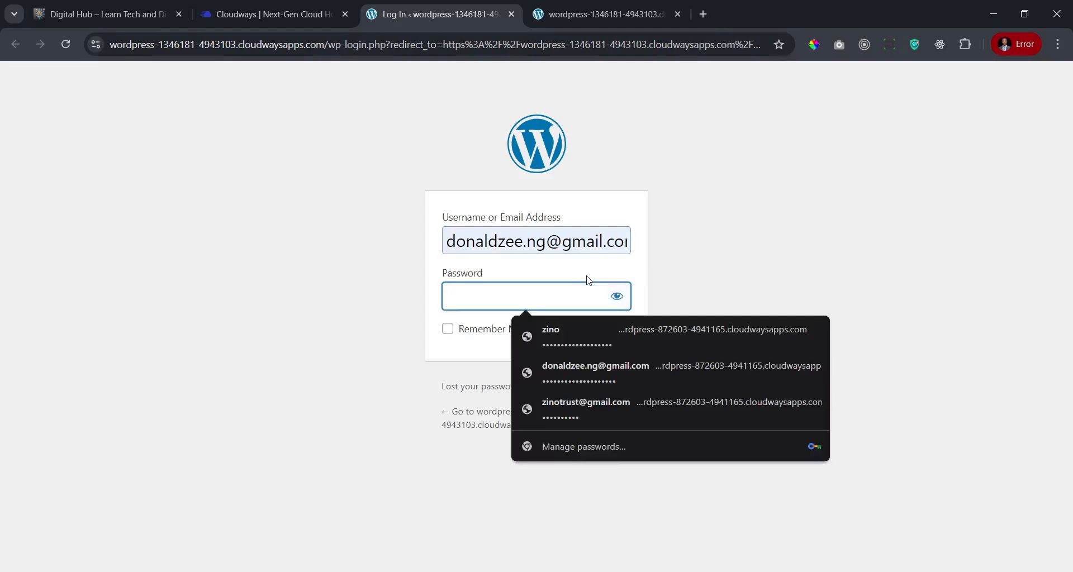
key(ctrl+v)
click(621, 339)
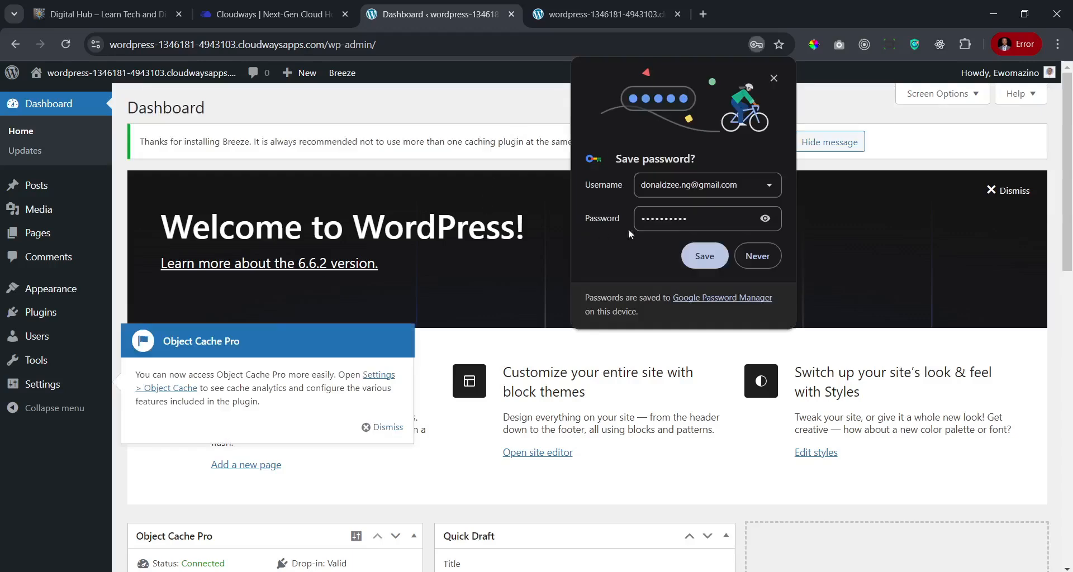
Dismiss the save-password prompt, the Object Cache Pro notice and the Welcome to WordPress panel
click(706, 258)
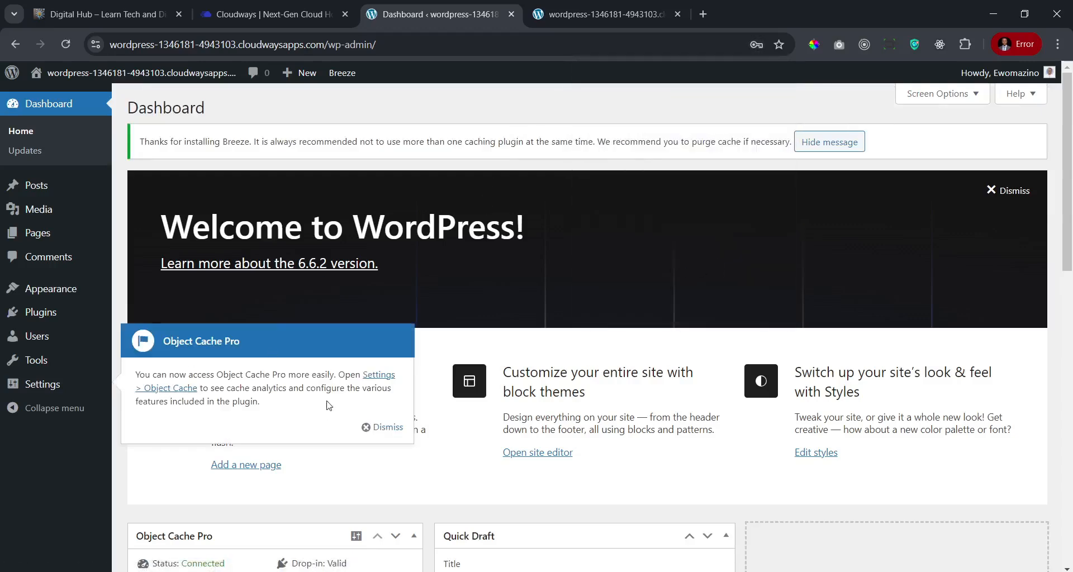
click(388, 426)
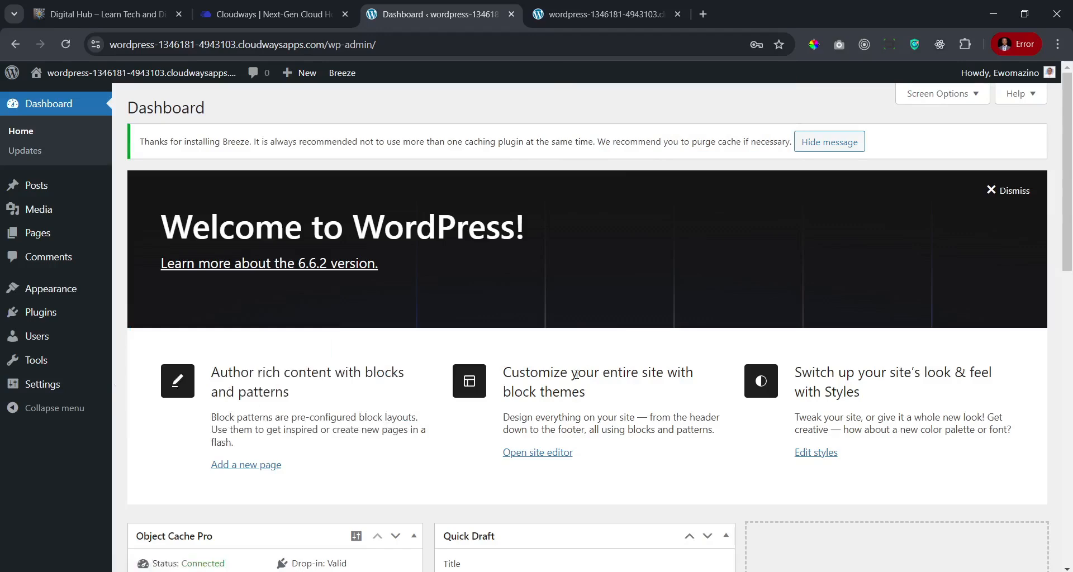
click(1001, 193)
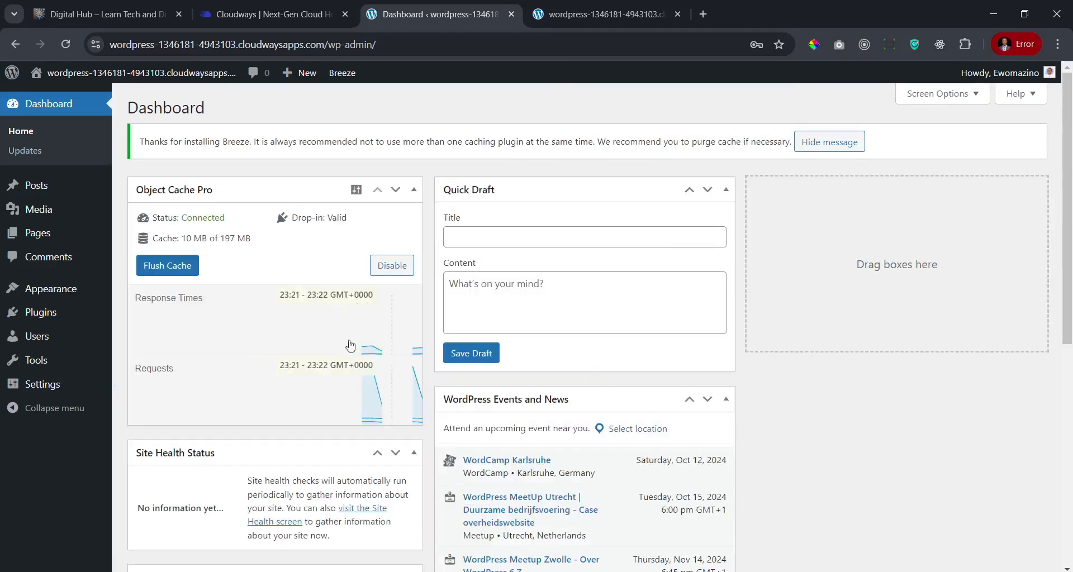
In Screen Options, hide Object Cache Pro, Site Health Status, Activity, Quick Draft, and Events and News widgets
click(943, 94)
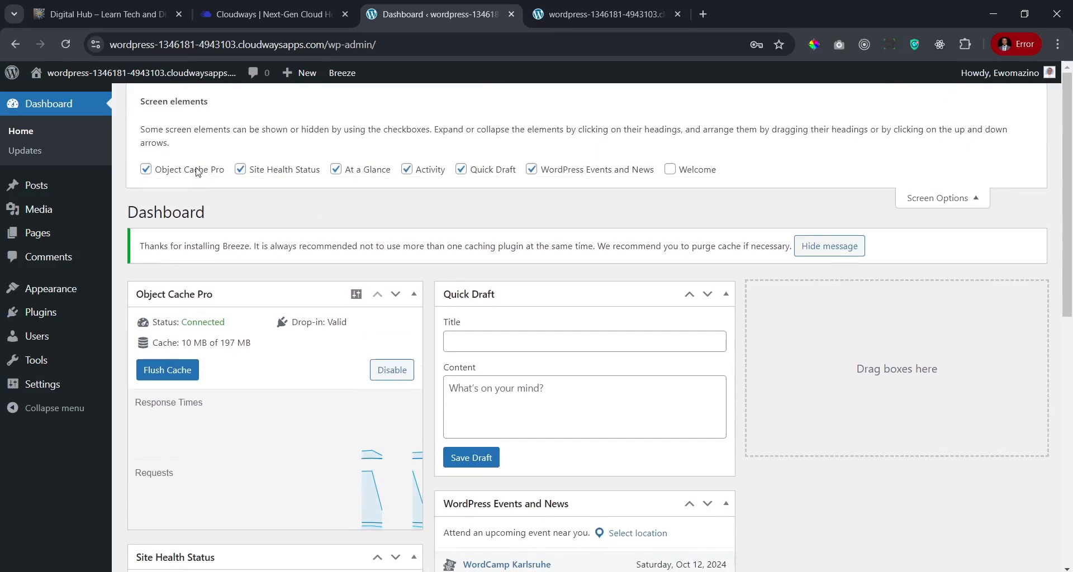
click(198, 171)
click(299, 173)
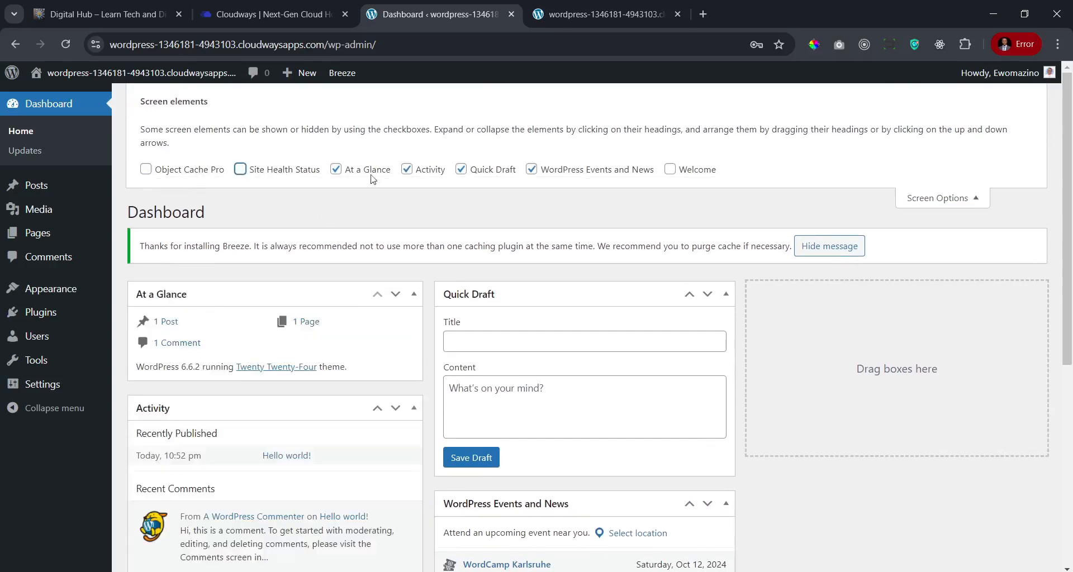
click(442, 176)
click(486, 175)
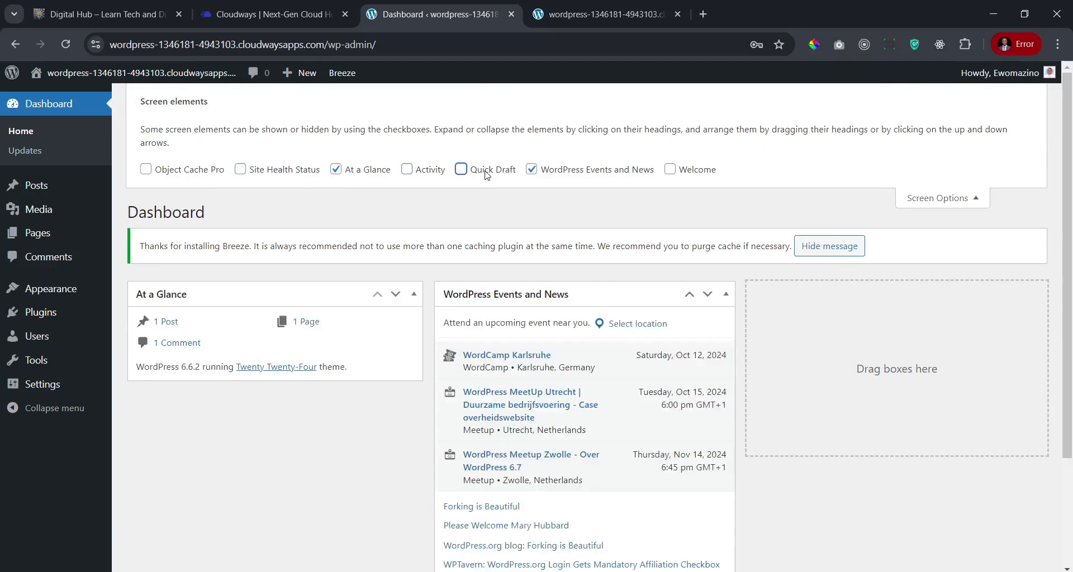
click(573, 172)
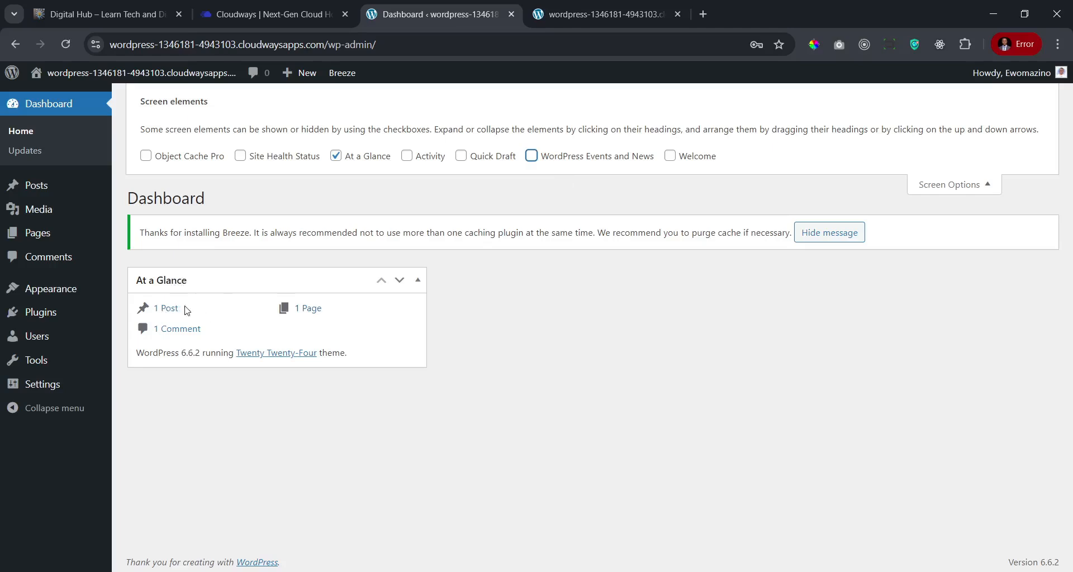
click(953, 184)
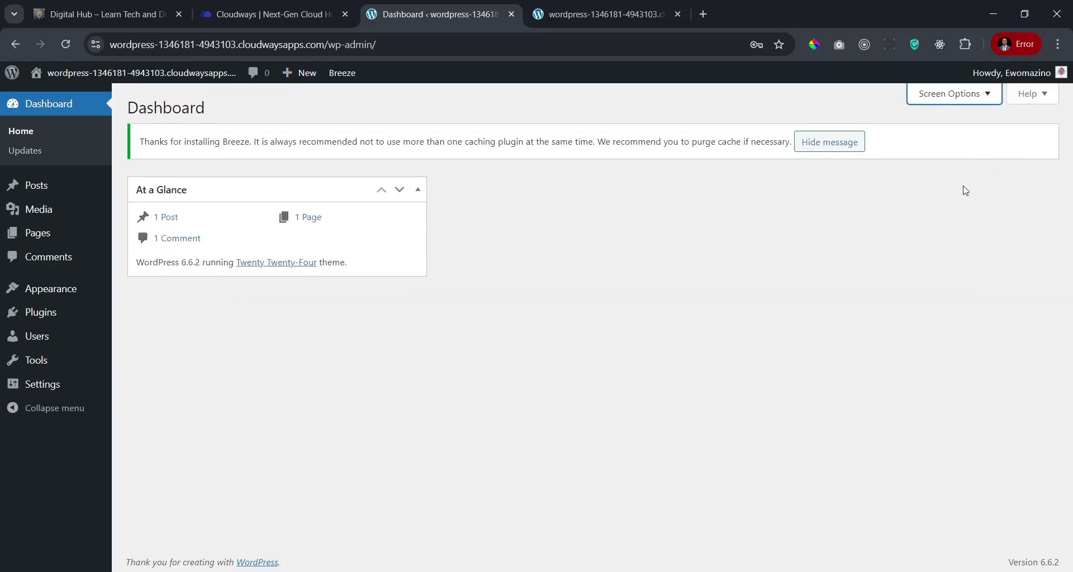
Hide the Breeze installation notice and zoom the page to 125%
click(832, 143)
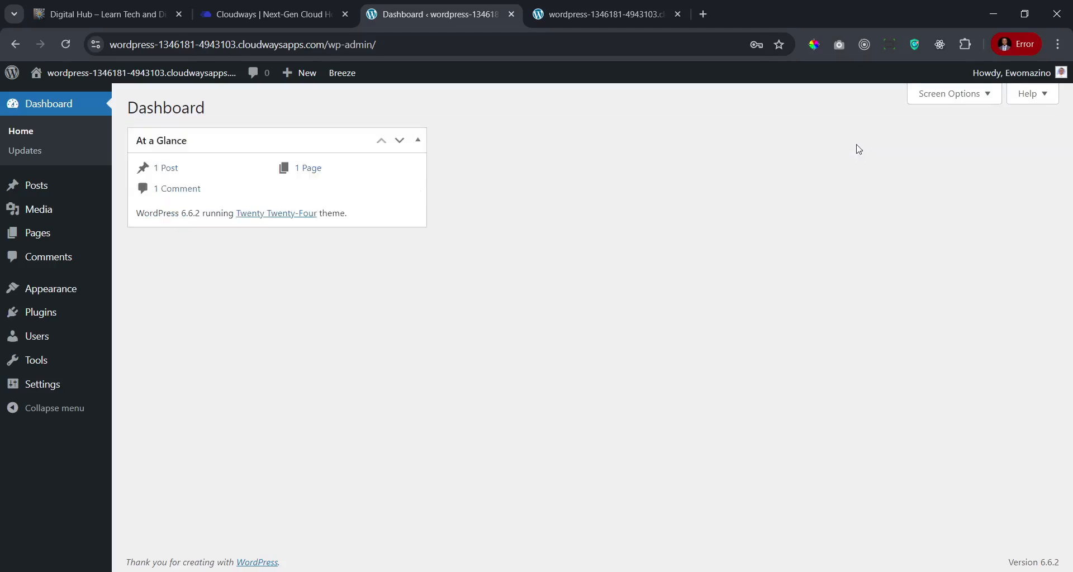
mouse_move(39, 313)
key(ctrl+plus)
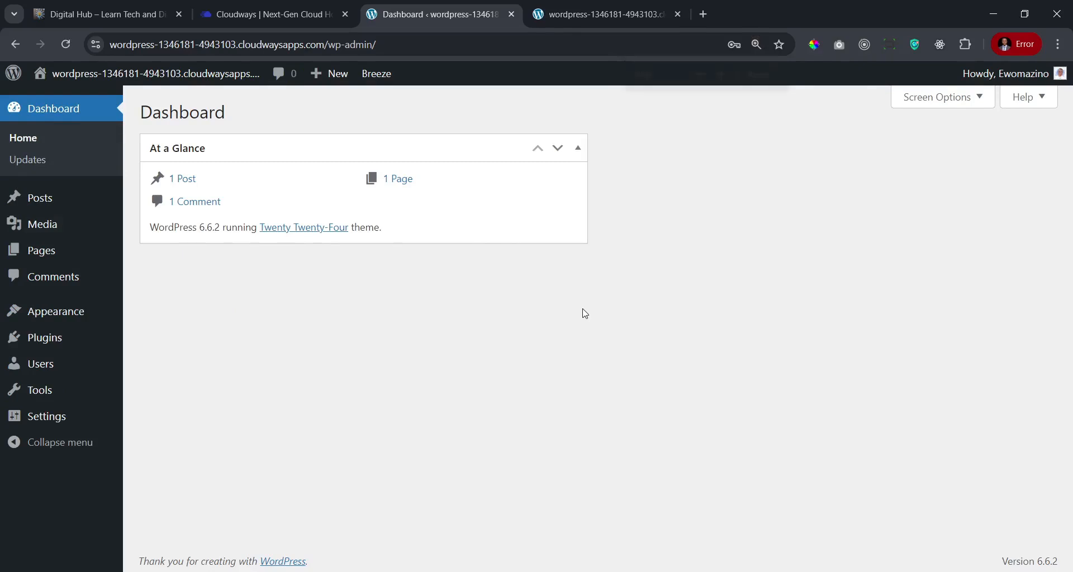
key(ctrl+plus)
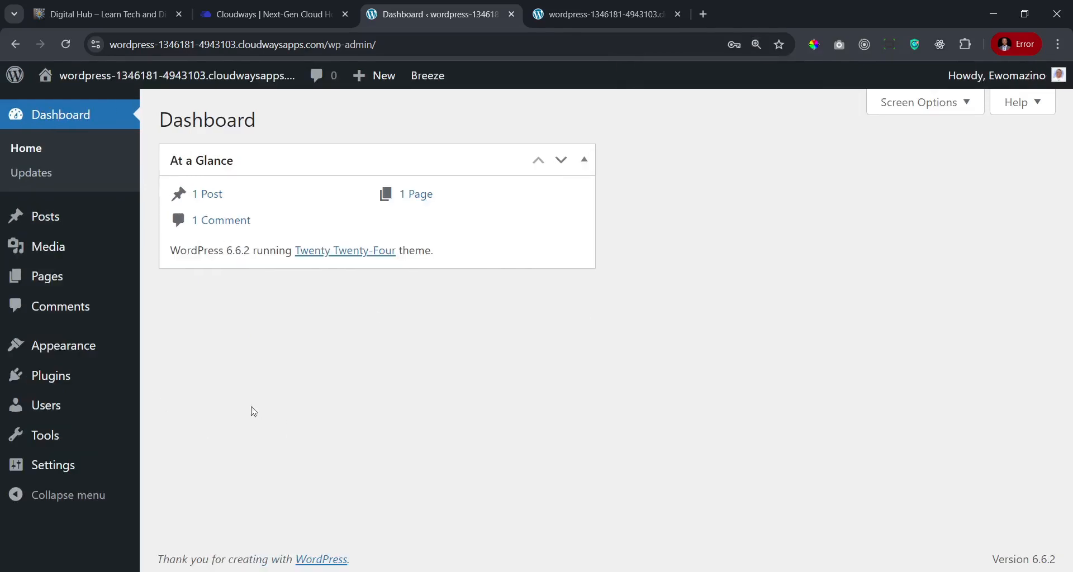
mouse_move(60, 381)
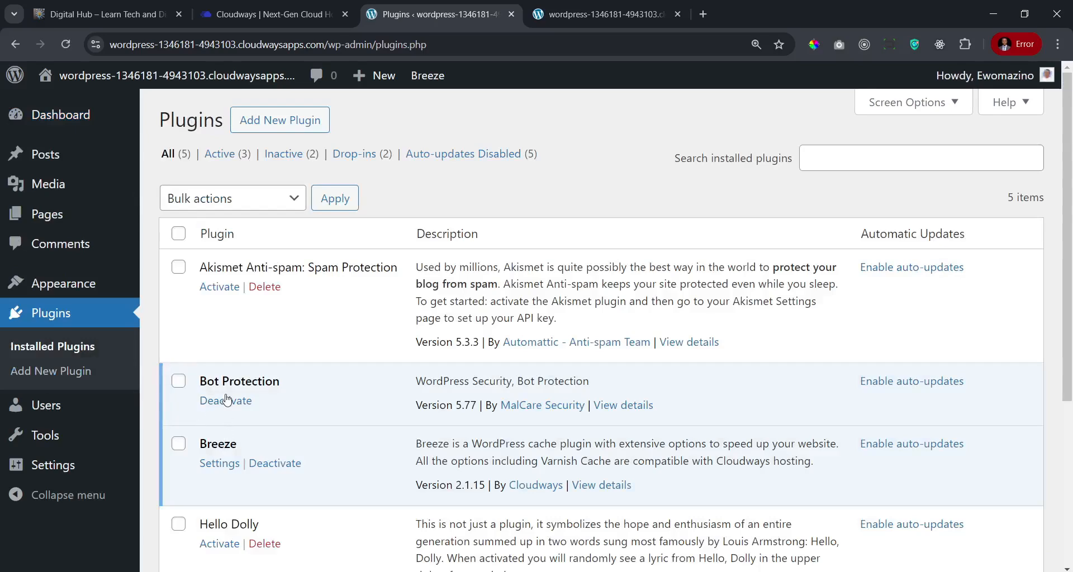
Bulk-deactivate the Breeze and Object Cache Pro plugins
scroll(224, 408, down, 5)
scroll(229, 406, up, 3)
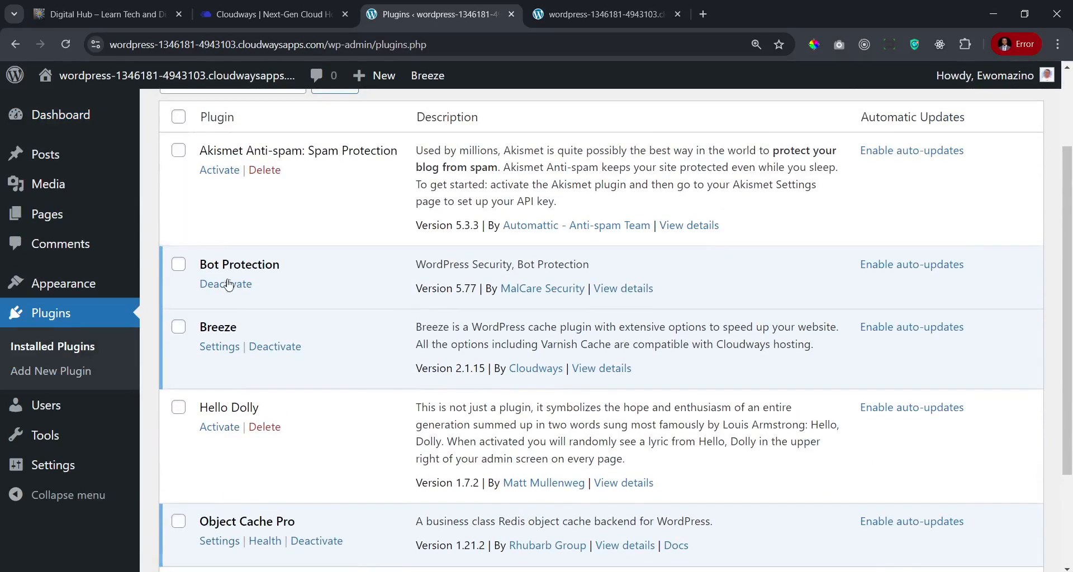
click(178, 329)
scroll(224, 358, down, 3)
click(180, 384)
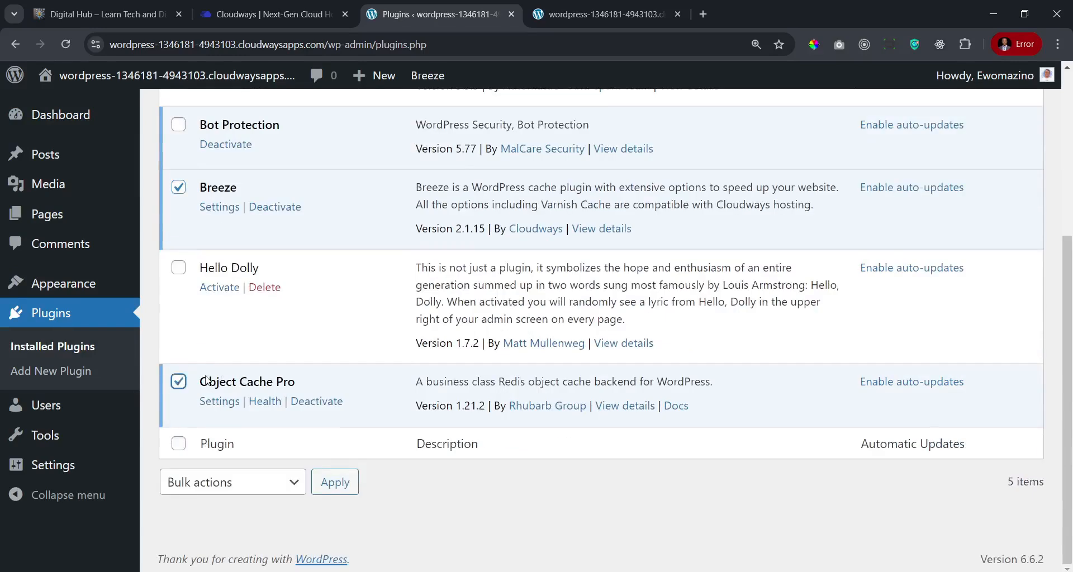
scroll(193, 385, up, 5)
click(220, 205)
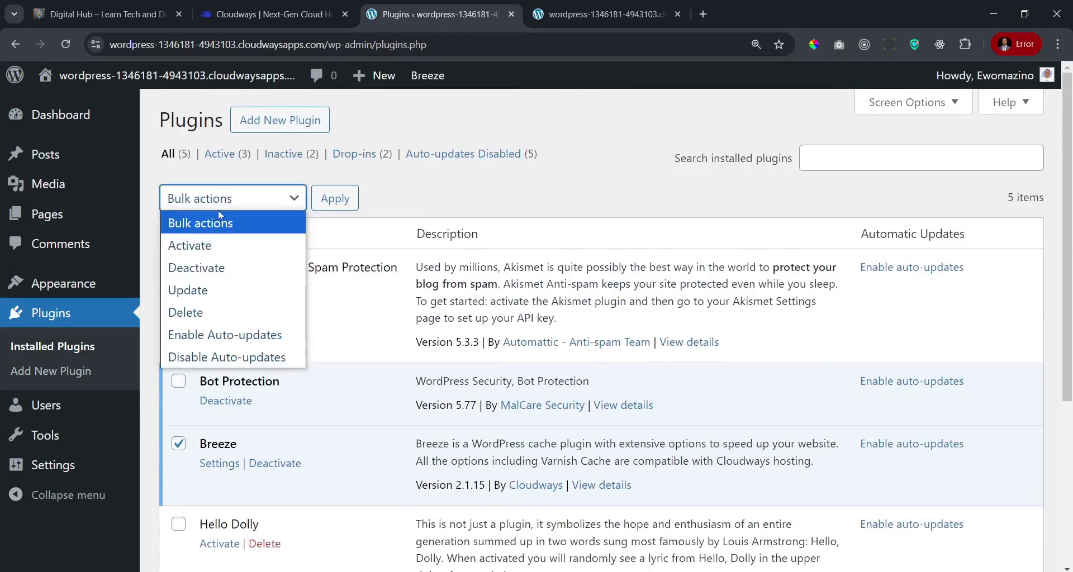
click(217, 270)
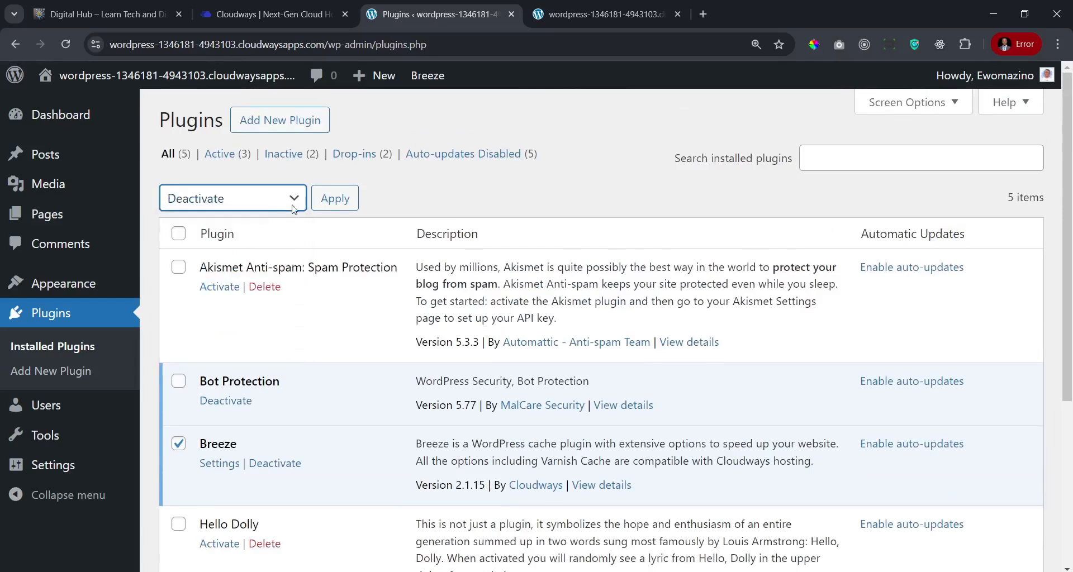
click(337, 200)
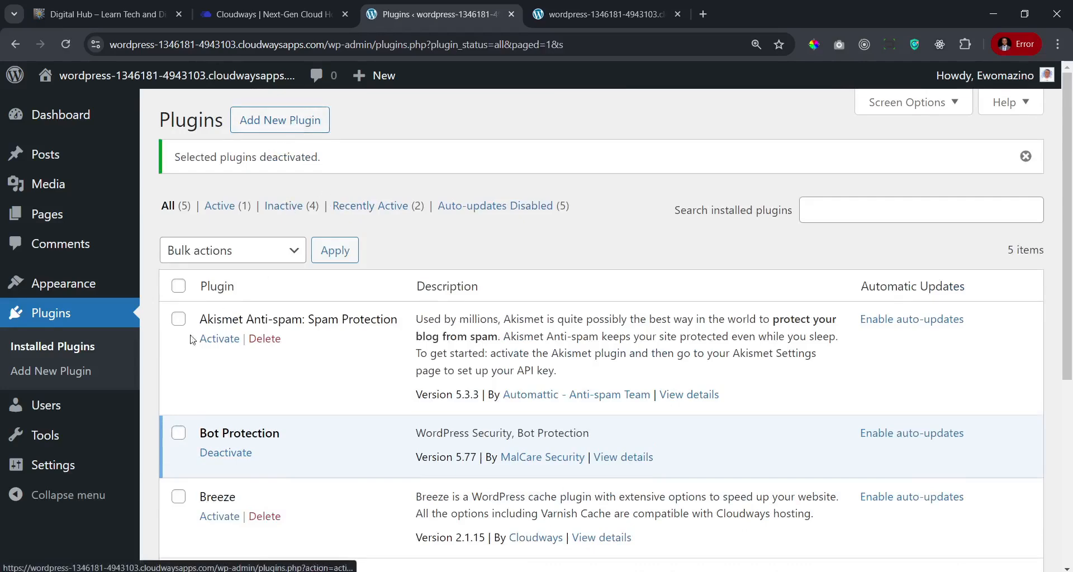
Bulk-delete Akismet Anti-spam, Breeze, Hello Dolly and Object Cache Pro, confirming the deletion
click(179, 319)
scroll(201, 327, down, 4)
click(177, 288)
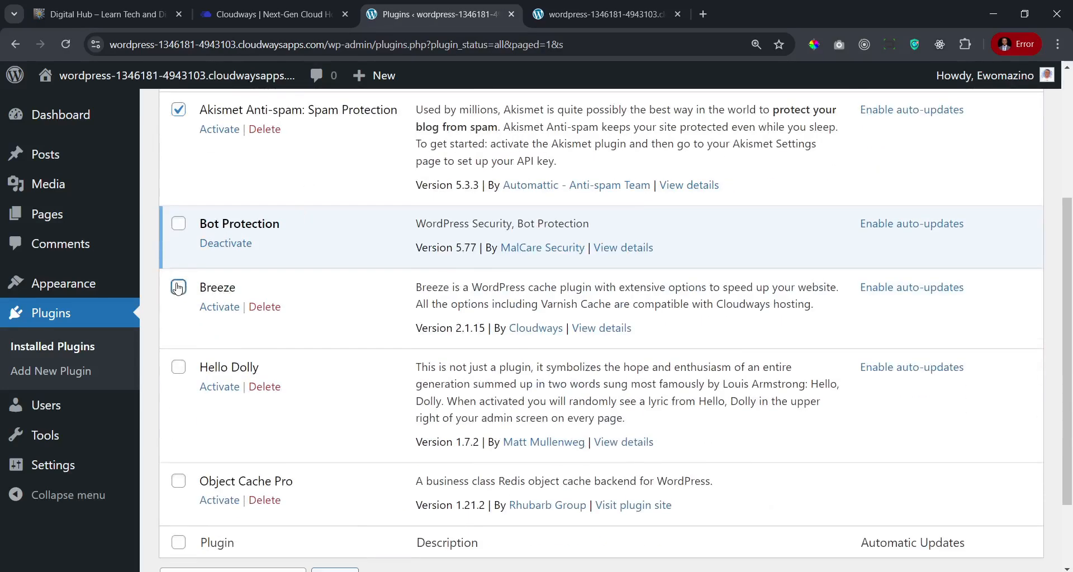
click(178, 368)
click(179, 482)
scroll(265, 251, down, 1)
scroll(264, 251, up, 4)
click(260, 252)
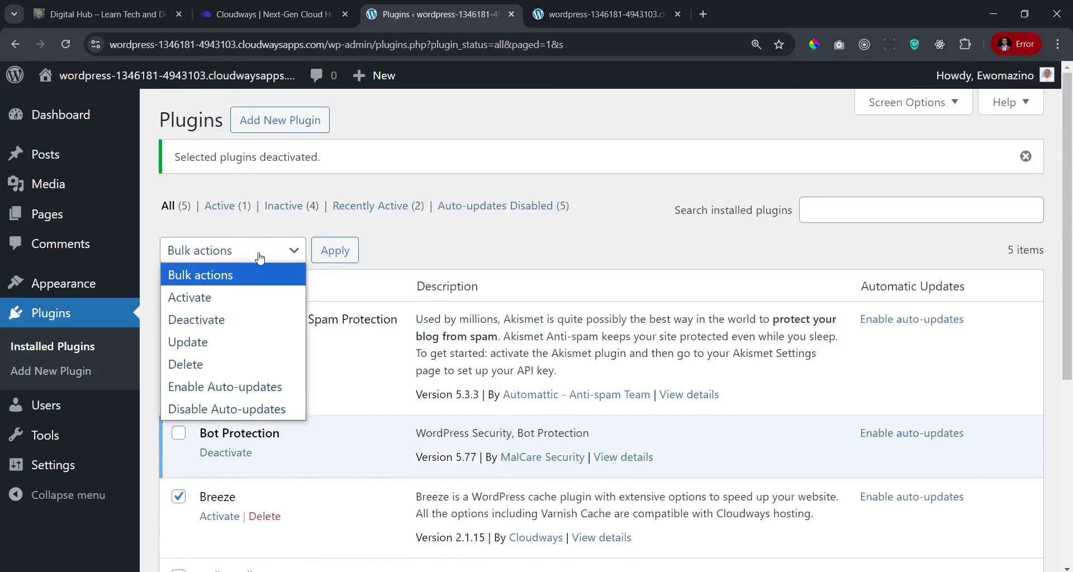
click(235, 364)
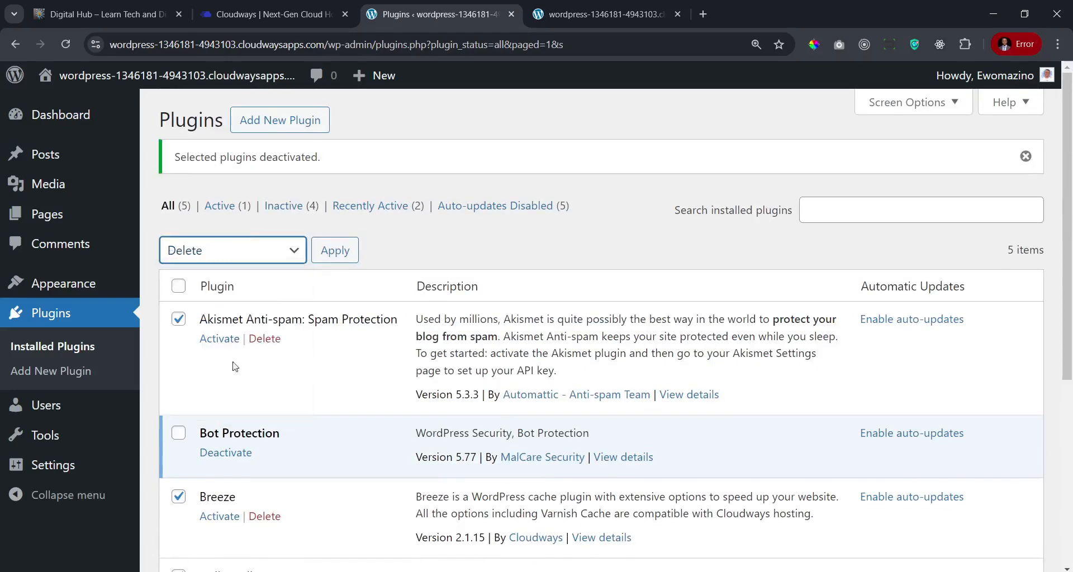
click(335, 251)
click(597, 147)
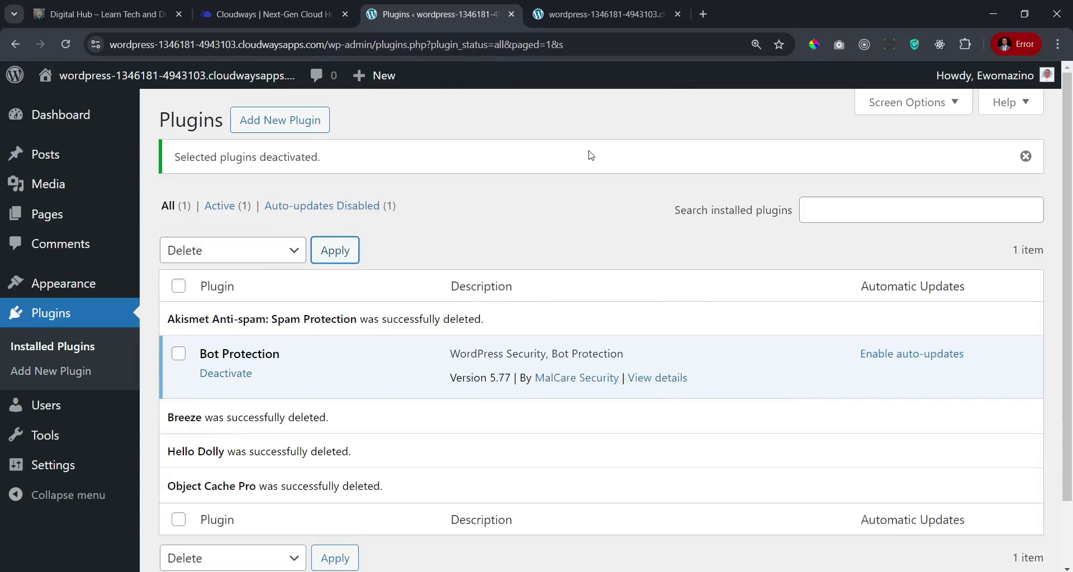
Search the plugin directory for 'element' and install Elementor Website Builder
click(297, 123)
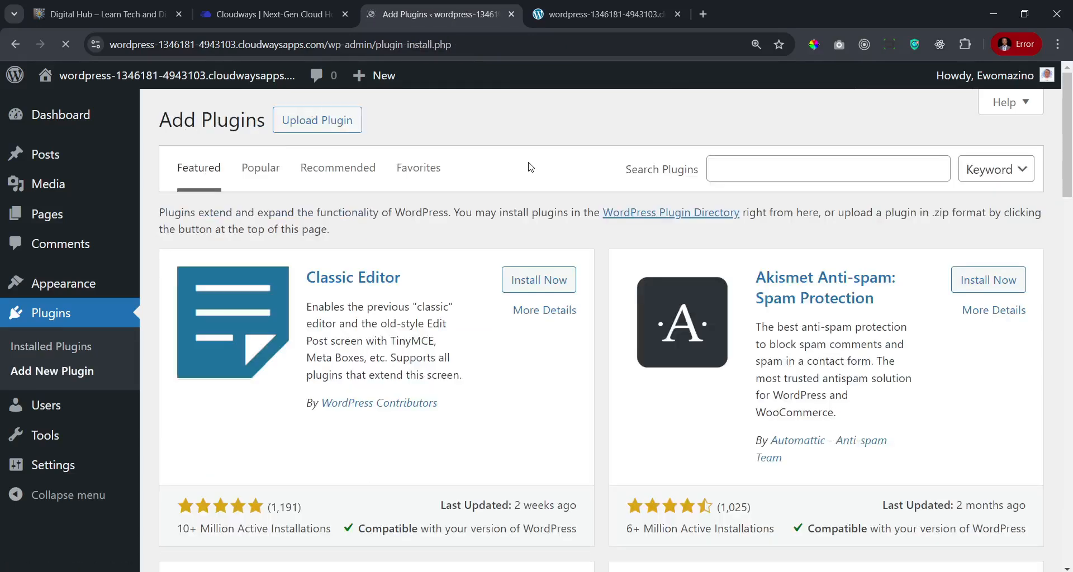
click(803, 167)
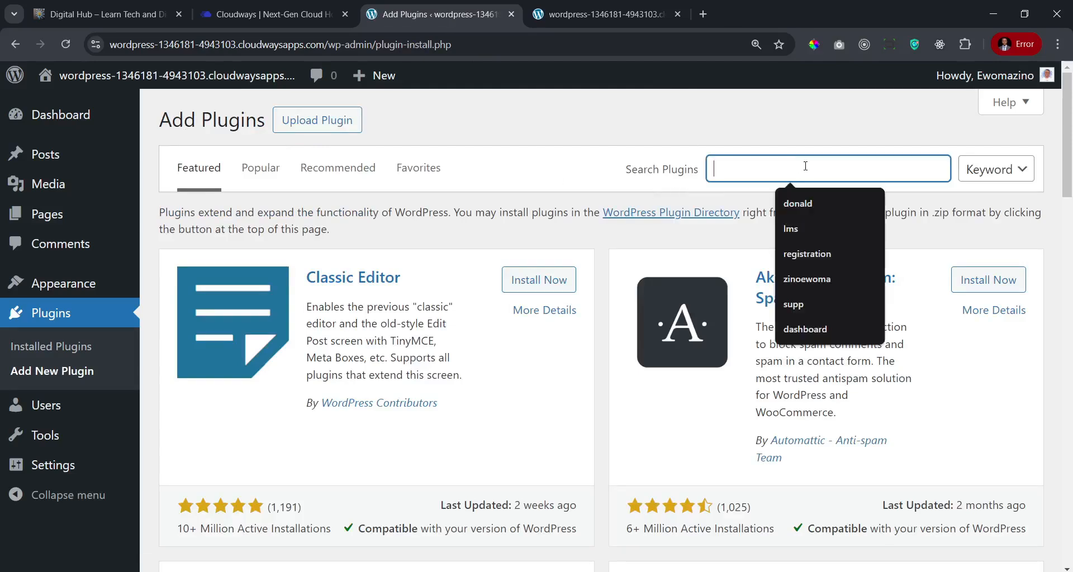
text(elementor)
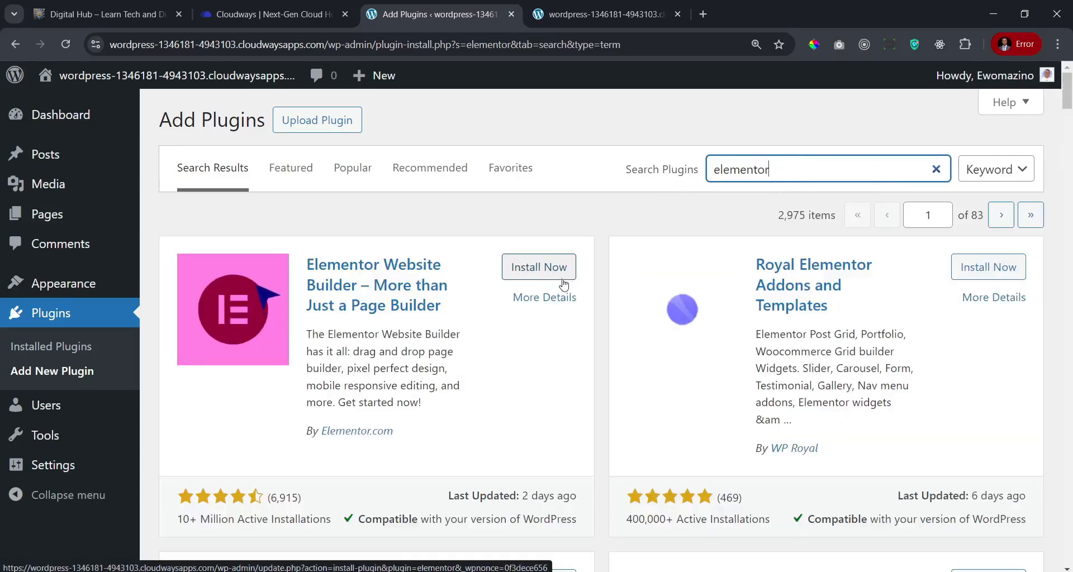
click(541, 273)
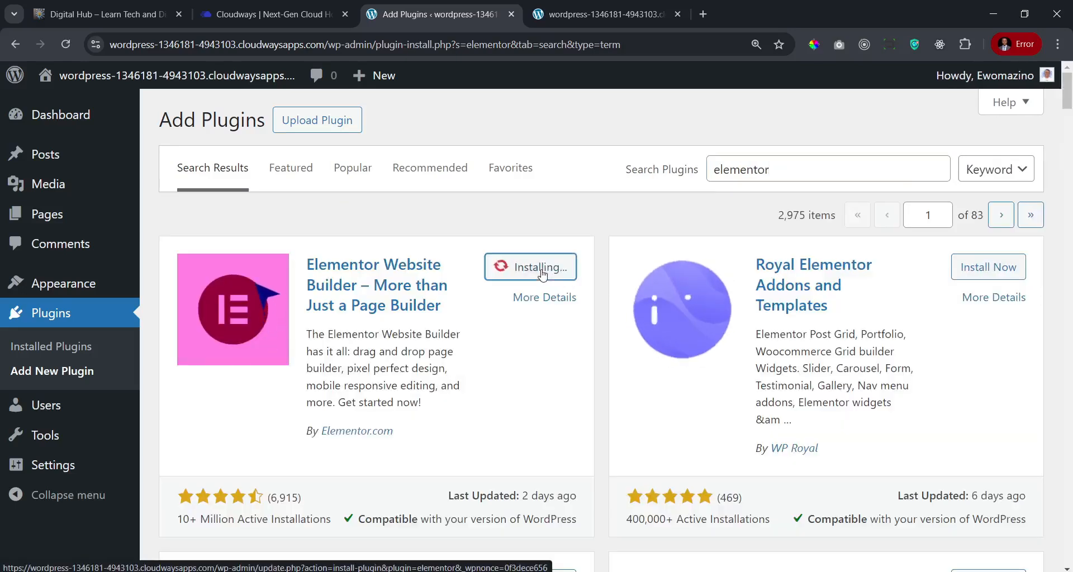
Check that Elementor appears in the installed plugins list, then return to the search results
click(791, 170)
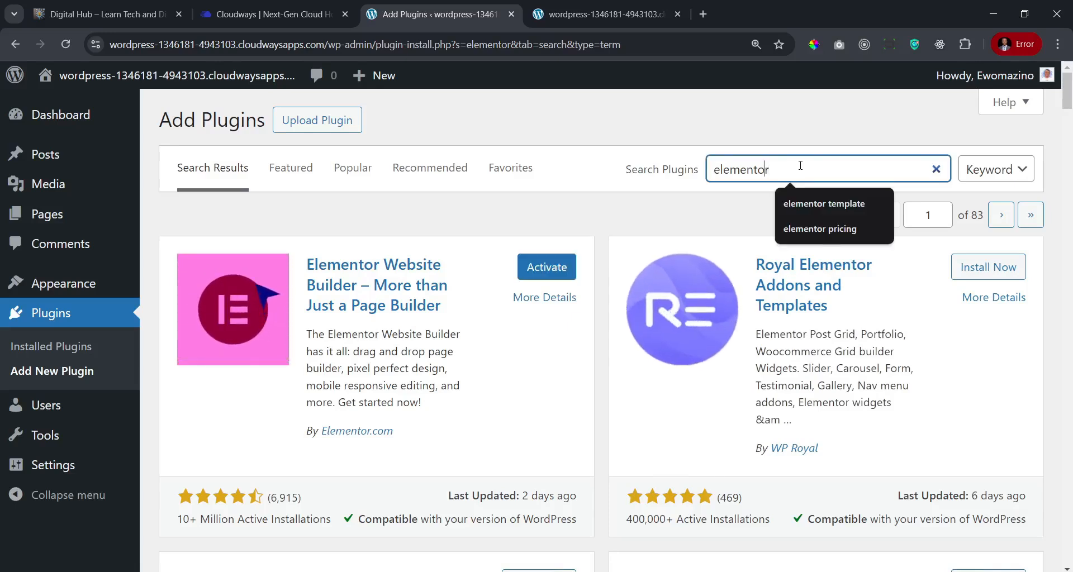
key(alt+Left)
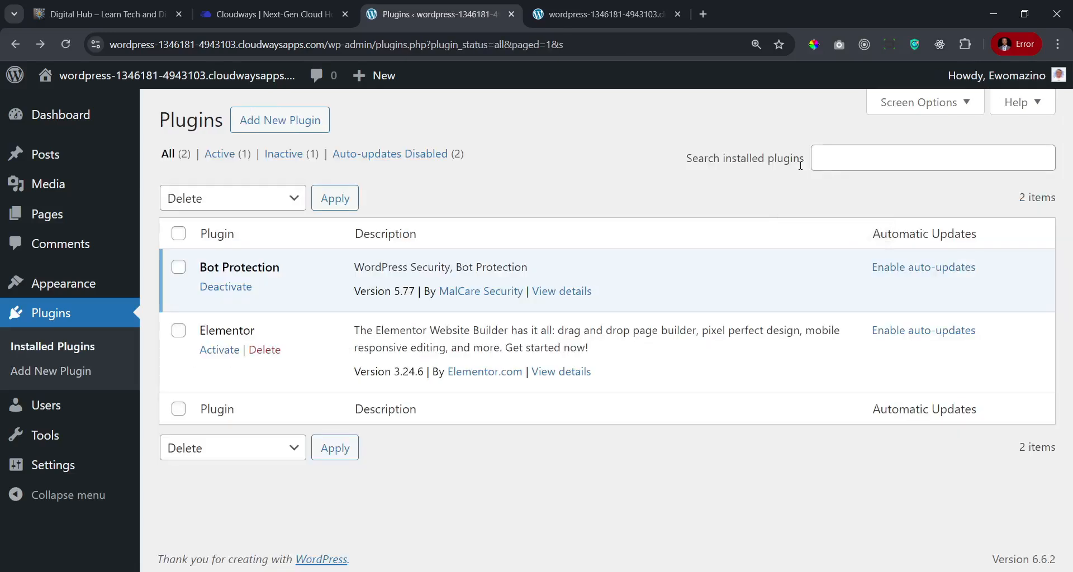
key(alt+Right)
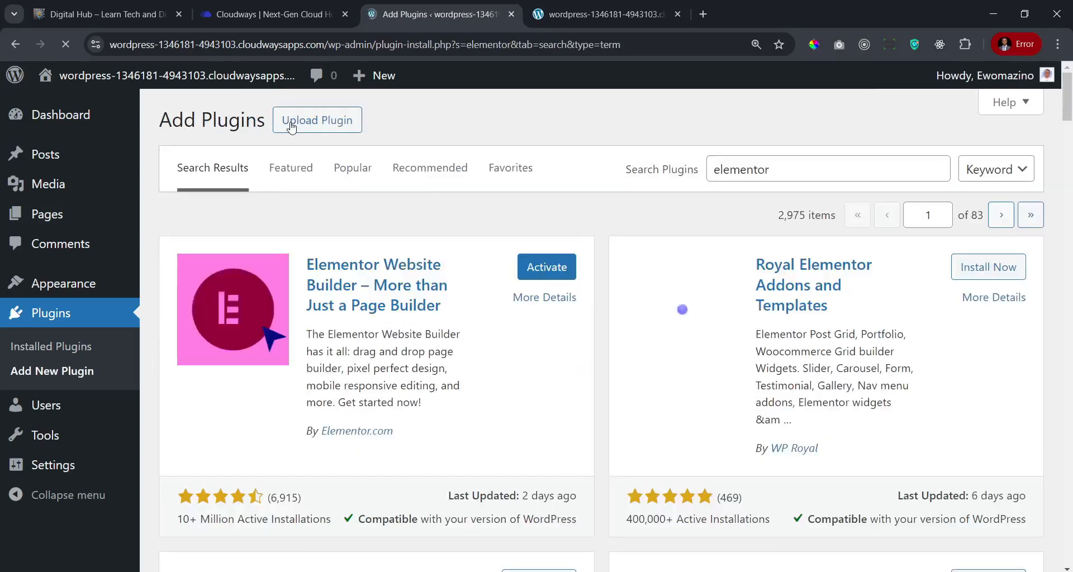
Replace the search with 'essential' and install Essential Addons for Elementor
click(316, 122)
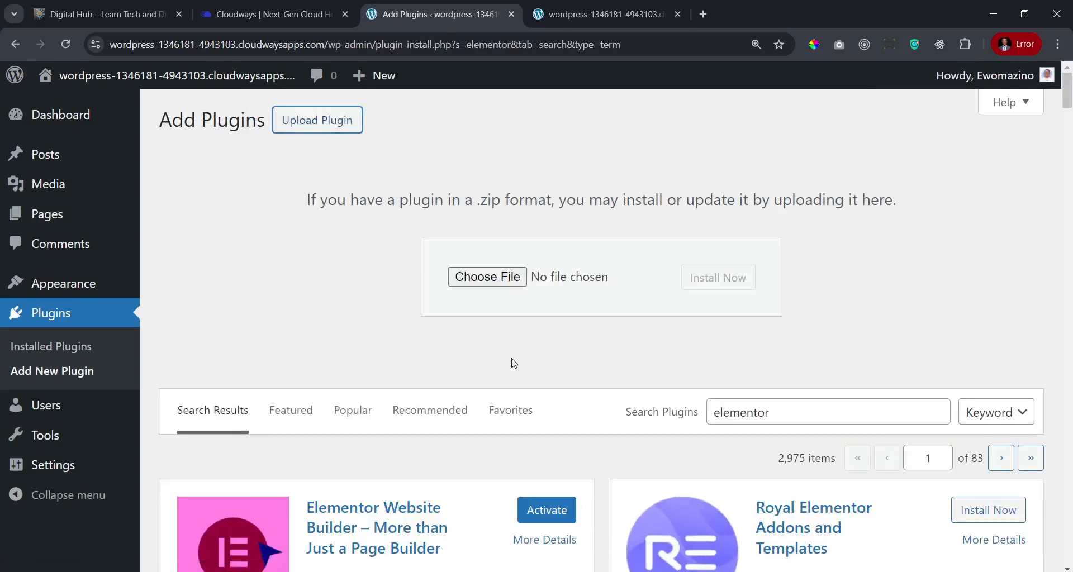
scroll(514, 364, down, 2)
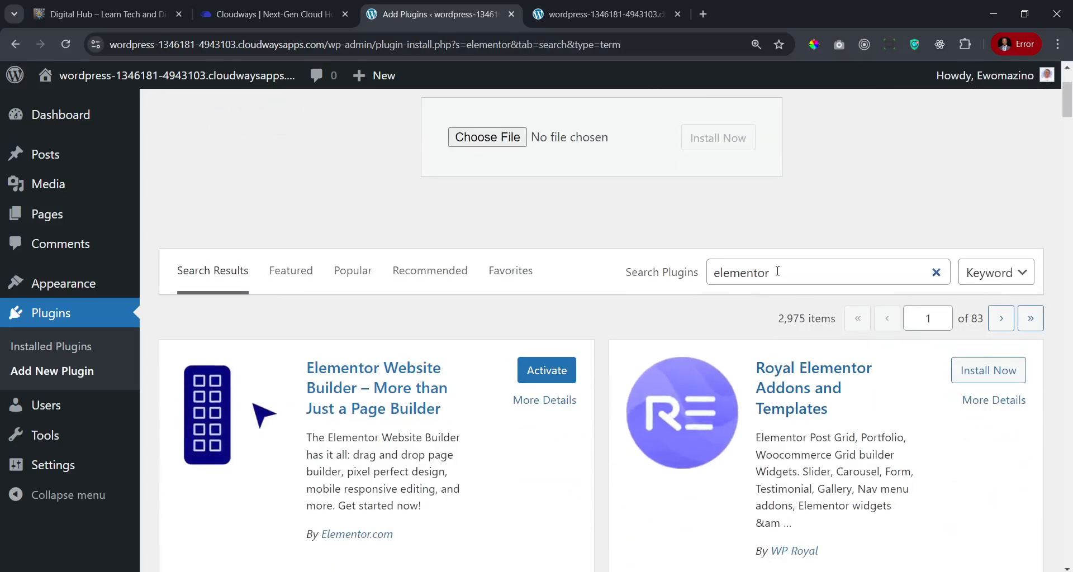
drag(777, 271, 708, 272)
text(essen)
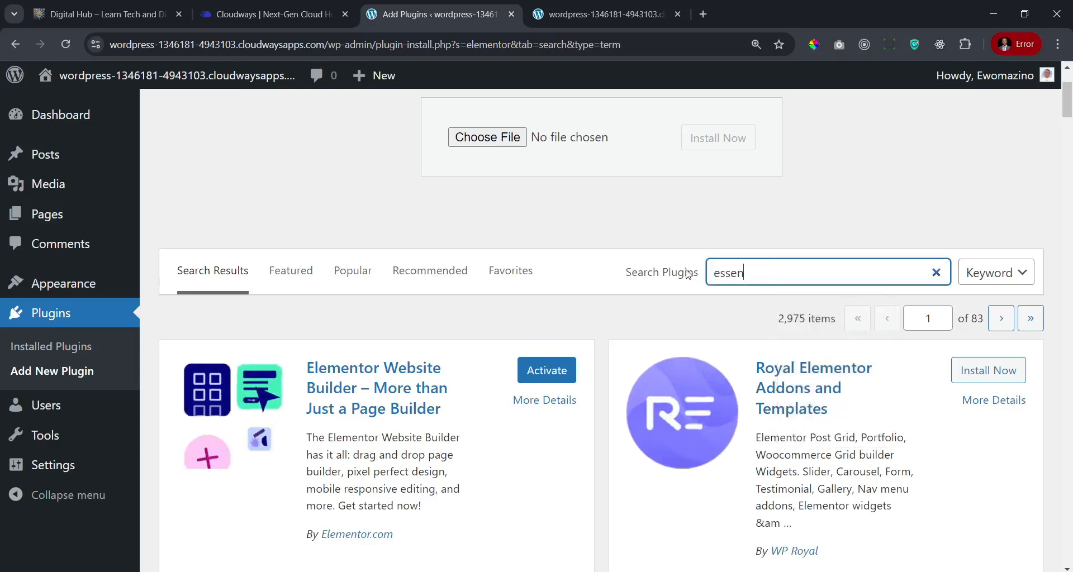
text(tial add)
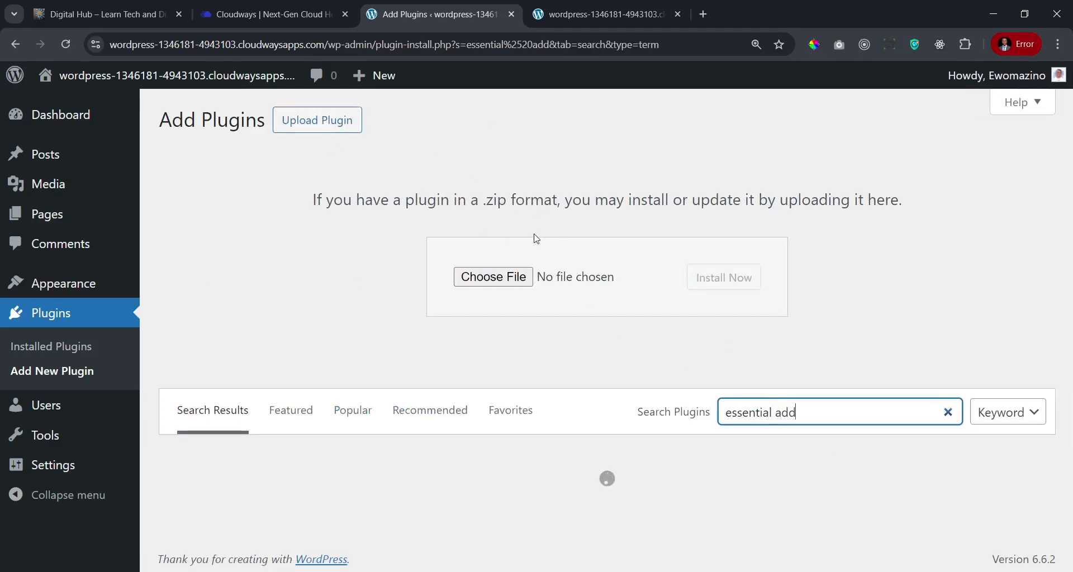
scroll(727, 313, down, 4)
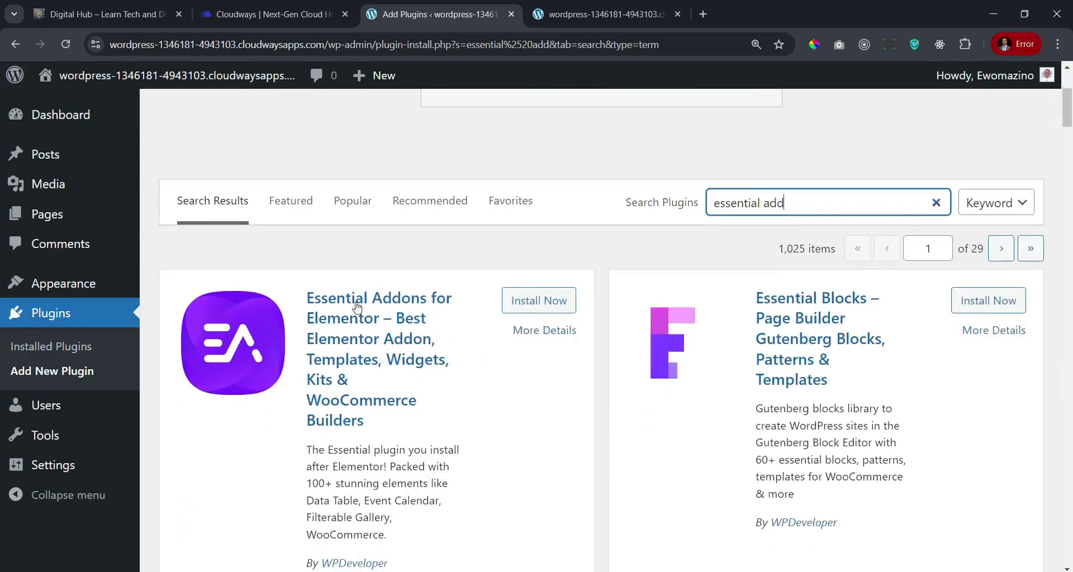
scroll(390, 300, down, 2)
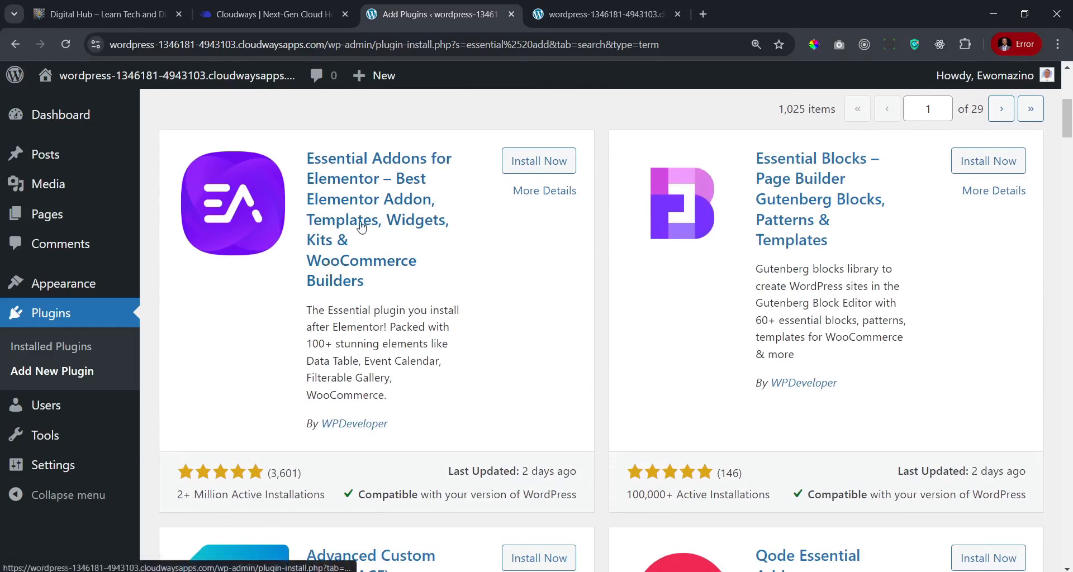
click(521, 163)
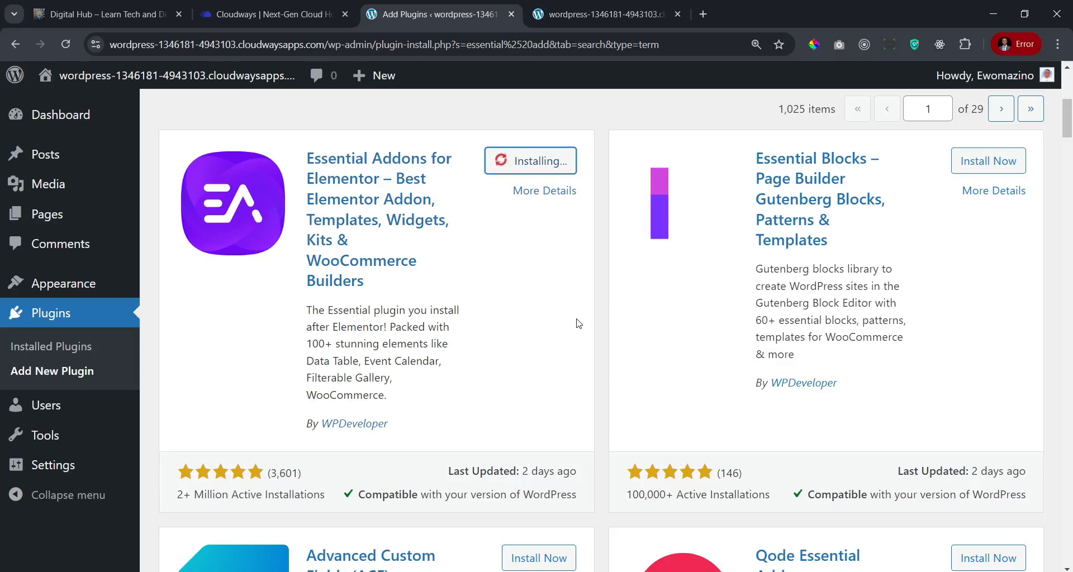
scroll(790, 270, up, 3)
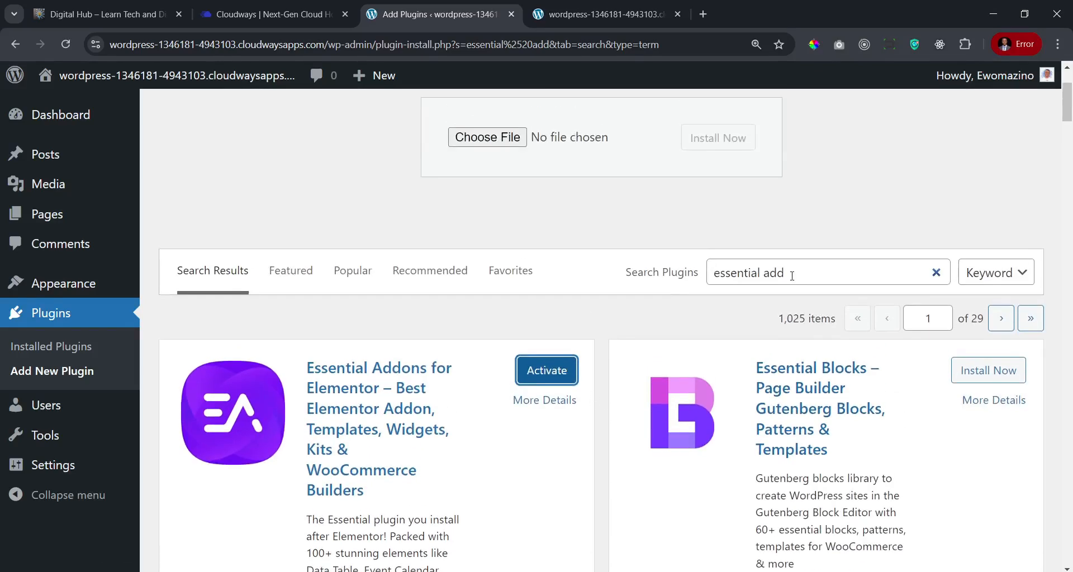
triple_click(816, 271)
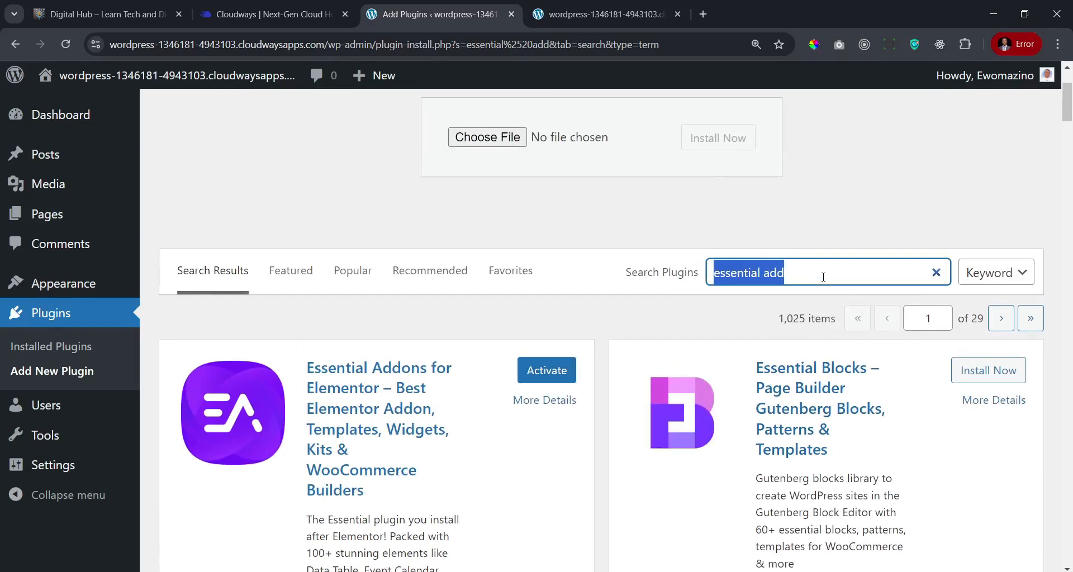
Search for 'tutor' and install Tutor LMS – eLearning and online course solution
text(tutor lms)
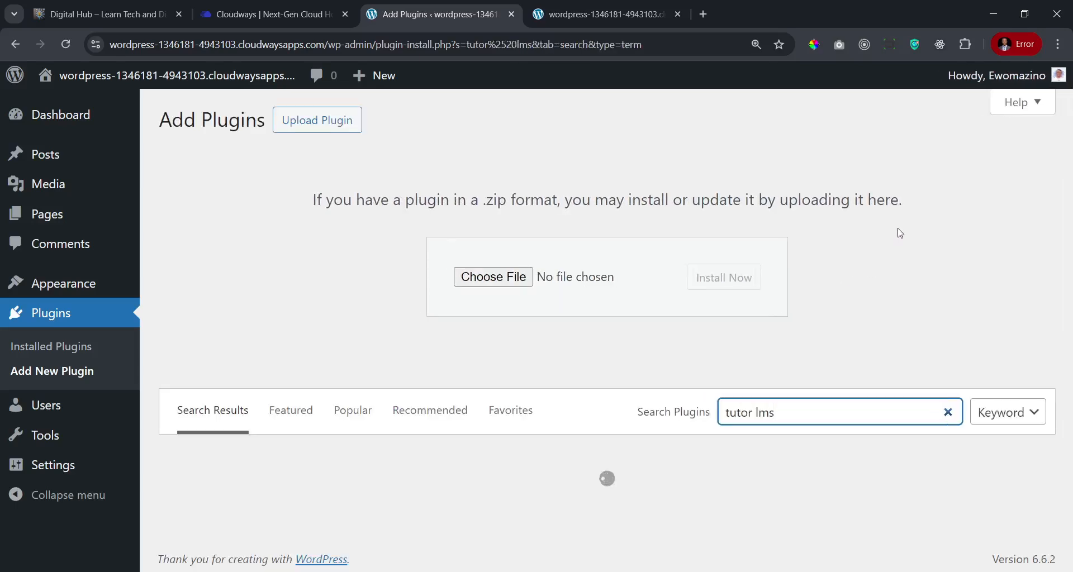
scroll(896, 230, down, 3)
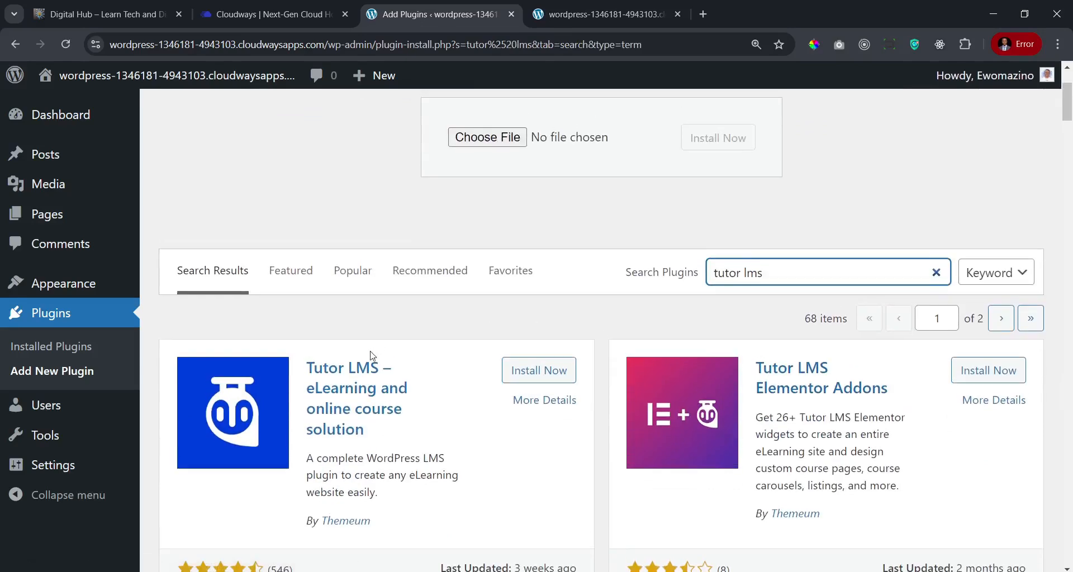
scroll(384, 367, down, 3)
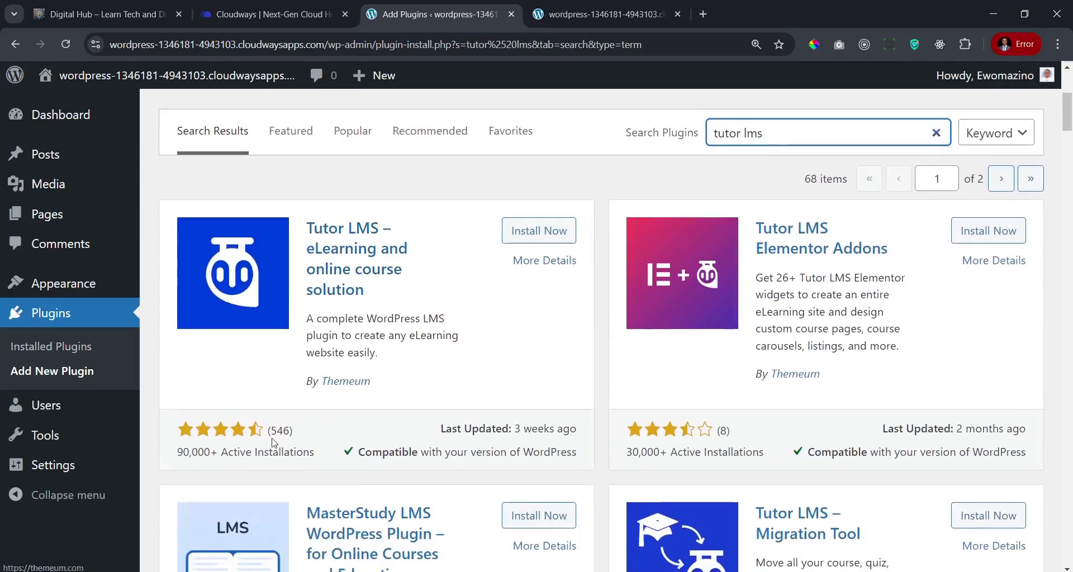
click(540, 232)
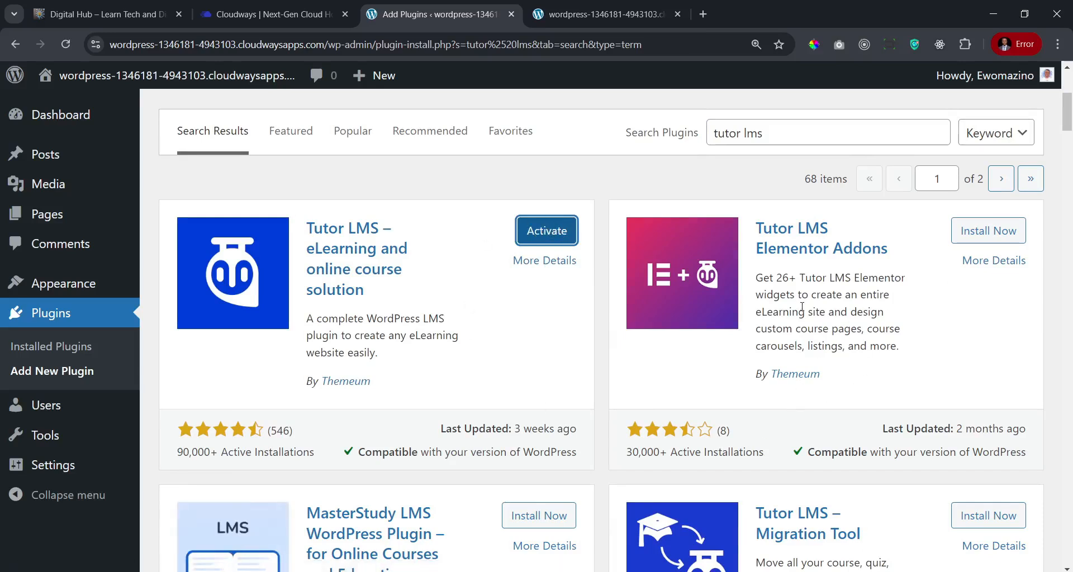
scroll(682, 306, up, 2)
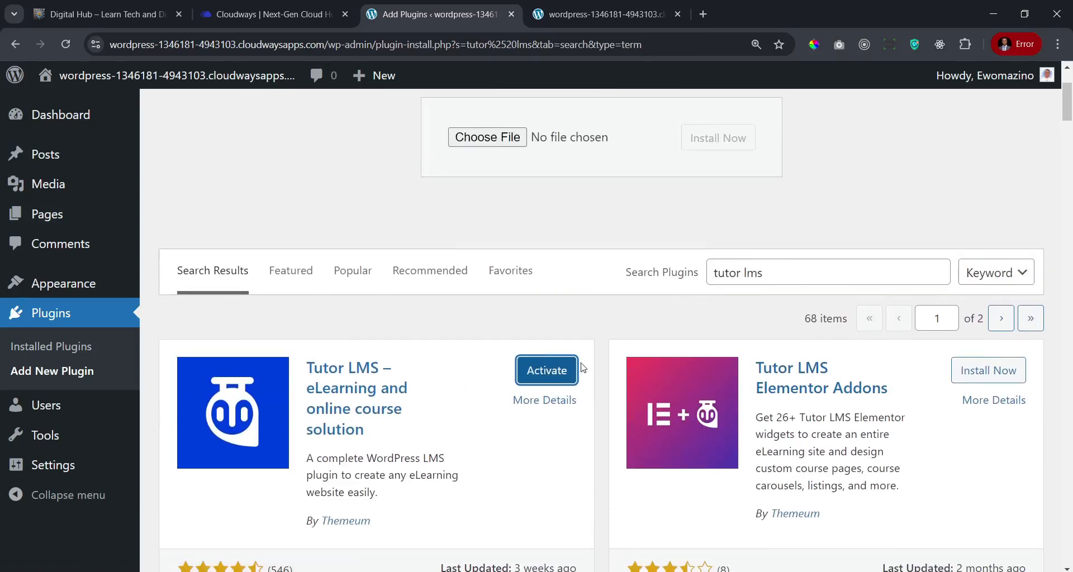
triple_click(830, 265)
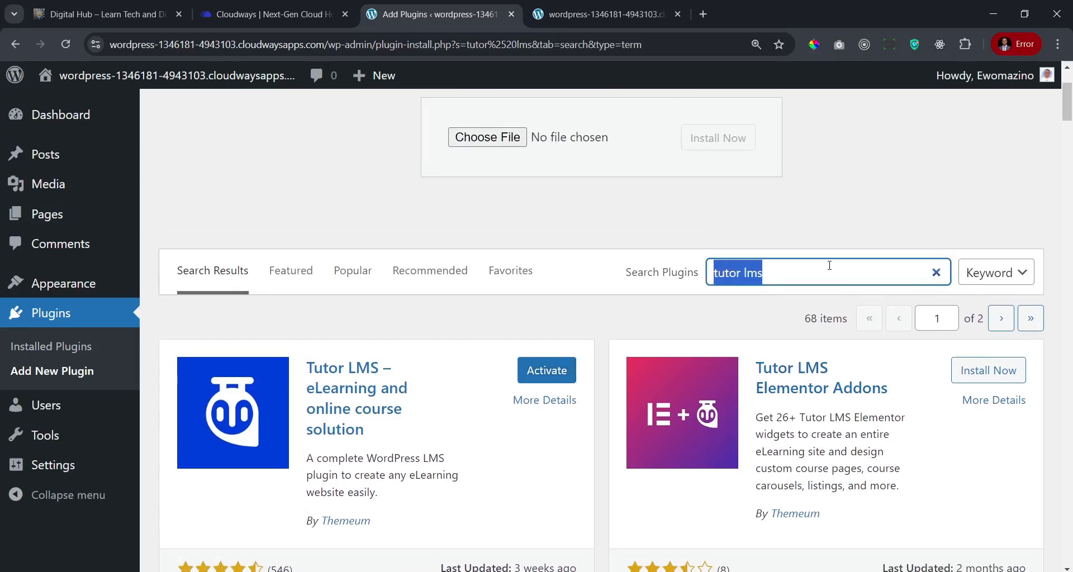
Search for 'woocommer' and install the WooCommerce plugin
text(wooc)
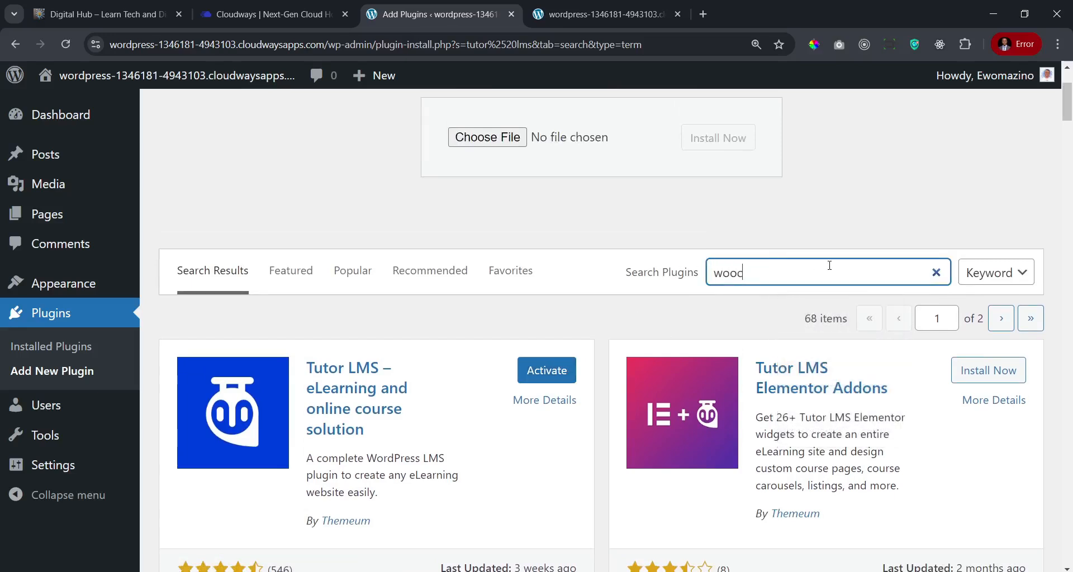
text(ommerce)
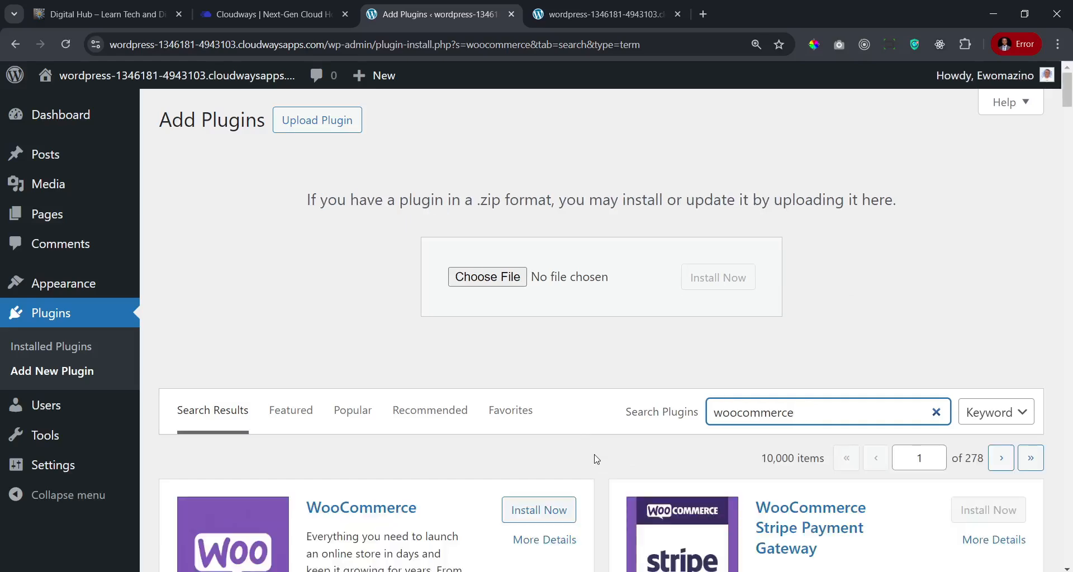
scroll(581, 433, down, 3)
click(538, 371)
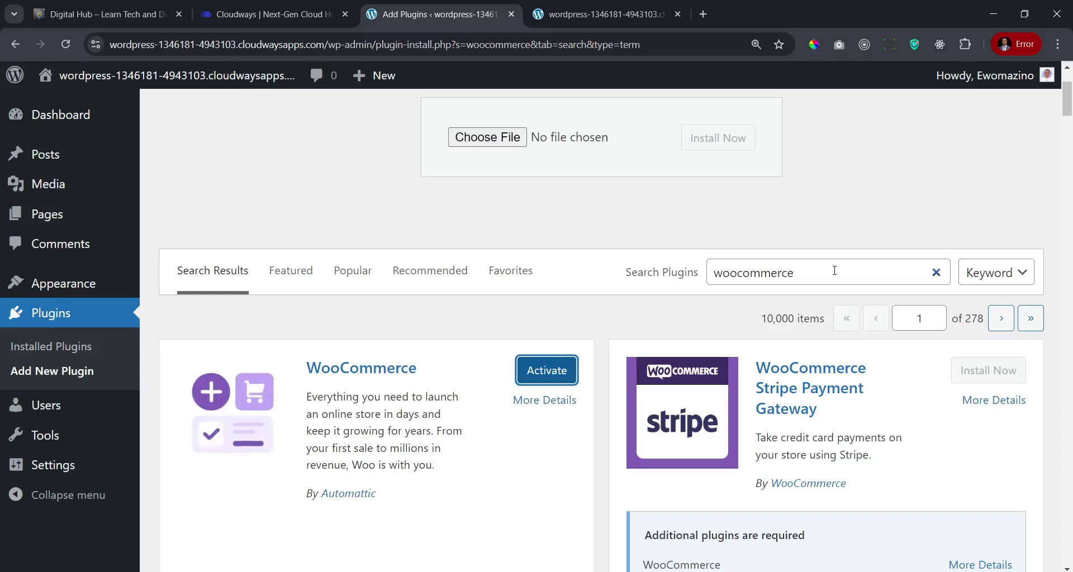
Search 'woocommerce stripe' and install the WooCommerce Stripe Payment Gateway plugin
scroll(850, 386, down, 3)
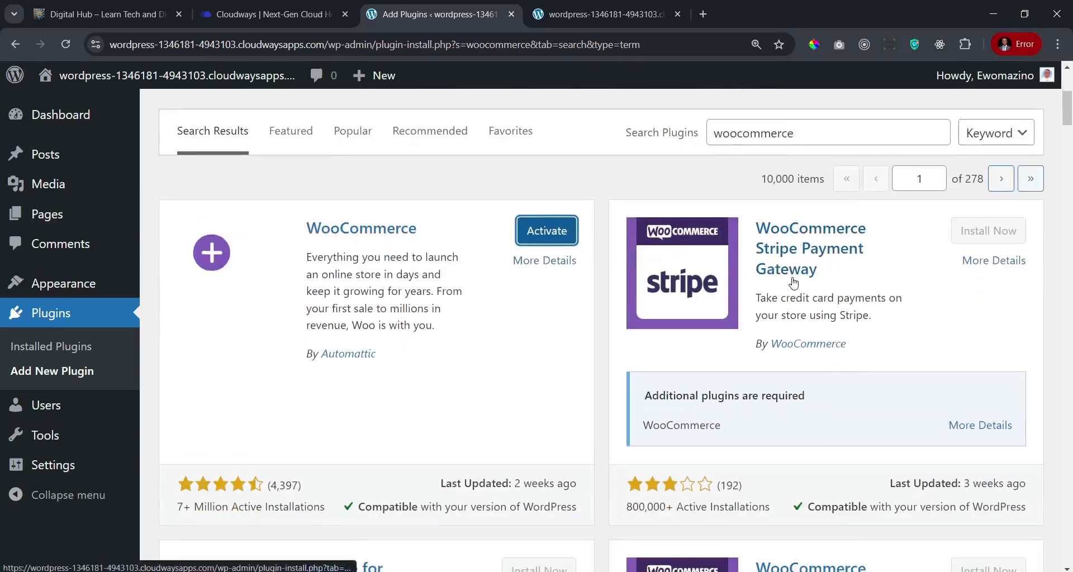
click(821, 127)
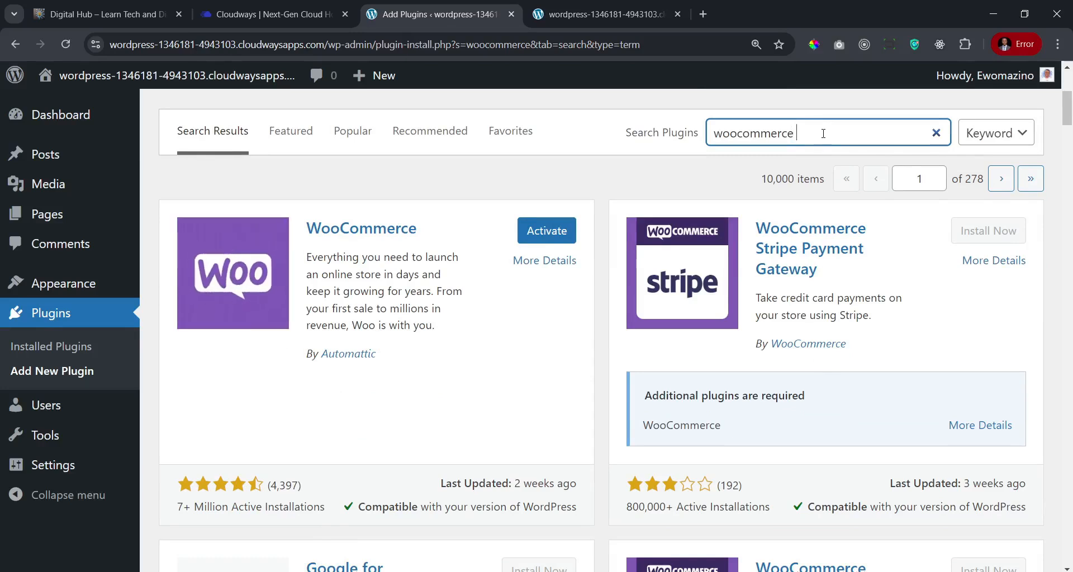
text(ipe)
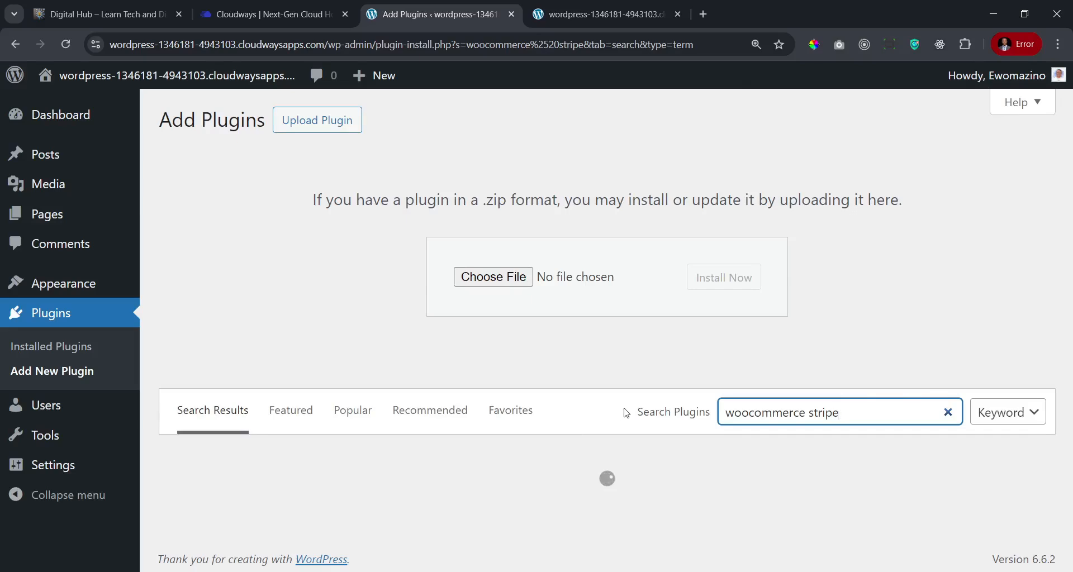
scroll(626, 413, down, 3)
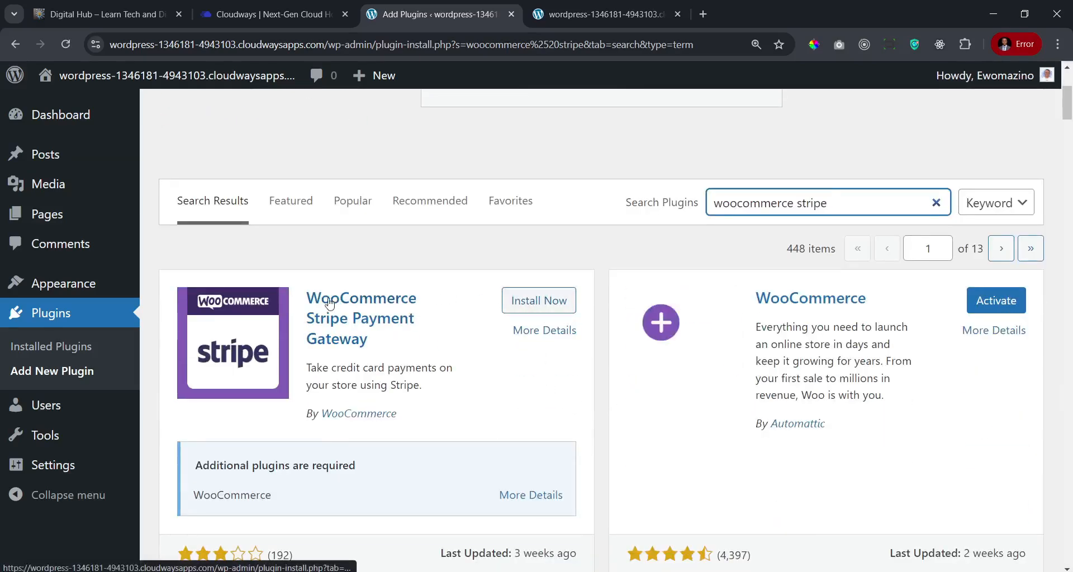
click(558, 302)
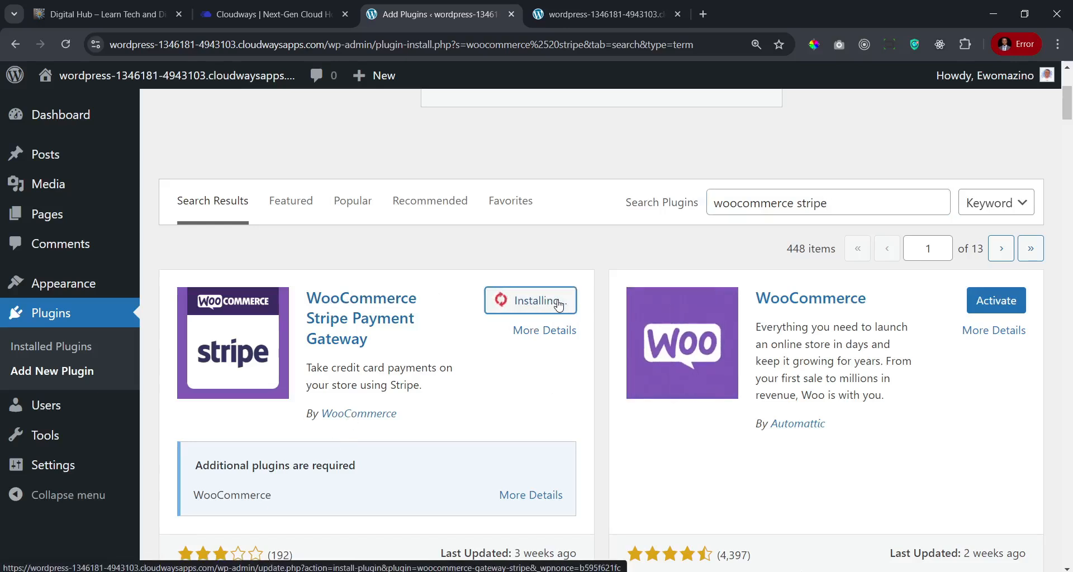
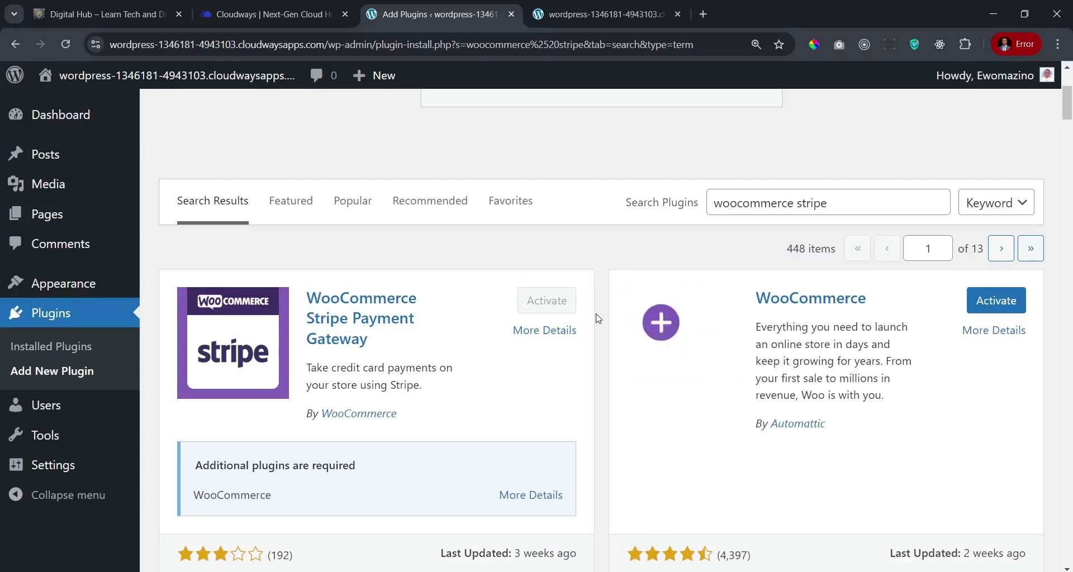
Search the theme directory for 'tutor starter', then install and activate the TutorStarter theme
scroll(615, 235, down, 2)
scroll(614, 244, up, 5)
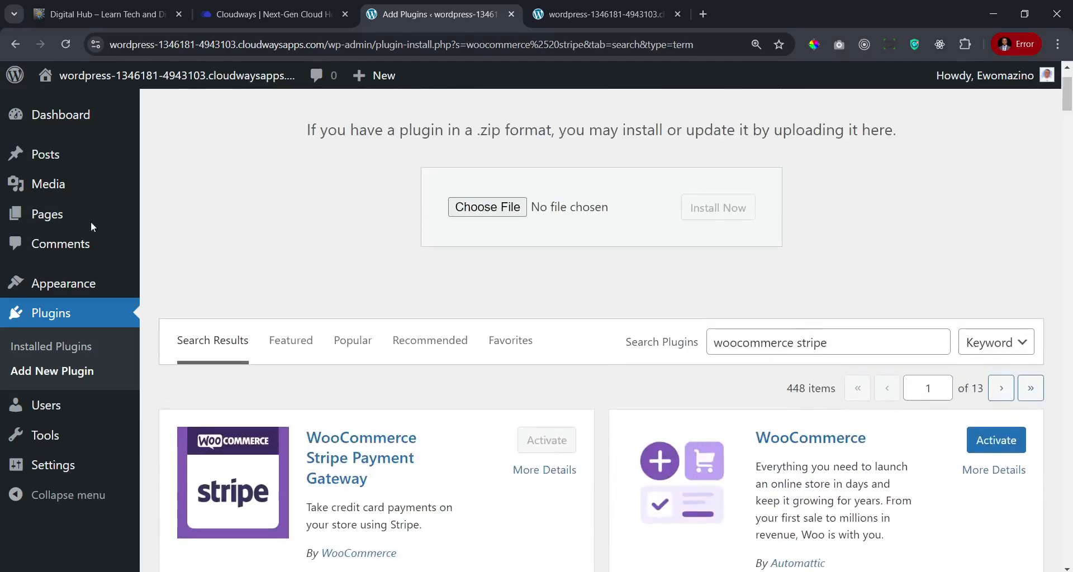
mouse_move(82, 290)
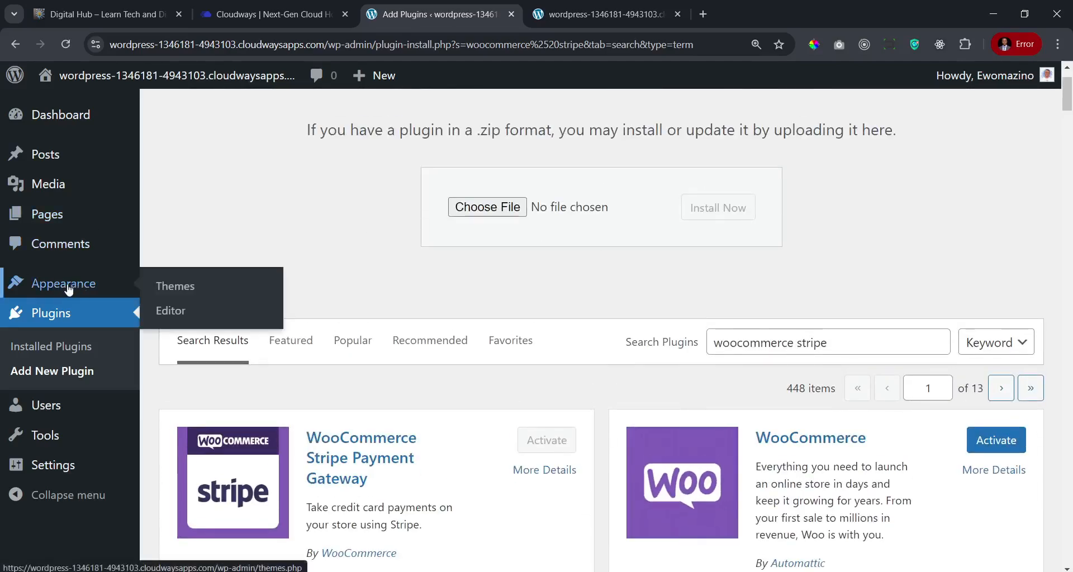
click(172, 288)
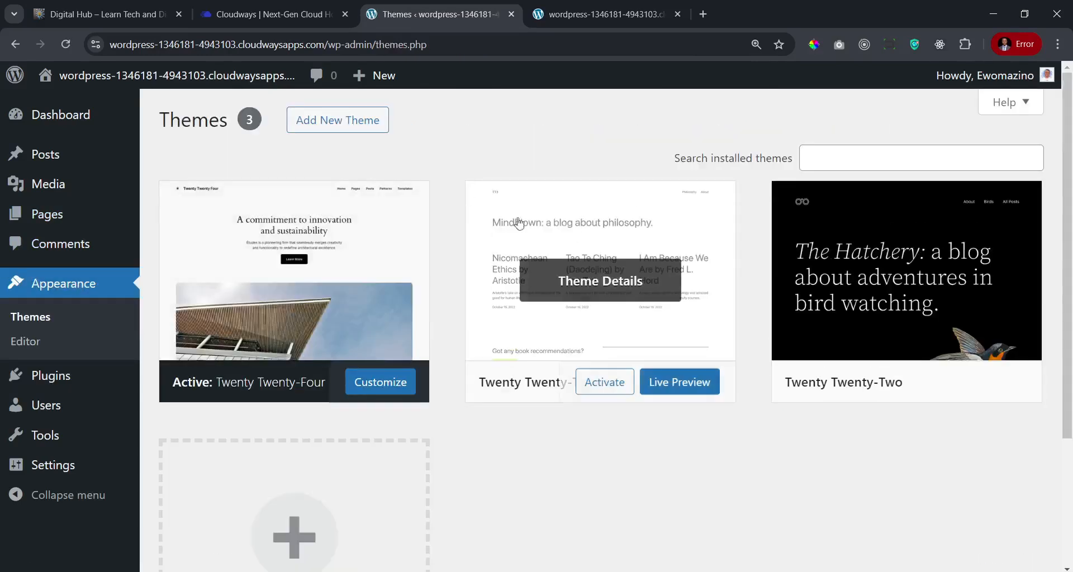
click(330, 125)
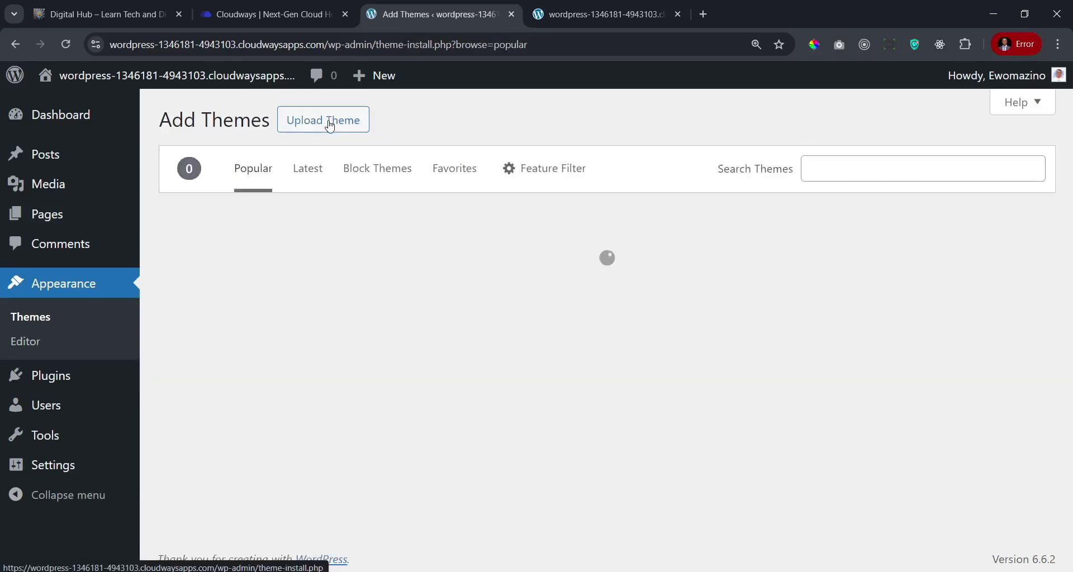
click(848, 162)
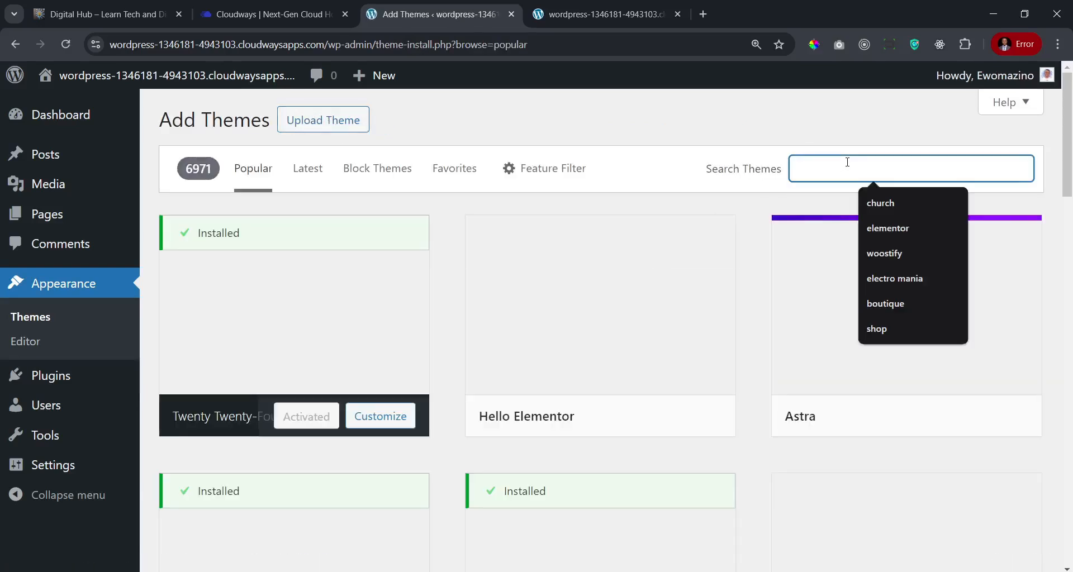
text(tut)
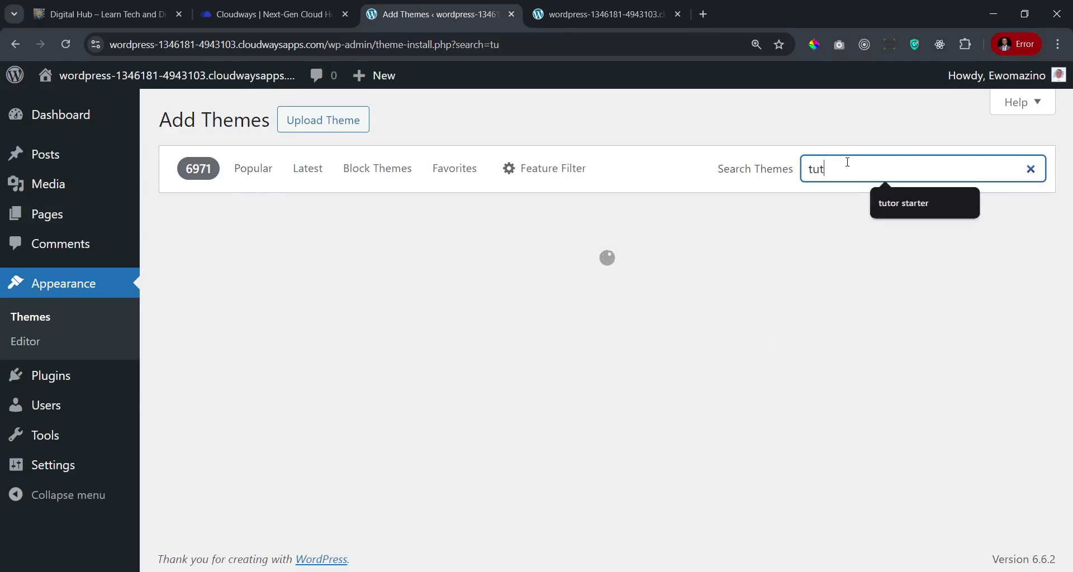
text(or)
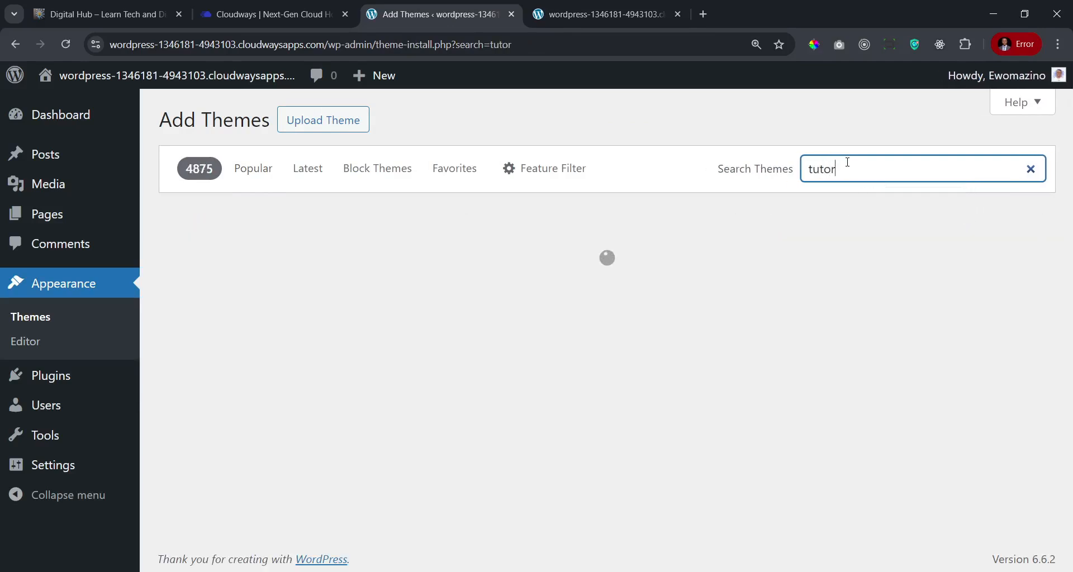
text( starter)
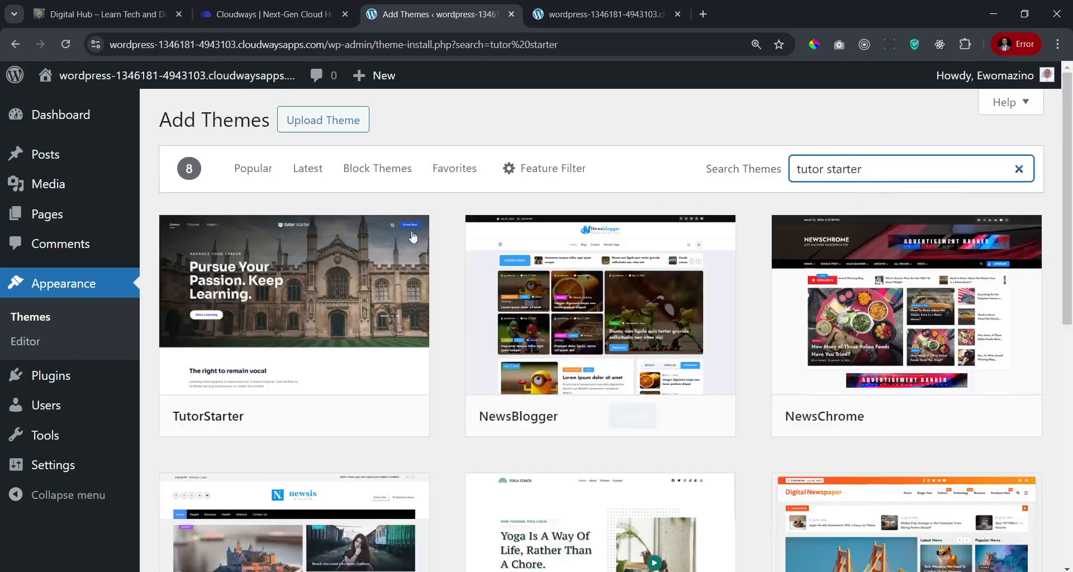
mouse_move(244, 305)
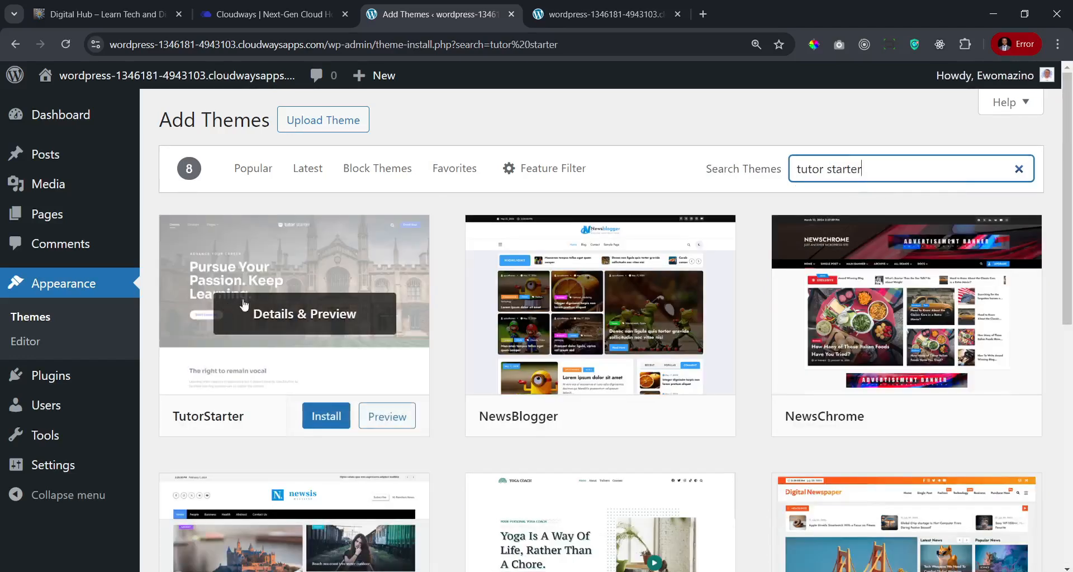
click(326, 418)
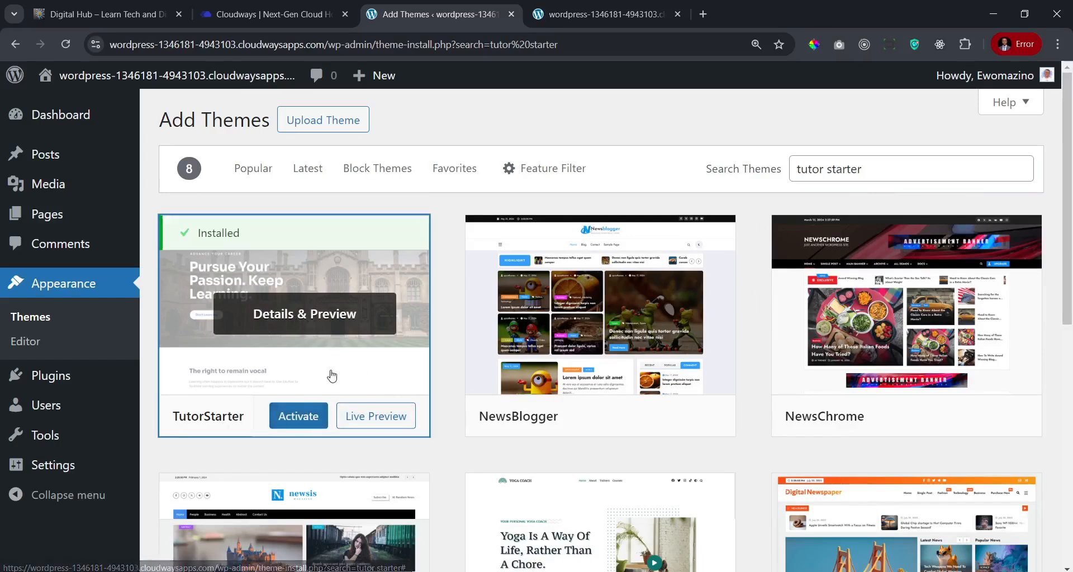
click(302, 421)
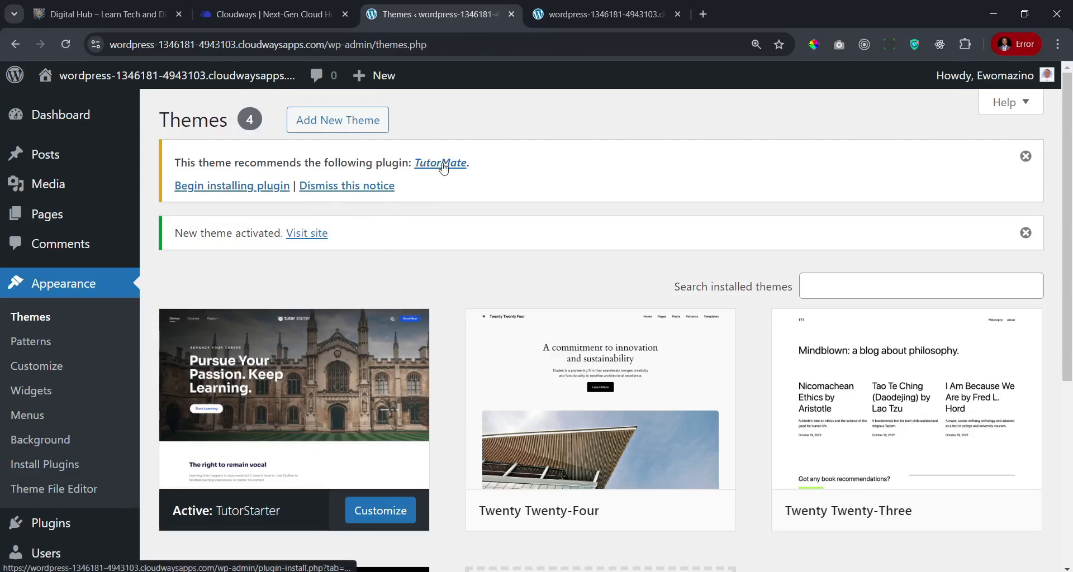
From the theme's recommended-plugin notice, install TutorMate 1.0.5
click(241, 189)
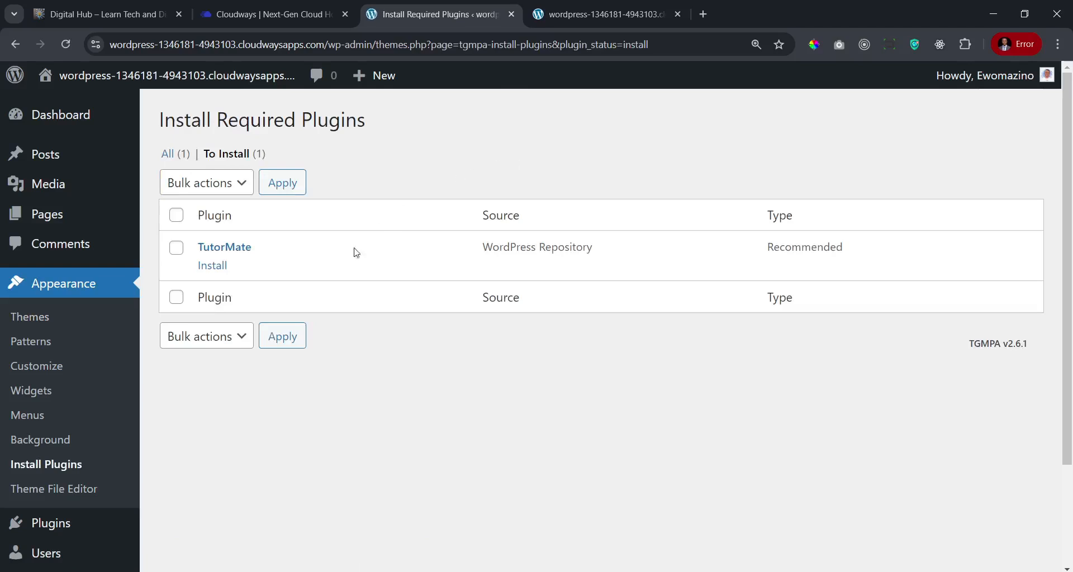
click(216, 268)
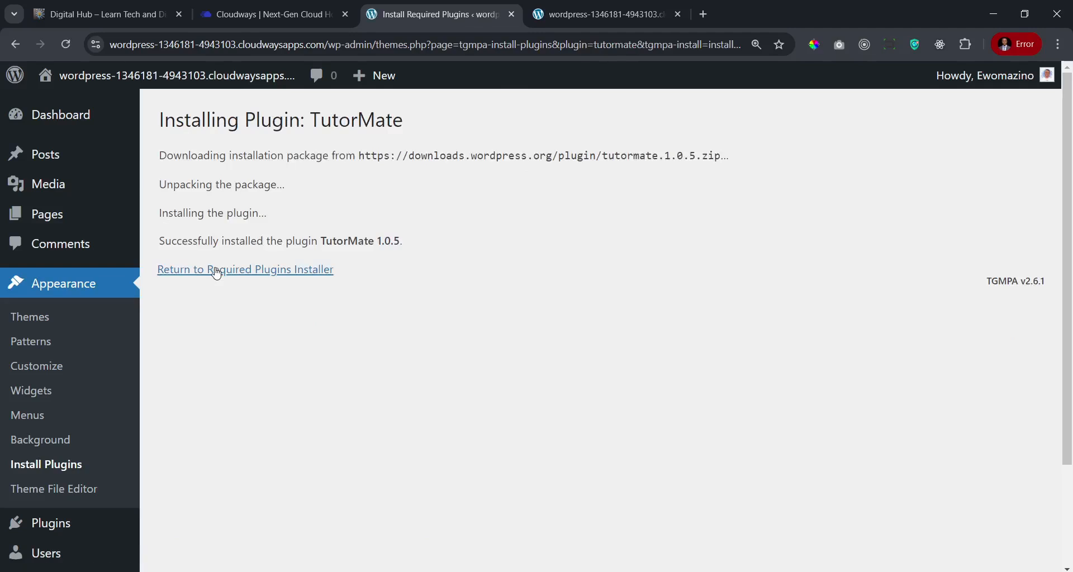
scroll(162, 313, down, 2)
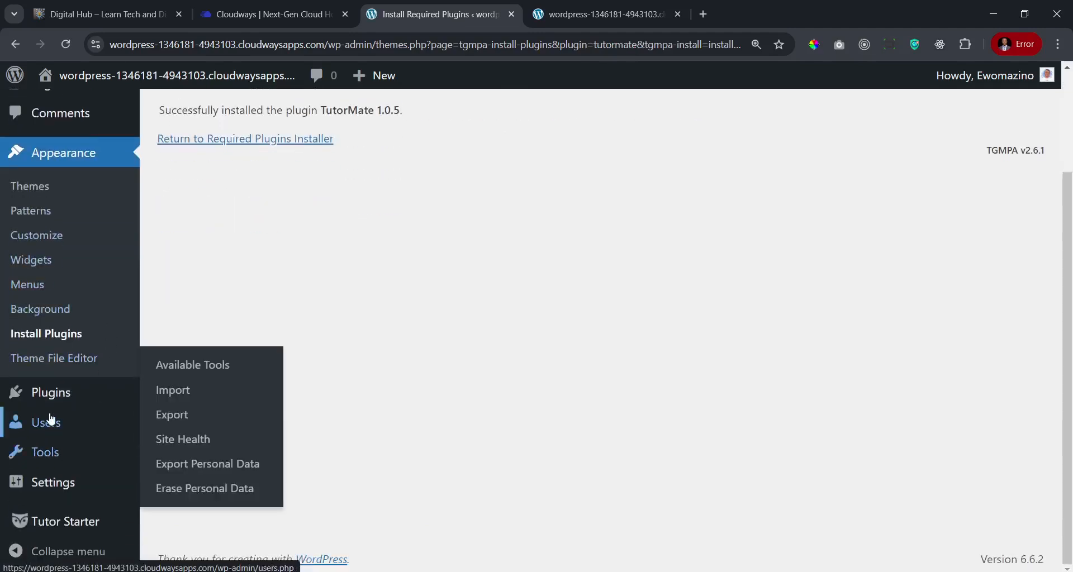
Select all seven installed plugins and bulk-activate them with the Activate bulk action
mouse_move(57, 398)
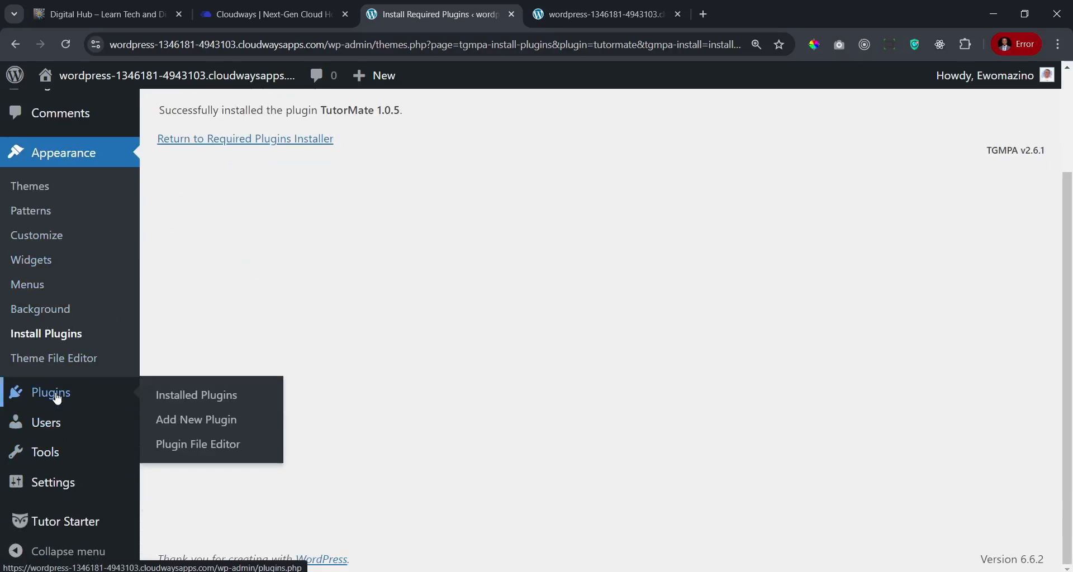
click(195, 402)
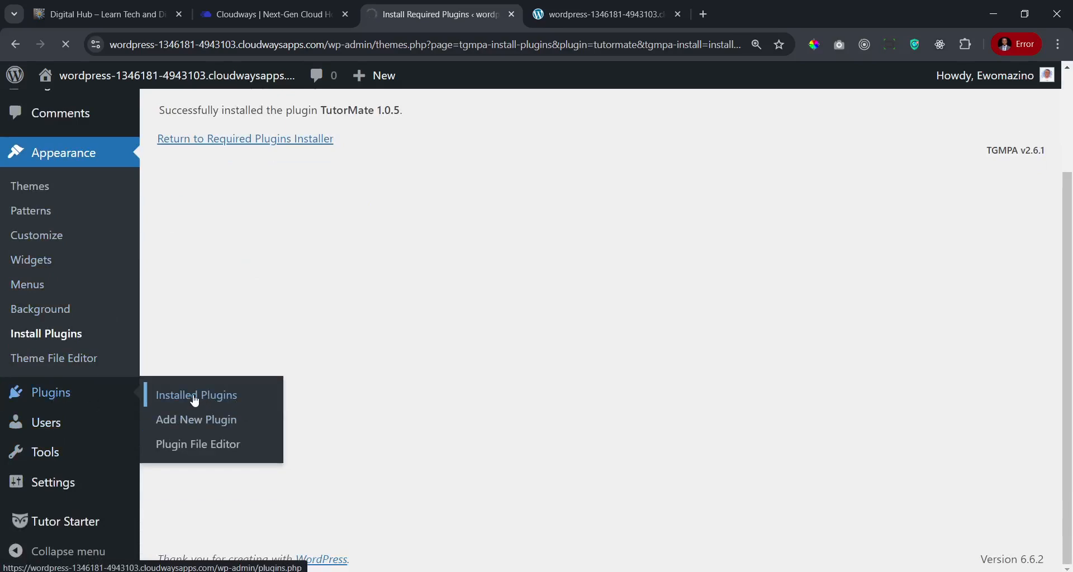
scroll(534, 313, down, 2)
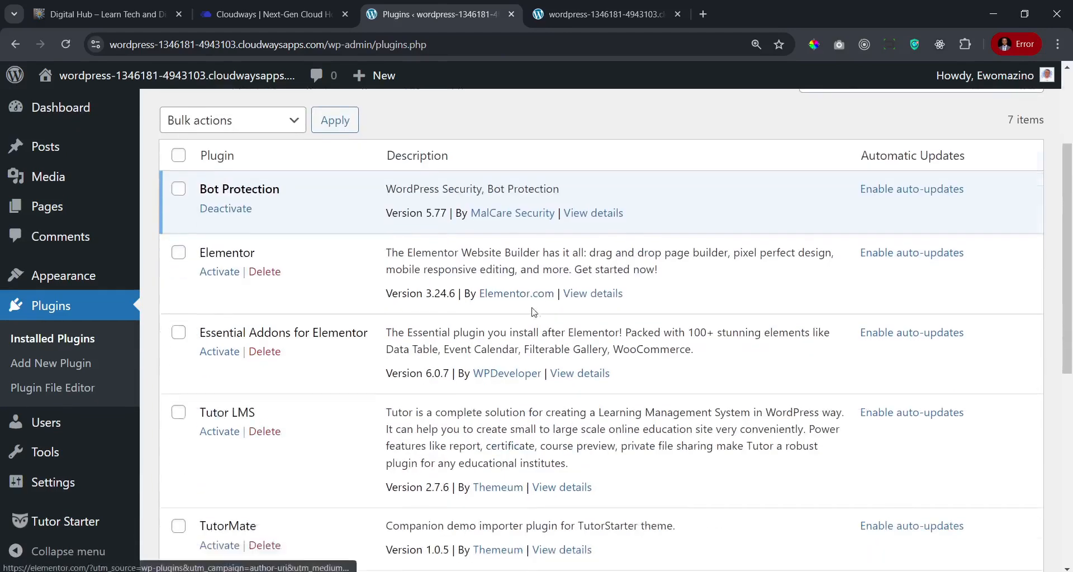
scroll(534, 313, down, 4)
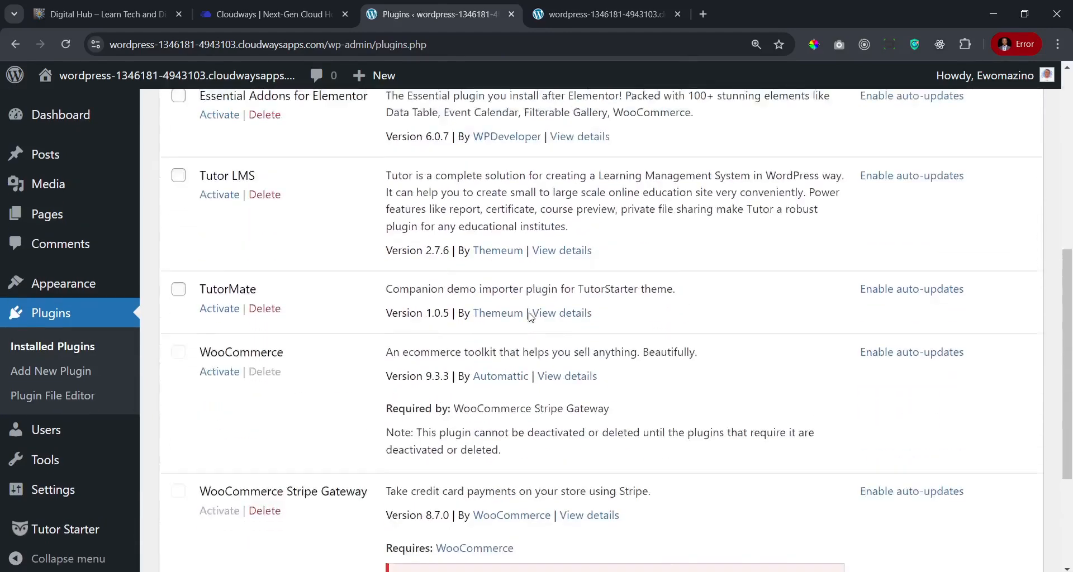
scroll(530, 317, down, 3)
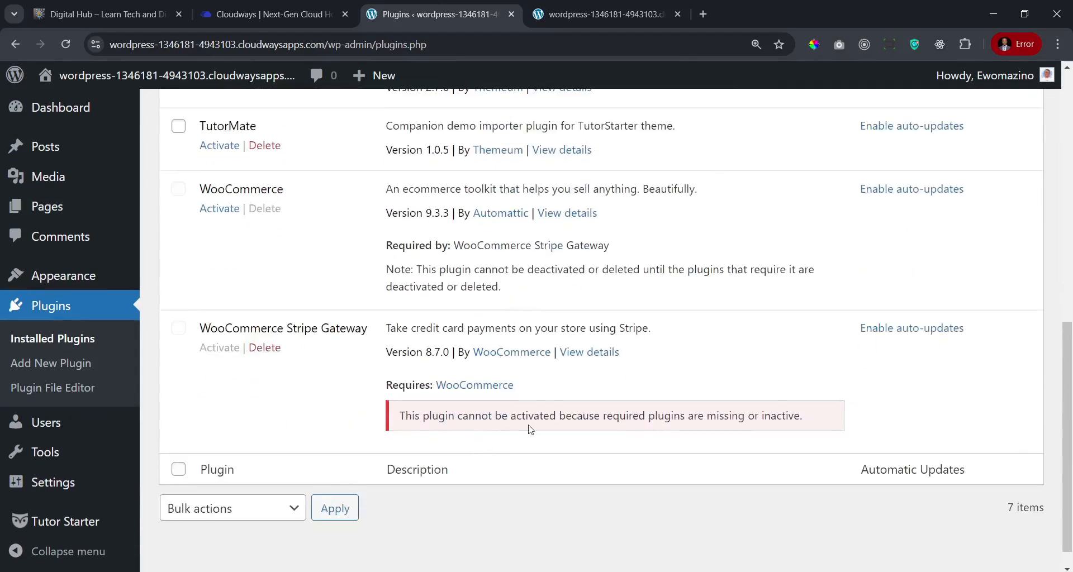
scroll(720, 420, up, 7)
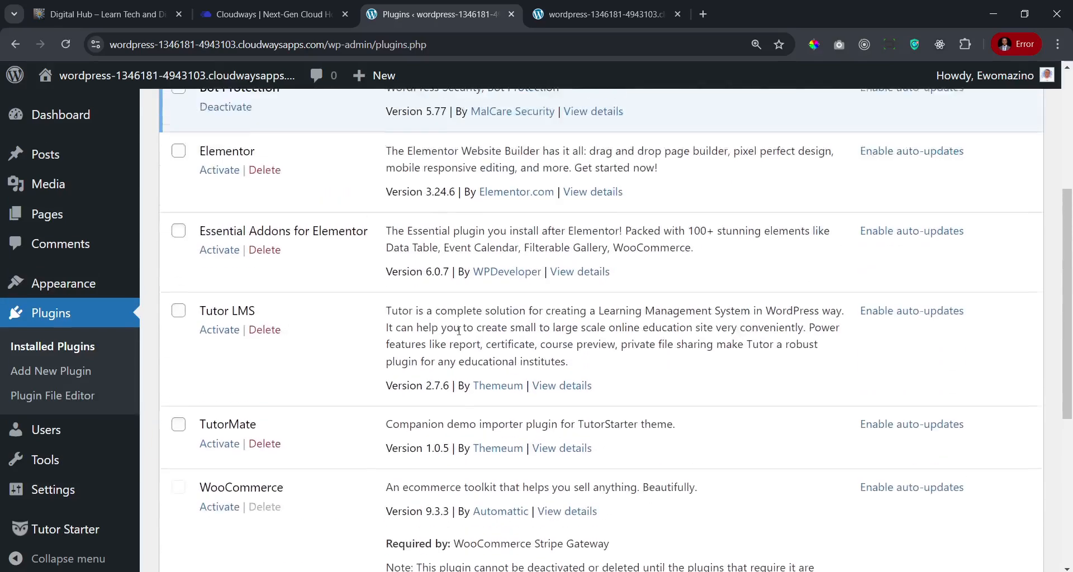
click(179, 175)
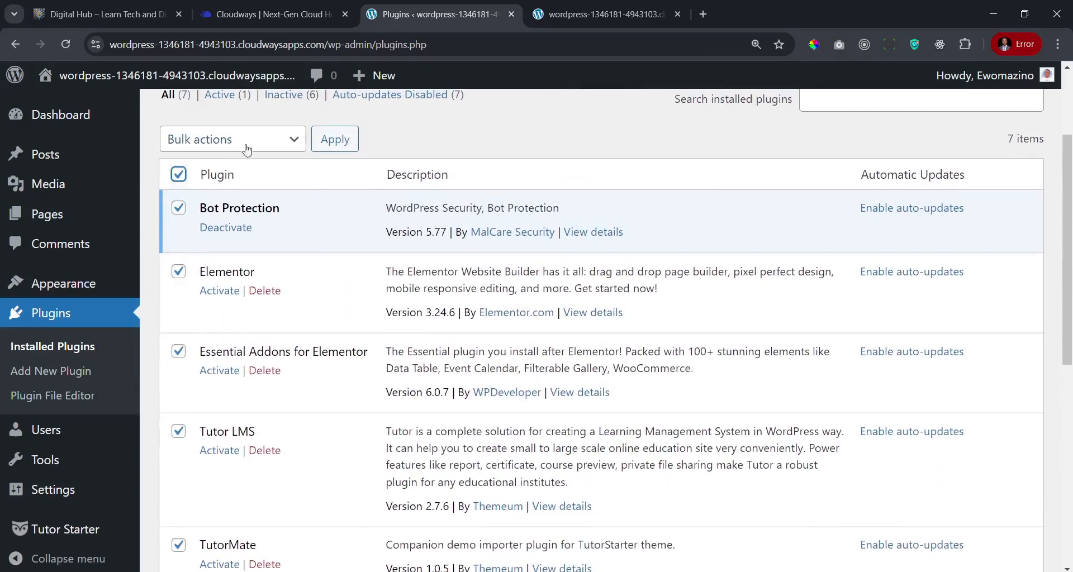
click(240, 139)
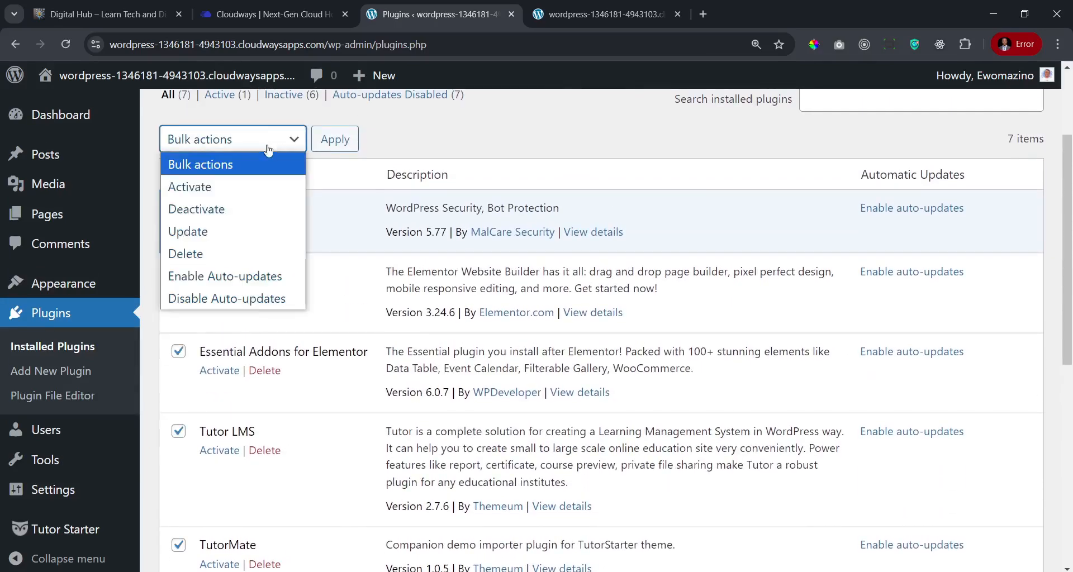
click(232, 192)
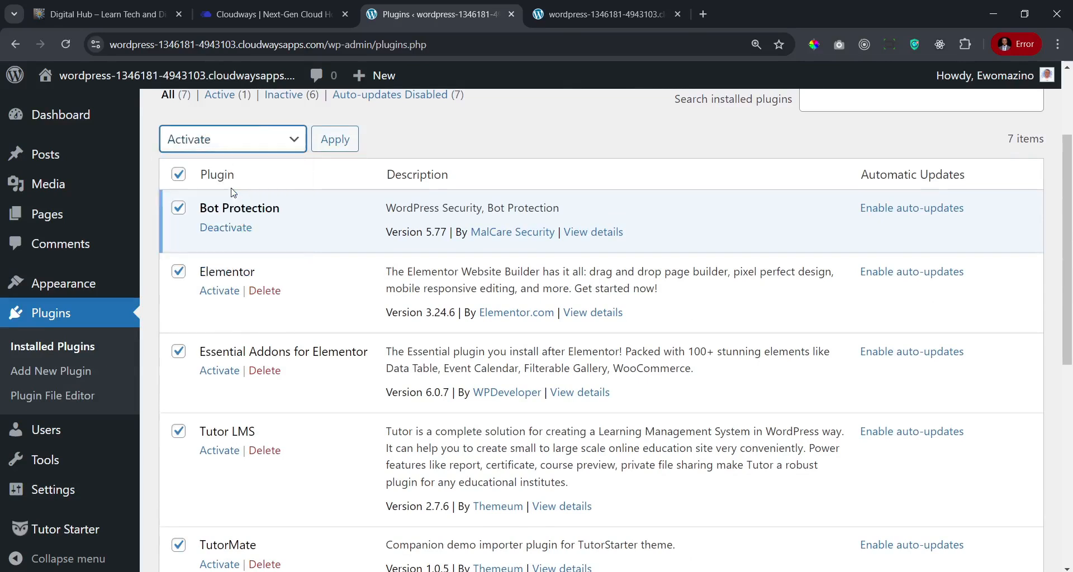
click(335, 139)
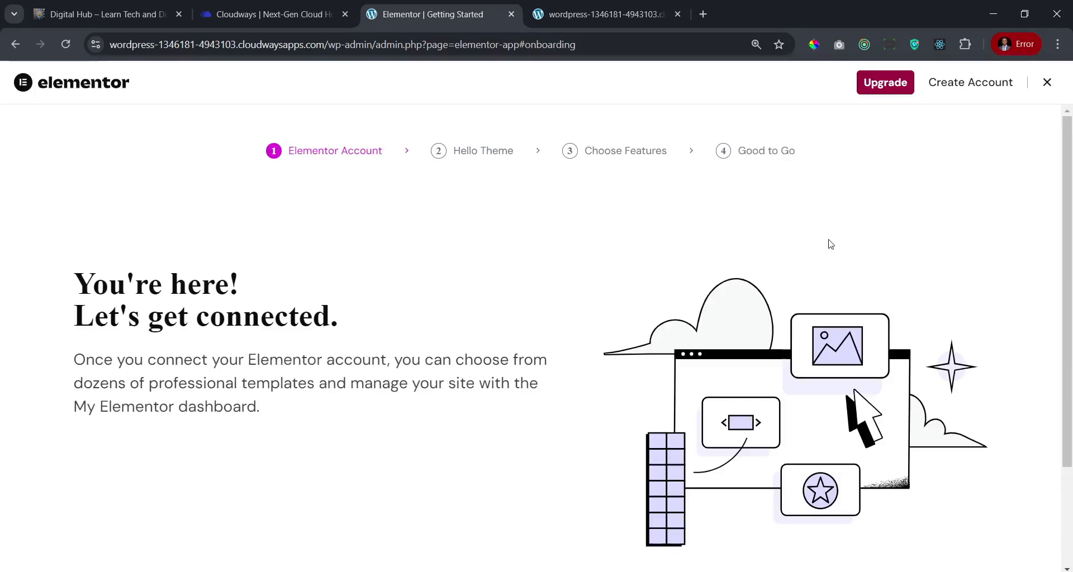
Exit Elementor's getting-started setup and hide the Elementor Overview box from the dashboard
click(1047, 86)
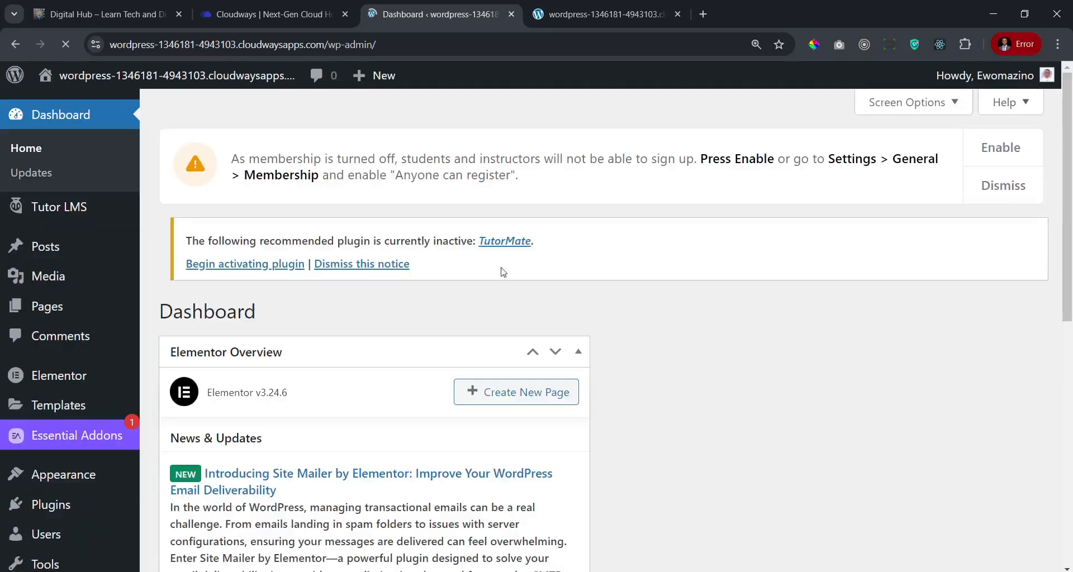
click(944, 106)
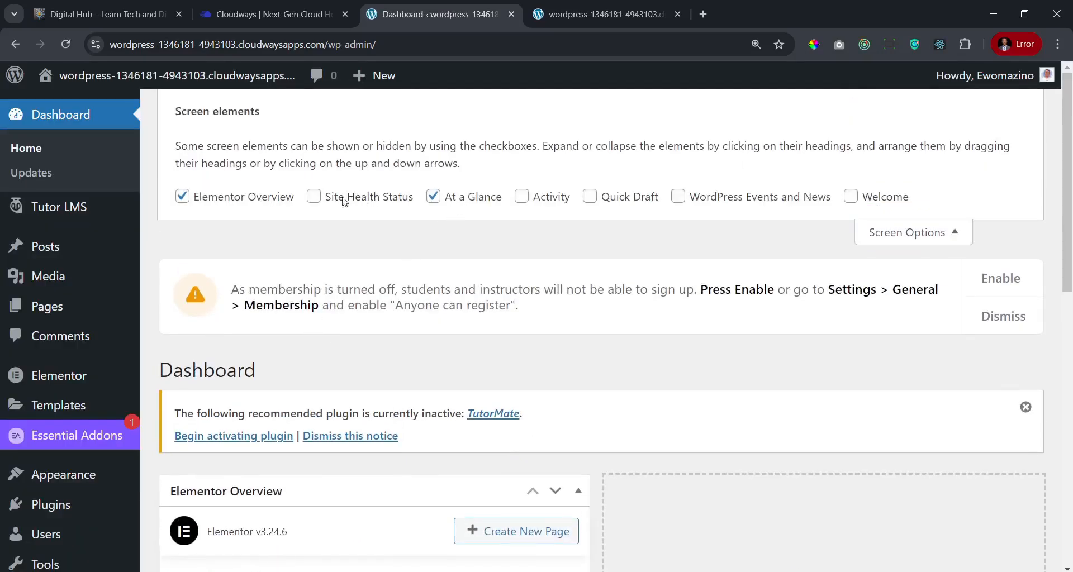
click(222, 198)
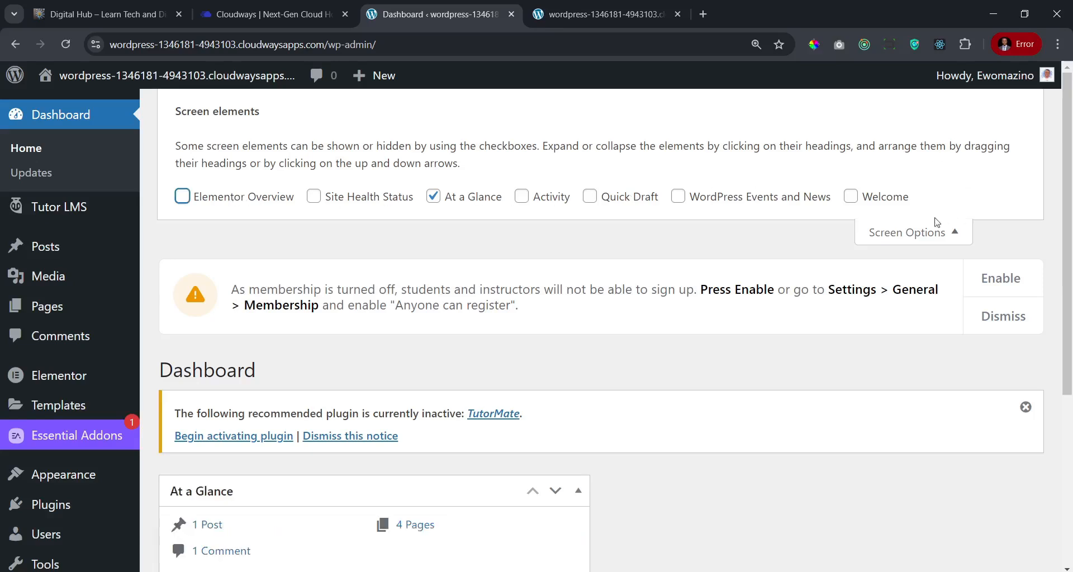
click(922, 233)
In Installed Plugins, activate TutorMate and then WooCommerce
mouse_move(58, 502)
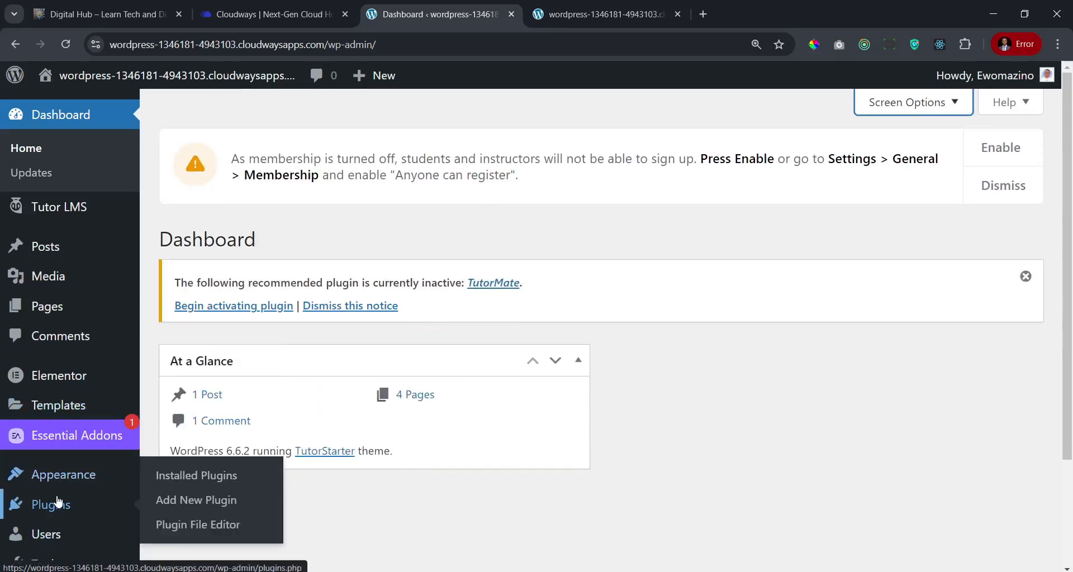
click(211, 481)
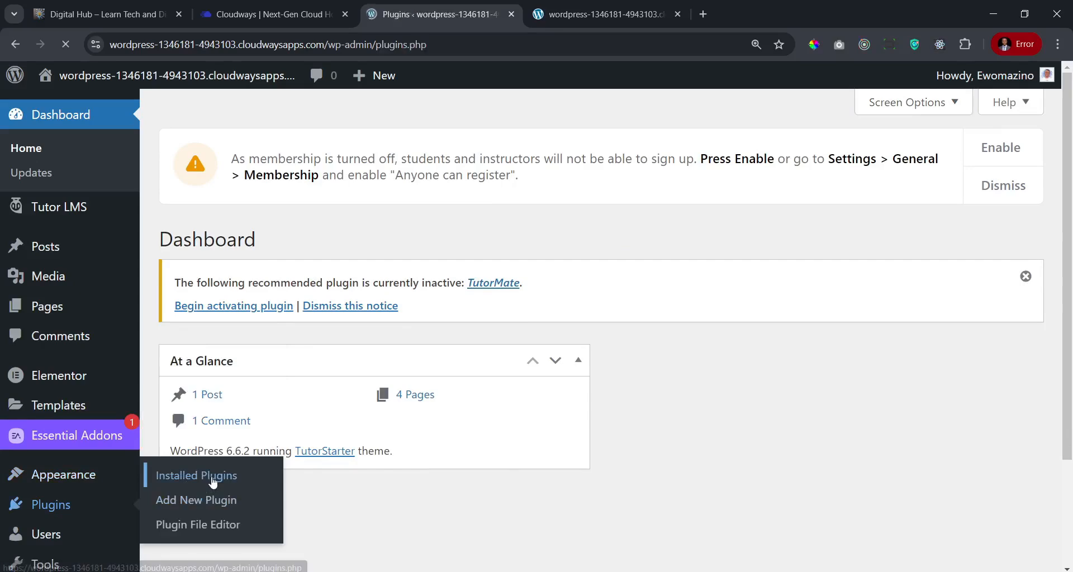
scroll(487, 372, down, 7)
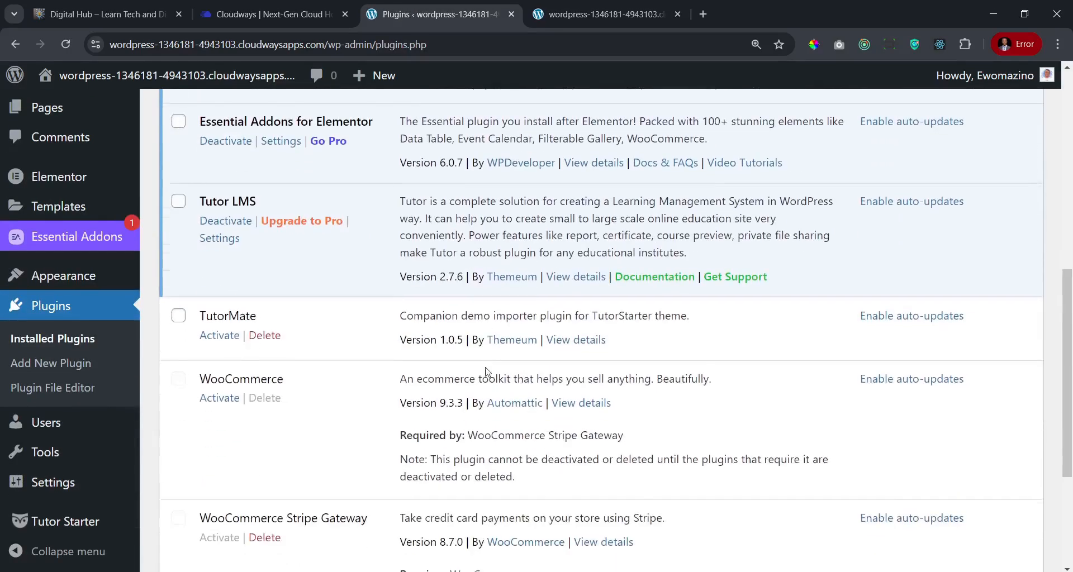
scroll(211, 353, down, 1)
scroll(190, 268, down, 3)
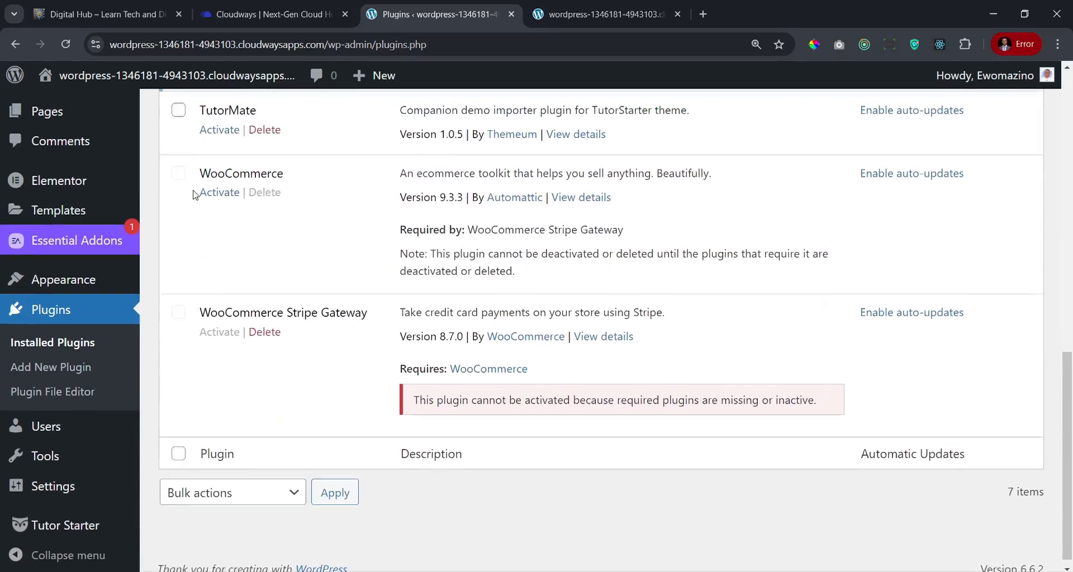
scroll(194, 194, up, 1)
click(178, 176)
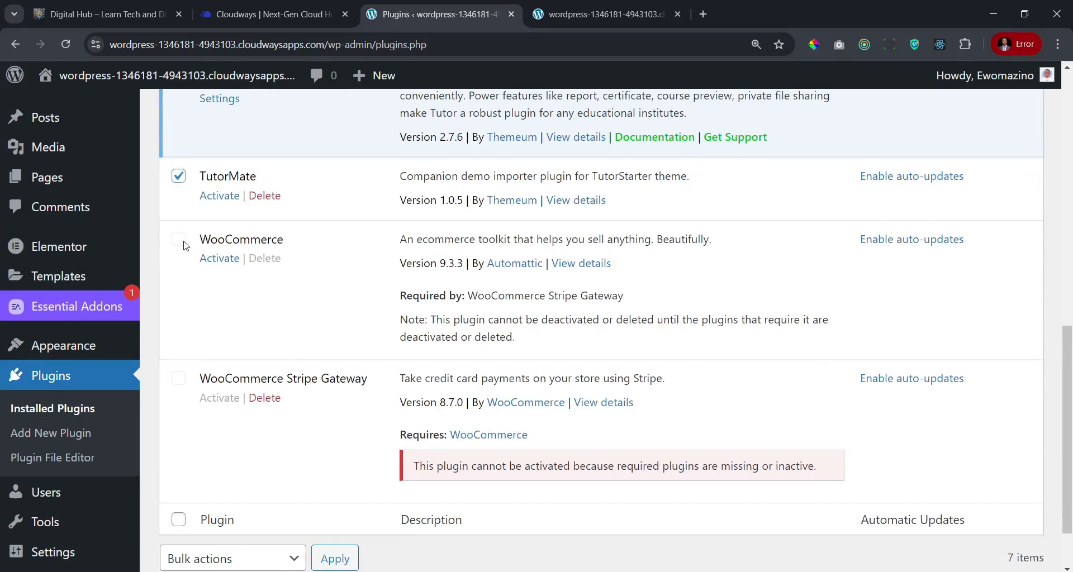
click(227, 197)
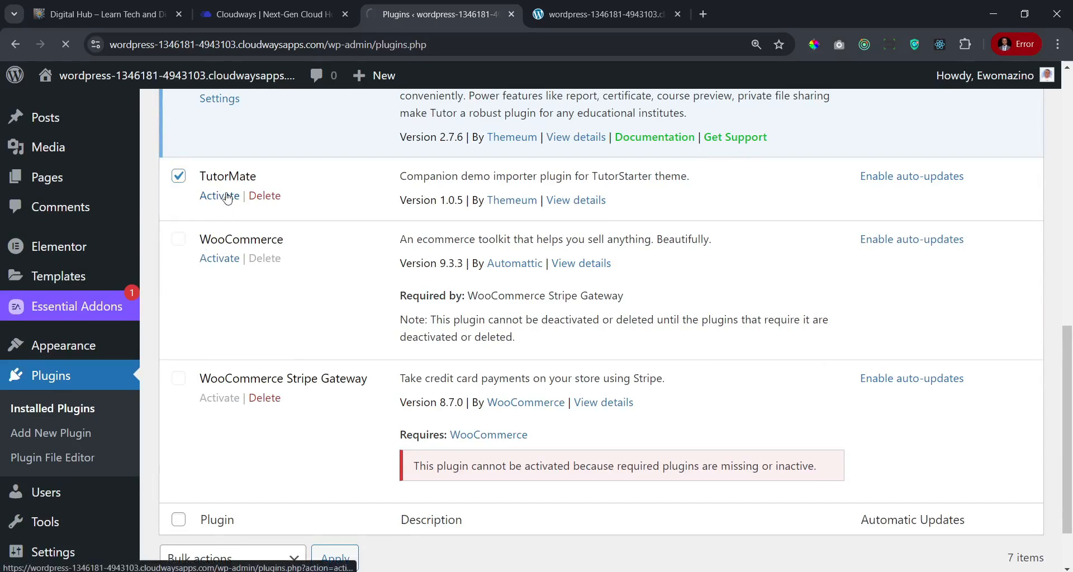
scroll(370, 301, down, 8)
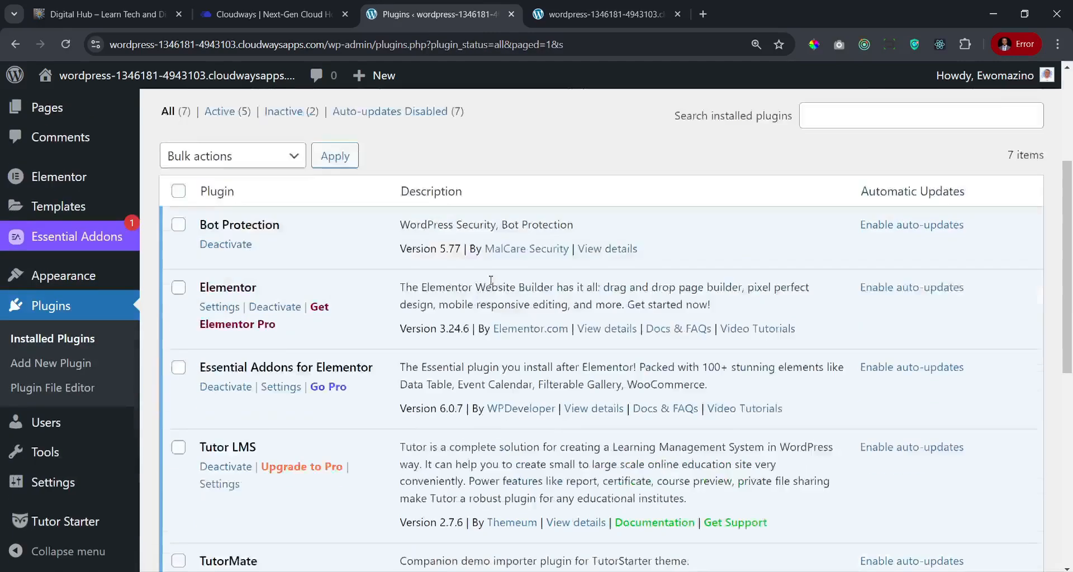
click(211, 372)
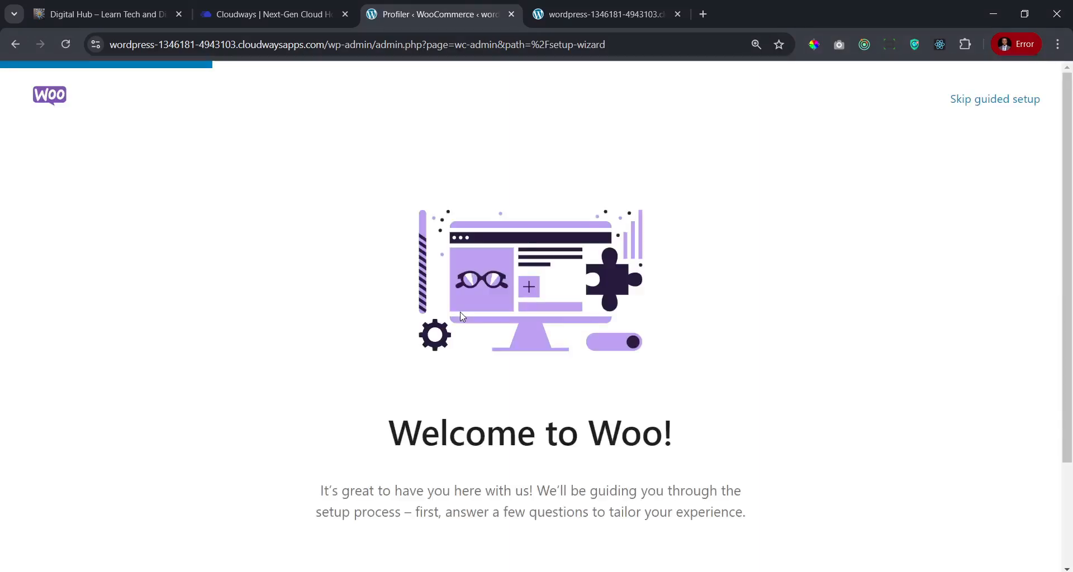
Skip Woo's guided setup, set the business location to Nigeria — Abuja, and go to the store
click(969, 105)
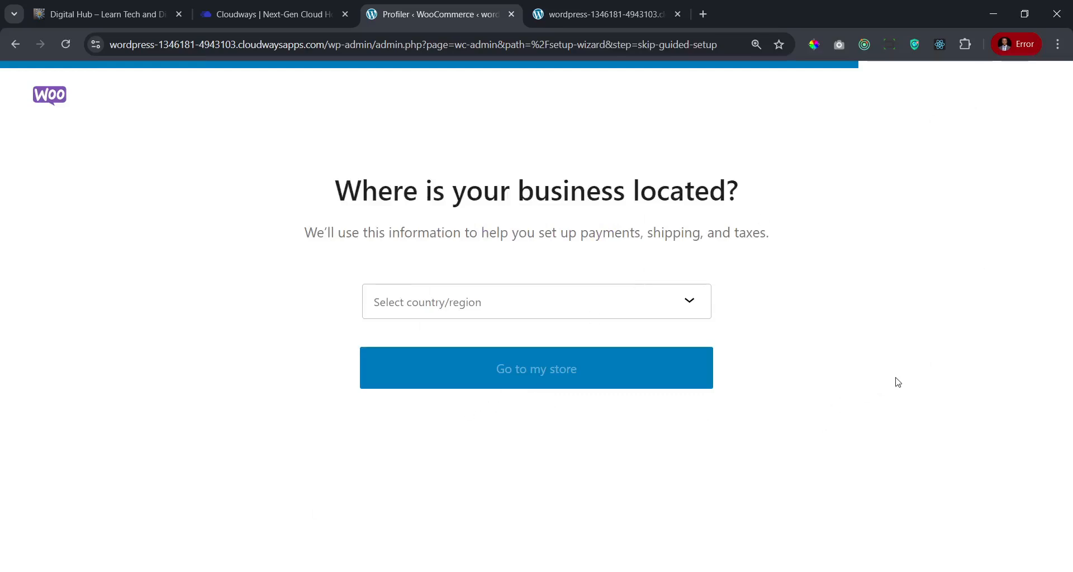
click(660, 309)
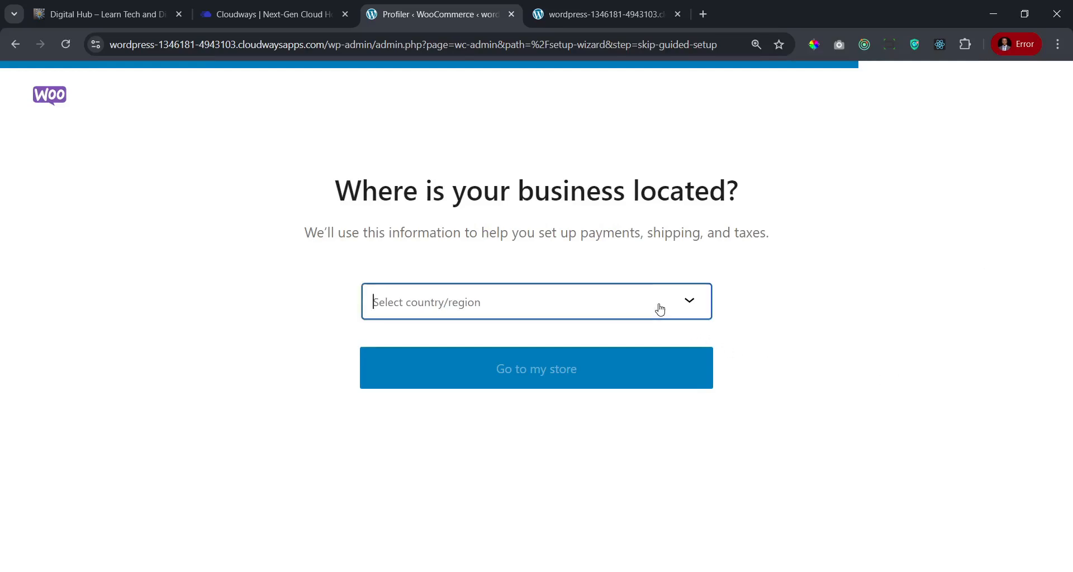
click(513, 302)
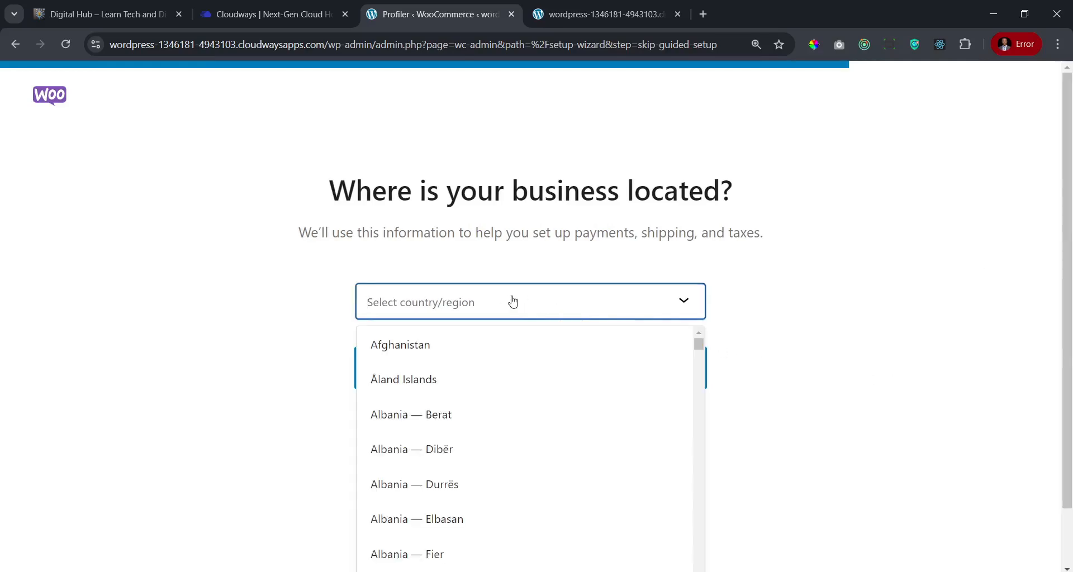
text(niger)
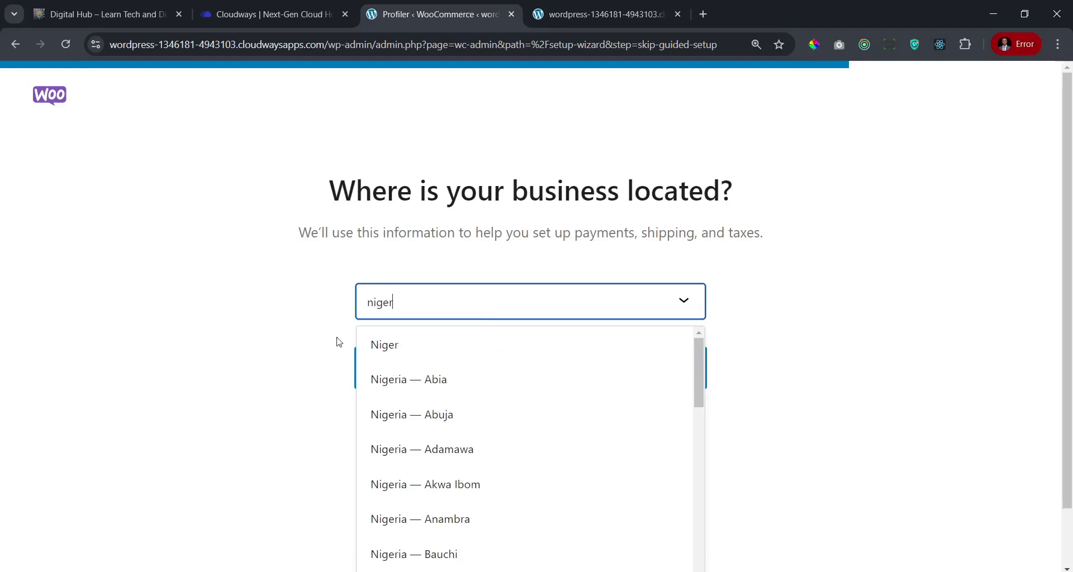
click(406, 416)
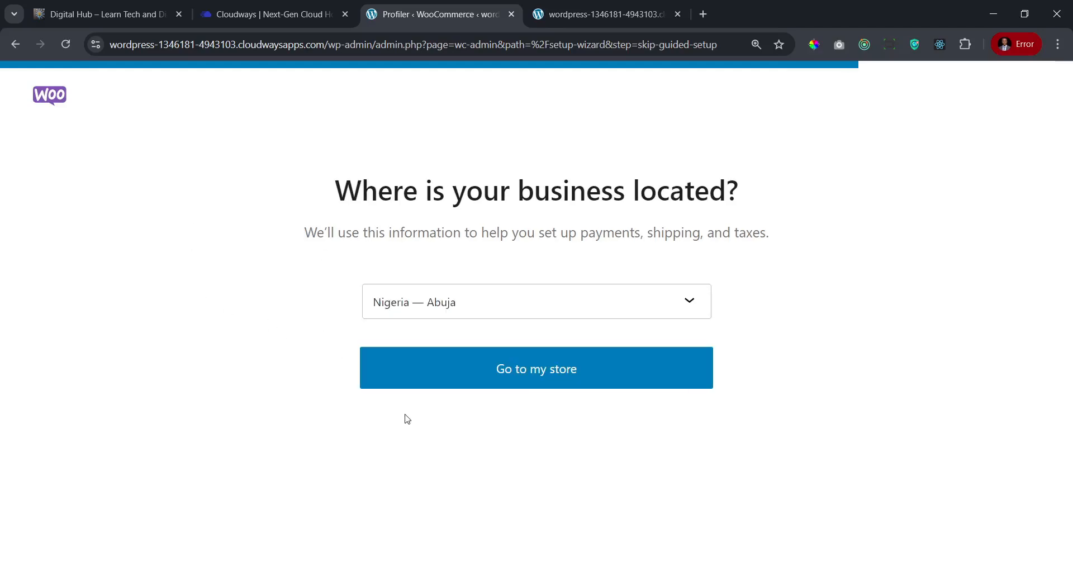
click(539, 384)
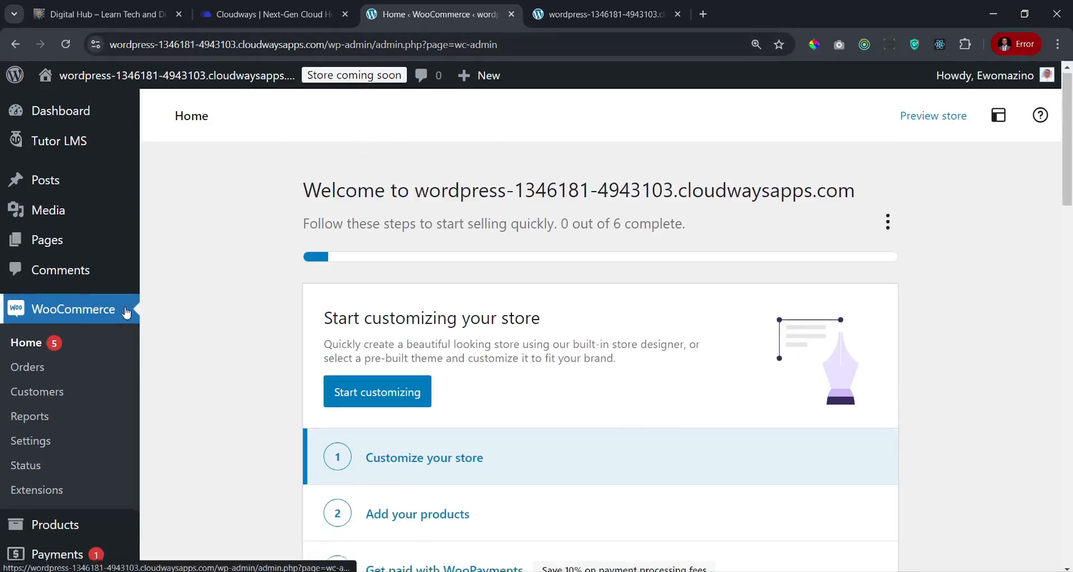
Open Installed Plugins and confirm all 7 plugins are now active
scroll(62, 358, down, 2)
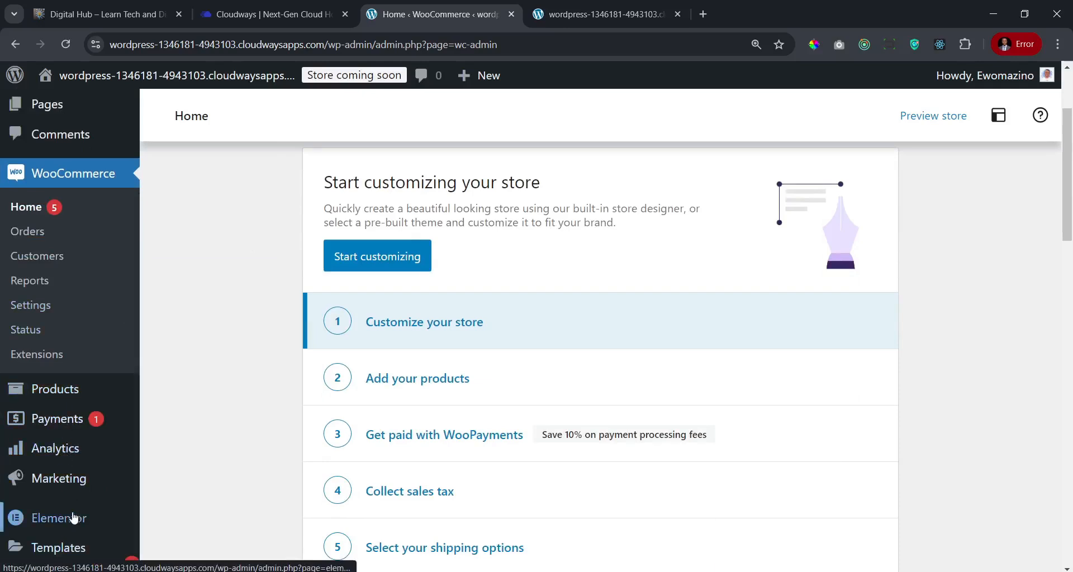
scroll(39, 492, down, 3)
mouse_move(53, 437)
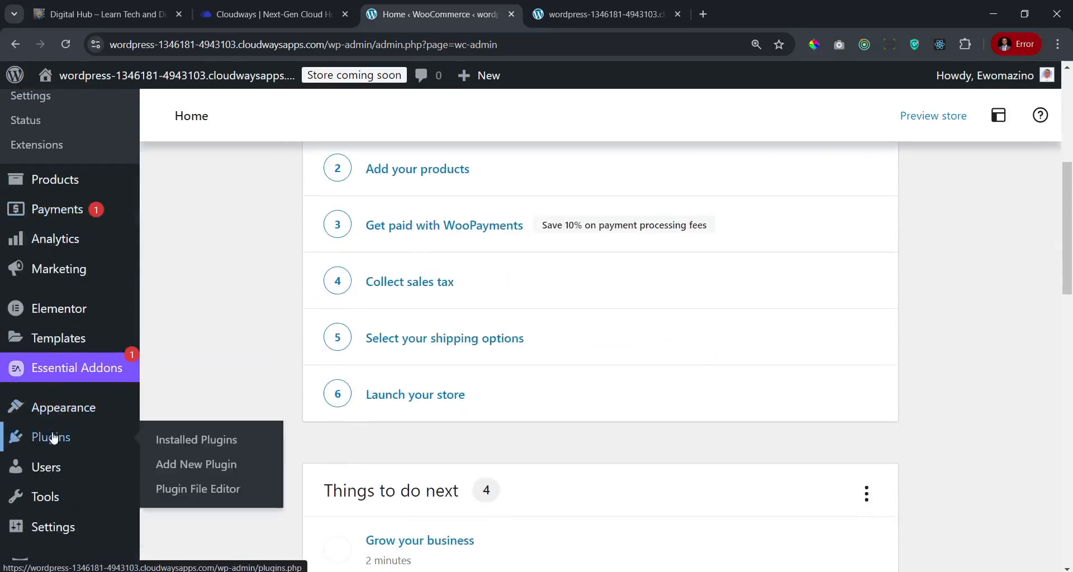
click(204, 446)
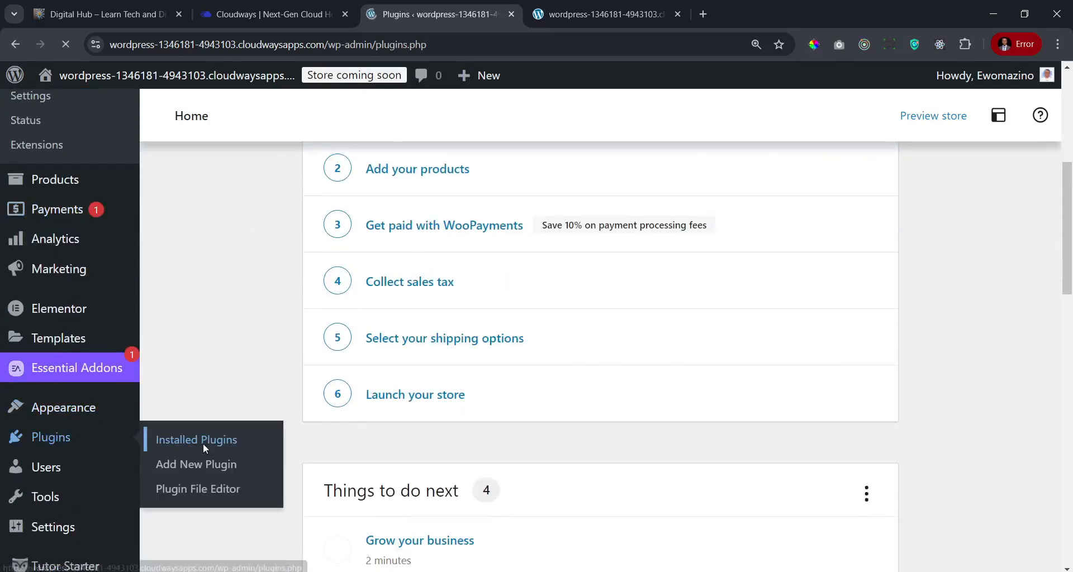
scroll(297, 412, down, 10)
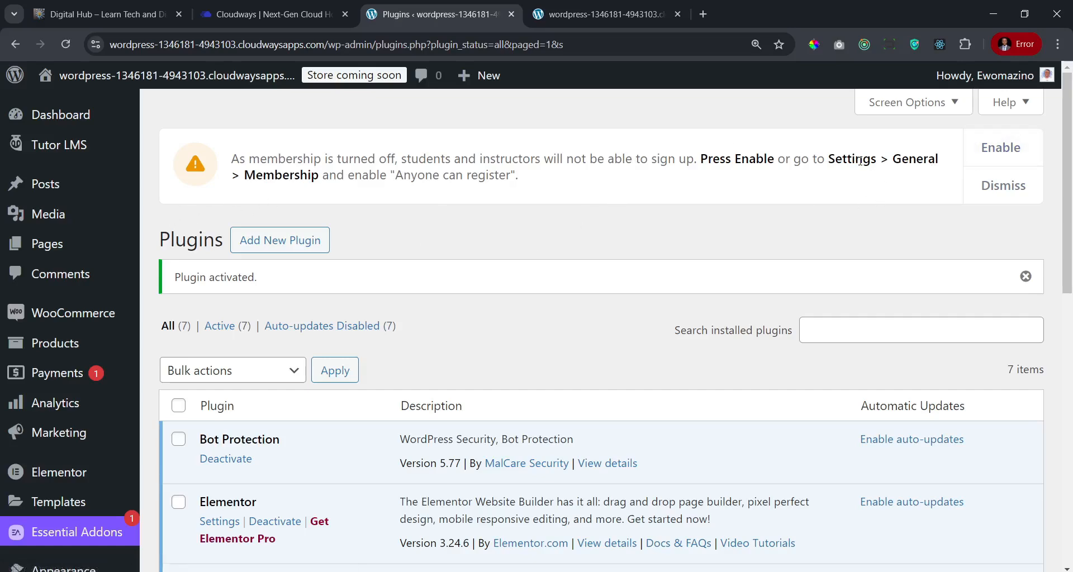
scroll(157, 309, down, 5)
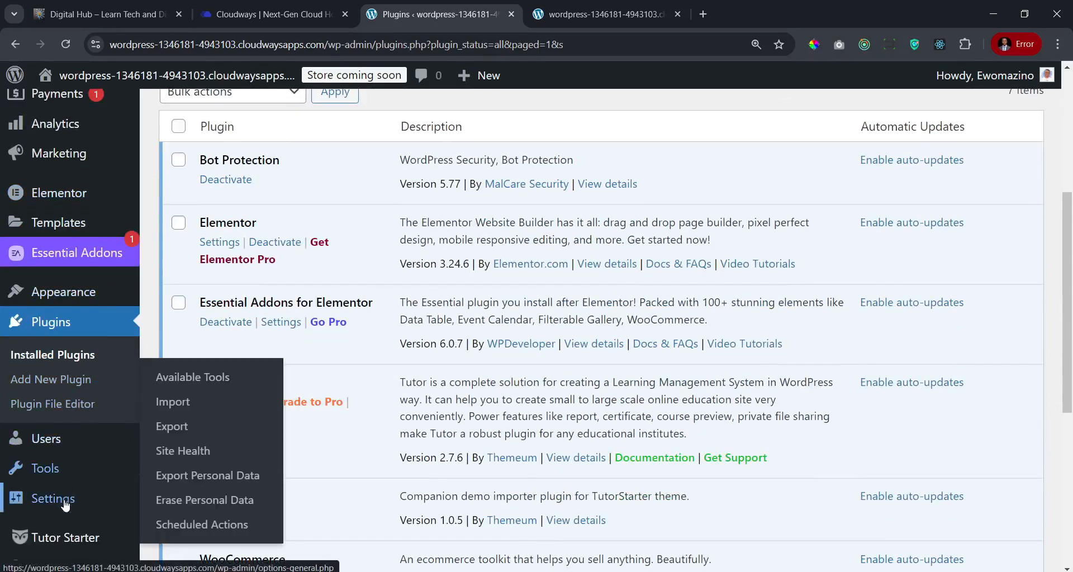
In General Settings, replace the site title with 'Digital Hub'
mouse_move(66, 505)
click(187, 383)
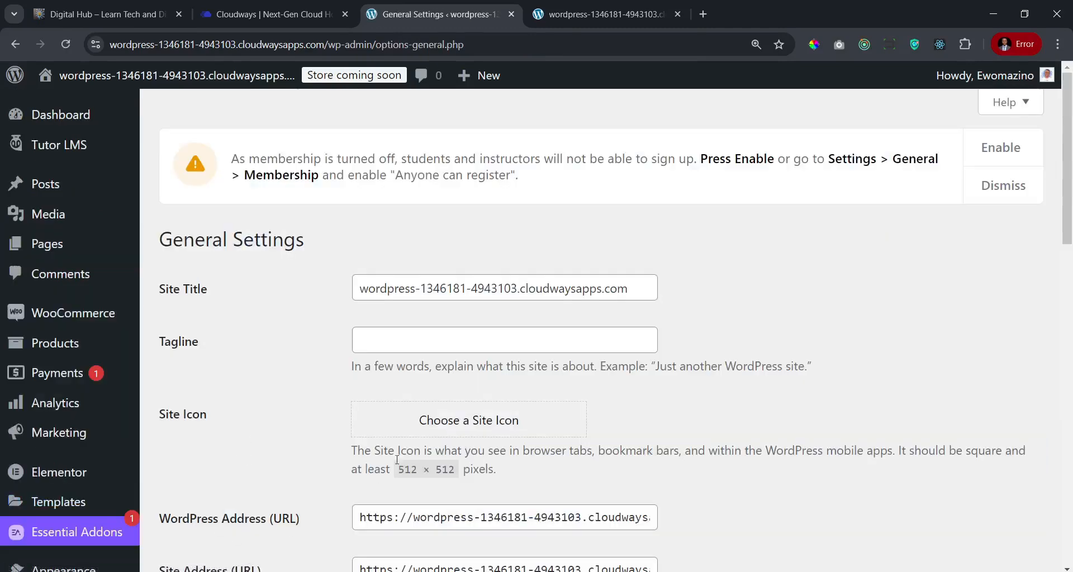
drag(649, 285, 317, 294)
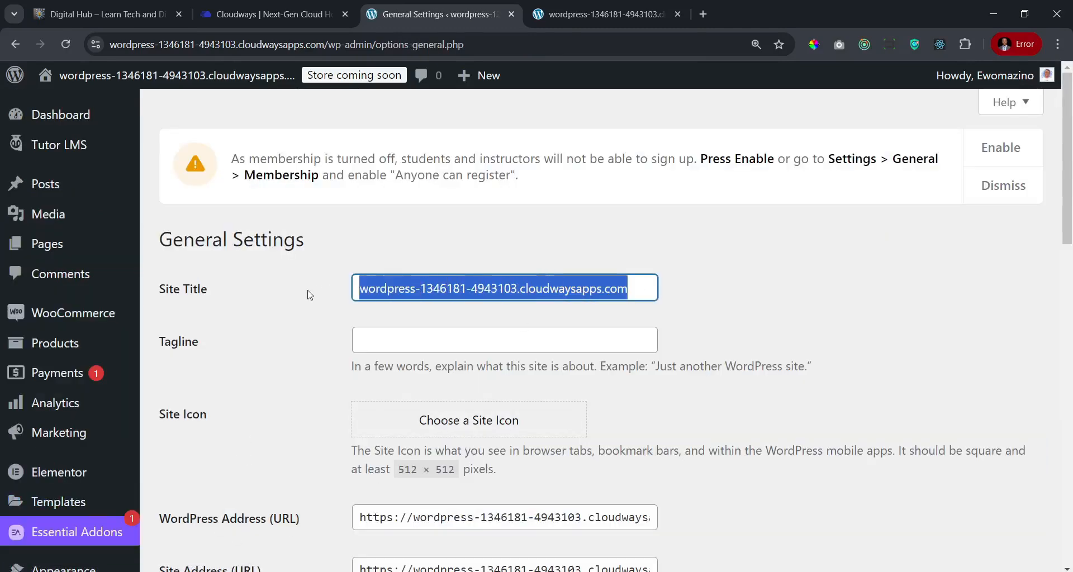
key(BackSpace)
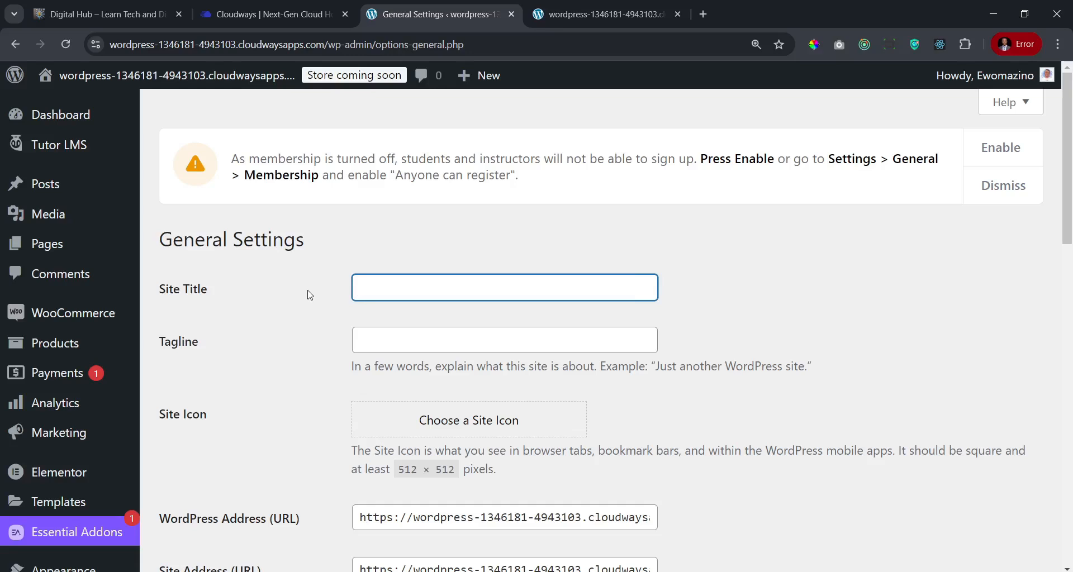
text(Digita)
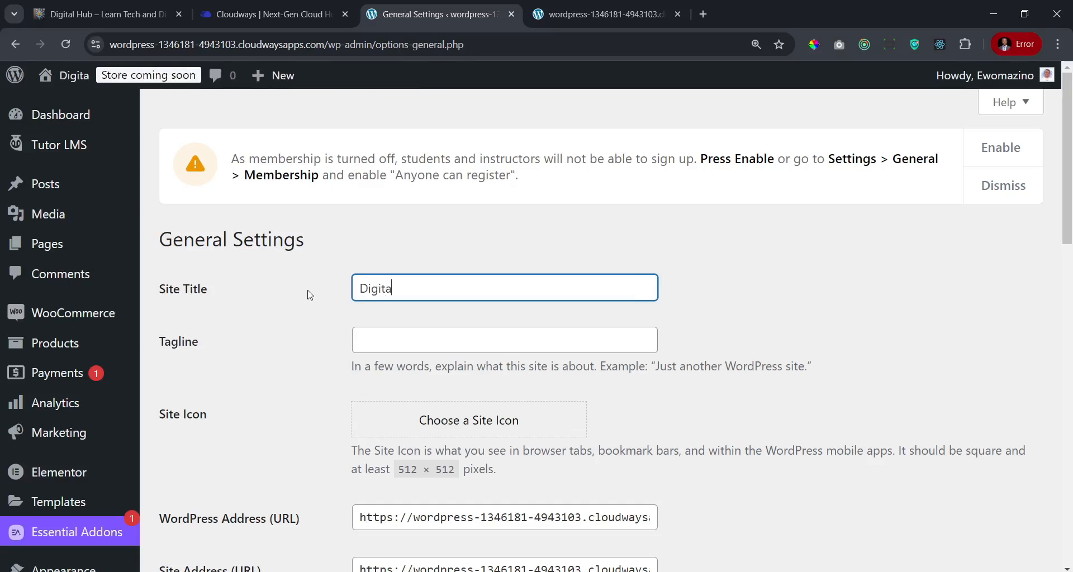
text(l Hub)
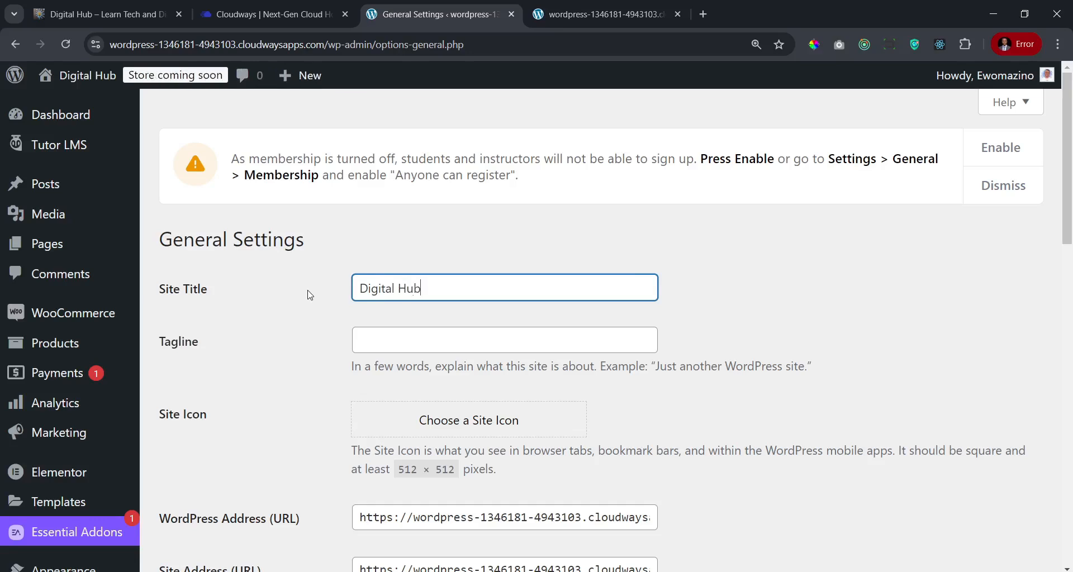
Enter the tagline 'For Online Courses and Digiital Products' and save the settings
click(401, 333)
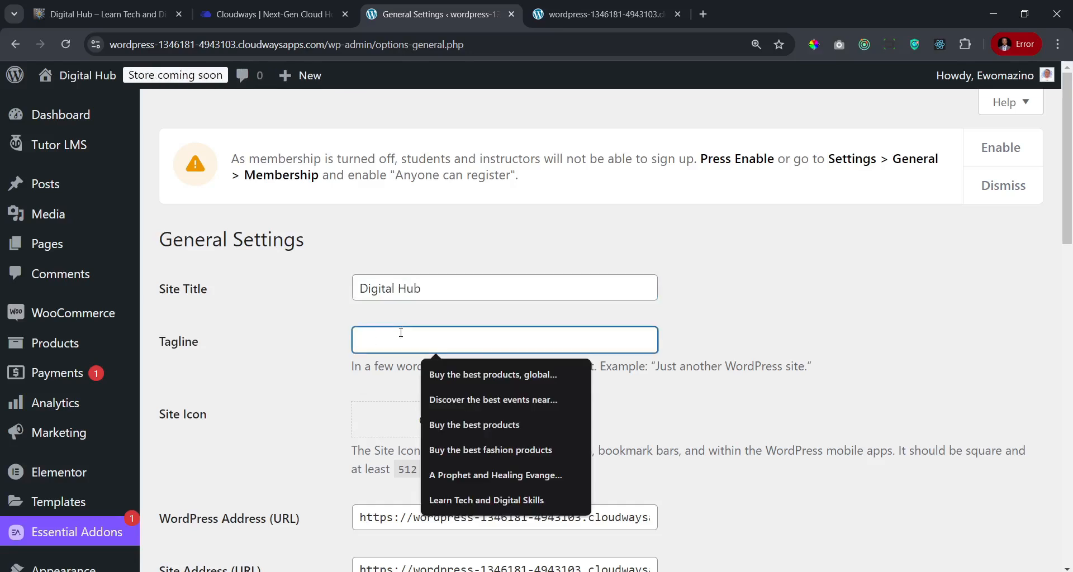
text(For)
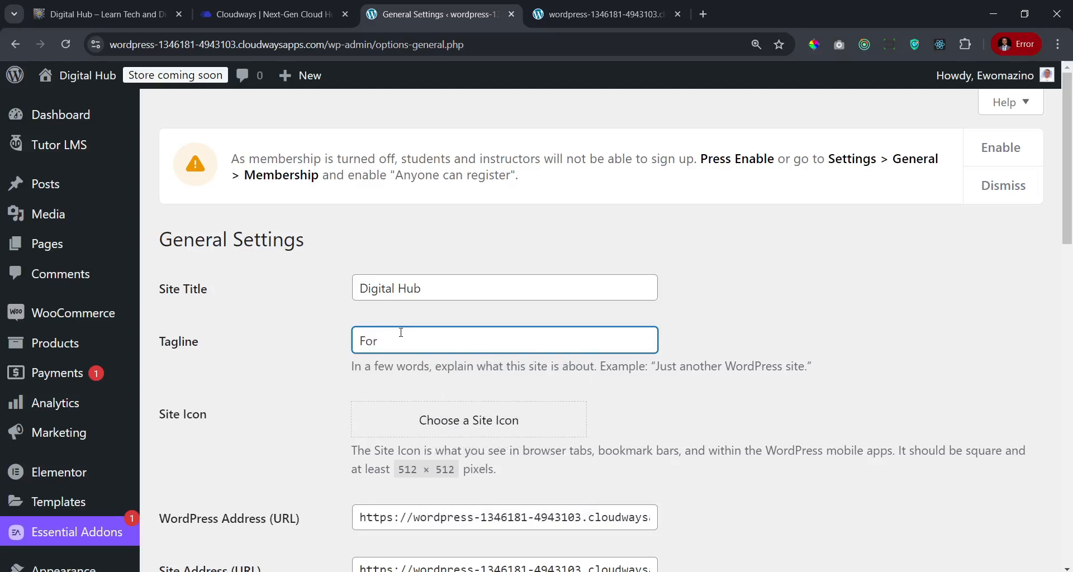
text( Online Courses and DDigiital)
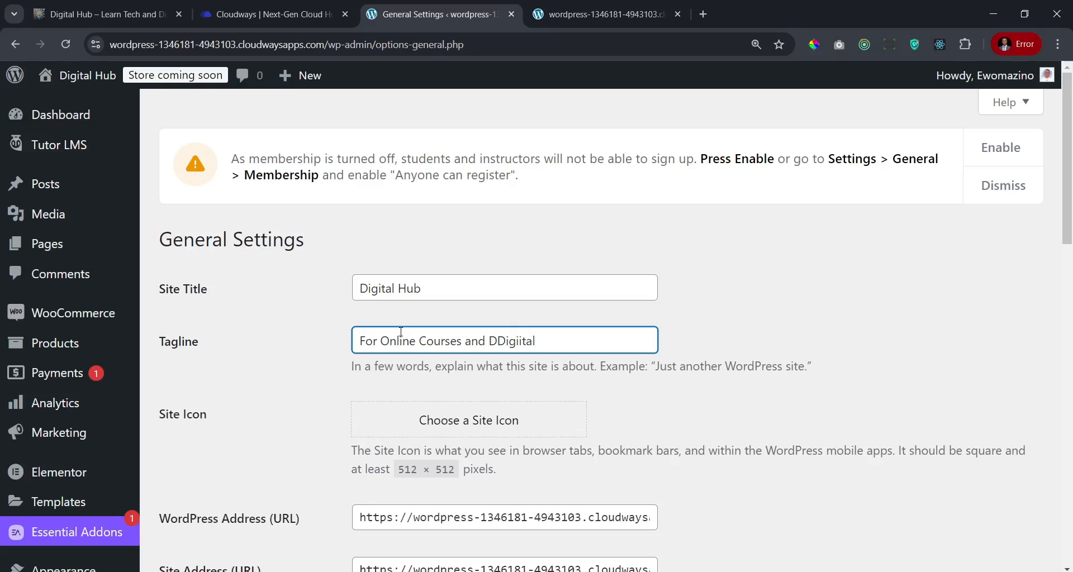
text(uct)
key(BackSpace)
scroll(794, 268, down, 2)
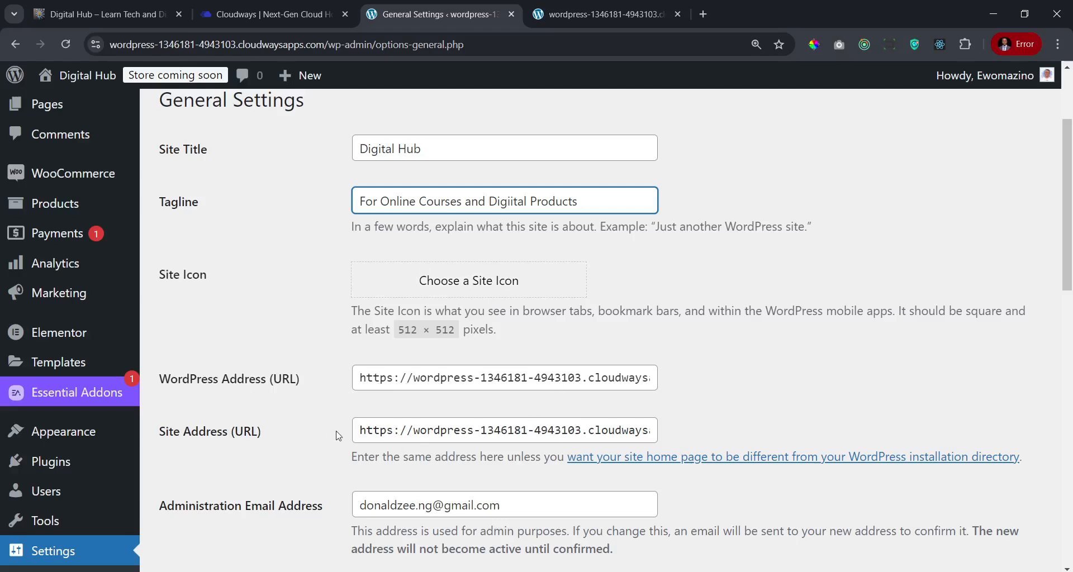
scroll(486, 429, down, 10)
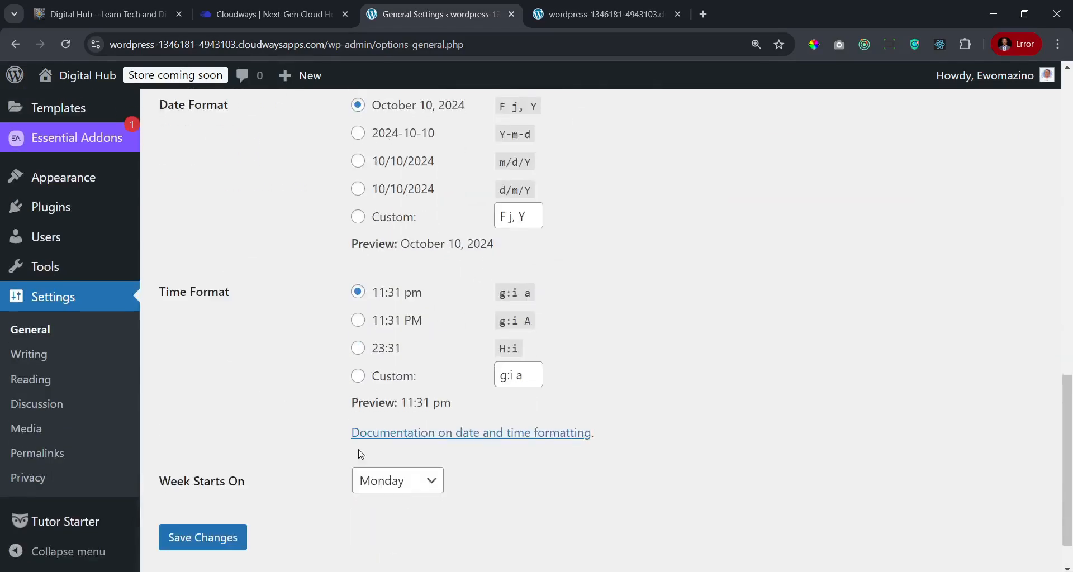
scroll(321, 422, up, 6)
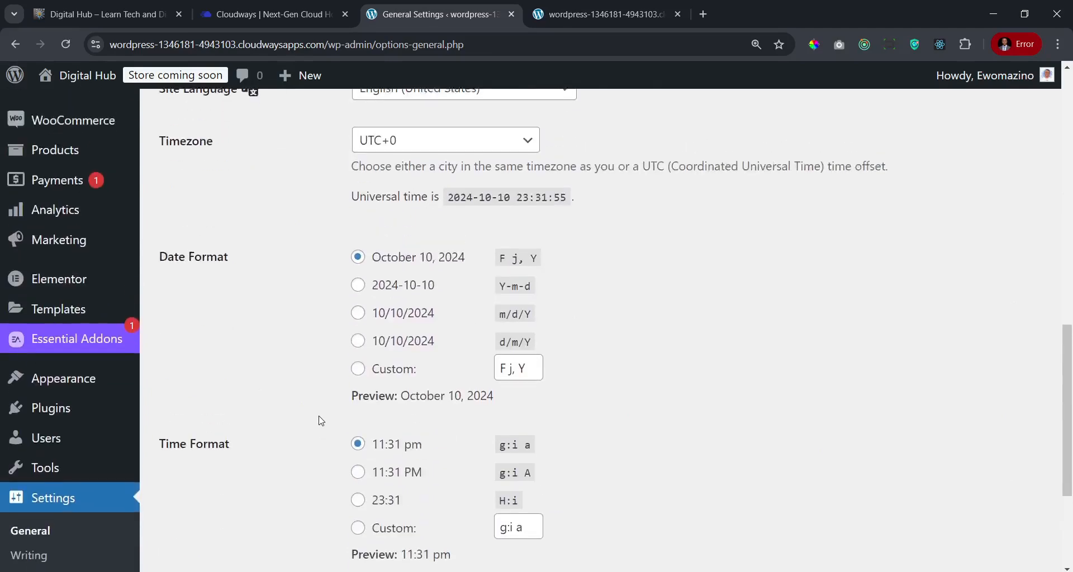
scroll(320, 422, down, 3)
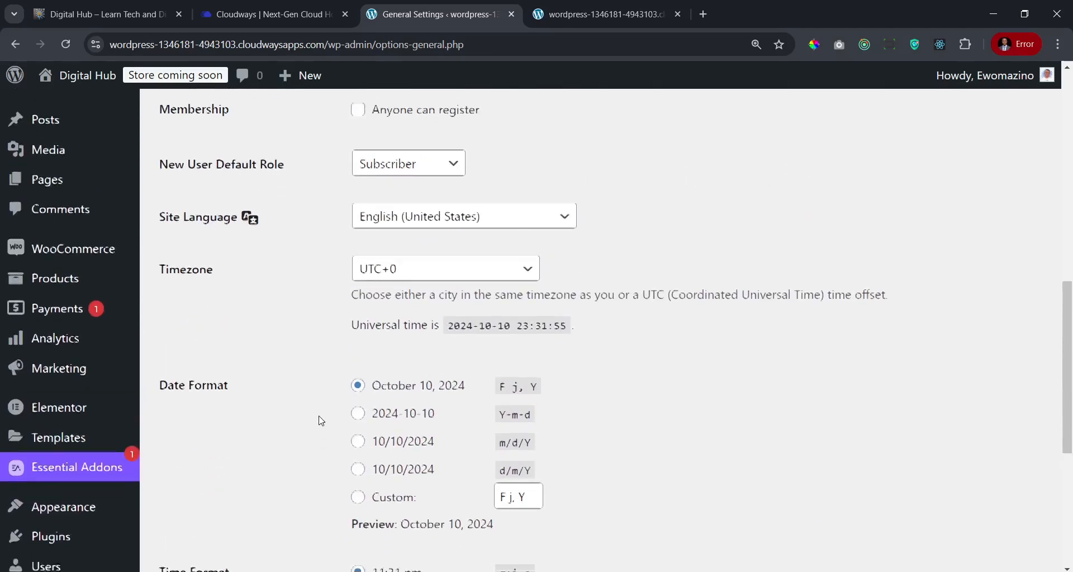
scroll(321, 421, down, 2)
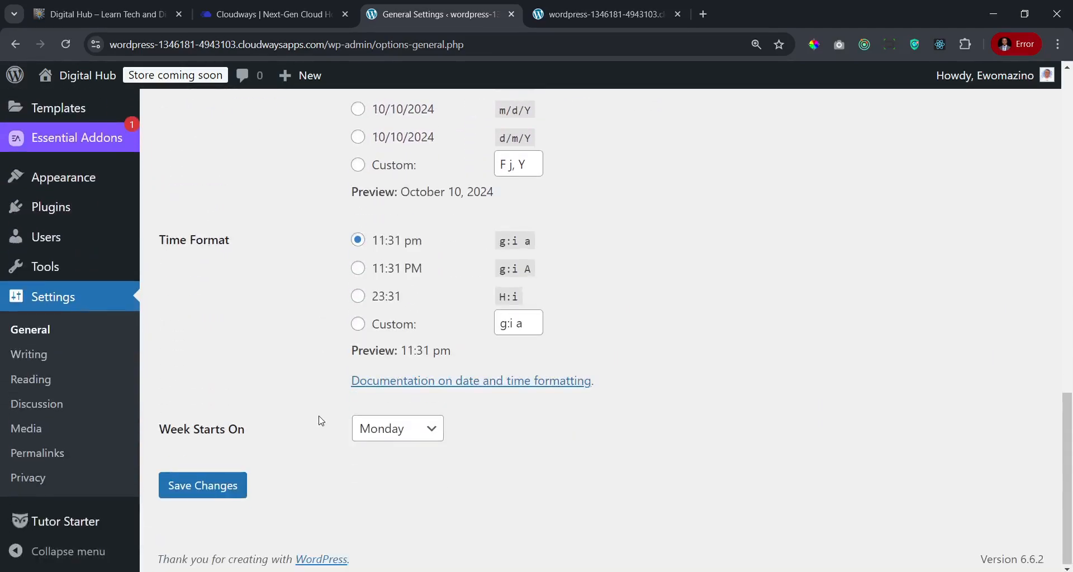
click(211, 486)
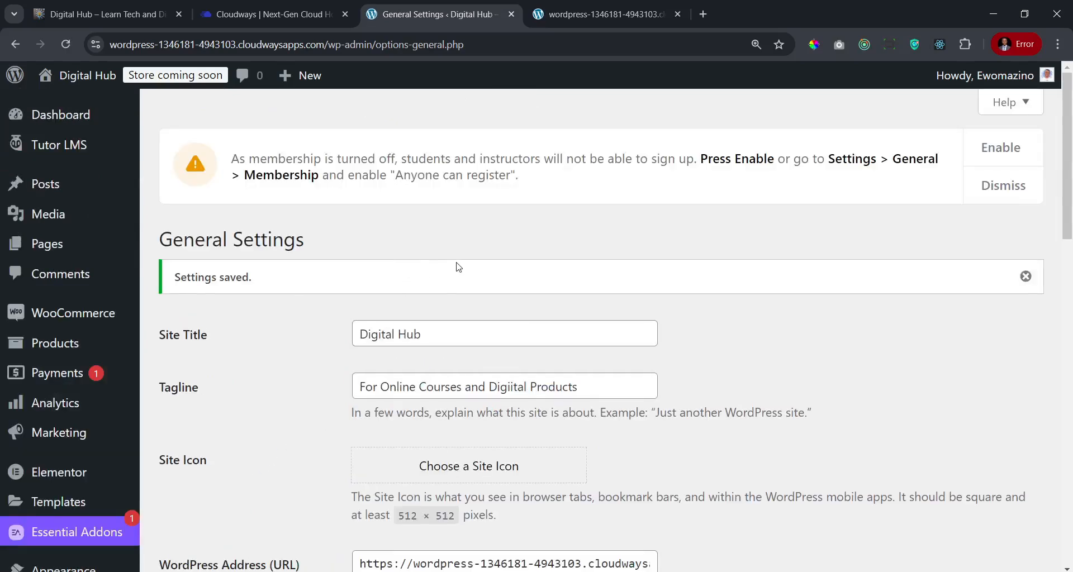
Enable 'Anyone can register' under Membership and save the General Settings
scroll(435, 241, down, 5)
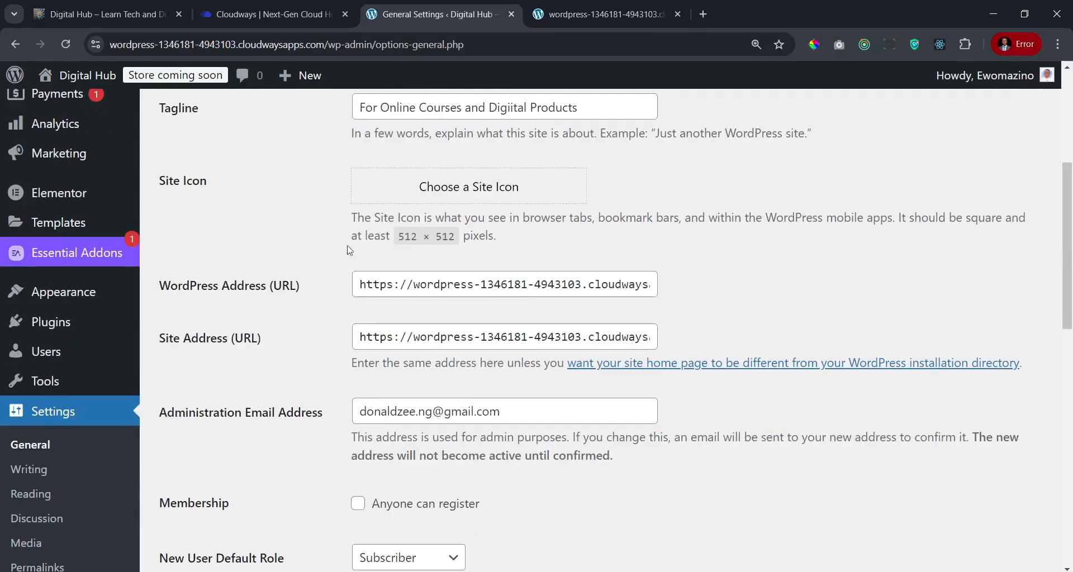
click(33, 447)
scroll(402, 229, down, 8)
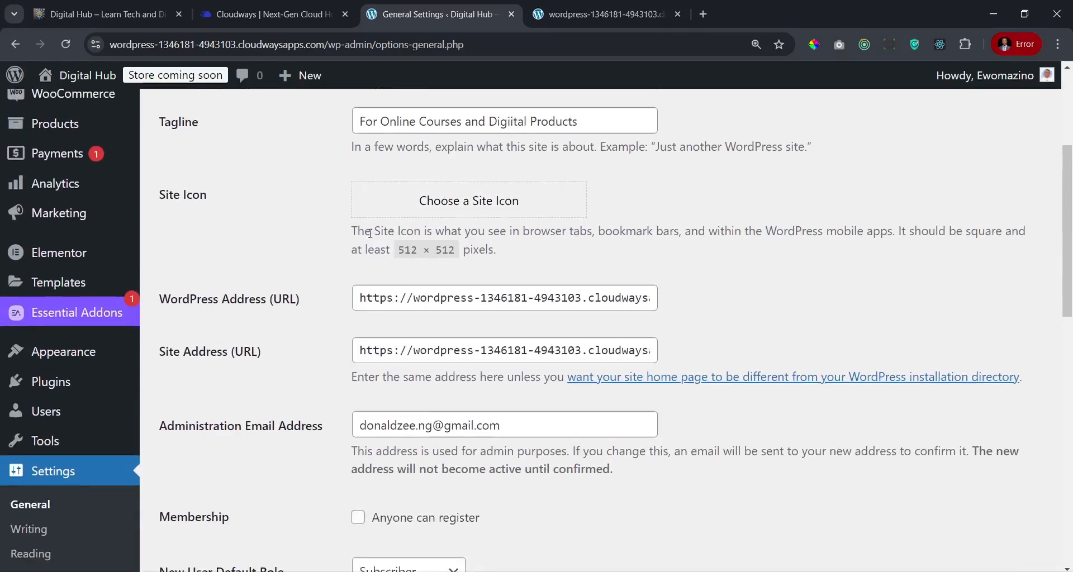
scroll(360, 246, down, 1)
drag(177, 248, 221, 249)
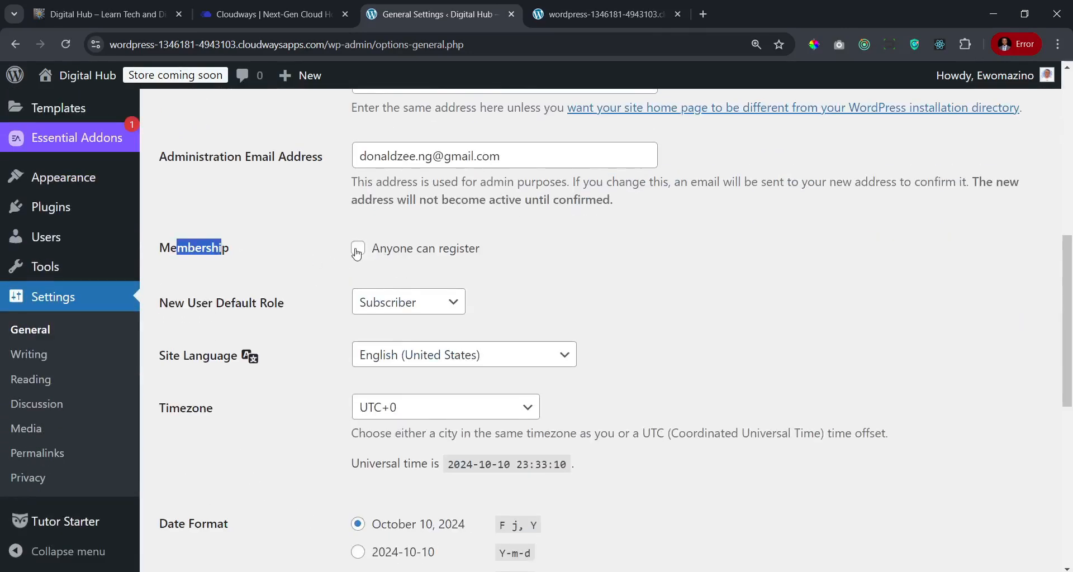
click(357, 249)
scroll(673, 273, down, 8)
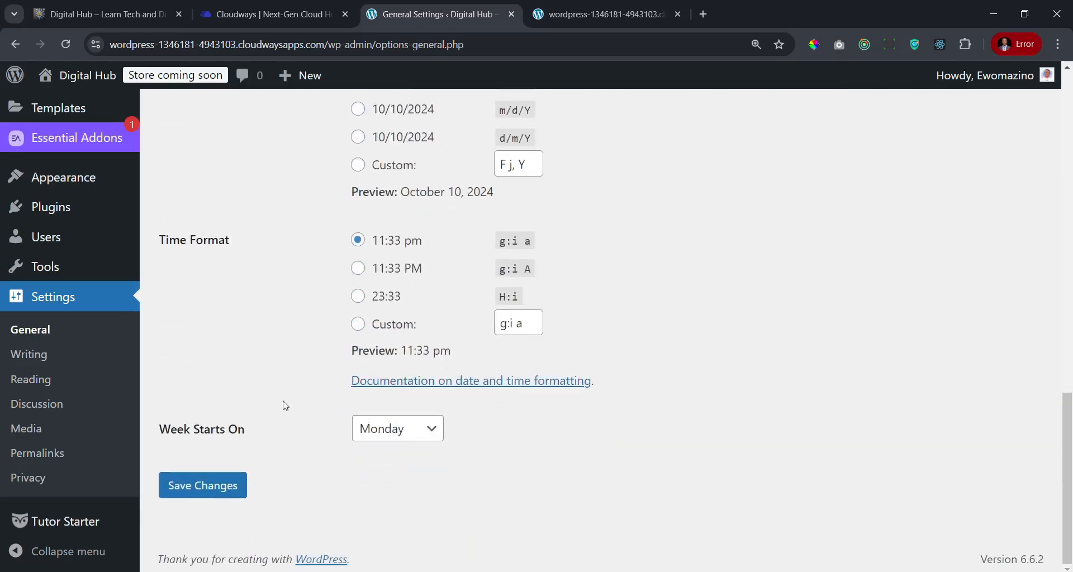
click(219, 491)
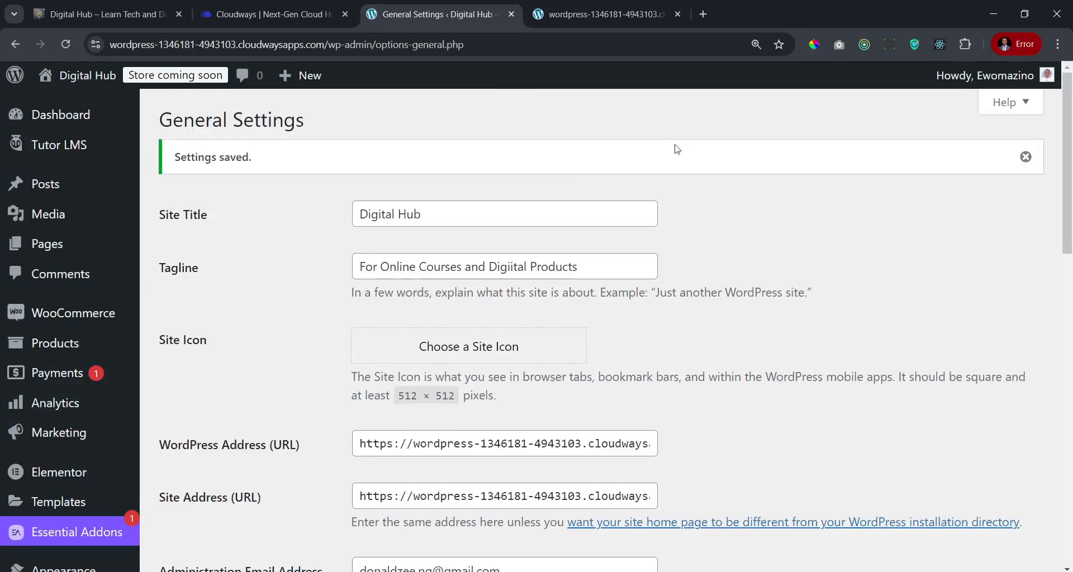
Go to the Dashboard home, then open the All Pages list
mouse_move(62, 114)
click(168, 116)
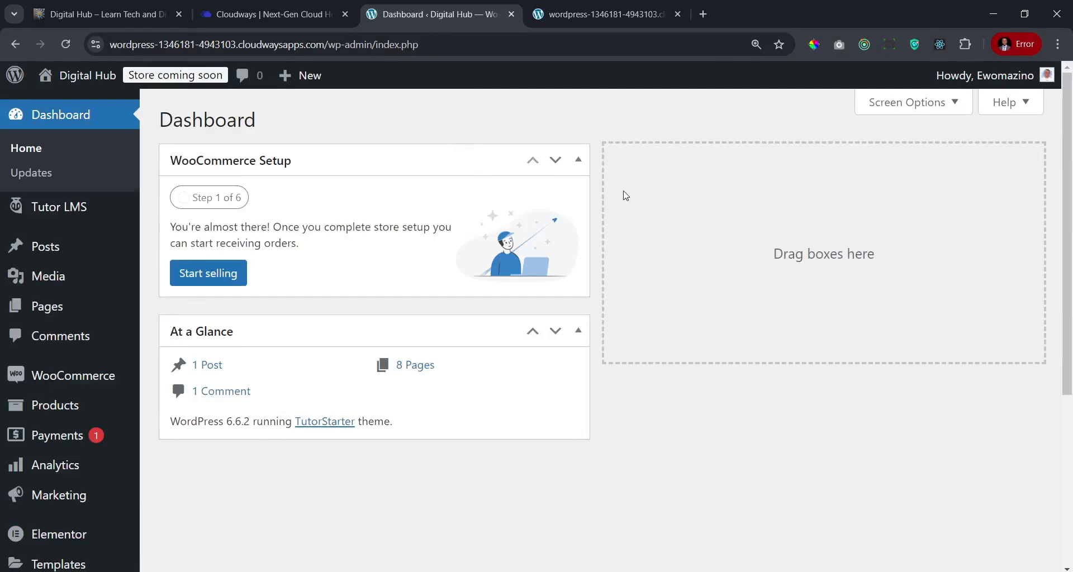
mouse_move(112, 207)
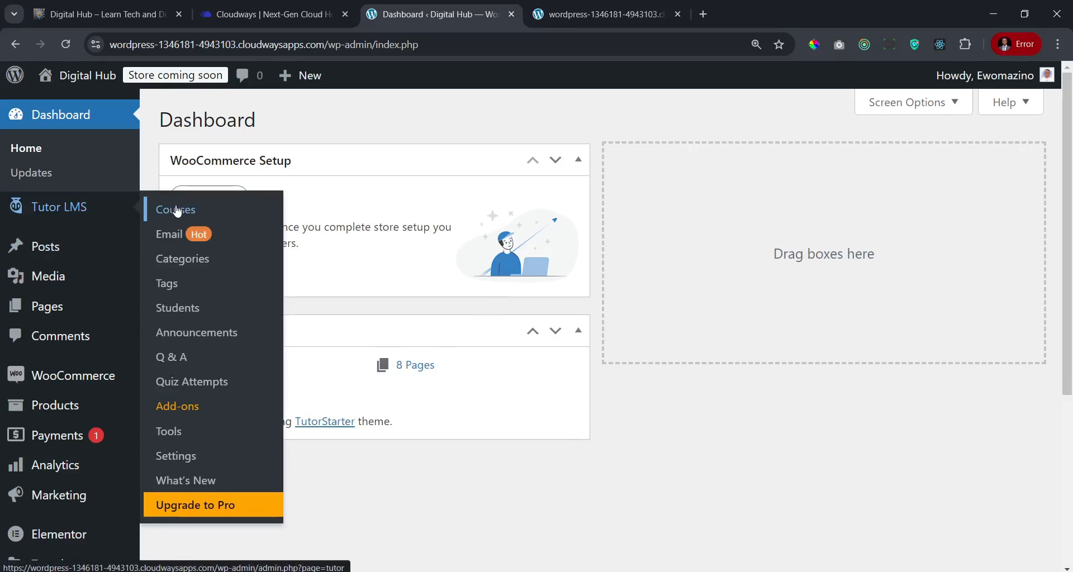
mouse_move(59, 308)
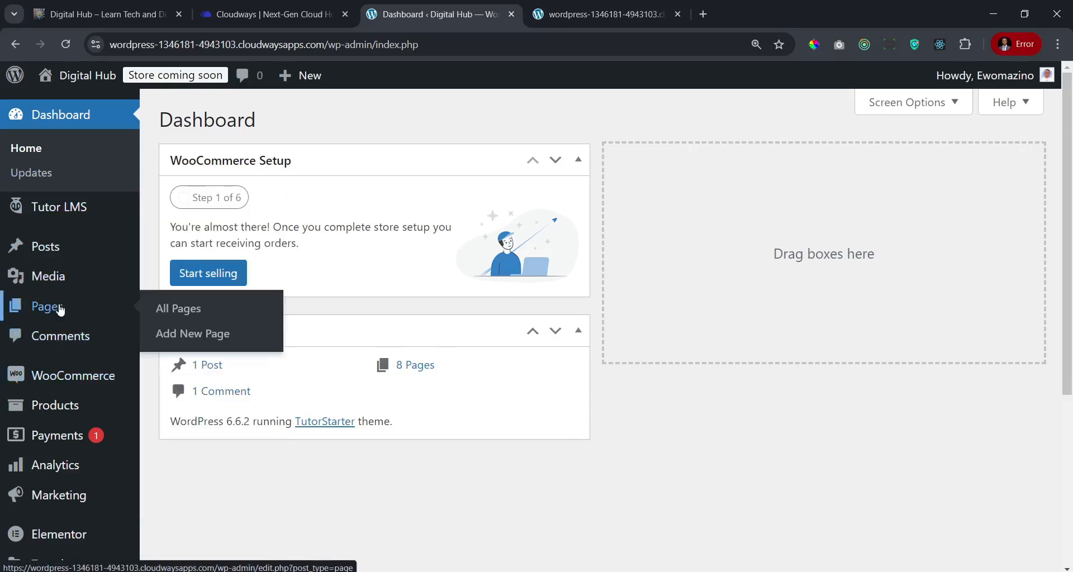
click(177, 310)
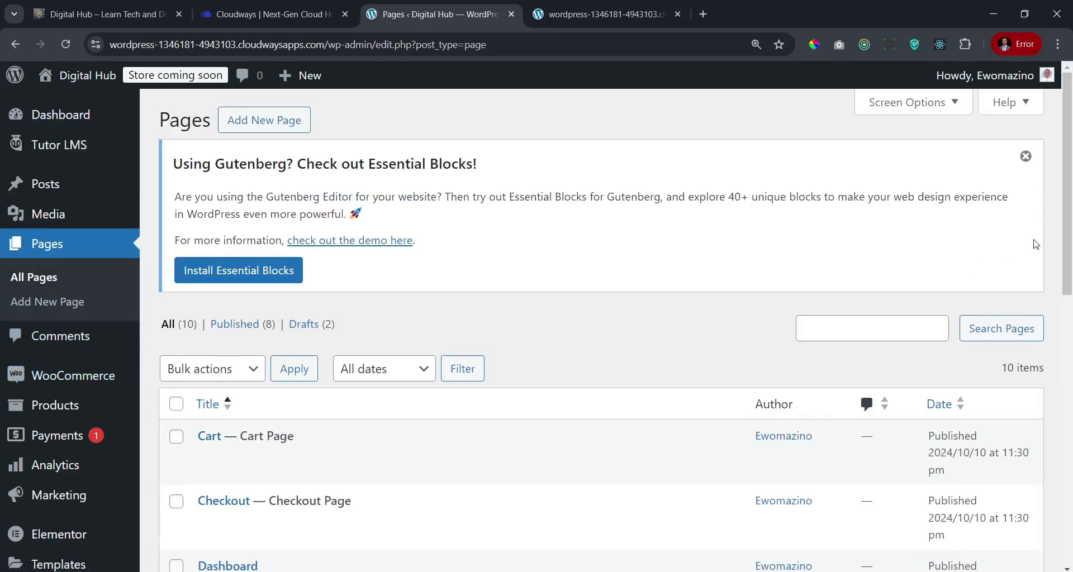
Dismiss the Essential Blocks promotion notice and look over the 10 listed pages
click(1027, 160)
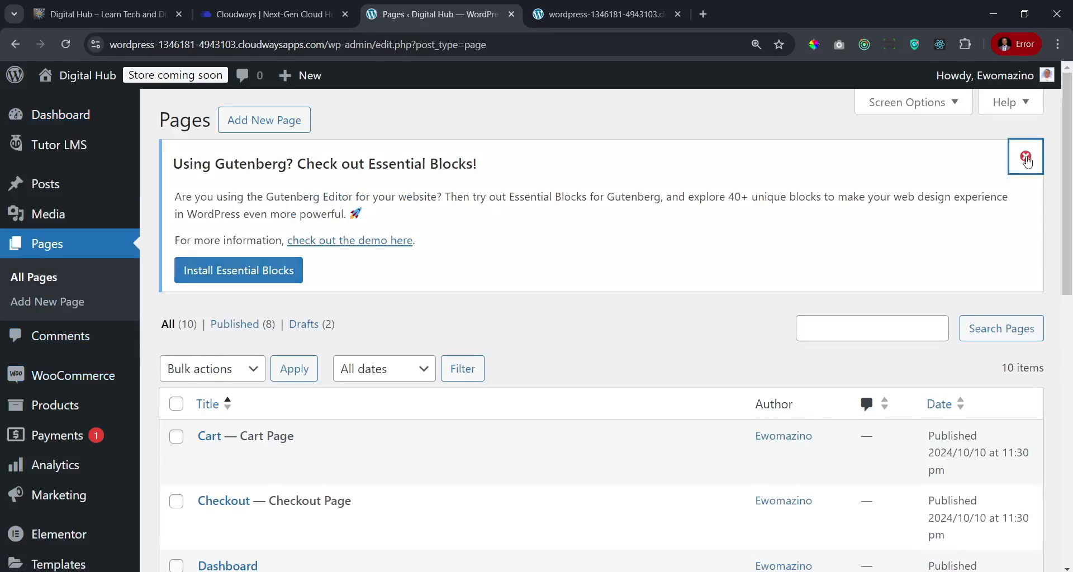
mouse_move(419, 303)
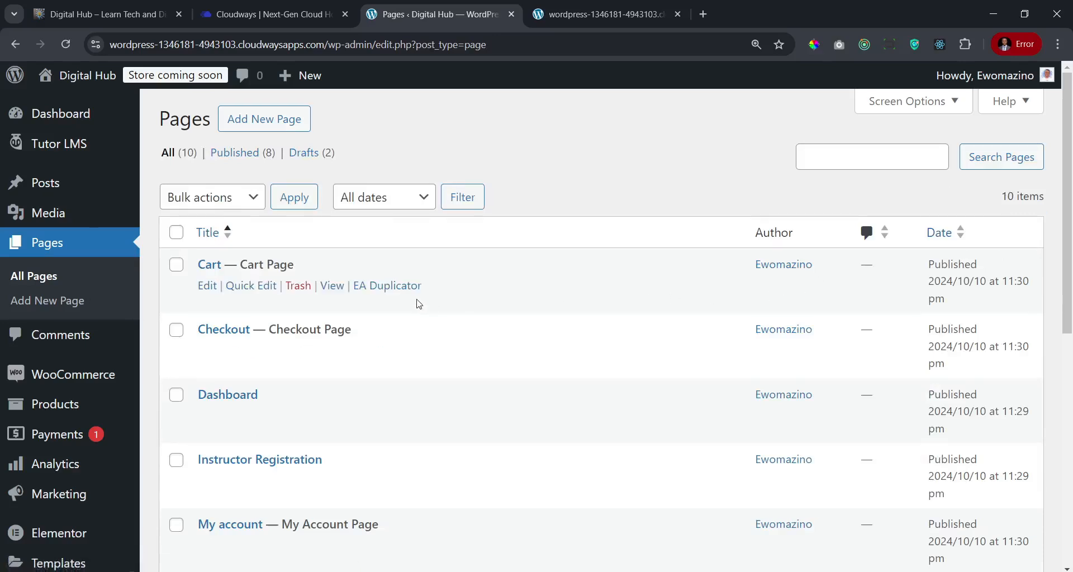
scroll(202, 288, down, 4)
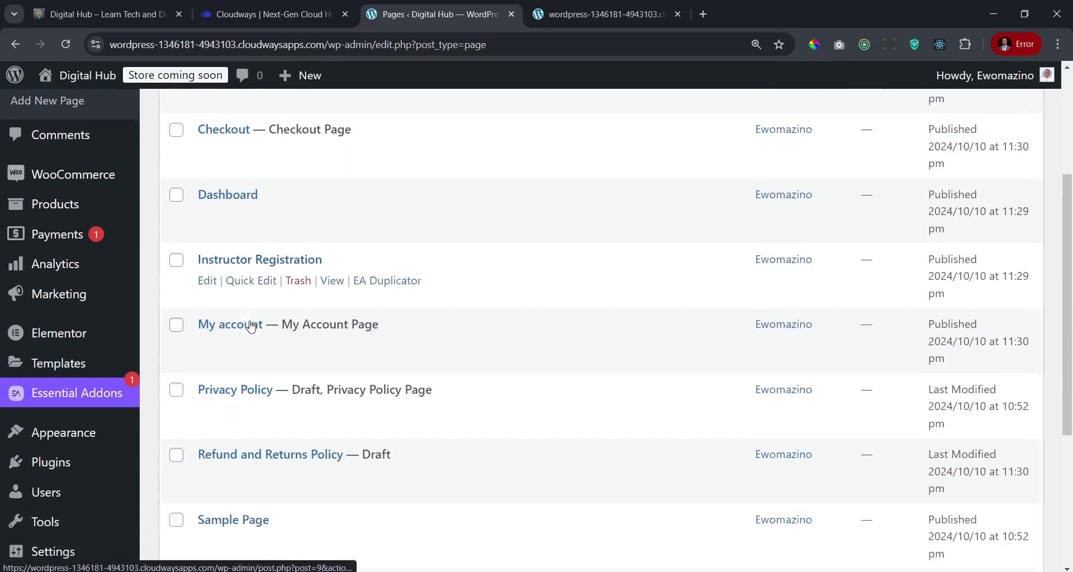
scroll(251, 326, down, 5)
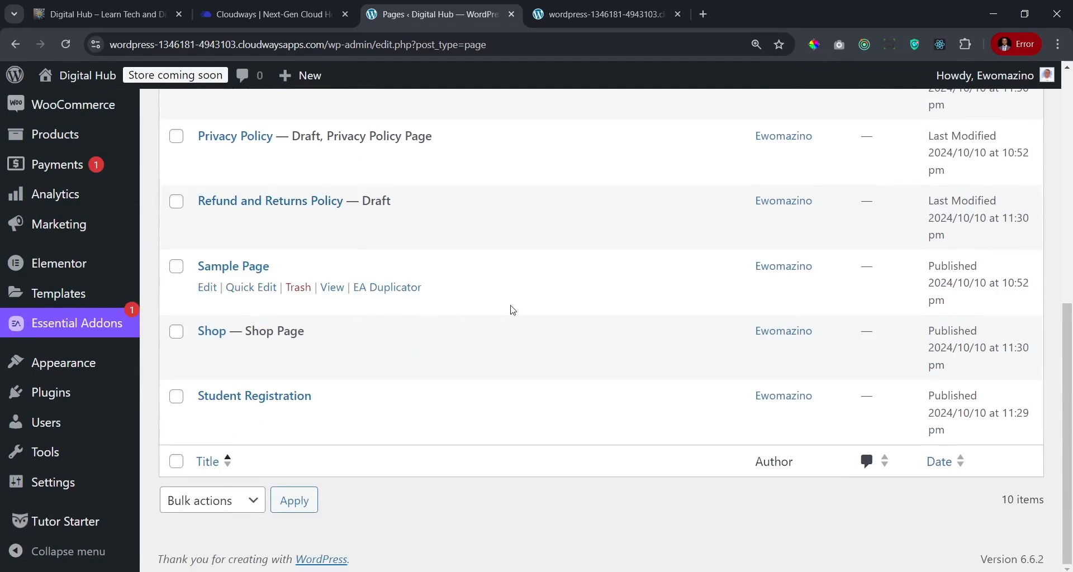
scroll(513, 309, up, 8)
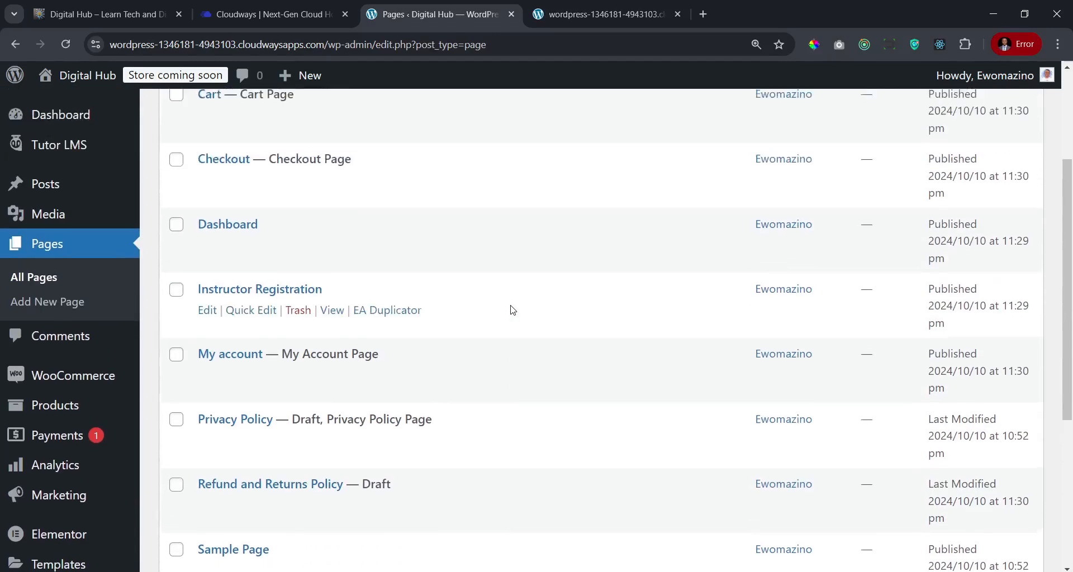
mouse_move(71, 388)
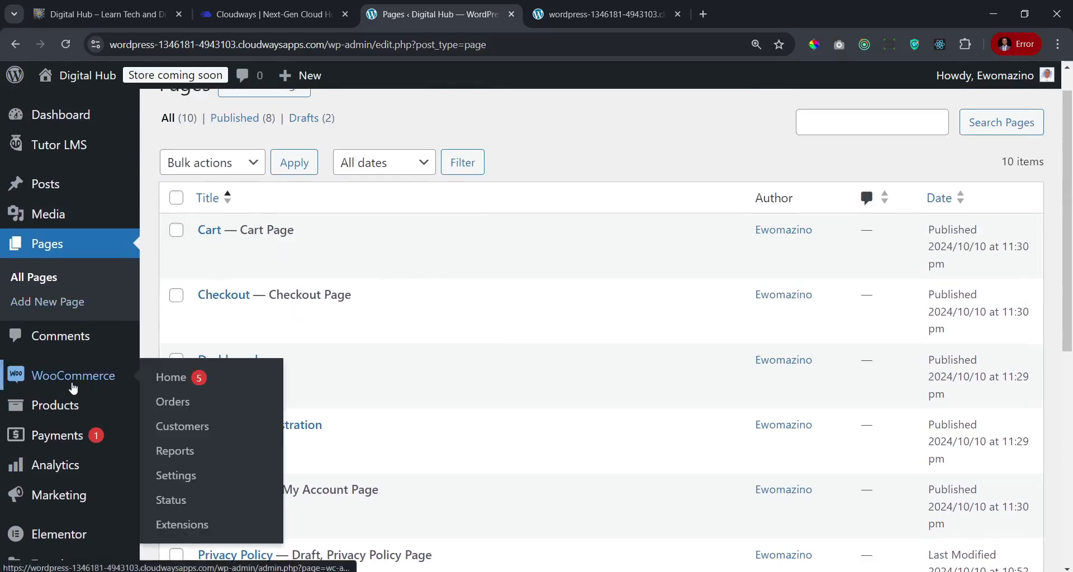
scroll(82, 390, down, 4)
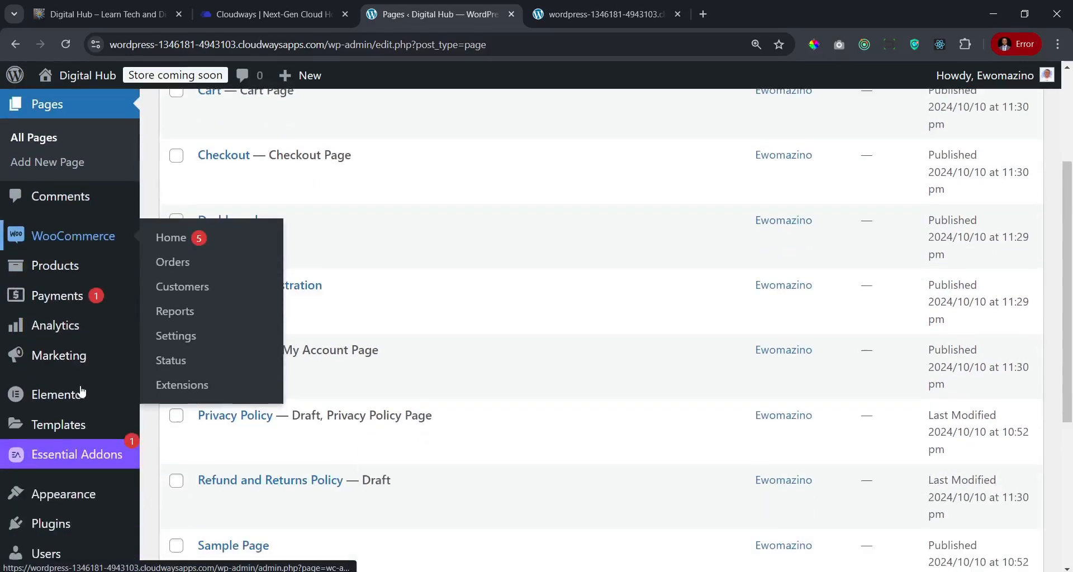
mouse_move(64, 433)
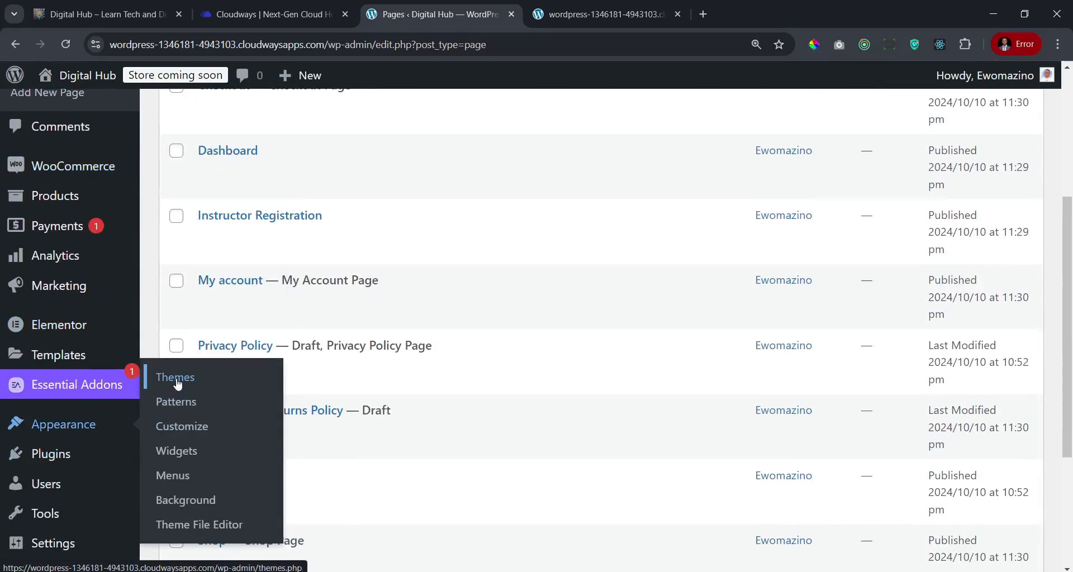
scroll(101, 394, down, 4)
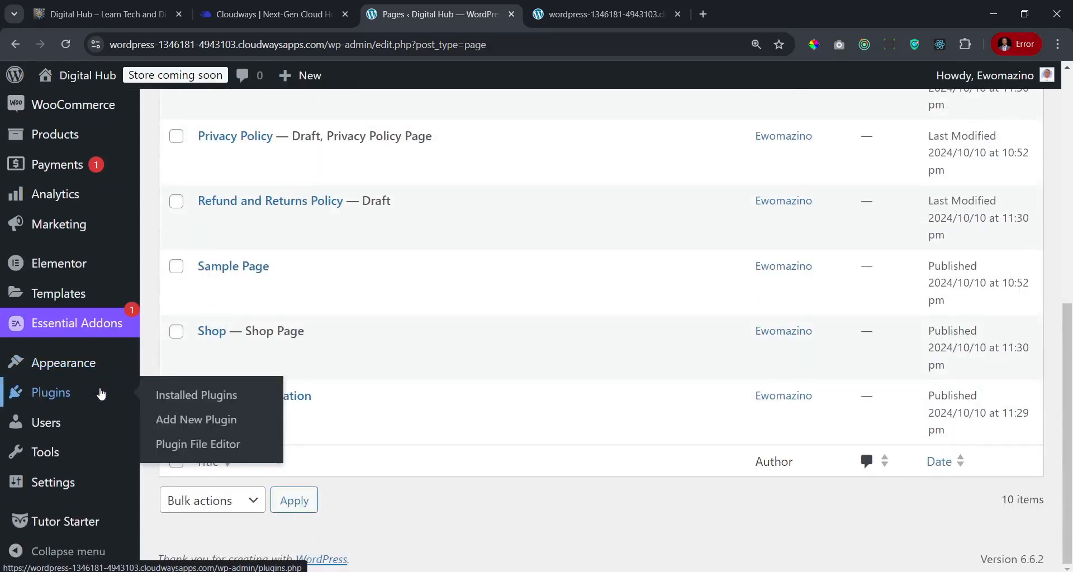
mouse_move(77, 529)
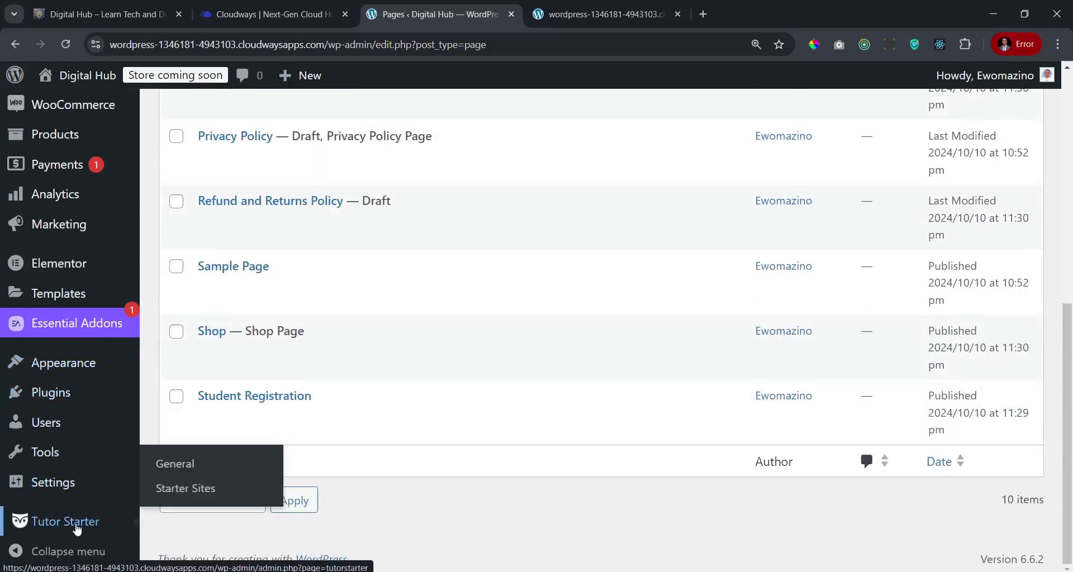
Open Tutor Starter's General options, then its Starter Sites gallery showing Single Course, Instructor, Marketplace and University demos
click(178, 465)
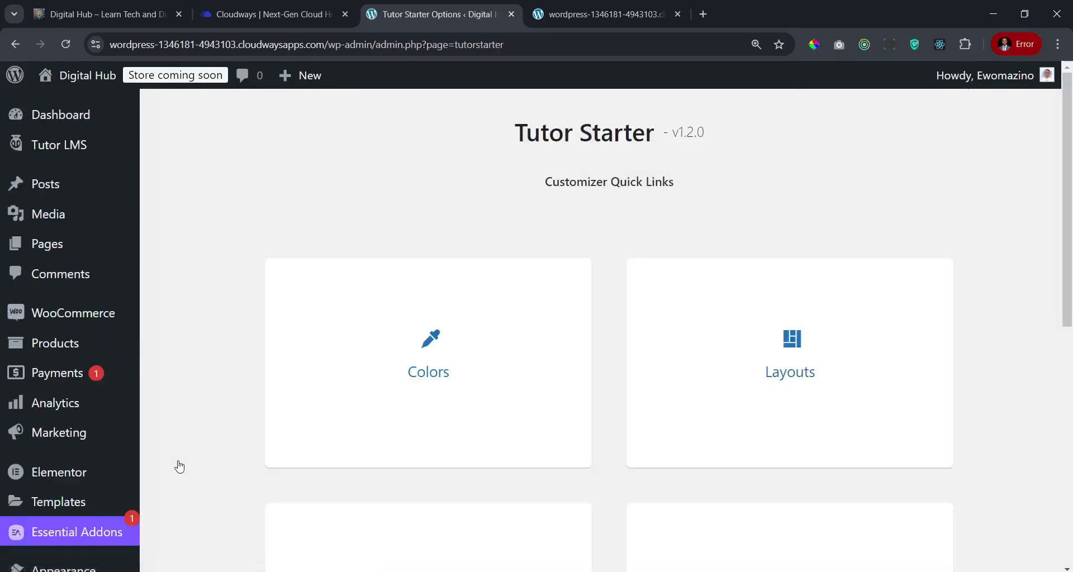
scroll(689, 276, down, 8)
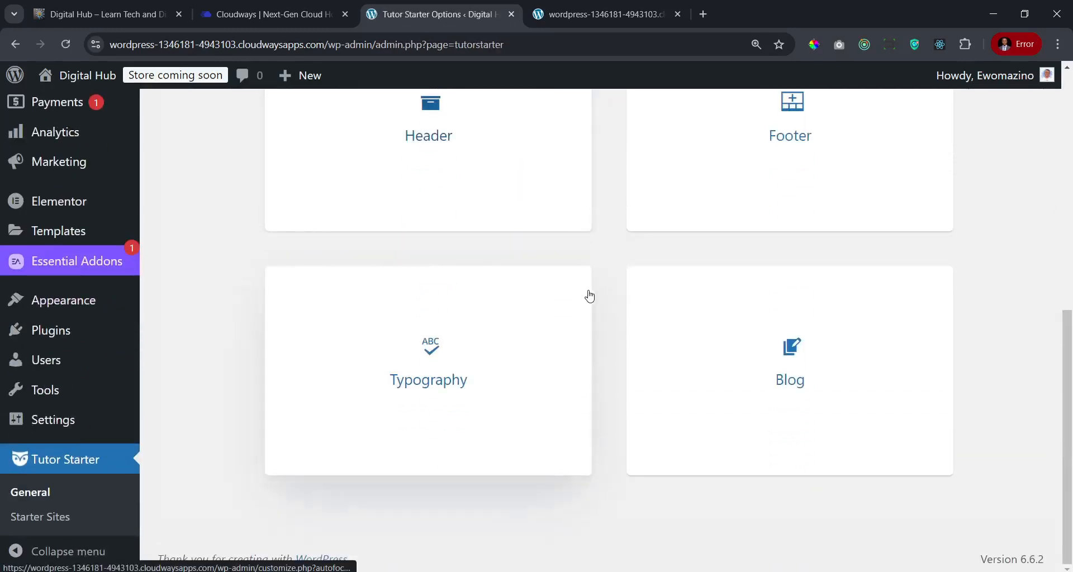
scroll(615, 291, up, 8)
scroll(73, 427, down, 8)
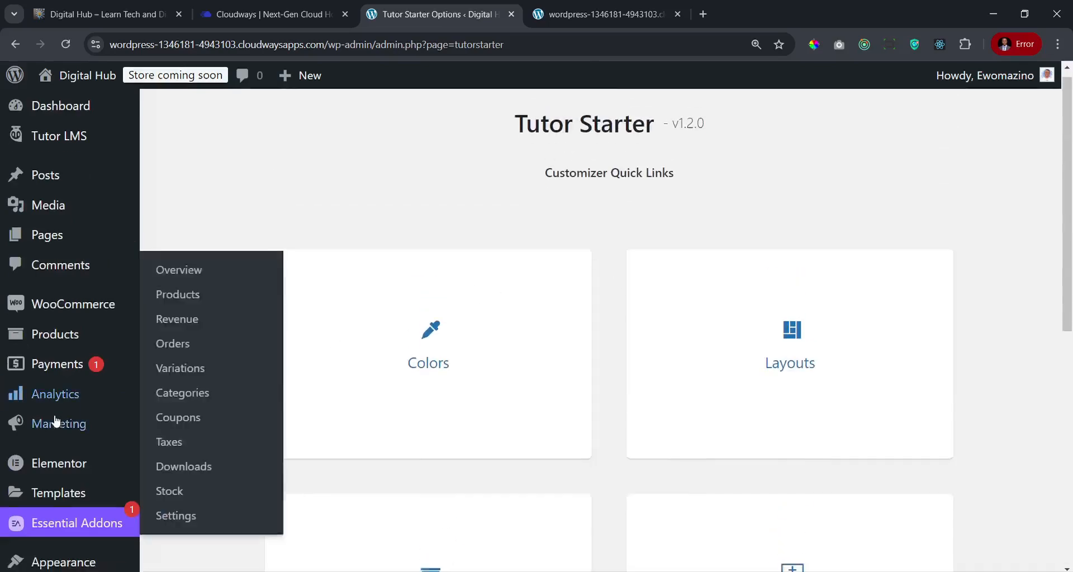
click(48, 515)
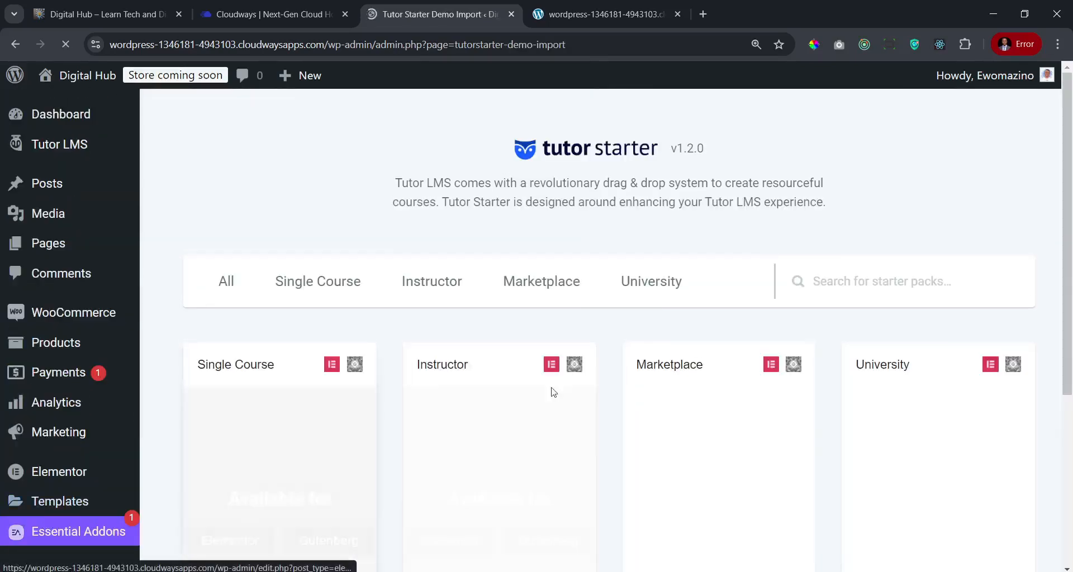
scroll(503, 252, down, 3)
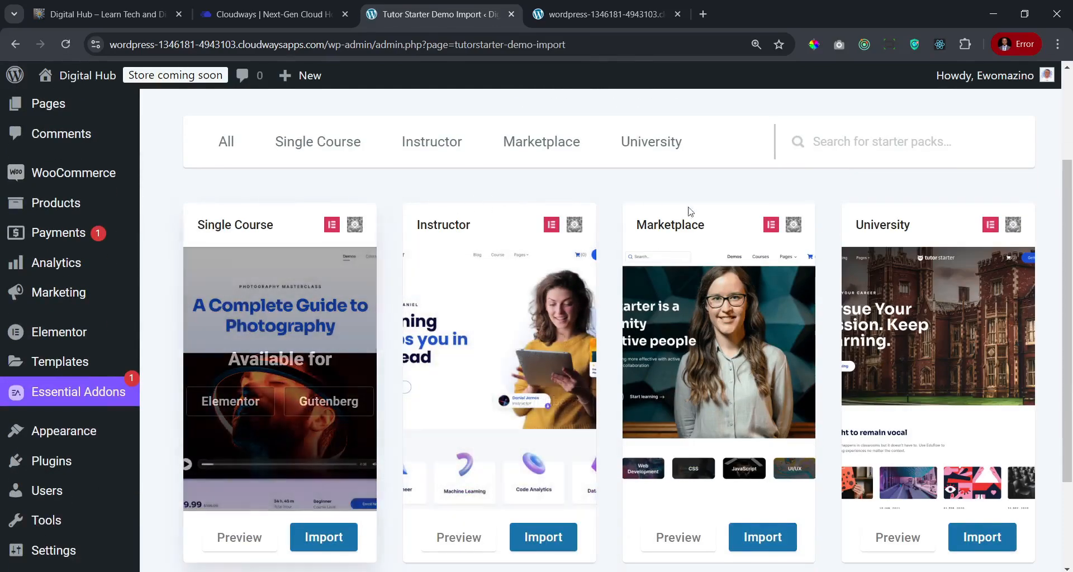
scroll(952, 304, down, 2)
scroll(300, 291, up, 1)
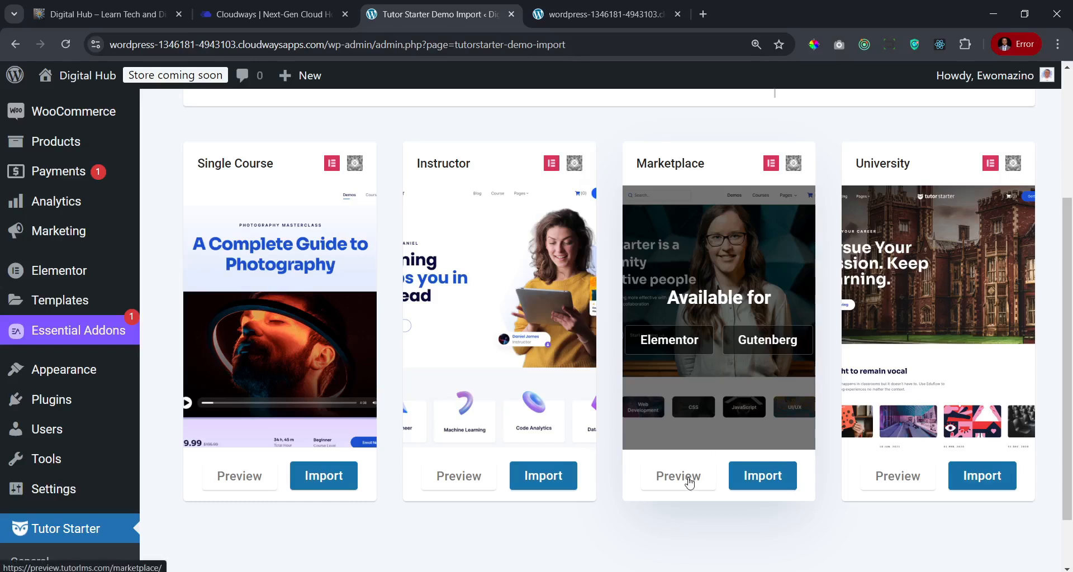
Preview the Marketplace starter template's home page, scroll through it, then close the preview tab
click(672, 475)
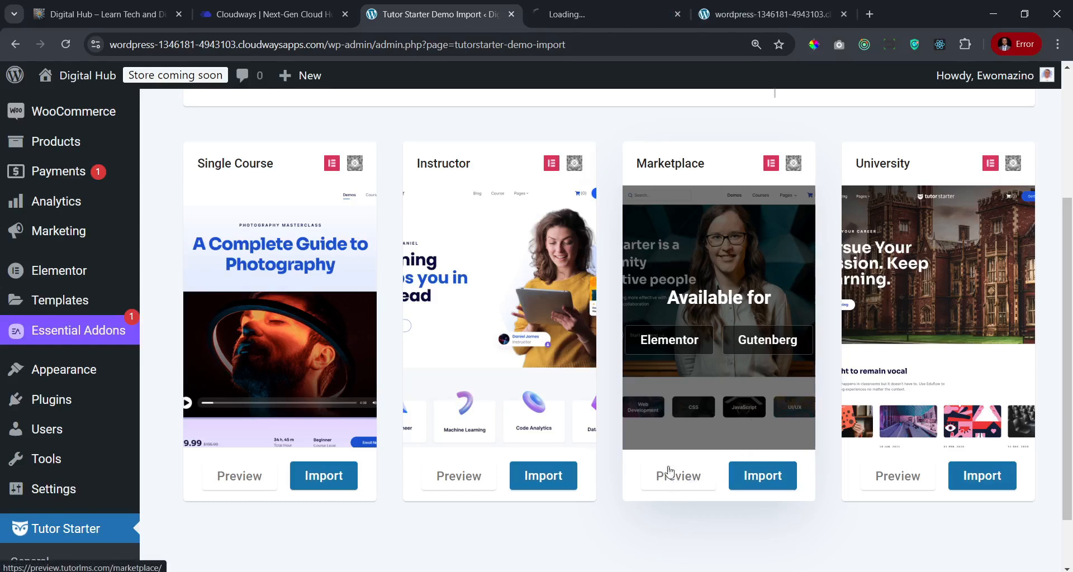
click(604, 8)
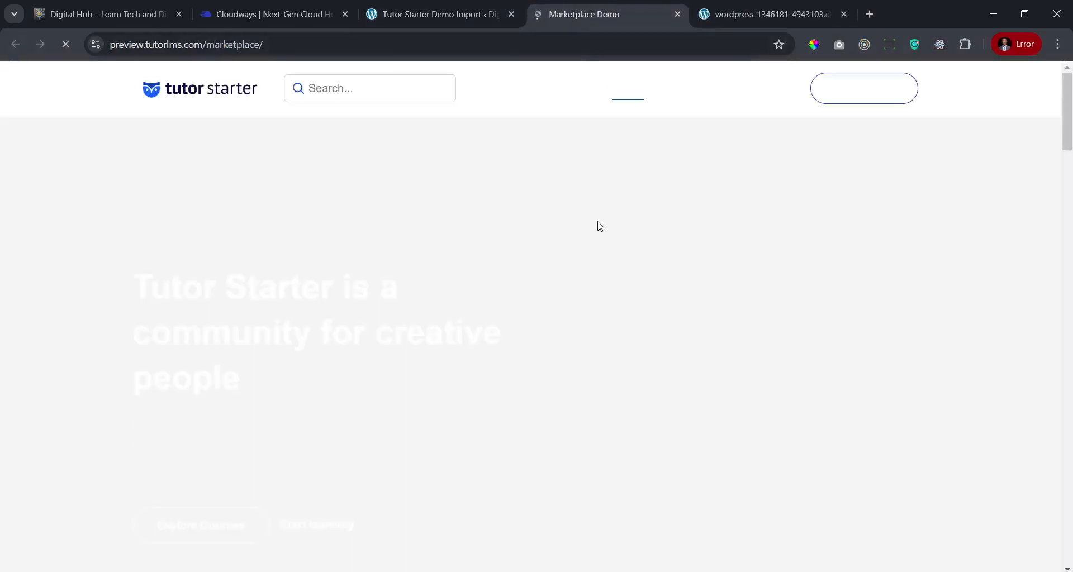
scroll(554, 252, down, 10)
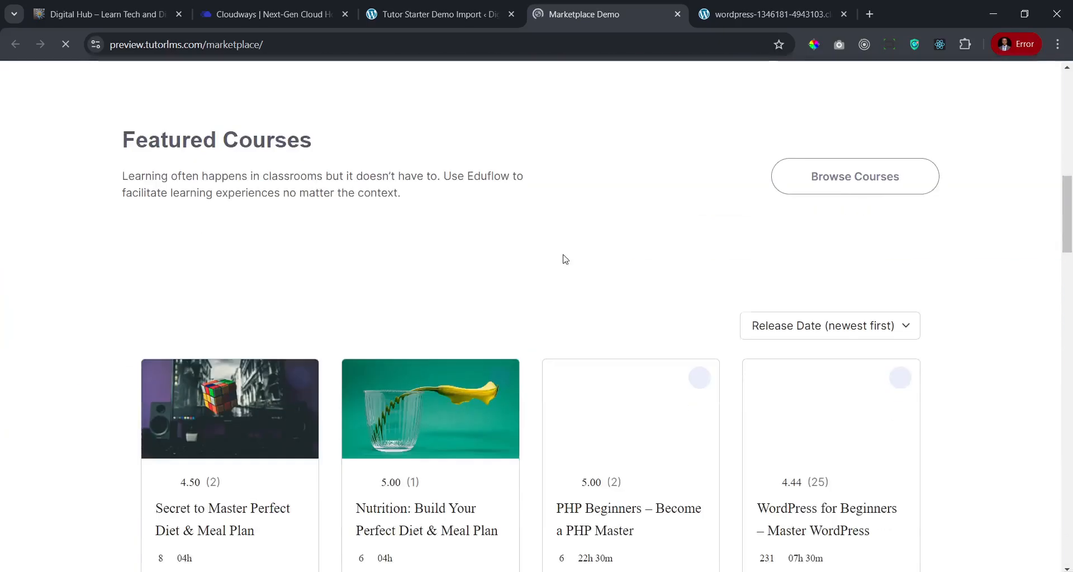
scroll(565, 257, up, 10)
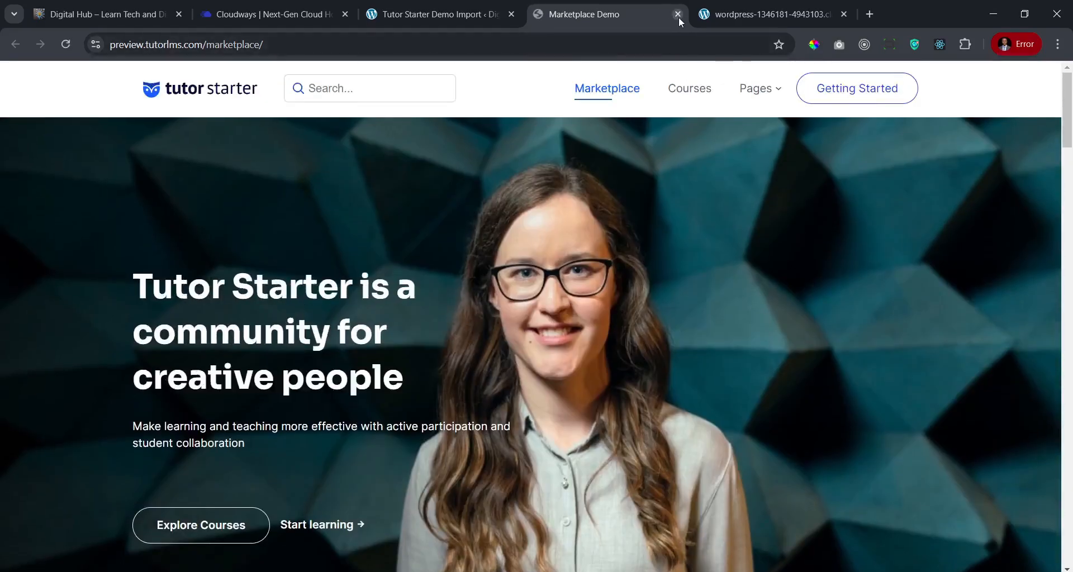
click(678, 17)
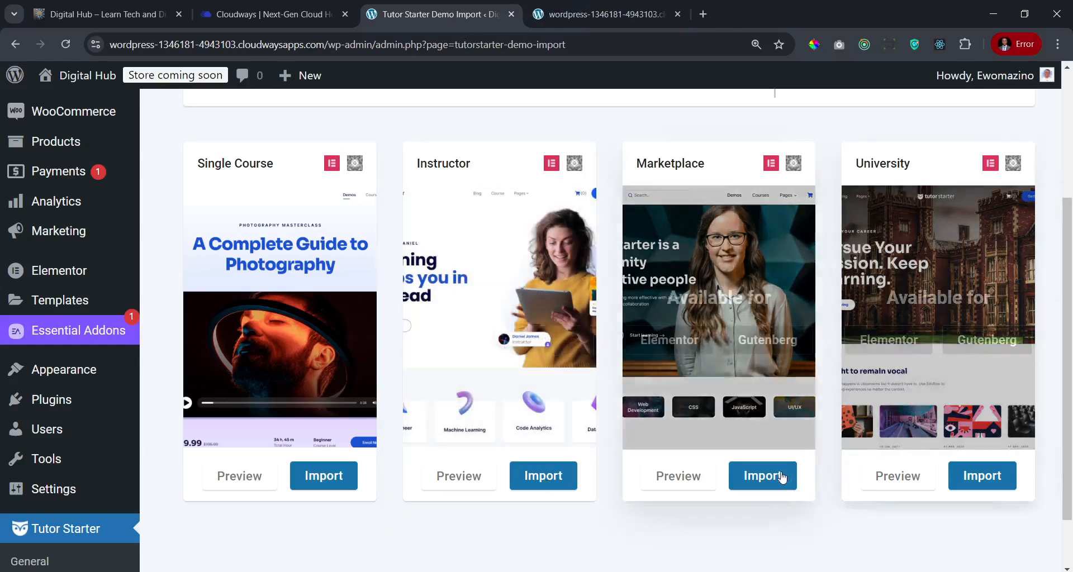
click(766, 479)
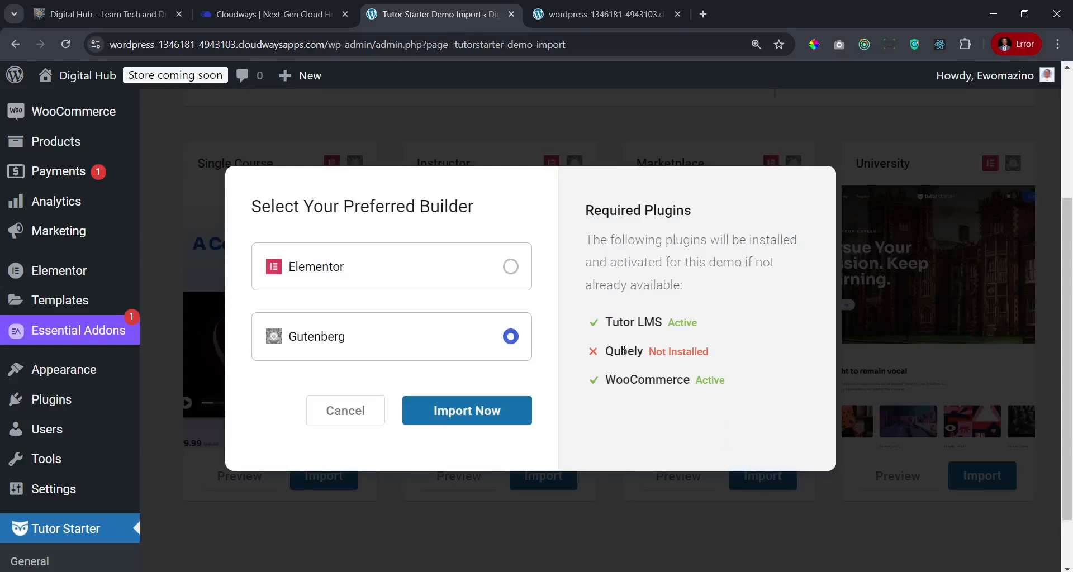
drag(617, 357, 635, 352)
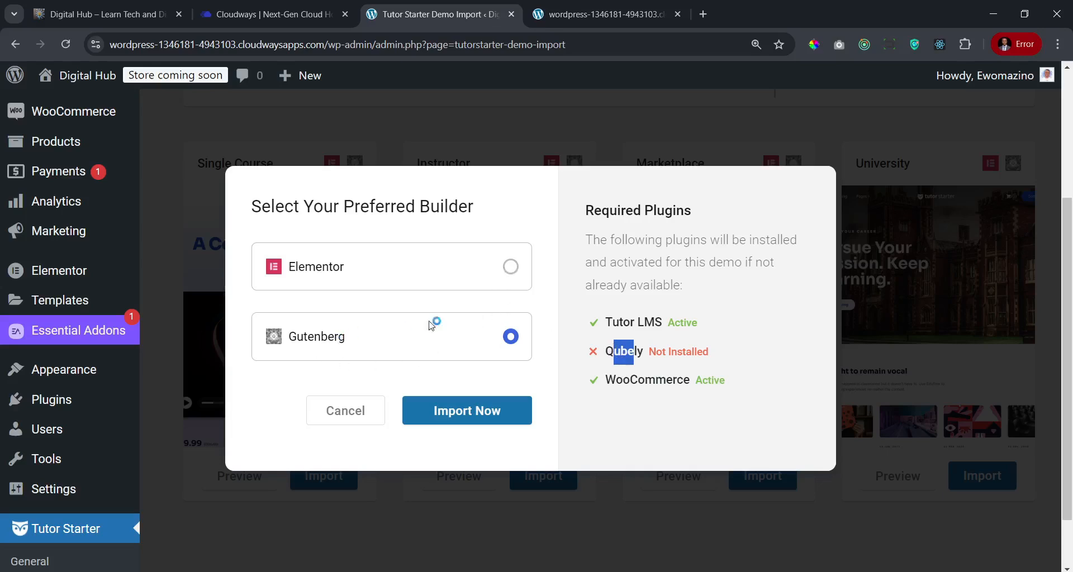
click(511, 268)
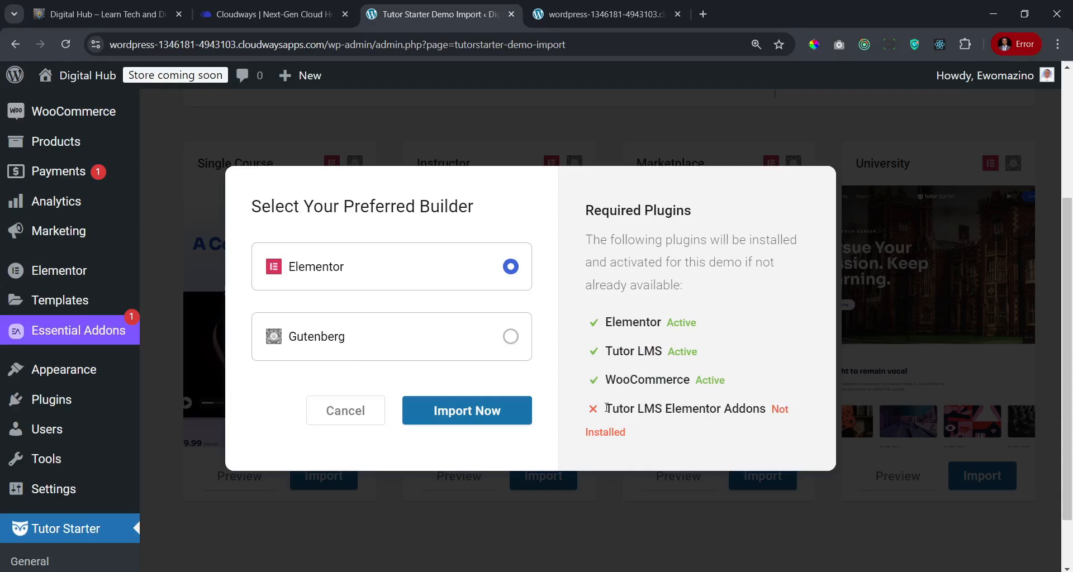
drag(605, 411, 767, 410)
key(ctrl+c)
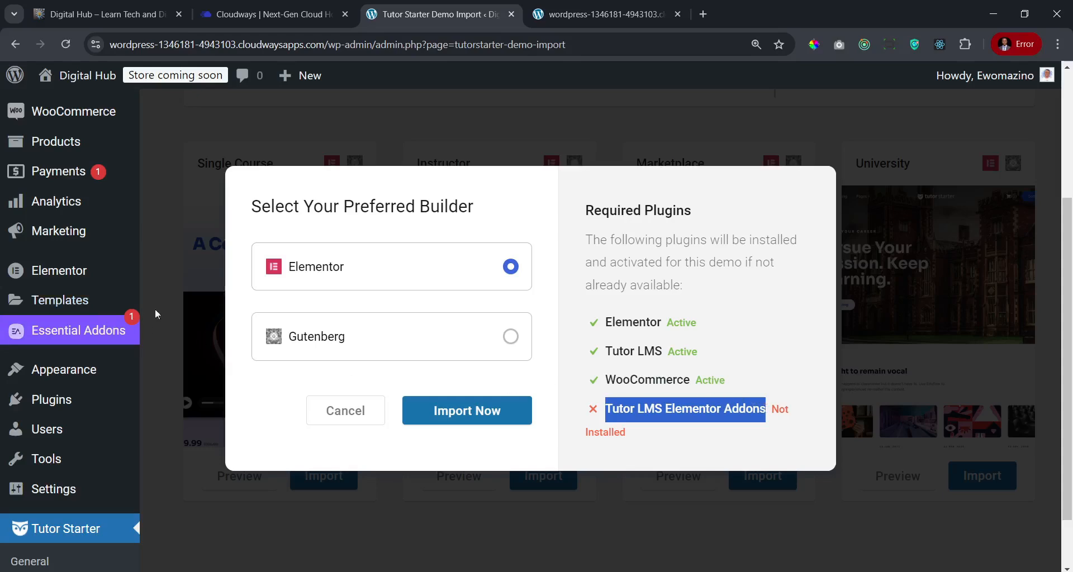
click(334, 412)
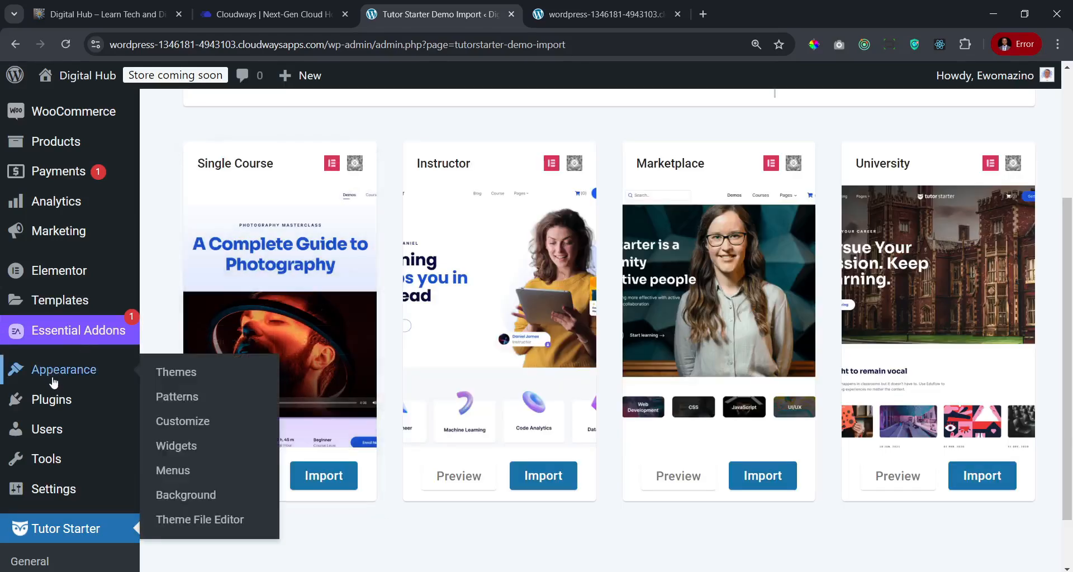
Search Add New Plugin for 'Tutor LMS Elementor Addons', then install and activate it
mouse_move(52, 400)
click(195, 427)
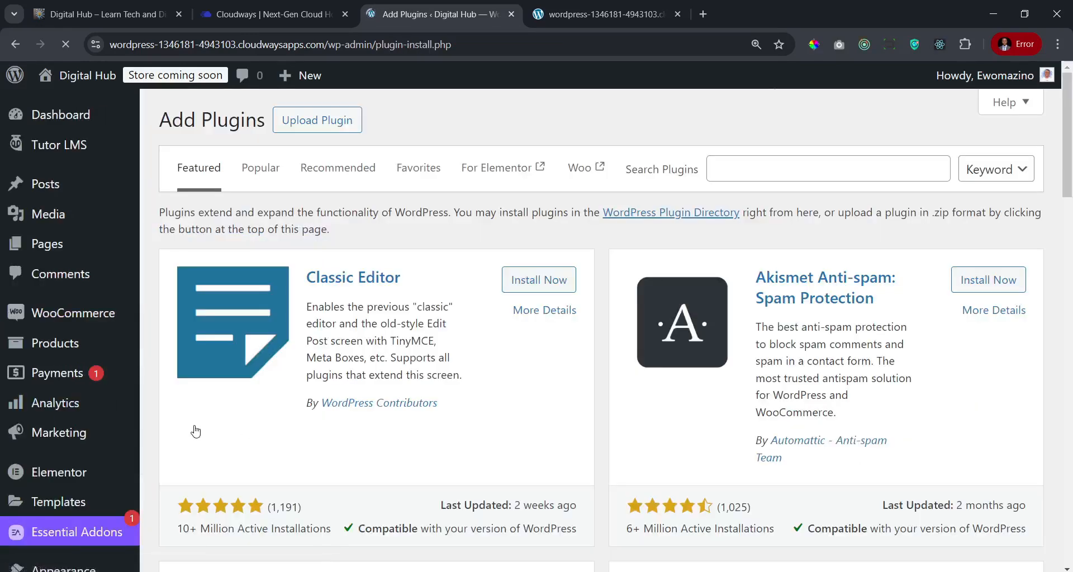
click(744, 159)
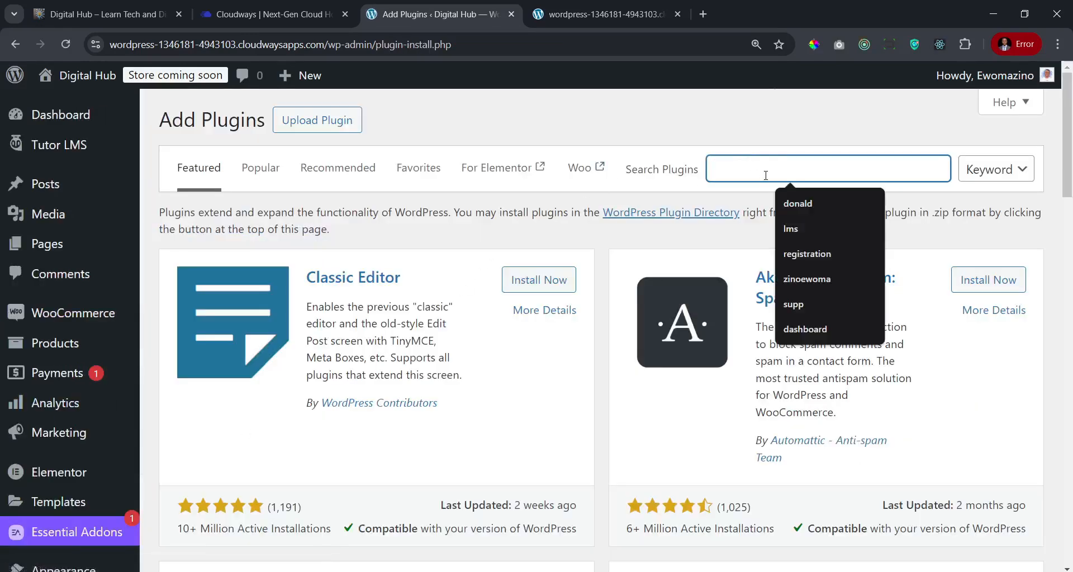
key(ctrl+v)
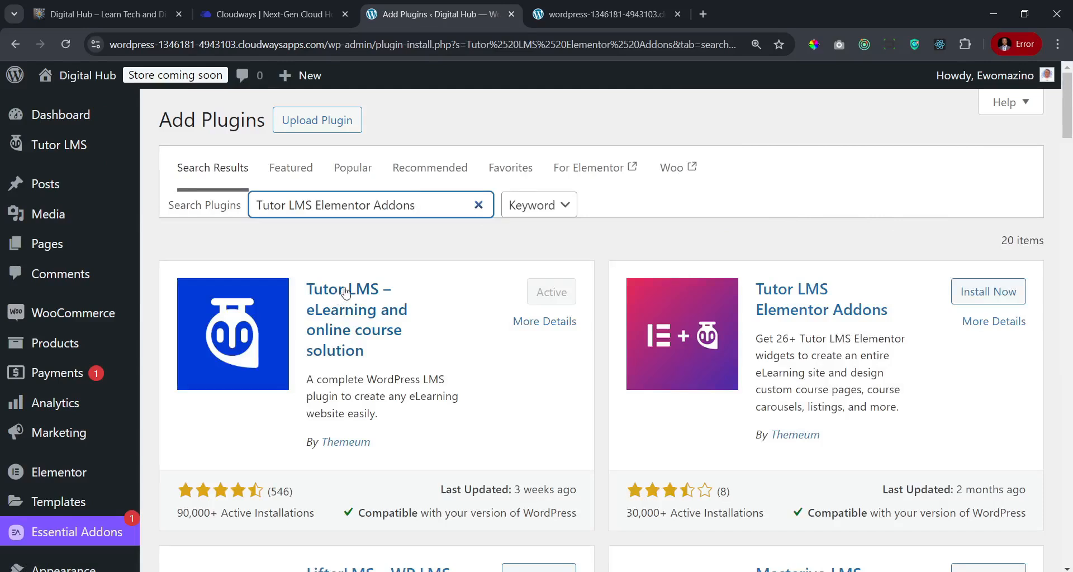
click(988, 294)
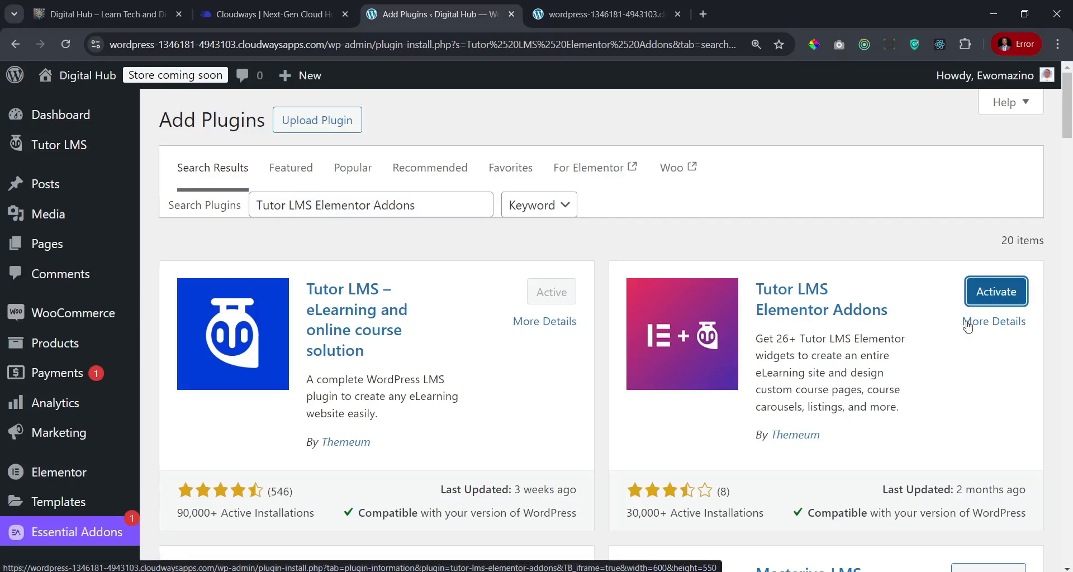
click(1001, 313)
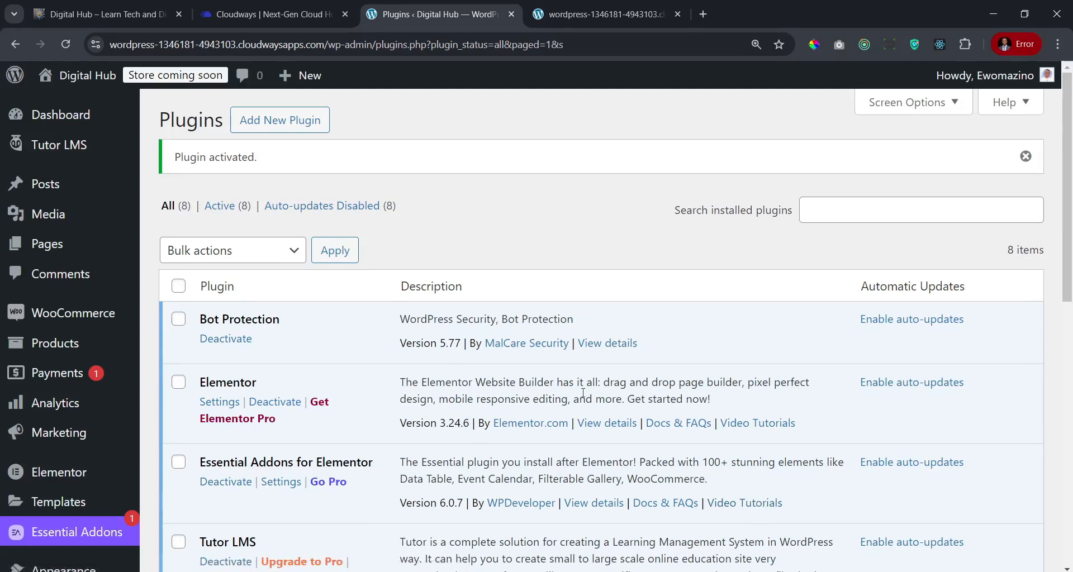
scroll(48, 366, down, 10)
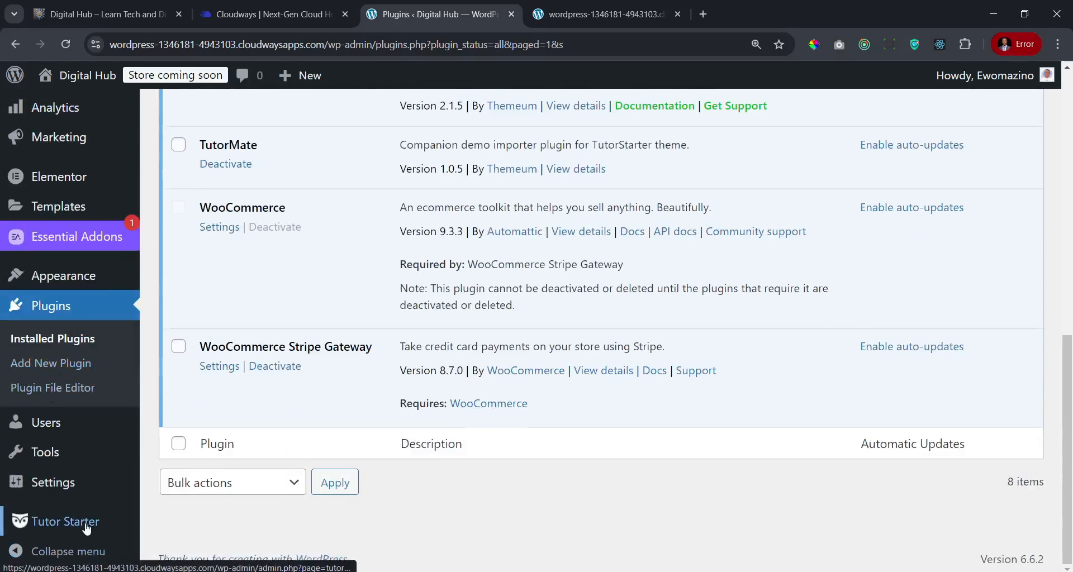
Import the Marketplace starter site from Tutor Starter > Starter Sites with Elementor as page builder
mouse_move(127, 527)
click(199, 489)
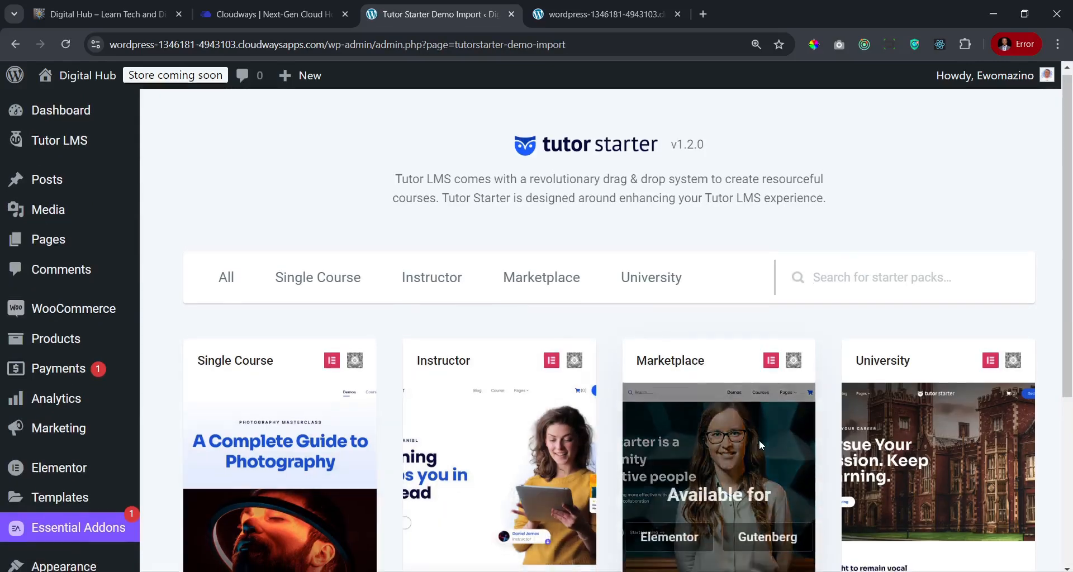
scroll(759, 441, down, 3)
click(774, 473)
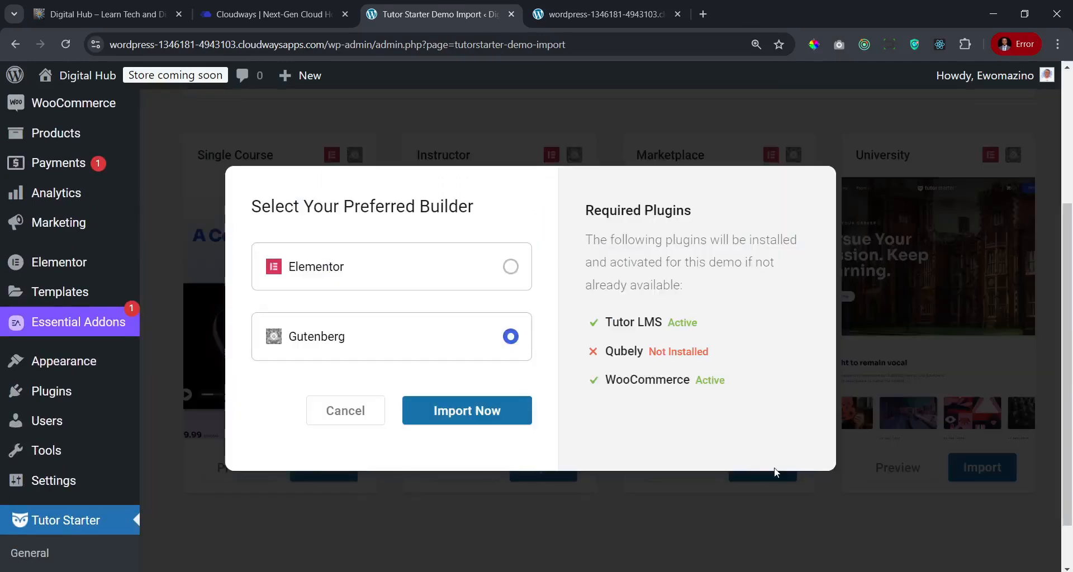
click(418, 269)
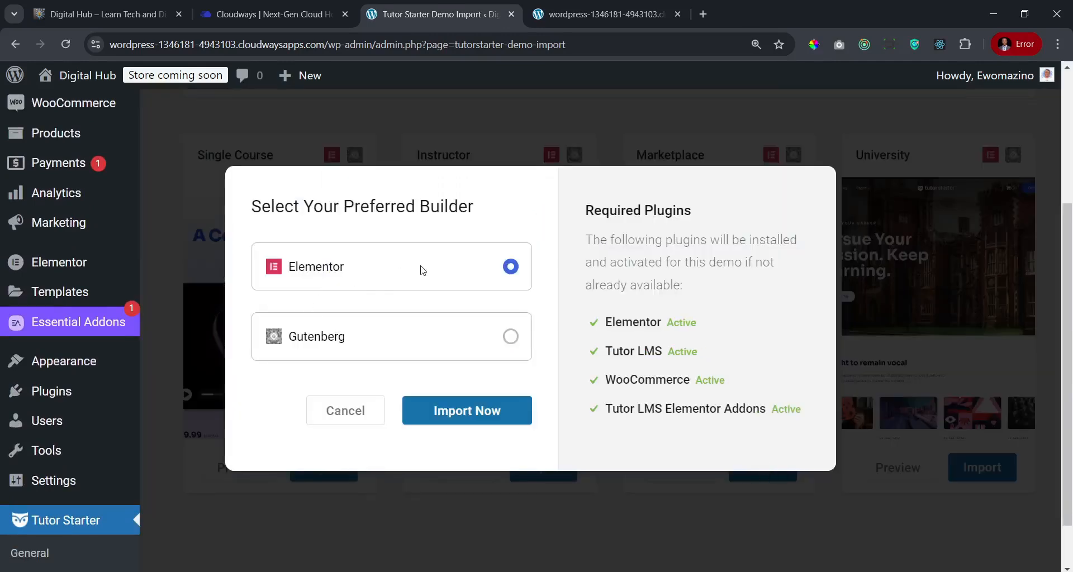
click(484, 420)
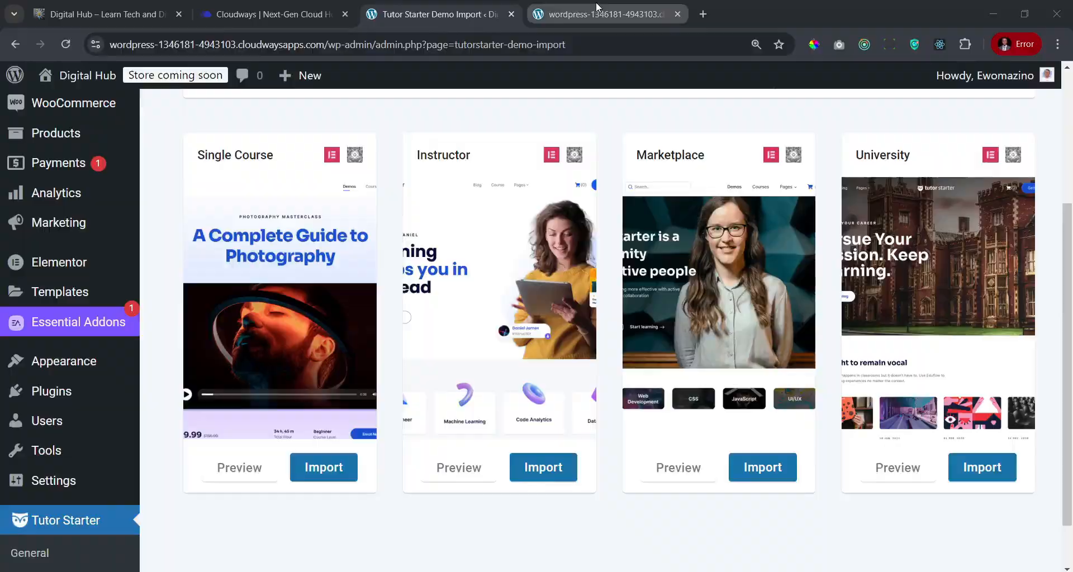
click(598, 7)
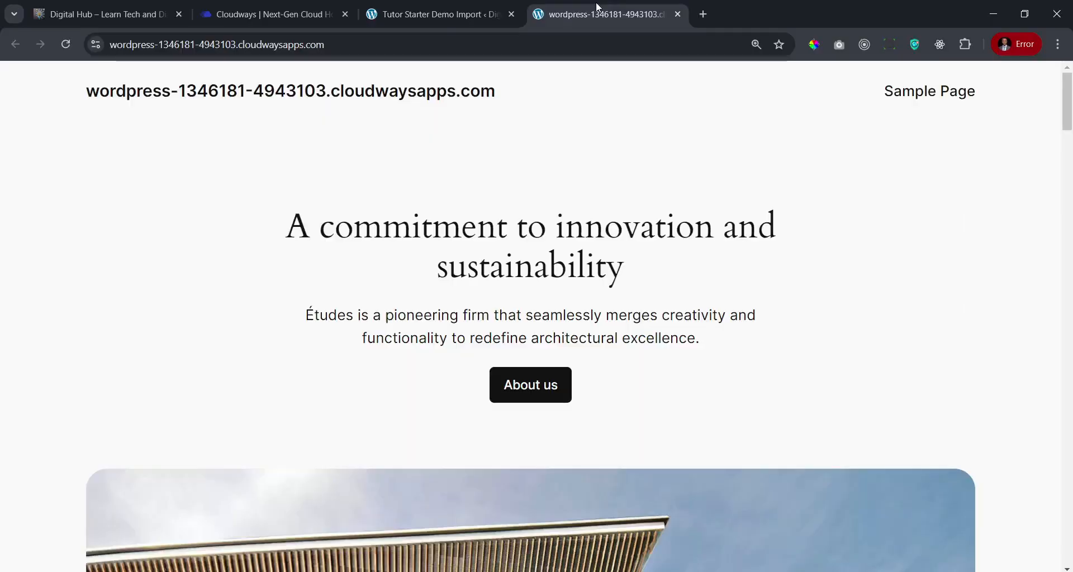
Reload the site and scroll through the new Digital Hub Marketplace home page, then return to Demo Import
click(66, 44)
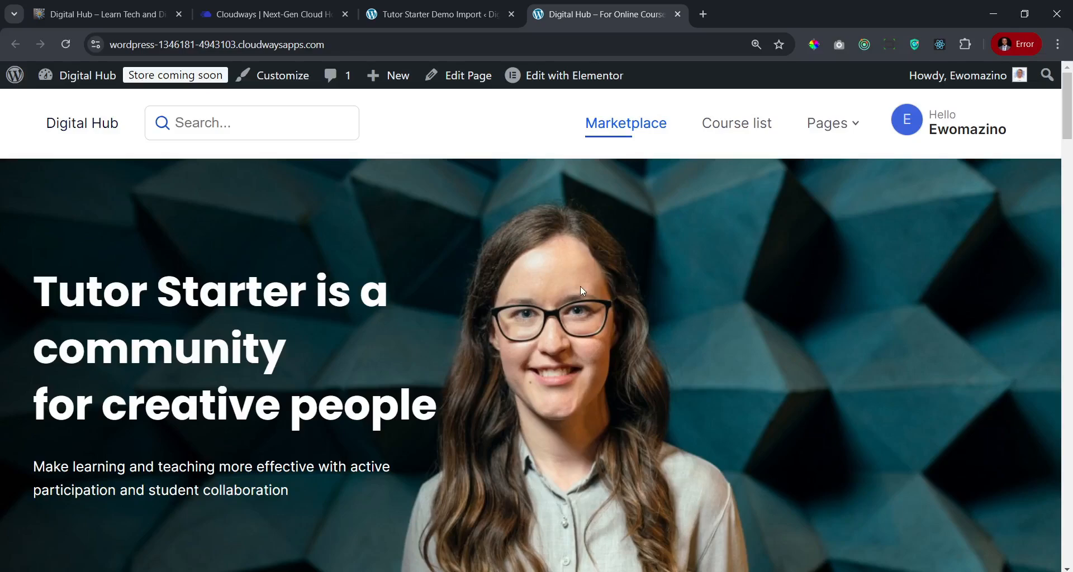
scroll(581, 289, down, 10)
scroll(514, 320, down, 15)
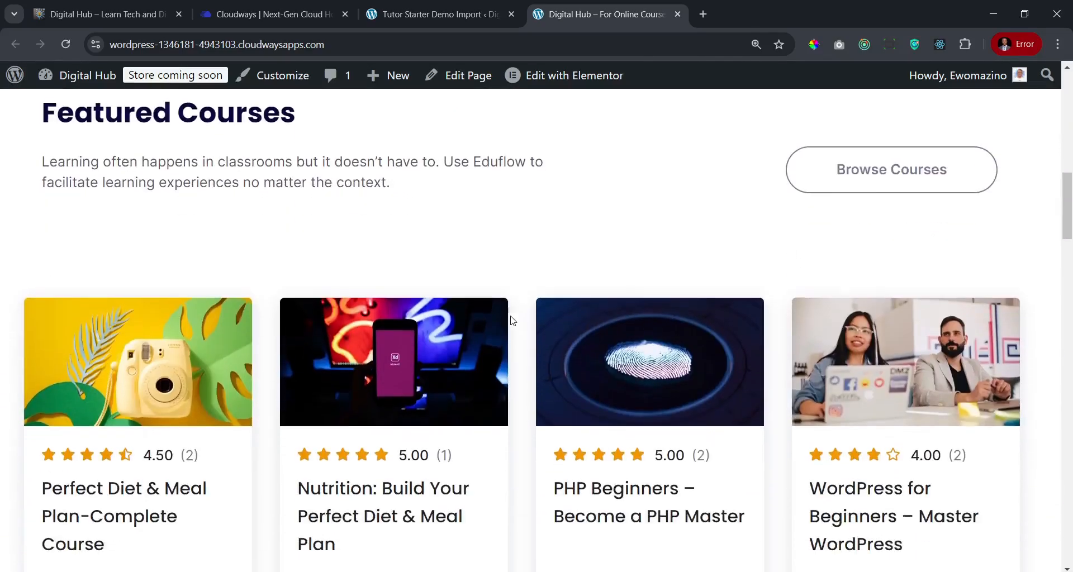
scroll(515, 331, down, 15)
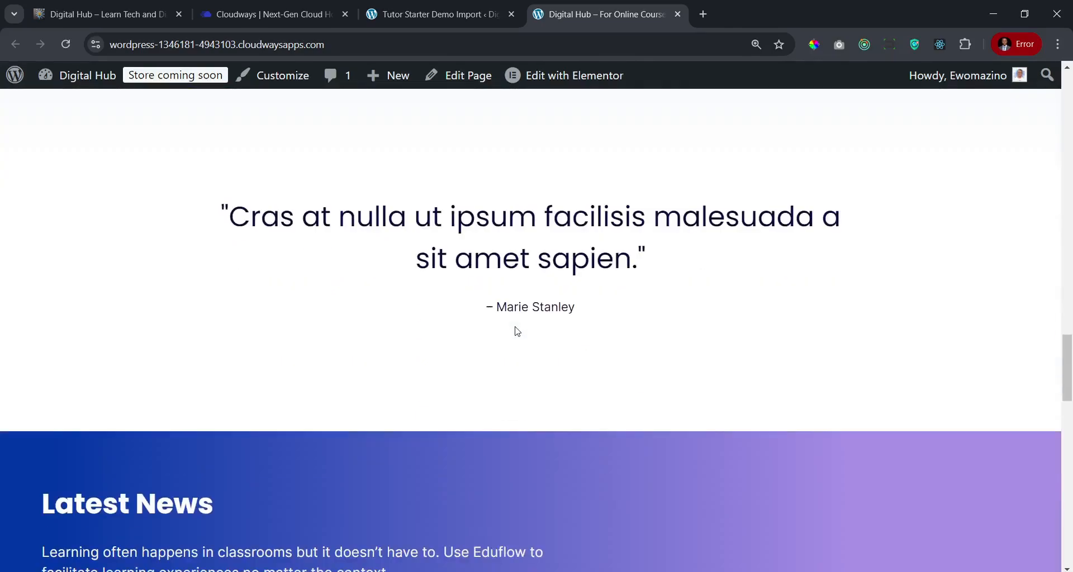
scroll(519, 334, up, 20)
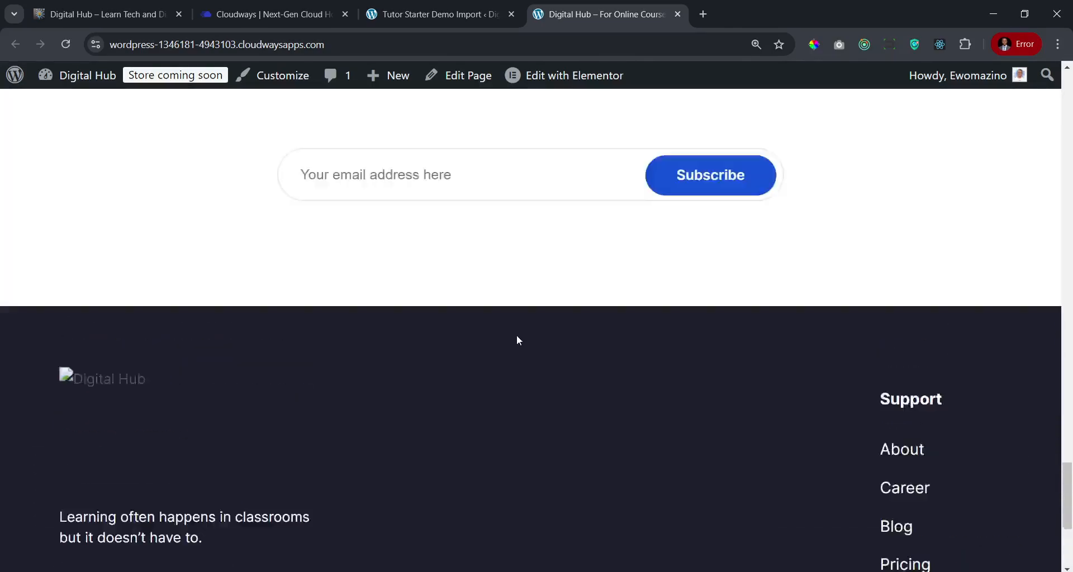
scroll(516, 335, up, 10)
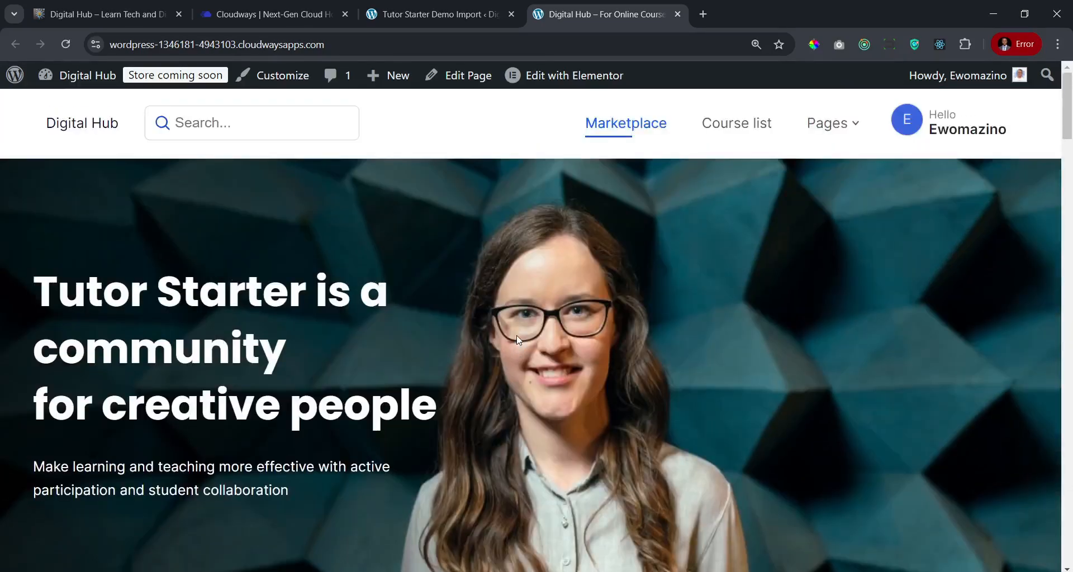
scroll(623, 338, down, 2)
scroll(623, 293, up, 2)
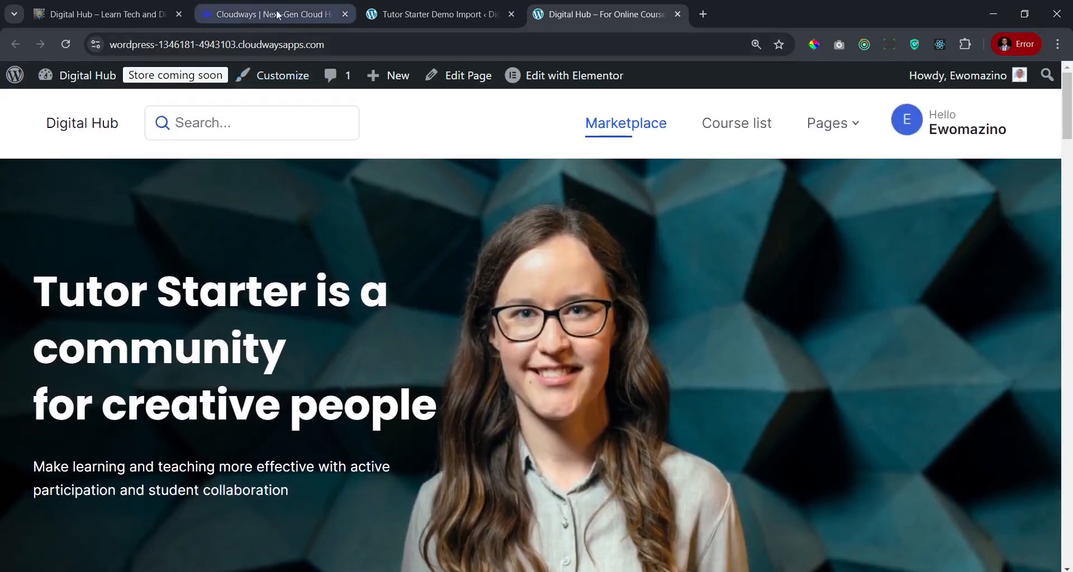
click(438, 13)
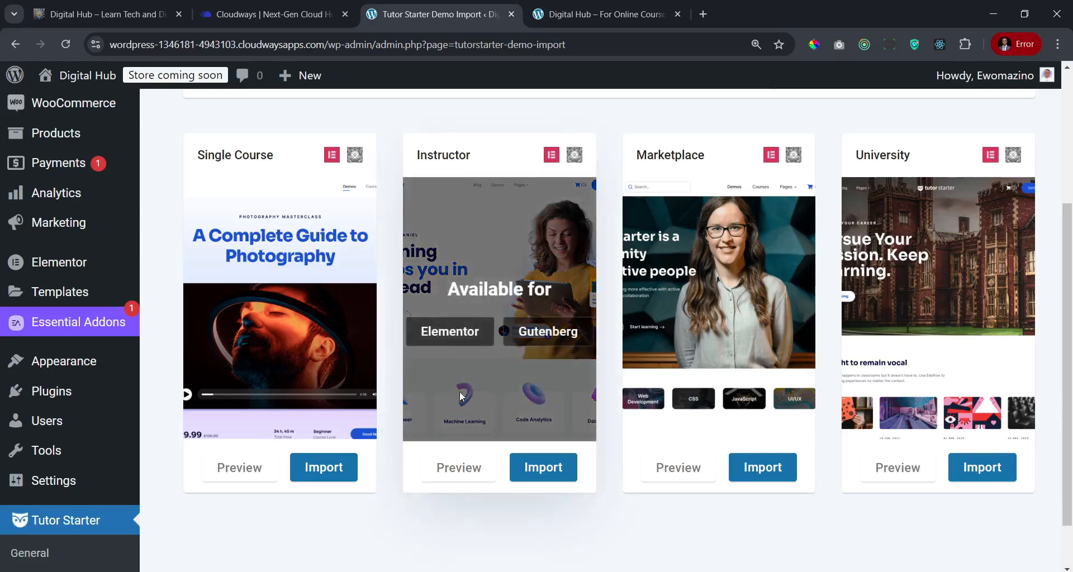
Open Appearance > Customize in a new browser tab and switch to it
mouse_move(70, 368)
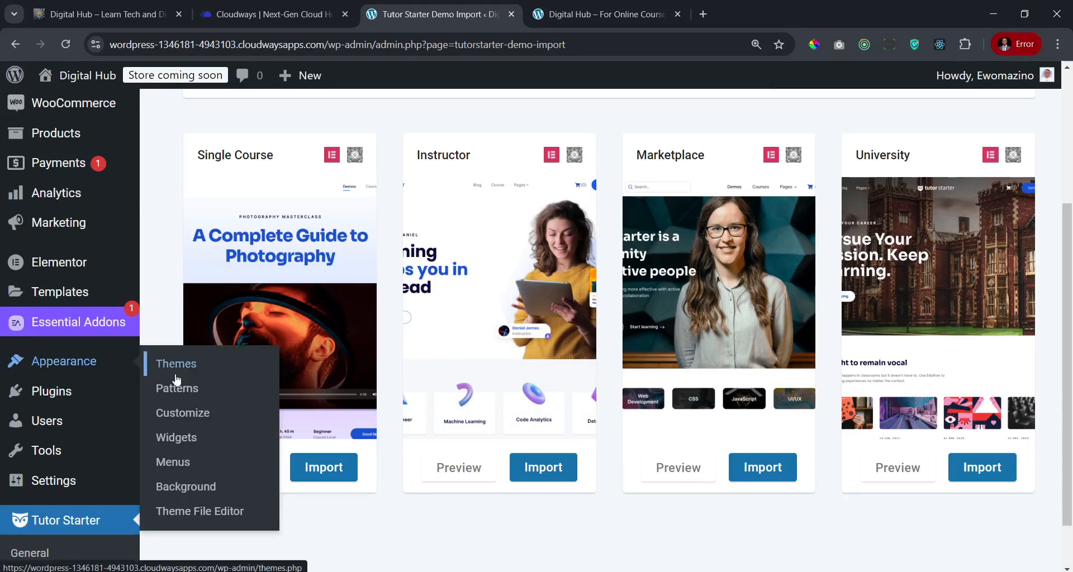
right_click(179, 413)
click(242, 227)
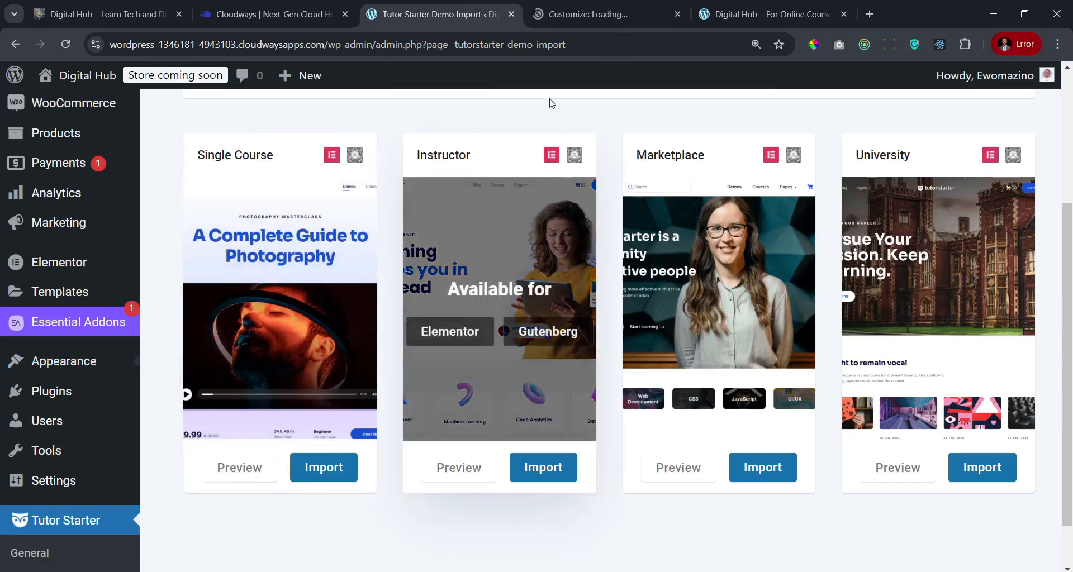
click(604, 14)
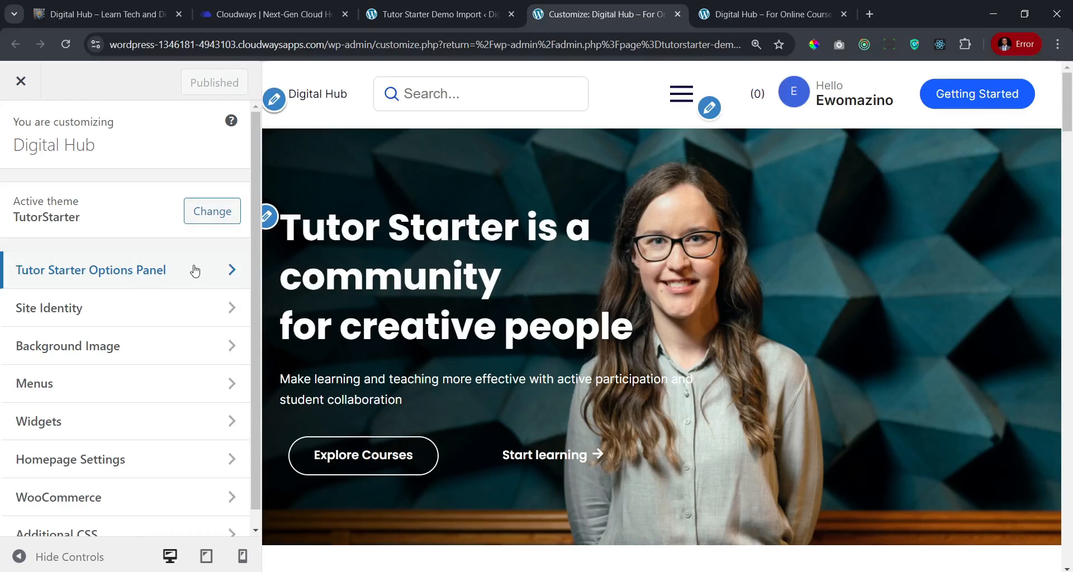
Open the Header settings' logo picker and move the file browser window aside
click(276, 104)
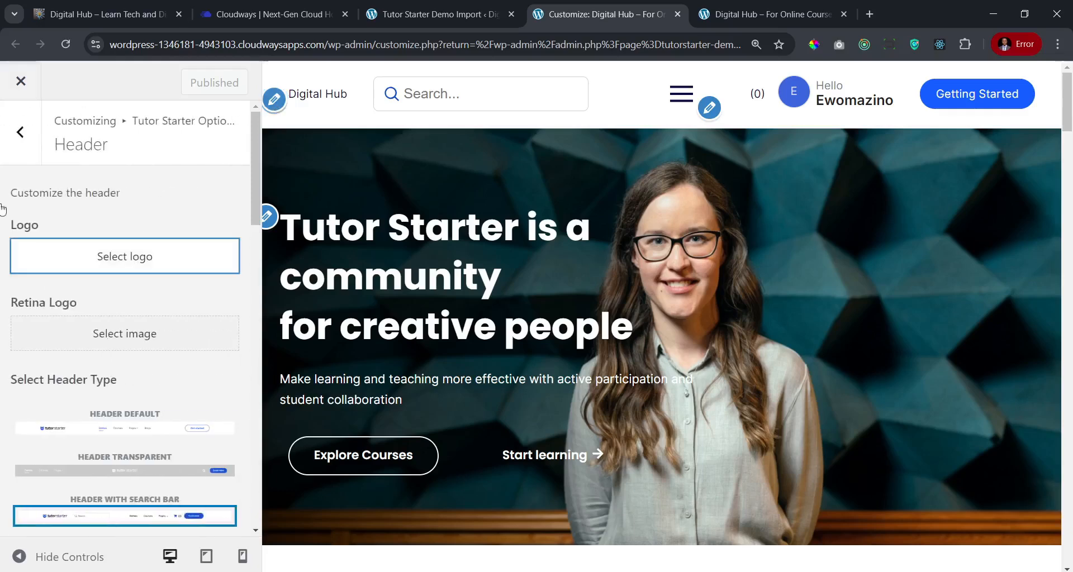
click(123, 258)
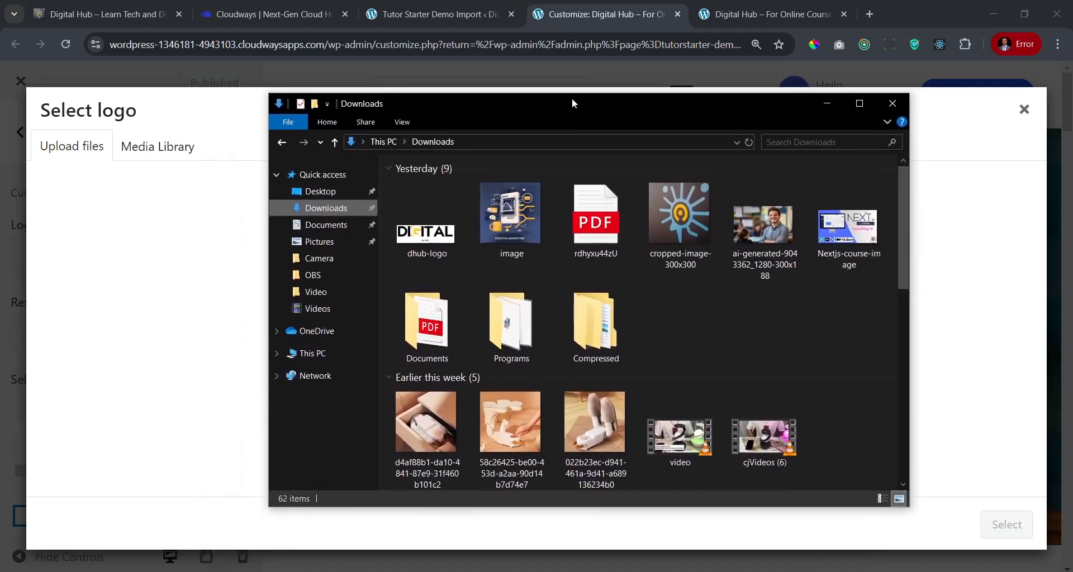
drag(572, 98, 608, 111)
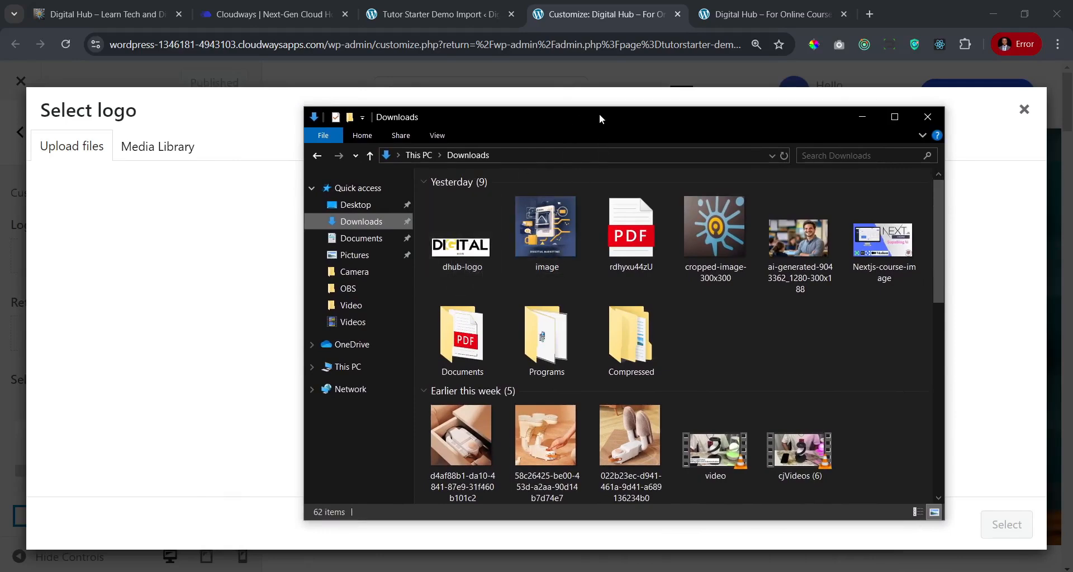
drag(599, 113, 1072, 117)
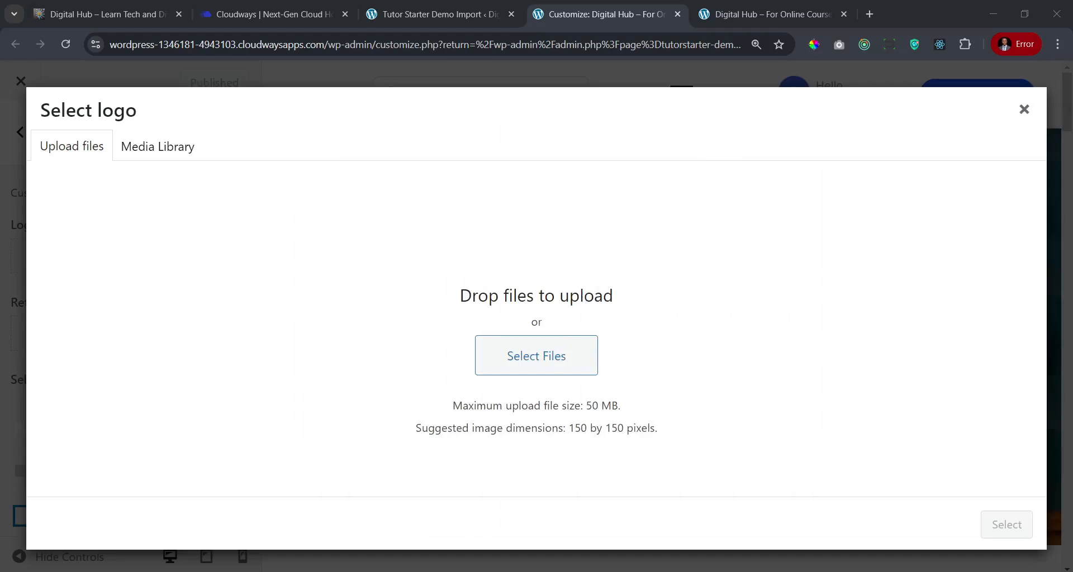
Upload the Digital Hub logo, 300x300 image, teacher photo, Next.js course image and a PDF to the media library
drag(1072, 235, 432, 259)
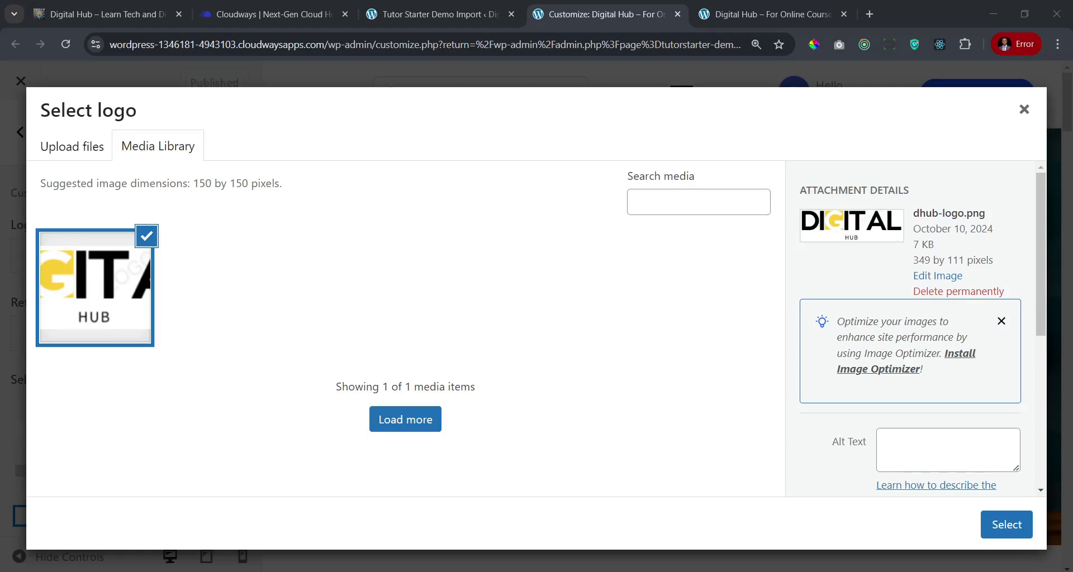
drag(1072, 251, 515, 307)
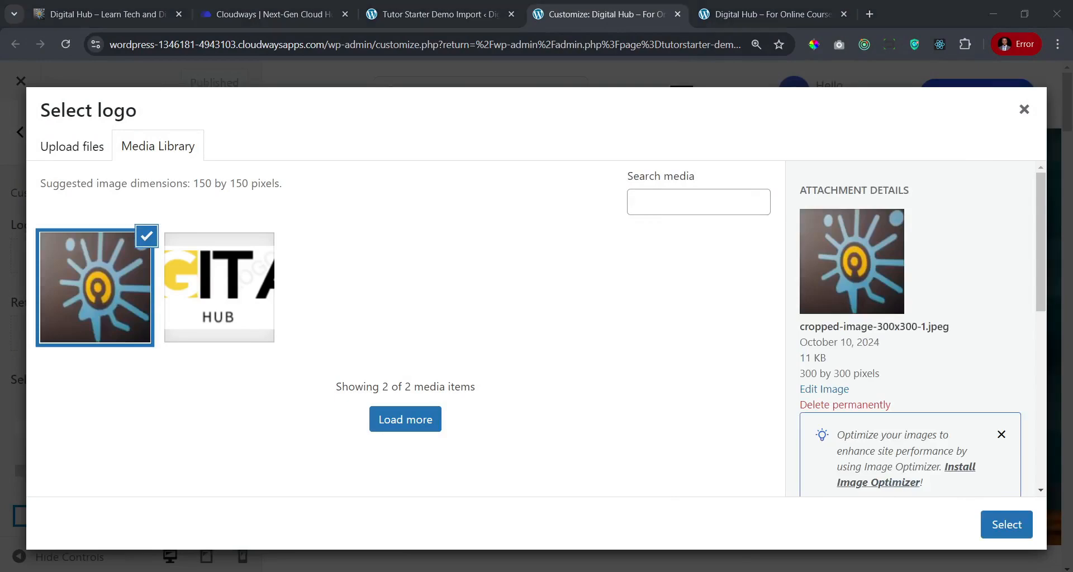
drag(1072, 280, 574, 304)
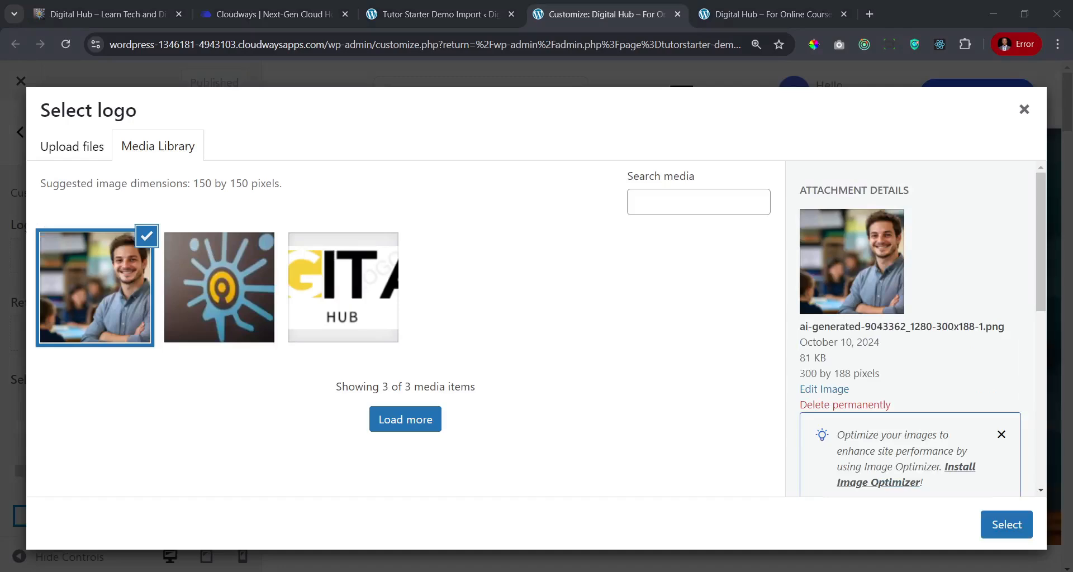
drag(1072, 308, 607, 311)
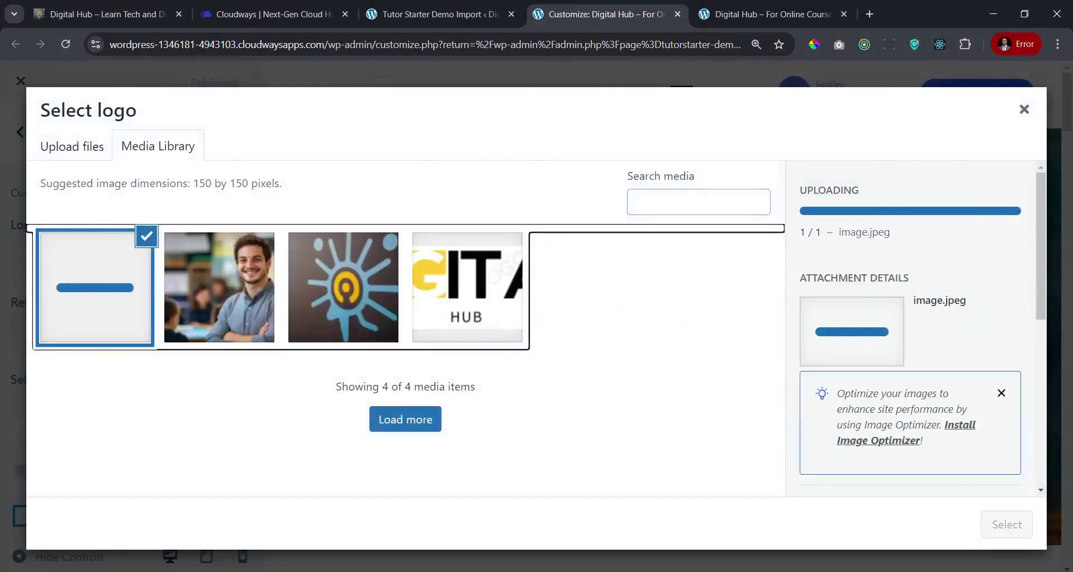
drag(1072, 311, 670, 318)
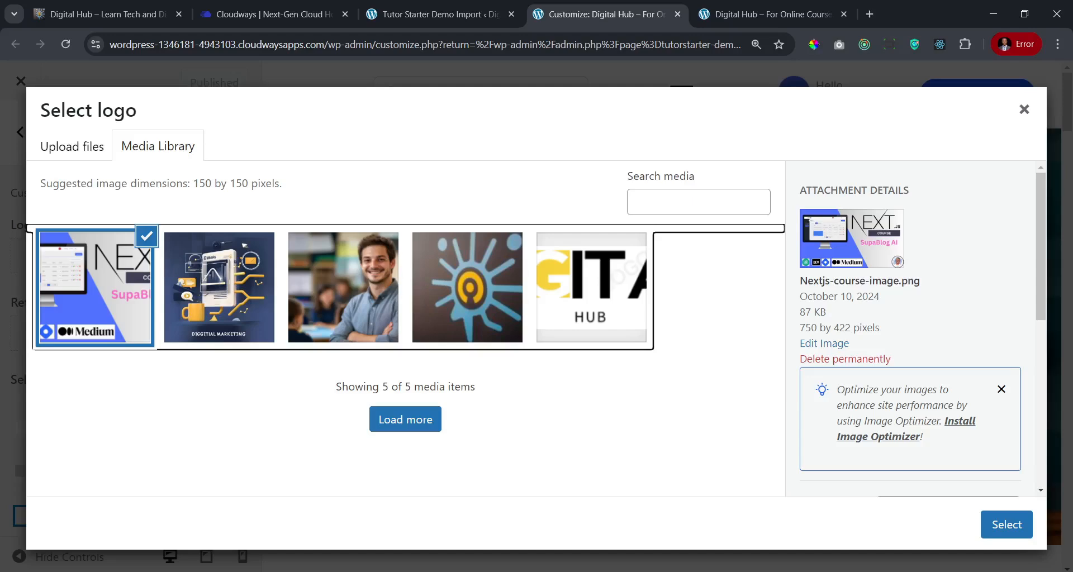
drag(1072, 336, 658, 403)
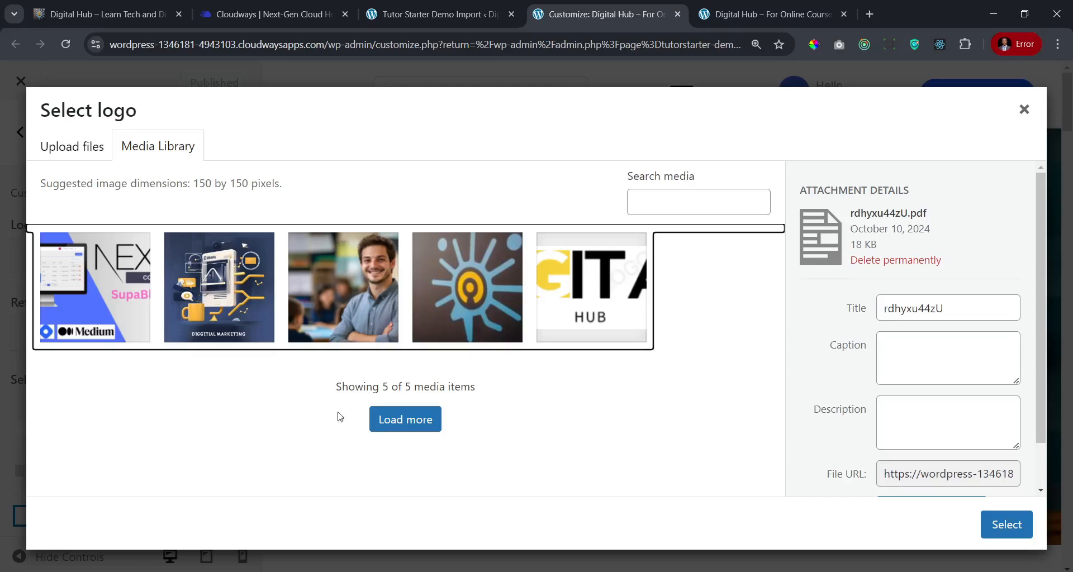
click(1024, 111)
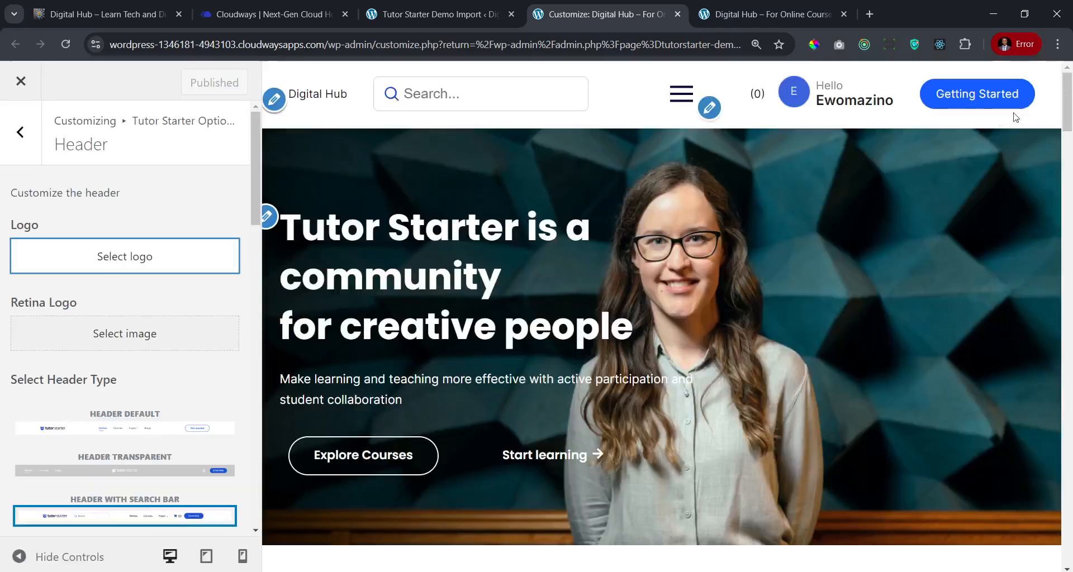
Set dhub-logo.png as the site logo, skipping cropping
click(134, 257)
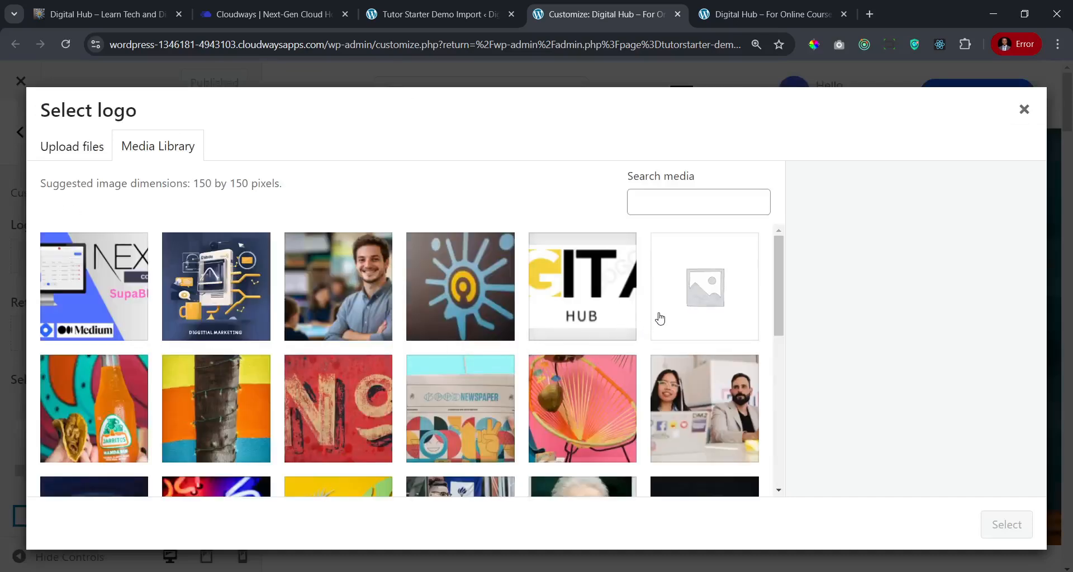
click(593, 281)
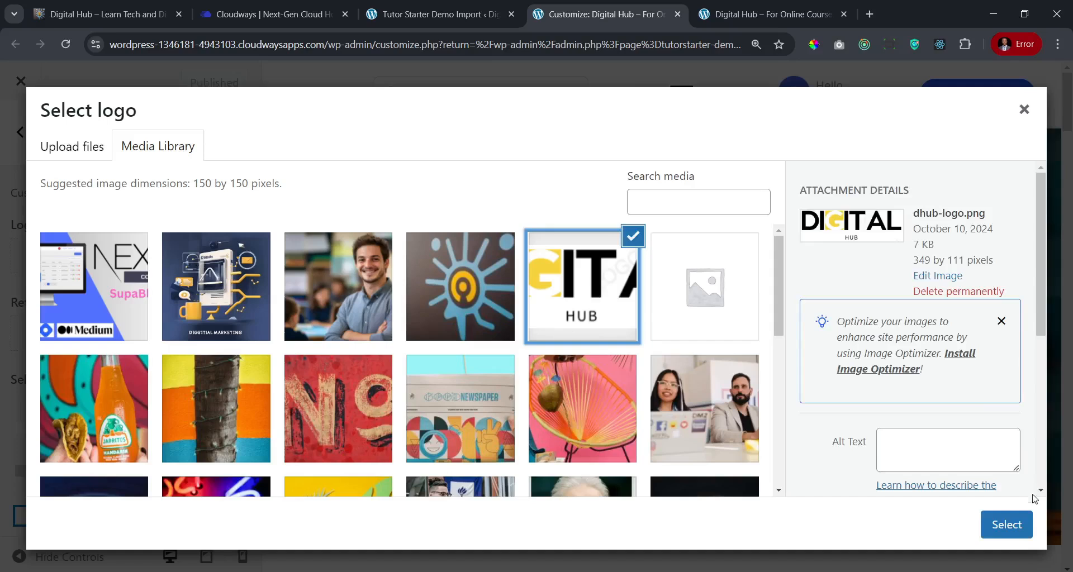
click(1013, 529)
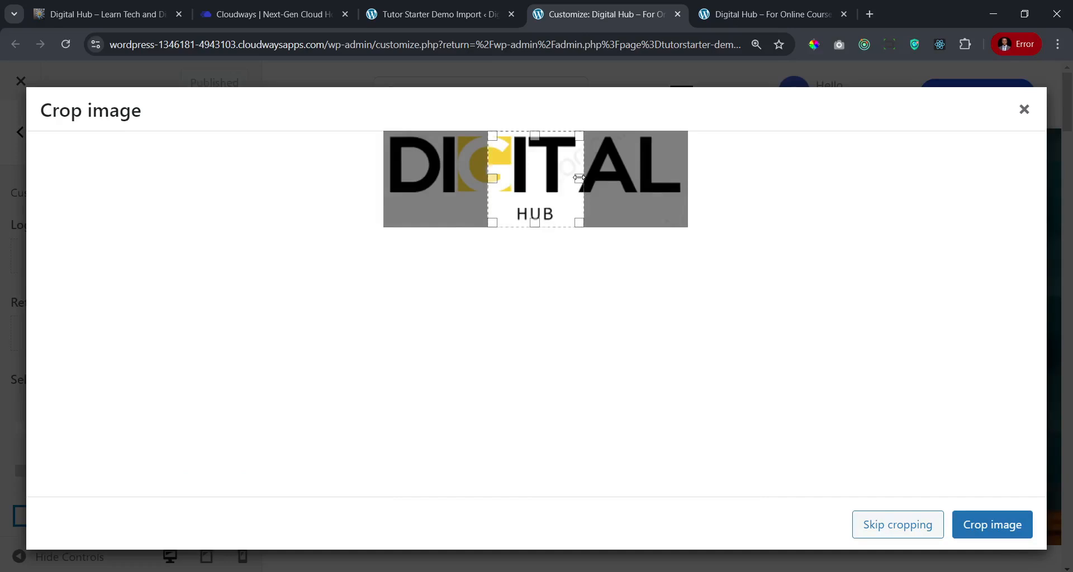
click(901, 527)
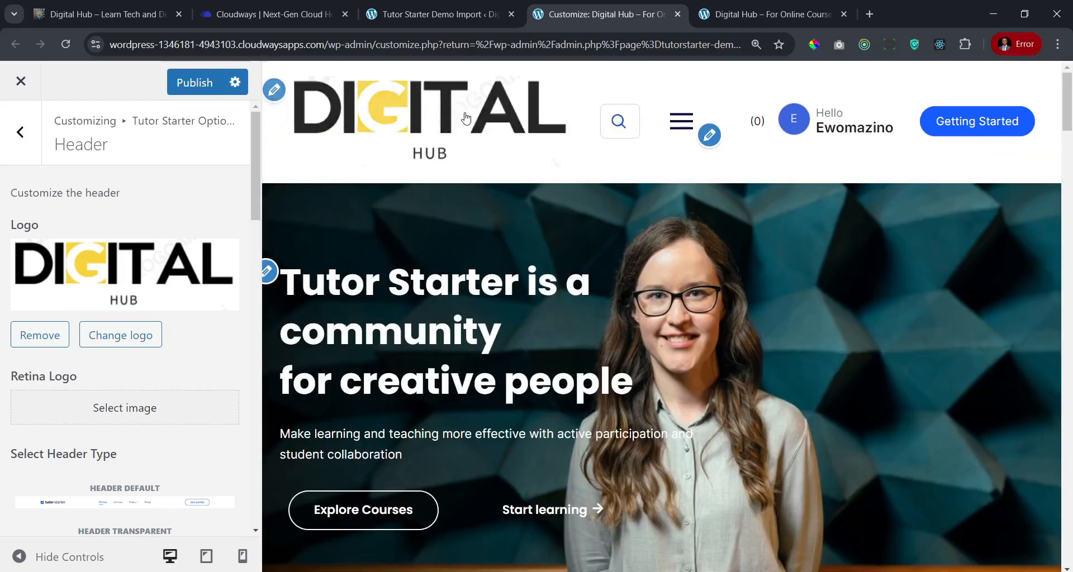
Set the Digital Hub image as the Retina Logo, reselect it, then remove it
click(112, 408)
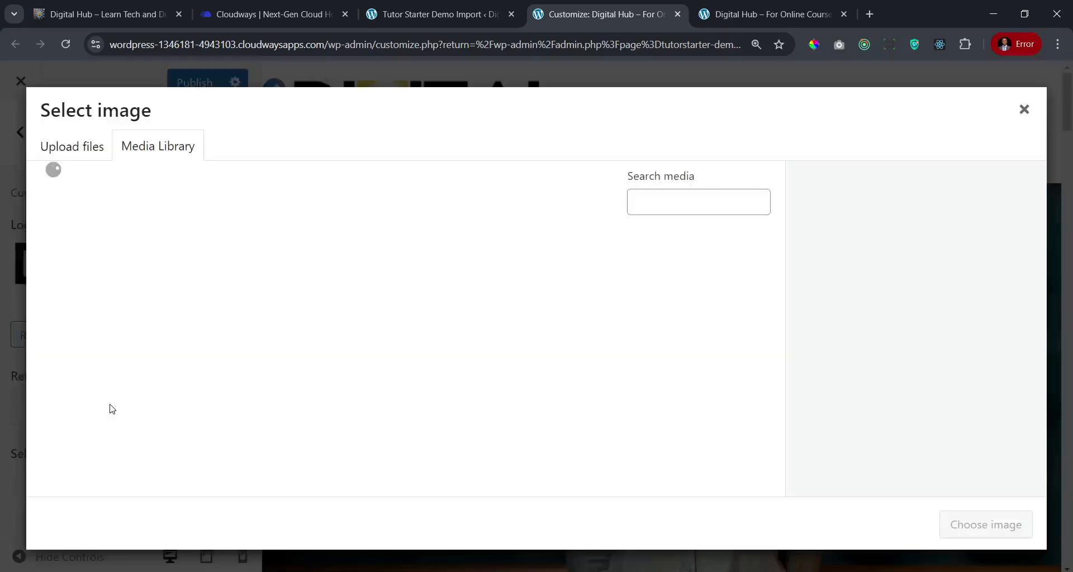
click(611, 295)
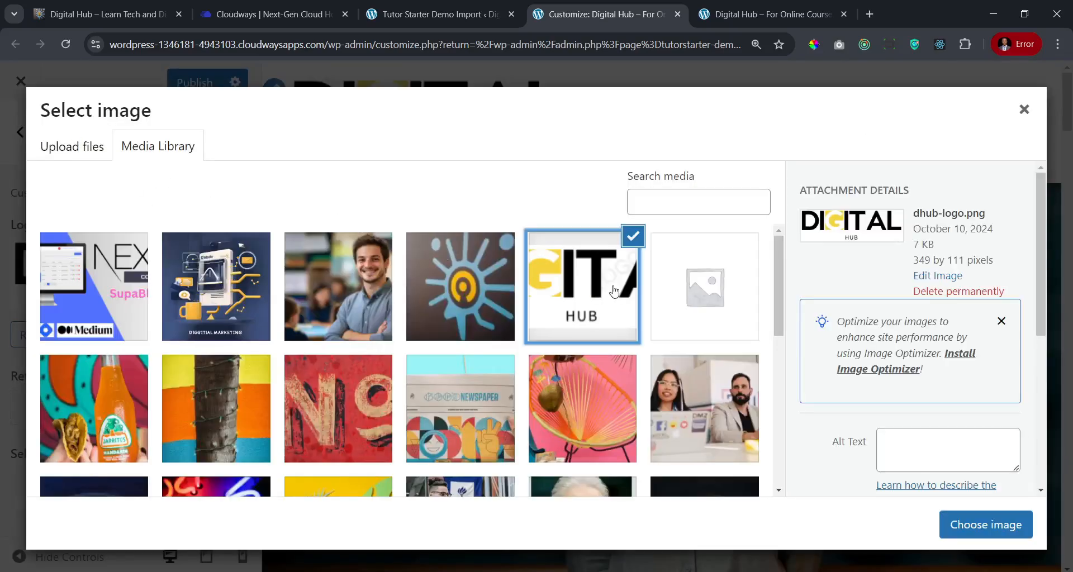
click(999, 531)
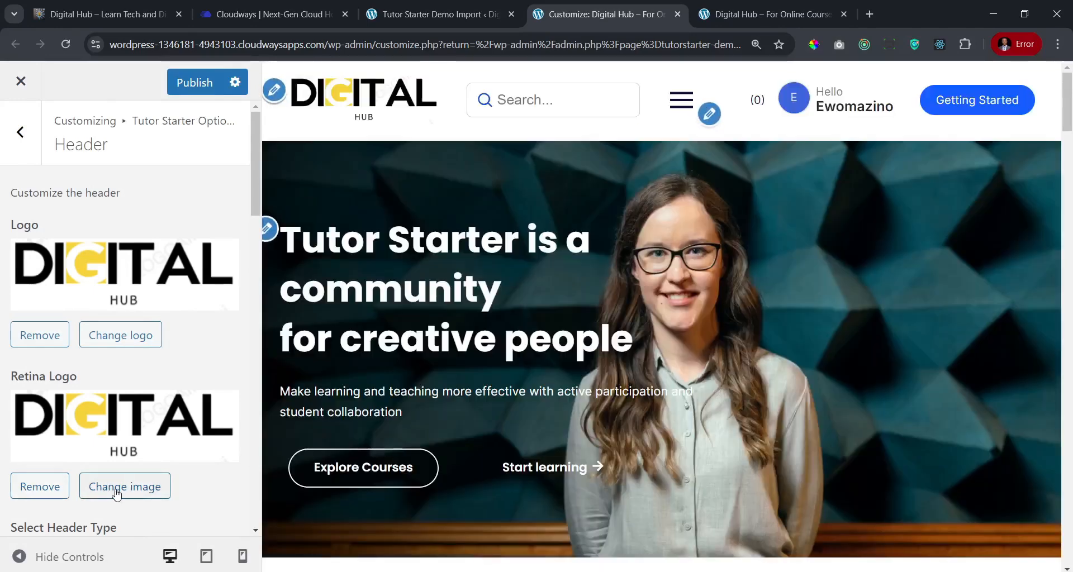
click(117, 492)
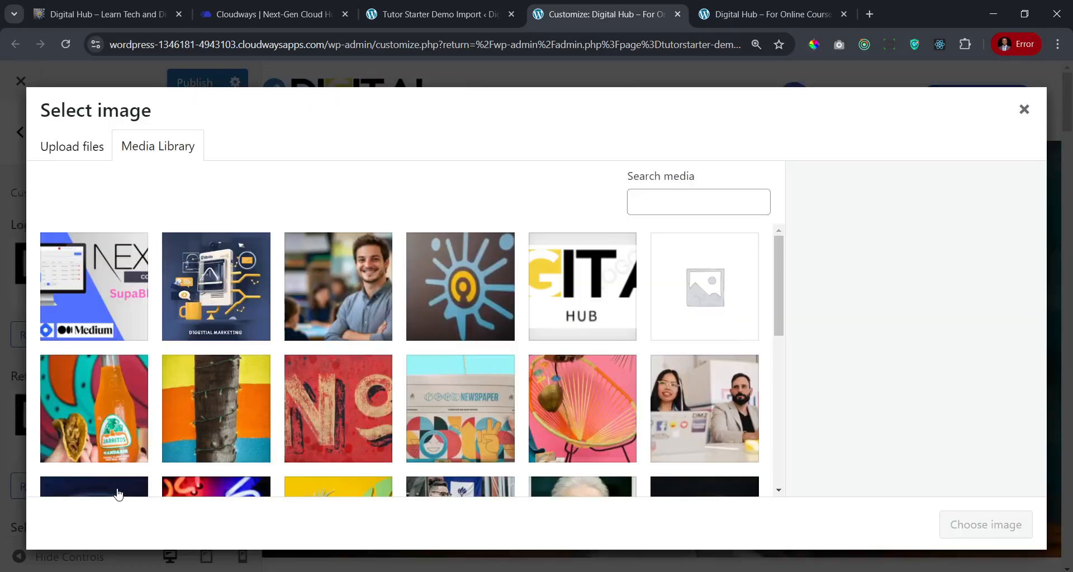
click(608, 289)
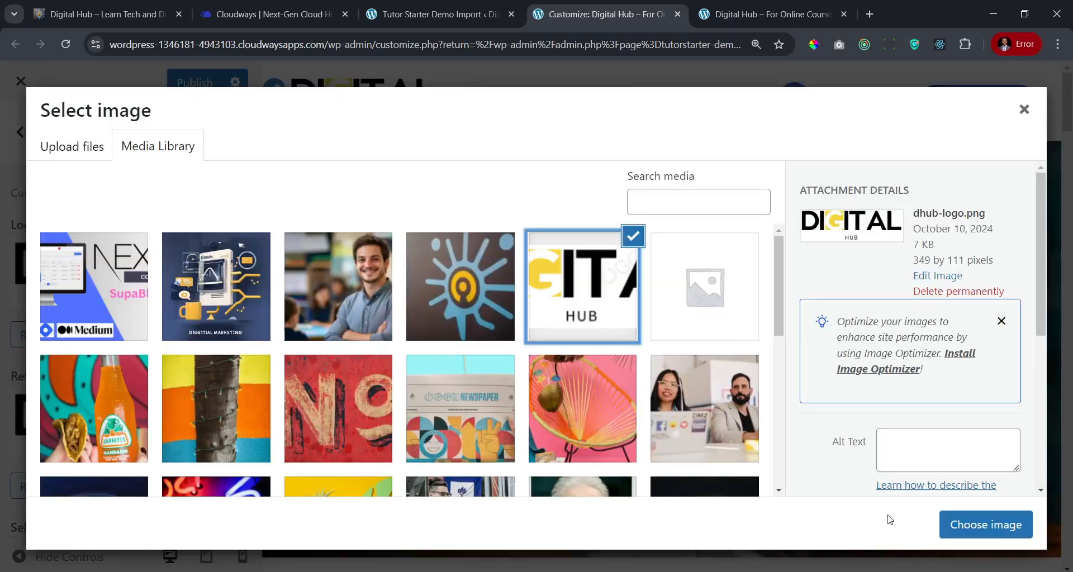
click(968, 529)
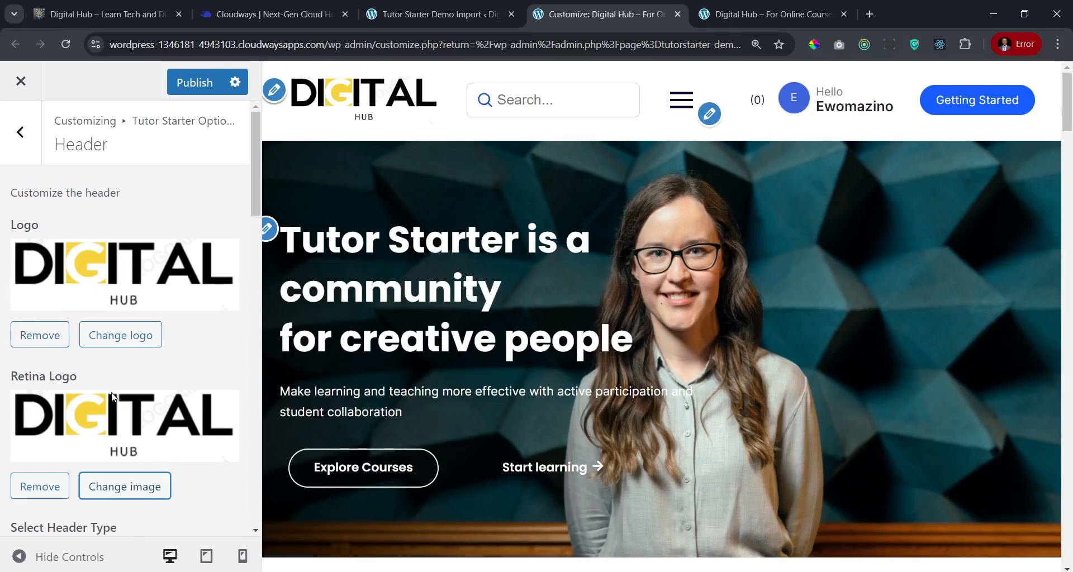
click(44, 486)
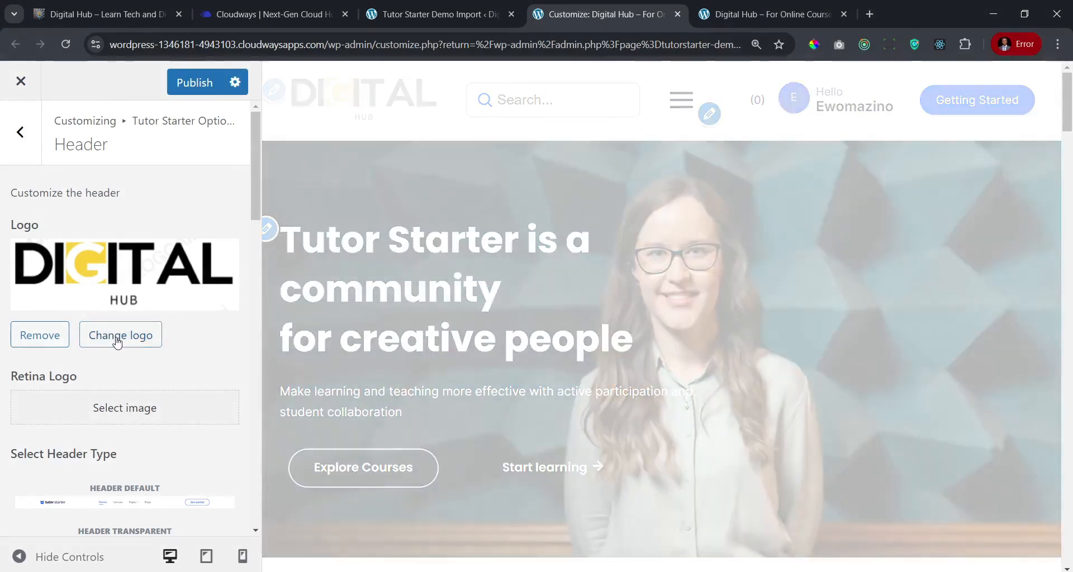
Re-crop dhub-logo.png as the header logo so only the DIGITAL wordmark remains
click(117, 338)
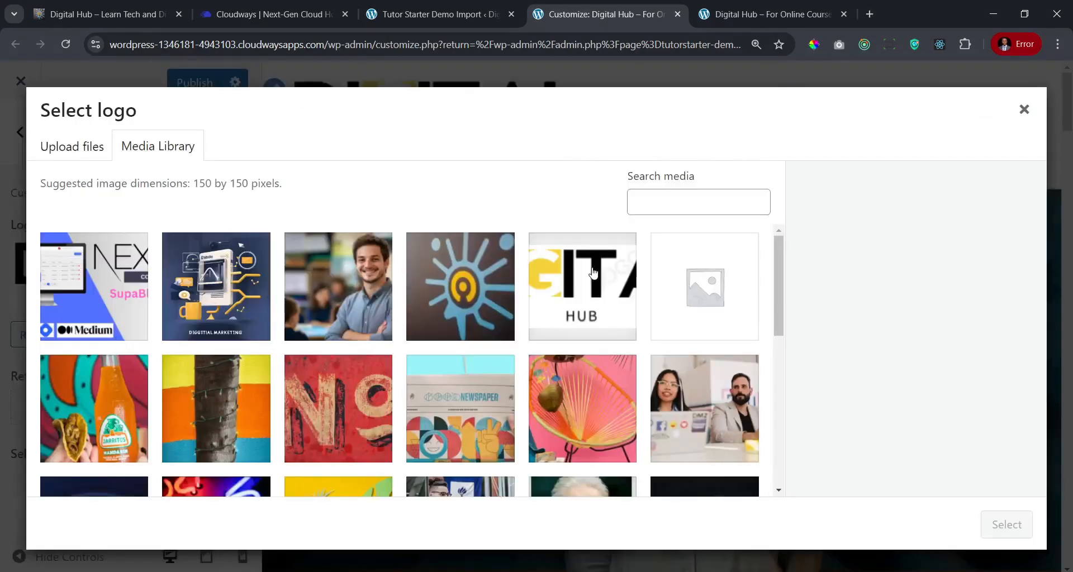
click(593, 273)
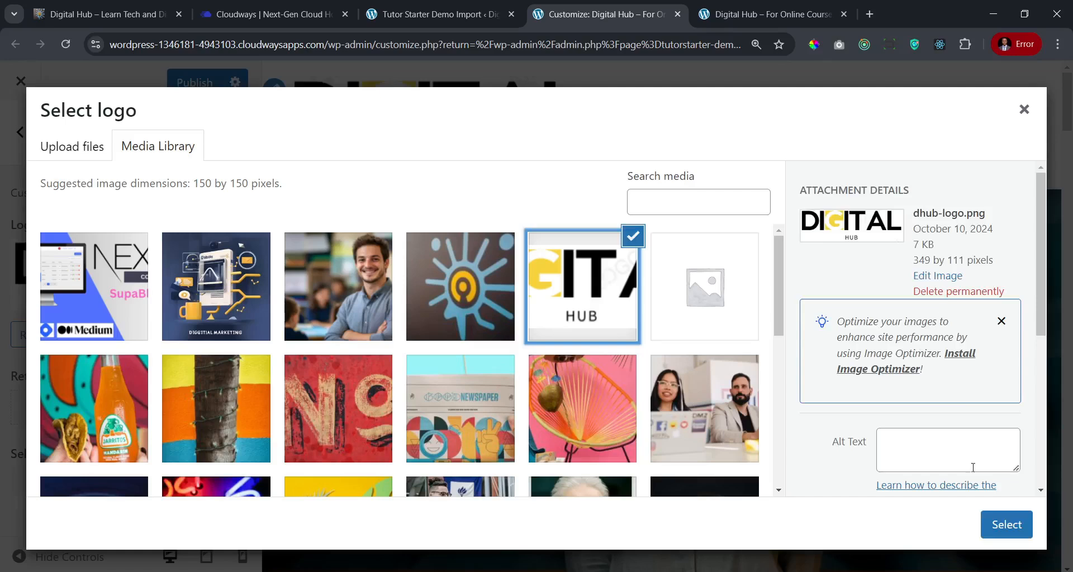
click(1007, 524)
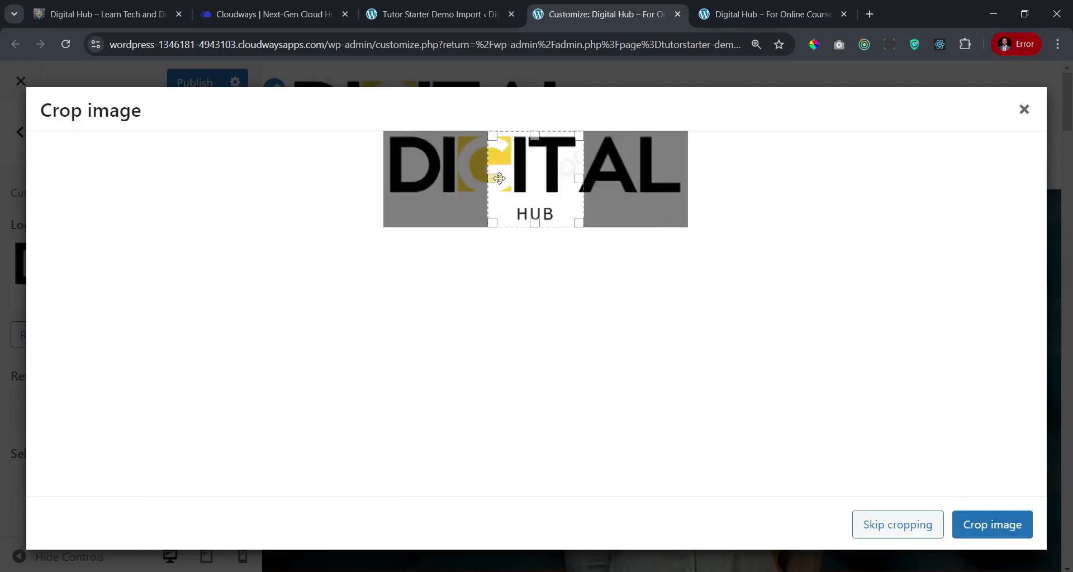
drag(499, 178, 389, 179)
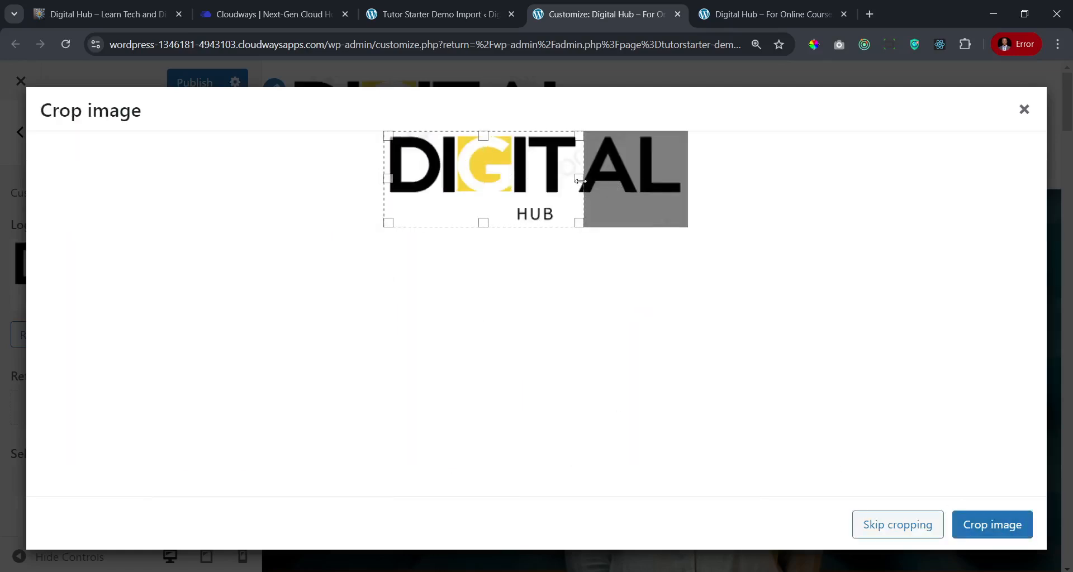
drag(580, 180, 736, 177)
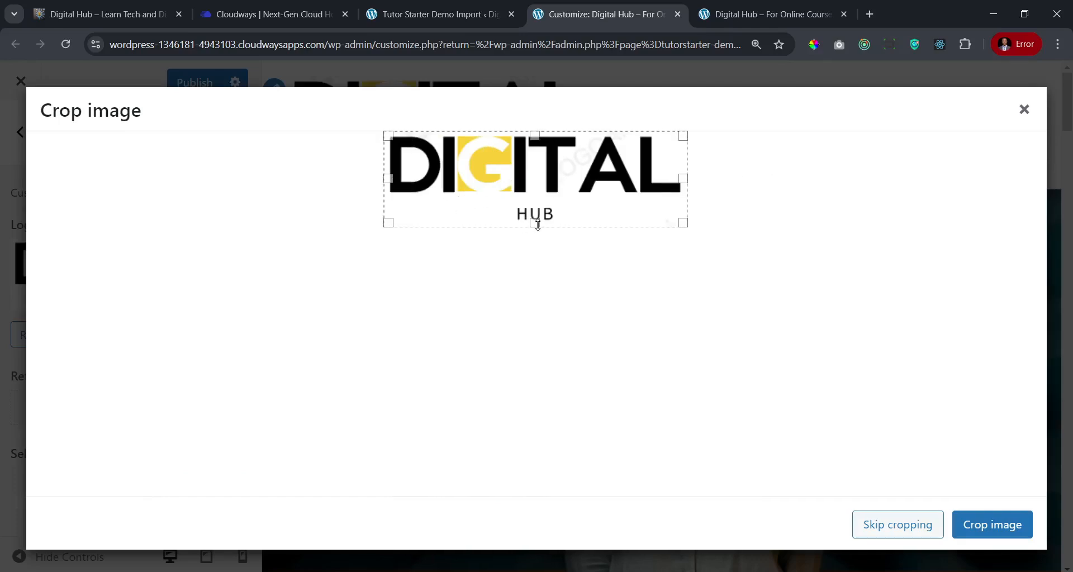
drag(538, 225, 539, 199)
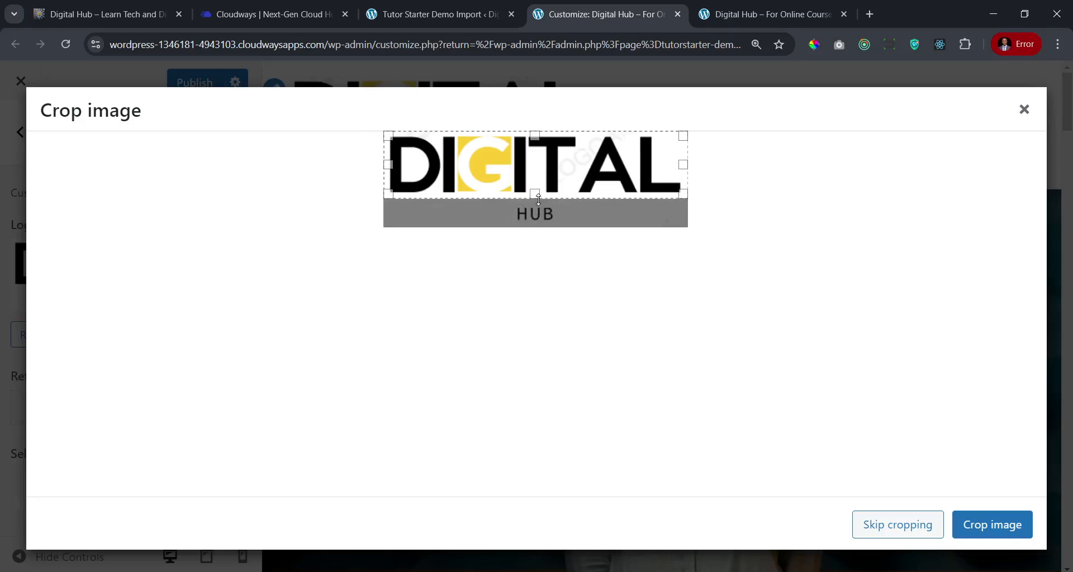
click(998, 526)
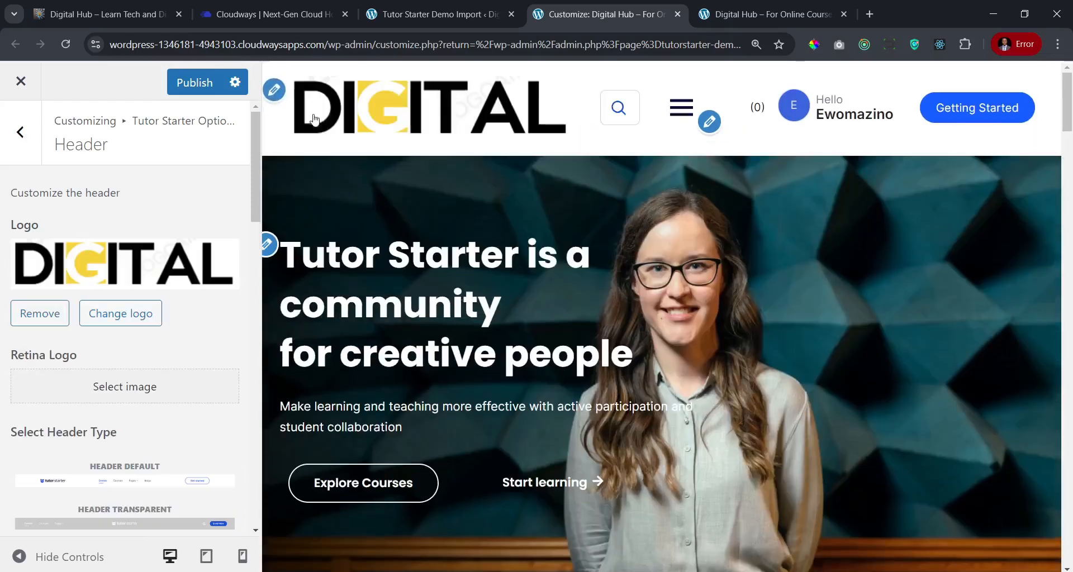
Close the retina logo picker without applying, publish the logo changes and reload the Customizer
click(132, 394)
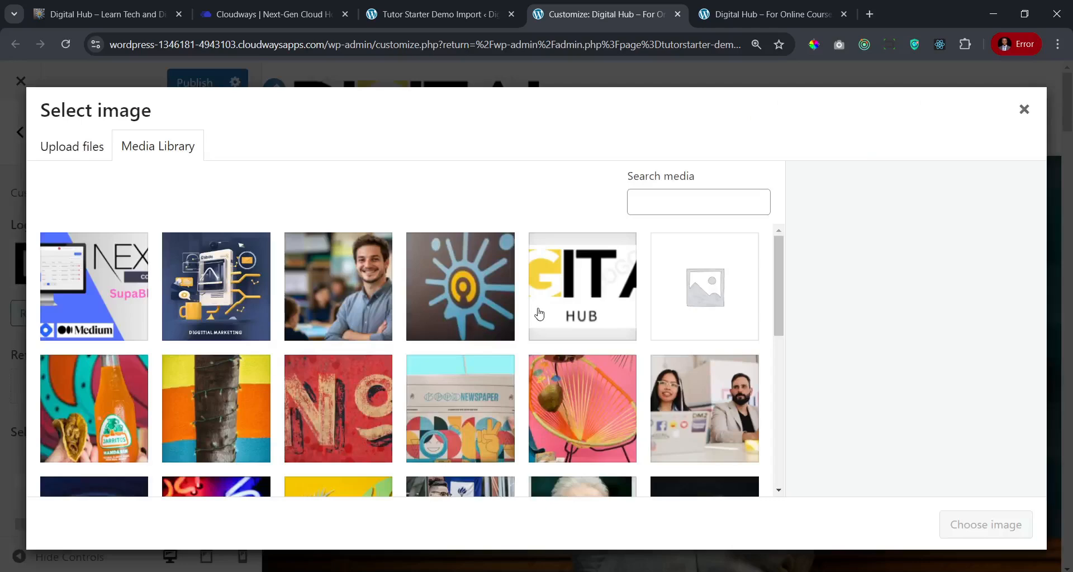
scroll(516, 330, down, 2)
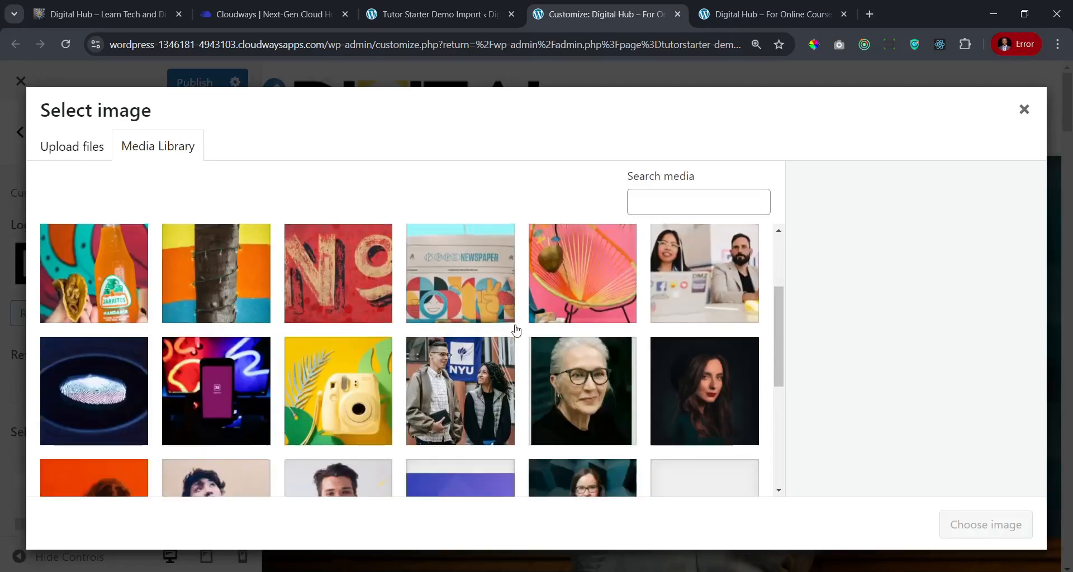
scroll(515, 329, up, 2)
click(573, 283)
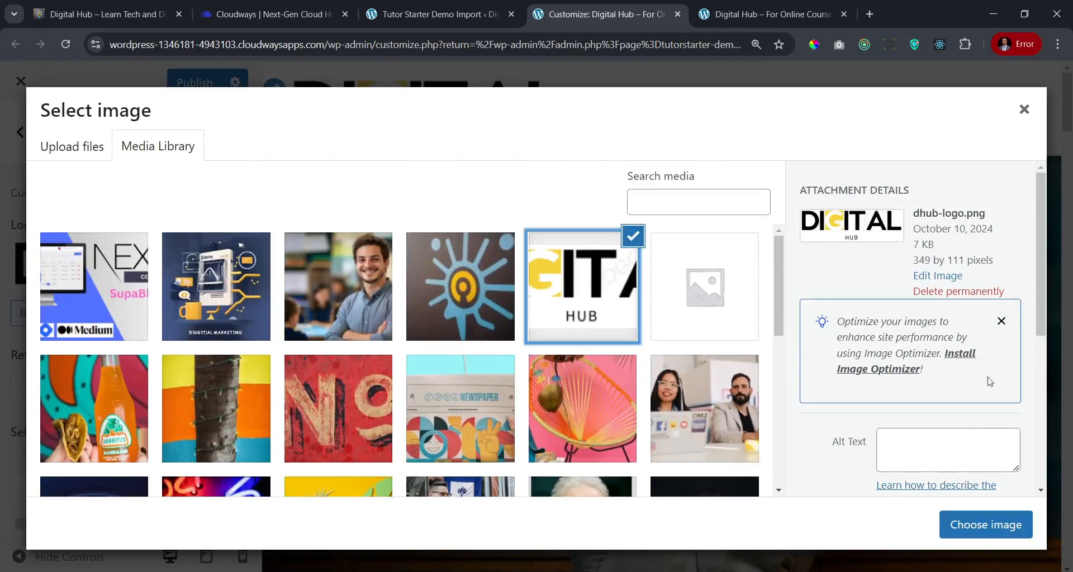
click(1024, 109)
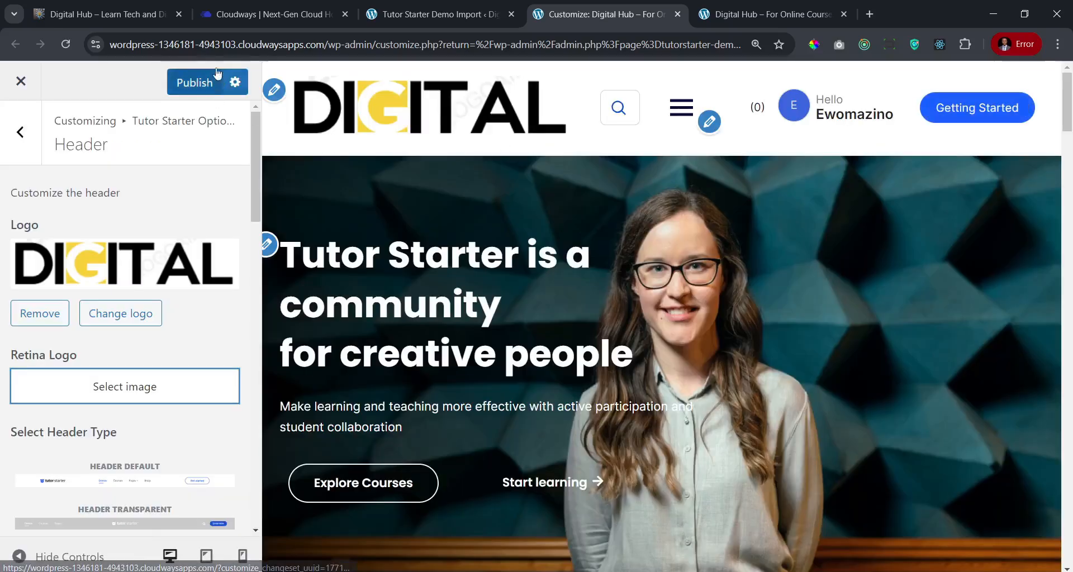
click(205, 83)
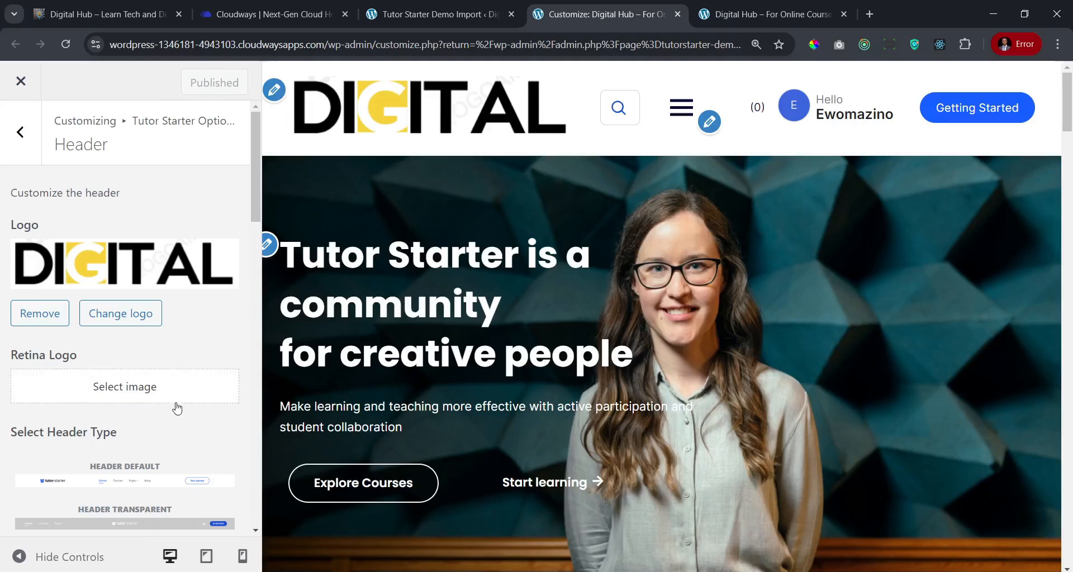
click(66, 45)
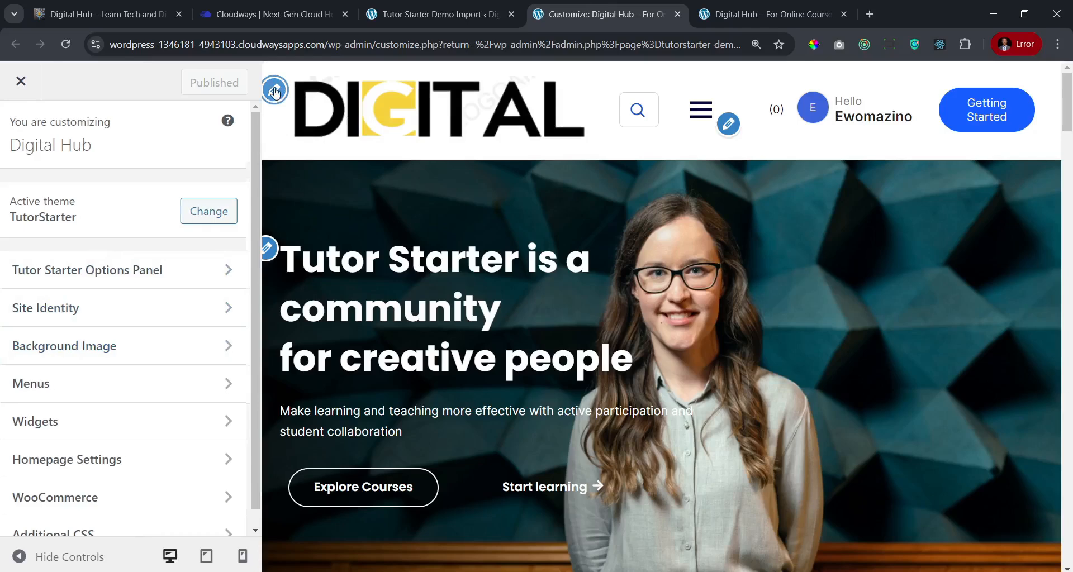
Set the cropped DIGITAL logo as the Retina Logo under Tutor Starter Options > Header and publish
click(59, 270)
click(59, 309)
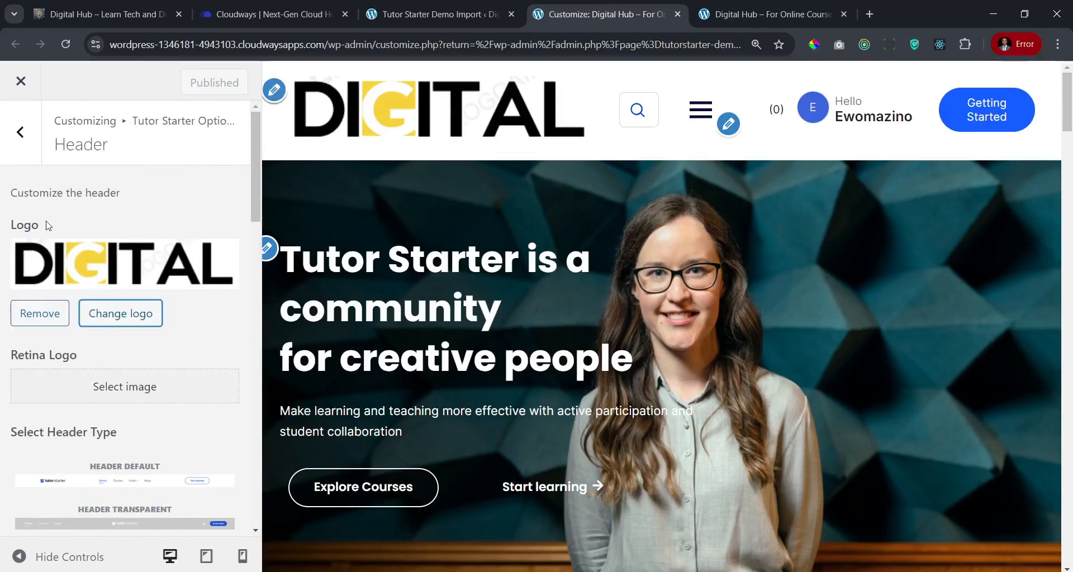
click(116, 393)
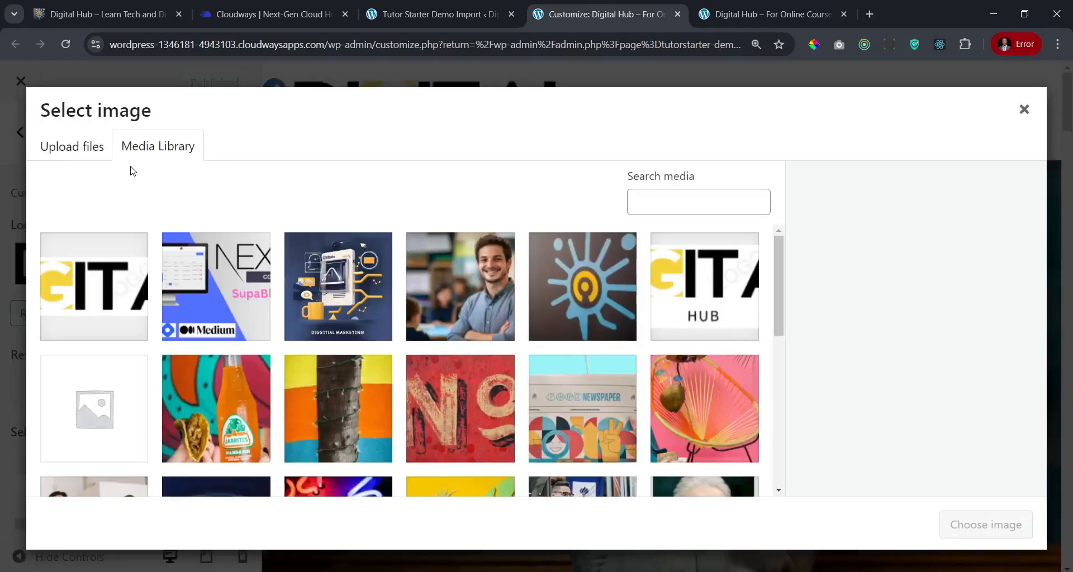
click(66, 281)
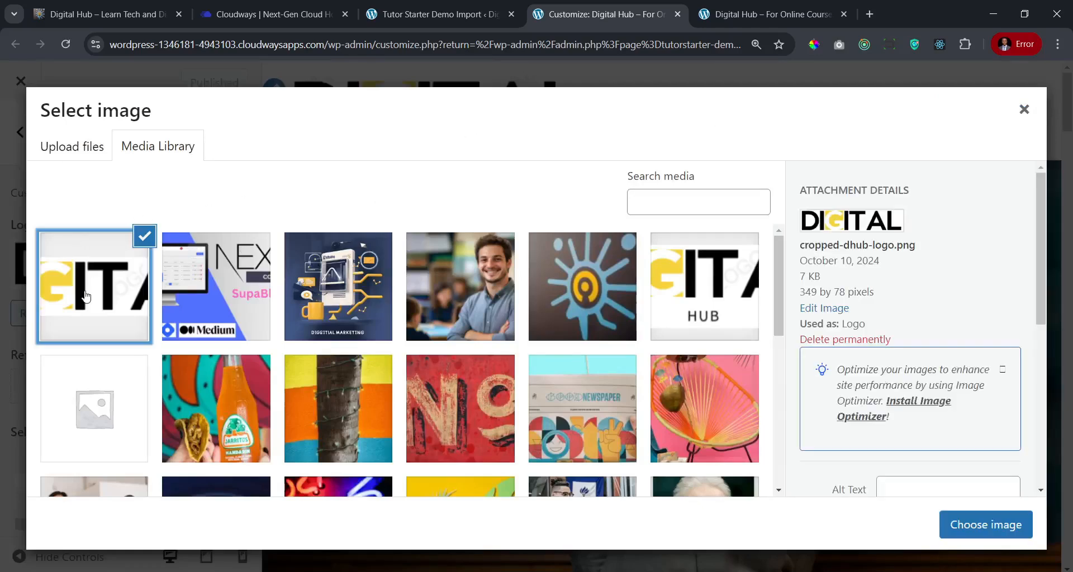
click(985, 525)
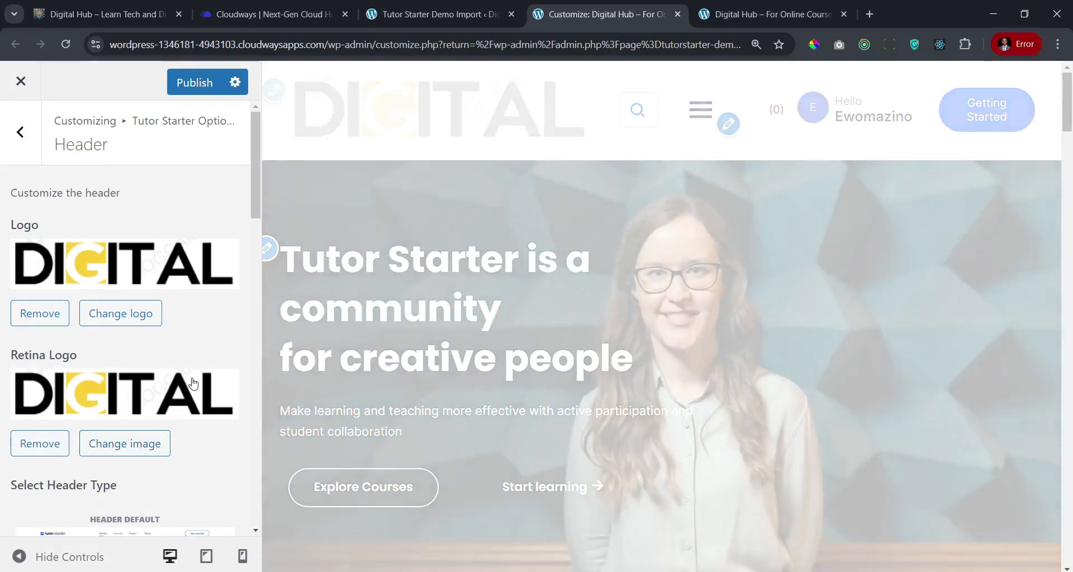
scroll(206, 245, down, 2)
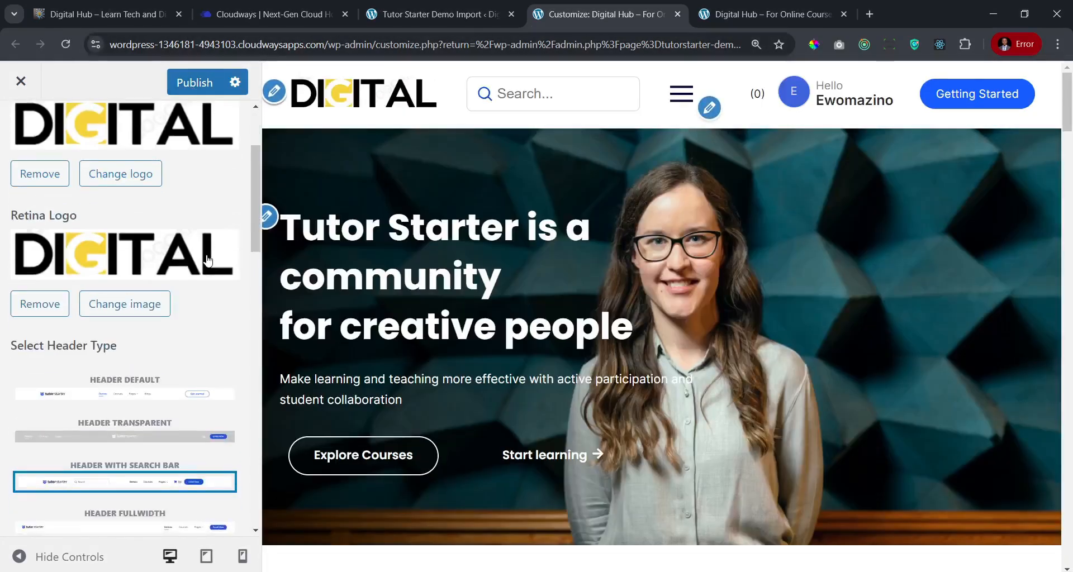
scroll(228, 317, down, 1)
scroll(228, 317, up, 1)
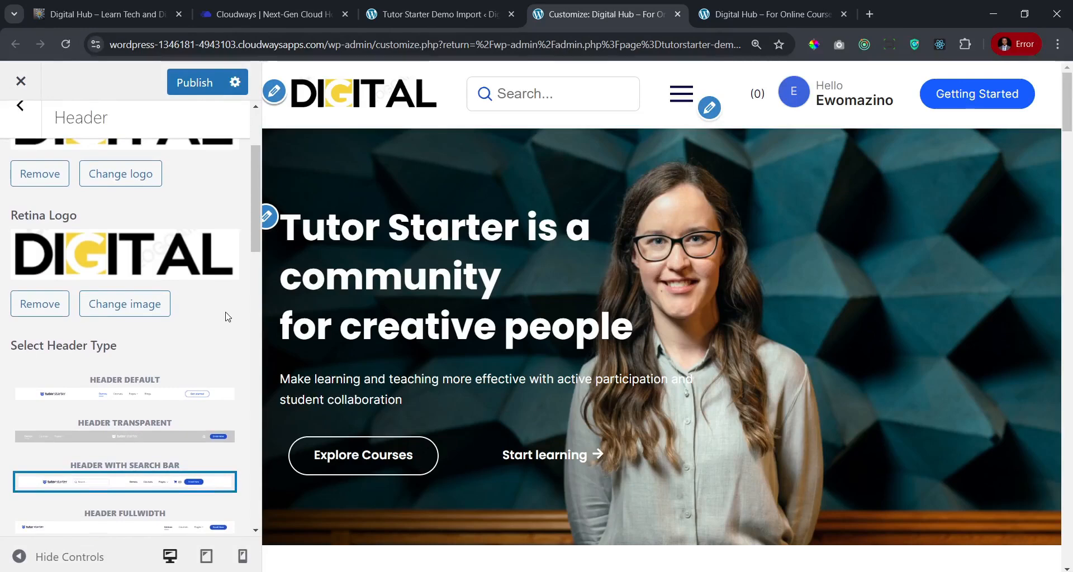
scroll(227, 317, up, 3)
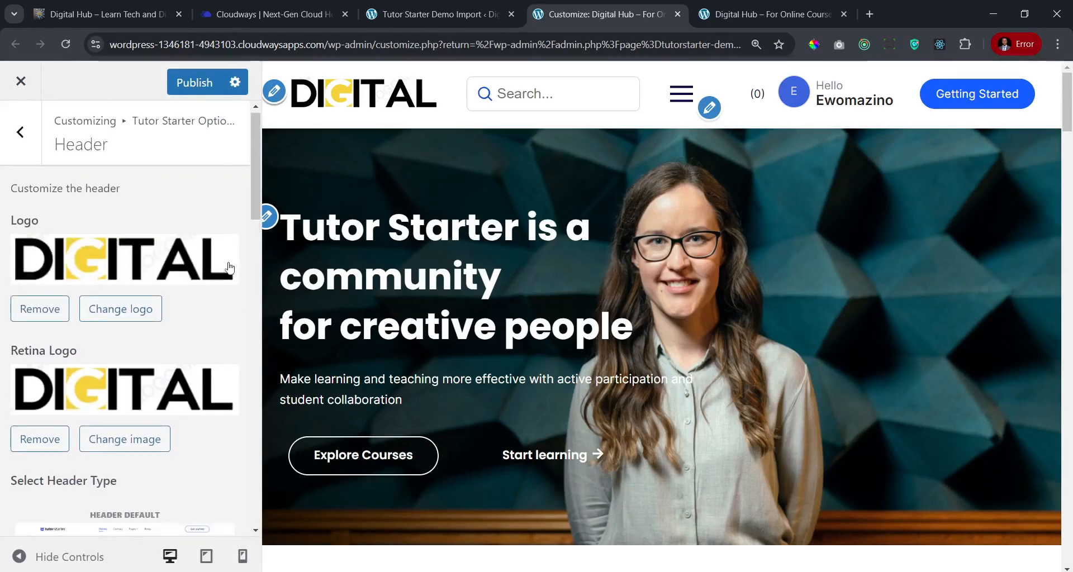
click(196, 83)
In the theme's Footer options, set the Footer Bottom Logo to the DIGITAL image
click(22, 138)
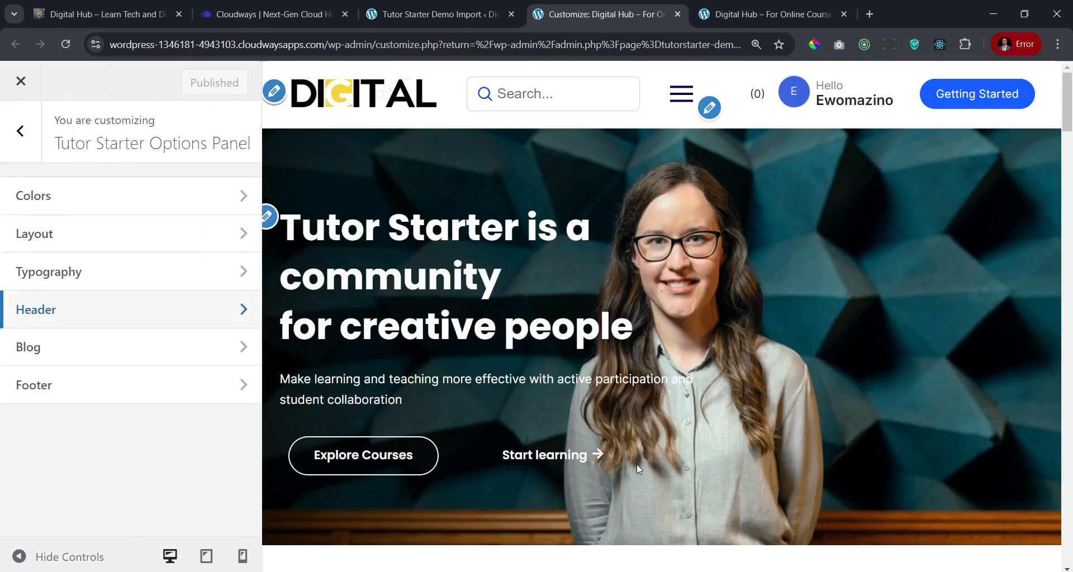
scroll(632, 303, down, 8)
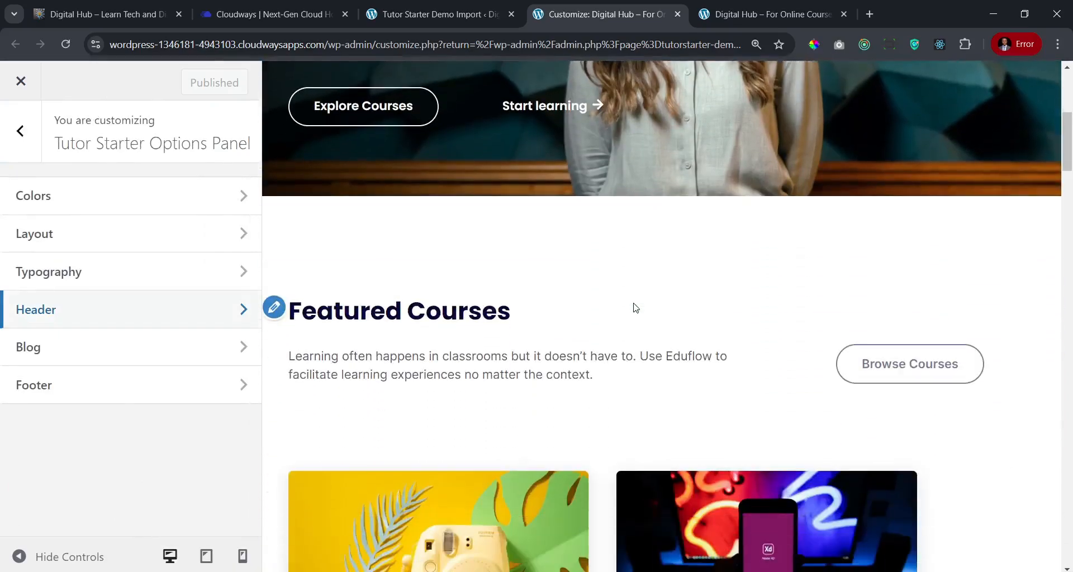
scroll(638, 312, down, 20)
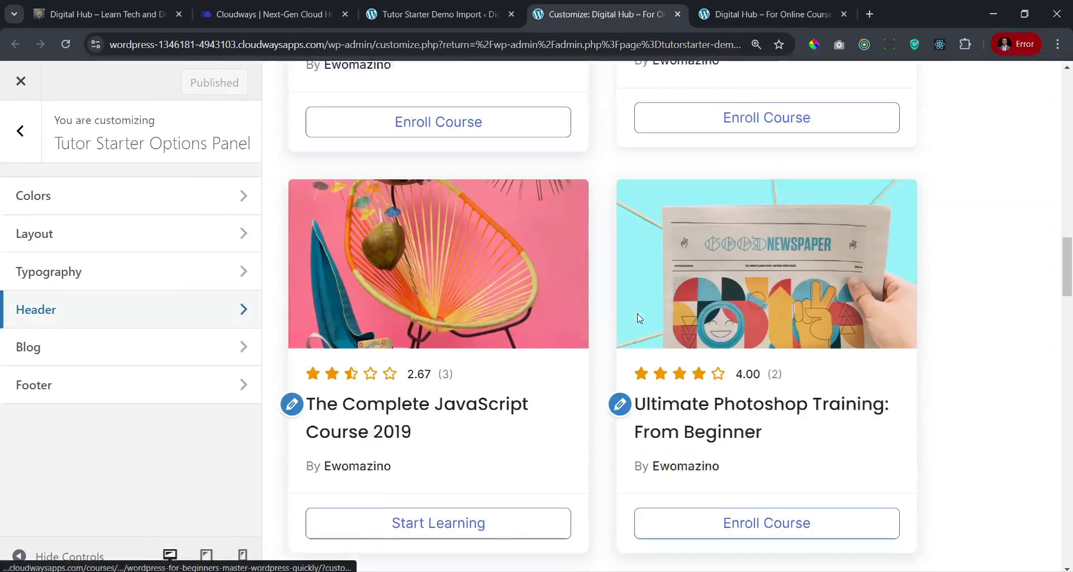
scroll(640, 319, down, 15)
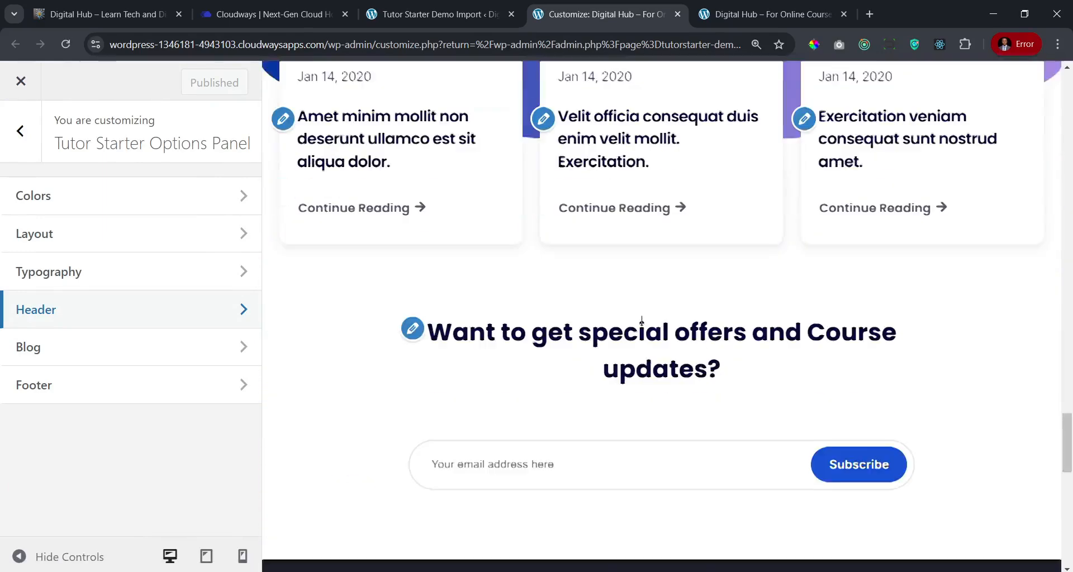
scroll(642, 318, down, 6)
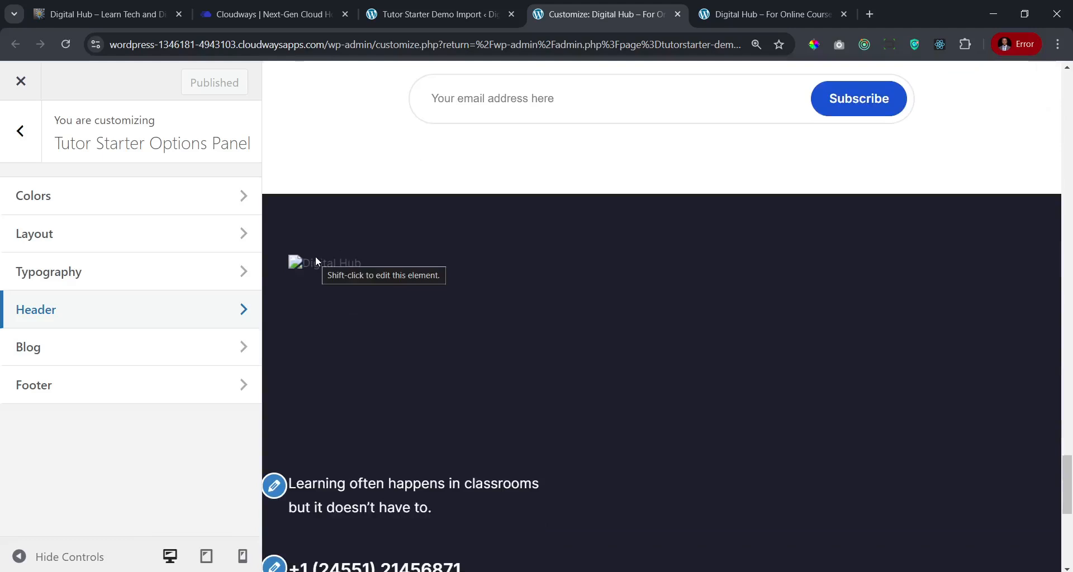
click(116, 389)
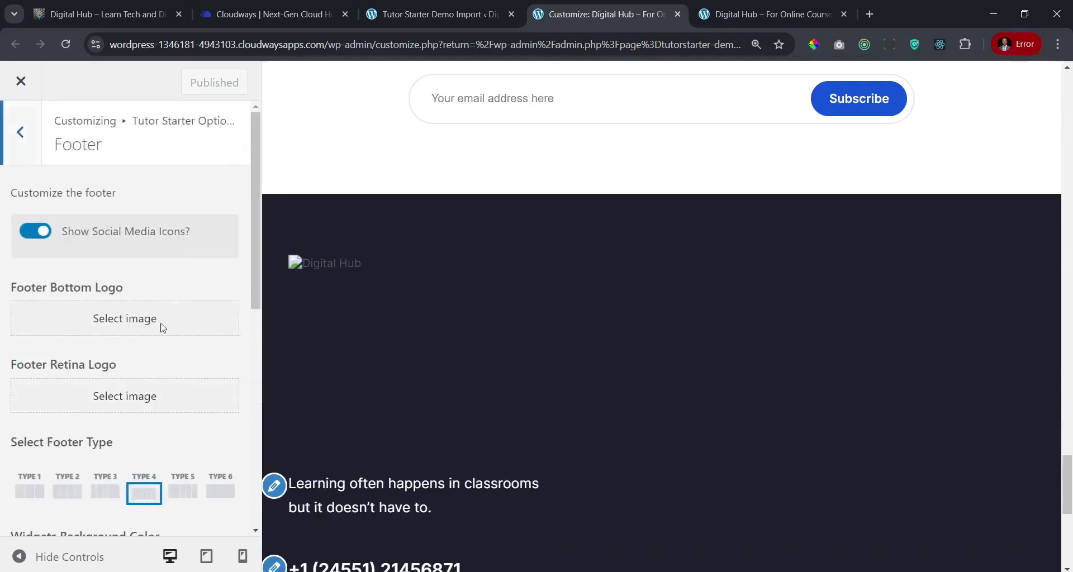
click(111, 326)
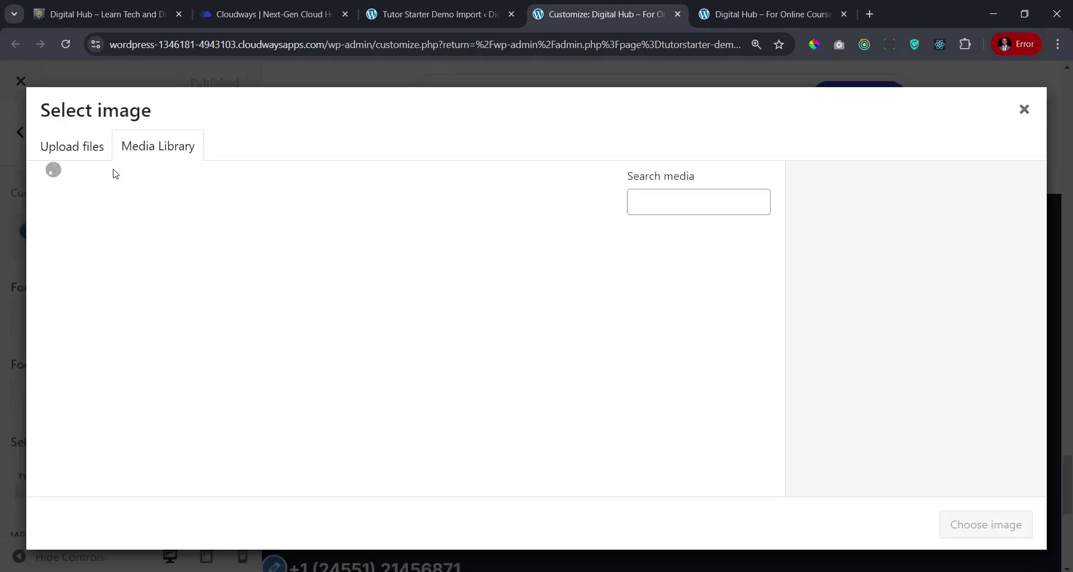
click(125, 284)
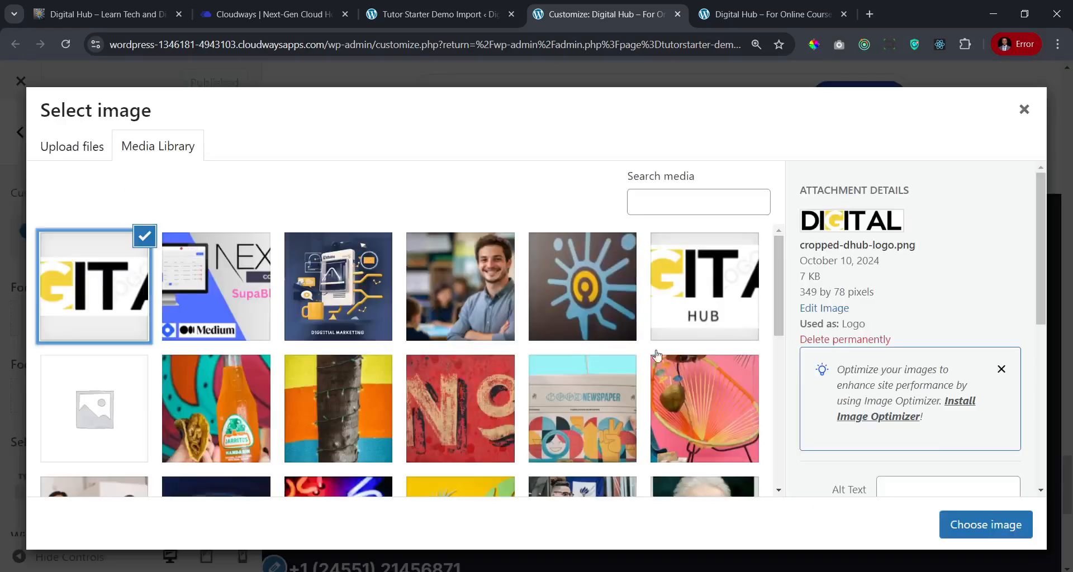
click(989, 525)
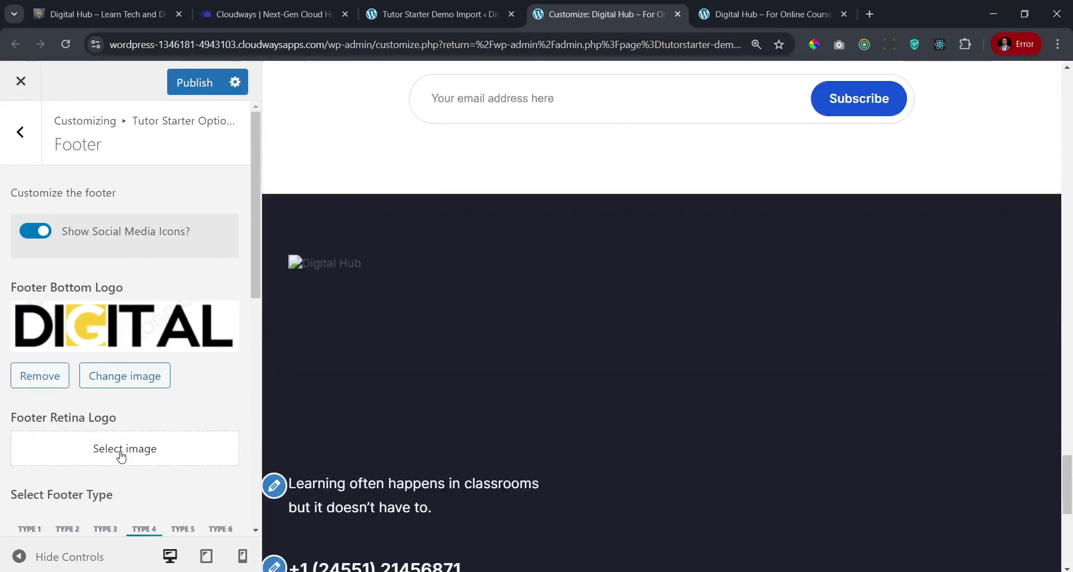
Set the Footer Retina Logo to the DIGITAL image as well and publish
click(120, 457)
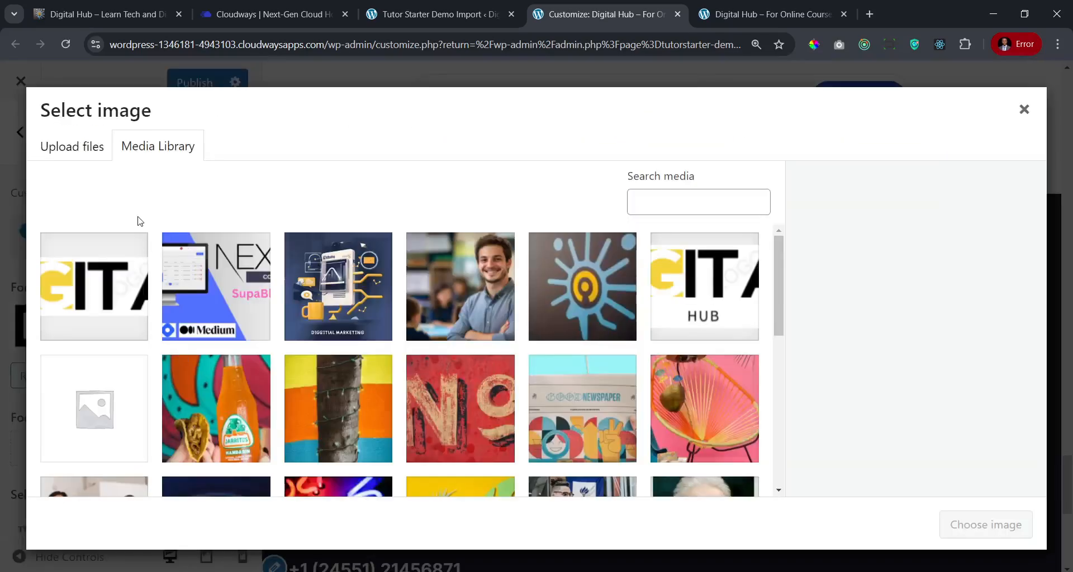
click(110, 265)
click(1025, 538)
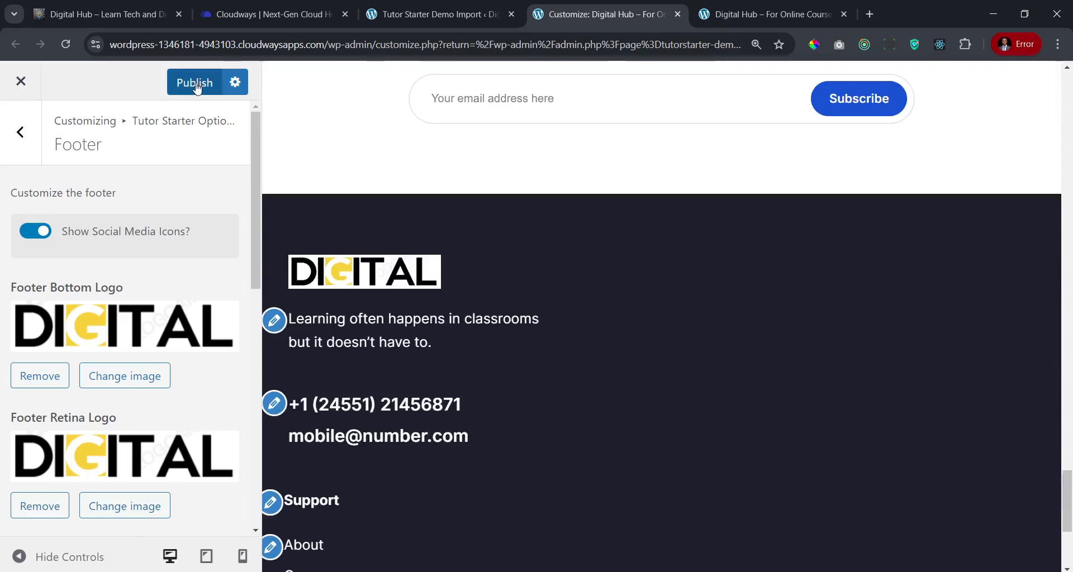
click(196, 83)
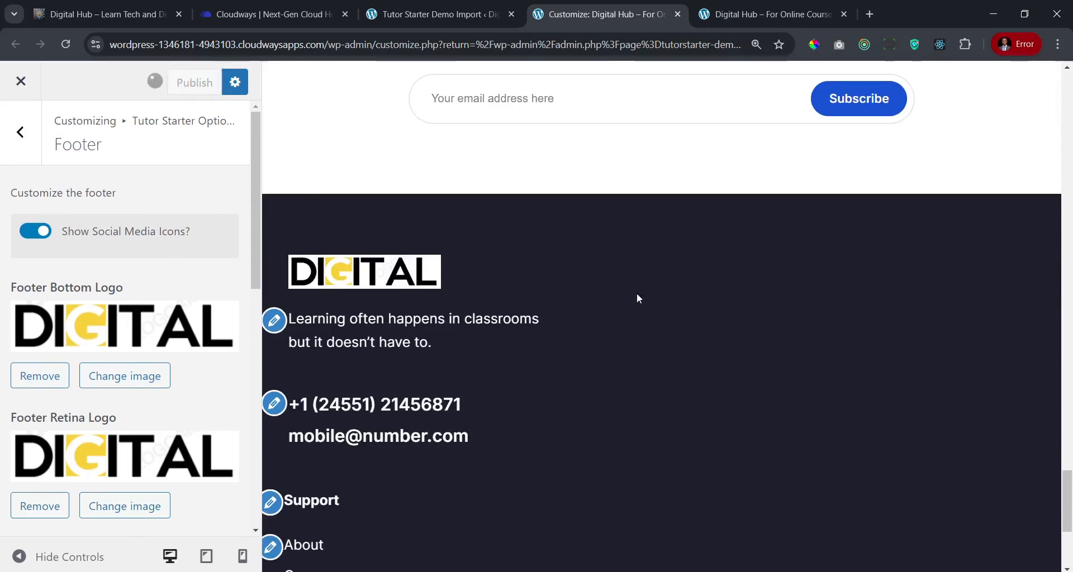
scroll(608, 268, up, 20)
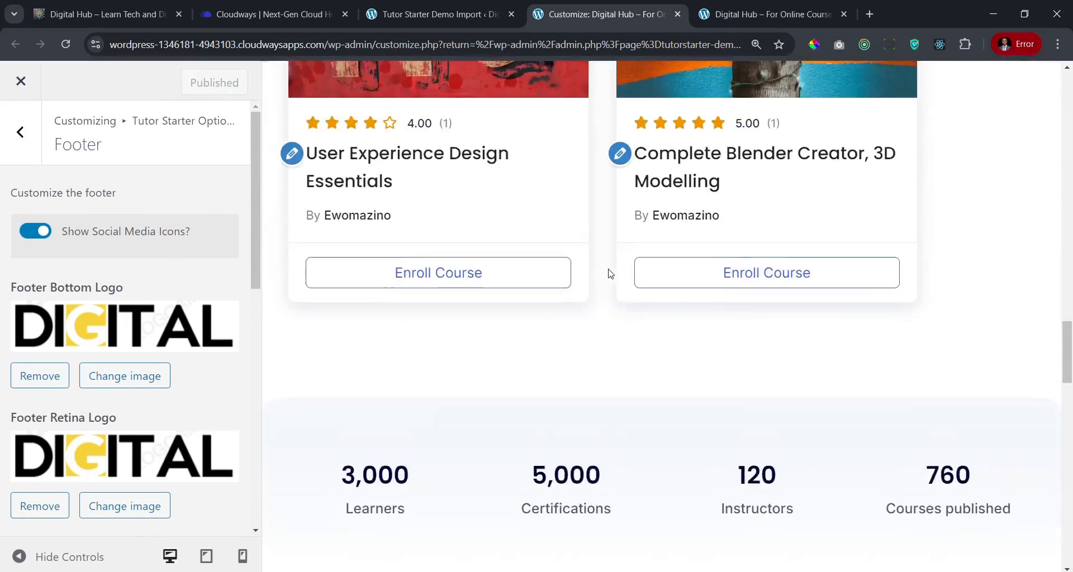
scroll(609, 274, up, 20)
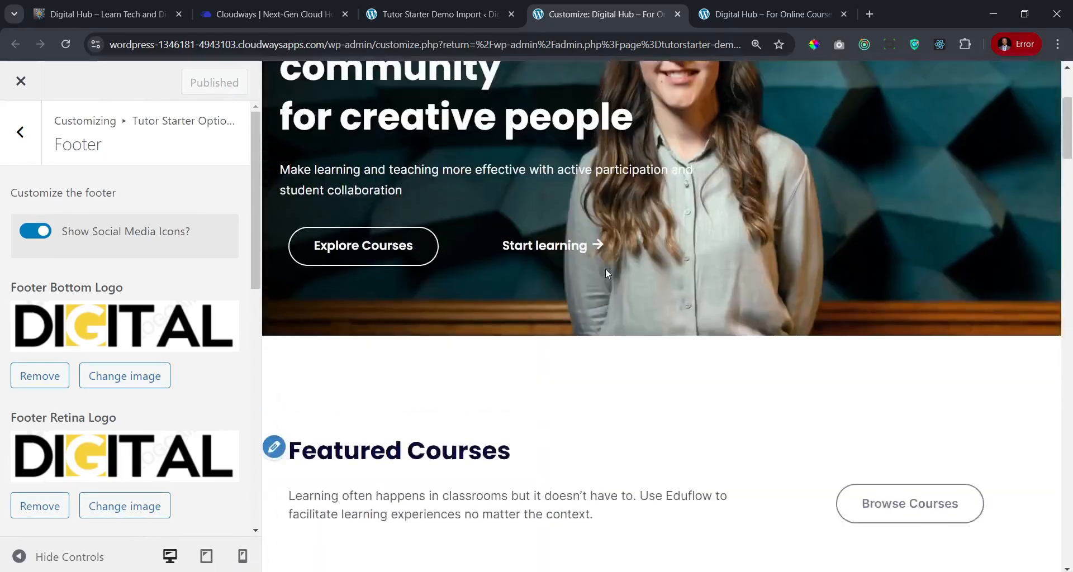
scroll(605, 273, up, 5)
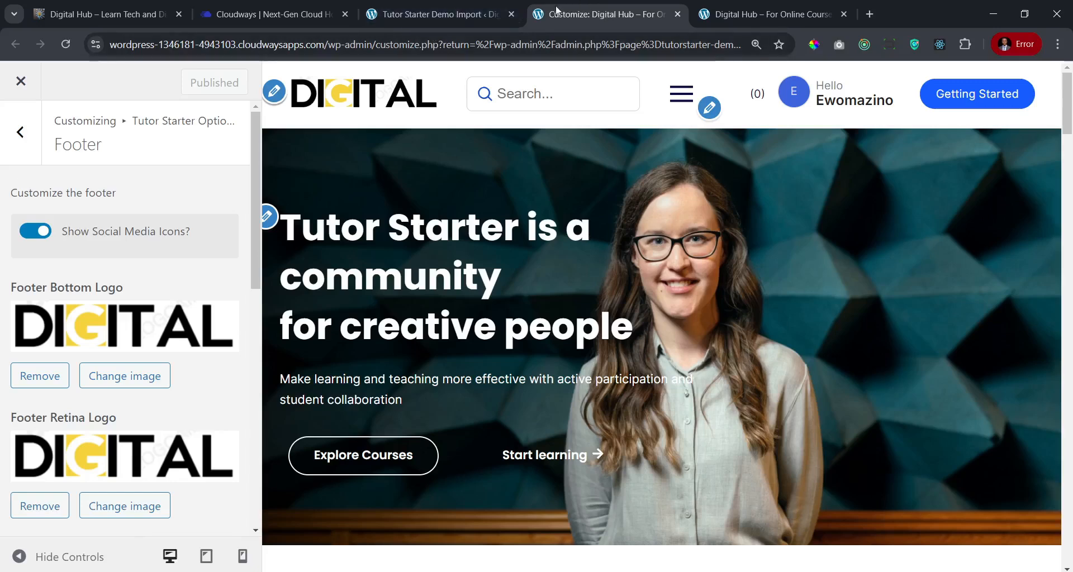
Look over the demo import tab and the live Digital Hub homepage, then return to Pages
click(451, 12)
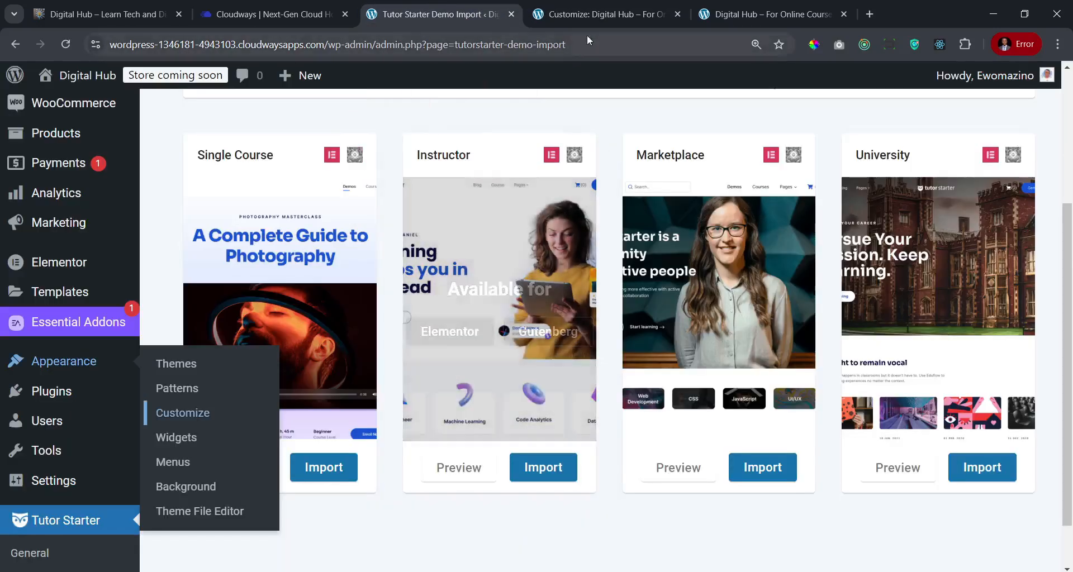
scroll(53, 198, up, 4)
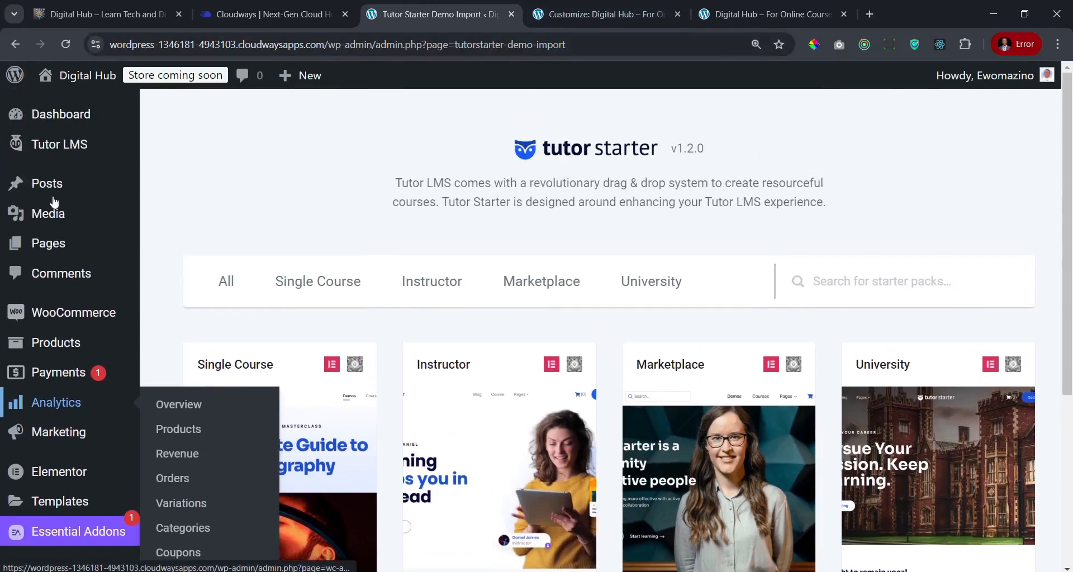
mouse_move(59, 253)
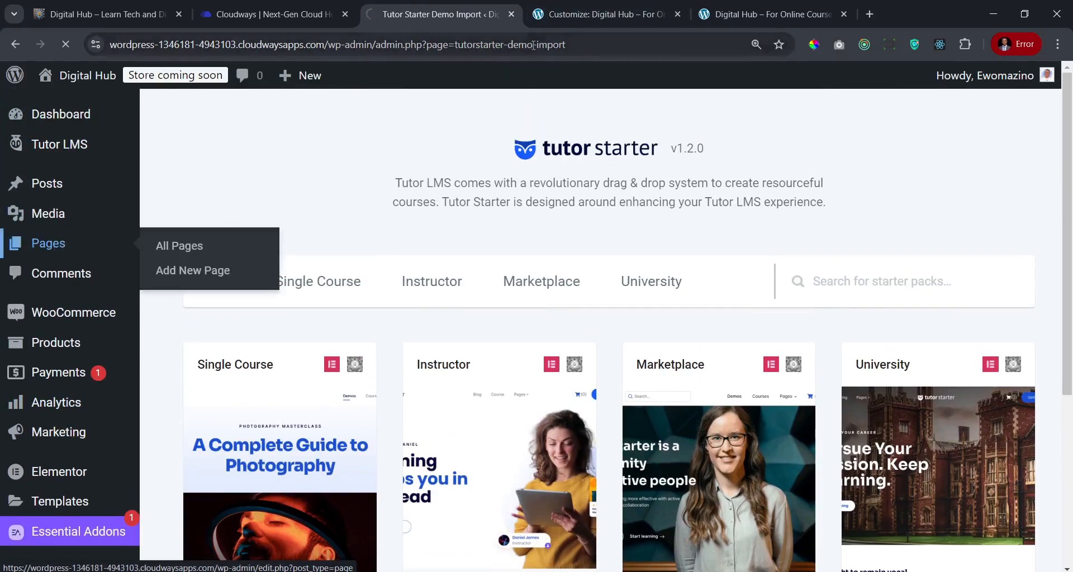
click(604, 14)
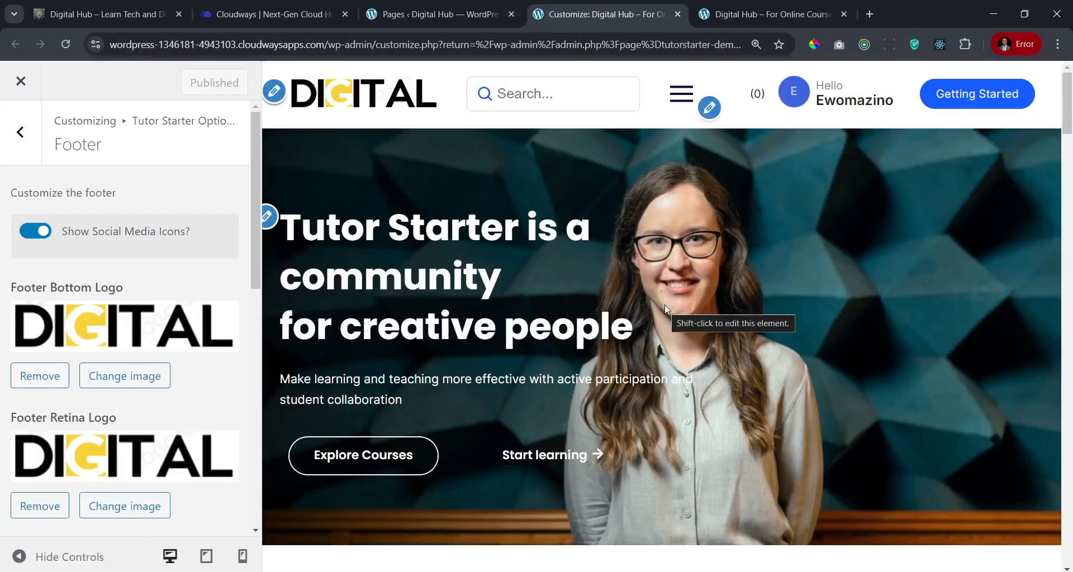
click(101, 14)
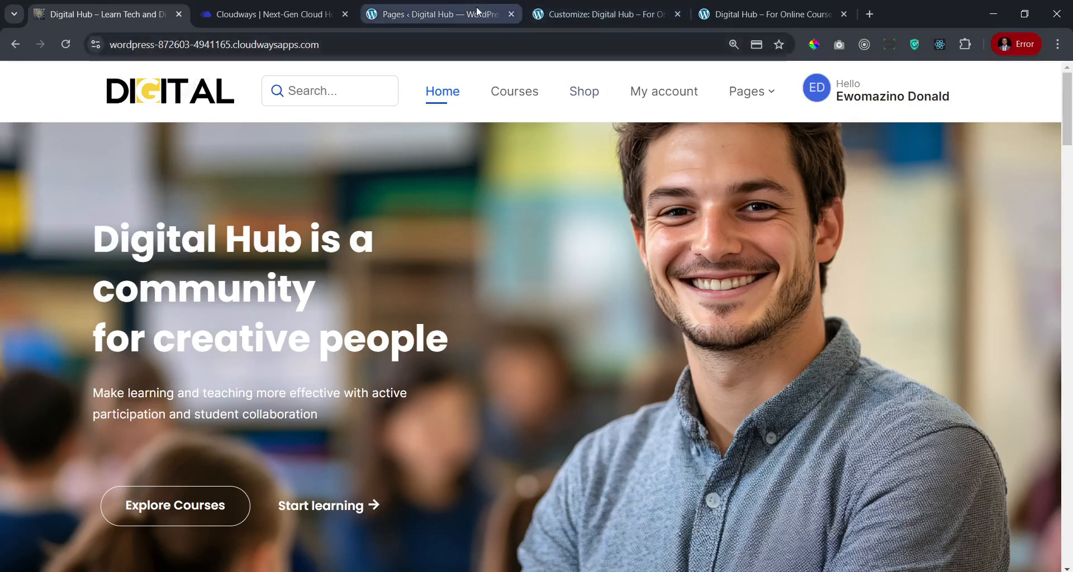
click(447, 6)
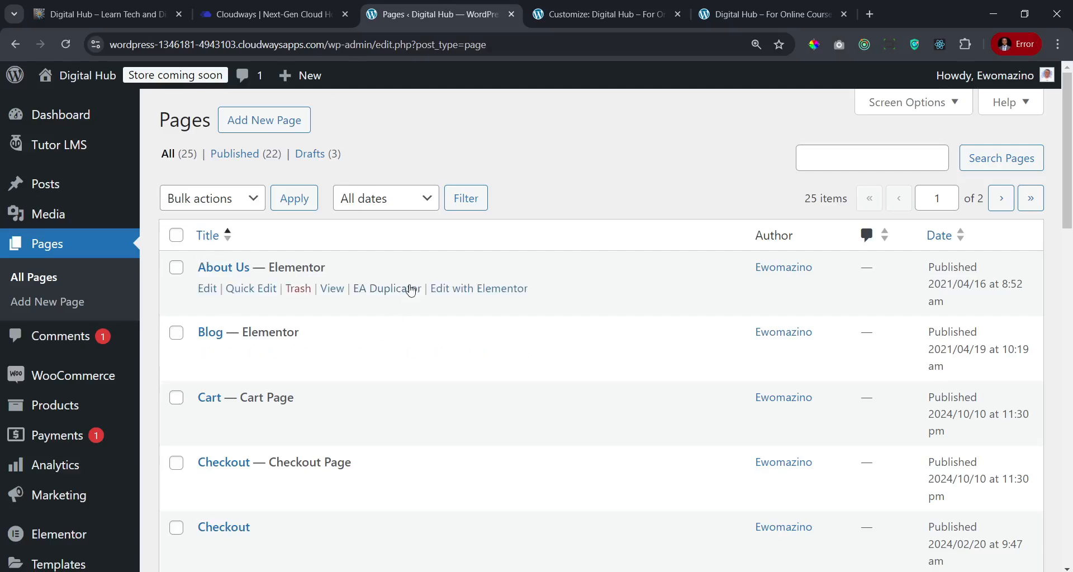
Open Marketplace's 'Edit with Elementor' link in a new tab and switch to it
scroll(412, 294, down, 5)
scroll(458, 295, down, 4)
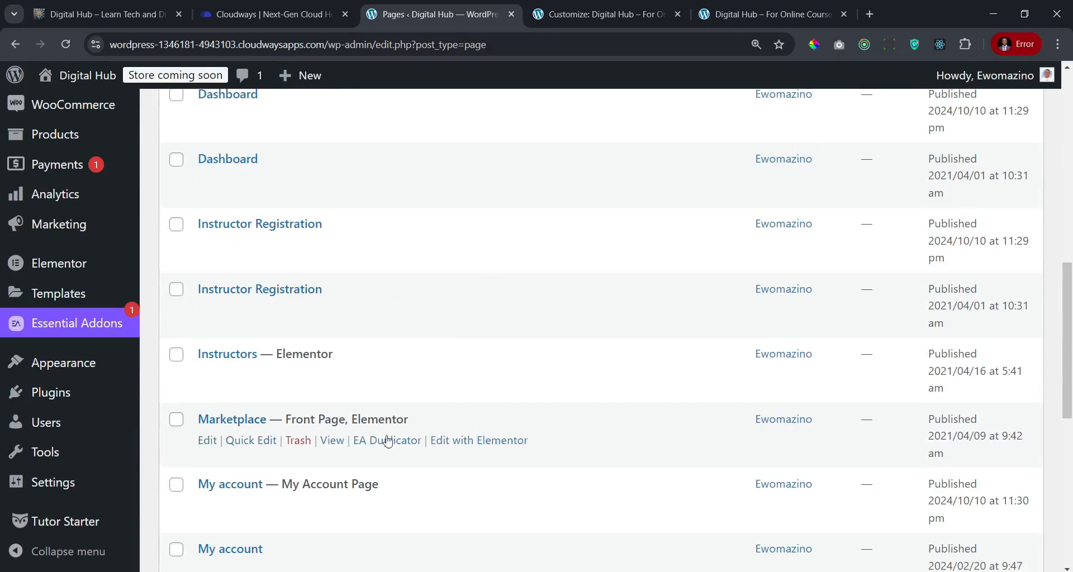
click(484, 444)
right_click(484, 445)
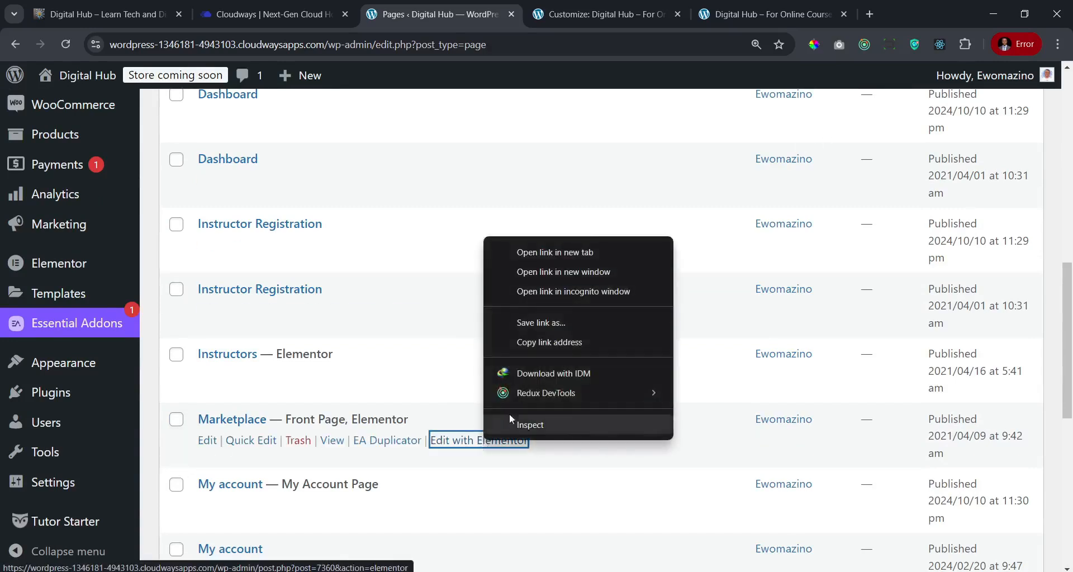
click(525, 251)
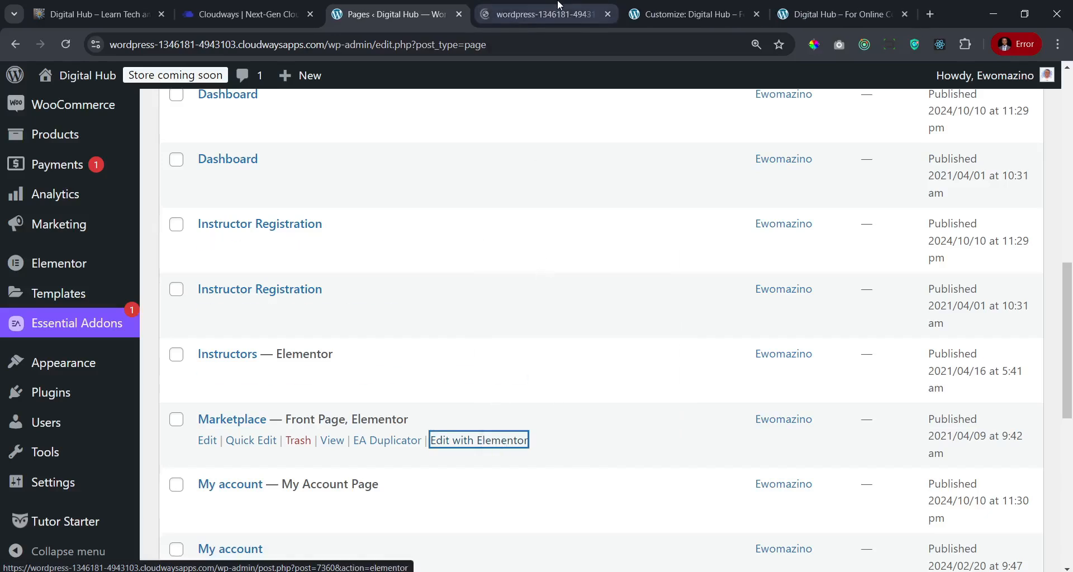
click(560, 5)
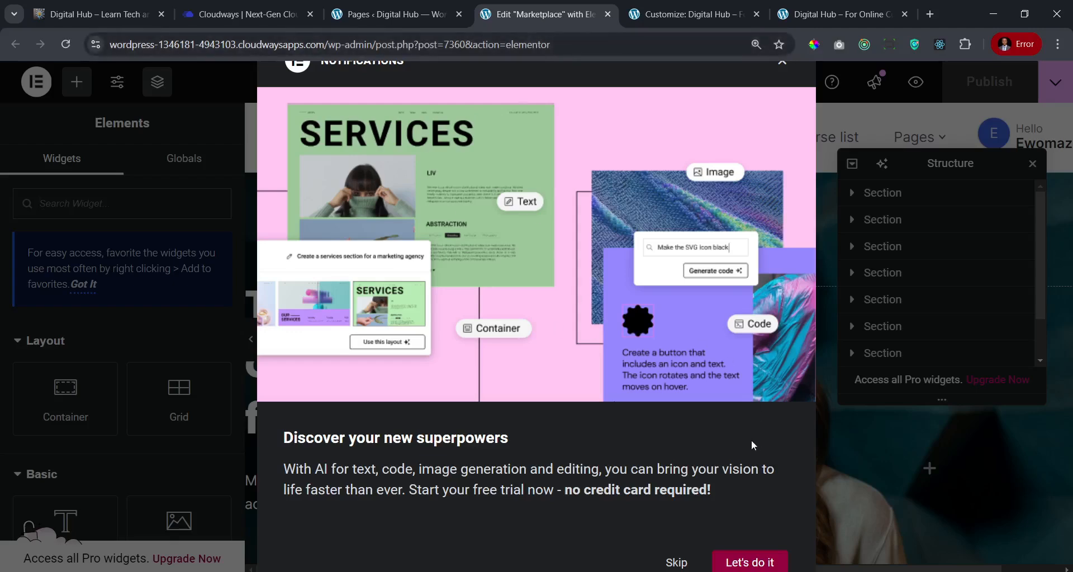
Dismiss the AI announcement, close Structure, and show the hero section's background style settings
click(678, 562)
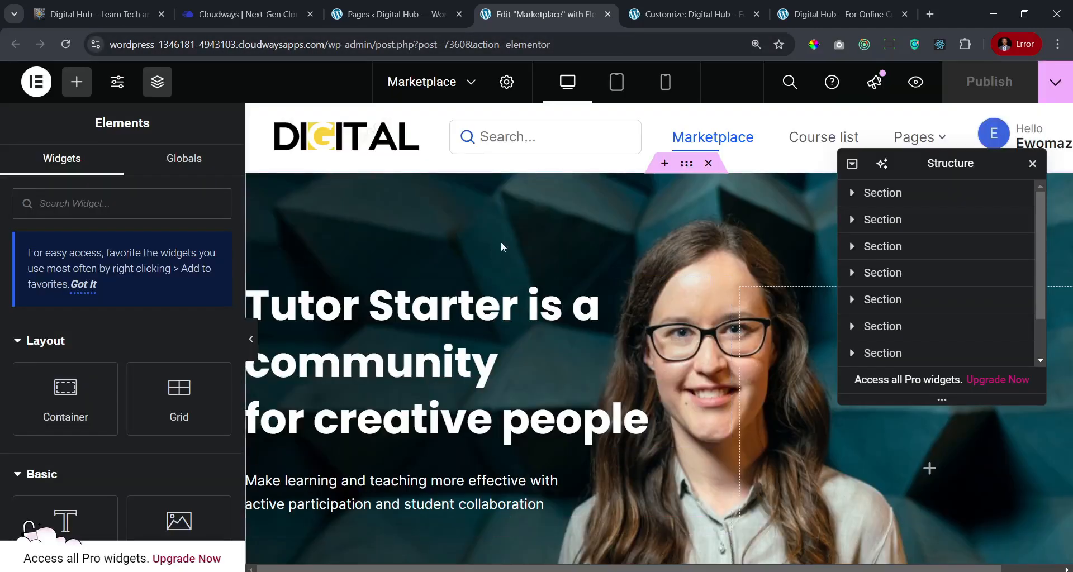
click(1033, 164)
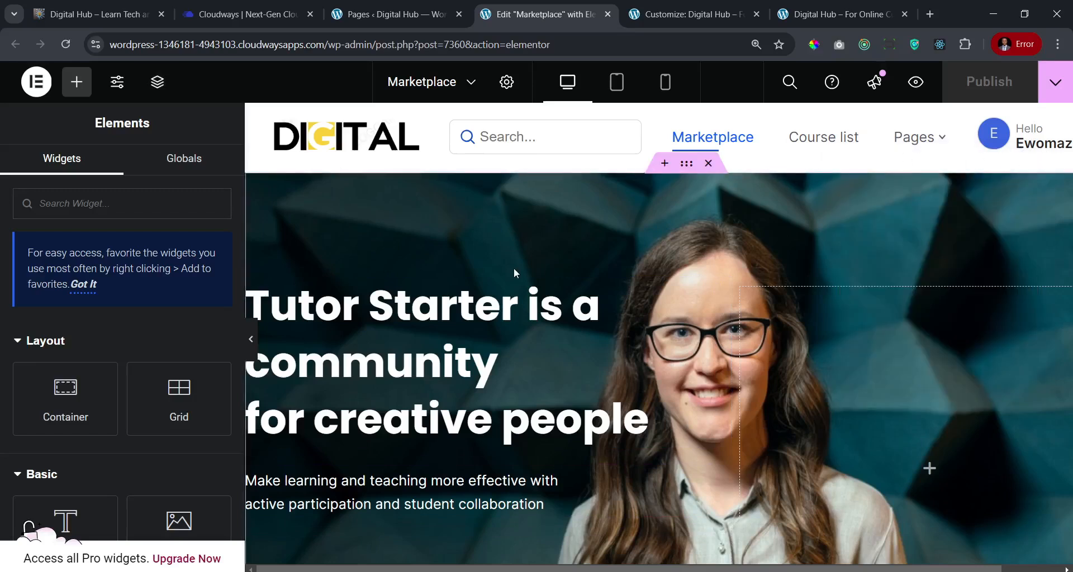
click(688, 166)
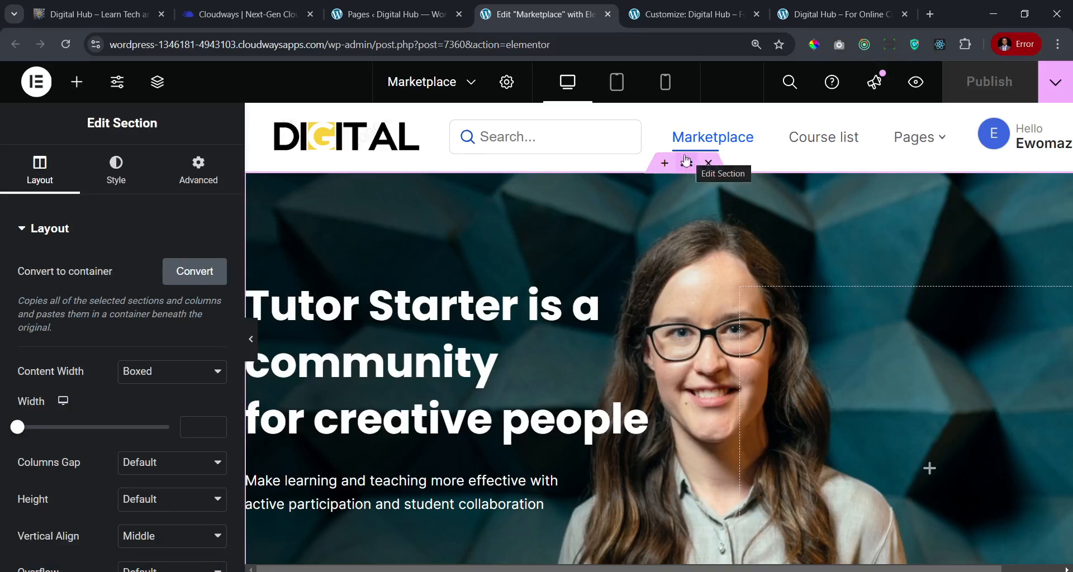
scroll(84, 444, down, 5)
scroll(118, 391, up, 5)
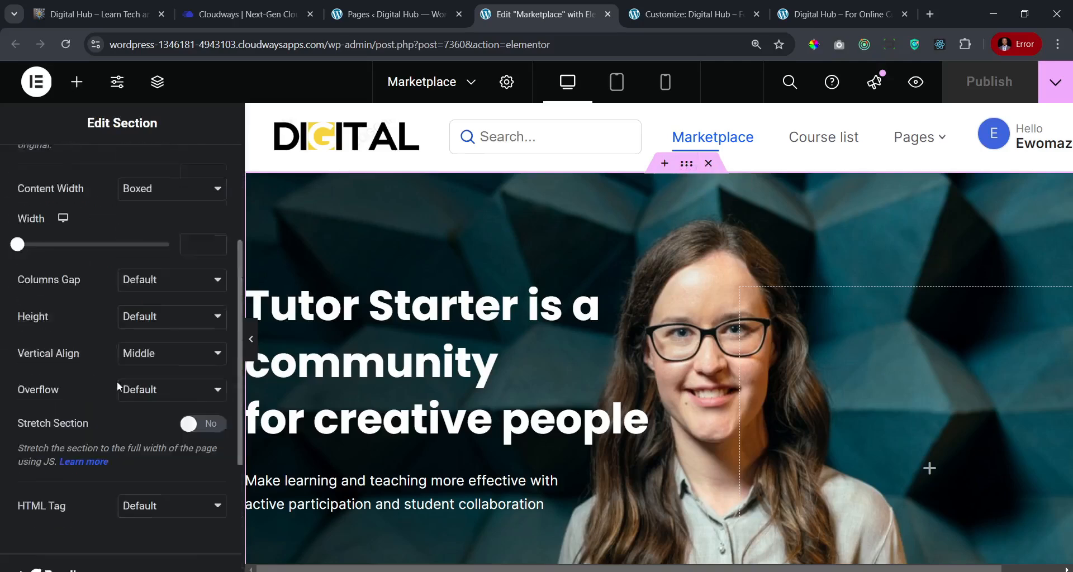
click(117, 174)
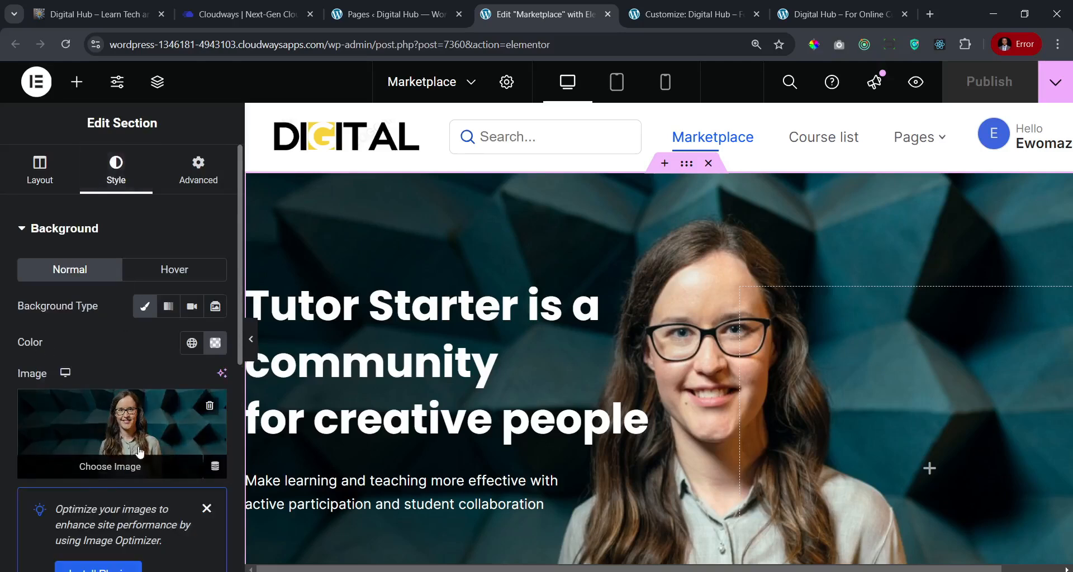
Apply the smiling man classroom photo as the hero background and reopen the image picker
click(121, 475)
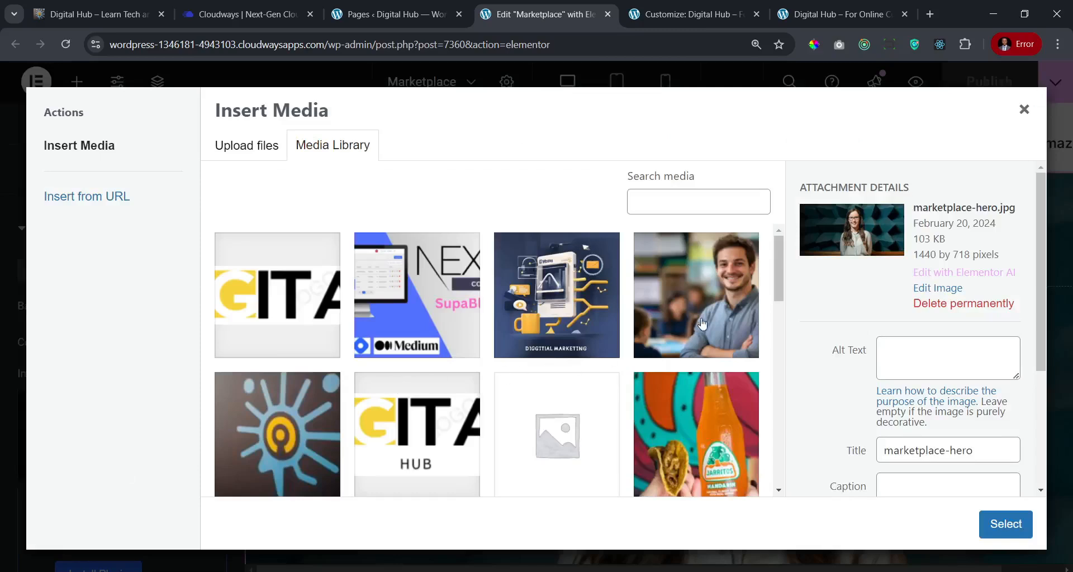
click(710, 311)
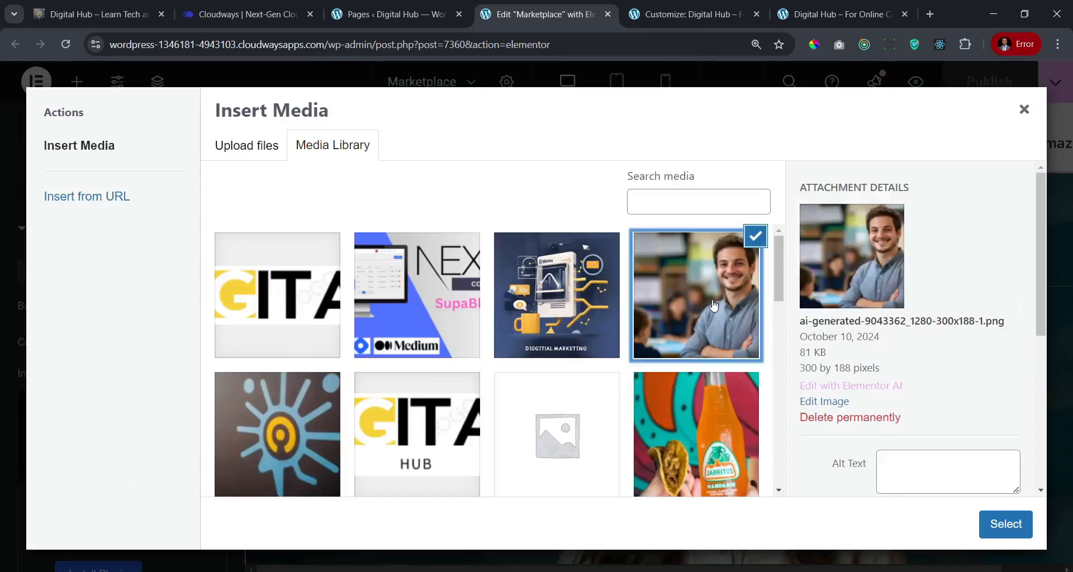
click(1006, 532)
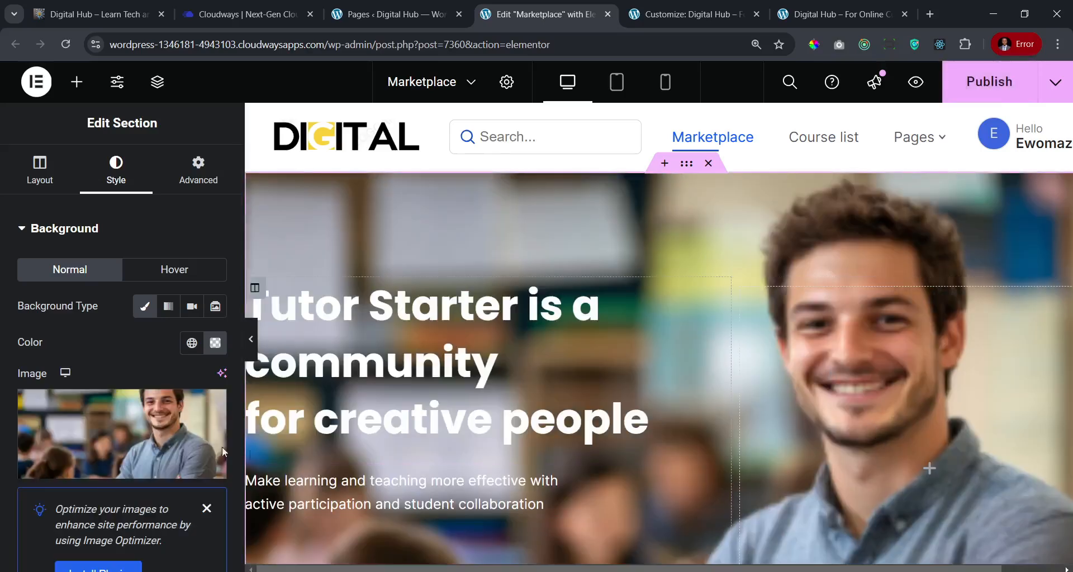
mouse_move(176, 447)
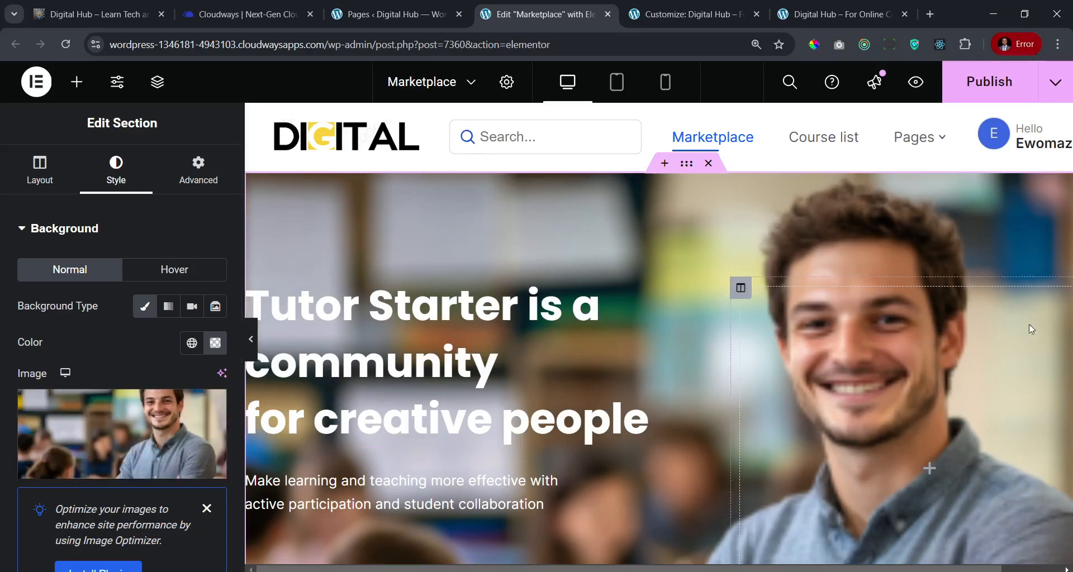
scroll(685, 352, down, 1)
scroll(680, 351, down, 5)
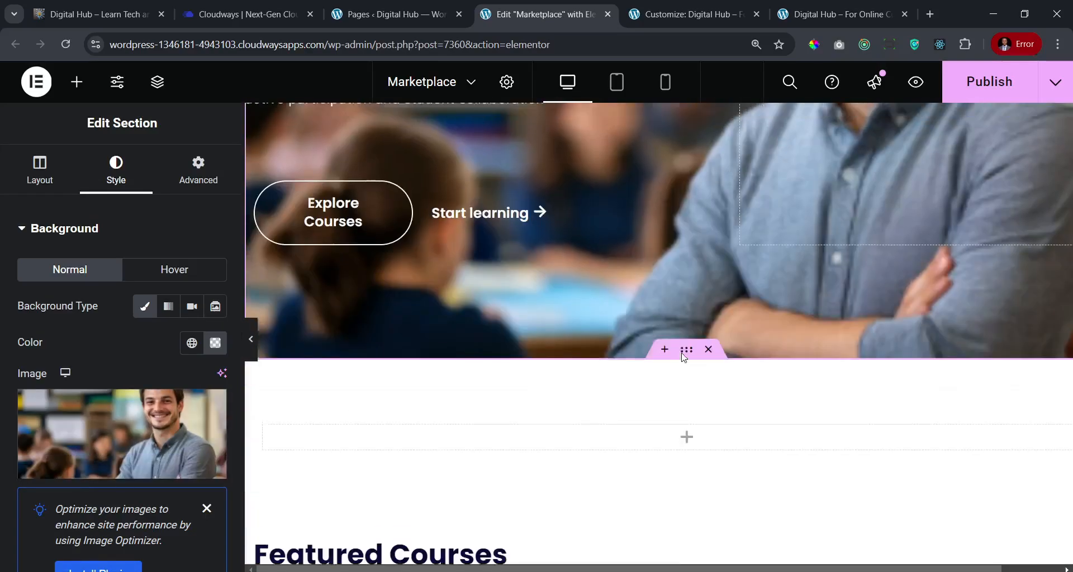
scroll(682, 352, up, 5)
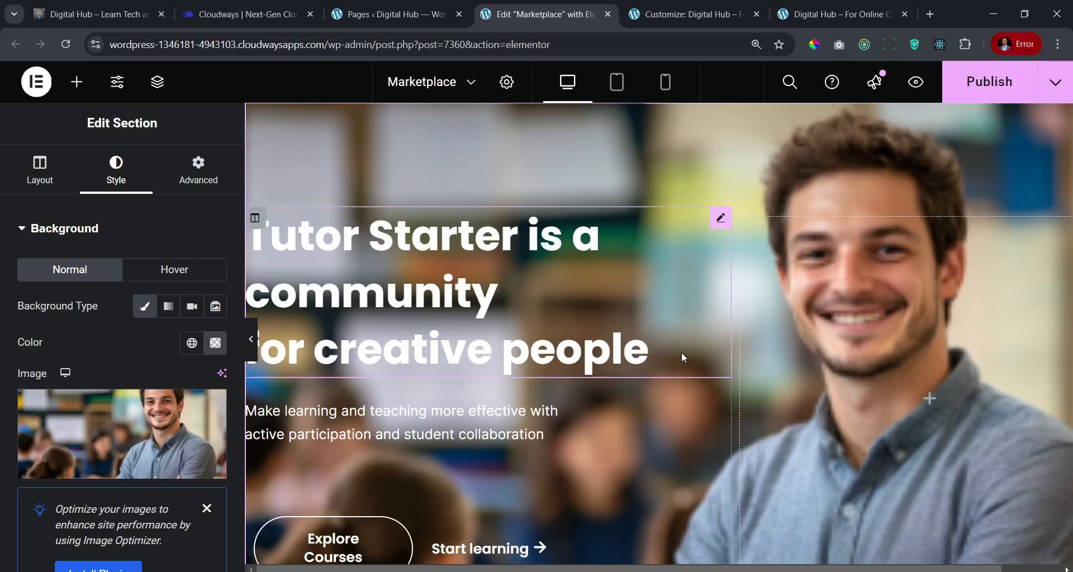
mouse_move(150, 459)
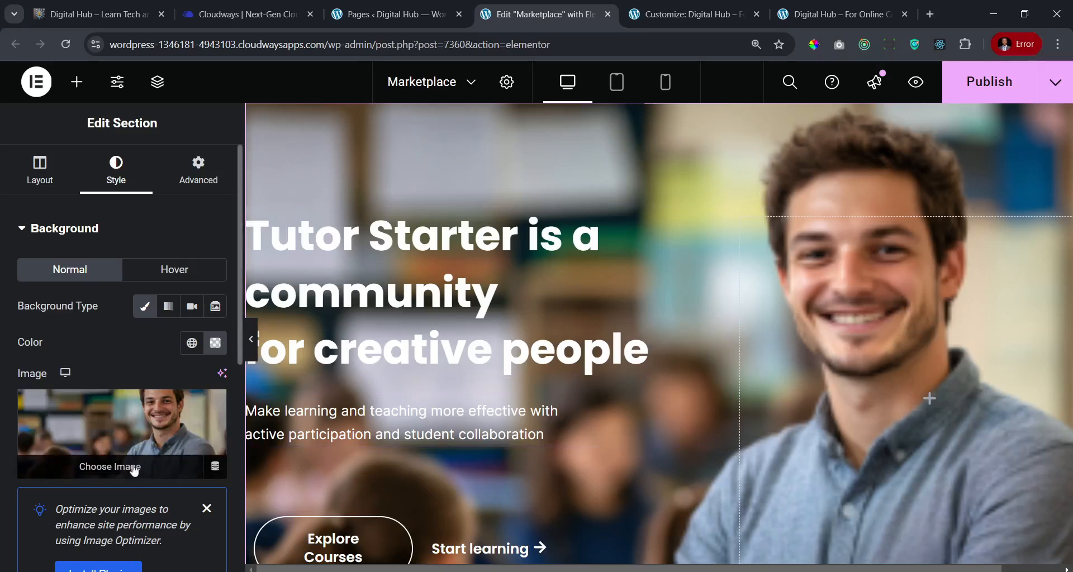
click(142, 474)
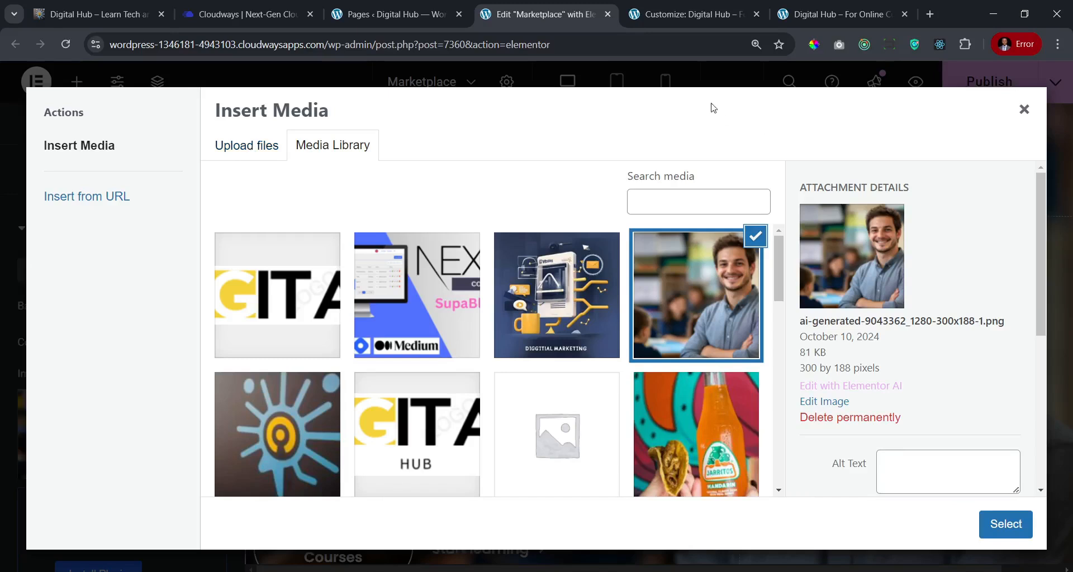
click(930, 14)
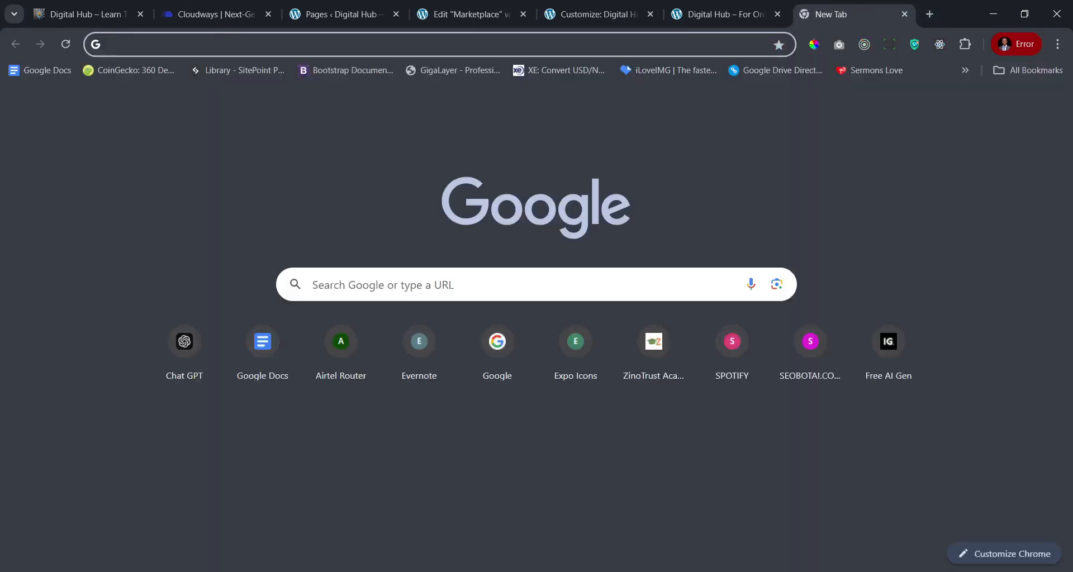
drag(589, 190, 588, 189)
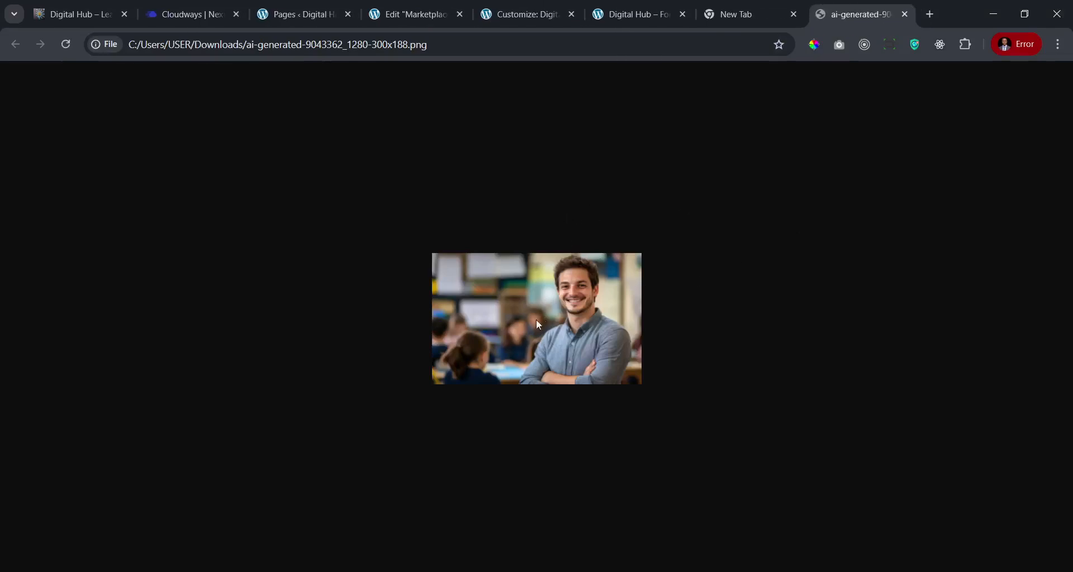
click(905, 16)
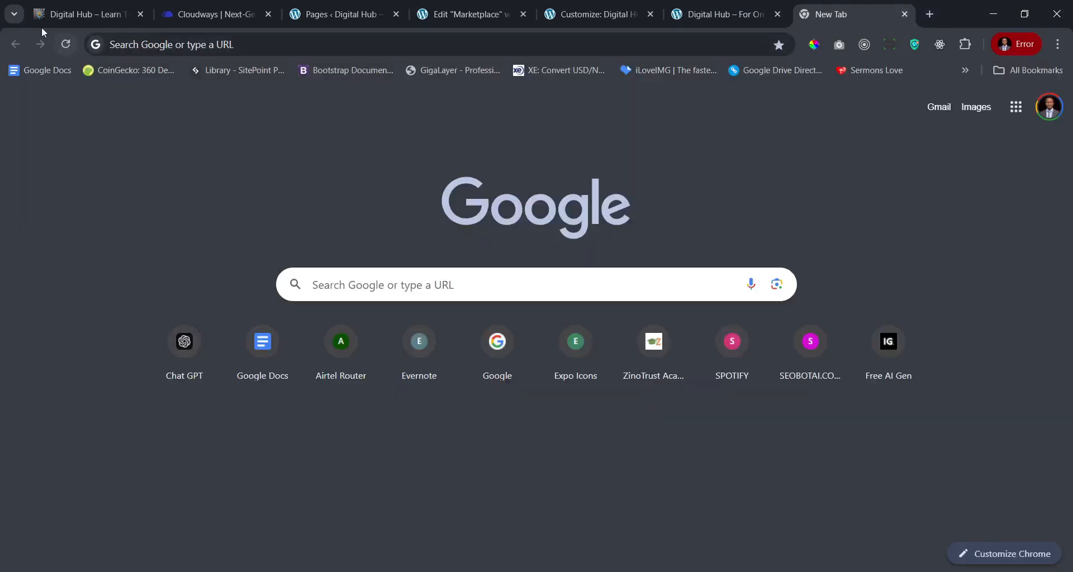
click(84, 14)
right_click(712, 257)
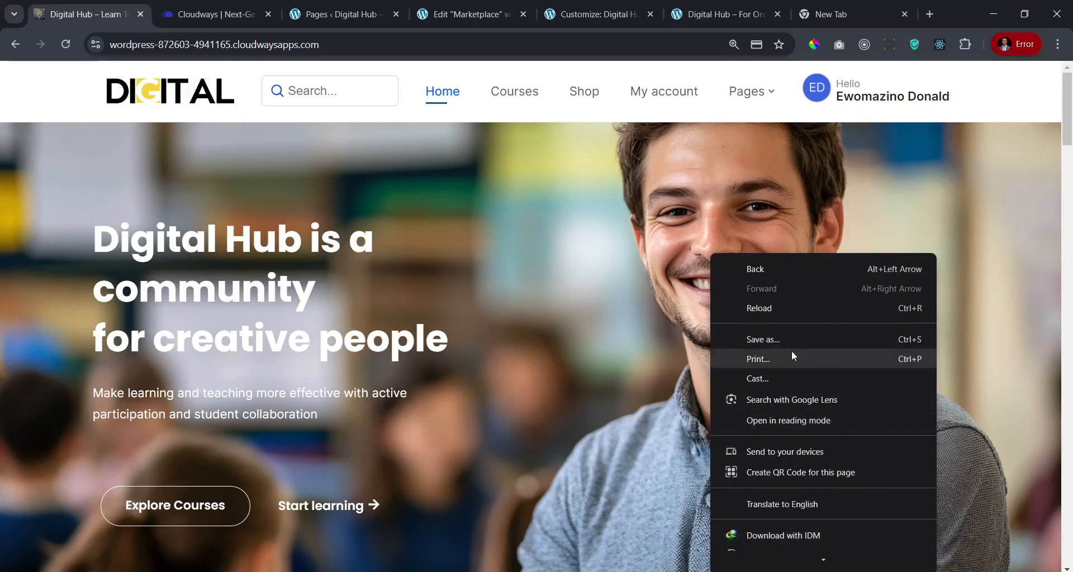
scroll(793, 354, down, 2)
click(626, 257)
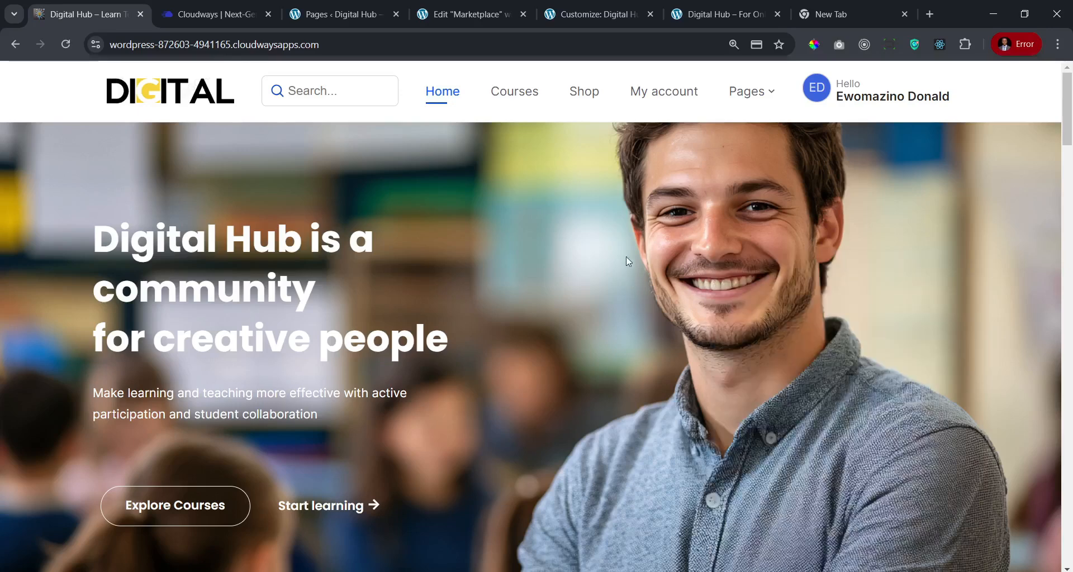
right_click(703, 224)
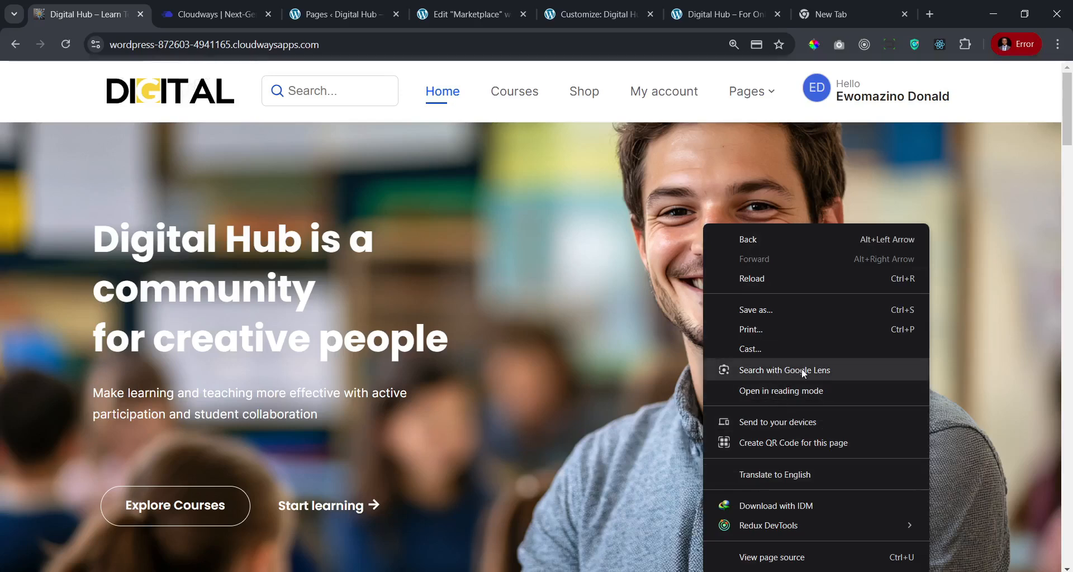
click(664, 260)
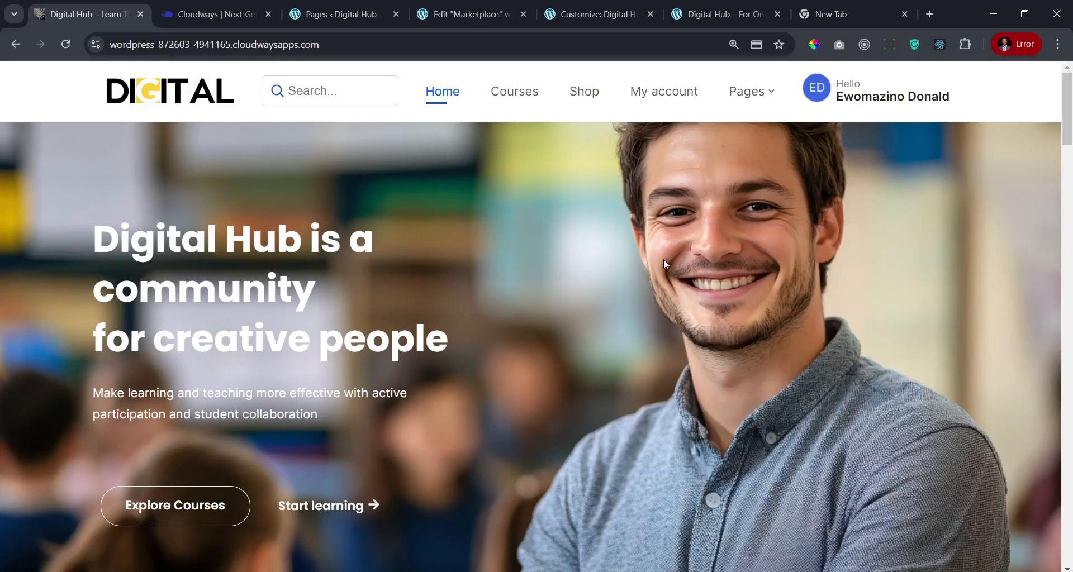
key(ctrl+4)
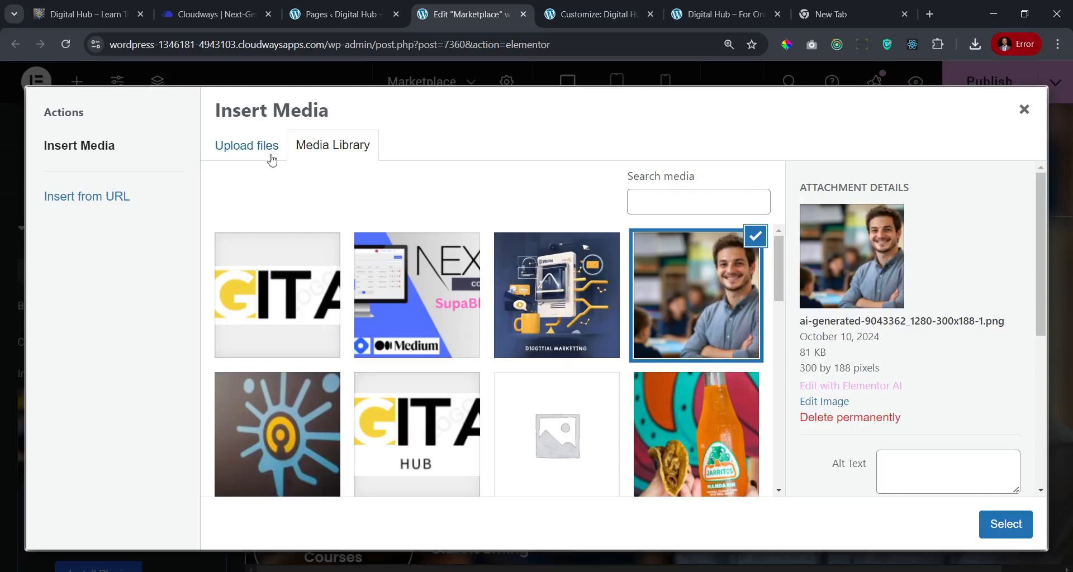
Upload ai-generated-9043362_1280.png at 1280×804 and set it as the hero background
click(1024, 110)
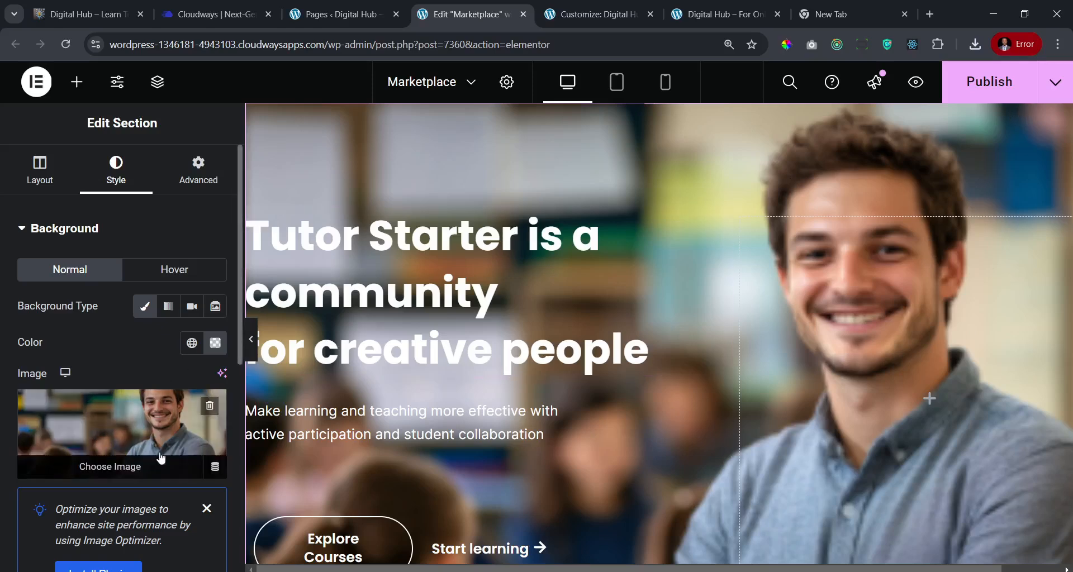
click(132, 469)
click(234, 146)
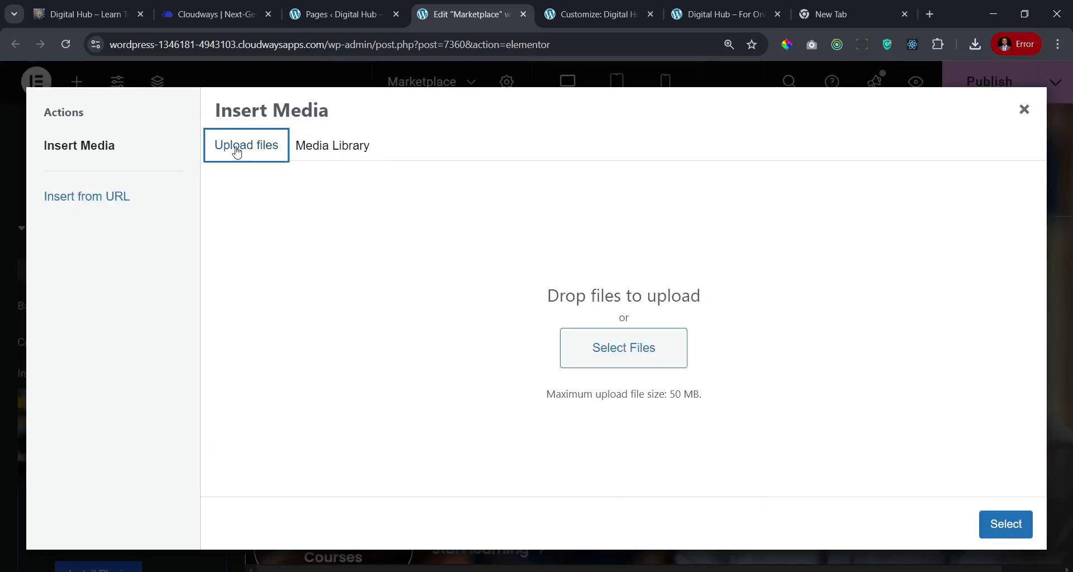
click(624, 348)
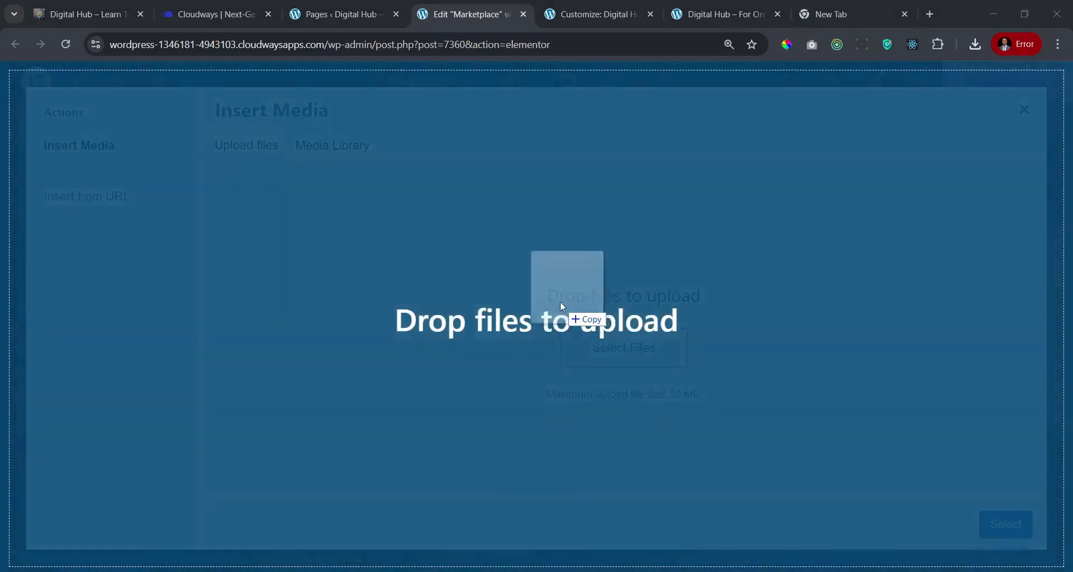
drag(560, 301, 559, 295)
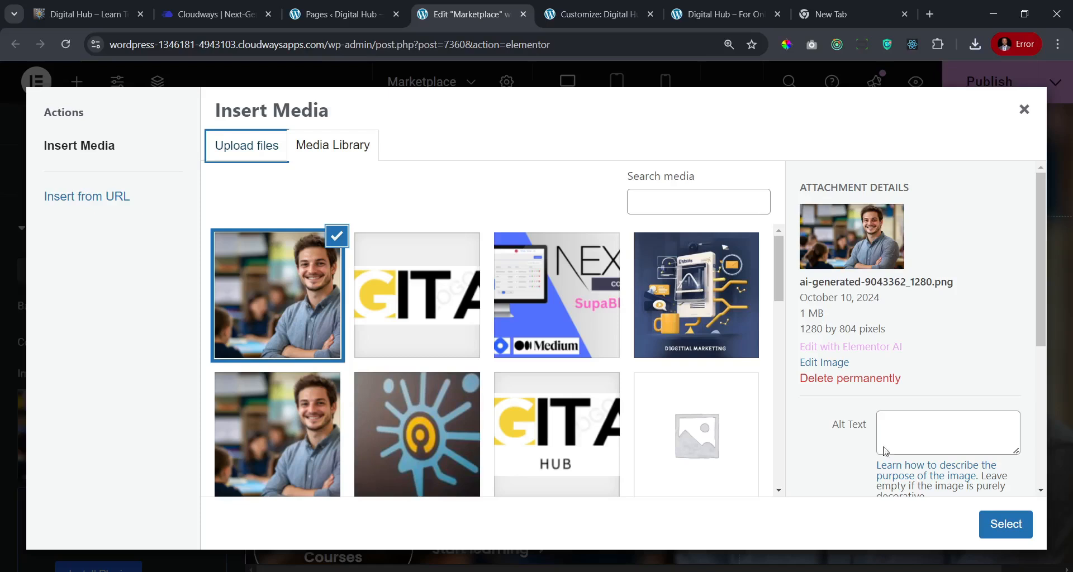
click(1013, 524)
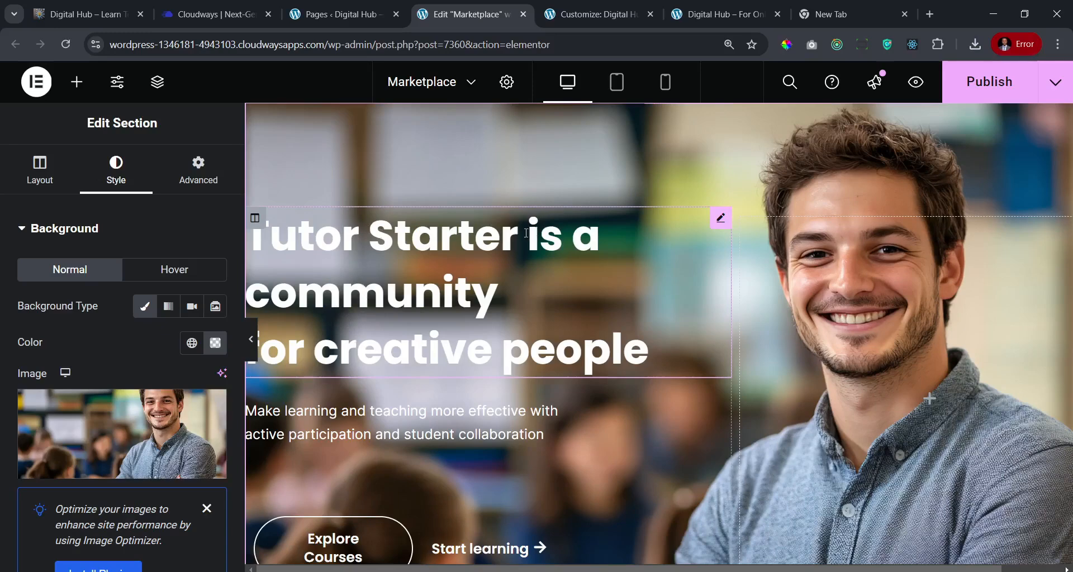
click(495, 238)
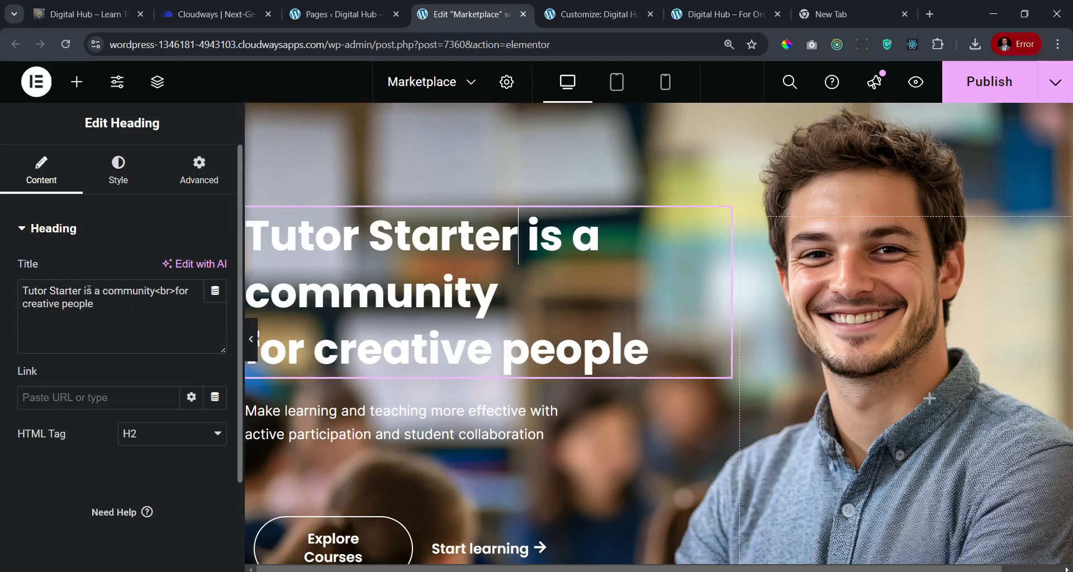
Replace 'Tutor Starter' with 'Digital Hub' in the hero heading title
drag(82, 289, 4, 292)
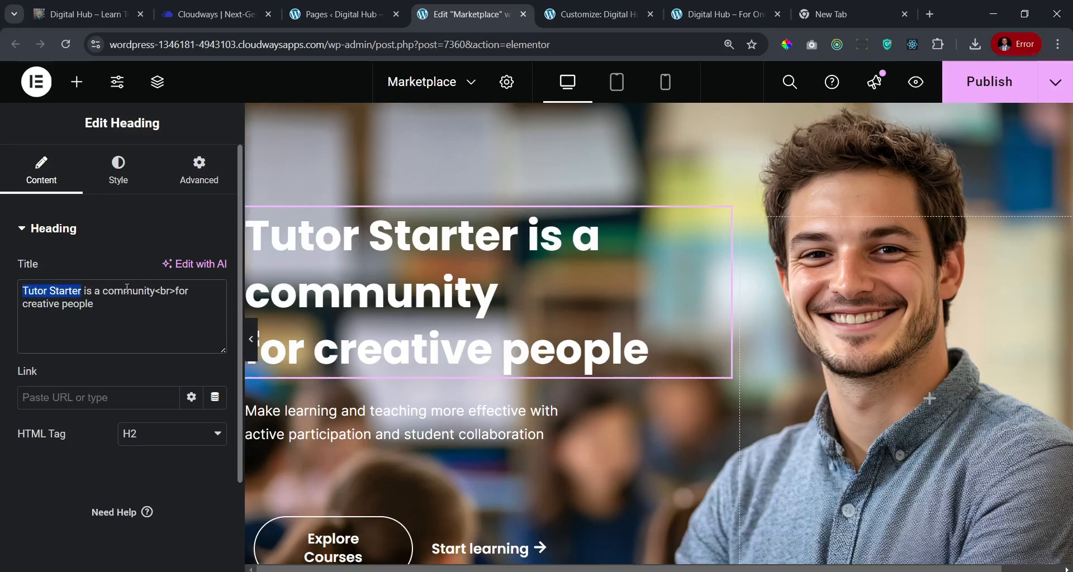
text(Digit)
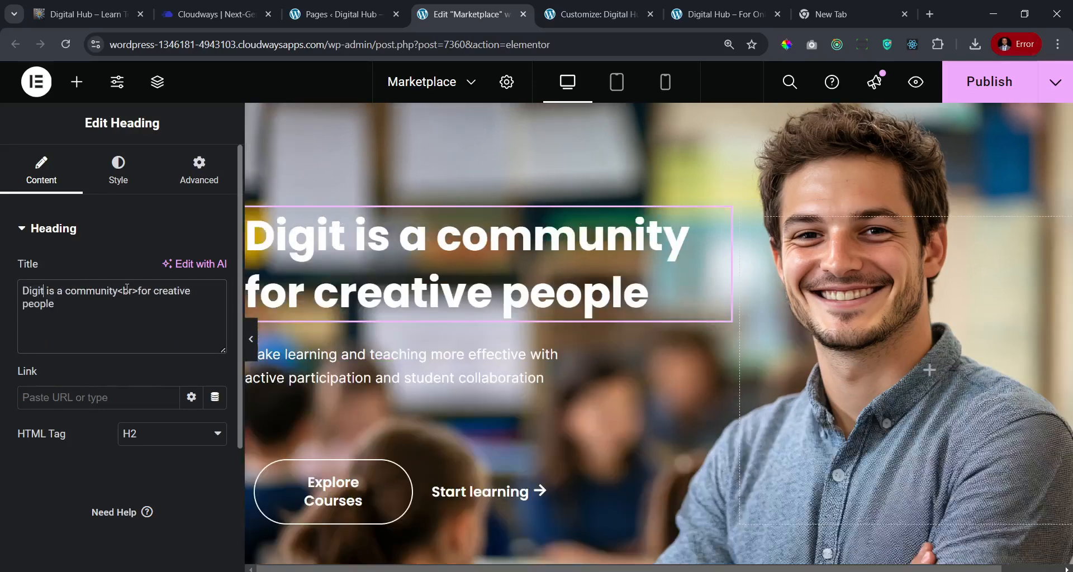
text(al Hub)
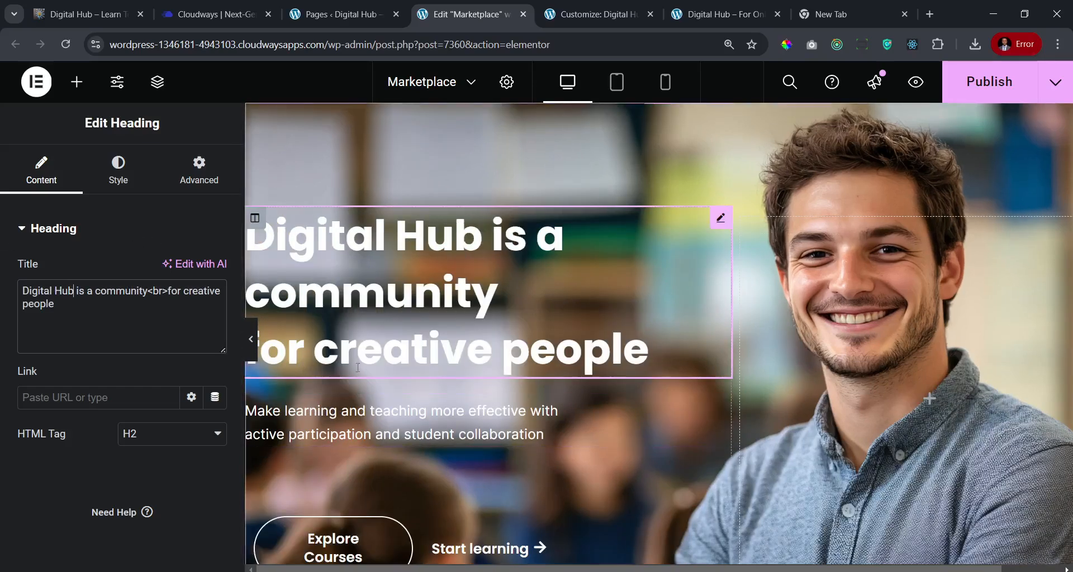
scroll(704, 327, down, 3)
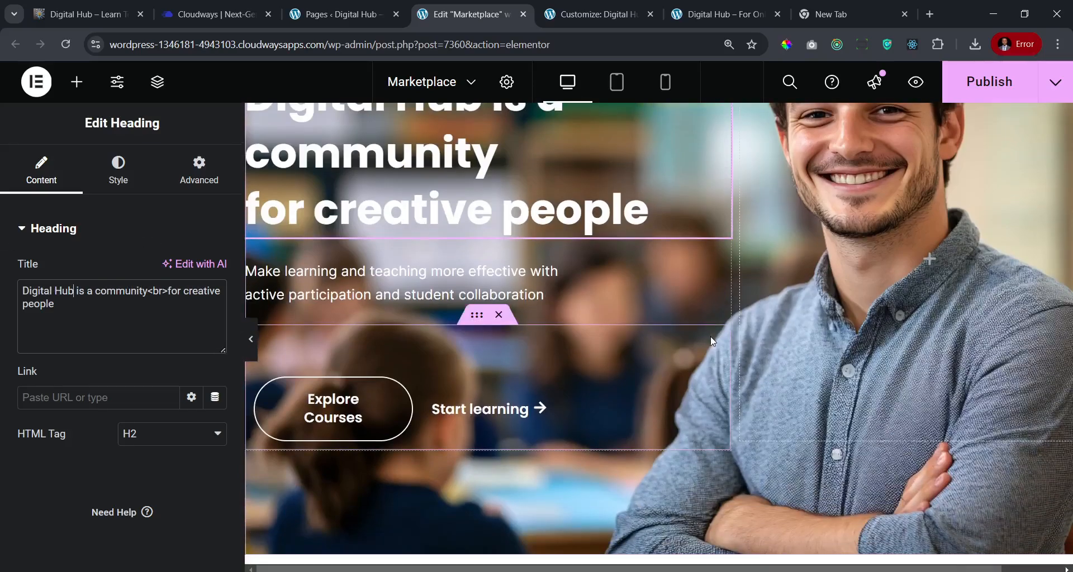
key(ctrl+minus)
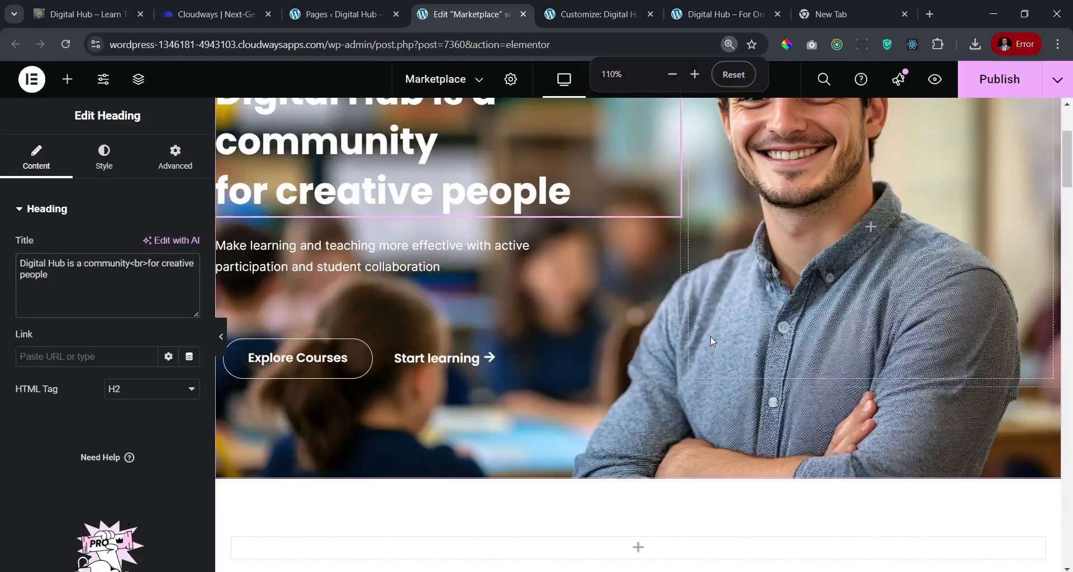
scroll(606, 325, down, 3)
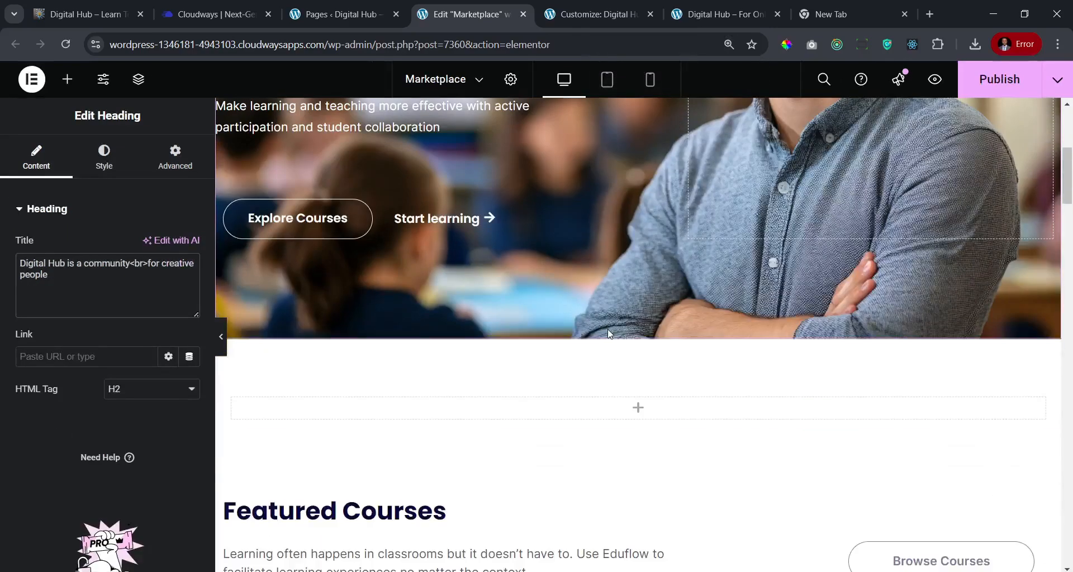
scroll(608, 336, down, 3)
scroll(608, 333, up, 6)
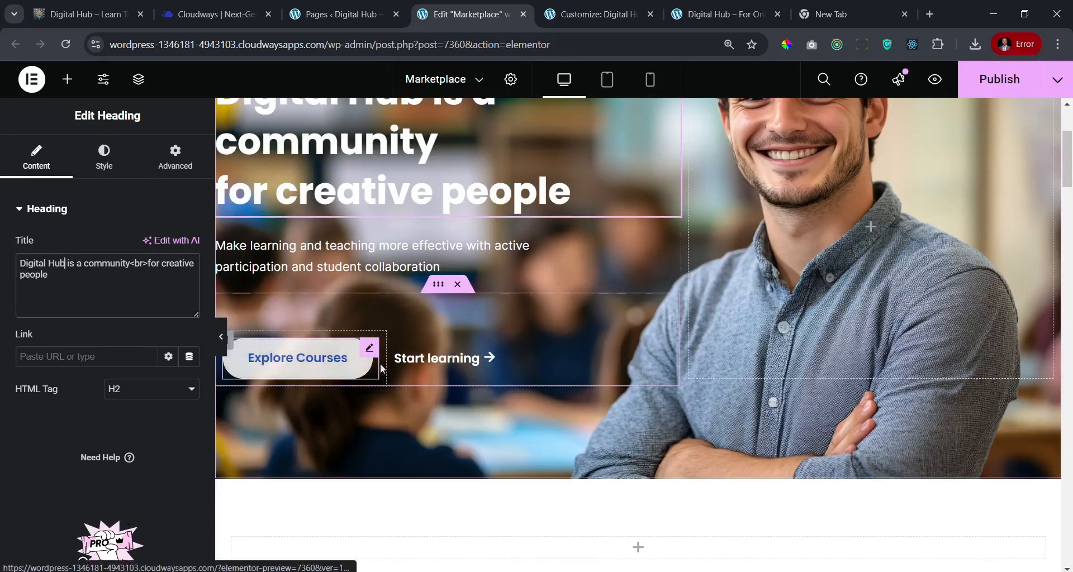
Copy the Course list link address from the live site and select the Start learning button's # link
click(598, 361)
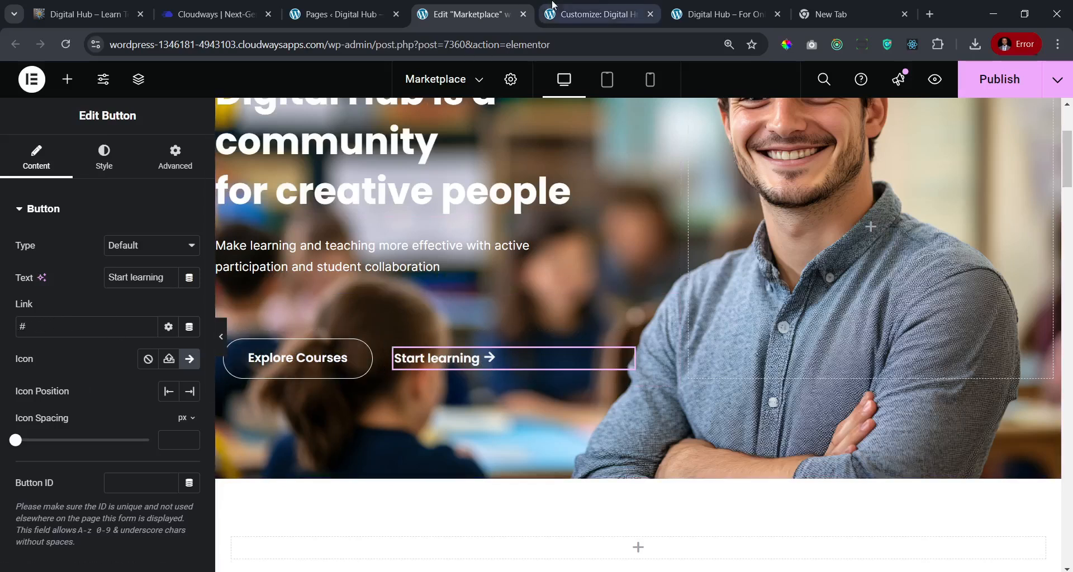
click(596, 15)
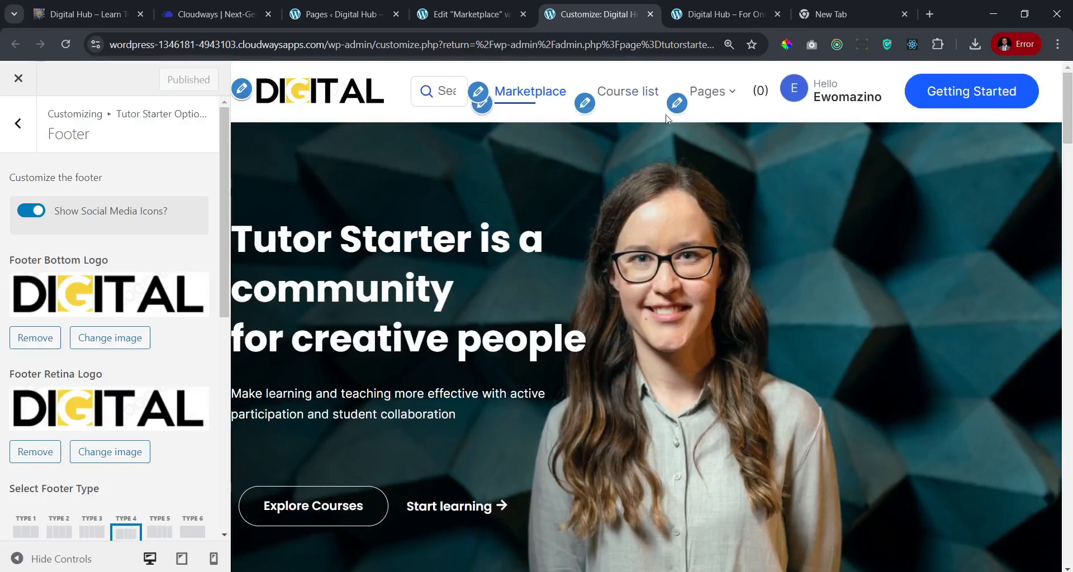
click(709, 16)
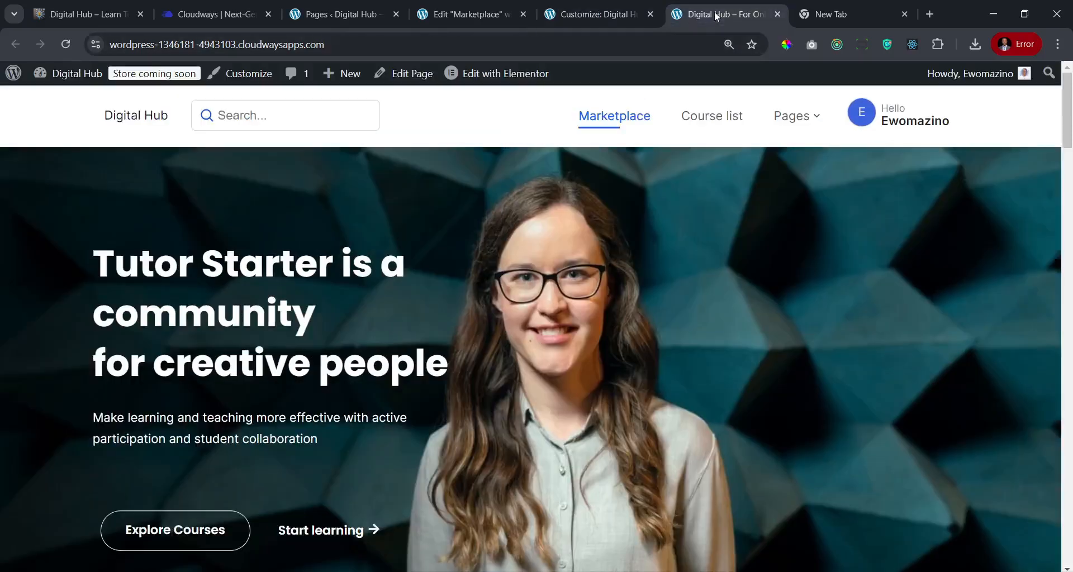
right_click(715, 125)
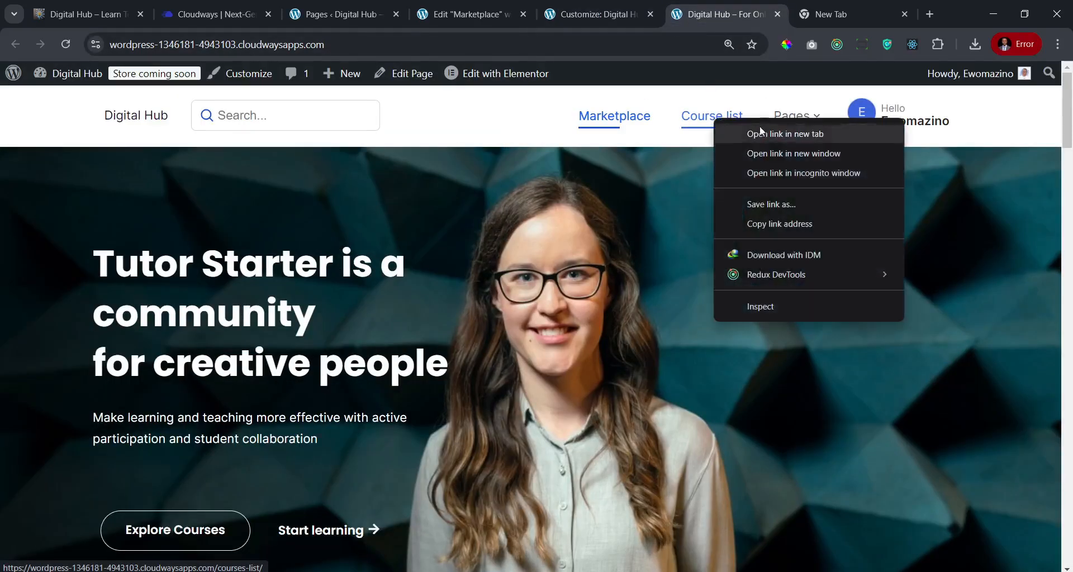
click(782, 224)
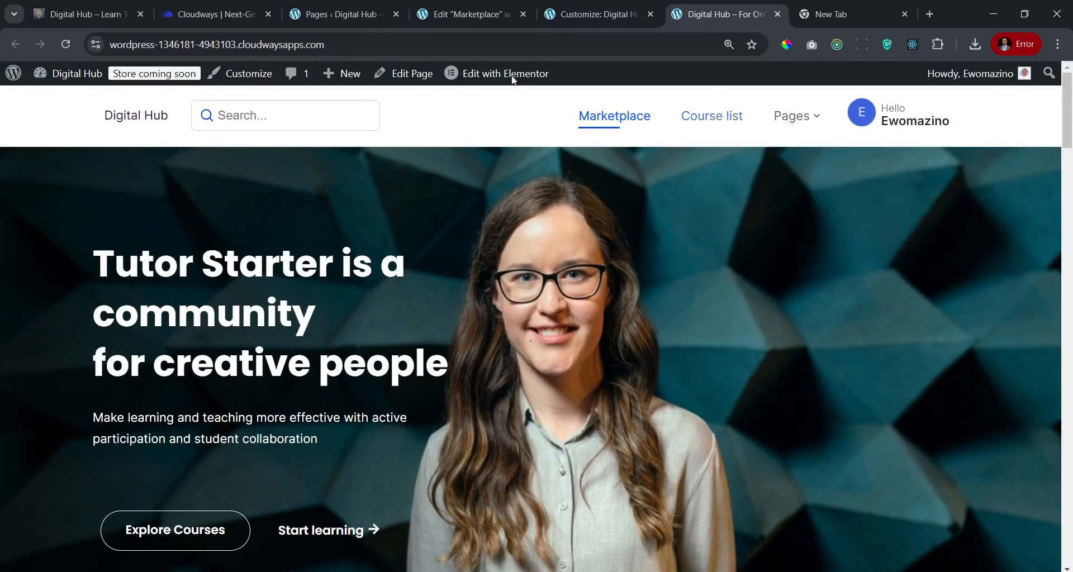
click(471, 13)
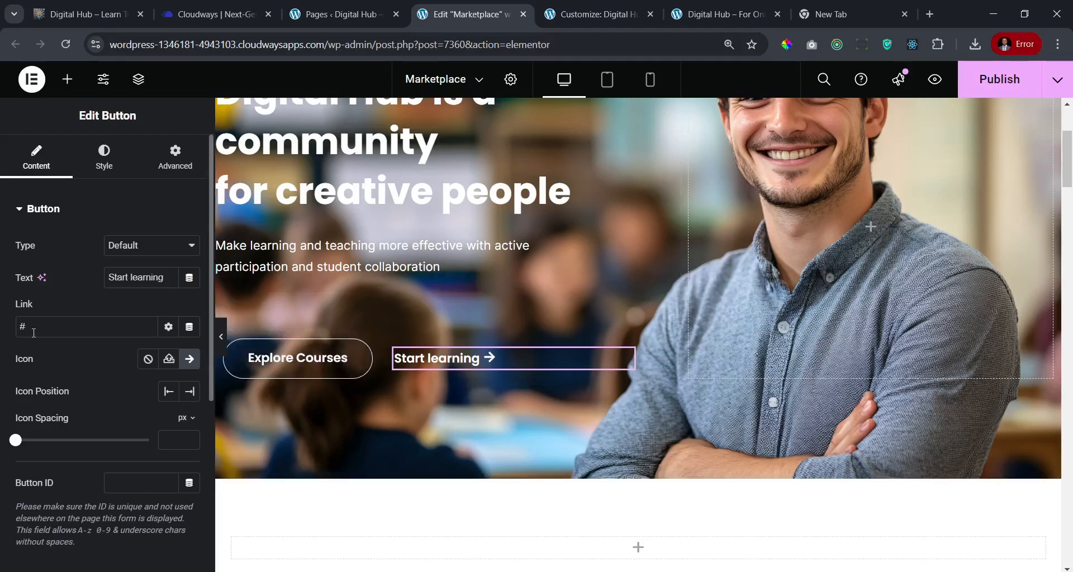
drag(33, 328, 4, 327)
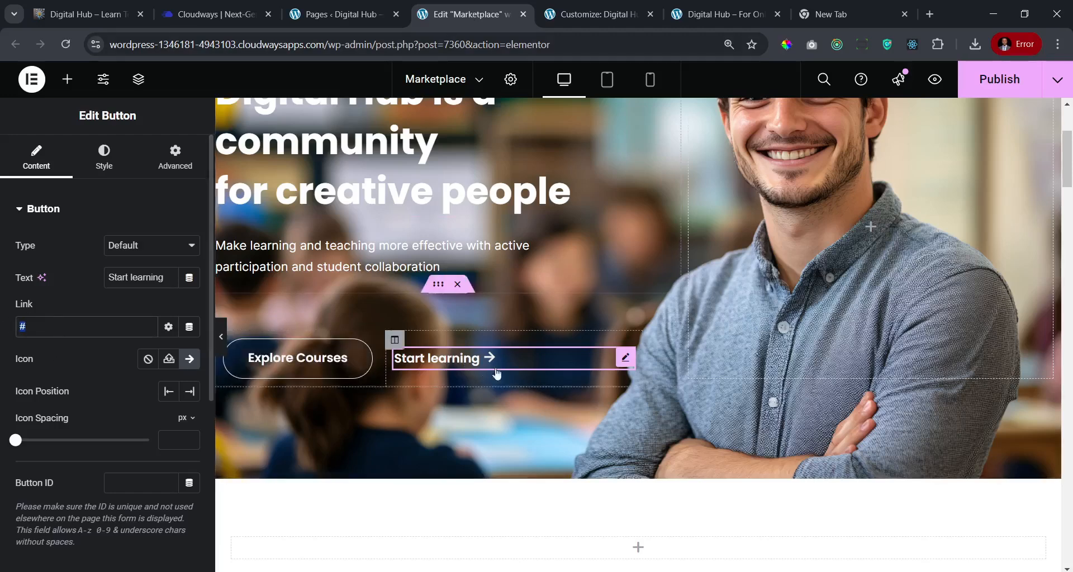
scroll(632, 439, down, 7)
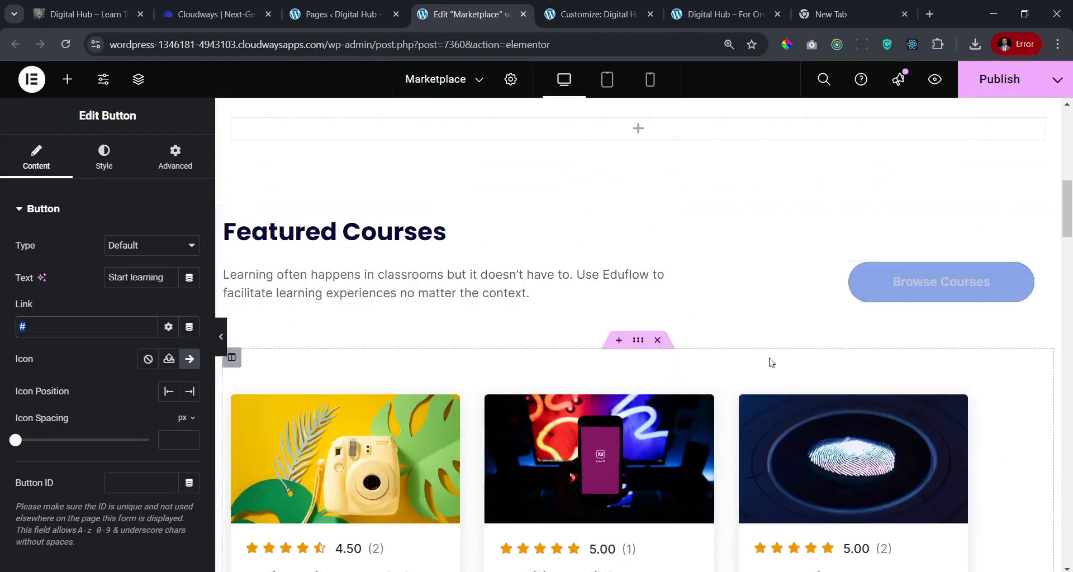
scroll(692, 371, down, 8)
scroll(657, 342, down, 17)
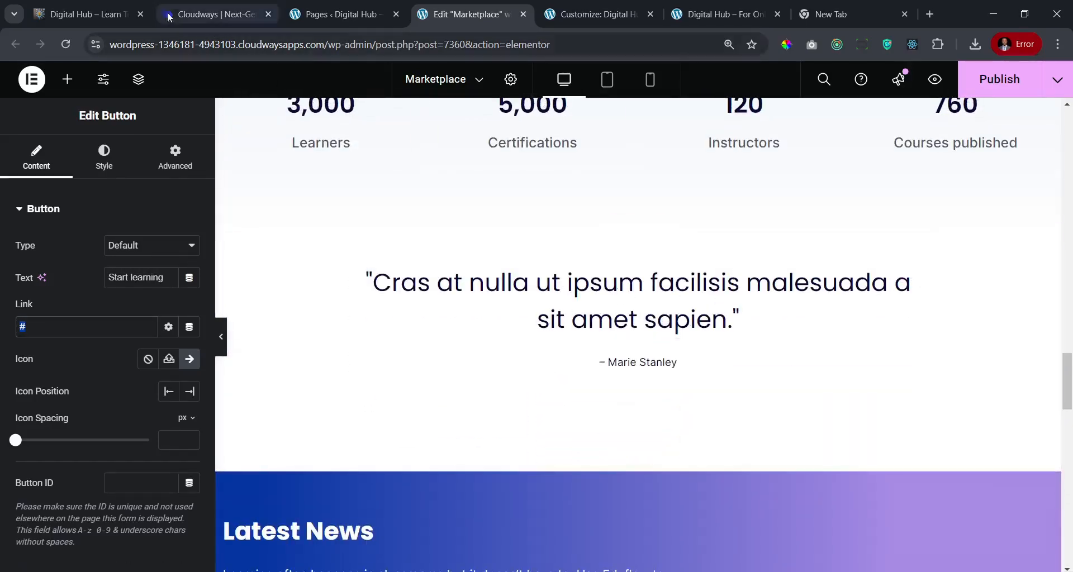
click(93, 14)
scroll(584, 386, down, 7)
scroll(584, 385, down, 15)
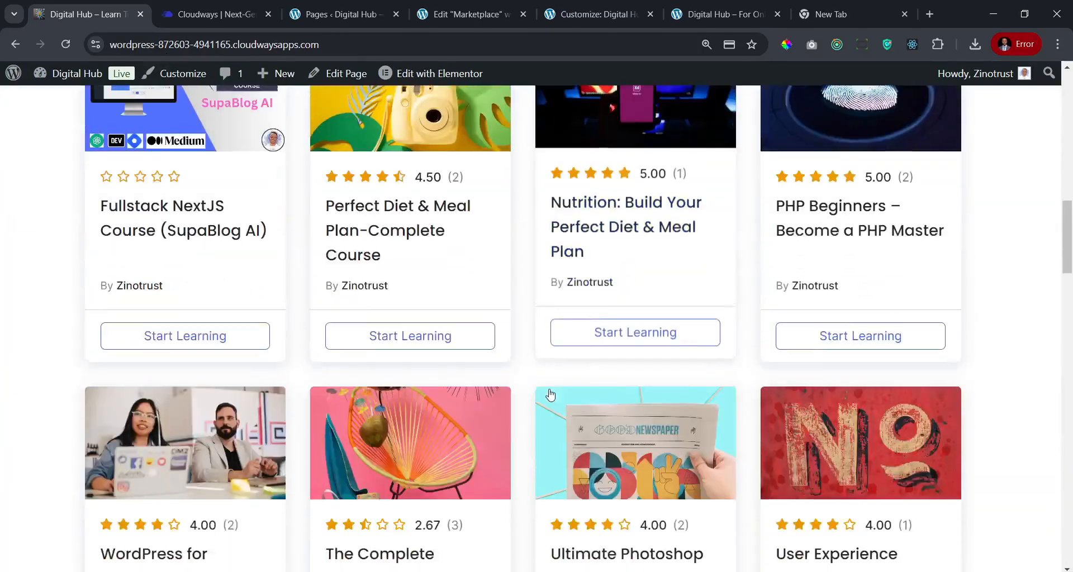
scroll(592, 406, up, 3)
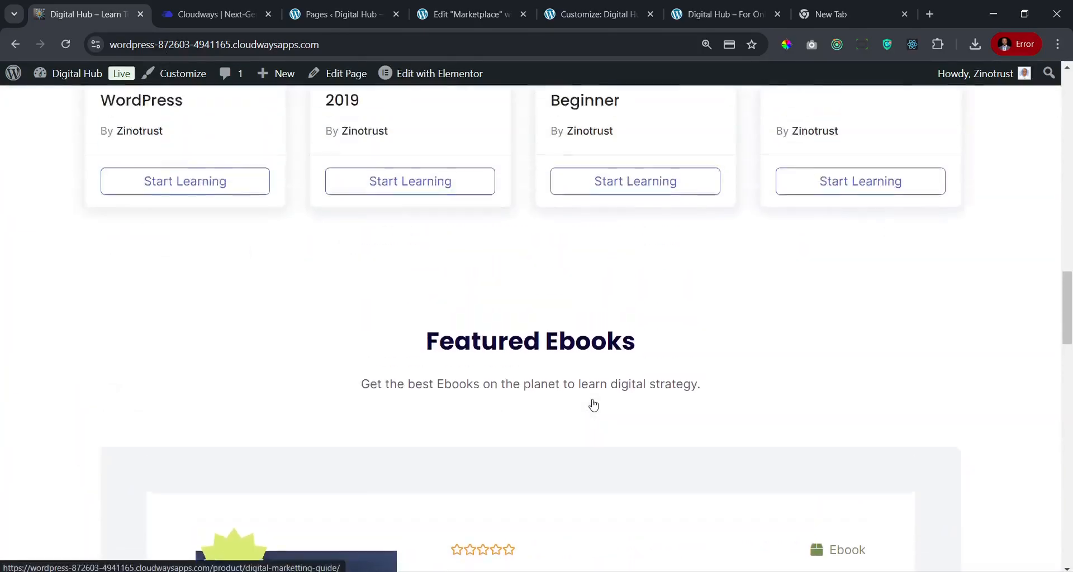
scroll(589, 405, down, 12)
scroll(586, 406, up, 4)
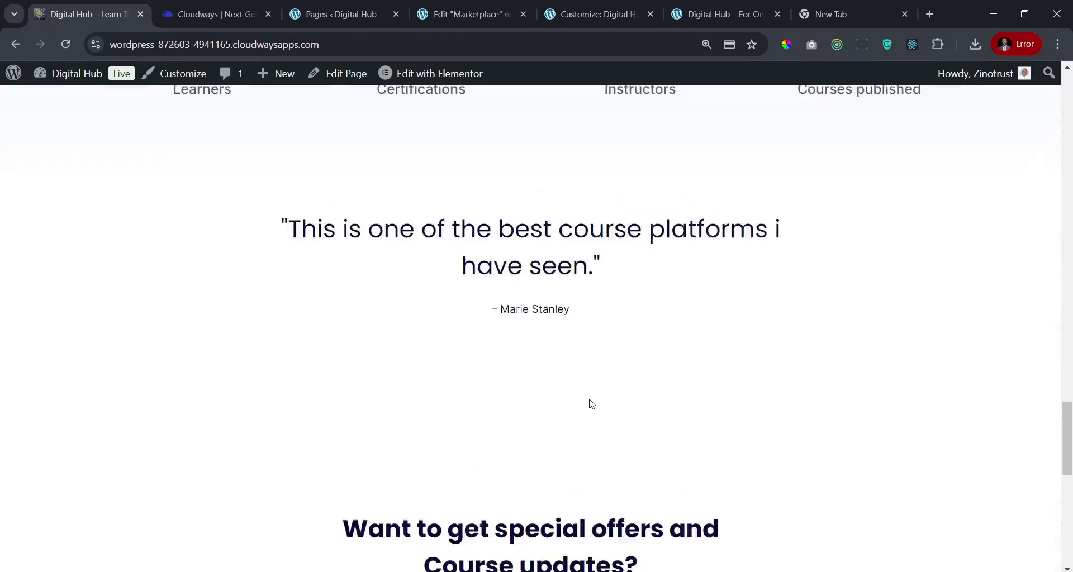
drag(600, 439, 270, 386)
key(ctrl+c)
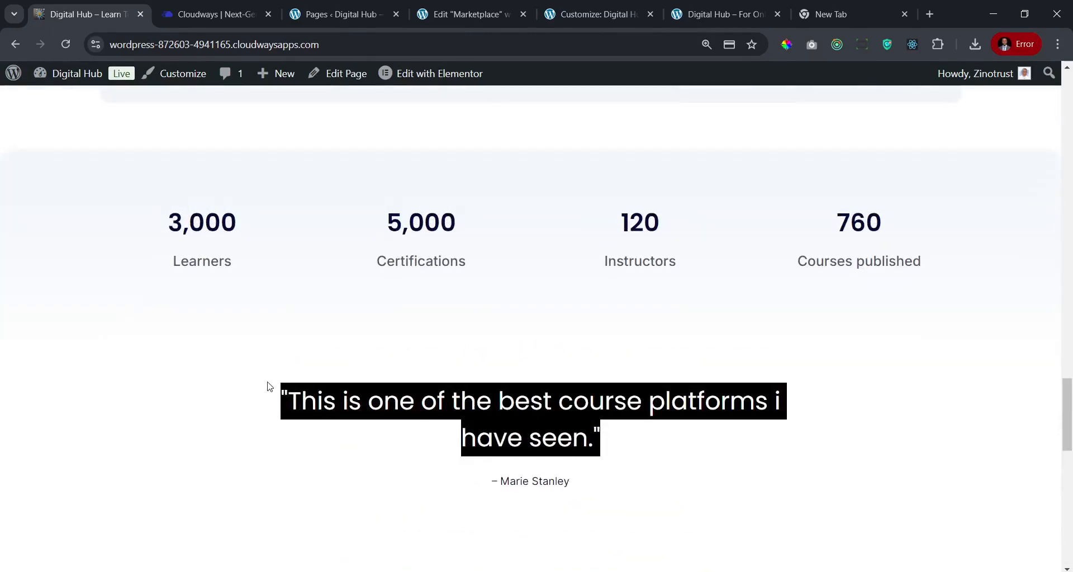
click(478, 15)
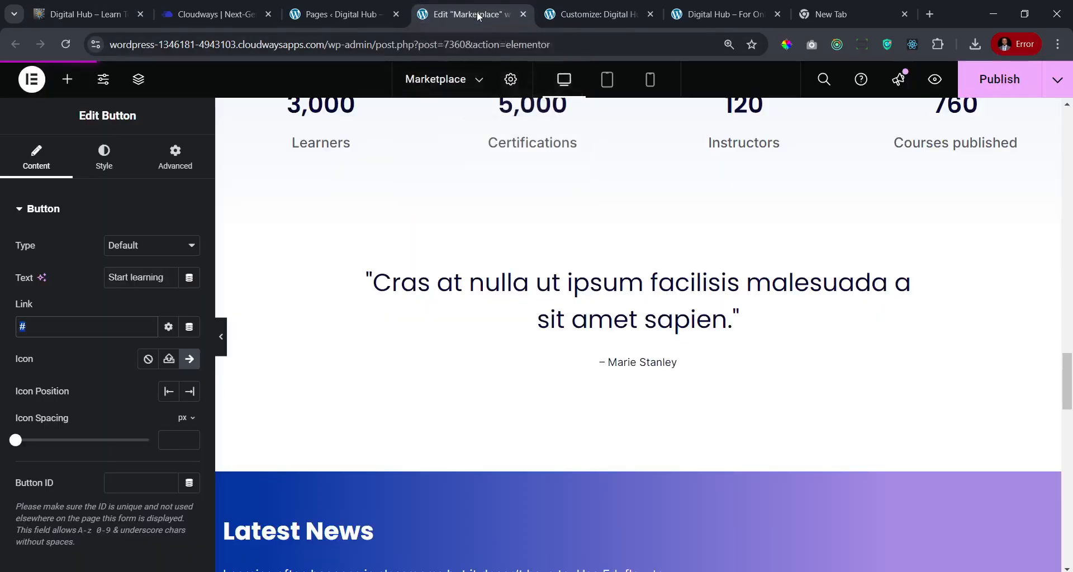
click(617, 318)
drag(118, 288, 1, 263)
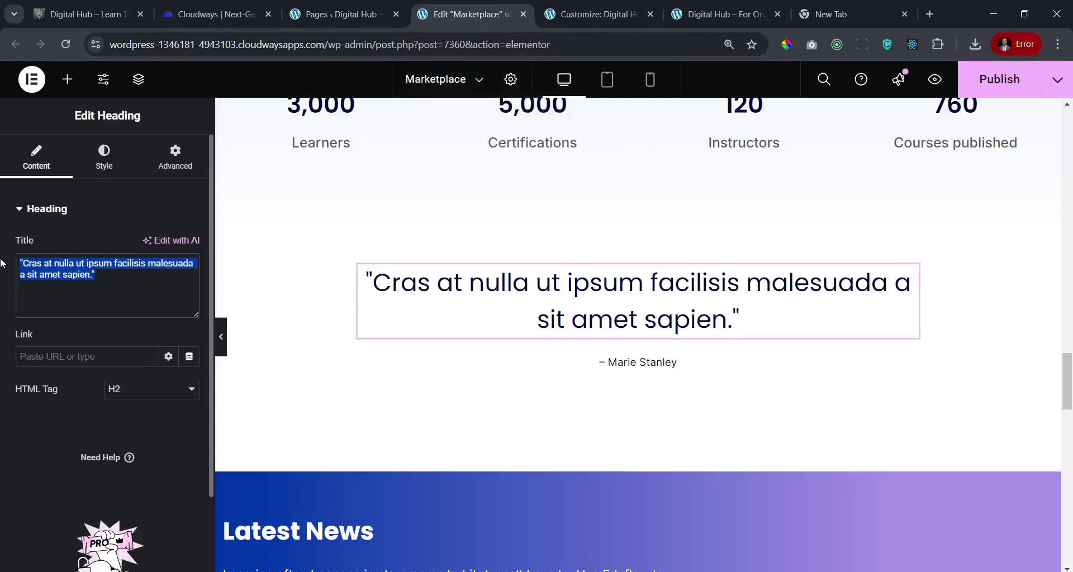
key(ctrl+v)
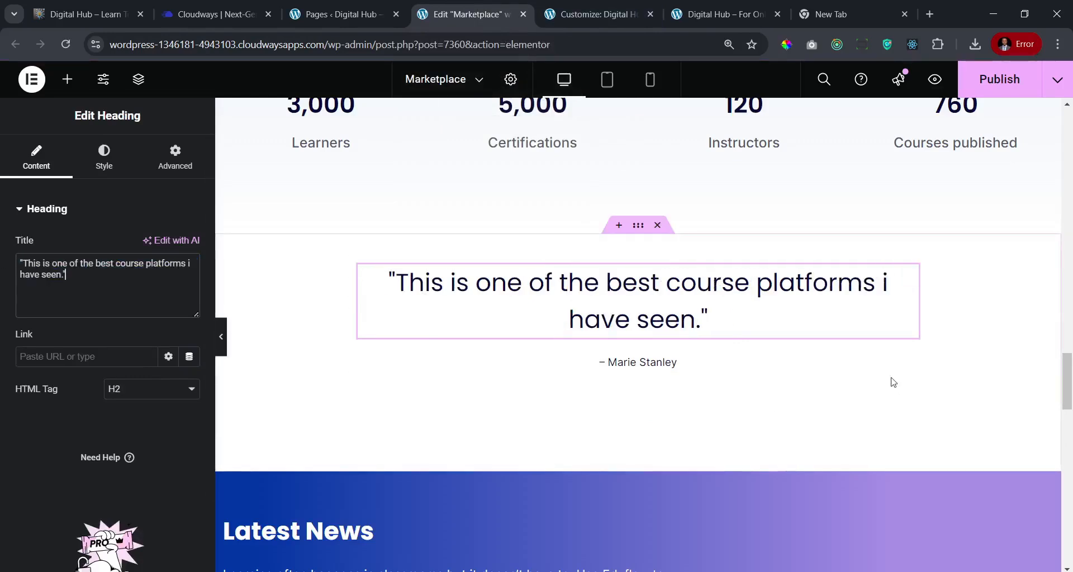
scroll(781, 342, down, 5)
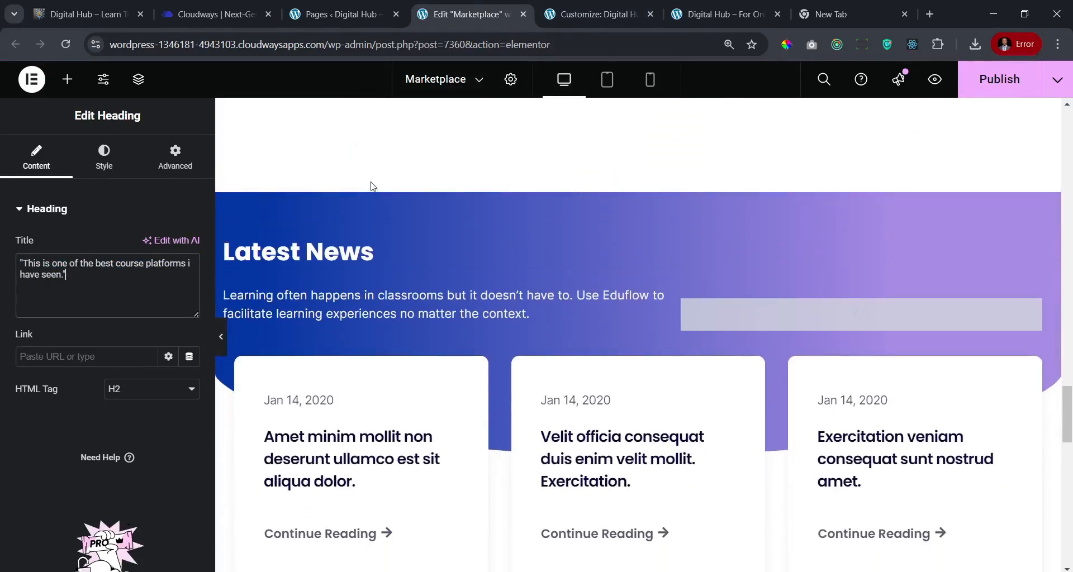
scroll(626, 280, down, 5)
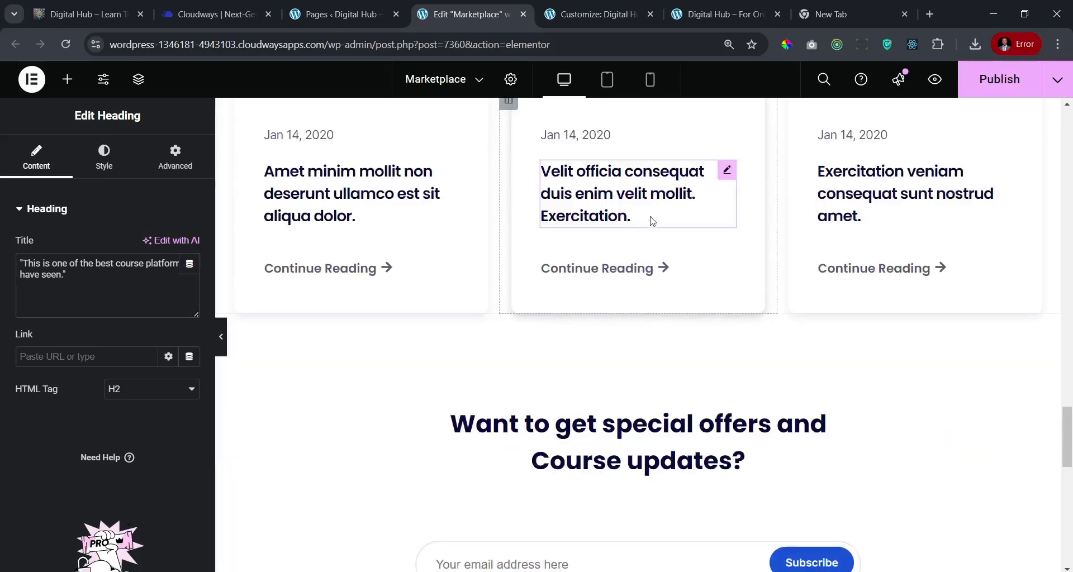
scroll(641, 308, down, 3)
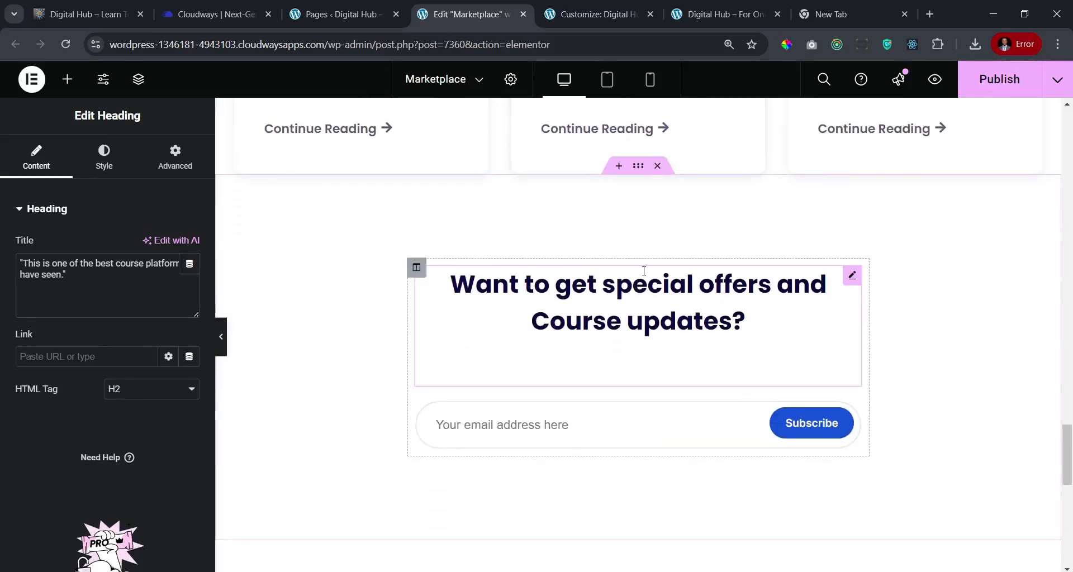
scroll(644, 271, up, 6)
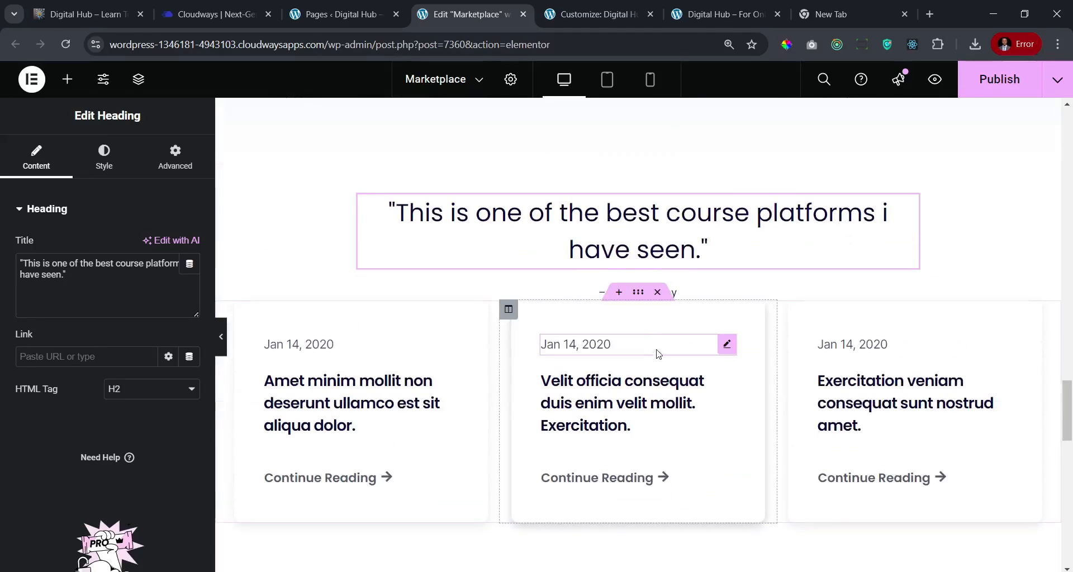
click(658, 292)
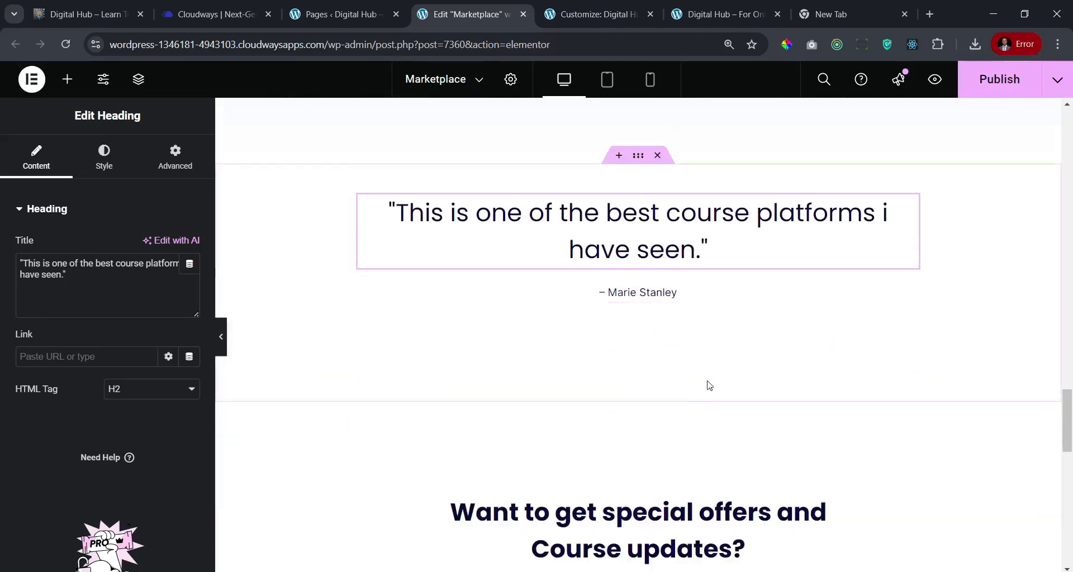
scroll(699, 400, down, 10)
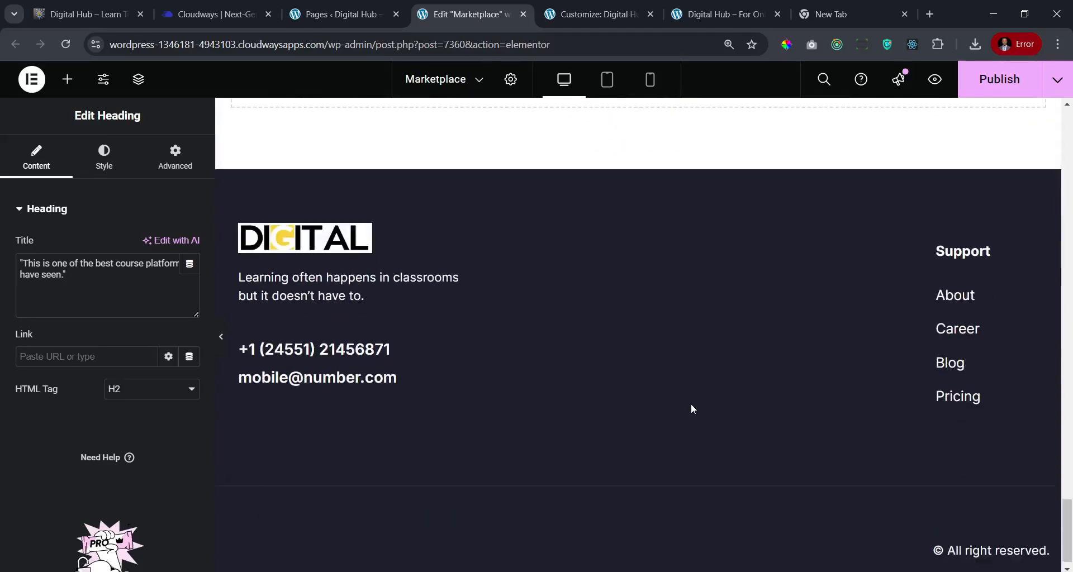
scroll(692, 410, up, 15)
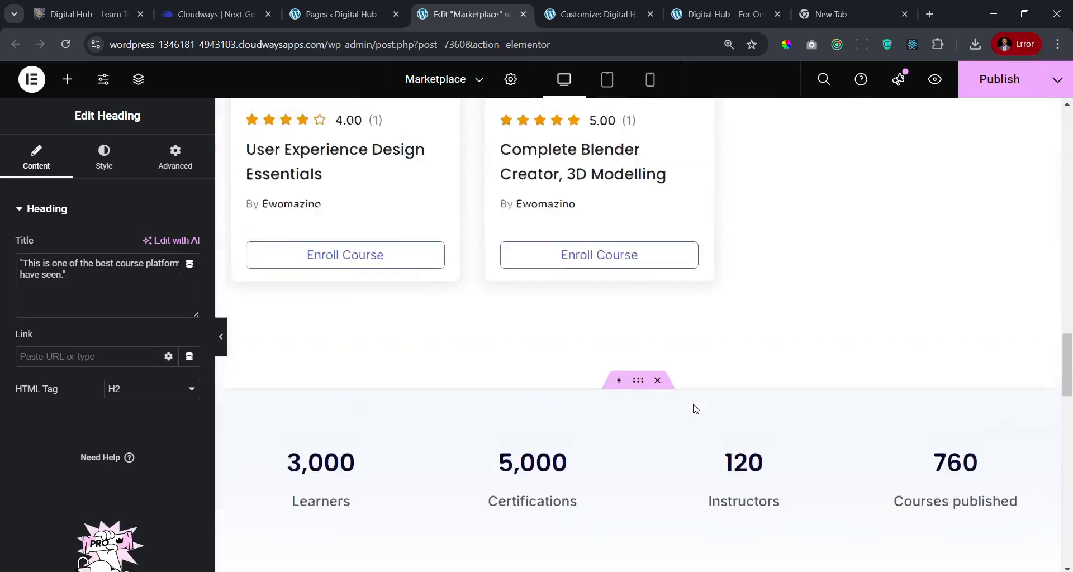
scroll(695, 409, up, 13)
scroll(704, 420, down, 5)
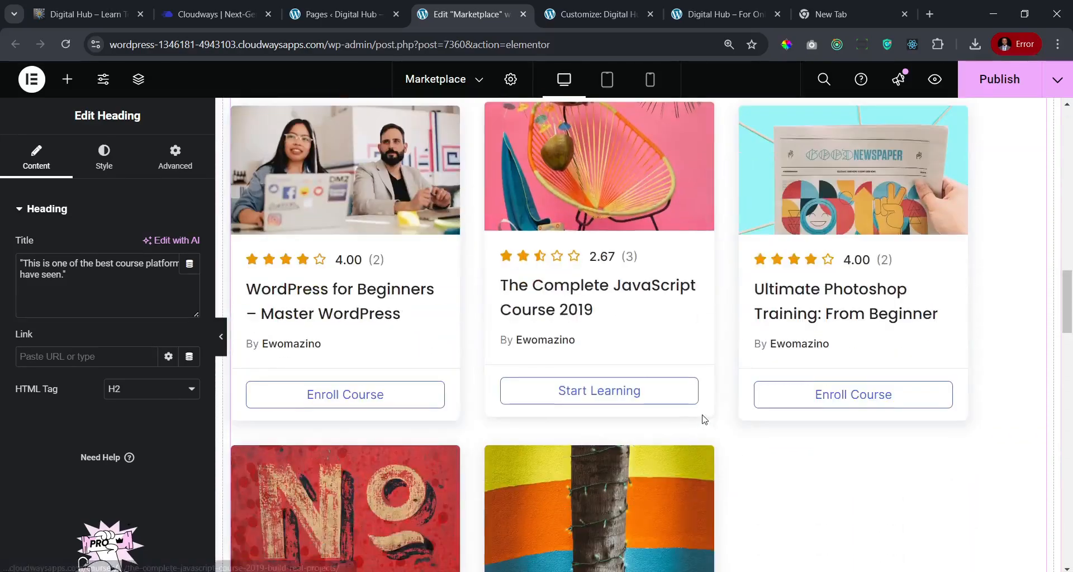
scroll(703, 419, down, 4)
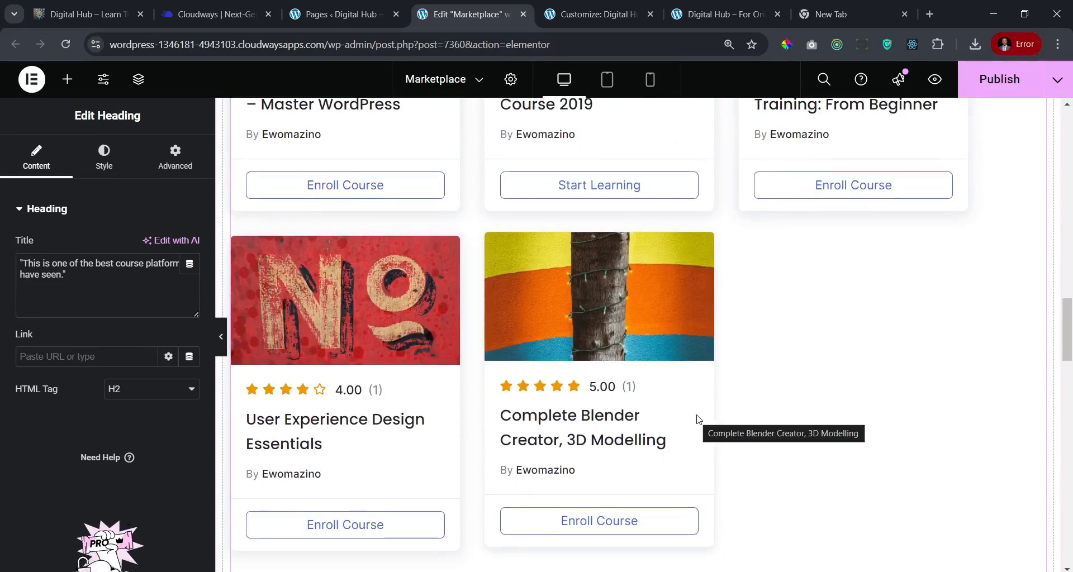
Publish the Marketplace page, then reload and scroll through the live home page
click(1003, 81)
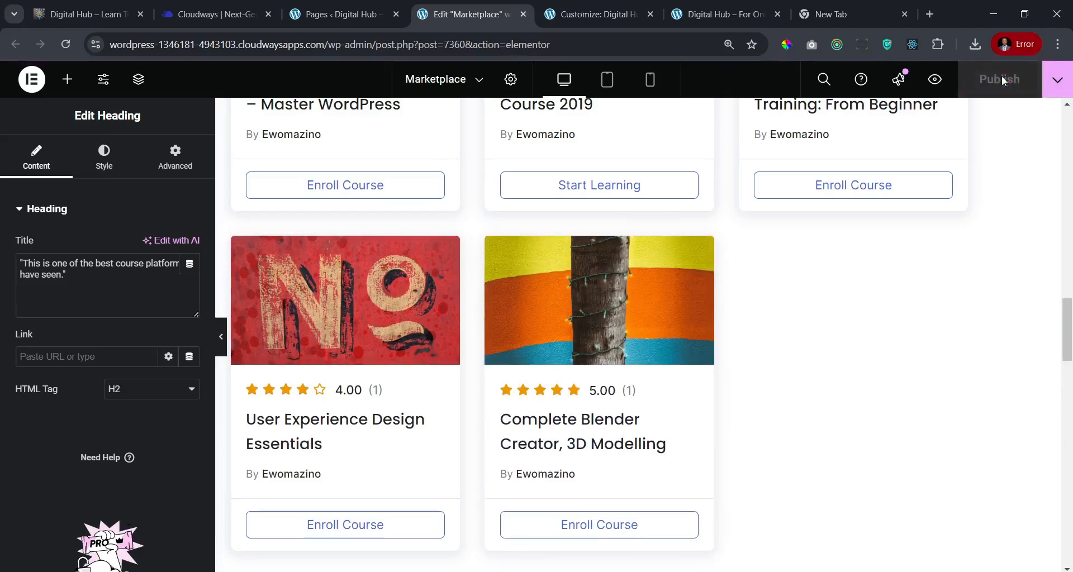
click(721, 14)
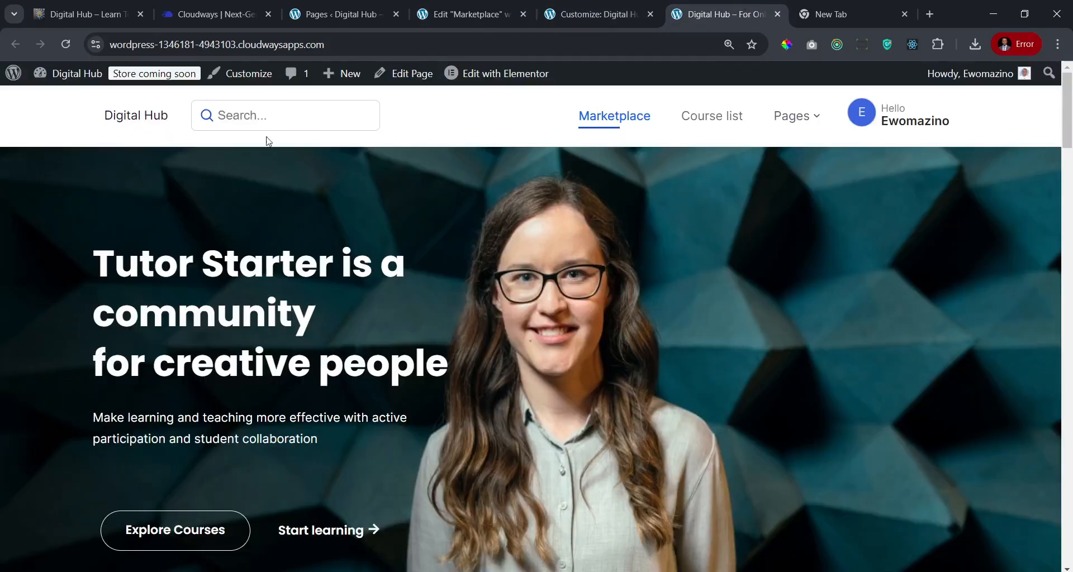
click(66, 44)
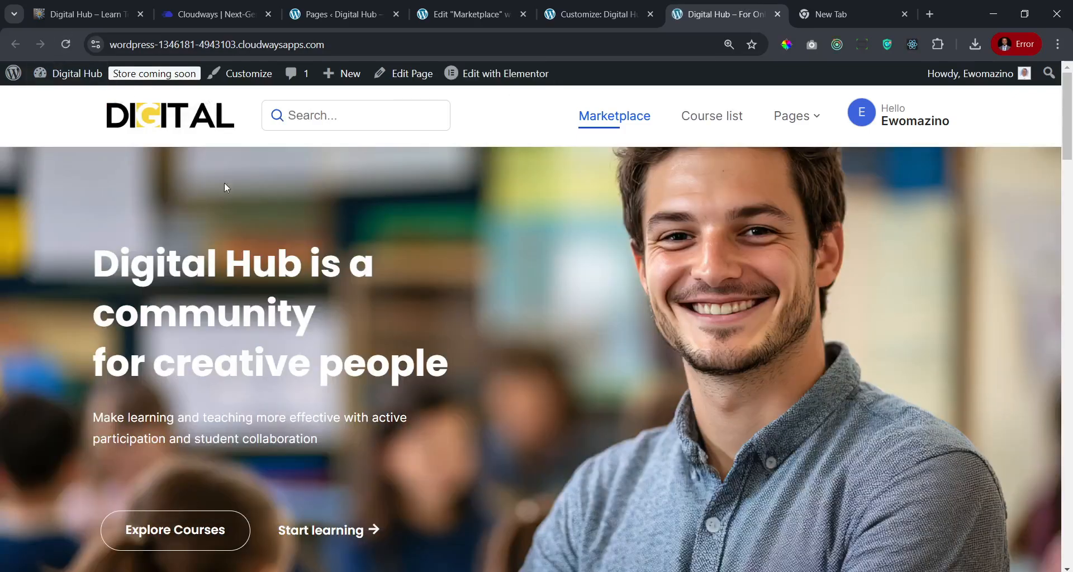
mouse_move(884, 143)
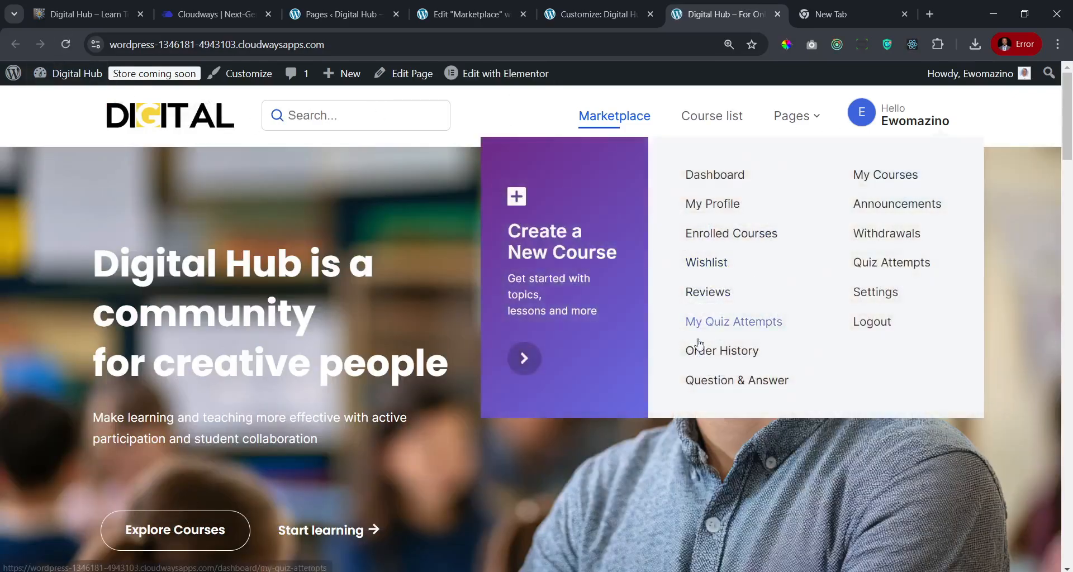
scroll(548, 343, down, 4)
scroll(547, 343, down, 15)
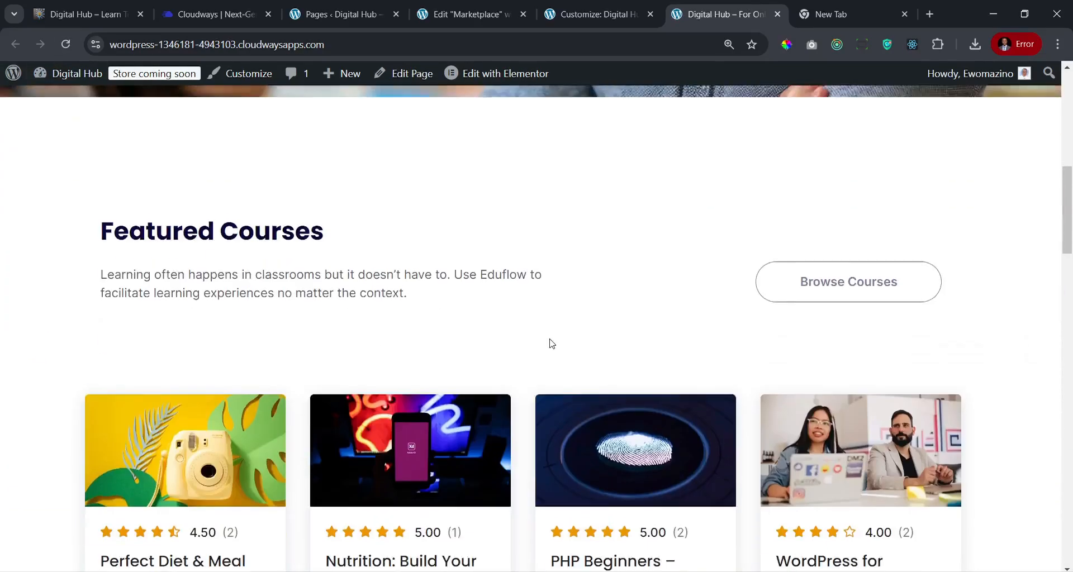
scroll(547, 342, down, 13)
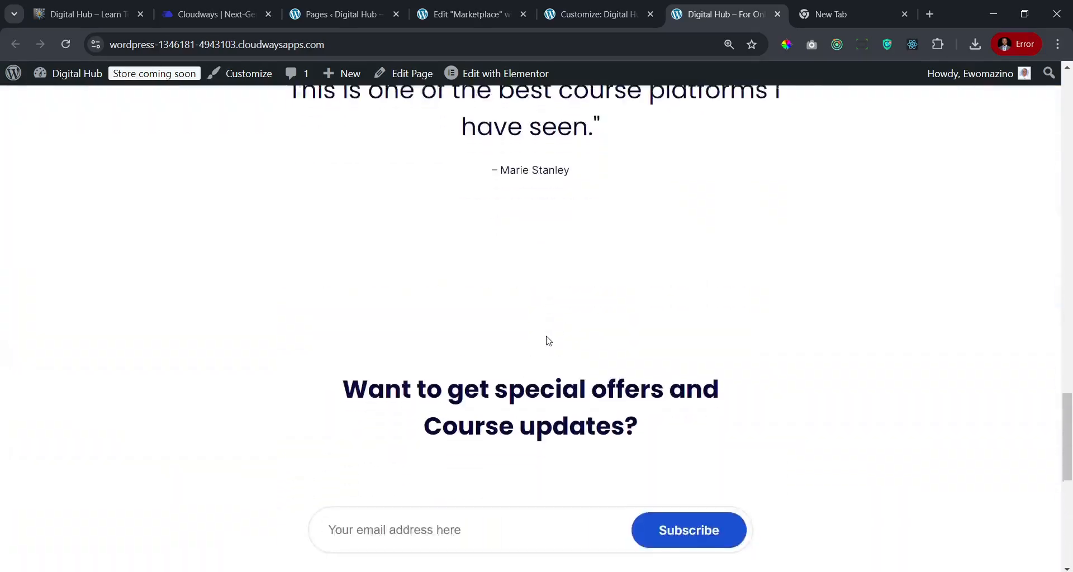
scroll(544, 340, up, 13)
scroll(539, 337, up, 19)
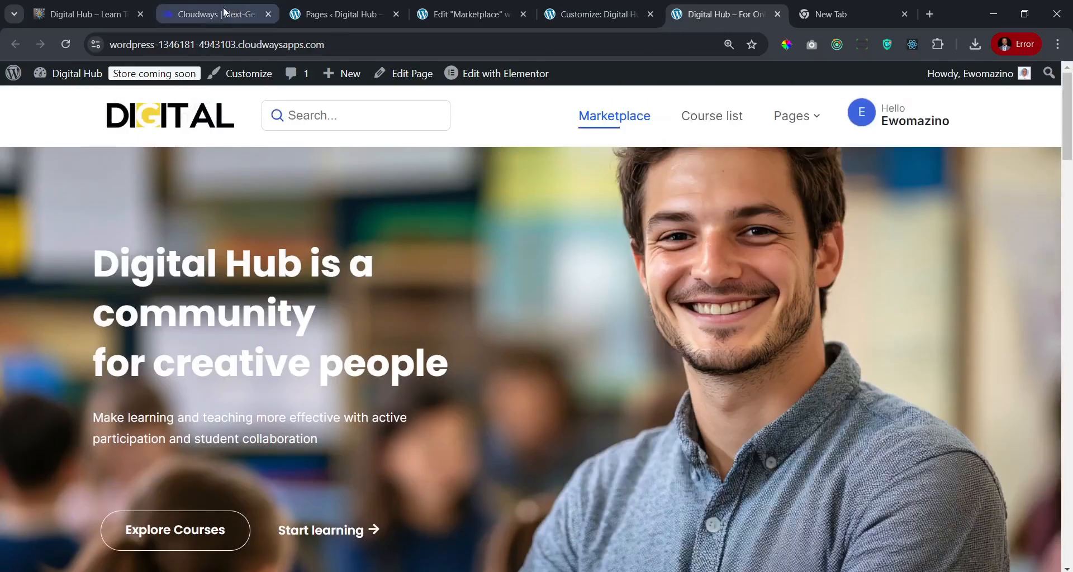
Go to Appearance > Menus and load the Primary (Primary) menu
click(341, 14)
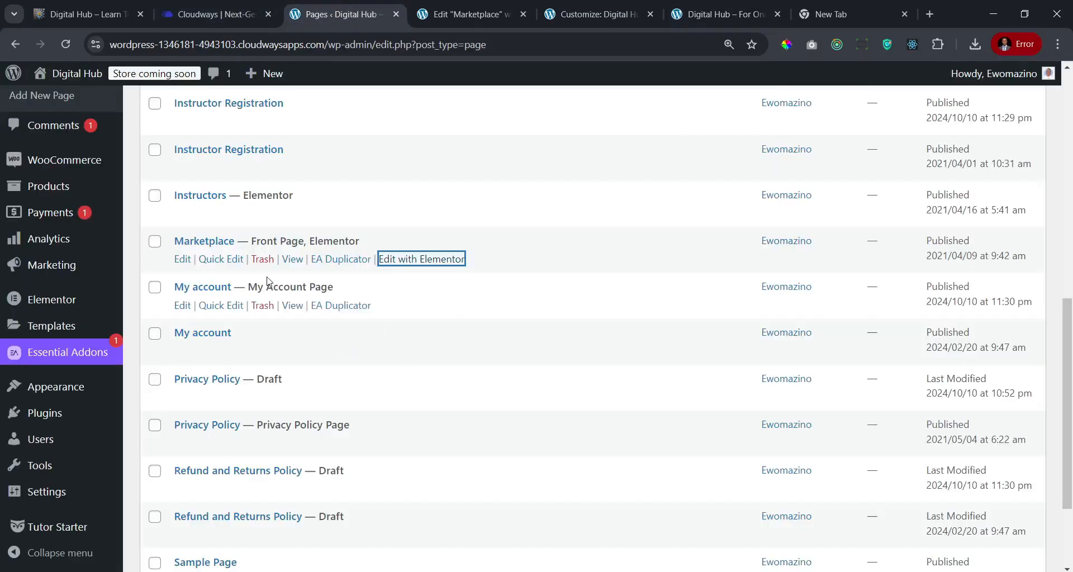
mouse_move(74, 389)
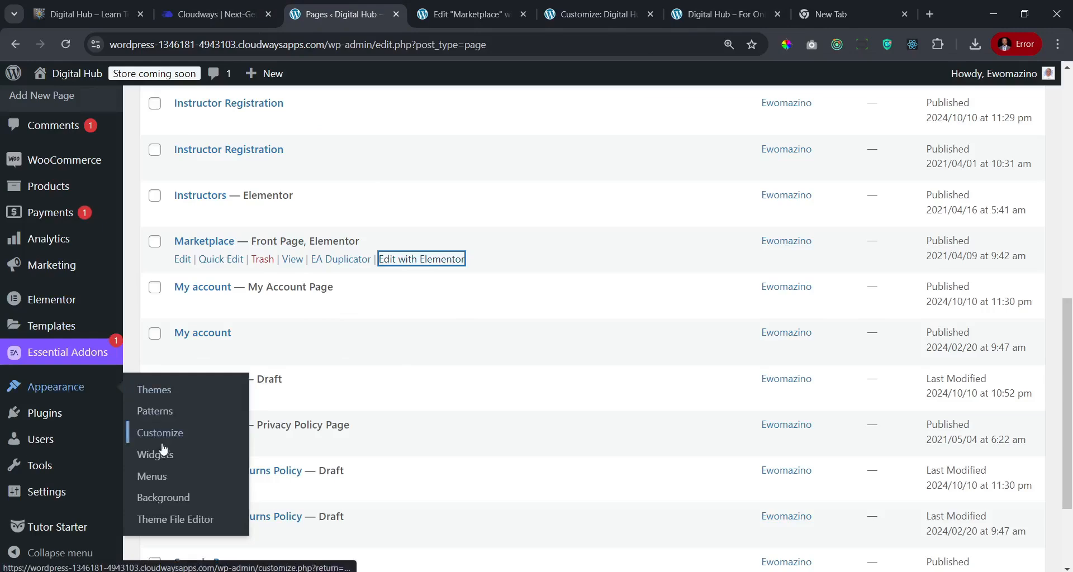
click(164, 479)
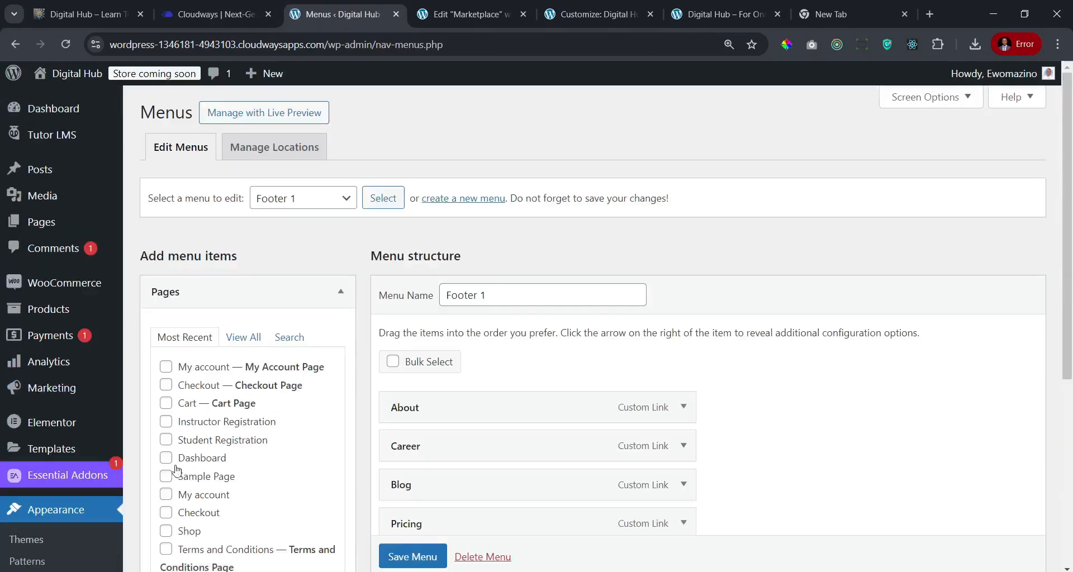
scroll(755, 337, down, 2)
scroll(482, 157, up, 3)
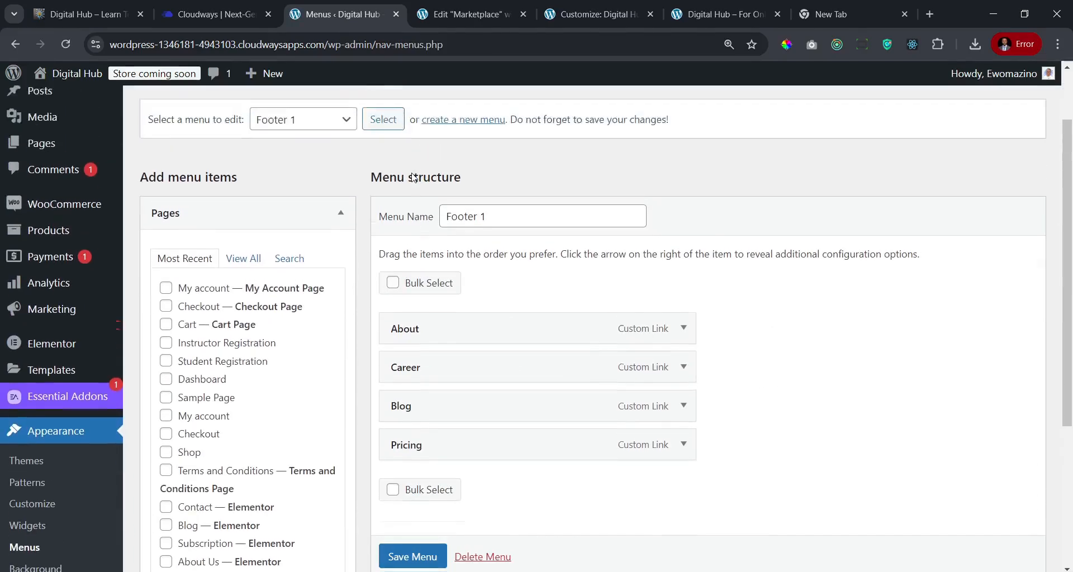
click(296, 202)
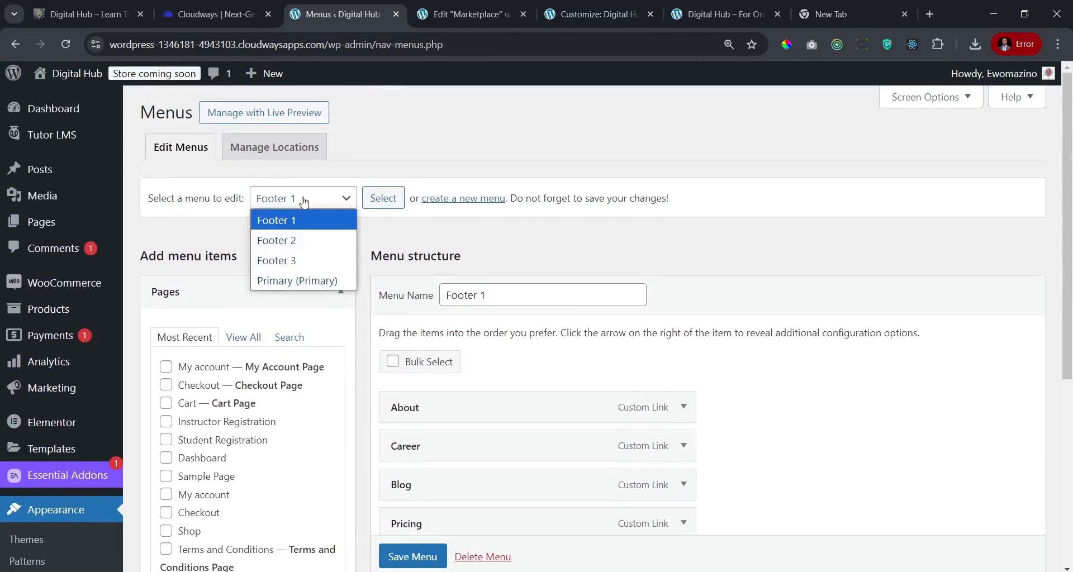
click(299, 282)
click(384, 207)
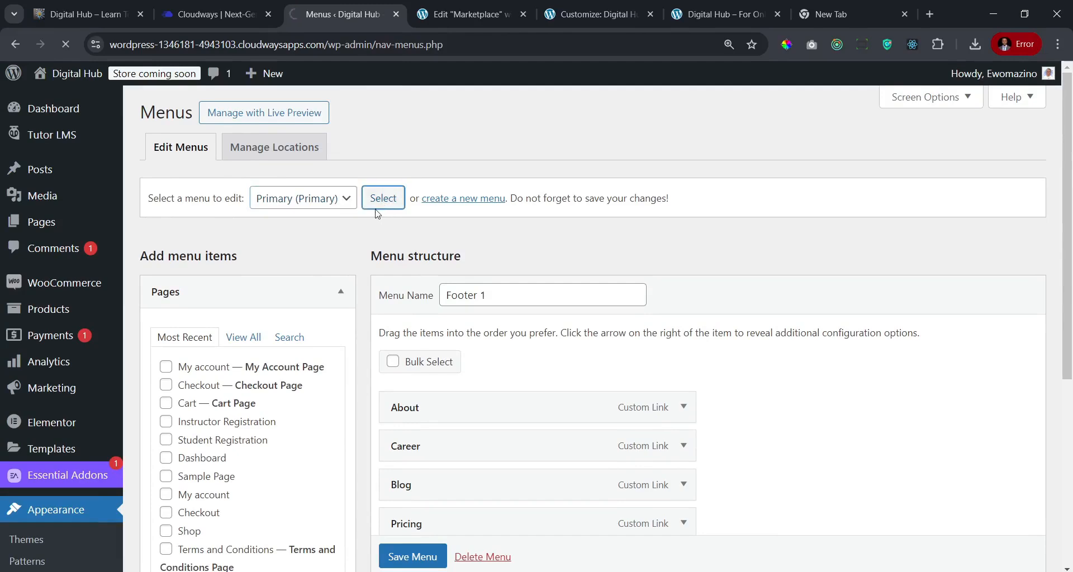
scroll(588, 273, down, 3)
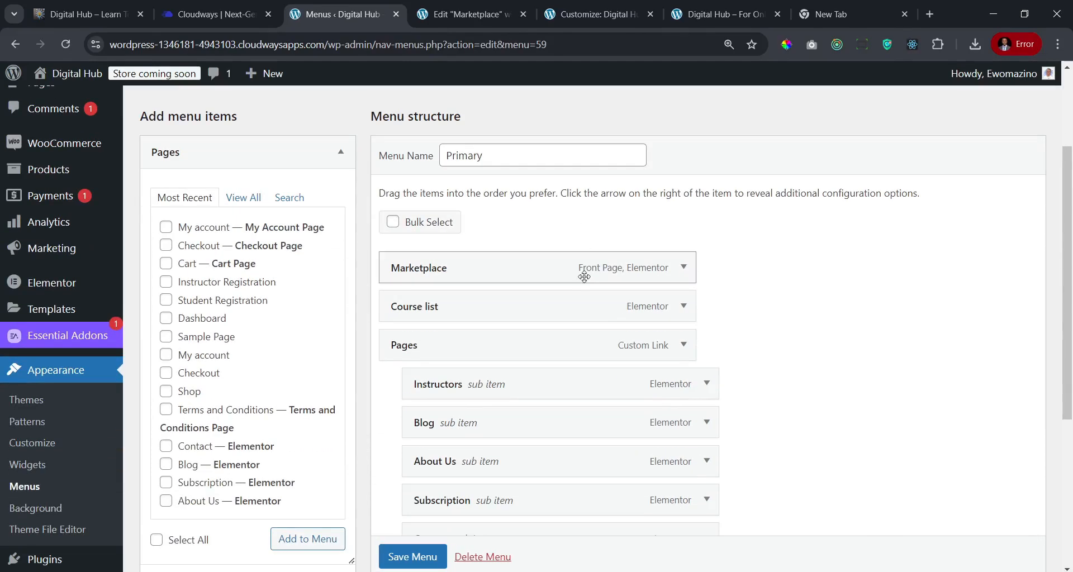
Add the My account and Shop pages as new menu items, then save the Primary menu
click(177, 358)
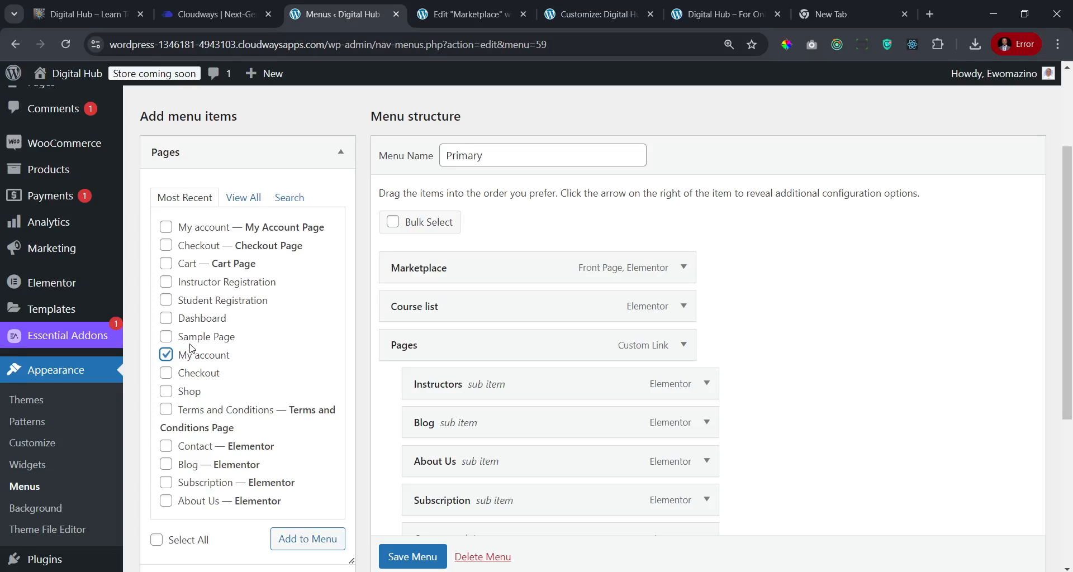
scroll(273, 315, down, 3)
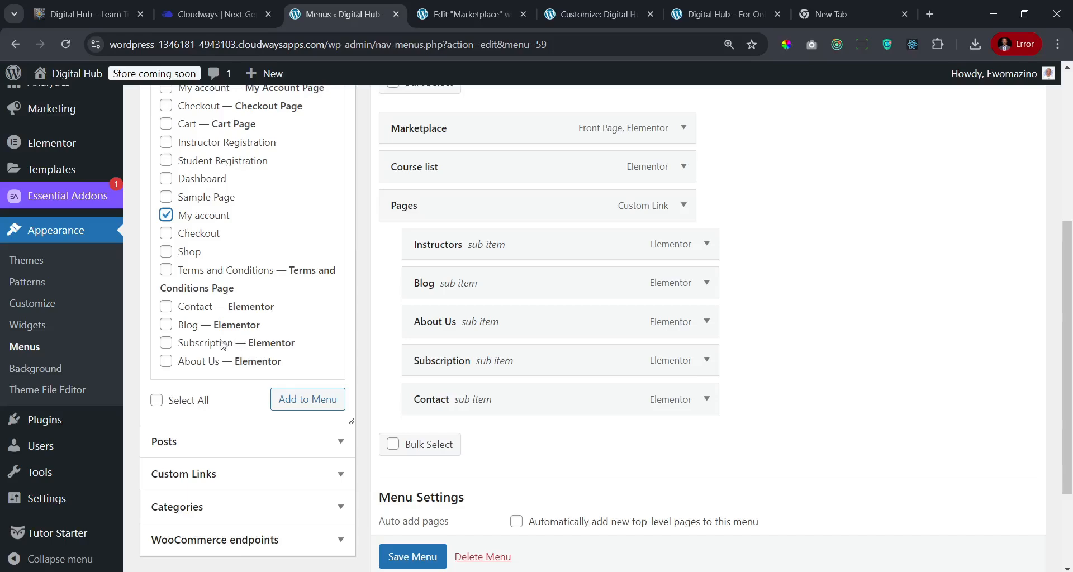
click(167, 251)
scroll(284, 251, up, 3)
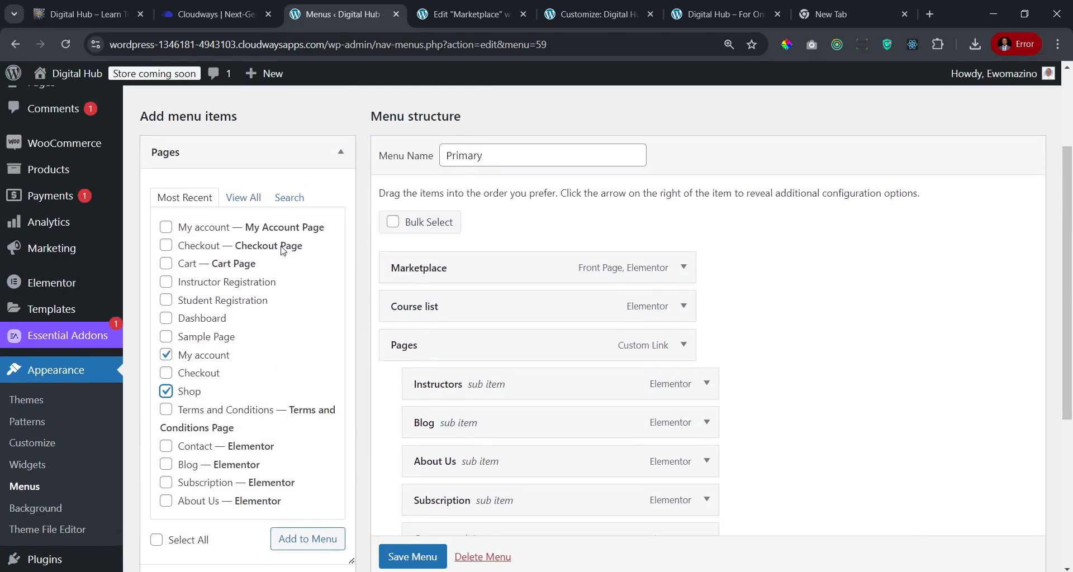
scroll(284, 251, down, 3)
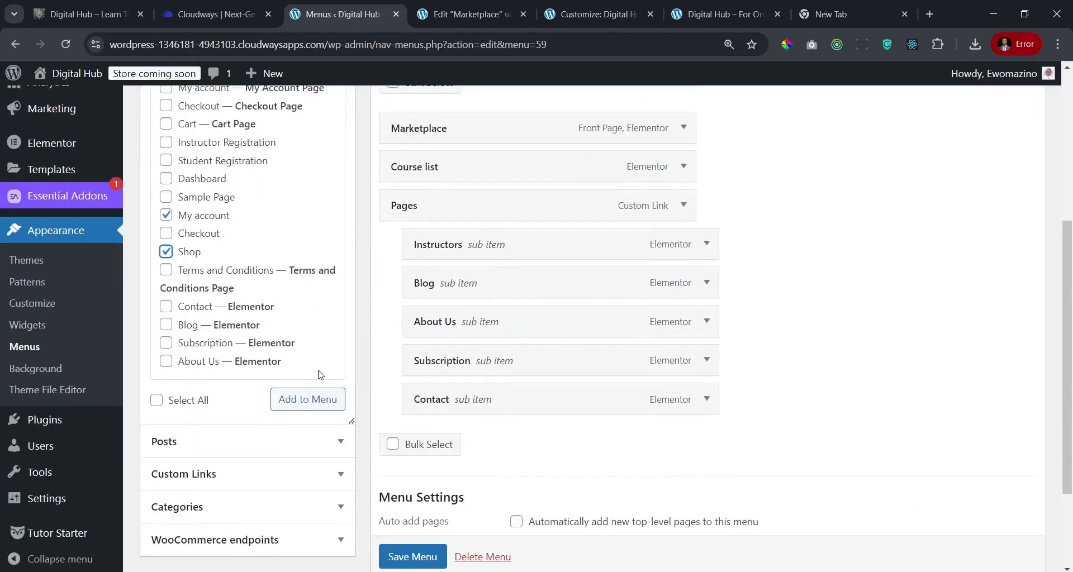
click(300, 400)
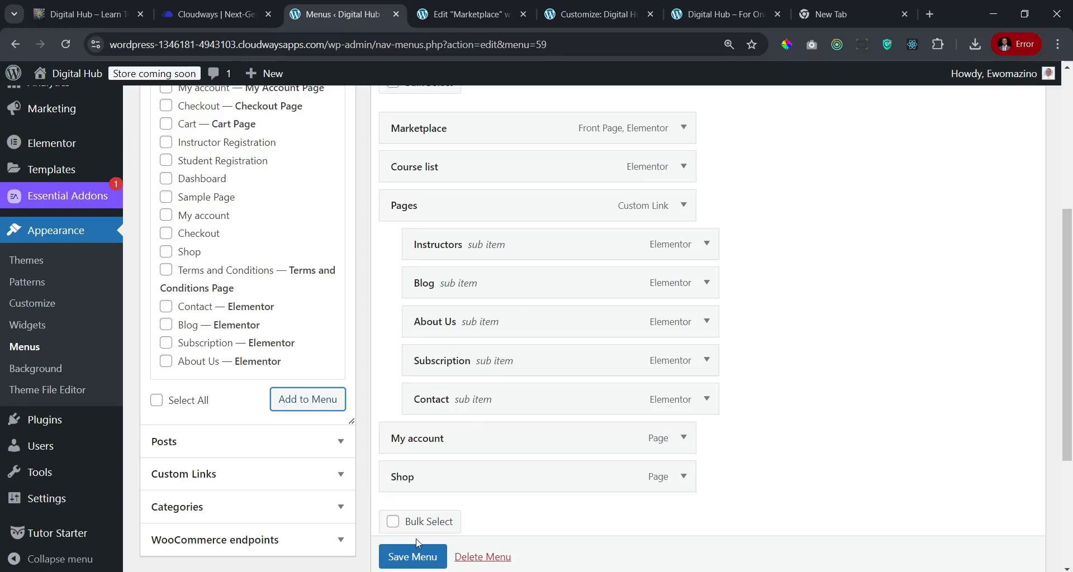
click(686, 440)
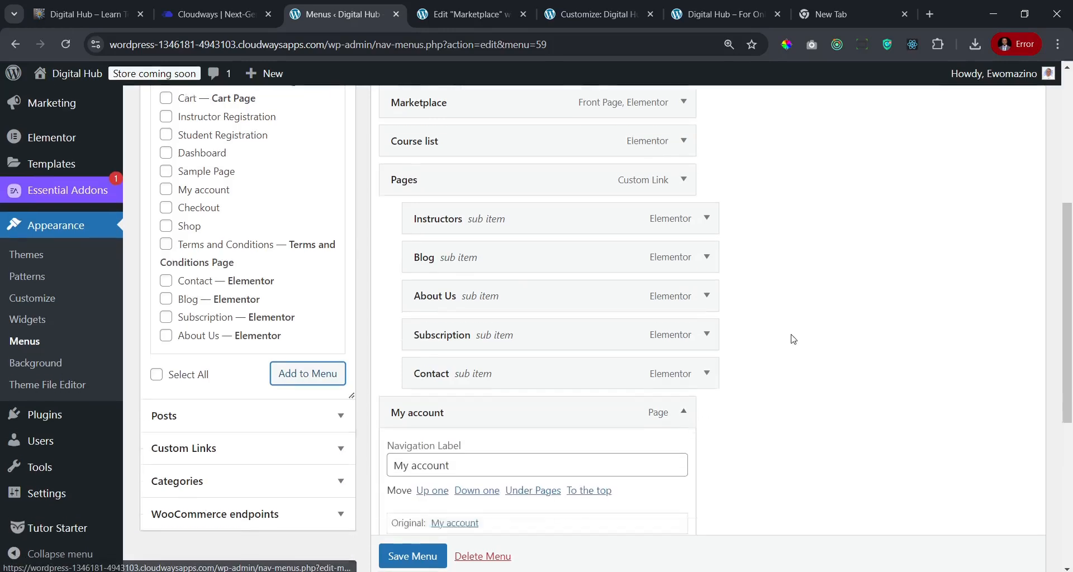
scroll(792, 338, down, 3)
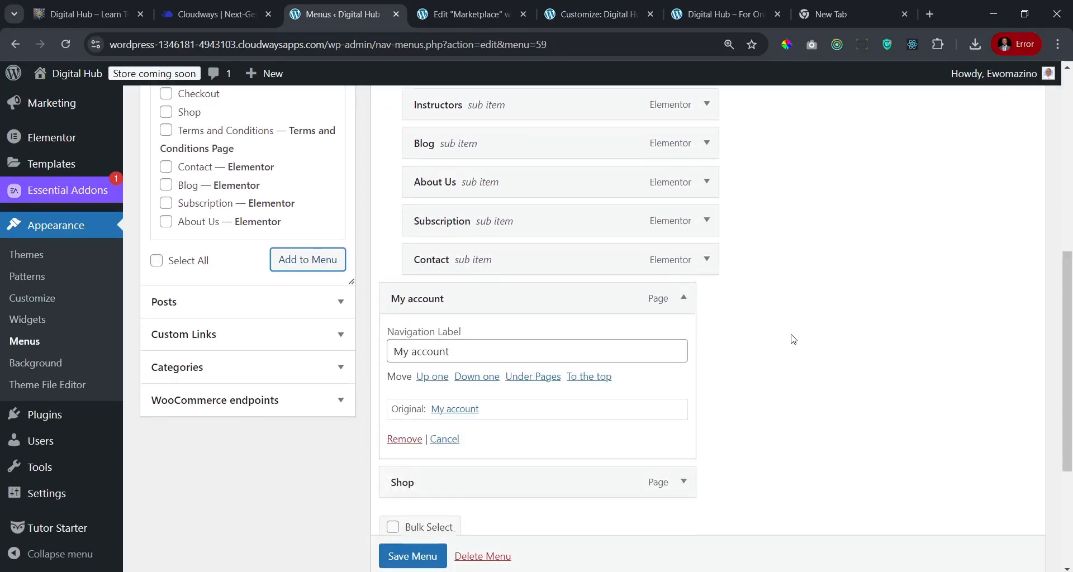
scroll(793, 339, down, 1)
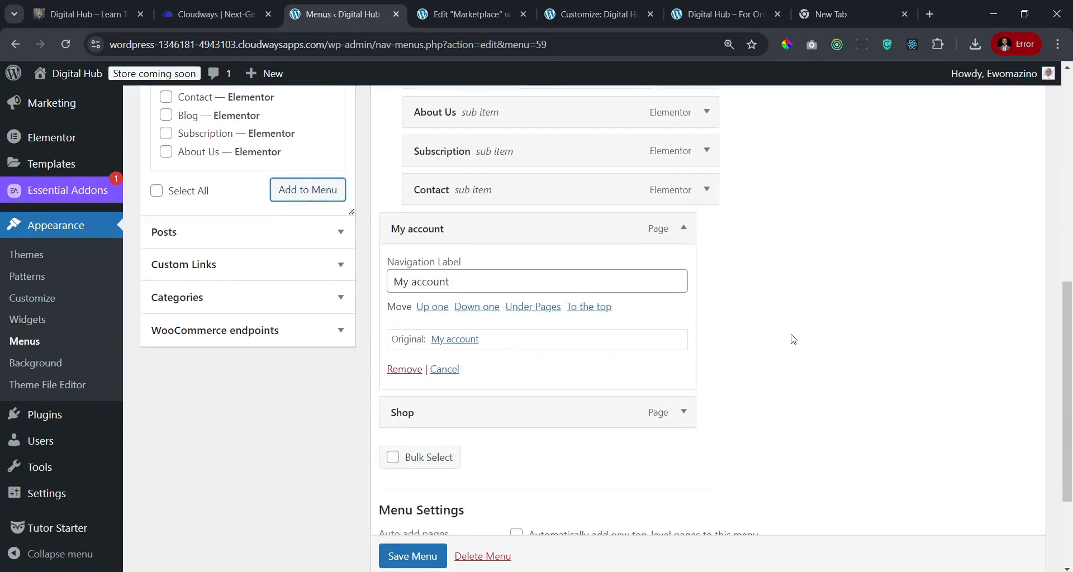
click(683, 228)
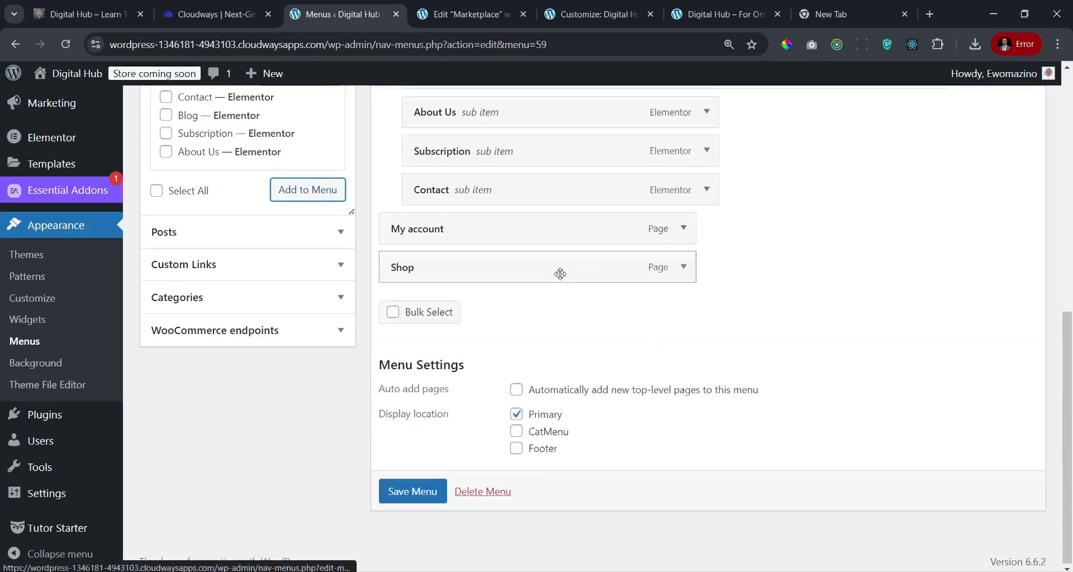
click(407, 491)
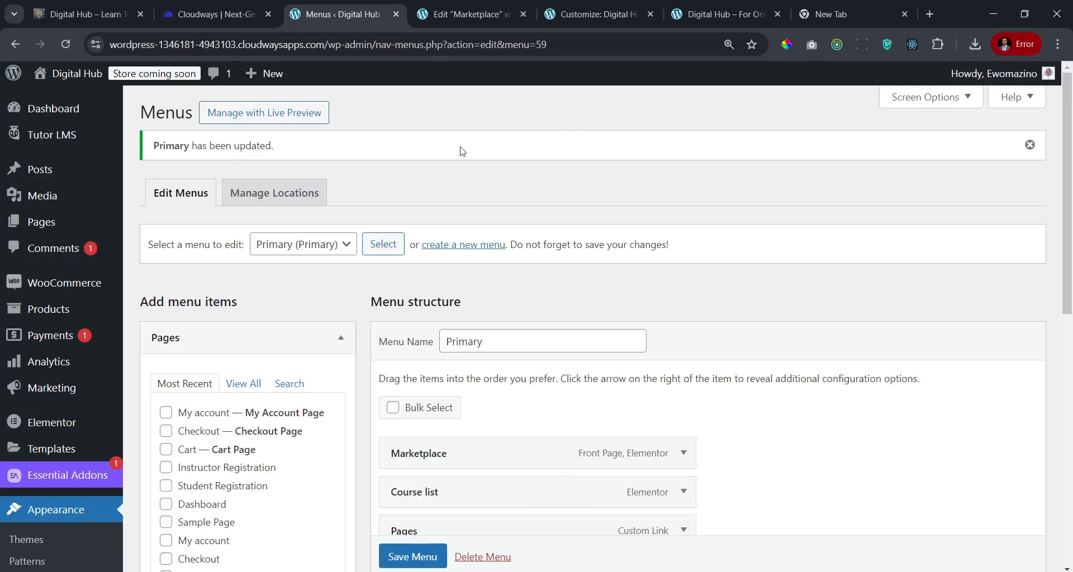
In Tutor LMS General settings, assign the Terms and Conditions page as the terms page
mouse_move(70, 136)
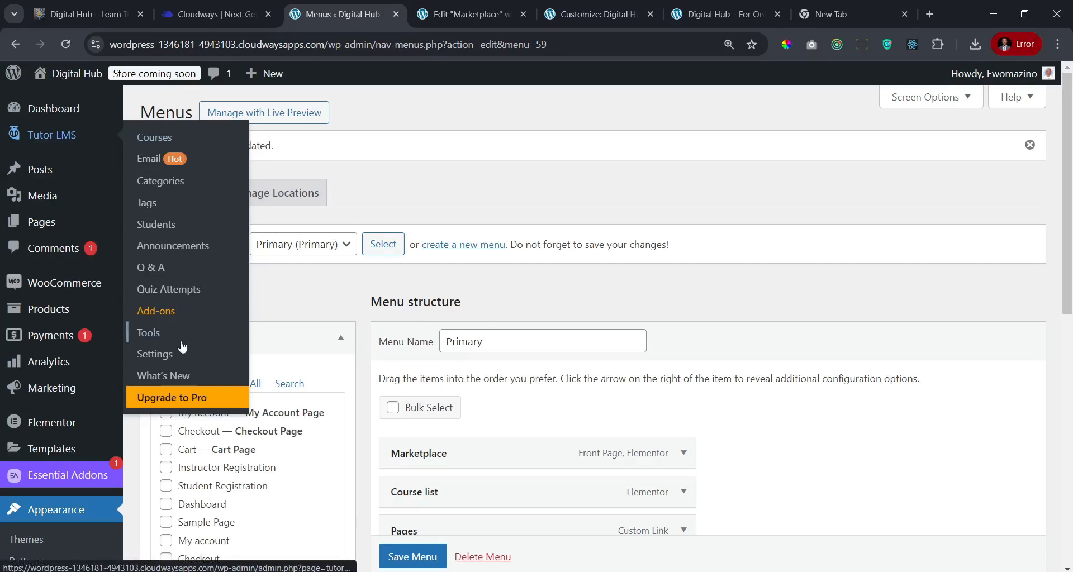
click(161, 359)
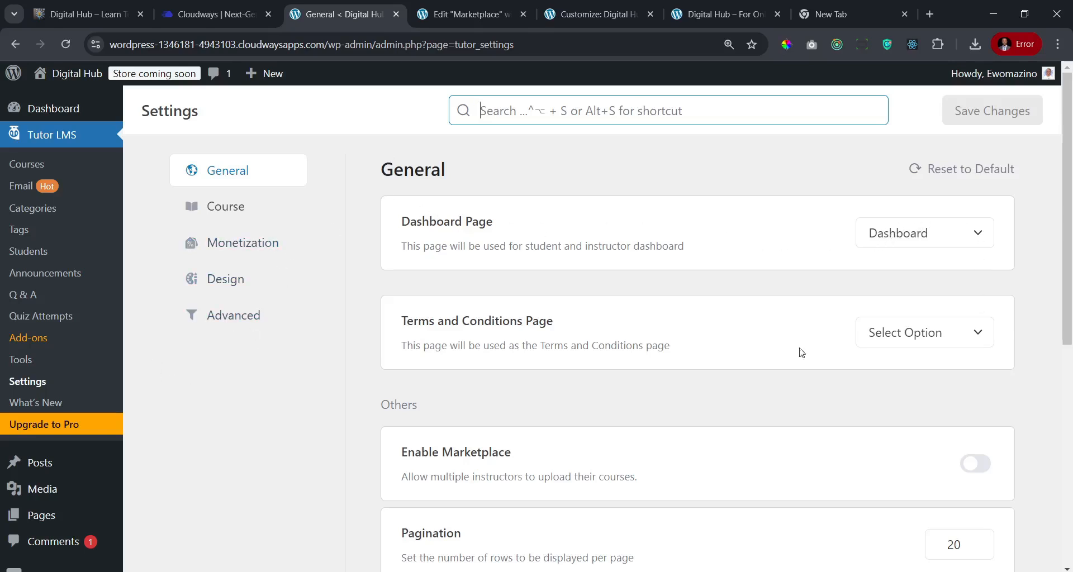
click(910, 339)
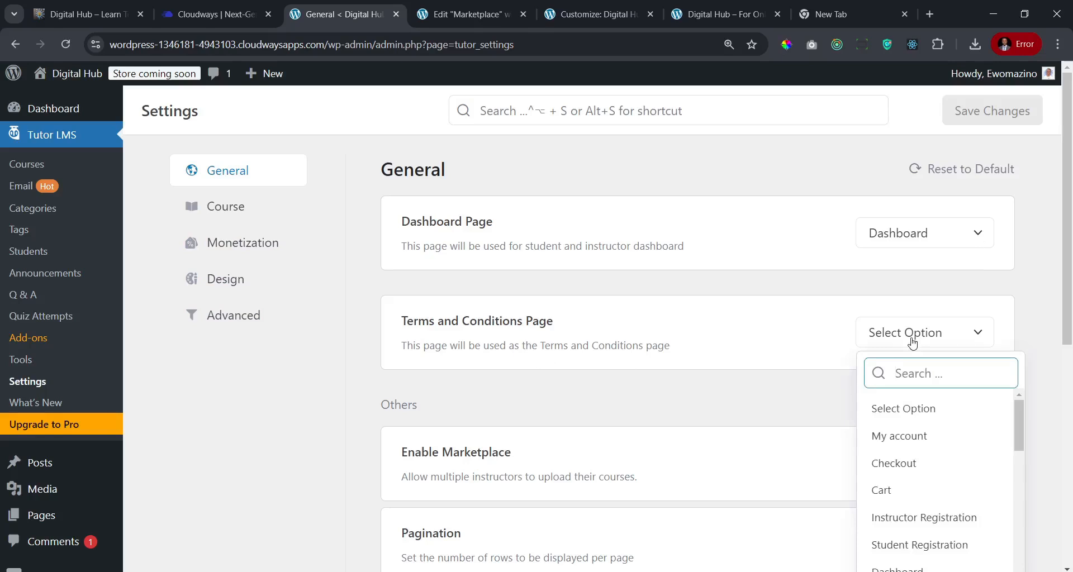
scroll(952, 437, down, 6)
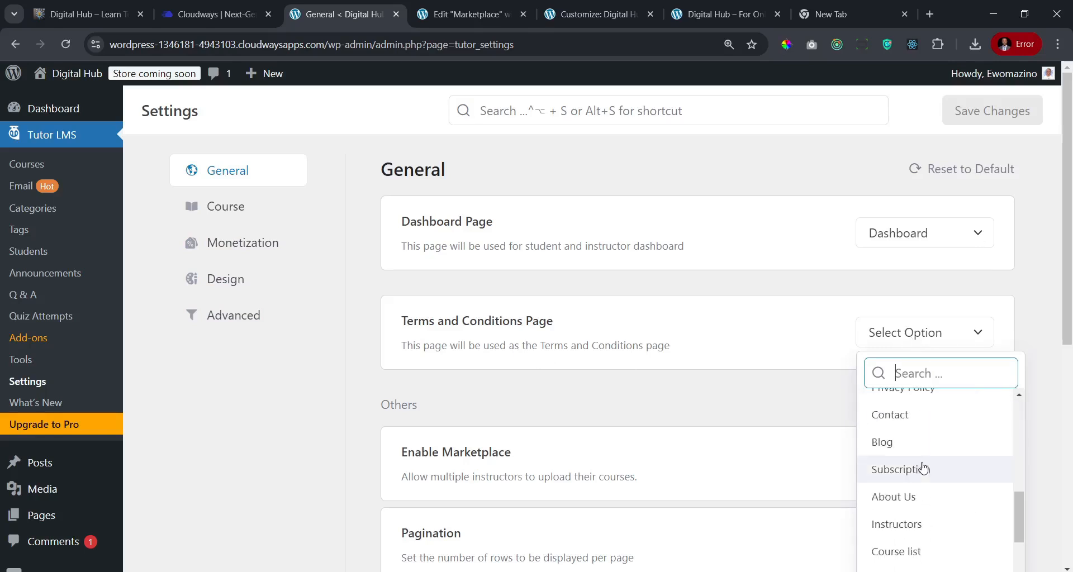
scroll(925, 467, up, 3)
click(924, 503)
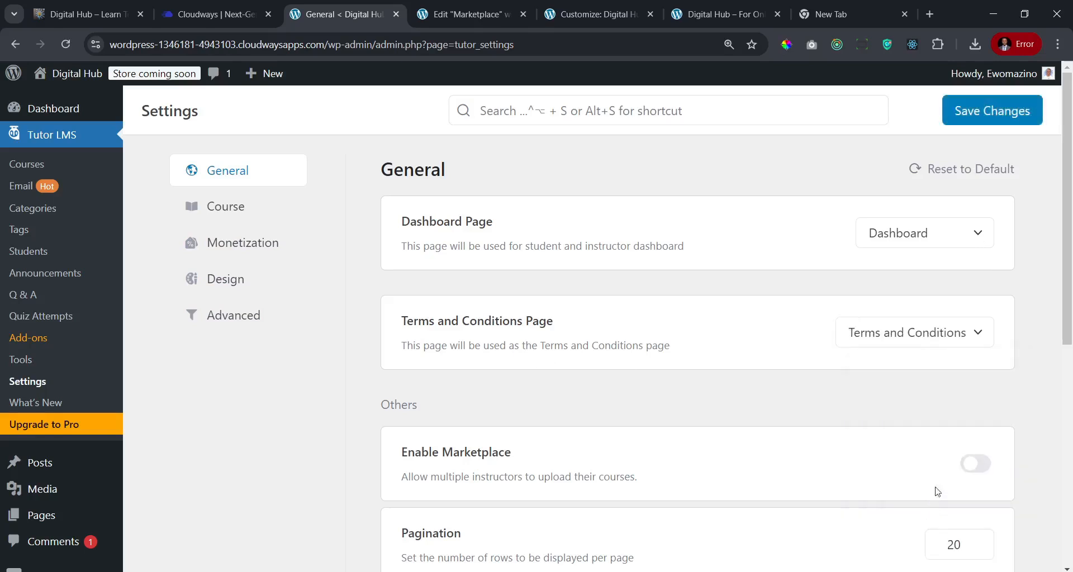
Enable the marketplace, instructor publishing and Become an Instructor button, disable course trashing, and save
scroll(1041, 347, down, 1)
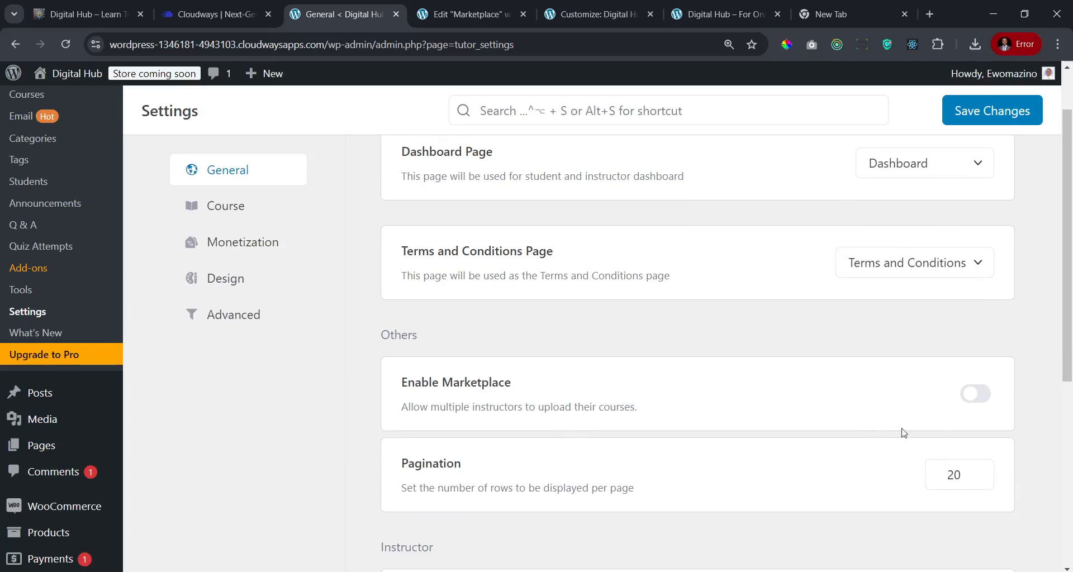
click(979, 403)
scroll(951, 408, down, 4)
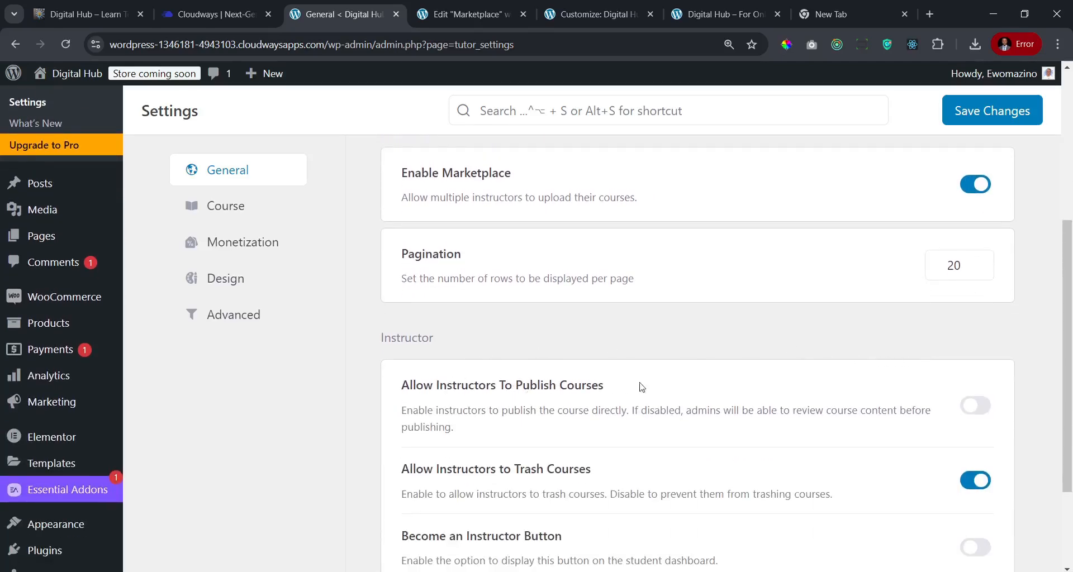
click(977, 412)
click(978, 482)
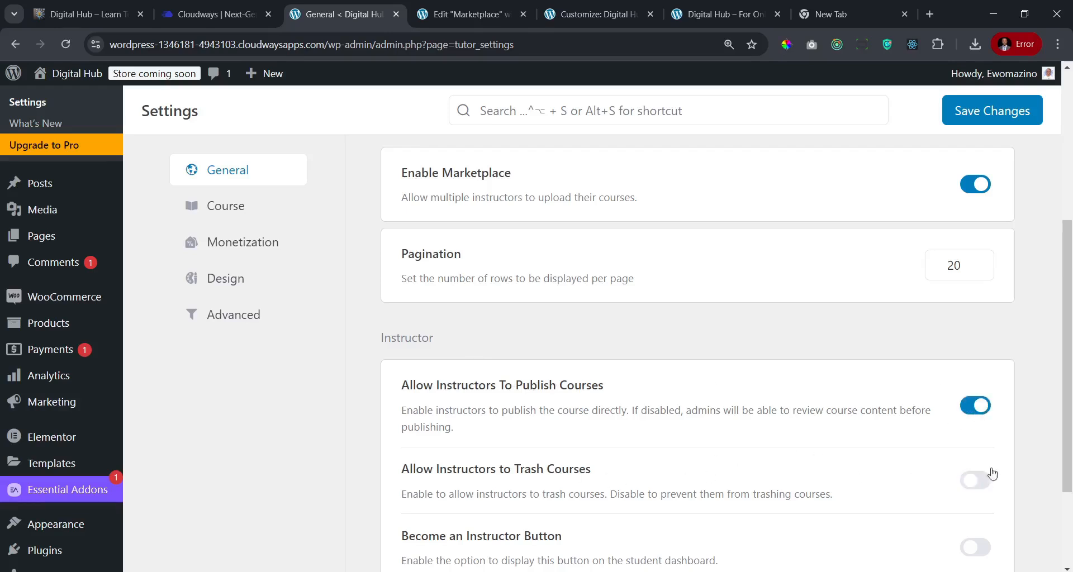
scroll(1001, 442, down, 2)
scroll(1004, 437, down, 1)
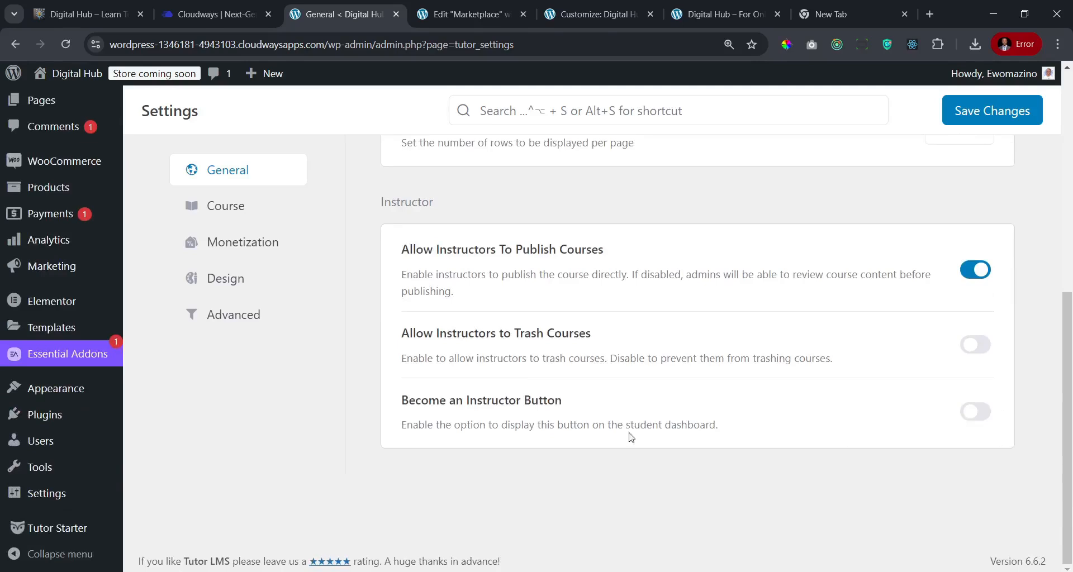
click(974, 412)
click(987, 112)
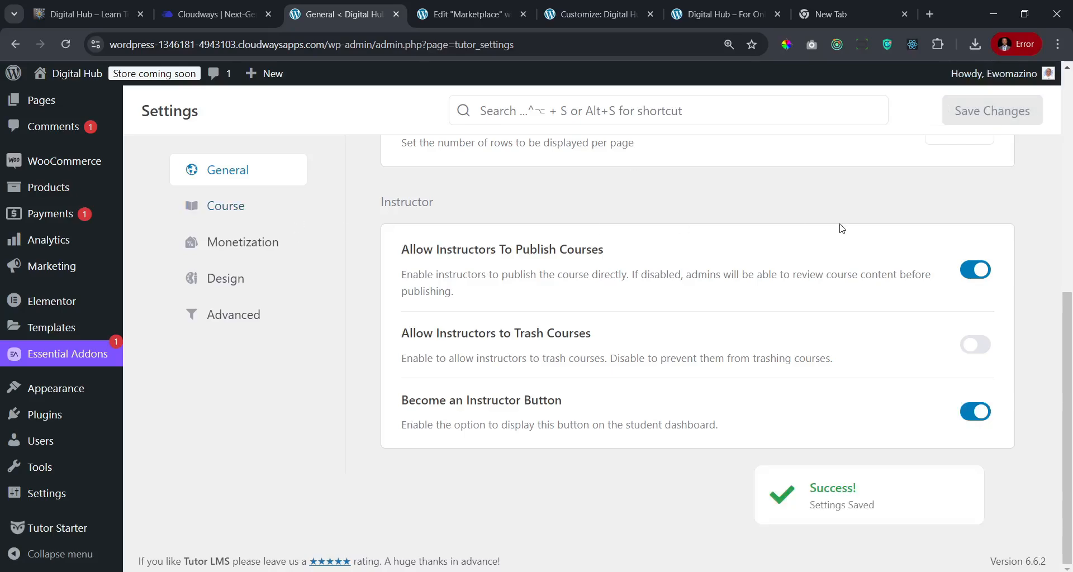
click(226, 208)
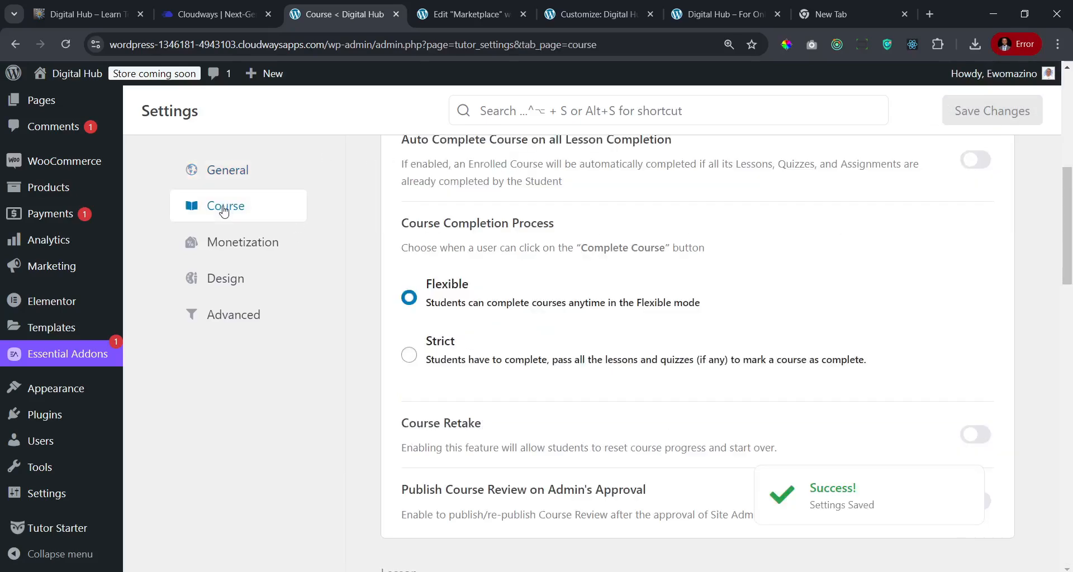
Turn on course content access, auto redirect to enrolled courses, spotlight mode and course auto-completion
scroll(854, 305, up, 7)
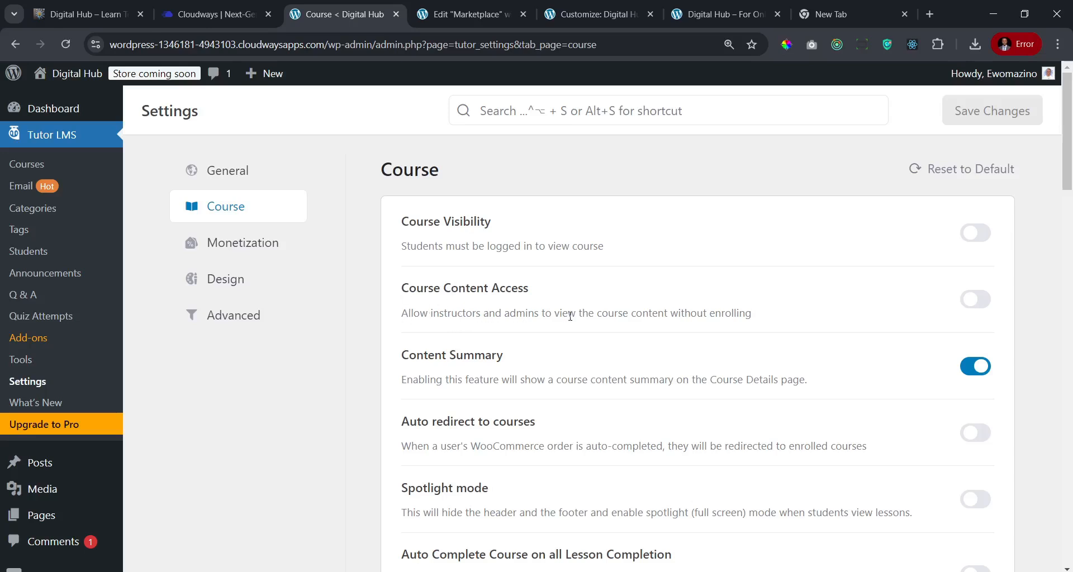
click(976, 301)
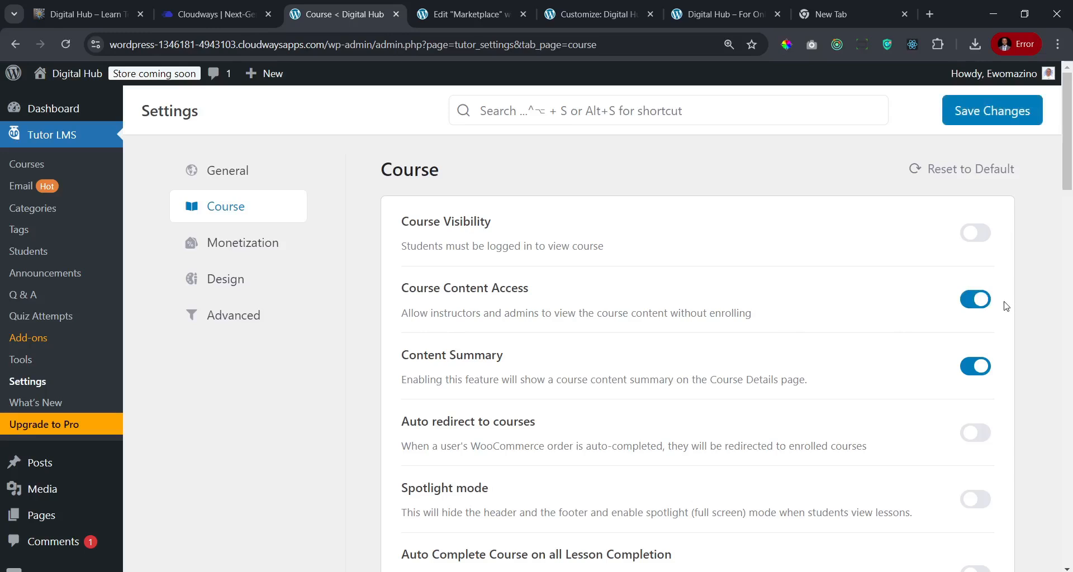
scroll(732, 388, down, 1)
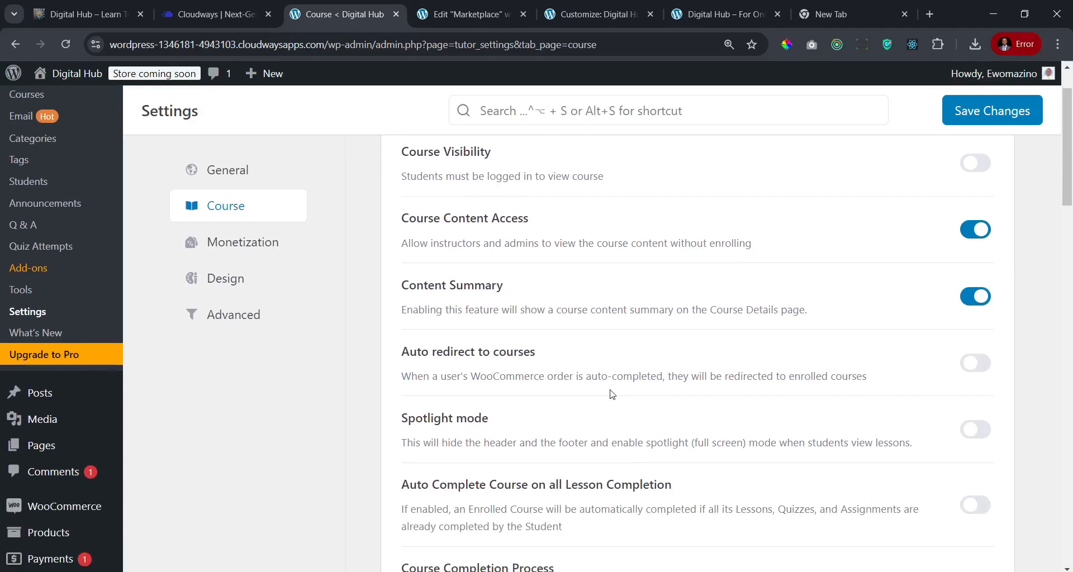
click(977, 367)
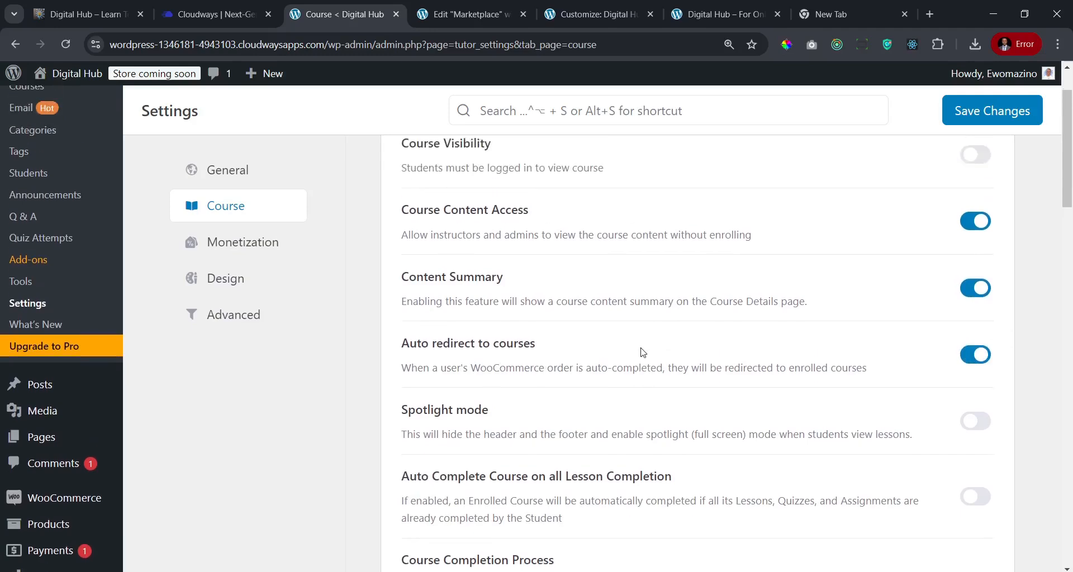
scroll(571, 355, down, 1)
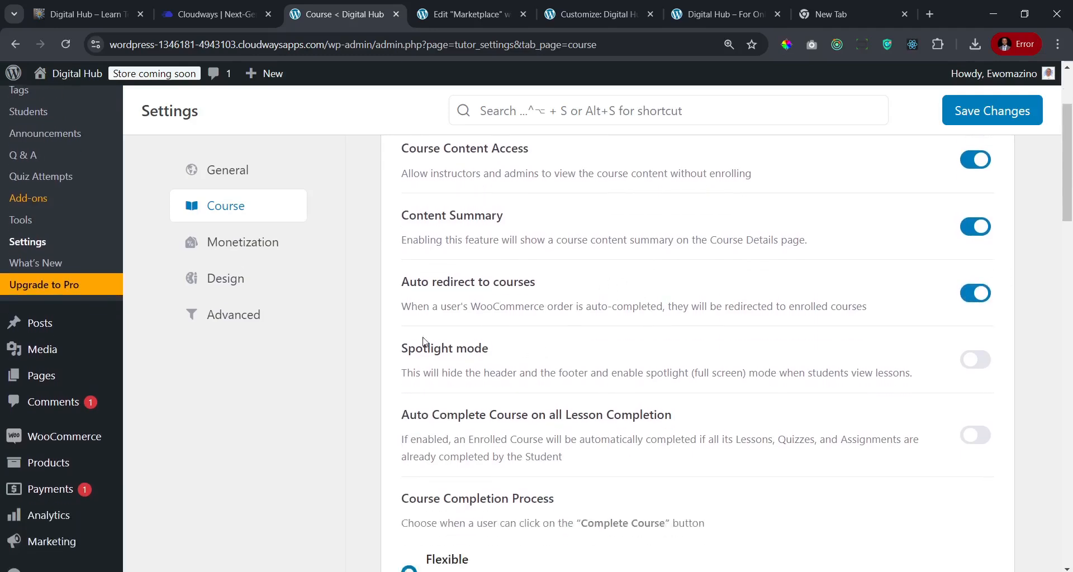
click(973, 367)
click(978, 439)
Allow course retakes and require admin approval before course reviews are published
scroll(975, 394, down, 5)
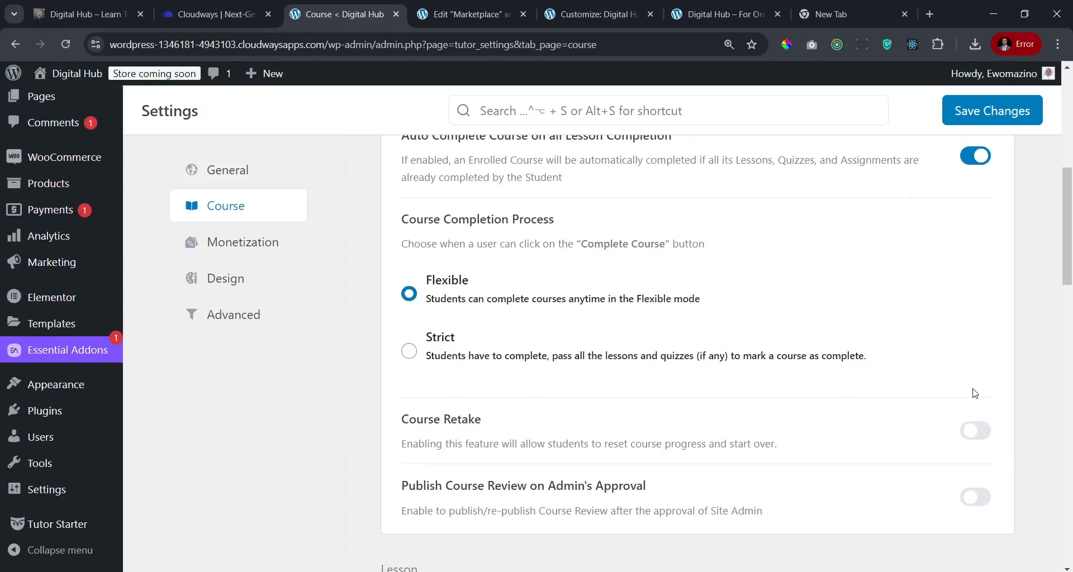
scroll(975, 394, down, 3)
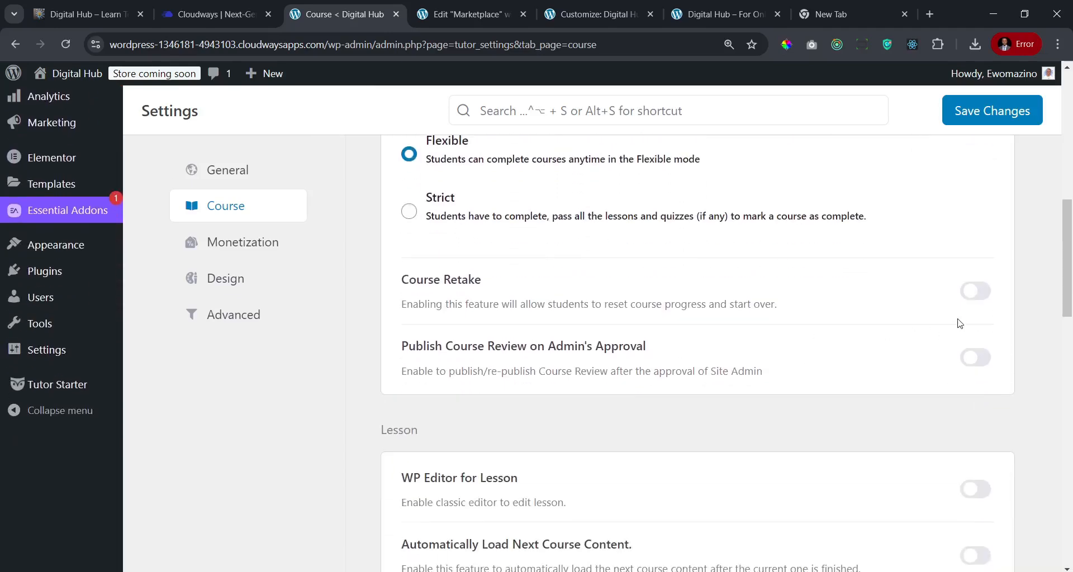
click(970, 296)
click(979, 358)
scroll(1025, 363, down, 1)
scroll(1025, 362, down, 3)
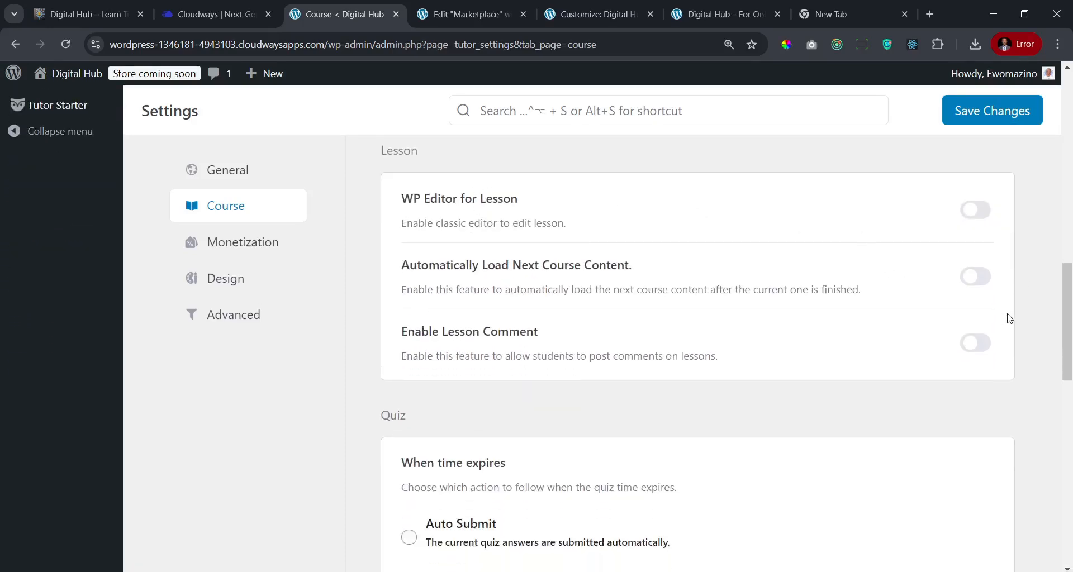
scroll(1010, 322, down, 1)
scroll(1010, 322, up, 1)
scroll(1017, 249, down, 1)
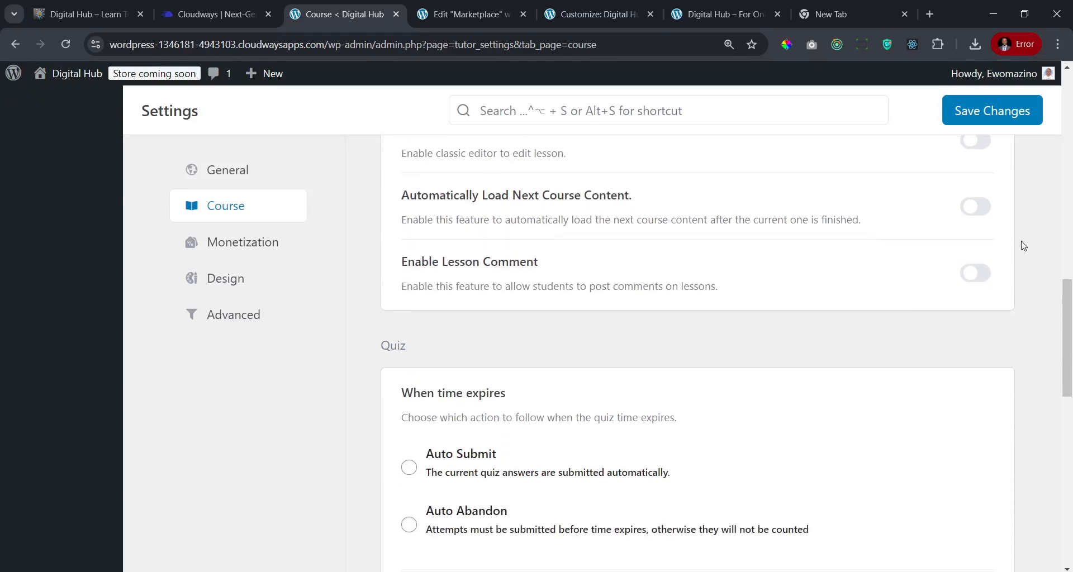
scroll(1028, 249, down, 2)
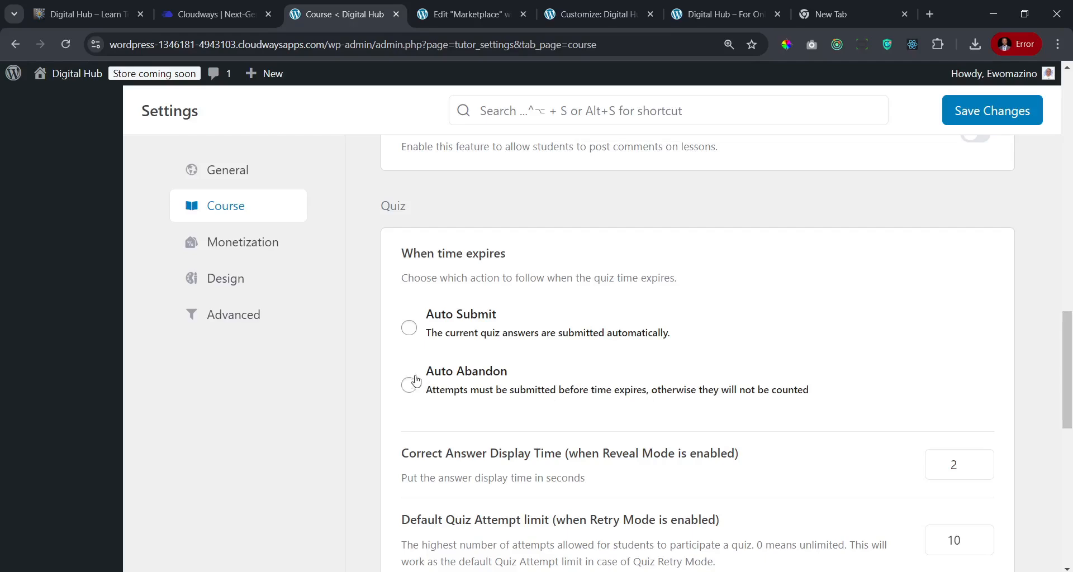
Set quizzes to auto-submit on timeout, allow External URL and YouTube video sources, and save
click(409, 329)
scroll(907, 326, down, 2)
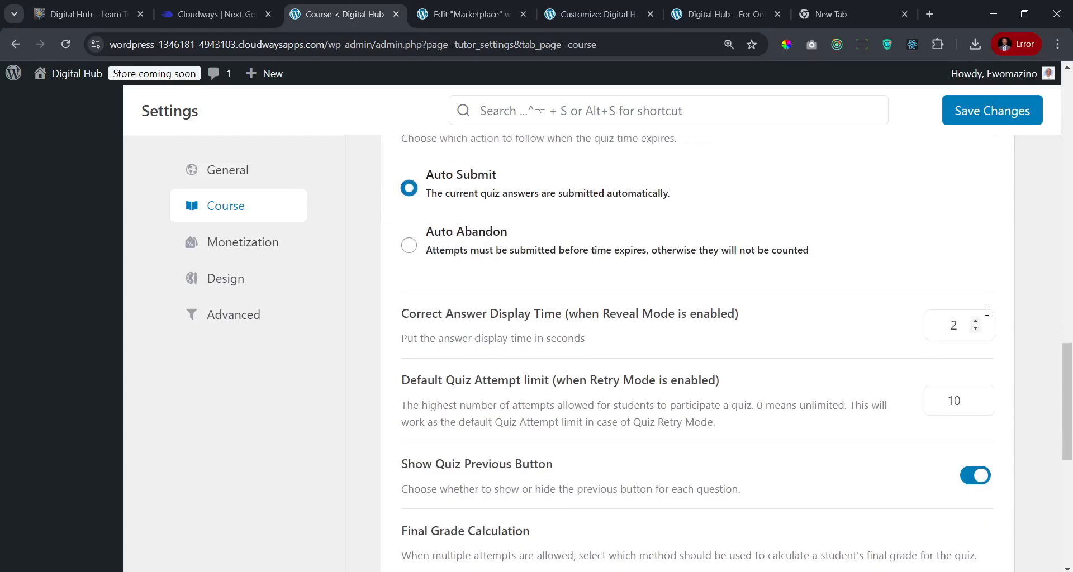
scroll(988, 311, down, 2)
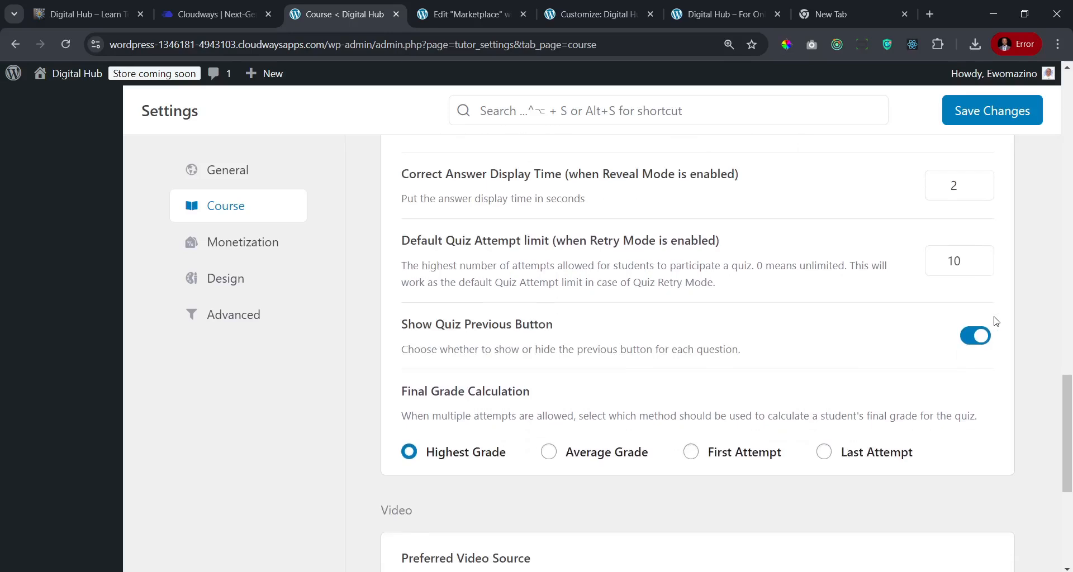
scroll(996, 321, down, 4)
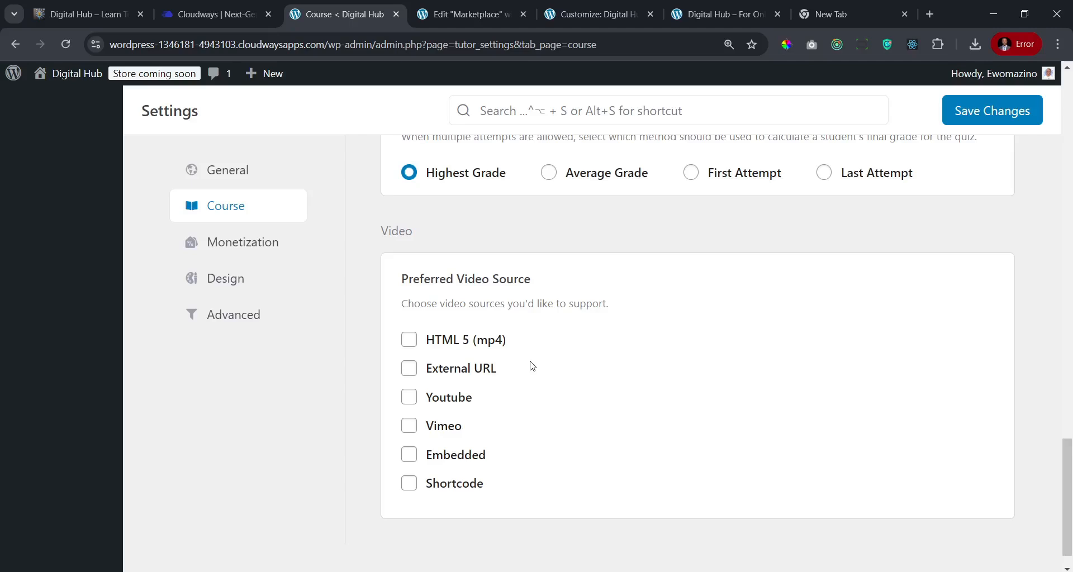
click(409, 398)
click(411, 372)
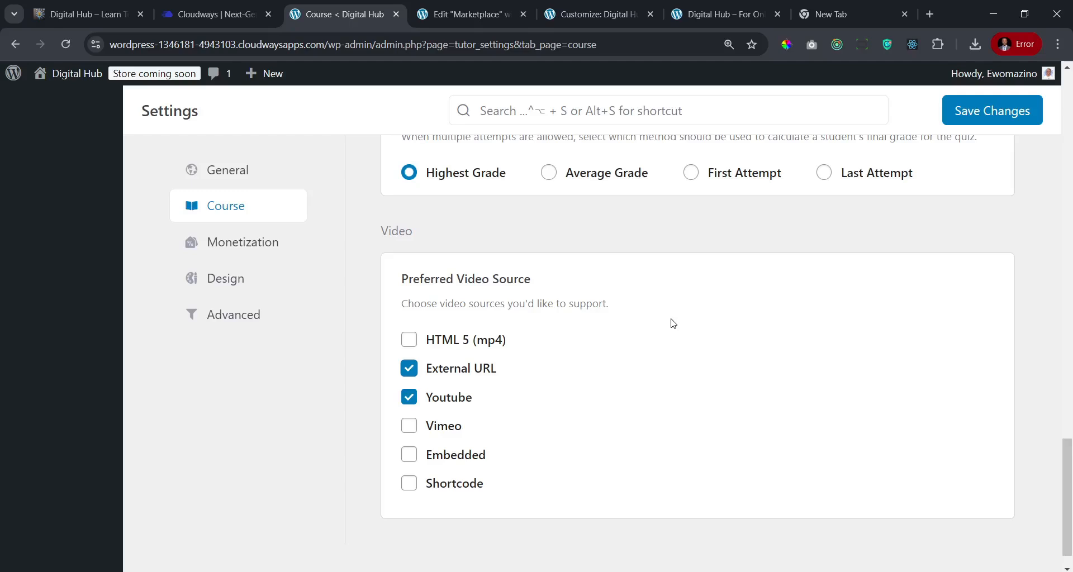
click(442, 342)
click(443, 343)
click(1000, 116)
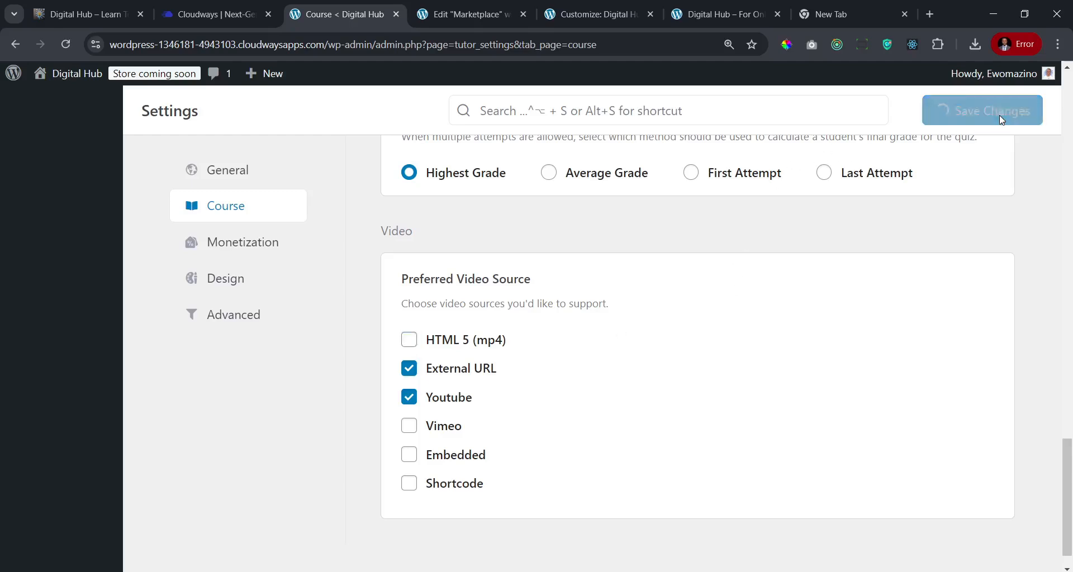
click(256, 254)
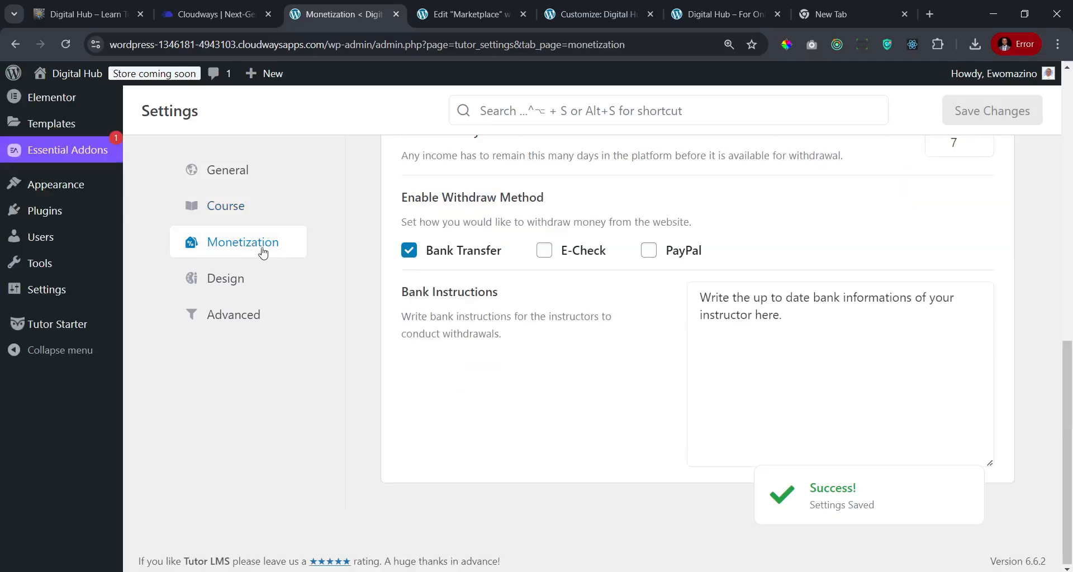
Sell courses through WooCommerce with auto-completed orders and revenue sharing enabled
scroll(731, 347, up, 4)
scroll(731, 346, up, 6)
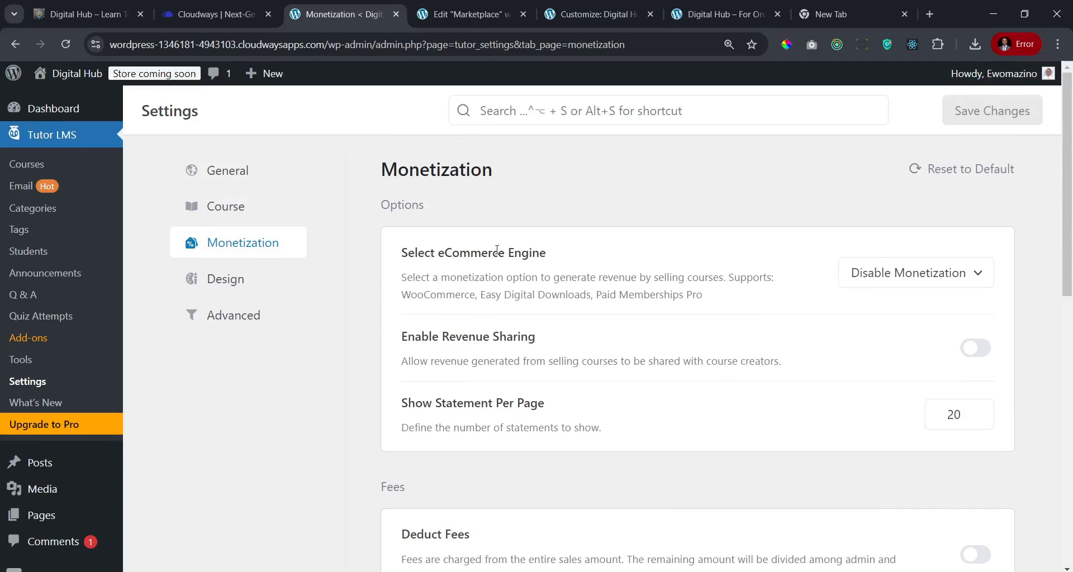
click(915, 272)
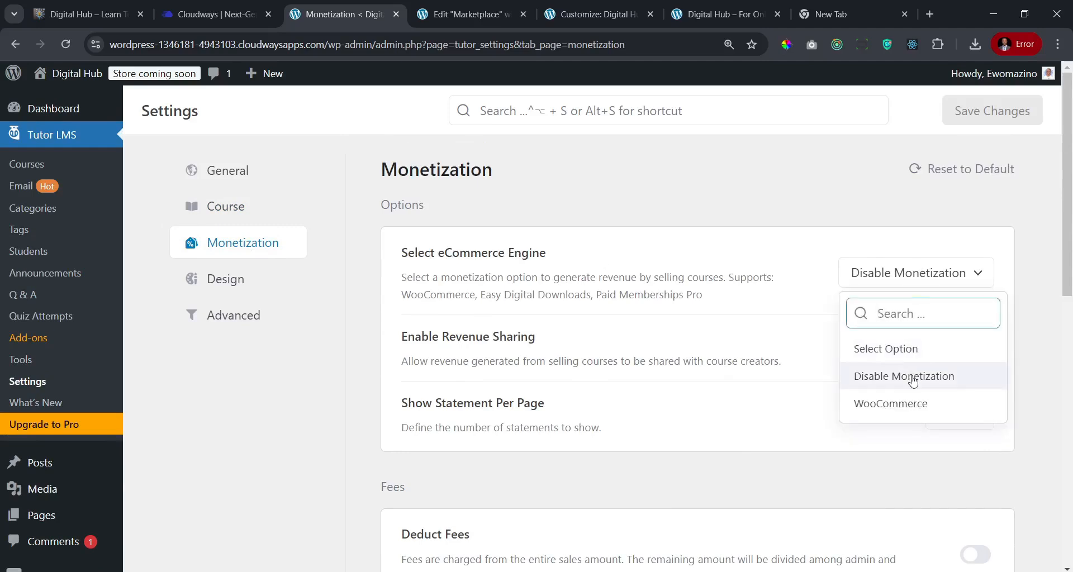
click(904, 404)
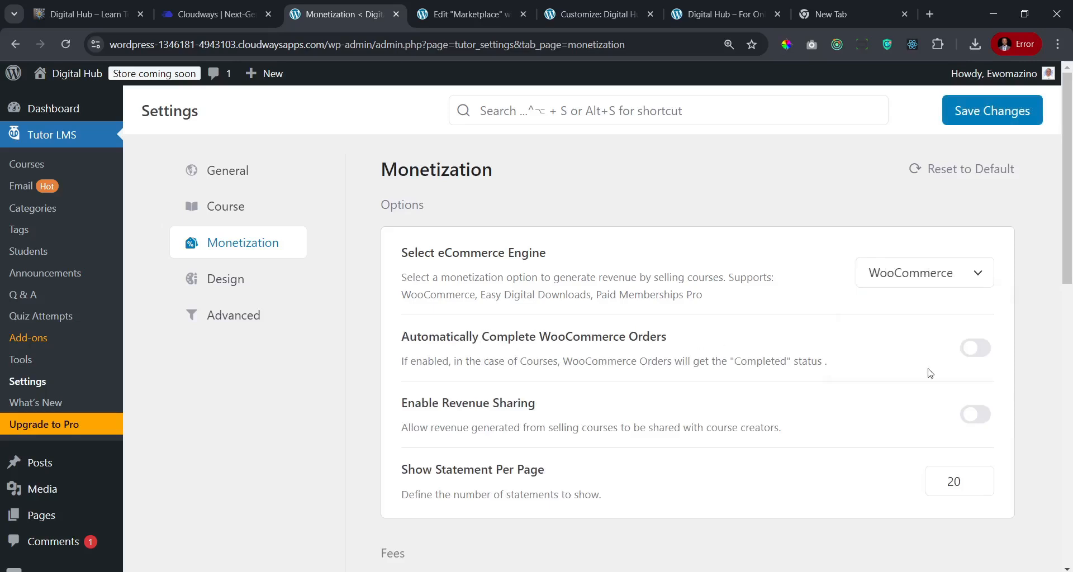
click(986, 353)
click(976, 416)
Deduct a 3 percent fee described as Processing Fees and save the monetization settings
scroll(984, 366, down, 1)
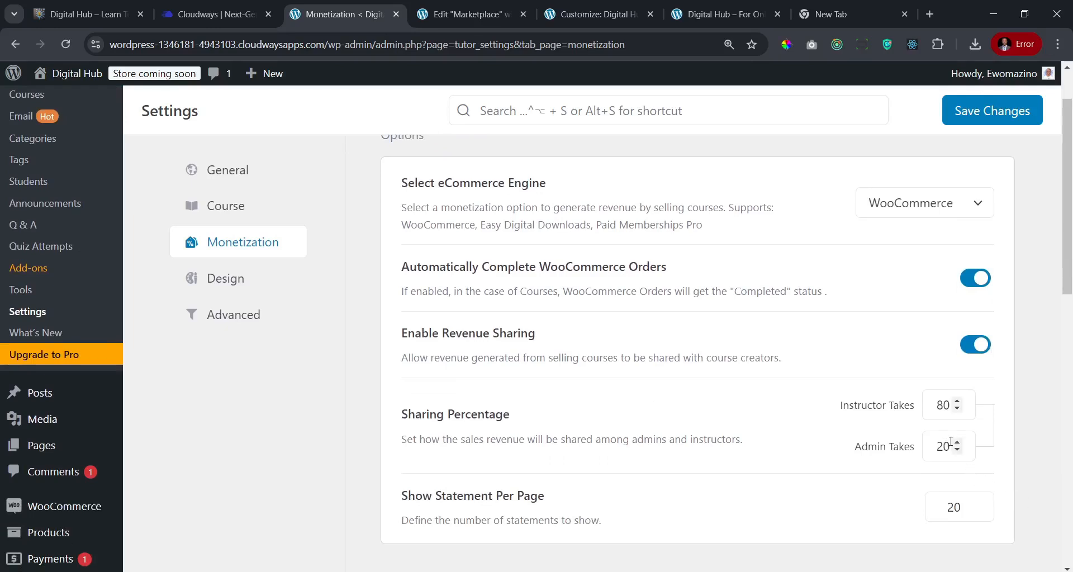
scroll(973, 449, down, 5)
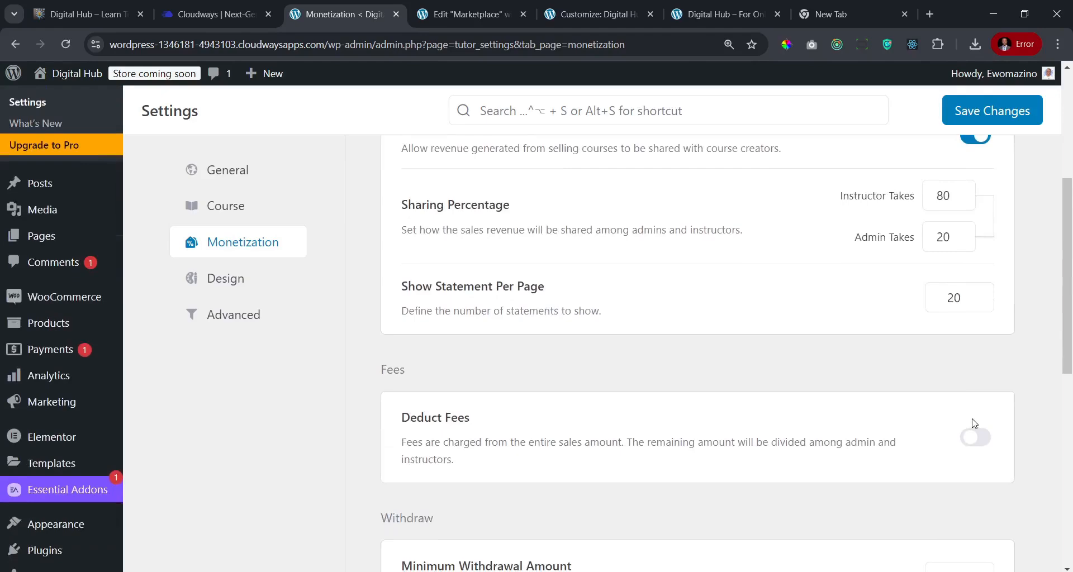
click(981, 371)
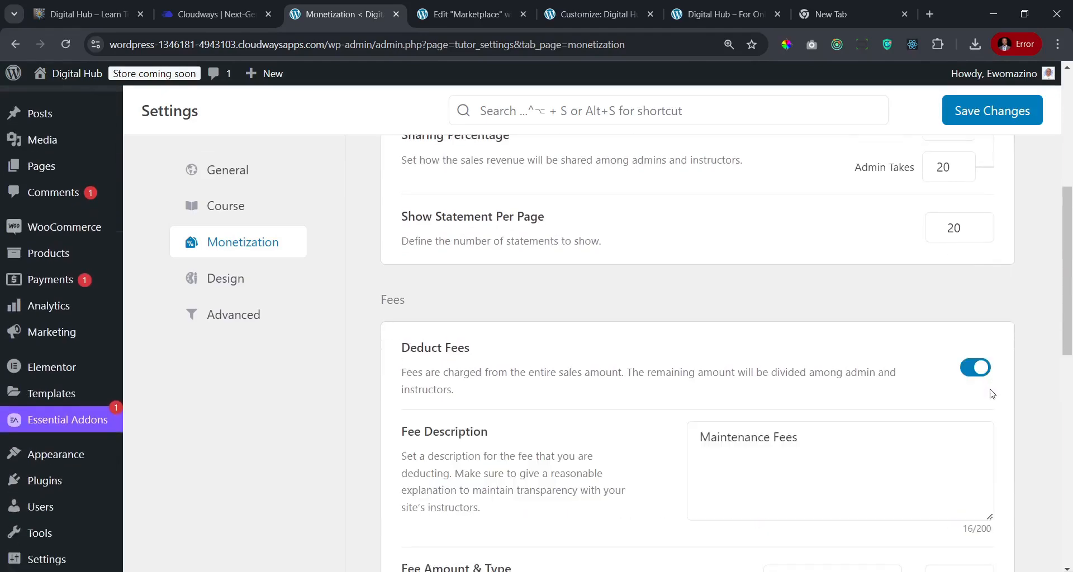
scroll(988, 392, down, 3)
click(972, 230)
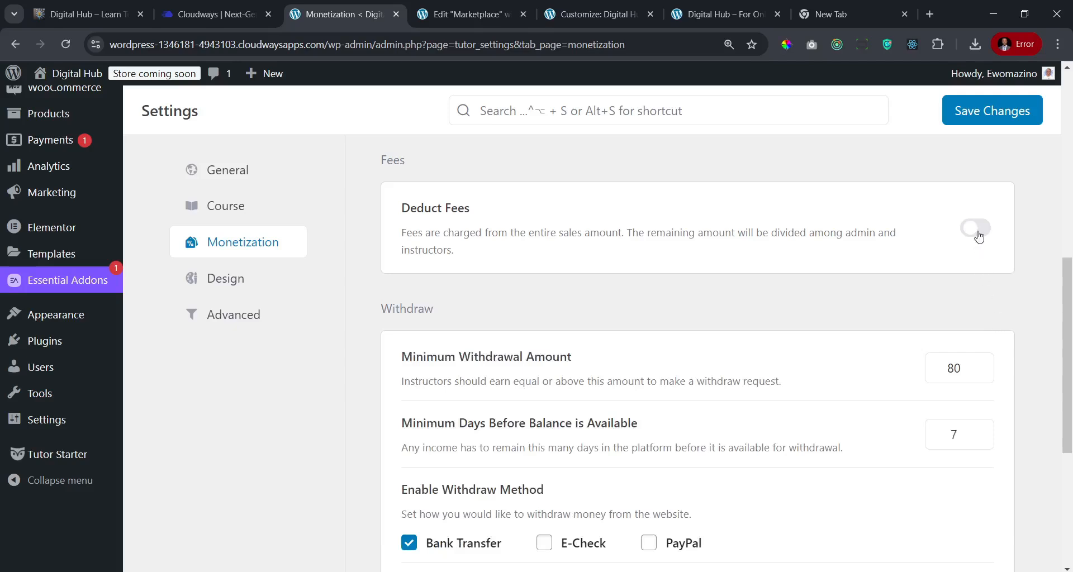
click(980, 236)
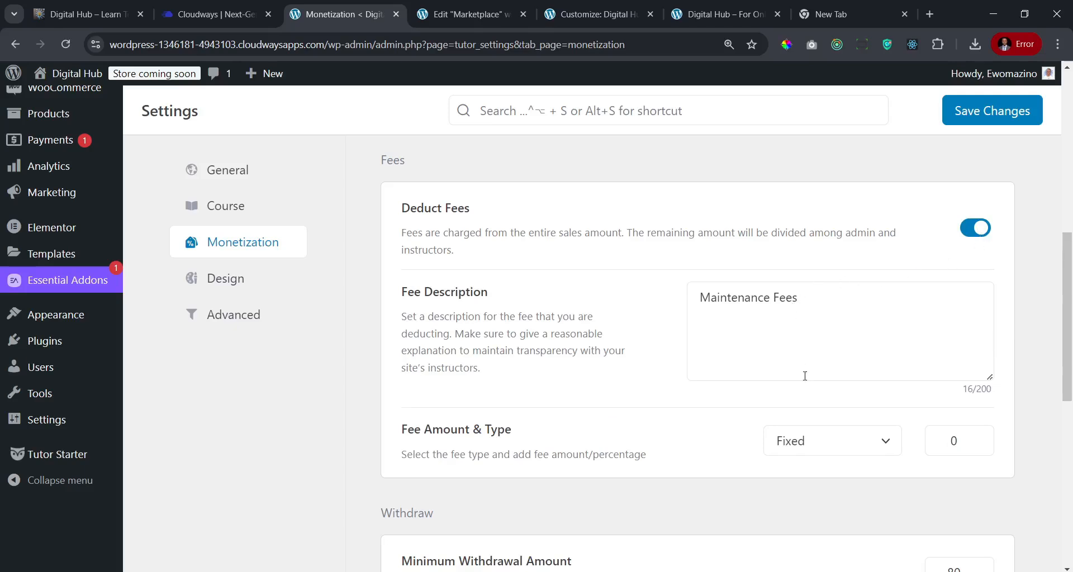
drag(962, 441, 927, 439)
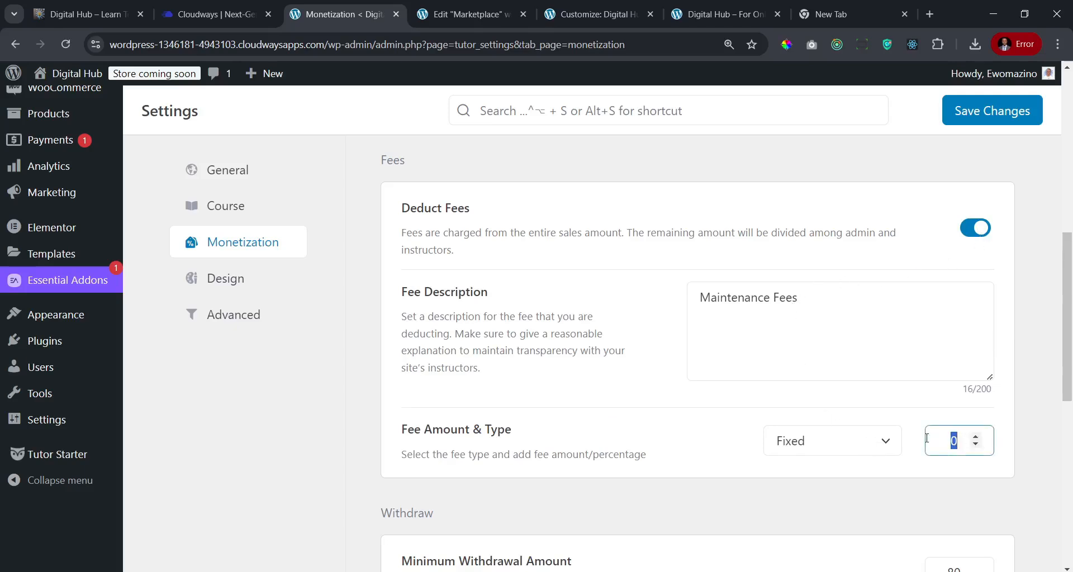
text(3)
click(808, 446)
click(812, 545)
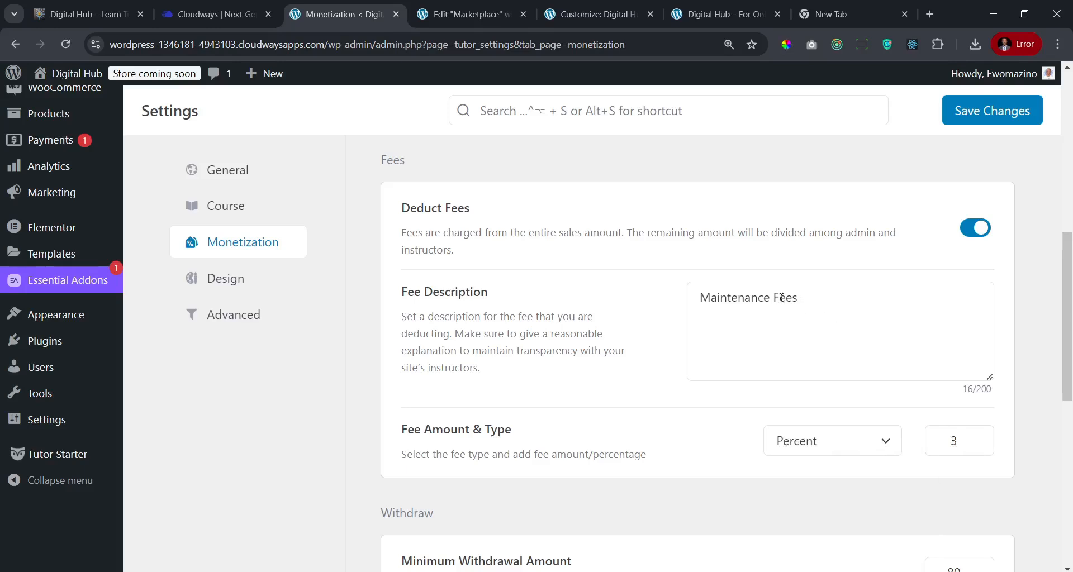
double_click(739, 298)
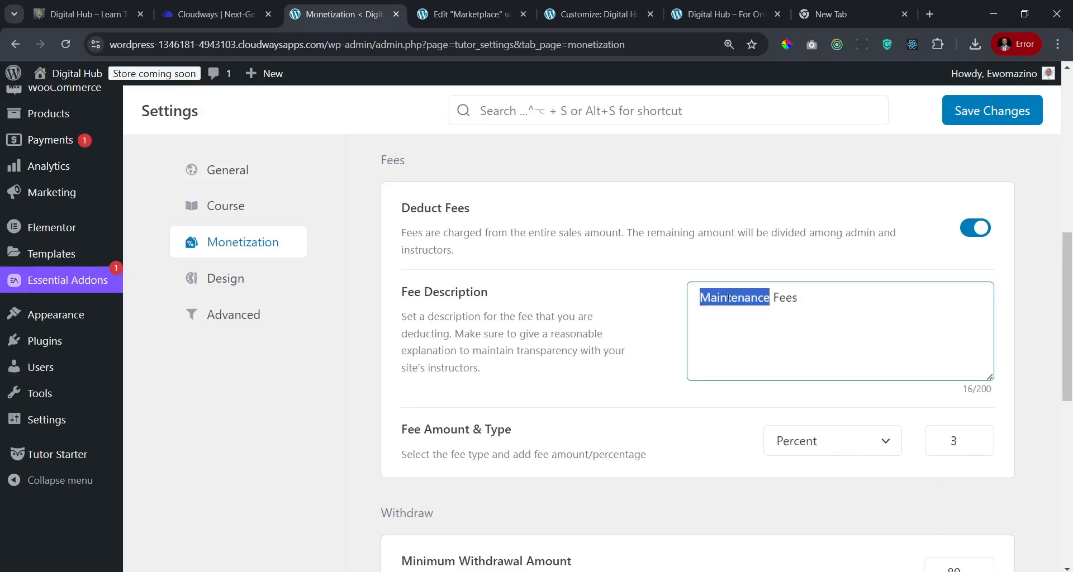
text(Proces)
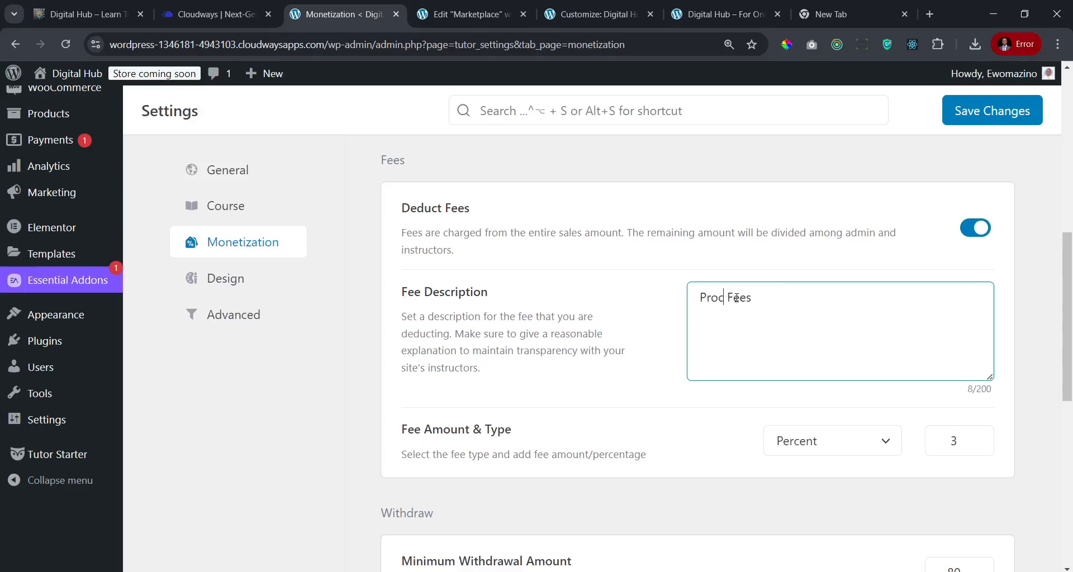
text(sing)
scroll(896, 330, down, 3)
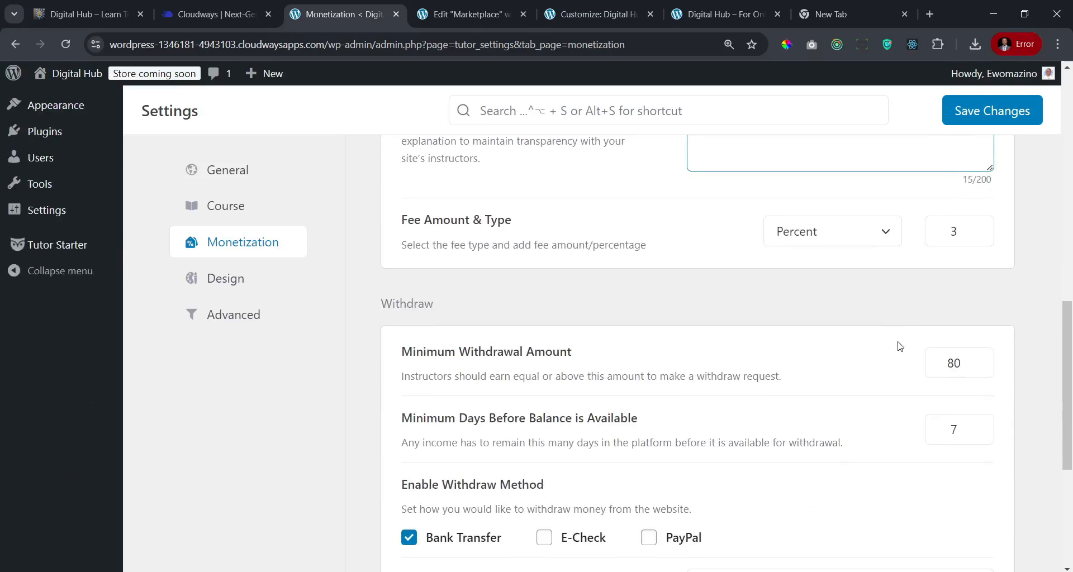
scroll(900, 352, down, 2)
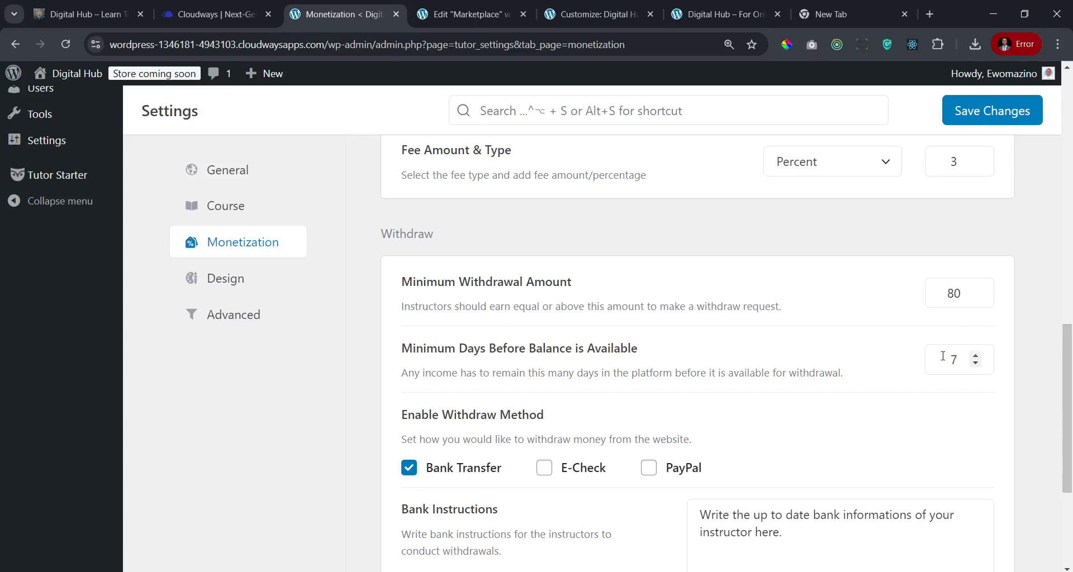
scroll(603, 357, down, 4)
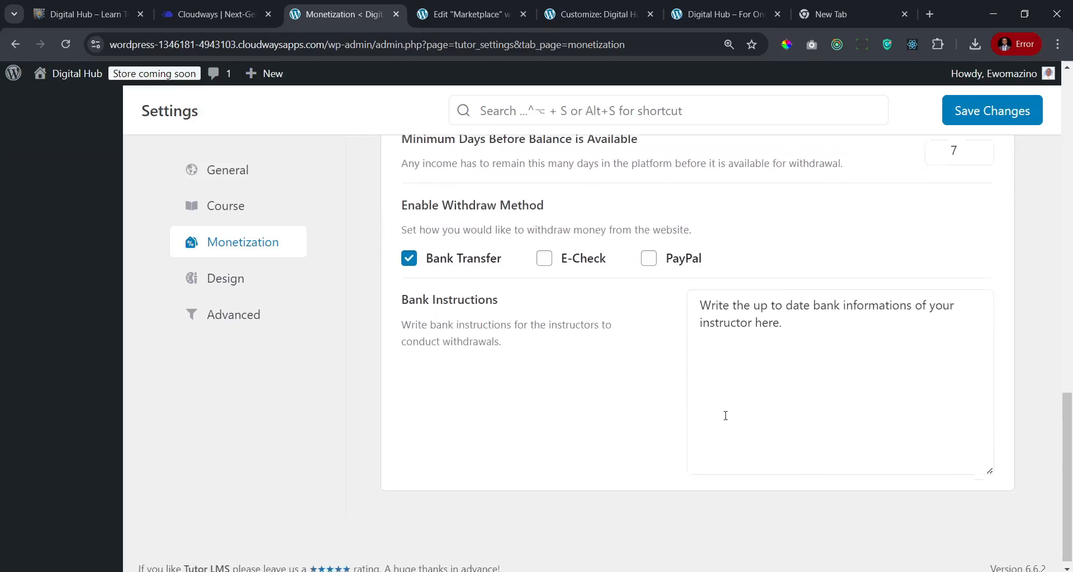
scroll(869, 354, up, 4)
click(977, 118)
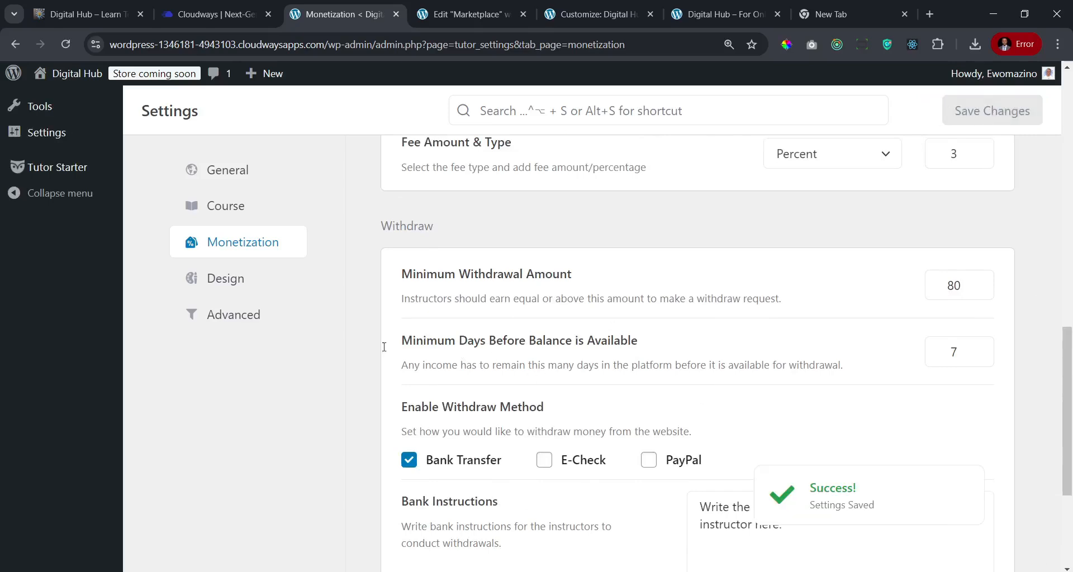
click(230, 280)
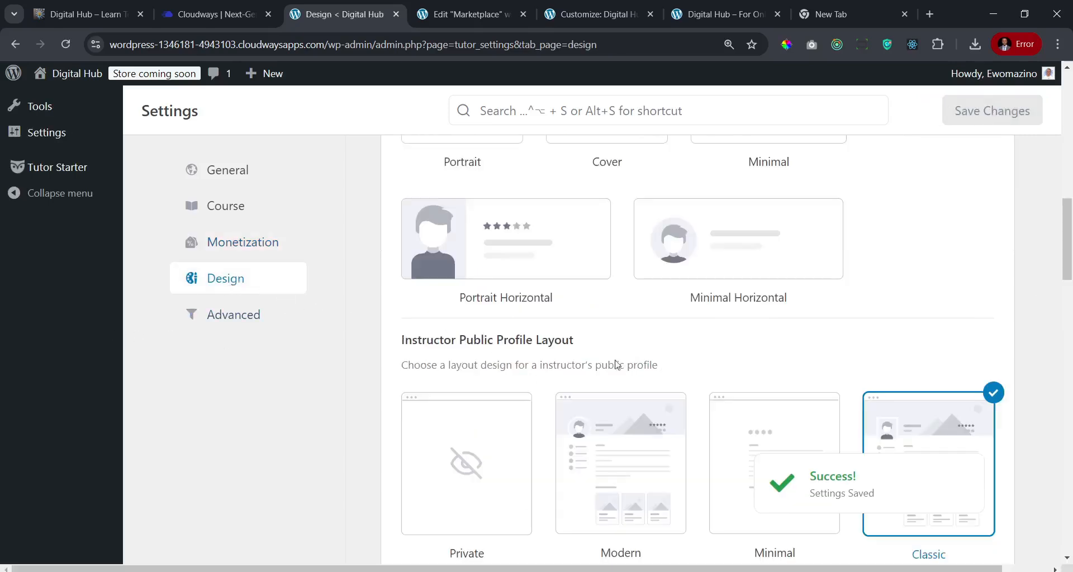
Choose the Portrait layout for instructor lists
scroll(928, 278, up, 10)
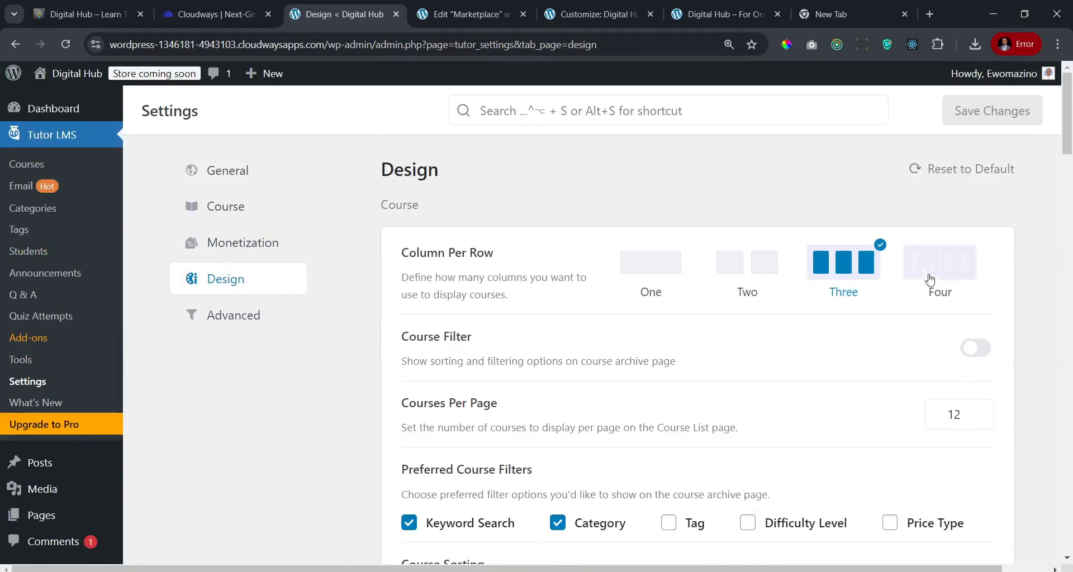
scroll(952, 272, down, 6)
scroll(953, 277, down, 4)
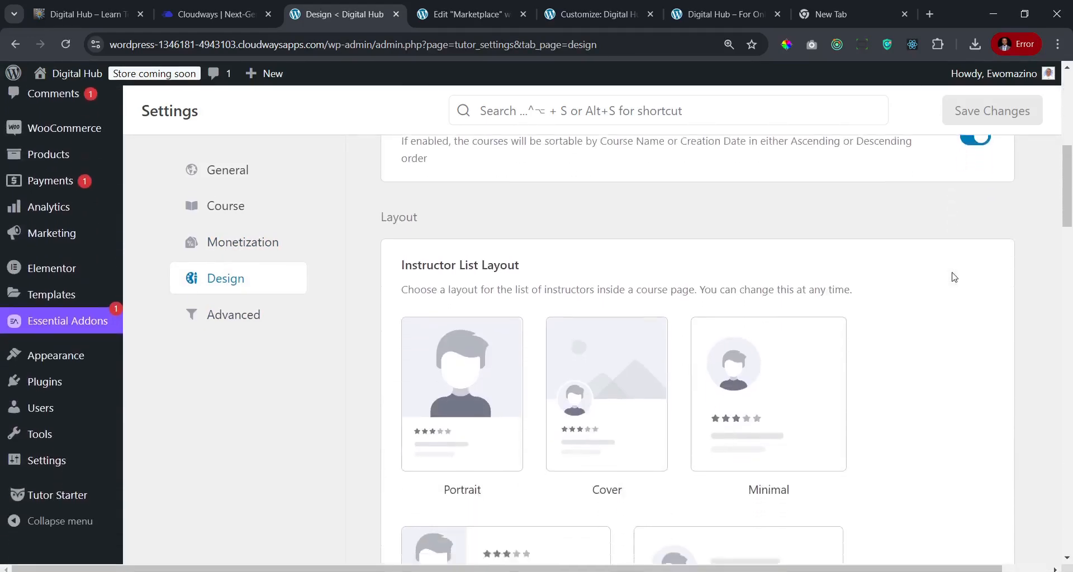
click(474, 270)
Play YouTube videos in the Tutor player and save the design settings
scroll(899, 310, down, 3)
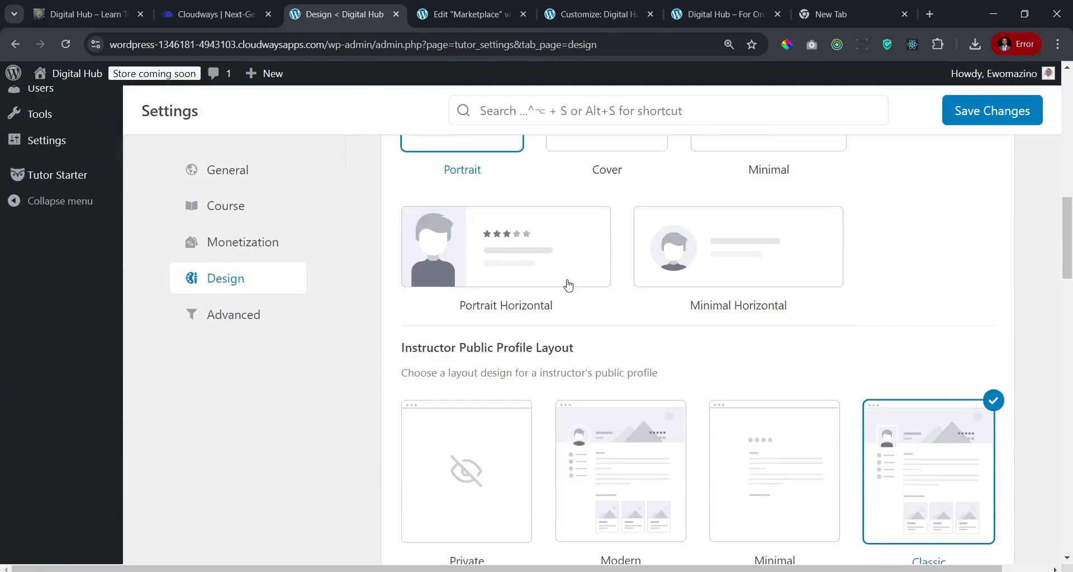
scroll(570, 284, up, 4)
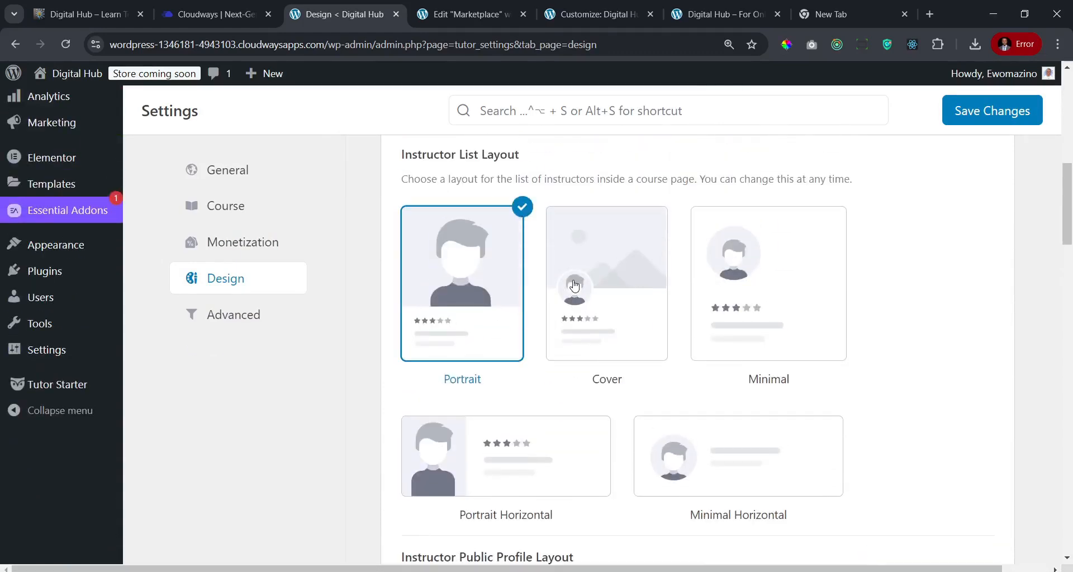
scroll(559, 305, down, 5)
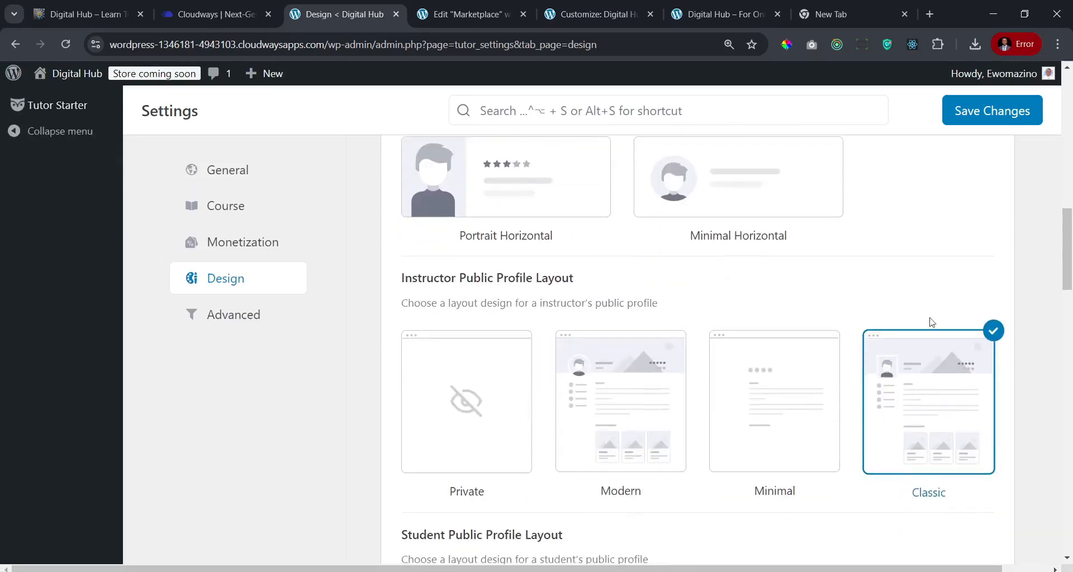
scroll(932, 322, down, 10)
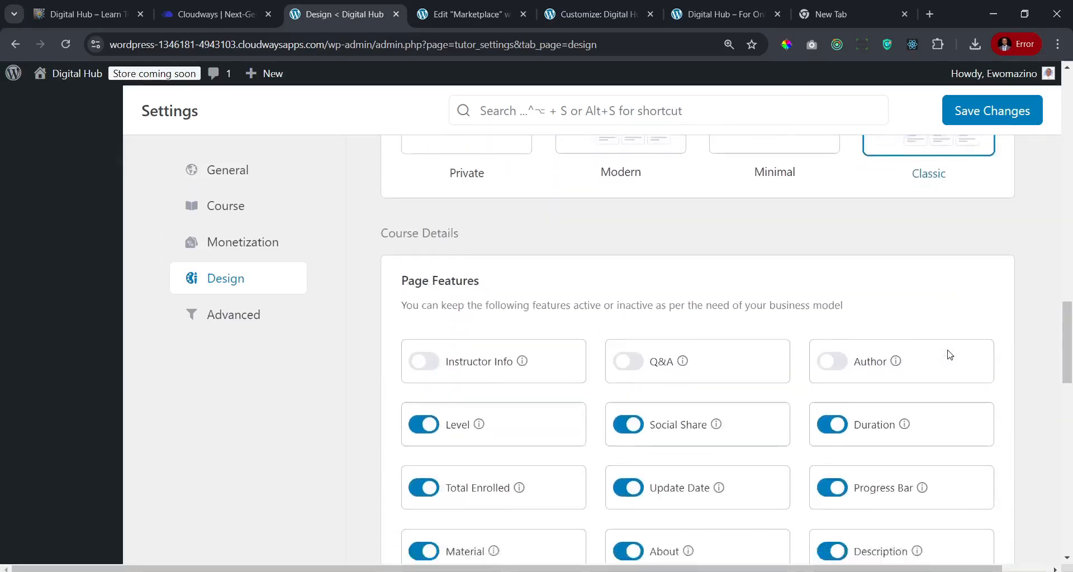
scroll(949, 353, down, 4)
scroll(464, 262, up, 4)
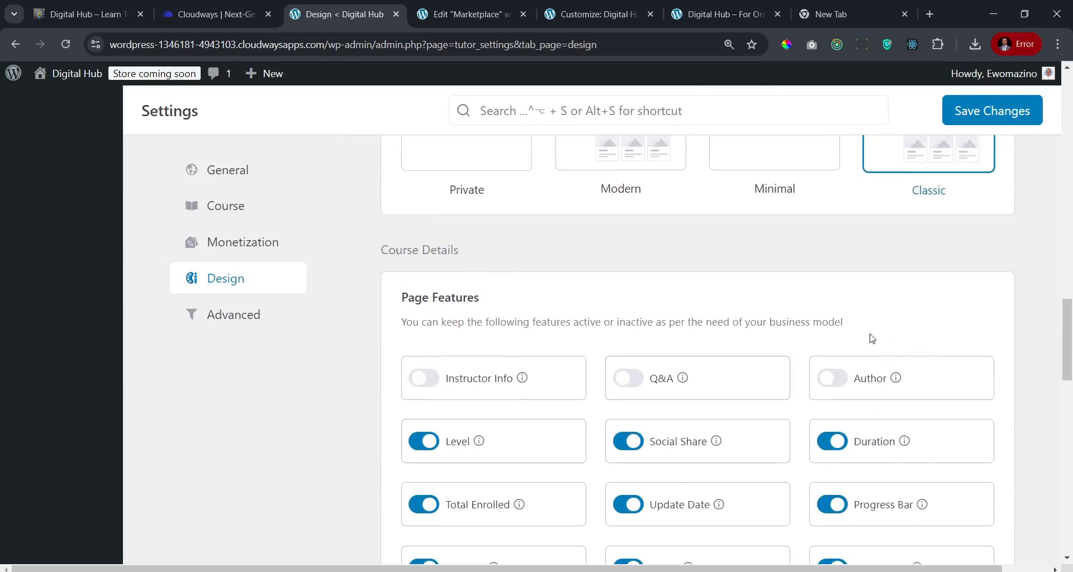
scroll(866, 336, down, 3)
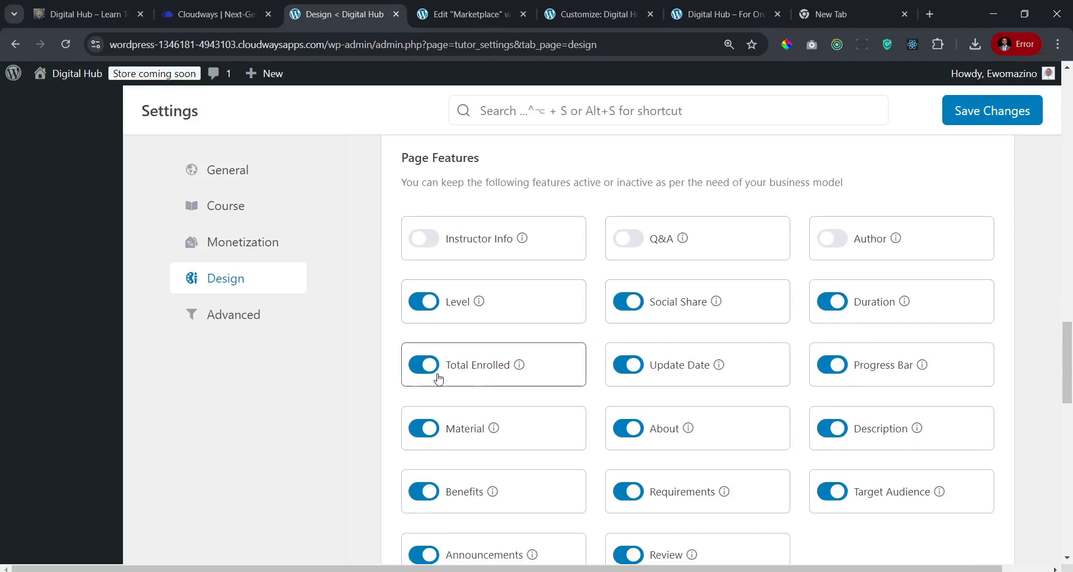
scroll(817, 416, down, 4)
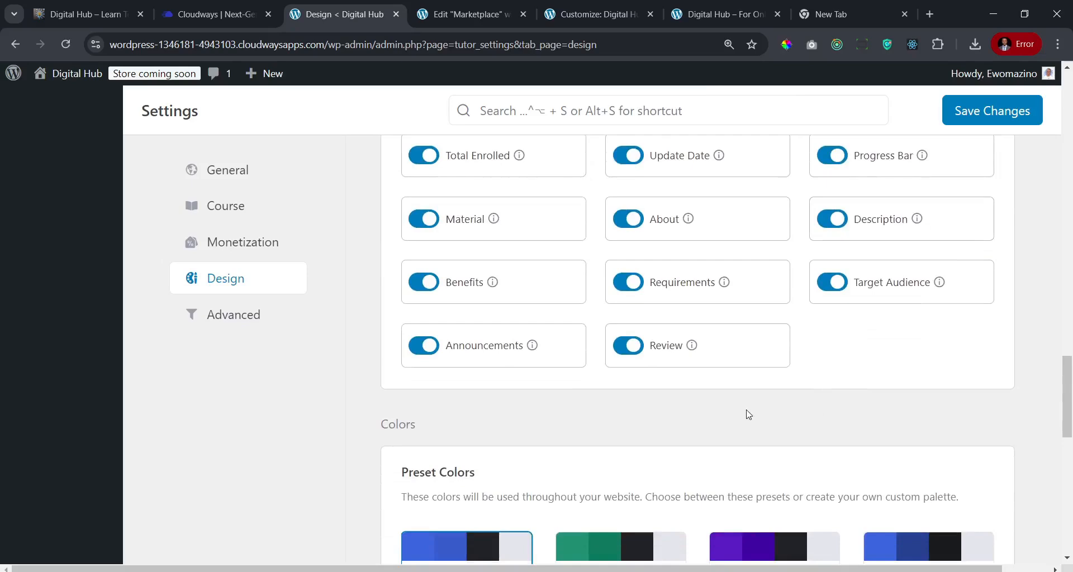
scroll(745, 367, down, 8)
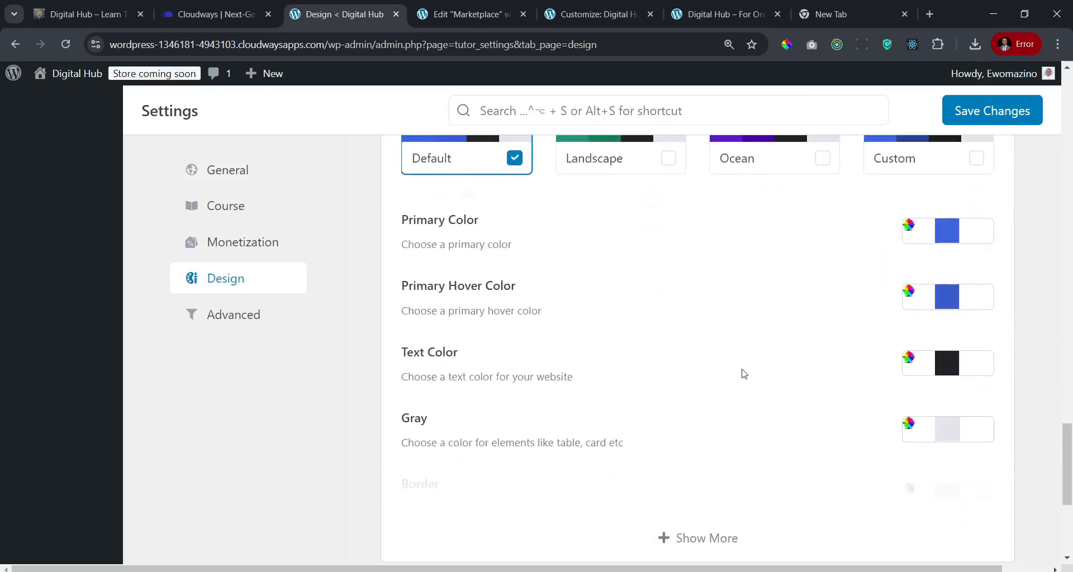
scroll(744, 374, up, 3)
scroll(745, 374, down, 8)
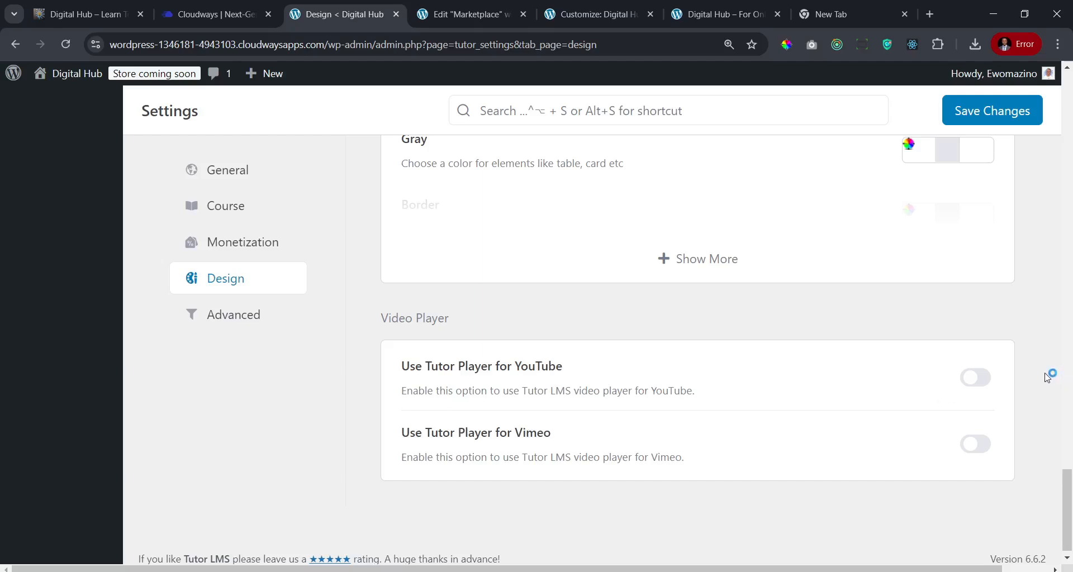
click(977, 379)
scroll(934, 362, up, 15)
click(988, 112)
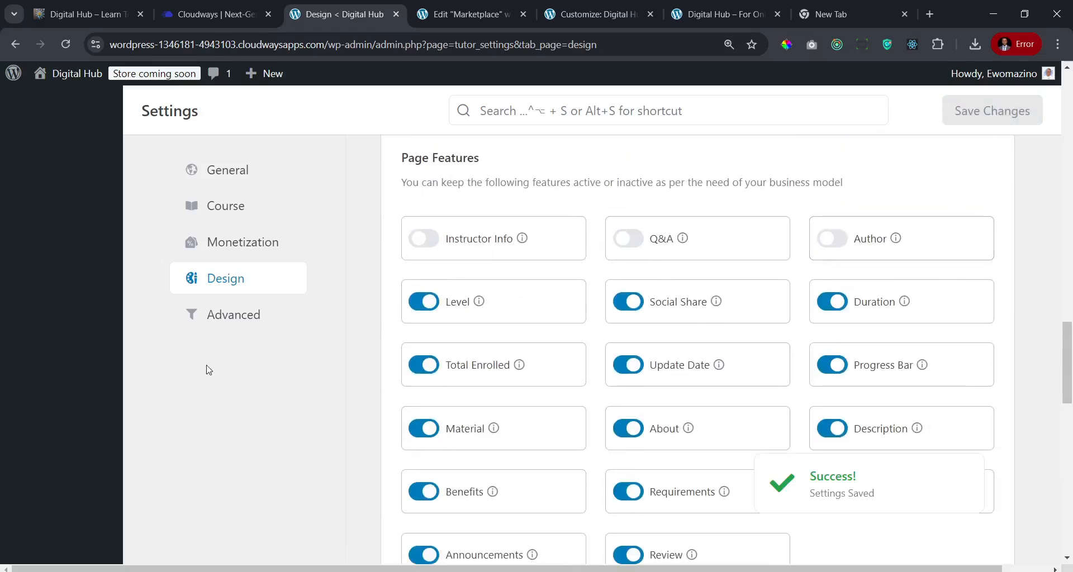
Switch to the Advanced tab and review Tutor Login and the courses, lesson and quizzes permalinks
click(249, 316)
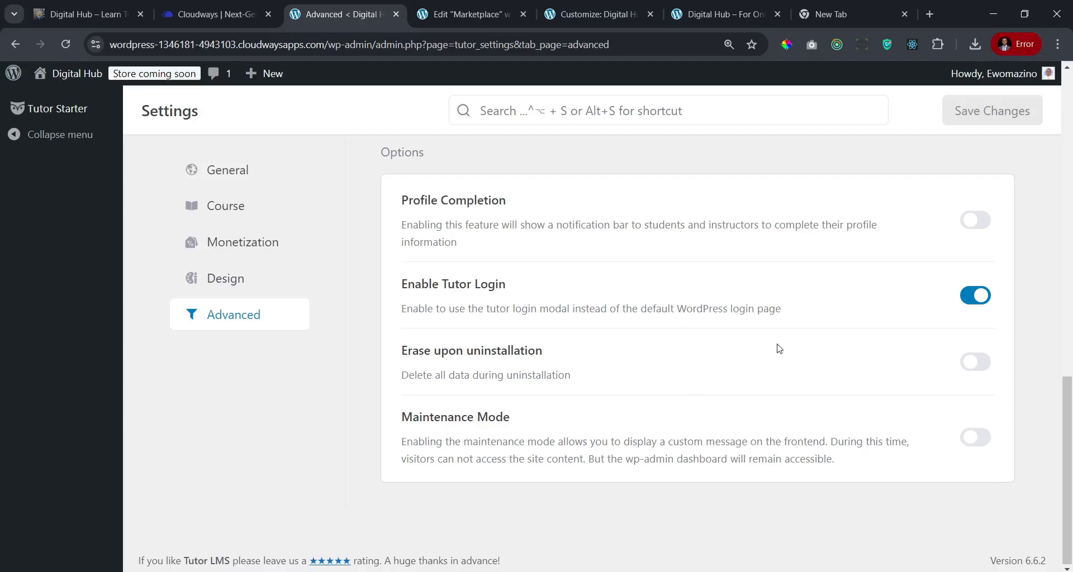
scroll(838, 332, up, 5)
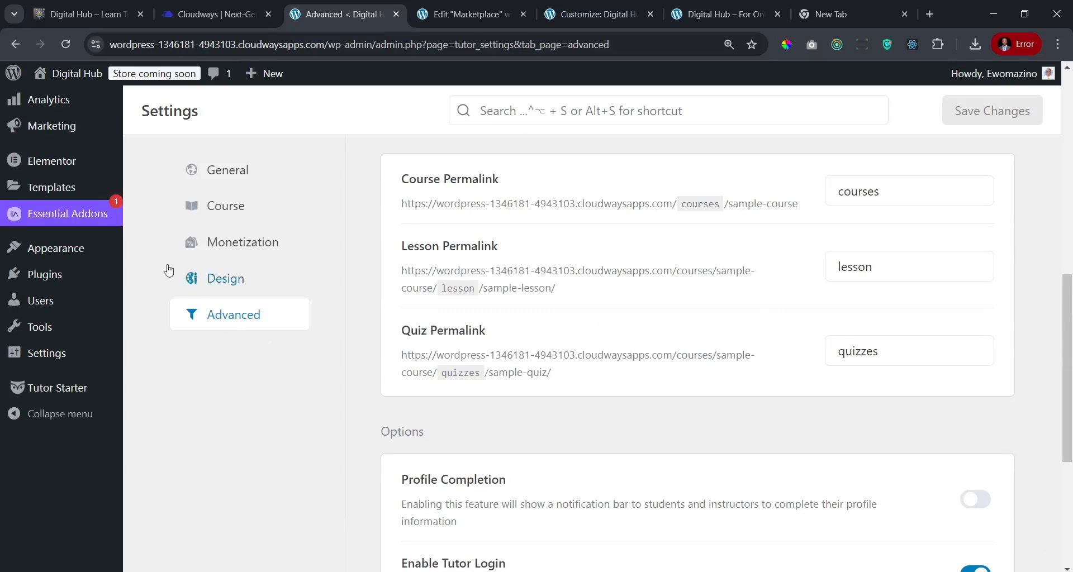
scroll(56, 146, up, 10)
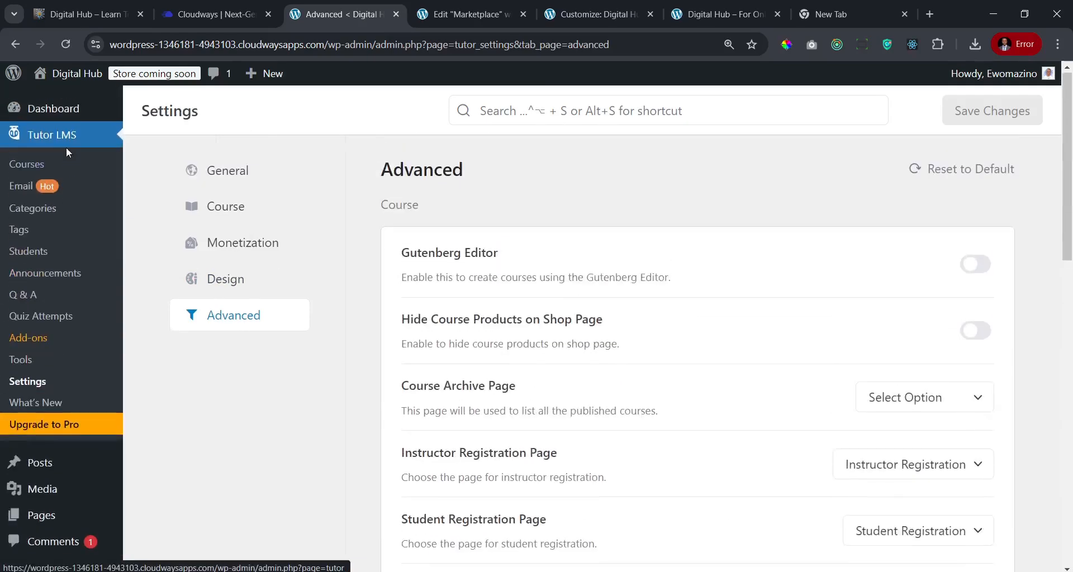
Open the Tutor LMS Courses list and scroll through the 9 published courses and their prices
click(29, 169)
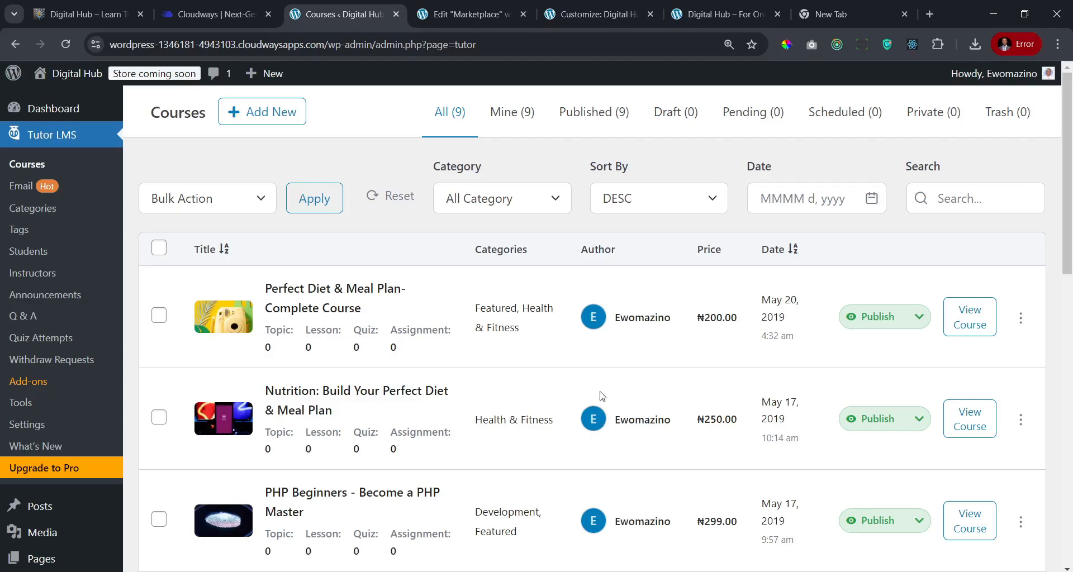
scroll(44, 429, down, 5)
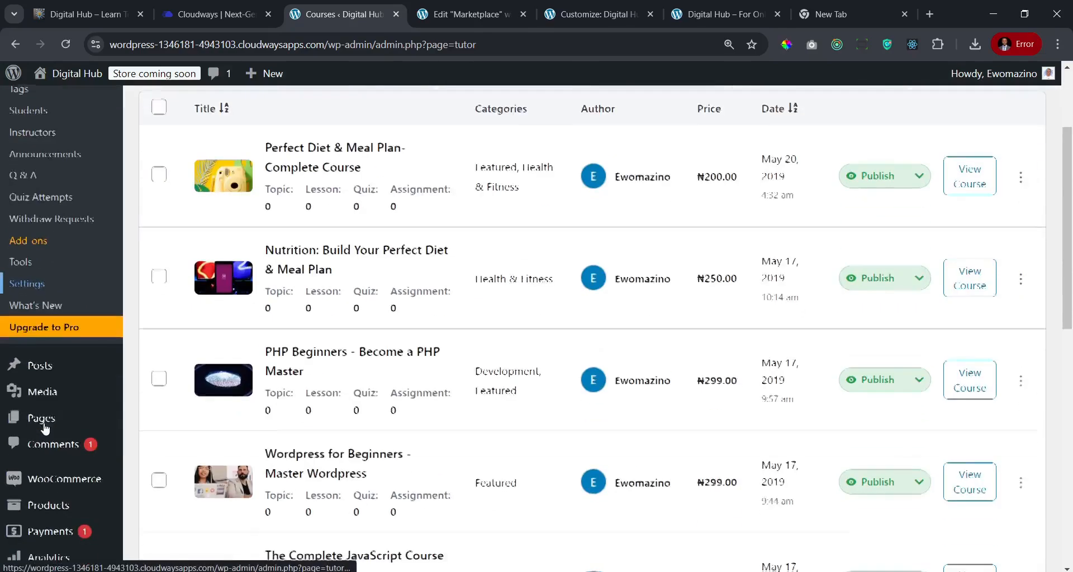
scroll(50, 481, down, 6)
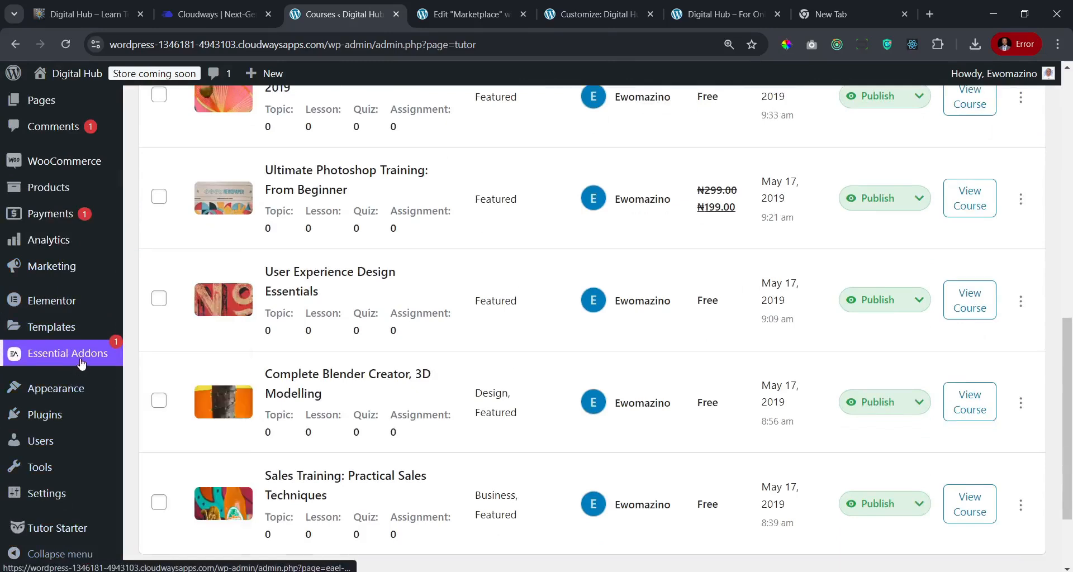
Open Settings > General and check timezone UTC+0, date format F j, Y and time format g:i a
mouse_move(50, 507)
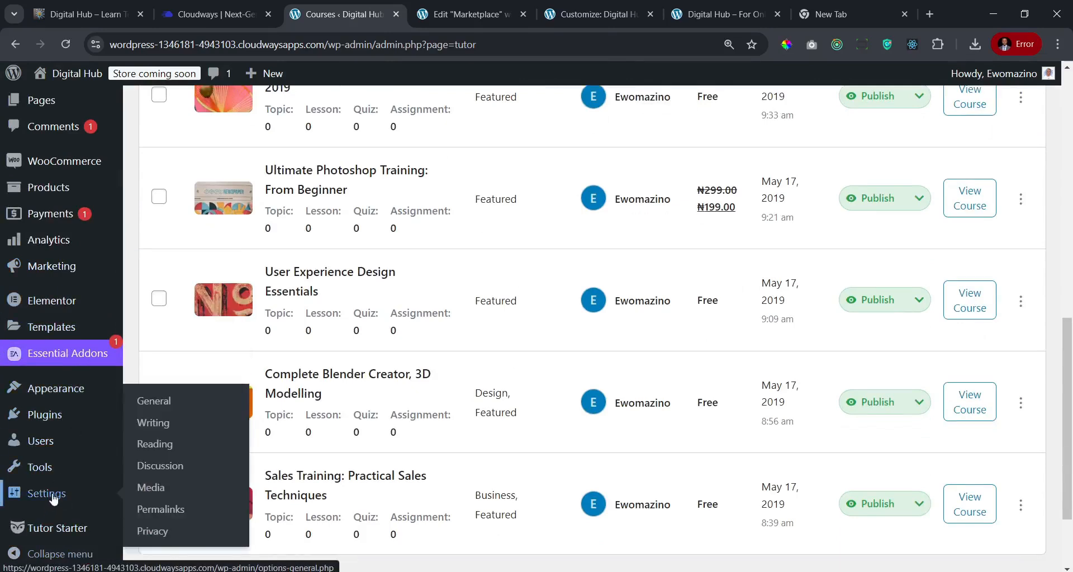
click(148, 404)
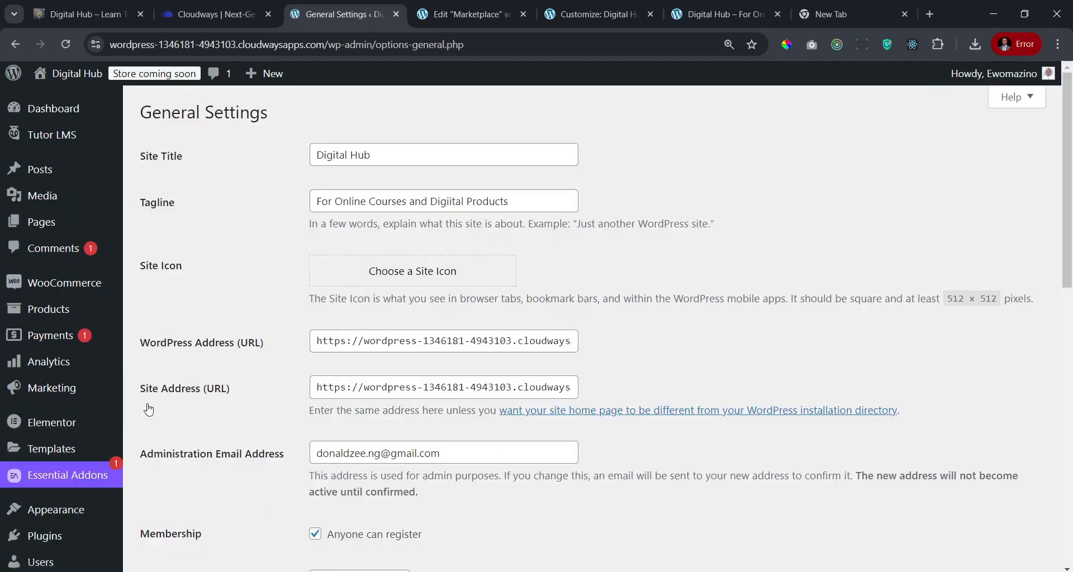
scroll(391, 369, down, 5)
scroll(391, 369, down, 6)
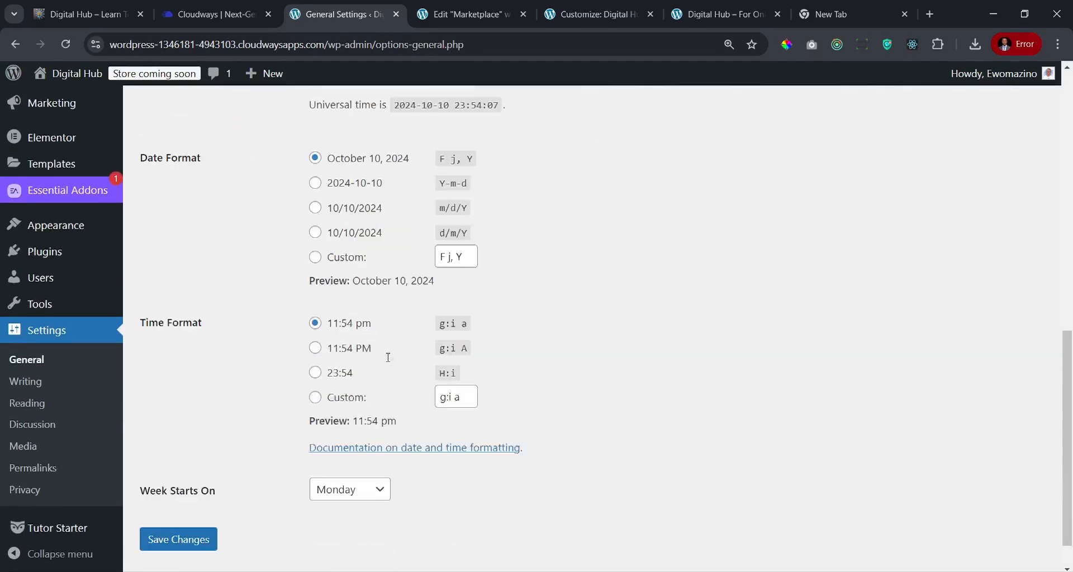
scroll(389, 362, up, 5)
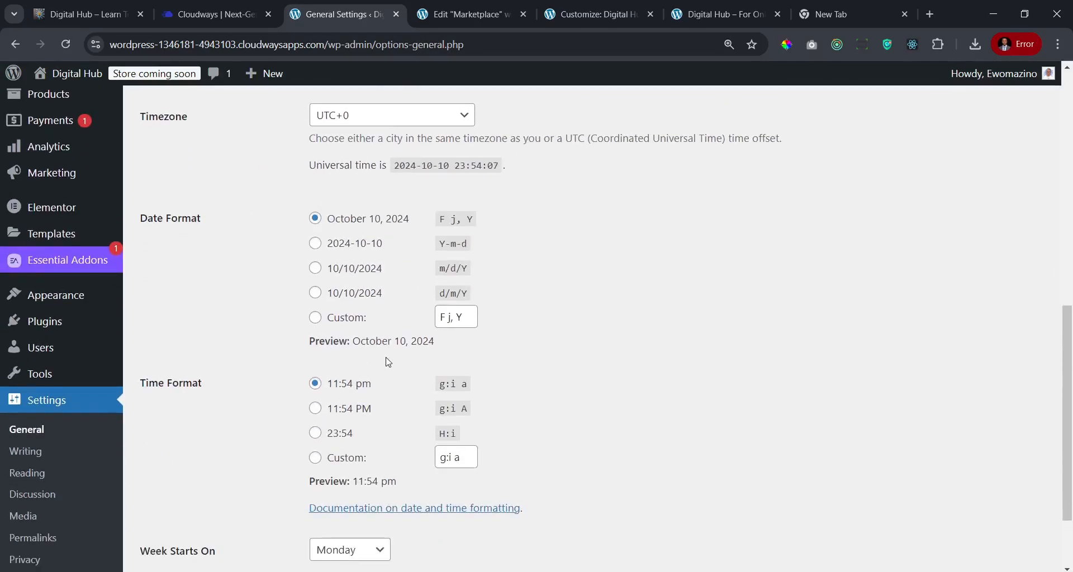
scroll(613, 351, up, 4)
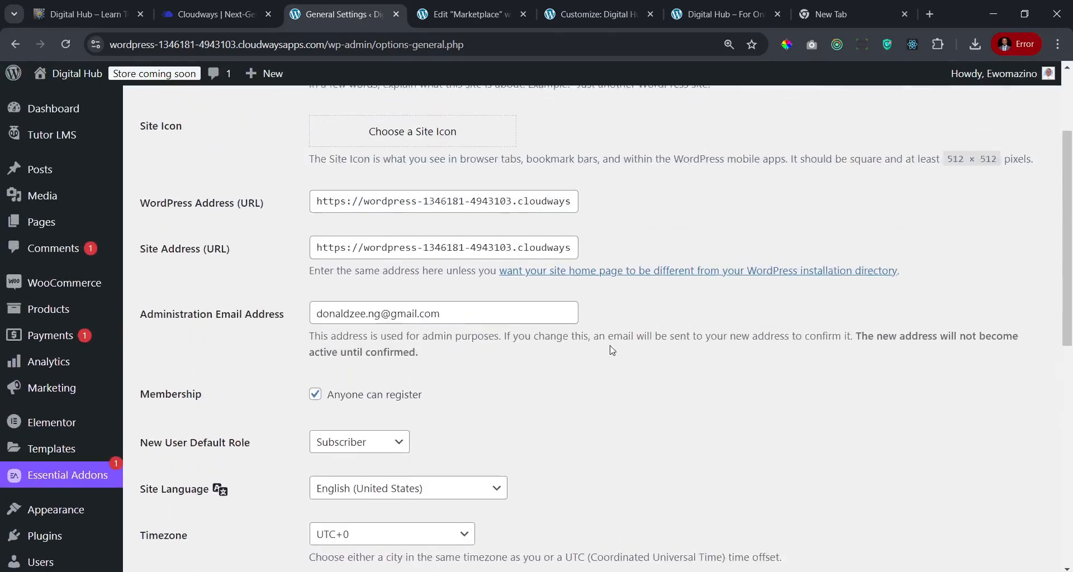
scroll(612, 350, up, 3)
scroll(612, 351, down, 9)
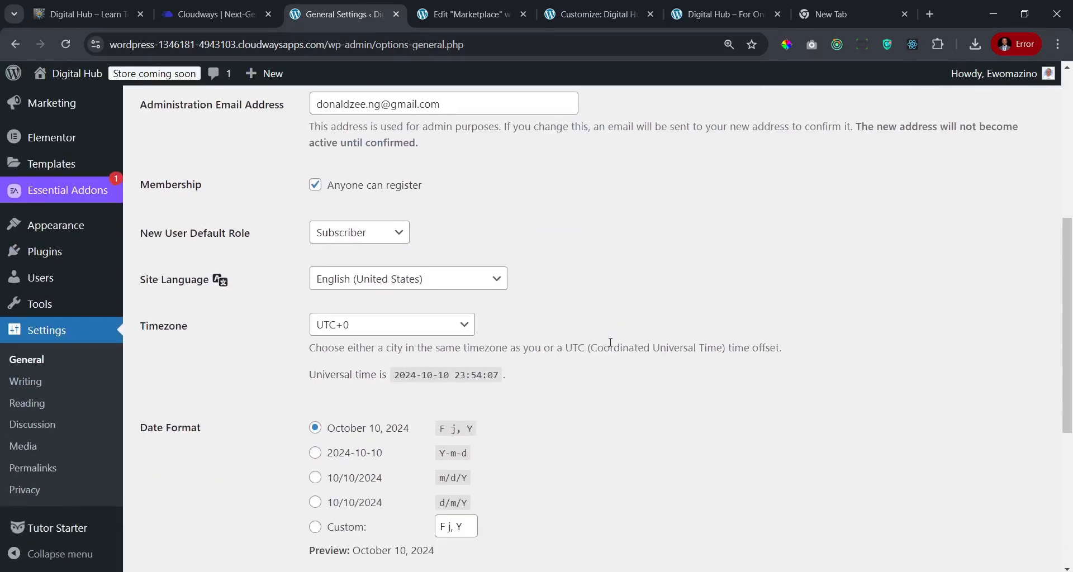
scroll(612, 342, down, 3)
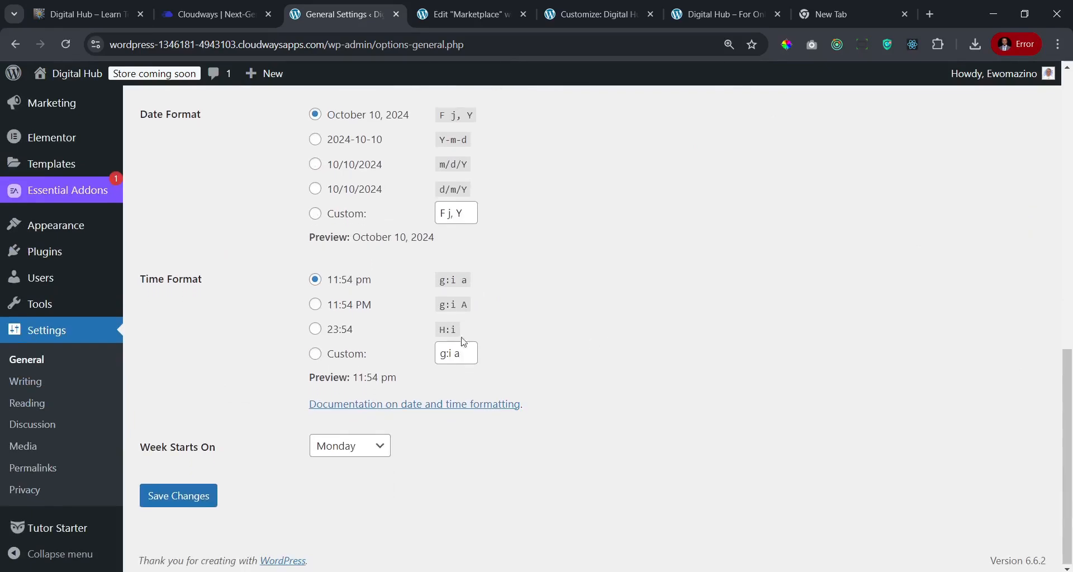
scroll(139, 335, up, 4)
scroll(112, 315, down, 1)
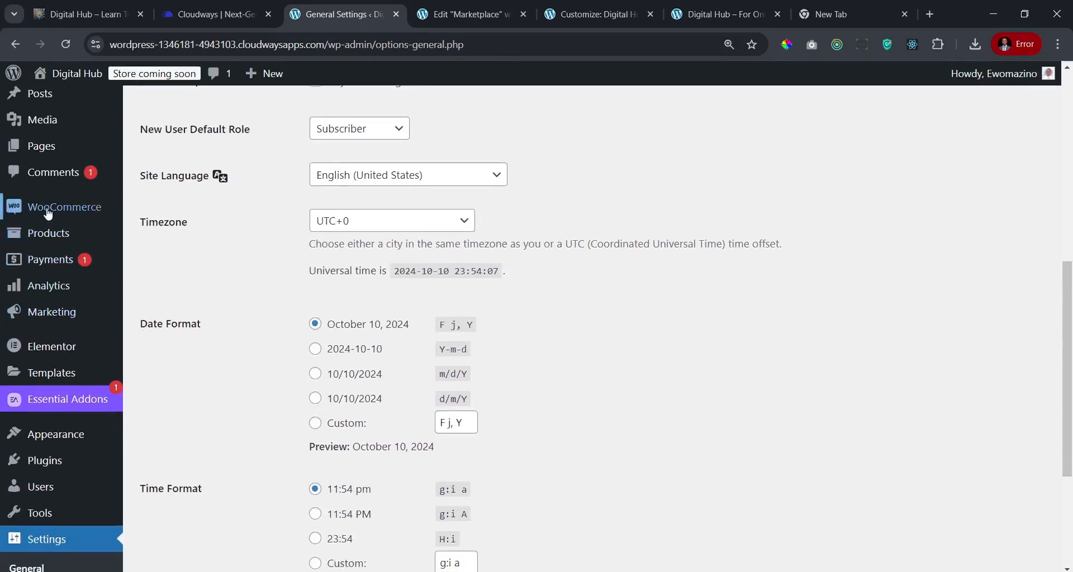
Set the WooCommerce currency to United States (US) dollar (USD) and save the General settings
mouse_move(68, 209)
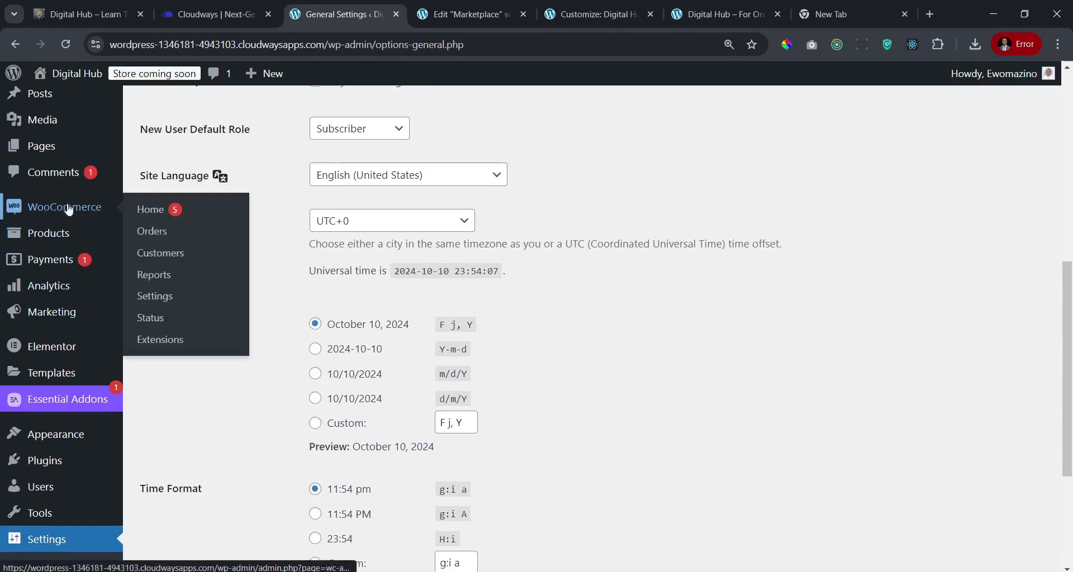
click(162, 300)
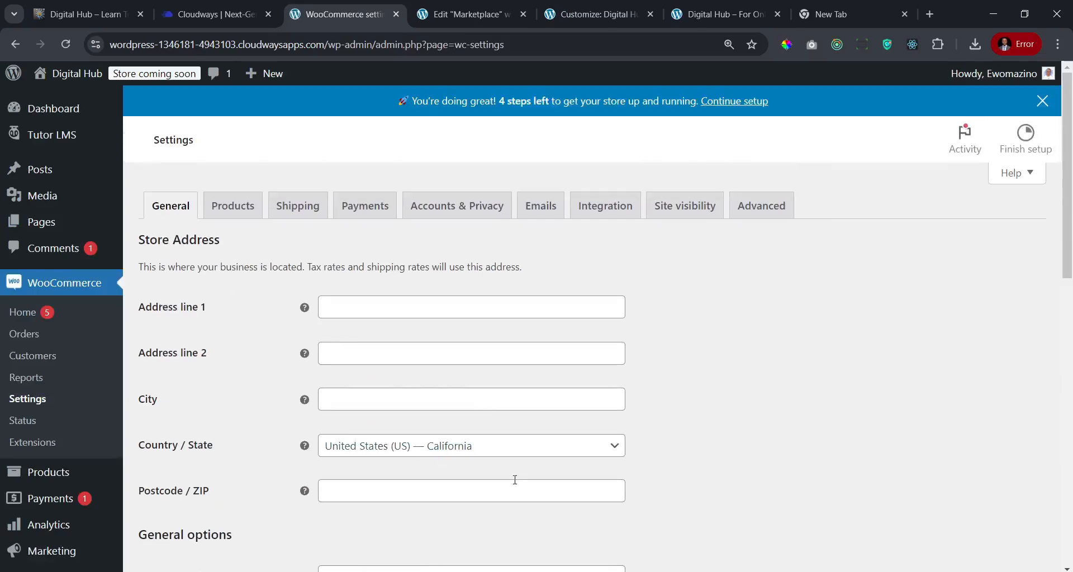
scroll(596, 435, down, 5)
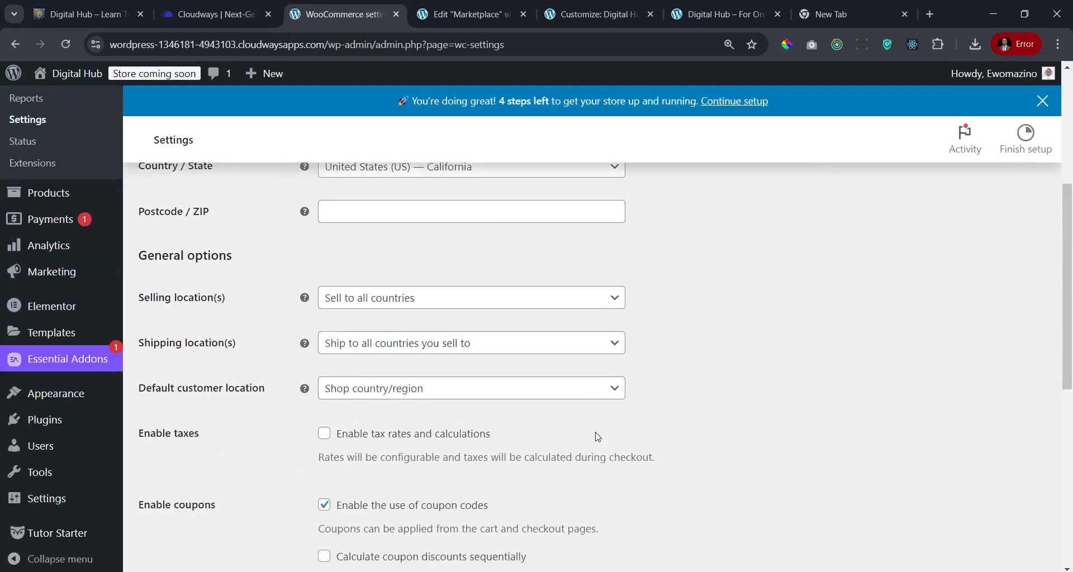
scroll(599, 443, down, 5)
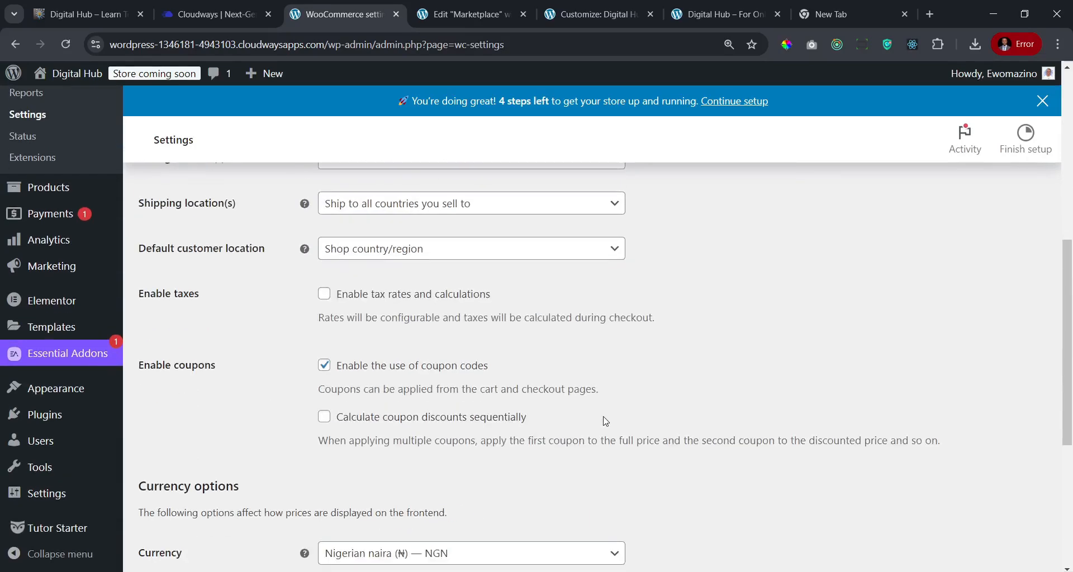
click(603, 420)
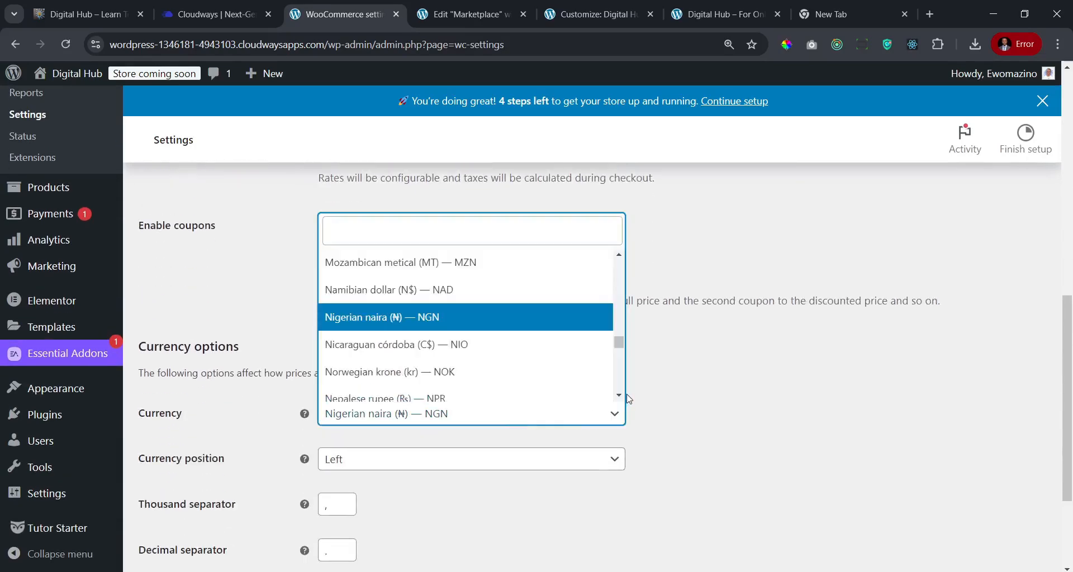
text(us)
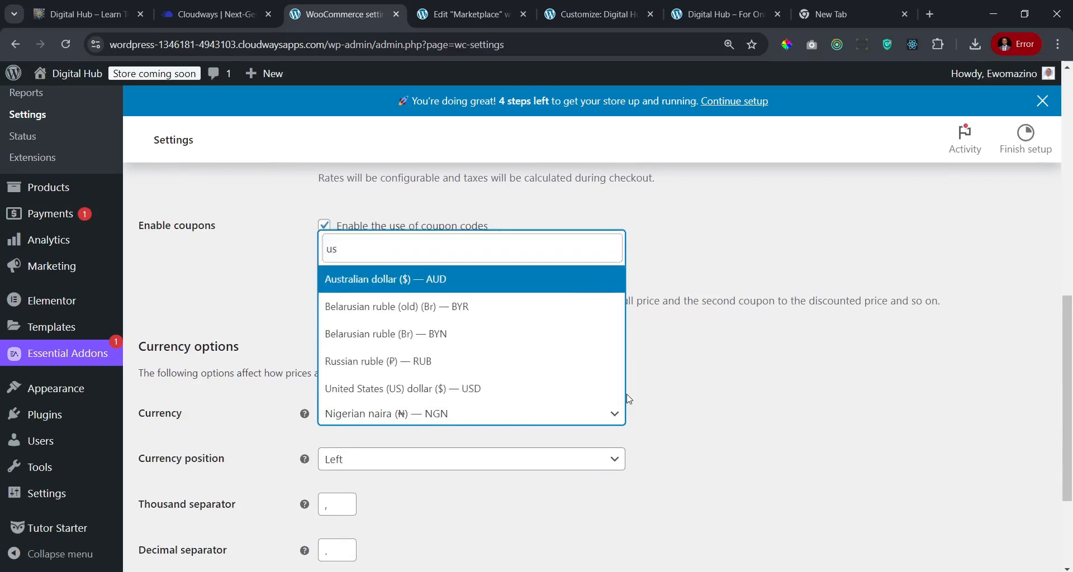
text(d)
click(468, 390)
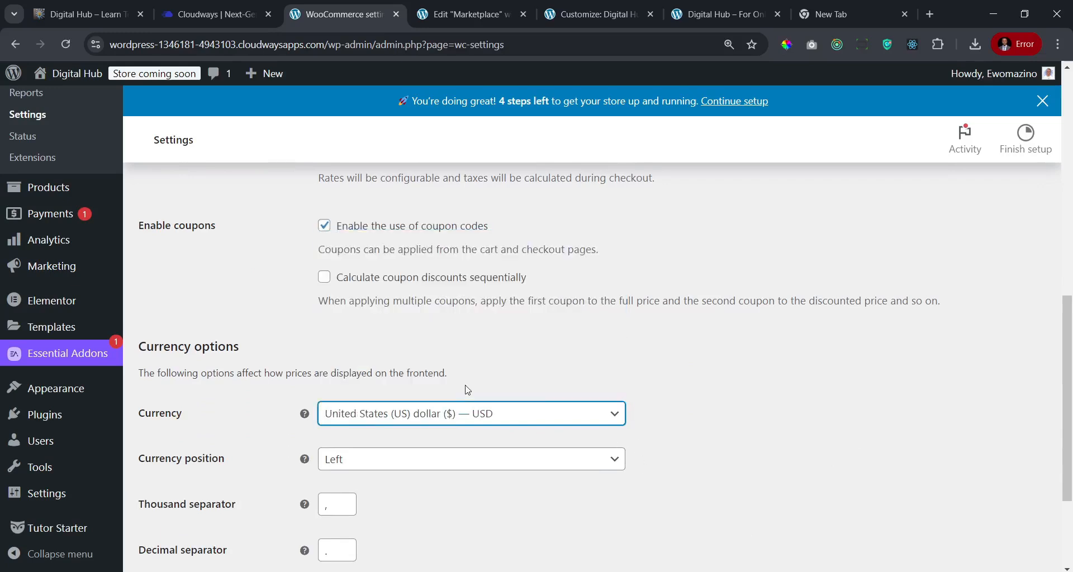
scroll(680, 405, down, 3)
click(165, 494)
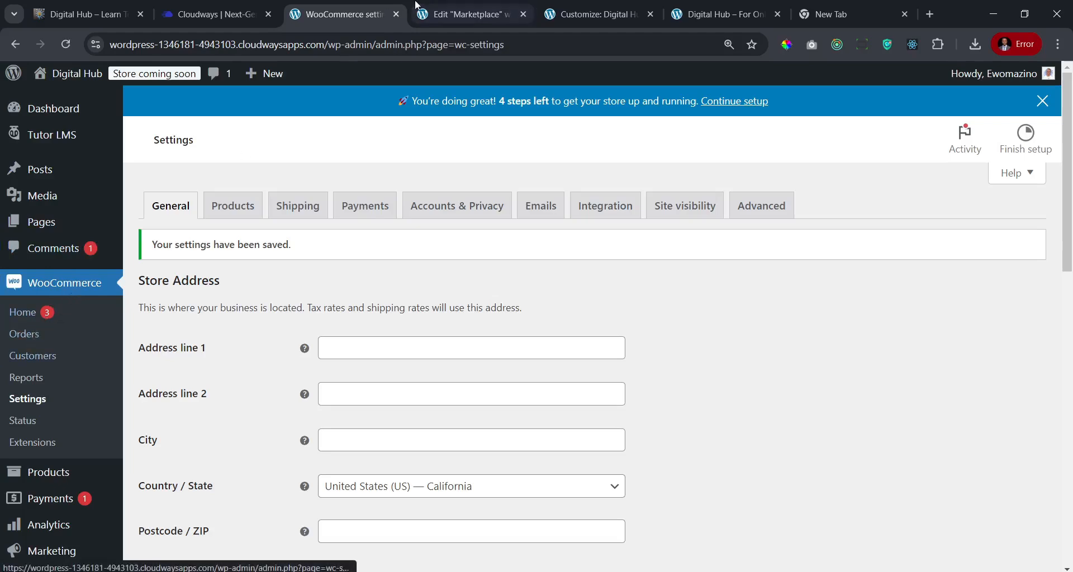
On the Digital Hub site, open the Fullstack NextJS Course (SupaBlog AI) from Featured Courses
click(79, 14)
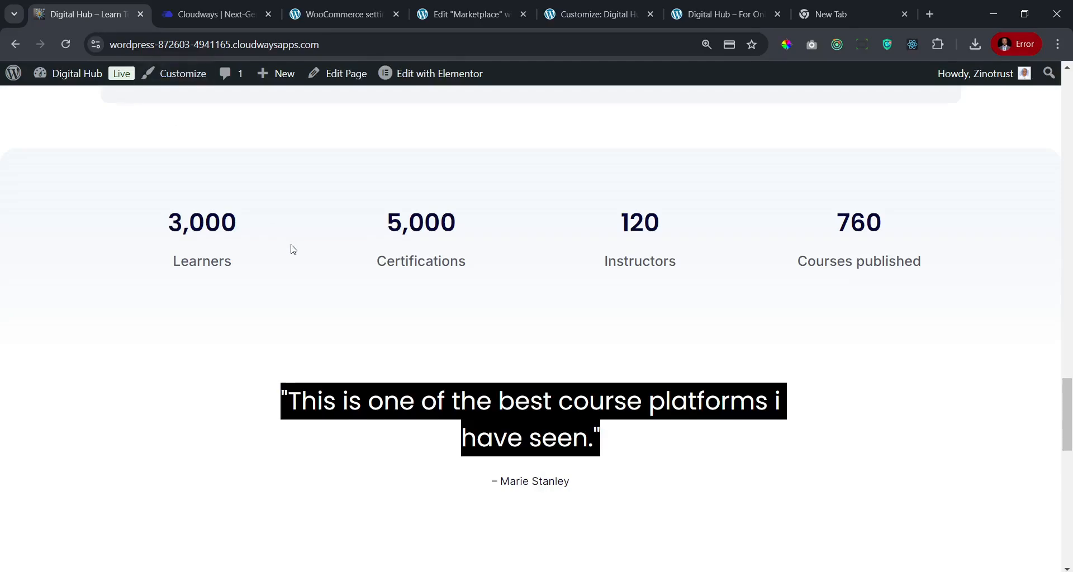
scroll(292, 246, up, 10)
scroll(293, 248, up, 9)
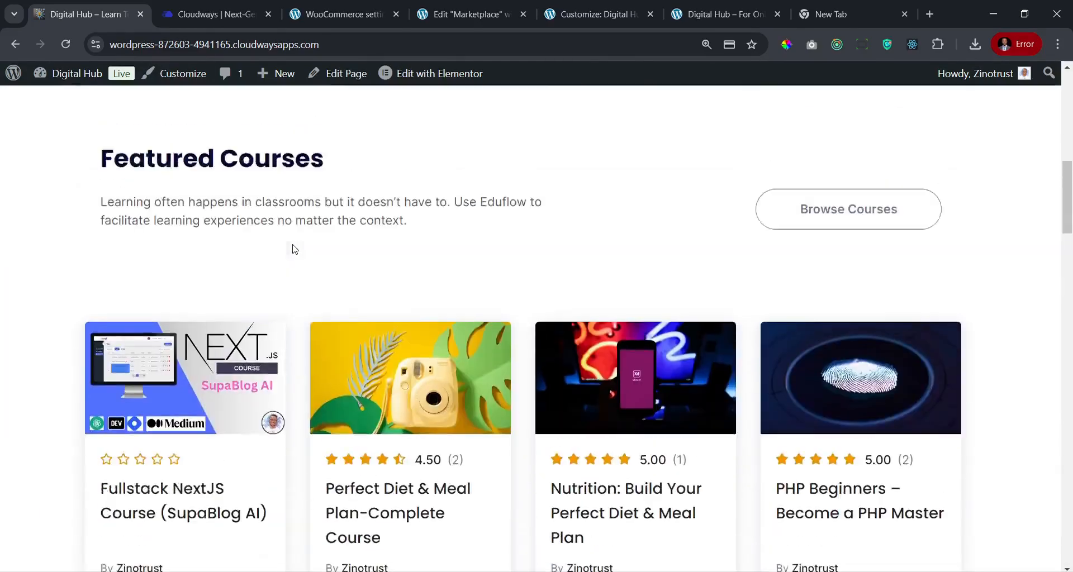
scroll(293, 247, down, 3)
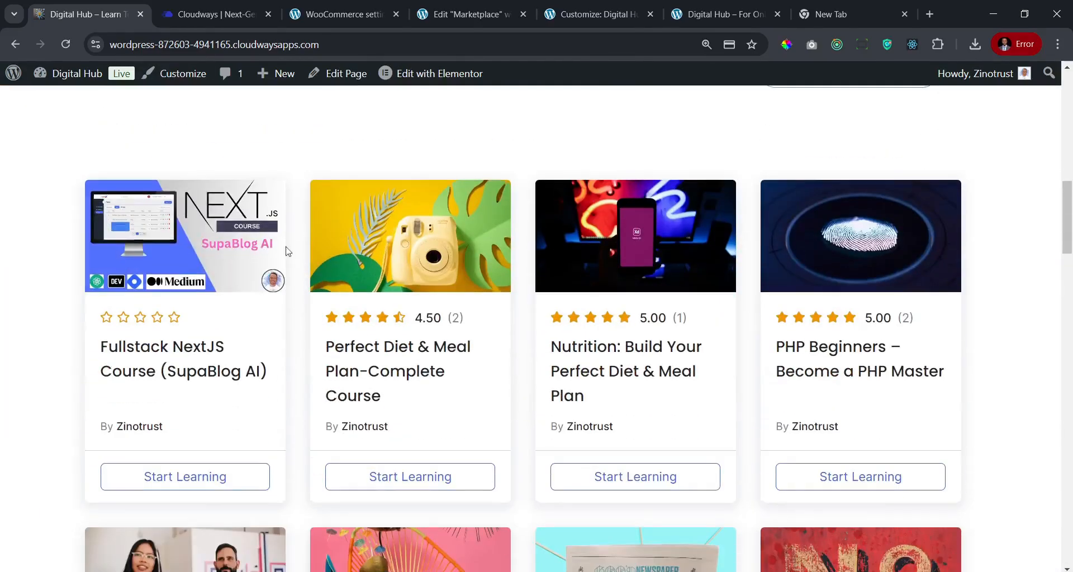
click(162, 346)
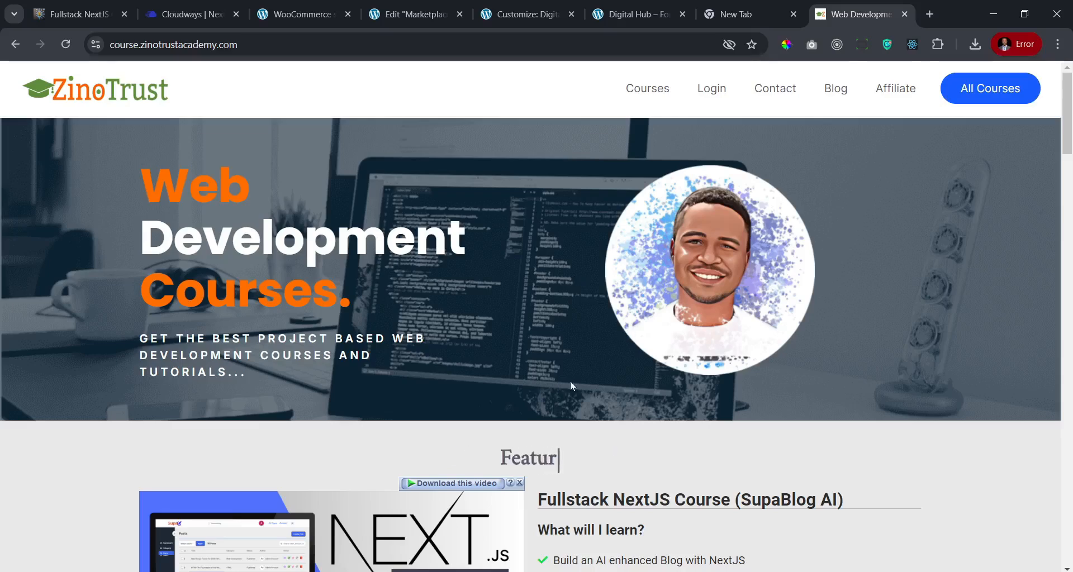
Open ZinoTrust Academy's Fullstack NextJS Course (SupaBlog AI) page, priced $19.00 down from $30.00
scroll(576, 369, down, 7)
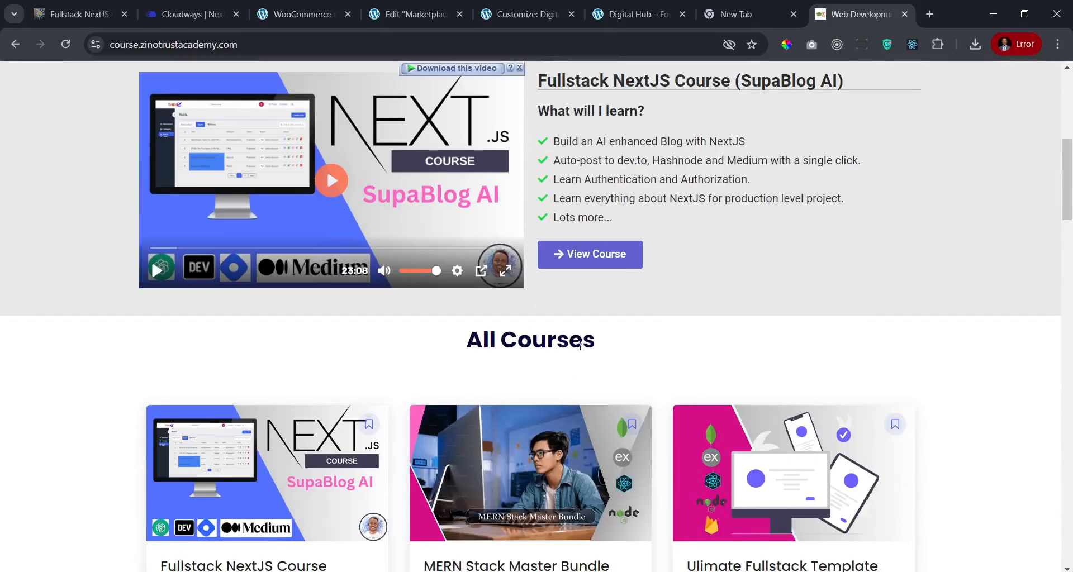
scroll(577, 371, down, 3)
scroll(237, 464, down, 3)
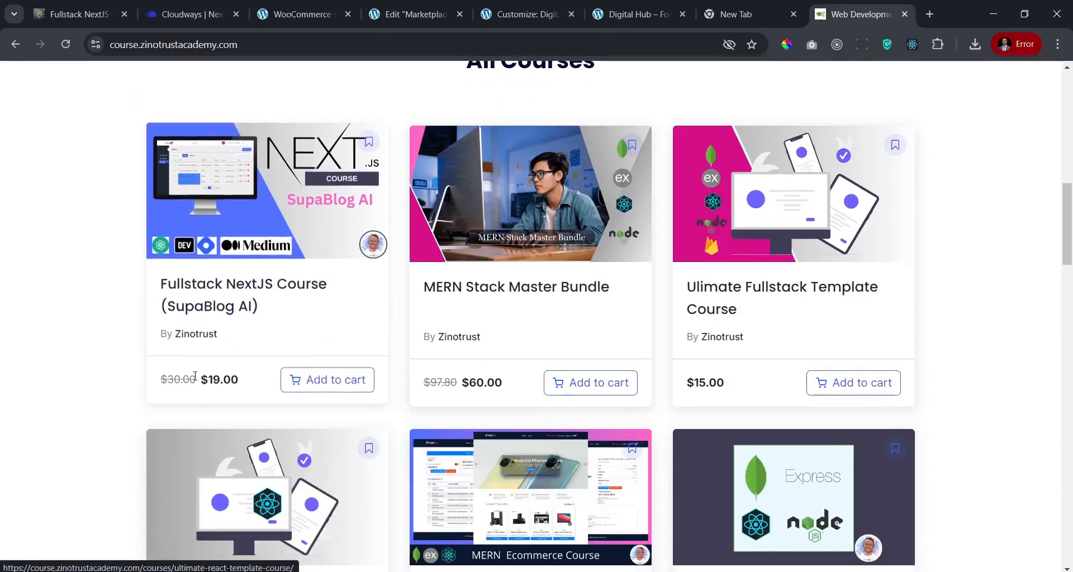
click(217, 288)
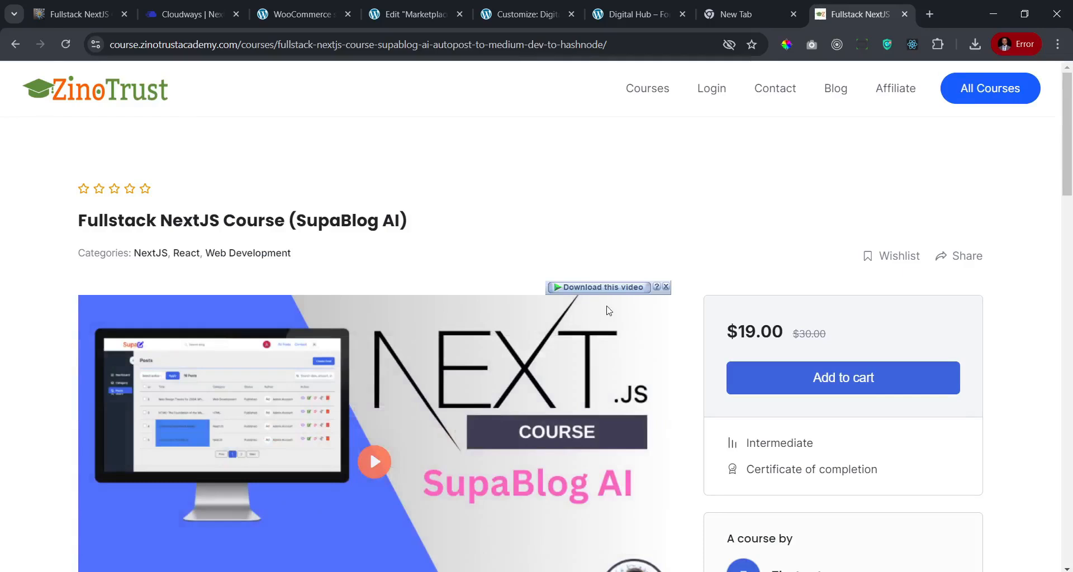
scroll(606, 307, down, 2)
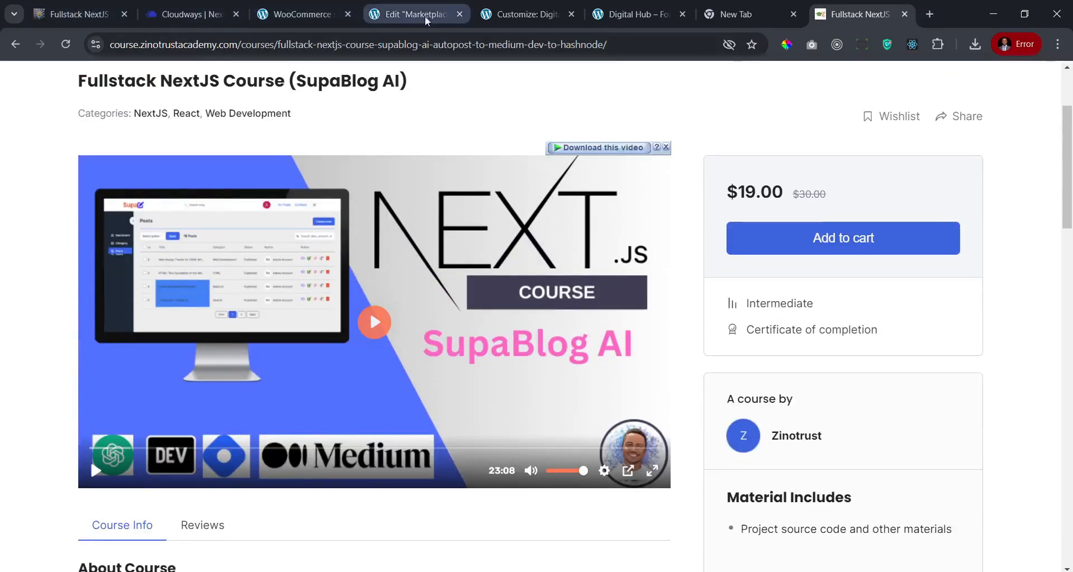
Copy the 'Fullstack NextJS Course (SupaBlog AI)' title from the demo course page and go back to WooCommerce settings
click(84, 14)
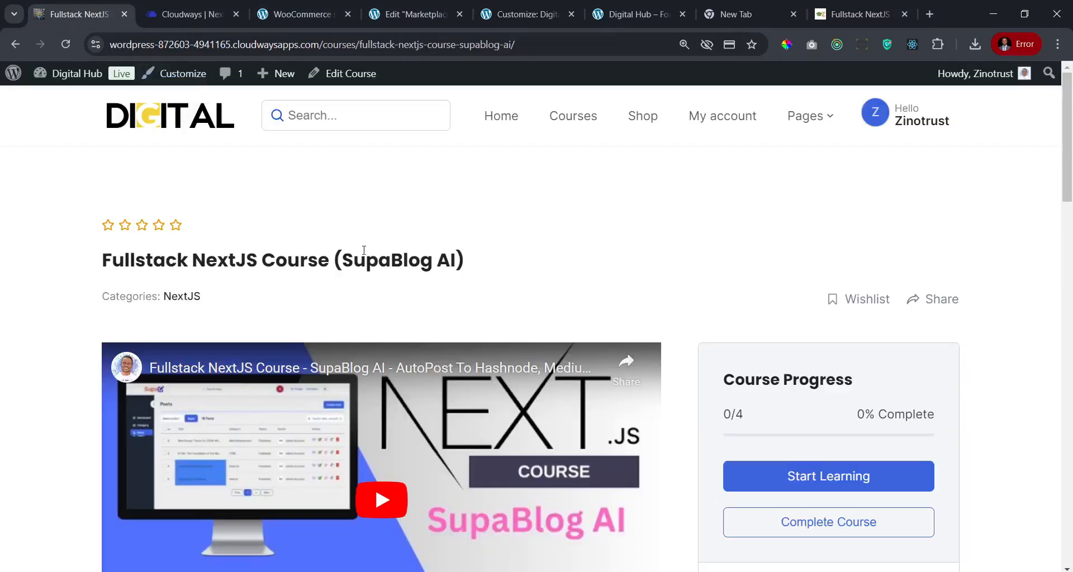
drag(480, 261, 149, 239)
key(ctrl+c)
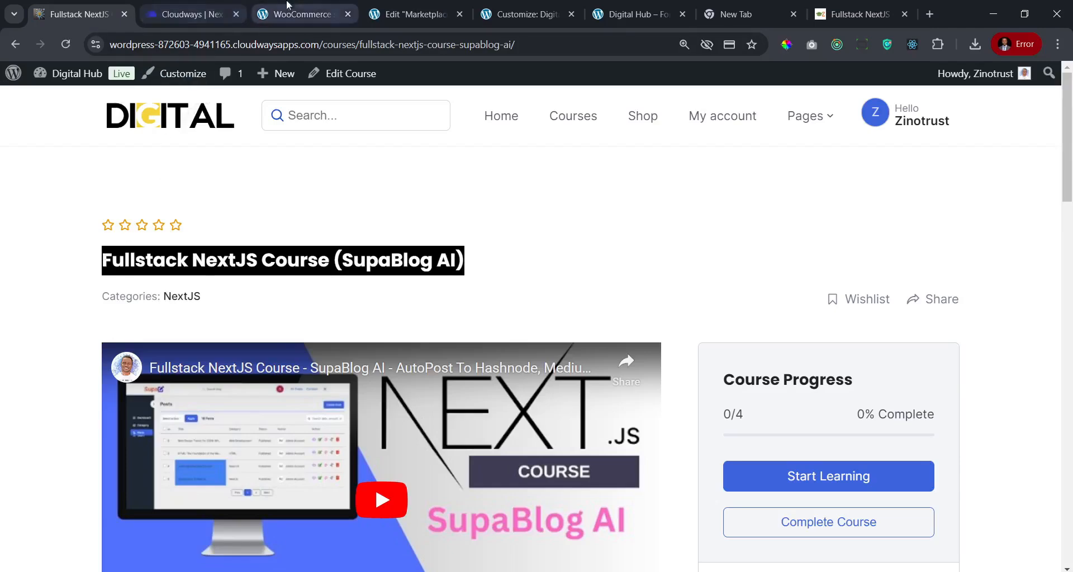
click(313, 14)
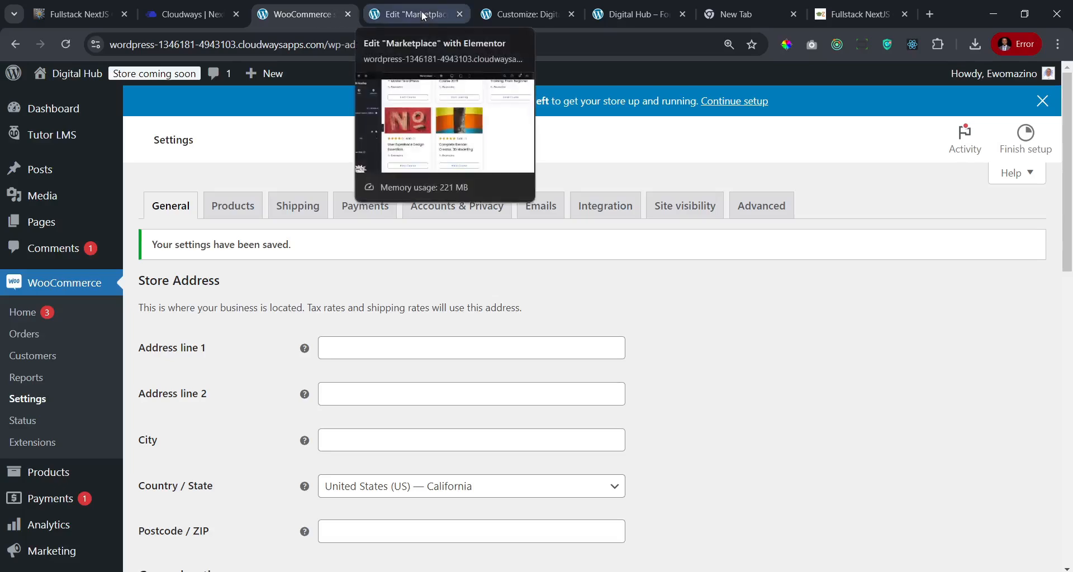
Start a new WooCommerce product named 'Fullstack NextJS Course (SupaBlog AI)' using the copied title
click(424, 16)
click(296, 13)
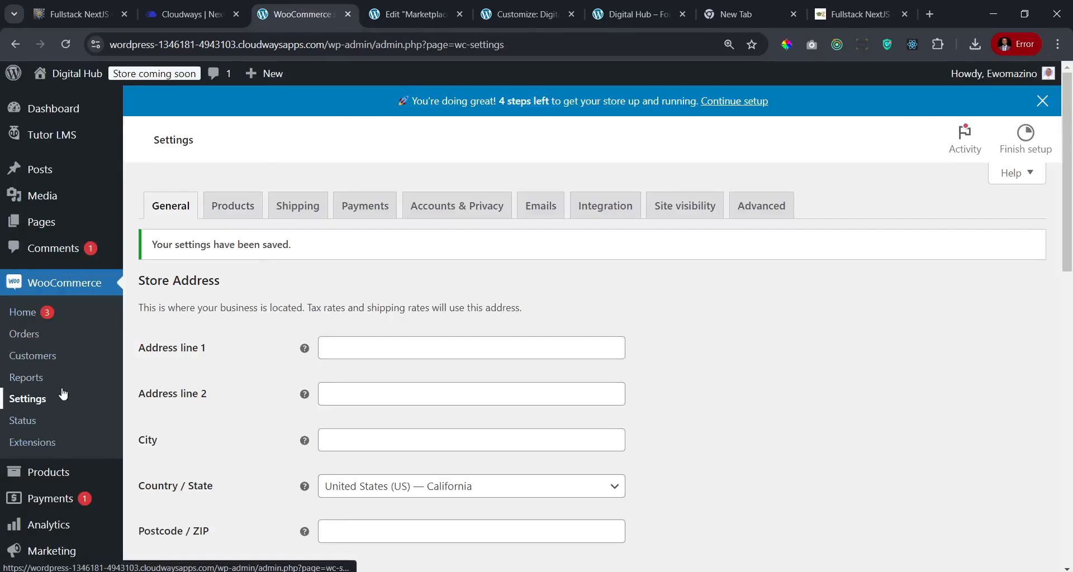
scroll(63, 395, down, 2)
mouse_move(48, 334)
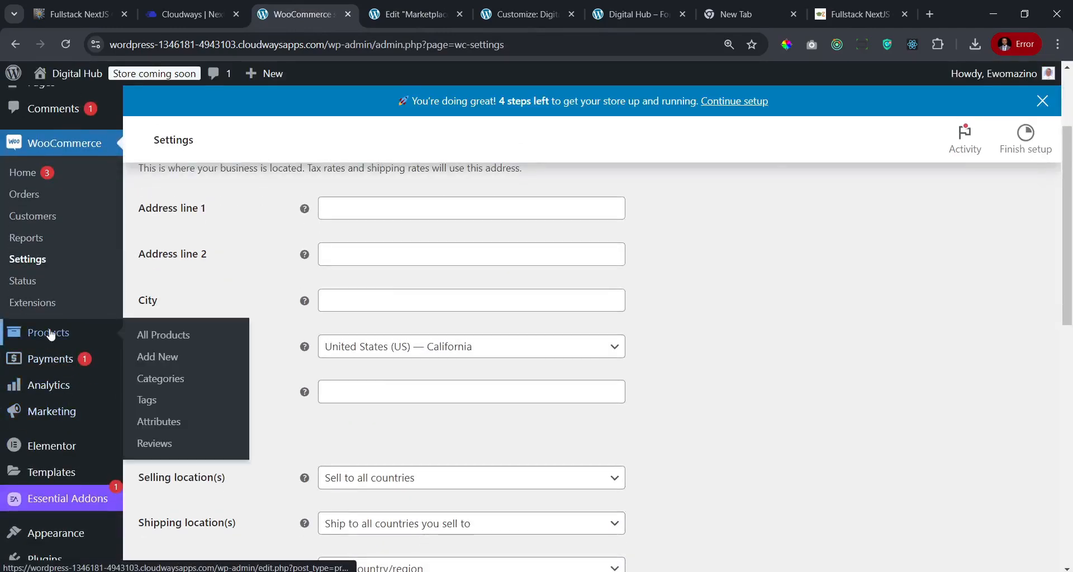
click(167, 361)
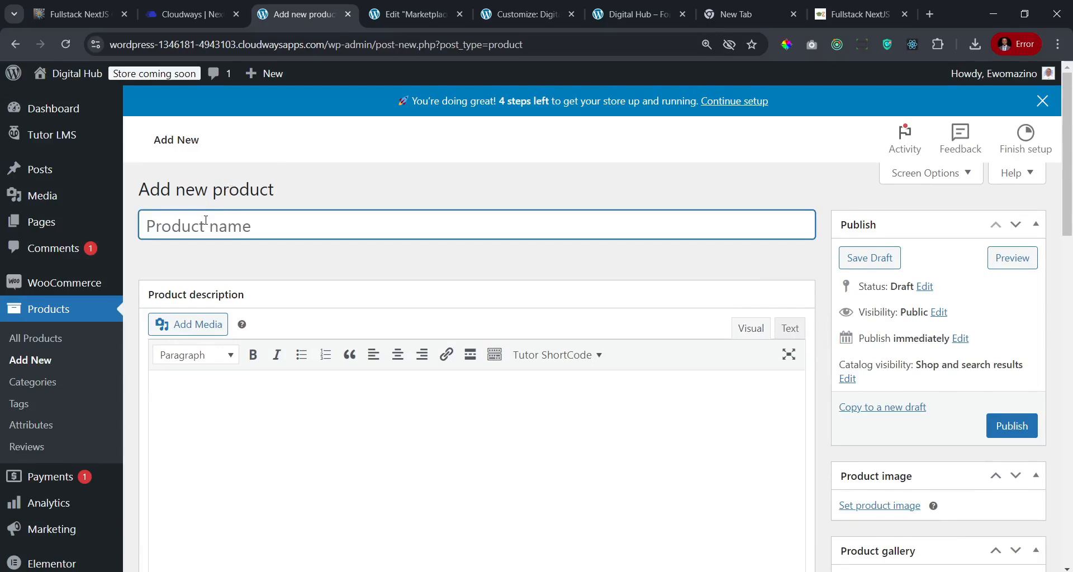
key(ctrl+v)
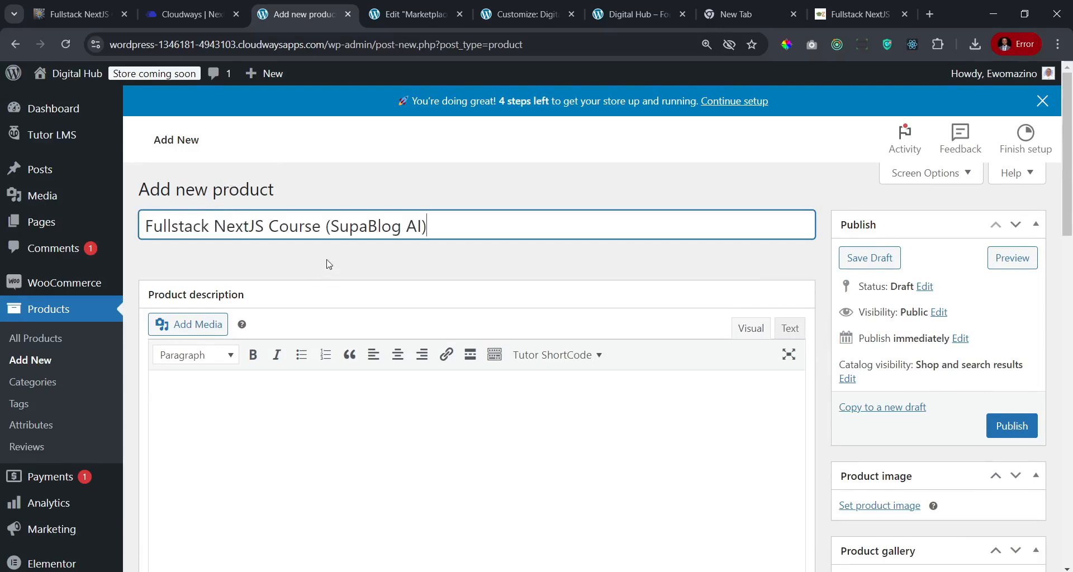
Set the product's regular price to 30 and sale price to 19
scroll(612, 292, down, 10)
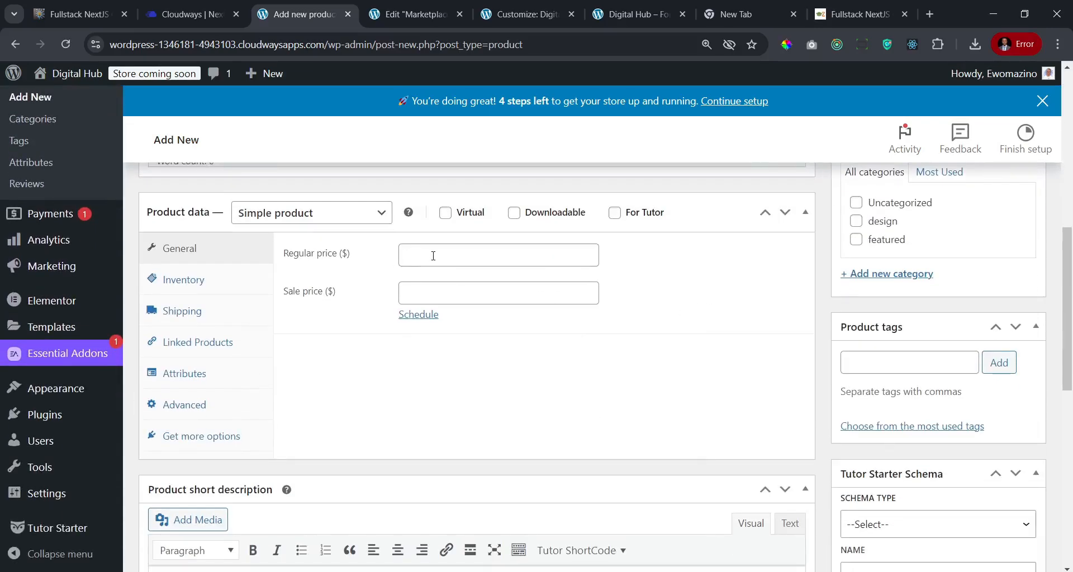
click(433, 256)
text(30)
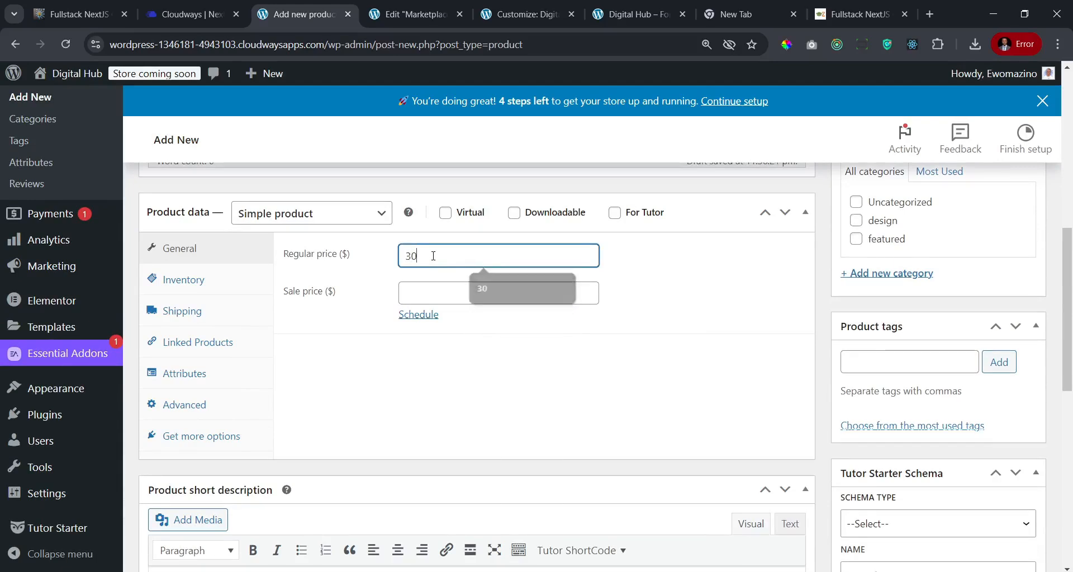
click(446, 291)
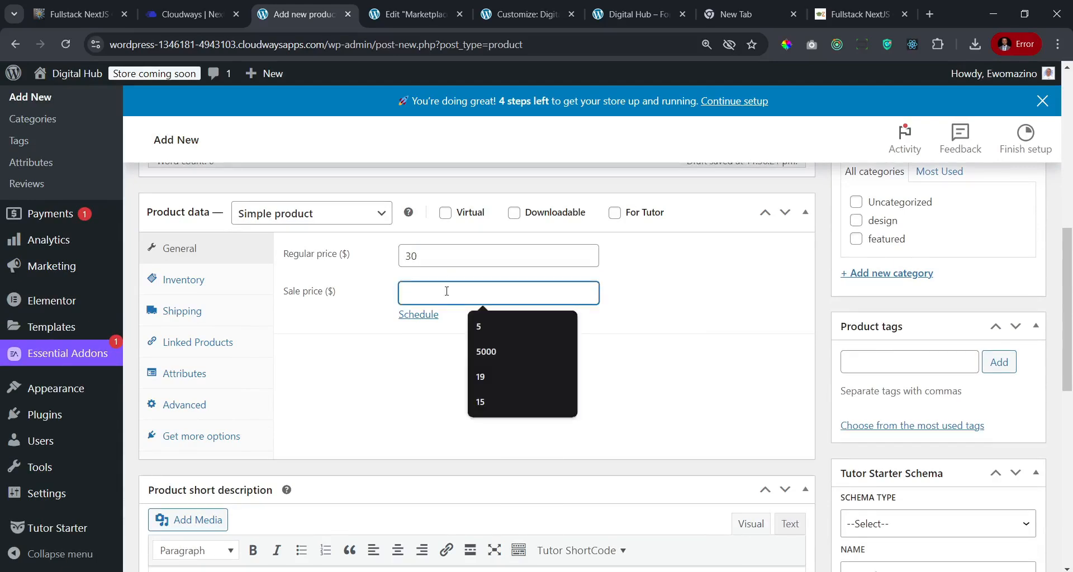
text(1)
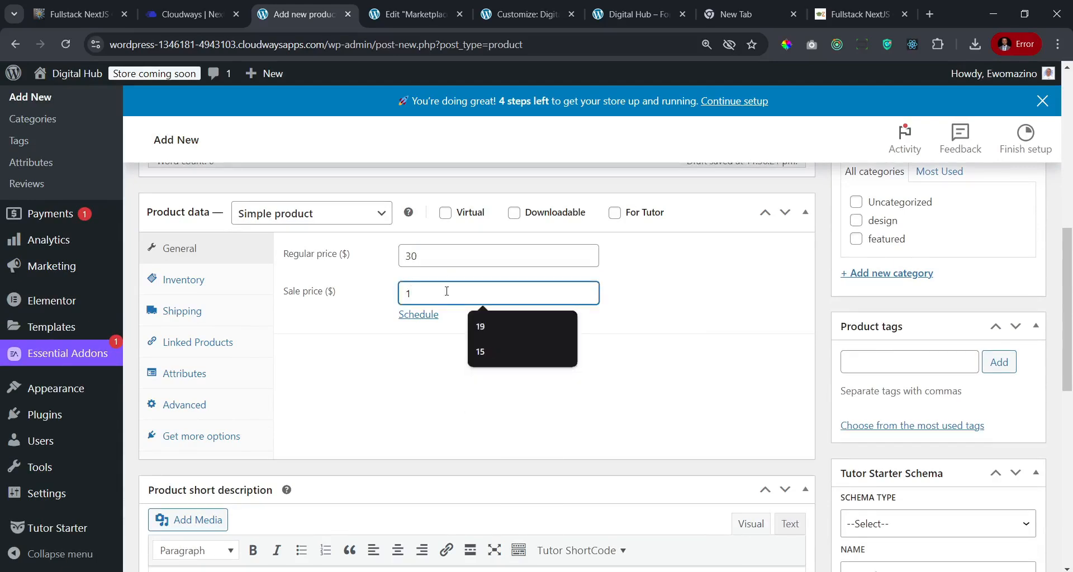
text(9)
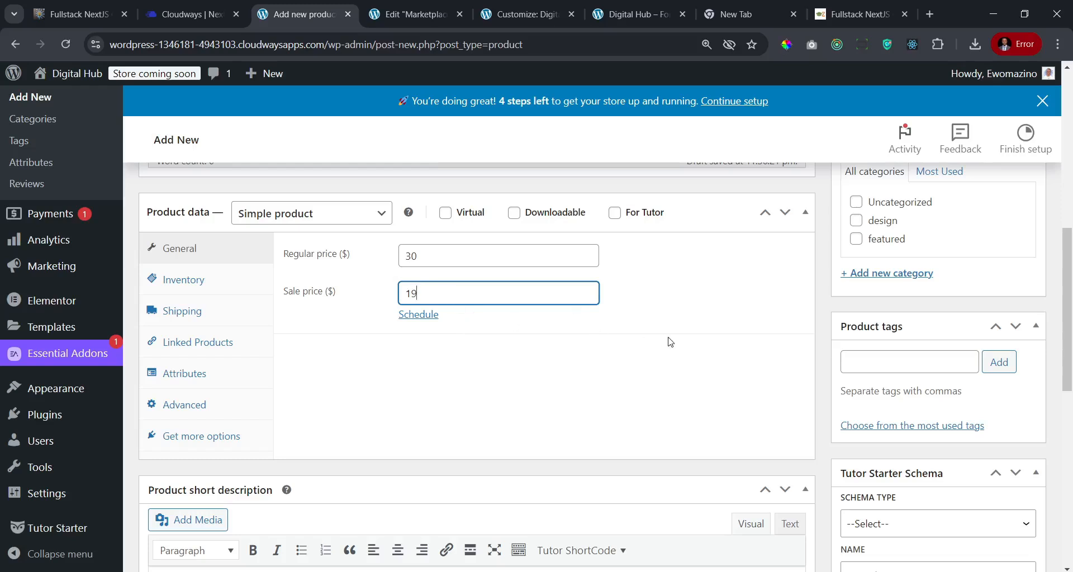
Create a new NextJS product category and assign it to the product
scroll(836, 354, up, 5)
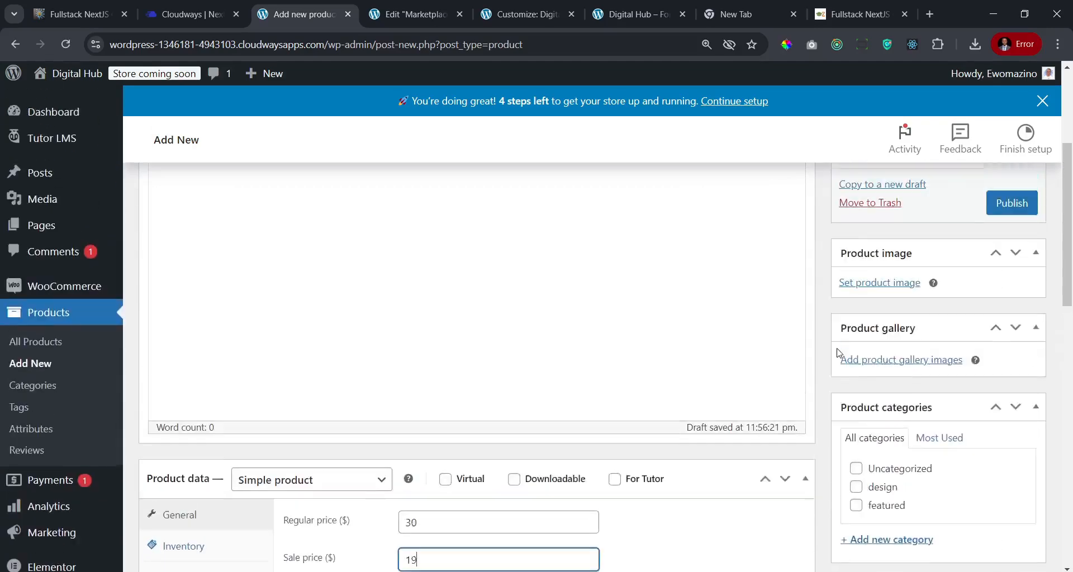
scroll(842, 355, down, 6)
scroll(841, 356, down, 10)
scroll(842, 356, up, 7)
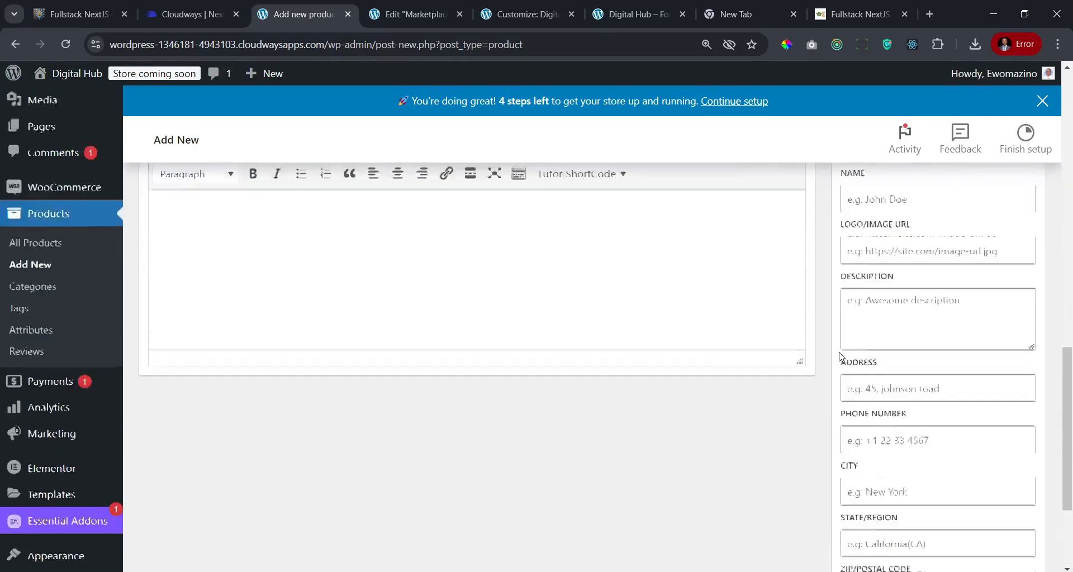
scroll(841, 357, up, 6)
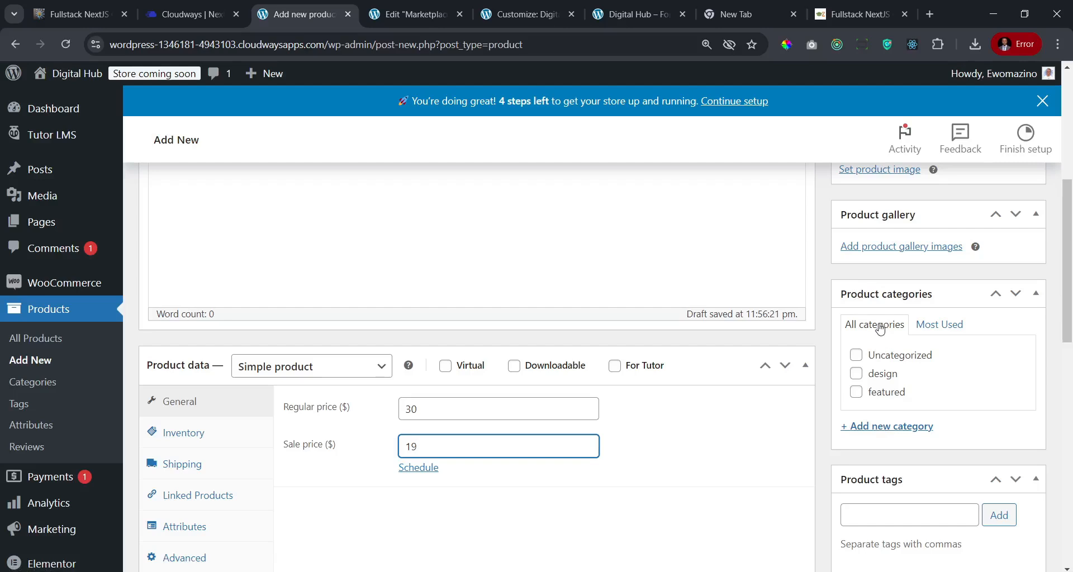
click(890, 427)
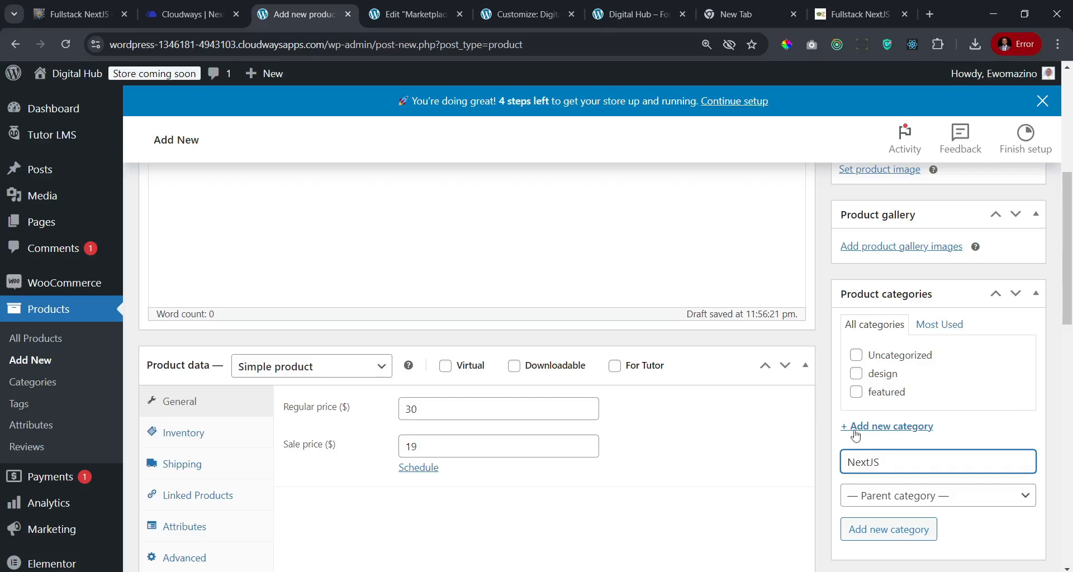
click(888, 532)
scroll(950, 380, down, 1)
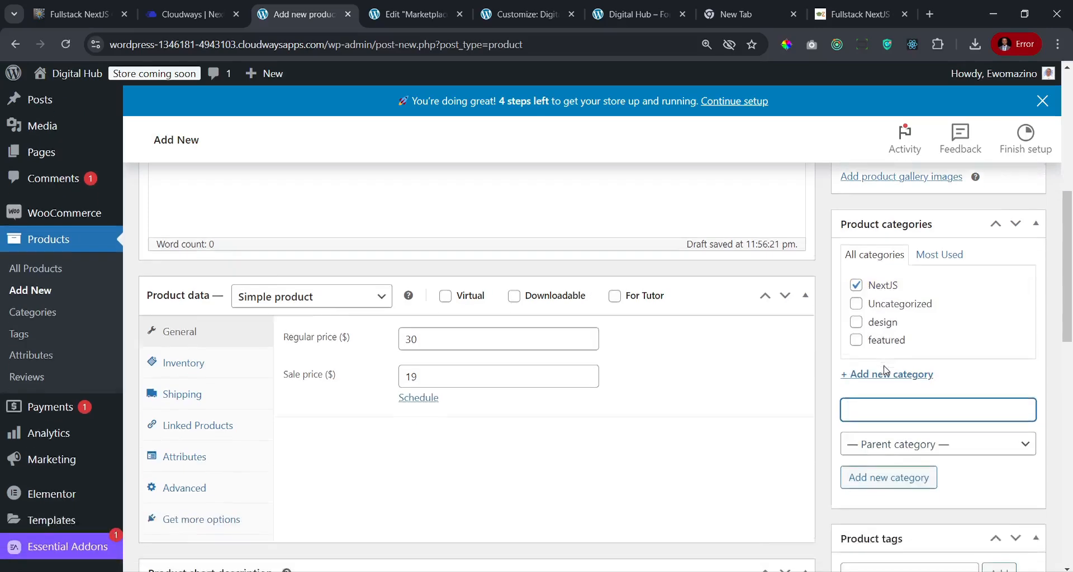
scroll(894, 335, up, 5)
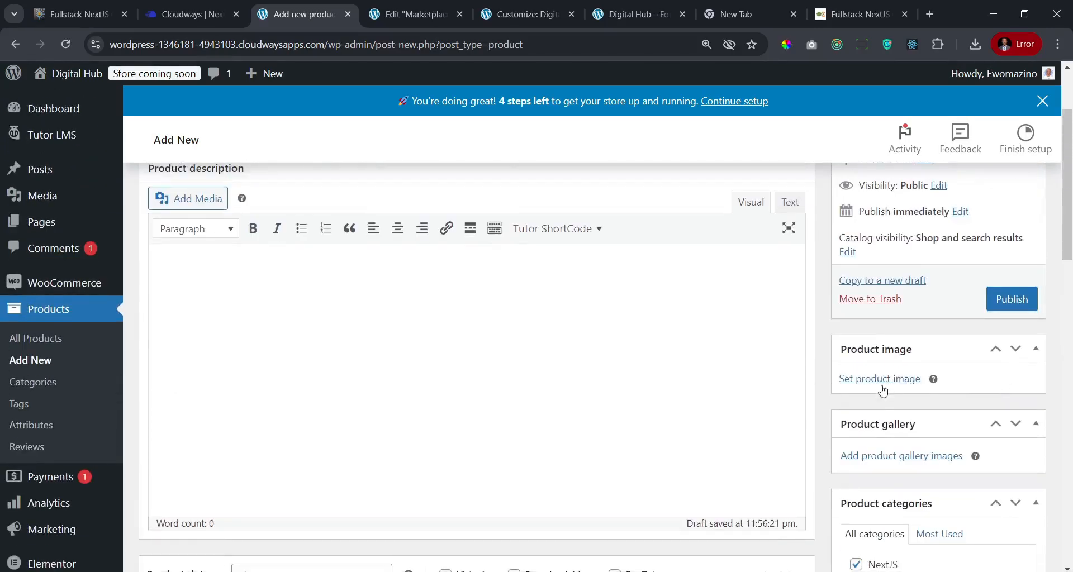
Set the Nextjs course image as the product image and publish the product
click(882, 380)
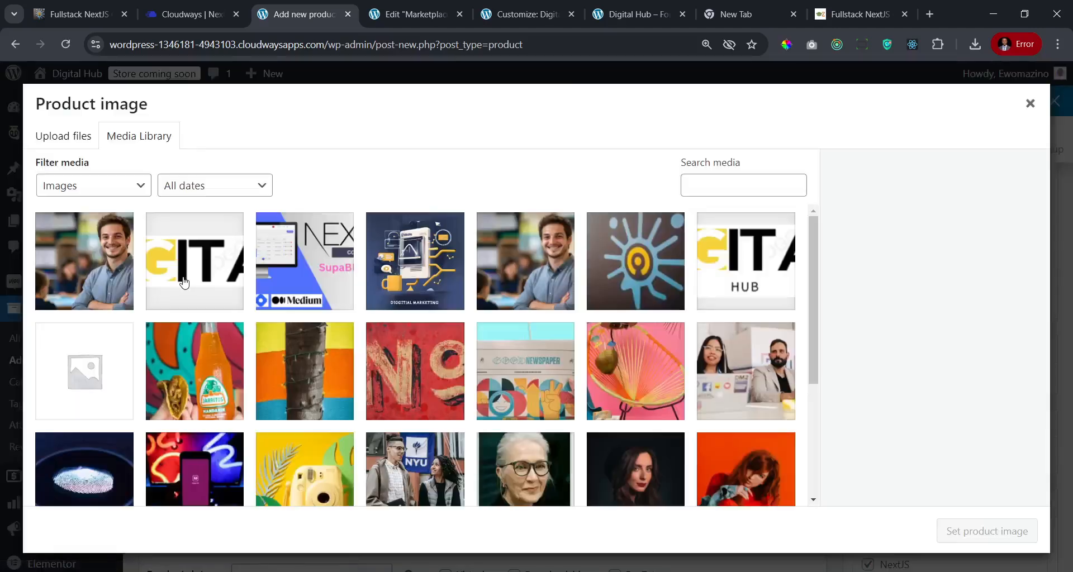
click(292, 253)
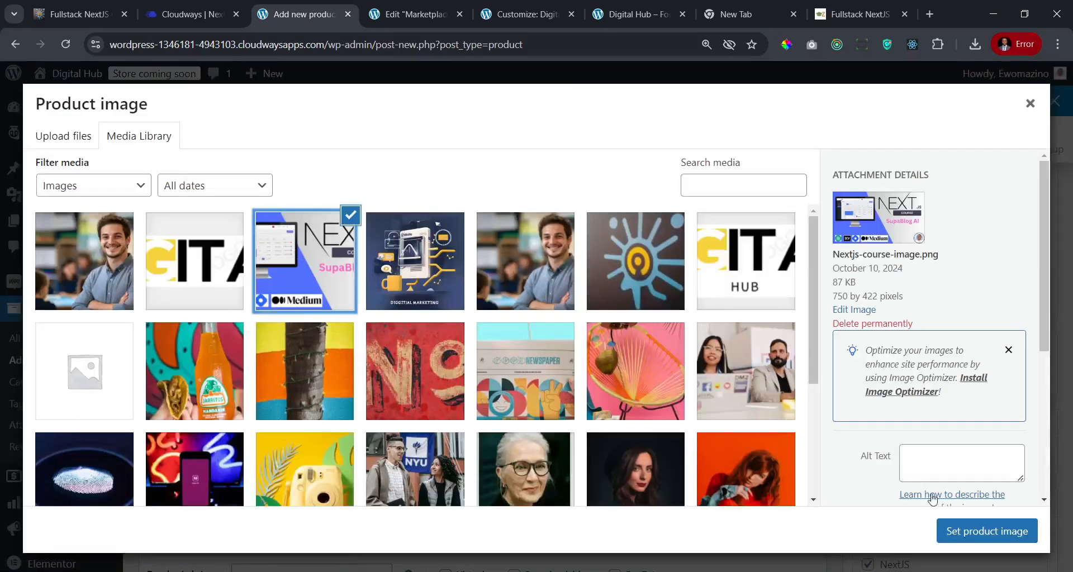
click(977, 533)
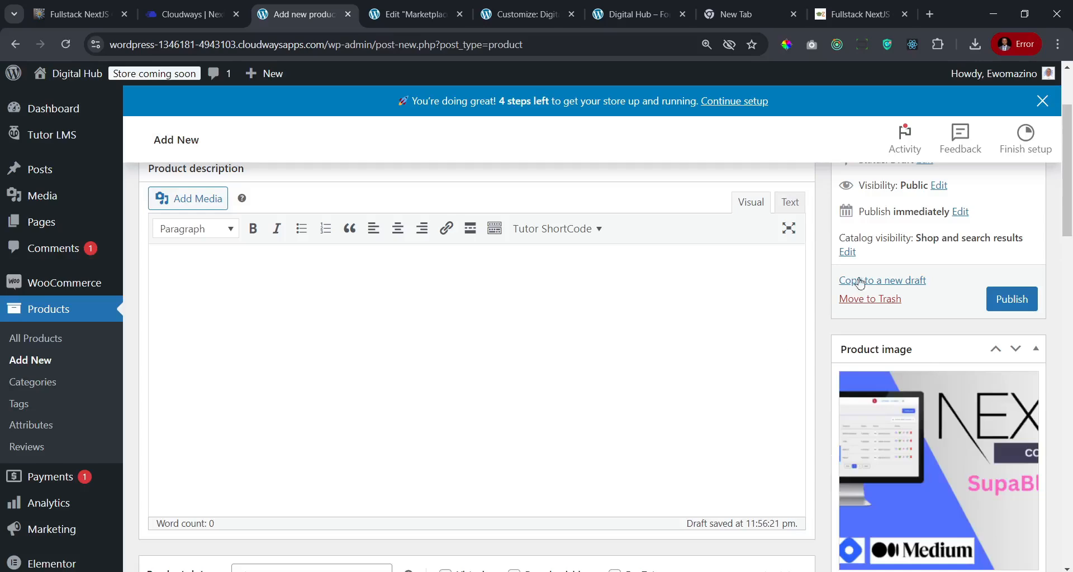
click(1009, 426)
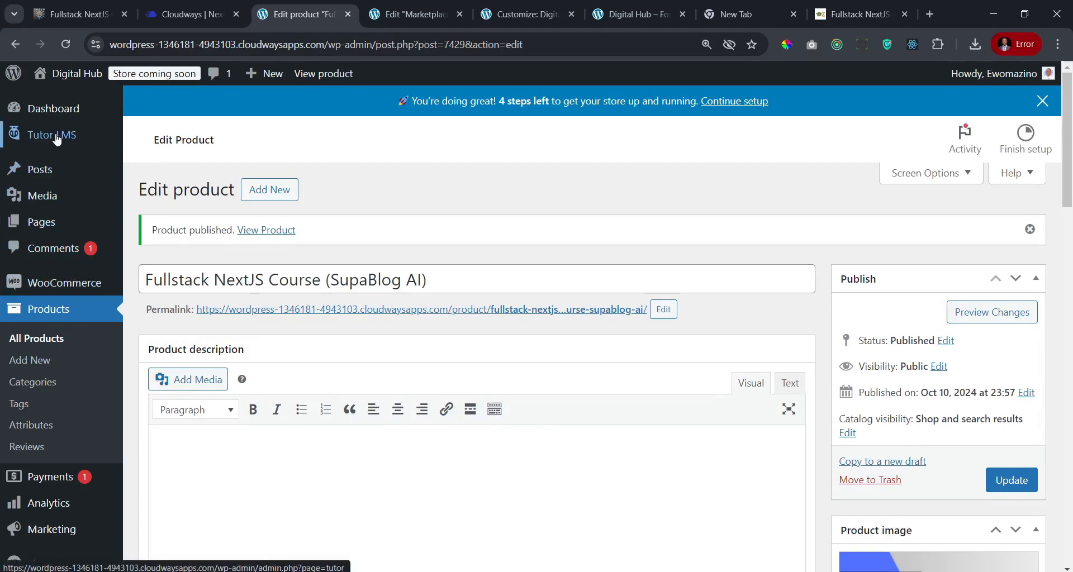
mouse_move(57, 139)
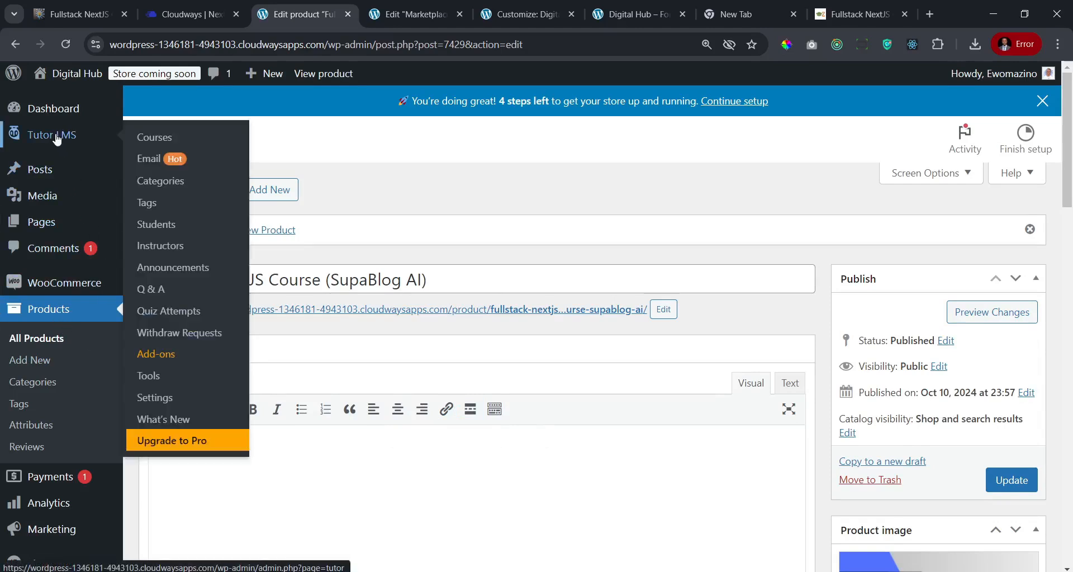
Add a new Tutor LMS course titled 'Fullstack NextJS Course (SupaBlog AI)', then view the live course tab
click(154, 139)
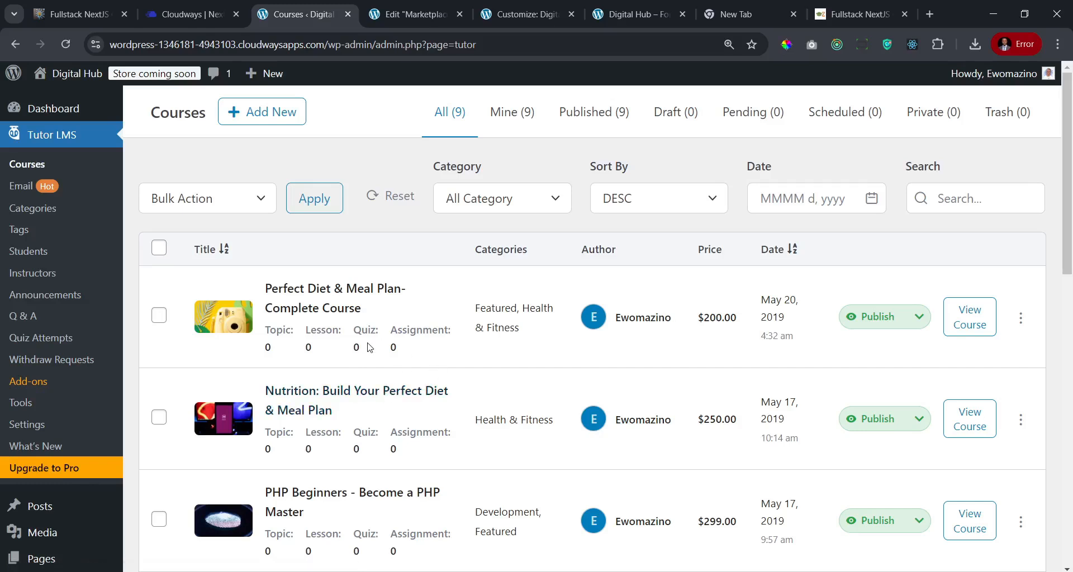
click(264, 115)
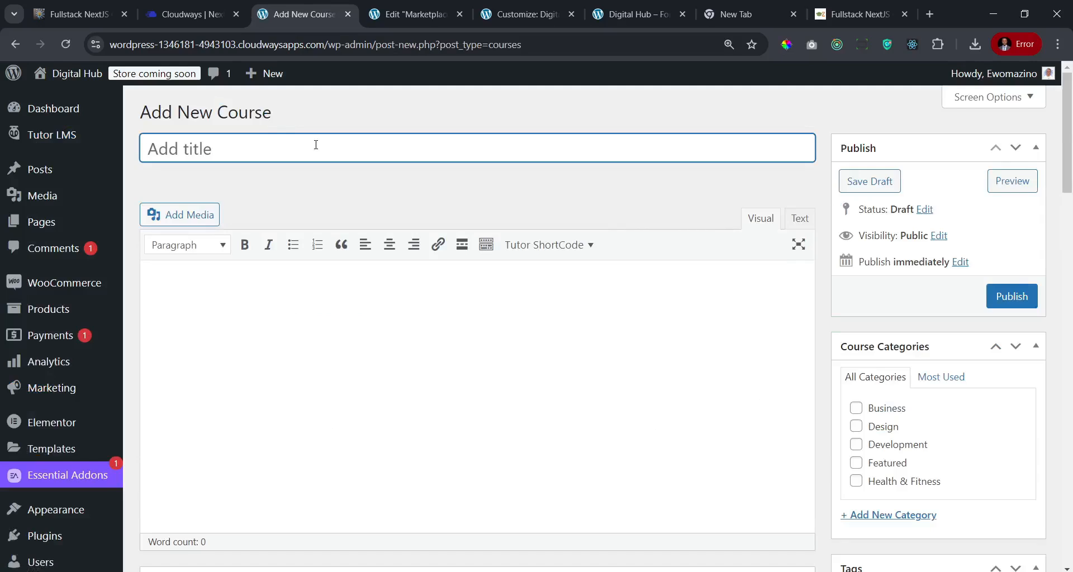
key(ctrl+v)
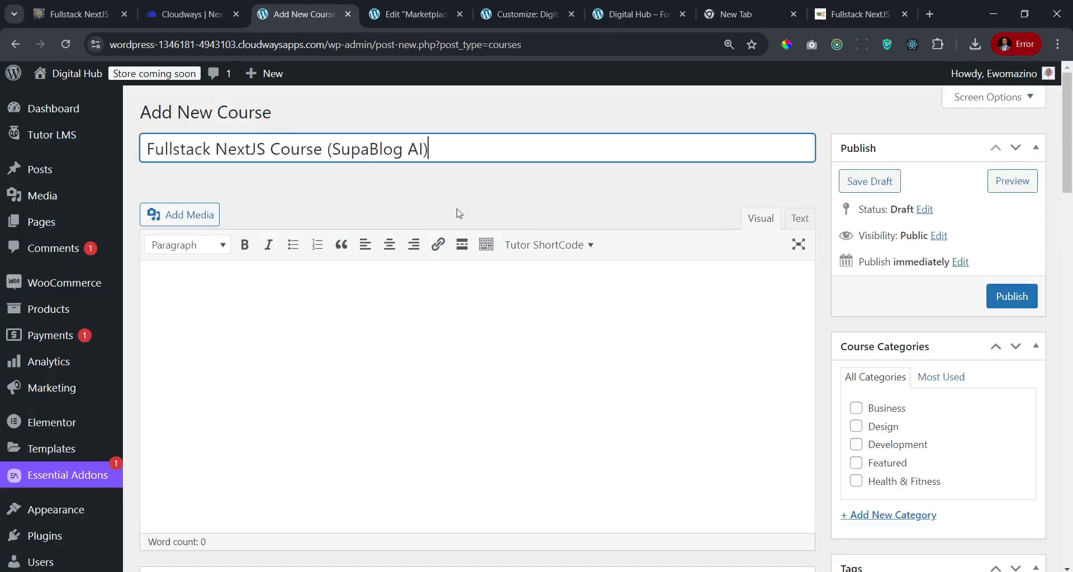
key(ctrl+1)
Expand the live course's description with Show More and copy the entire text
scroll(408, 285, down, 4)
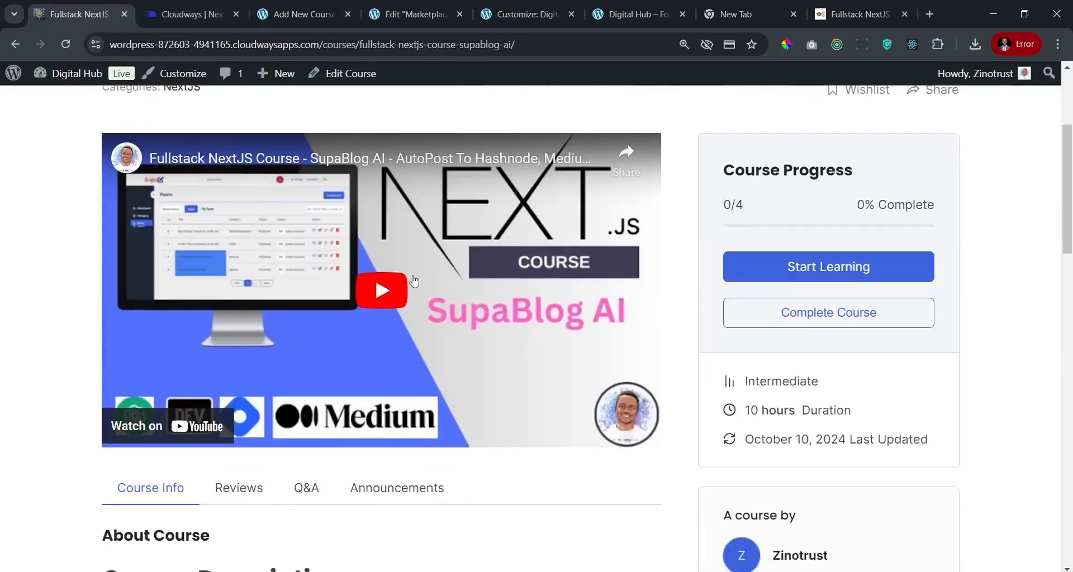
scroll(413, 280, down, 6)
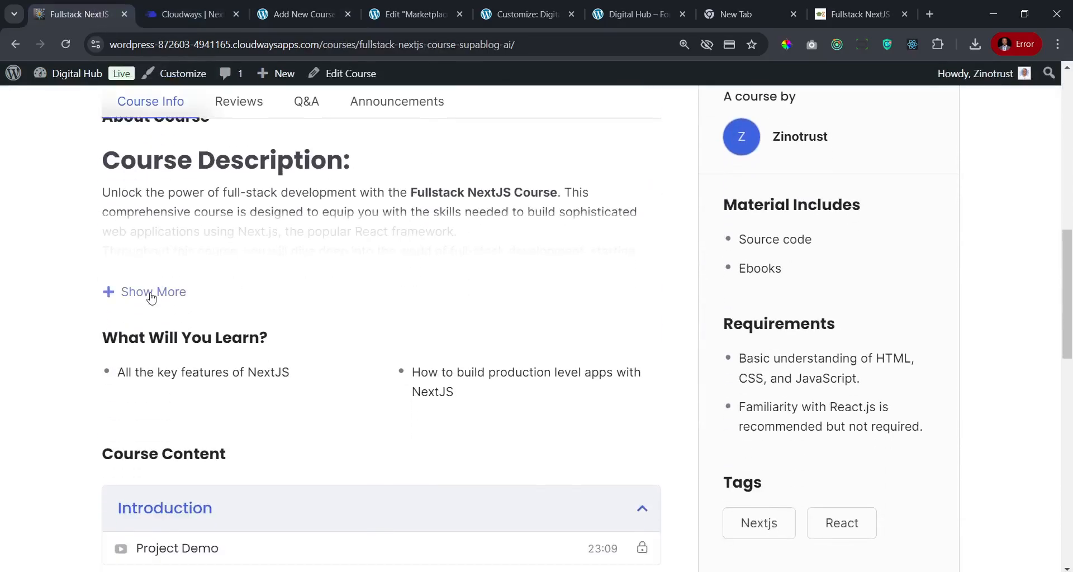
click(150, 296)
scroll(285, 367, down, 12)
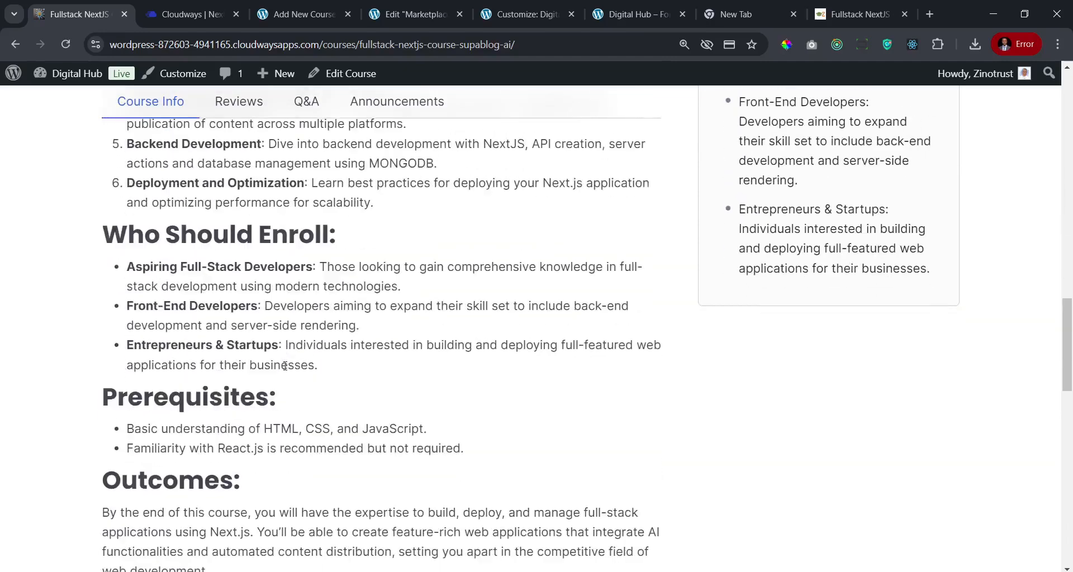
drag(329, 372, 174, 289)
click(230, 297)
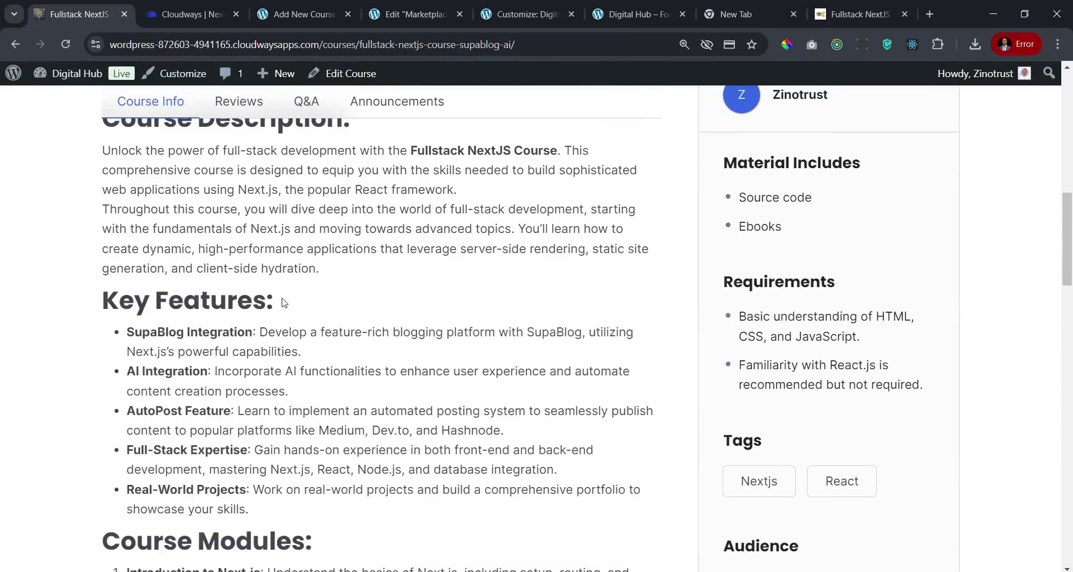
scroll(284, 302, down, 10)
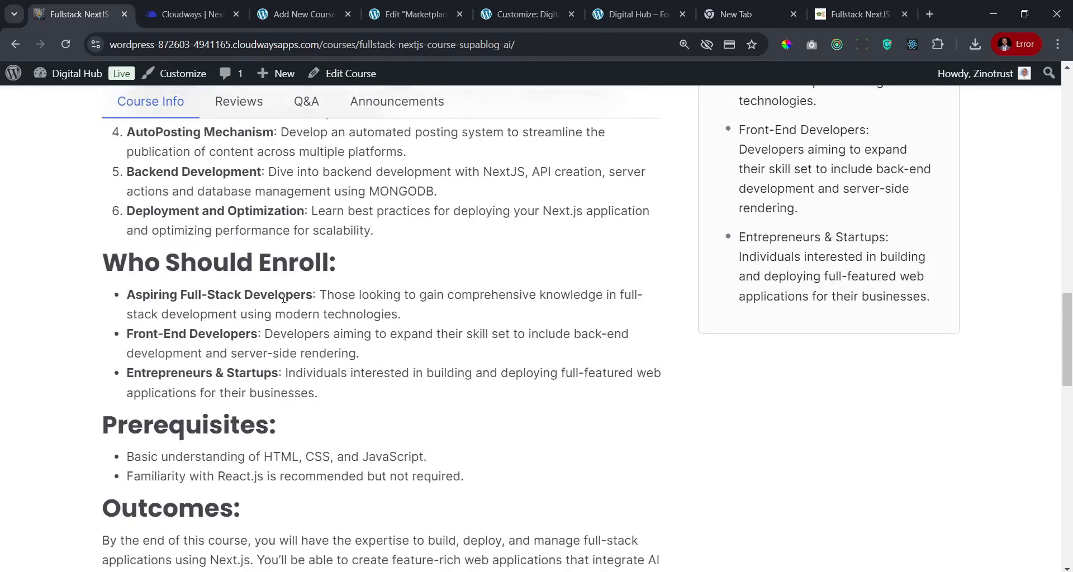
scroll(284, 298, up, 3)
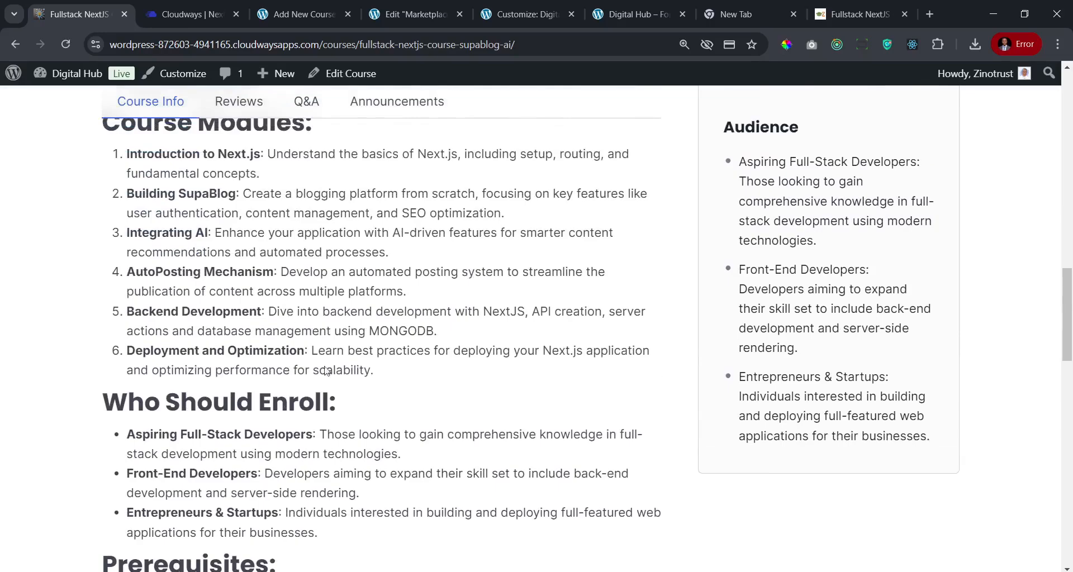
drag(383, 378, 167, 96)
scroll(315, 355, down, 7)
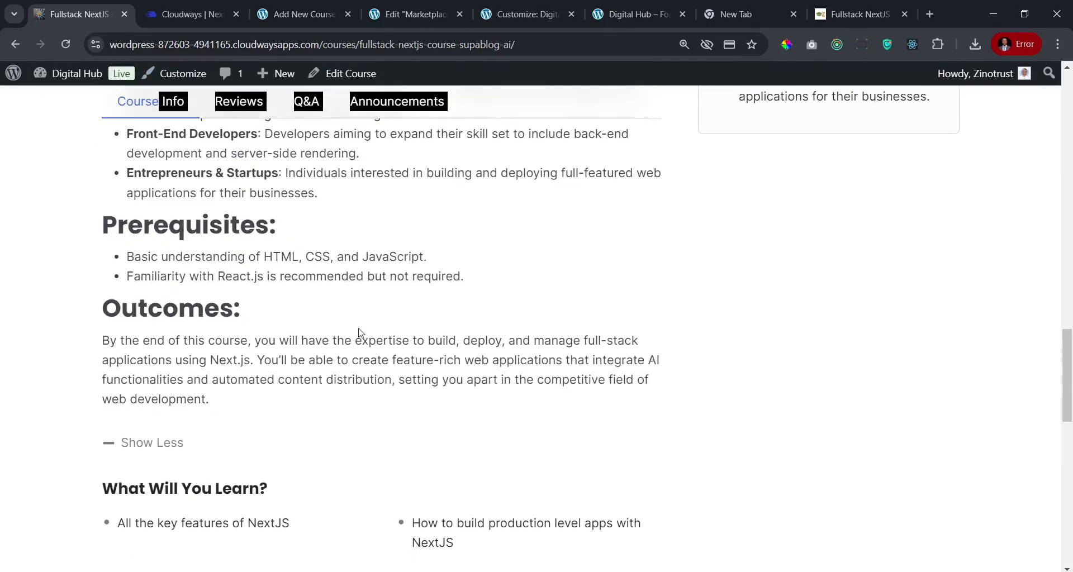
drag(222, 402, 102, 376)
key(ctrl+c)
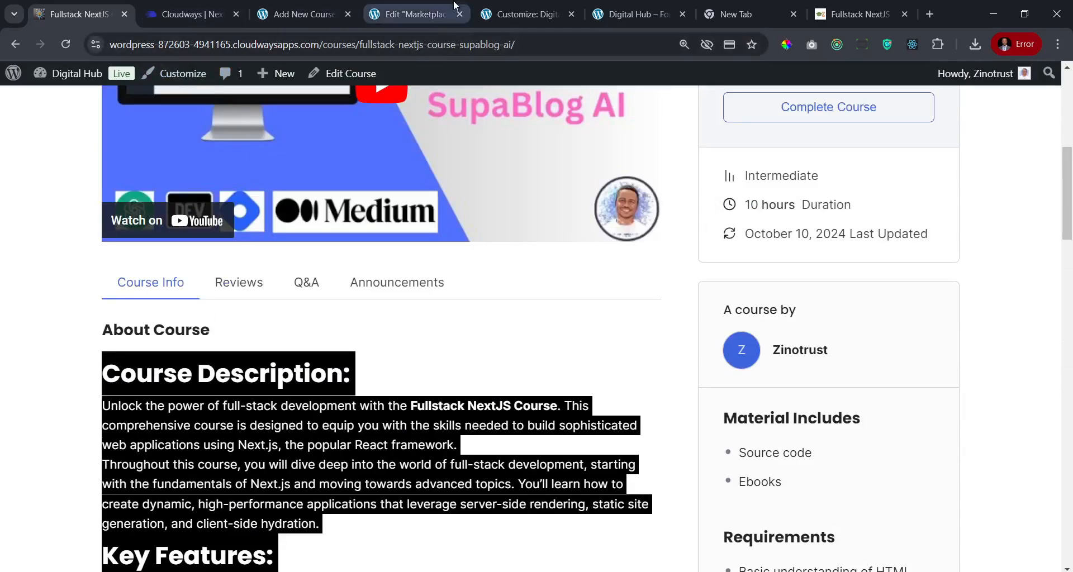
click(401, 17)
Paste the copied description into the new course's description field
click(310, 15)
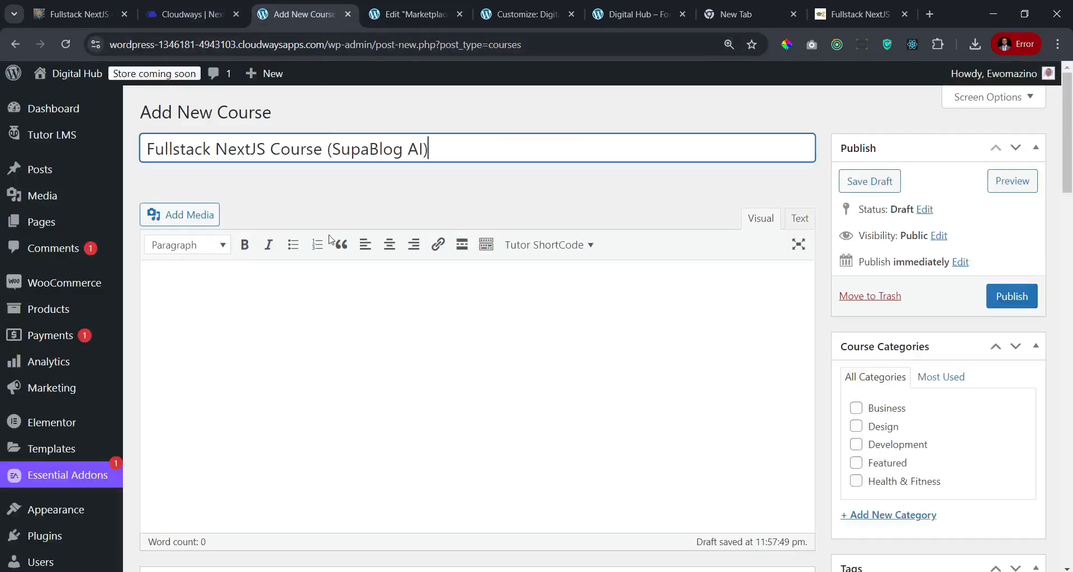
click(345, 309)
key(ctrl+v)
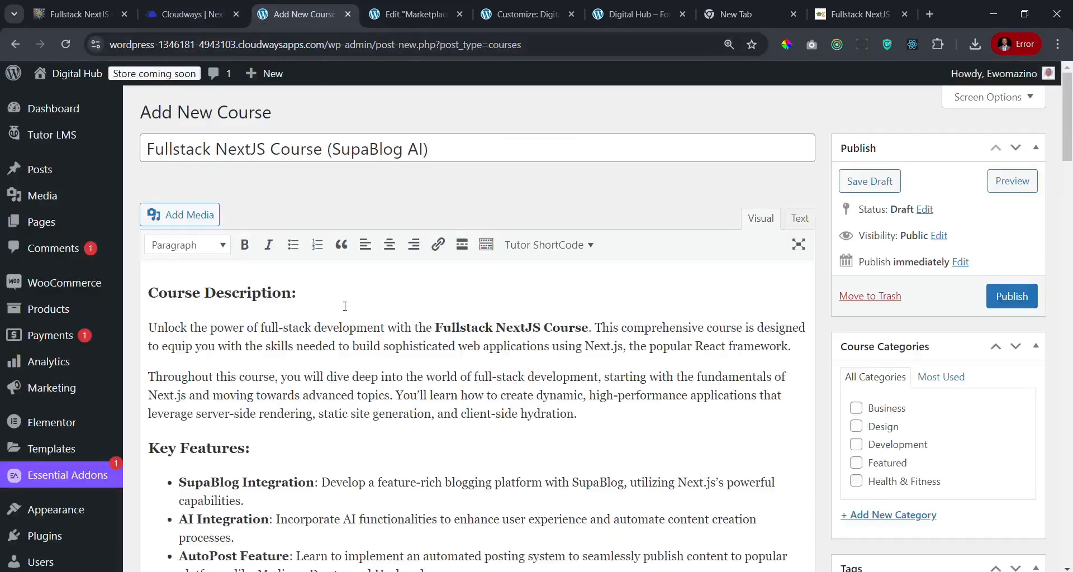
Turn on Q&A for the course
scroll(447, 308, down, 6)
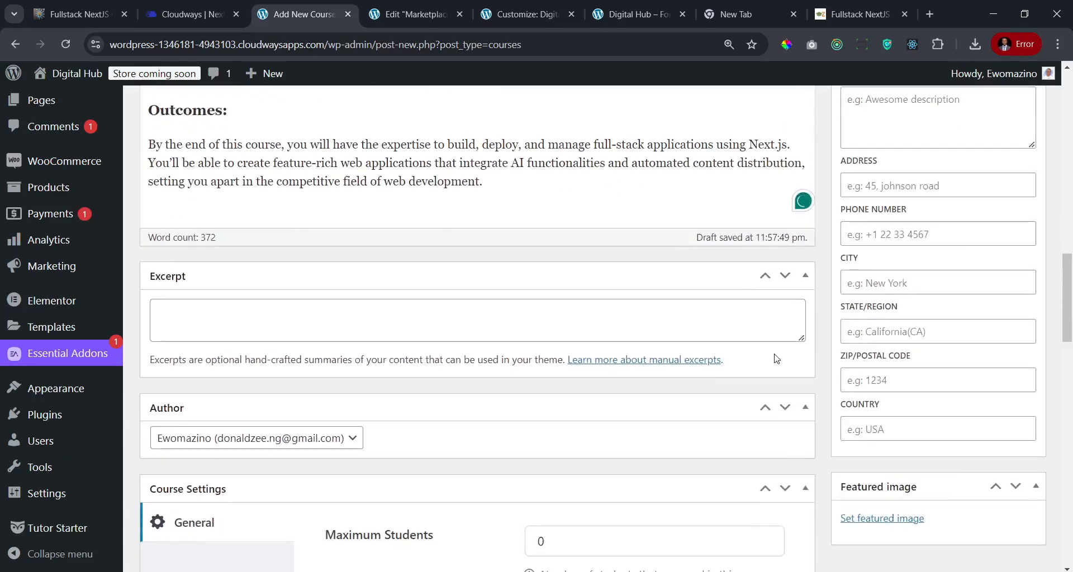
scroll(218, 362, down, 2)
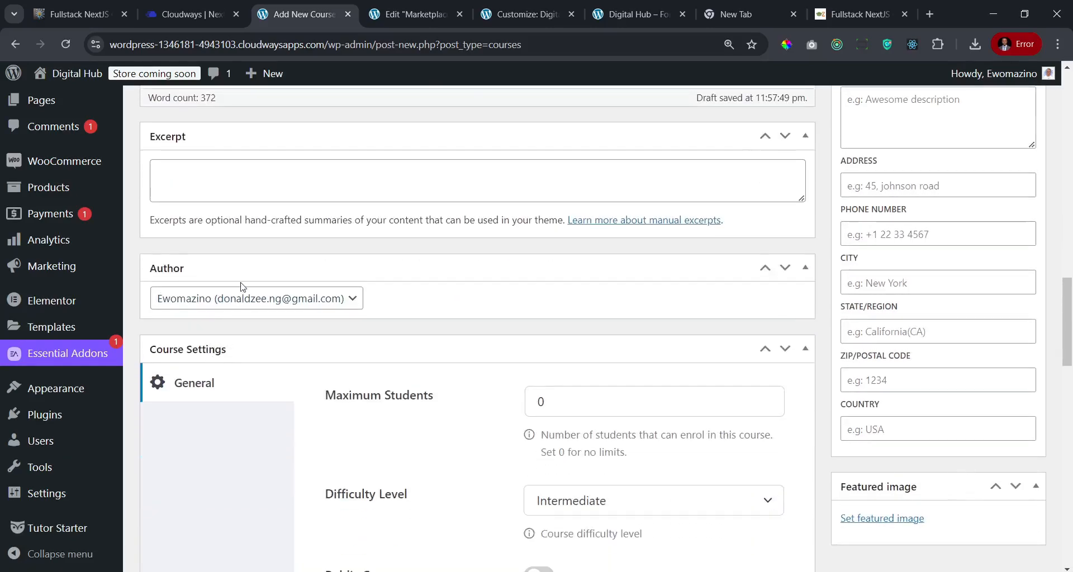
scroll(256, 324, down, 1)
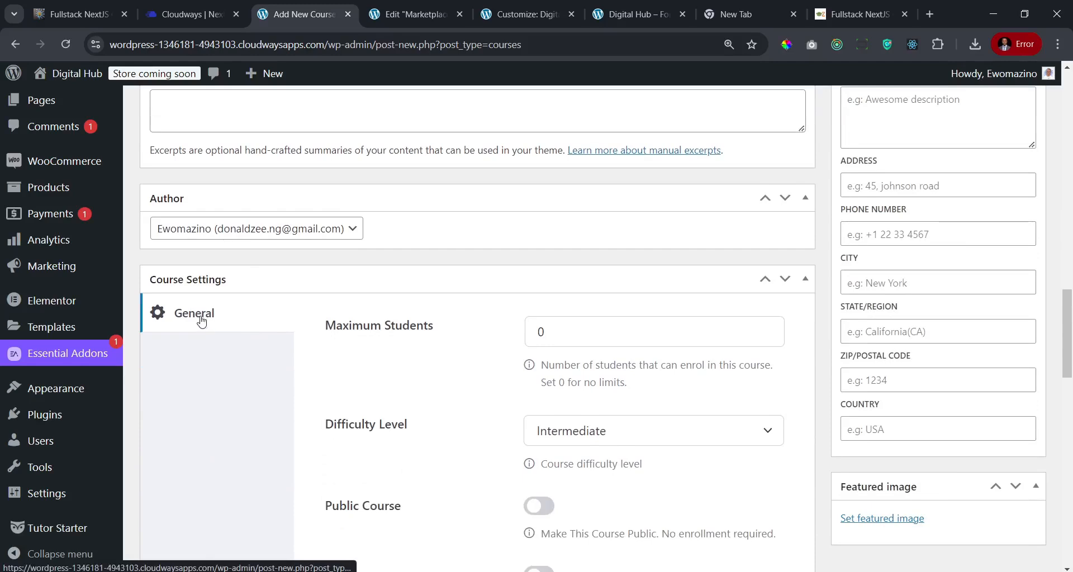
scroll(480, 311, down, 2)
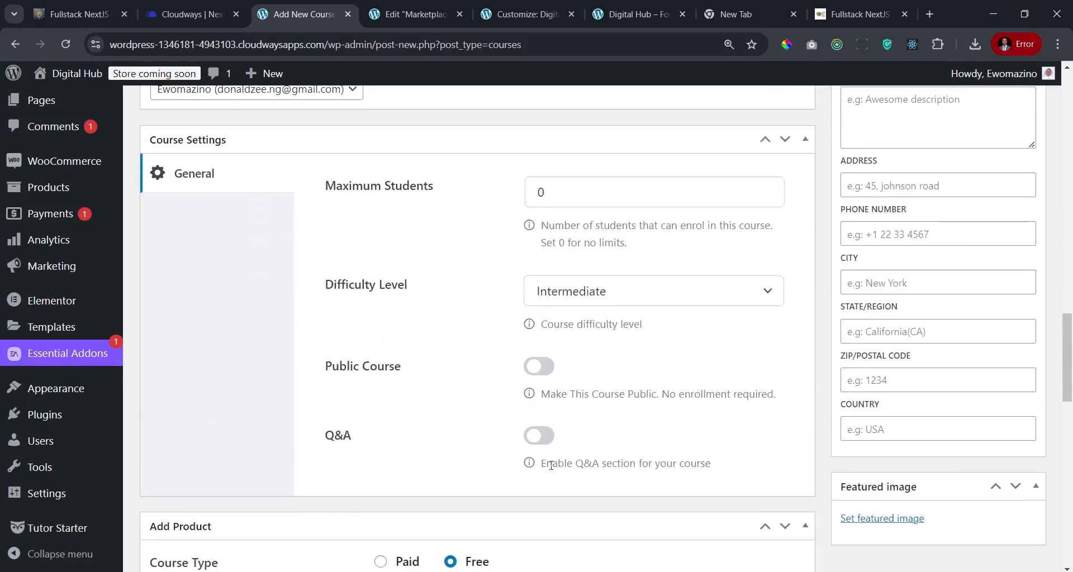
click(542, 441)
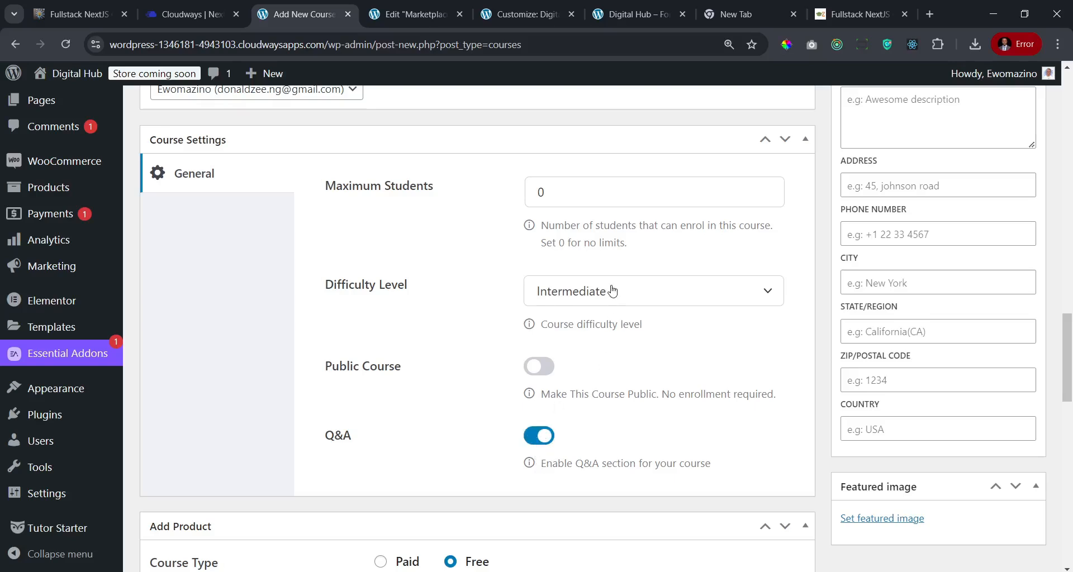
Make the course Paid and link it to the Fullstack NextJS Course (SupaBlog AI) product
scroll(483, 341, down, 1)
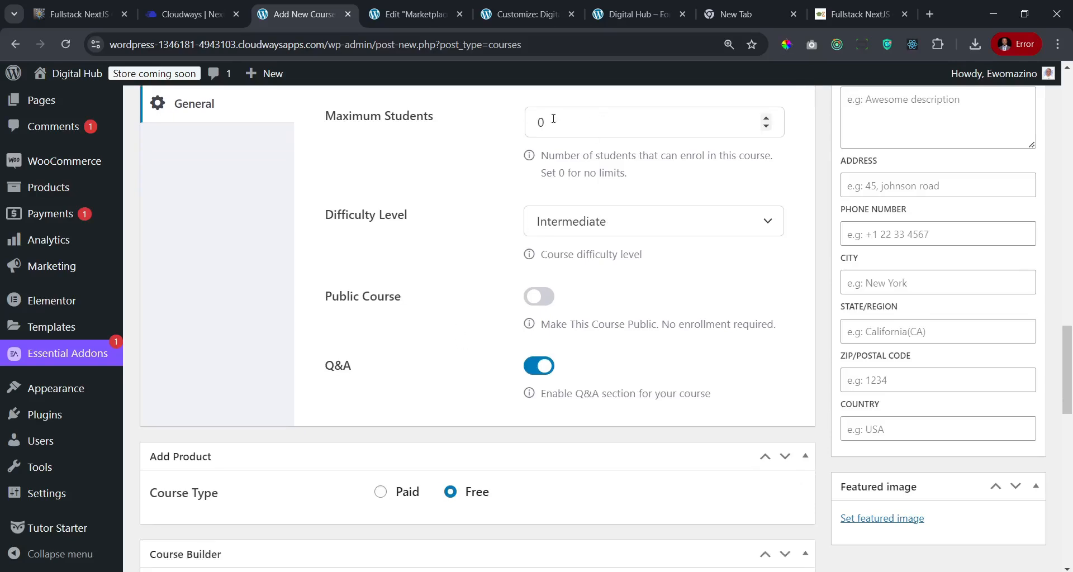
scroll(450, 340, down, 2)
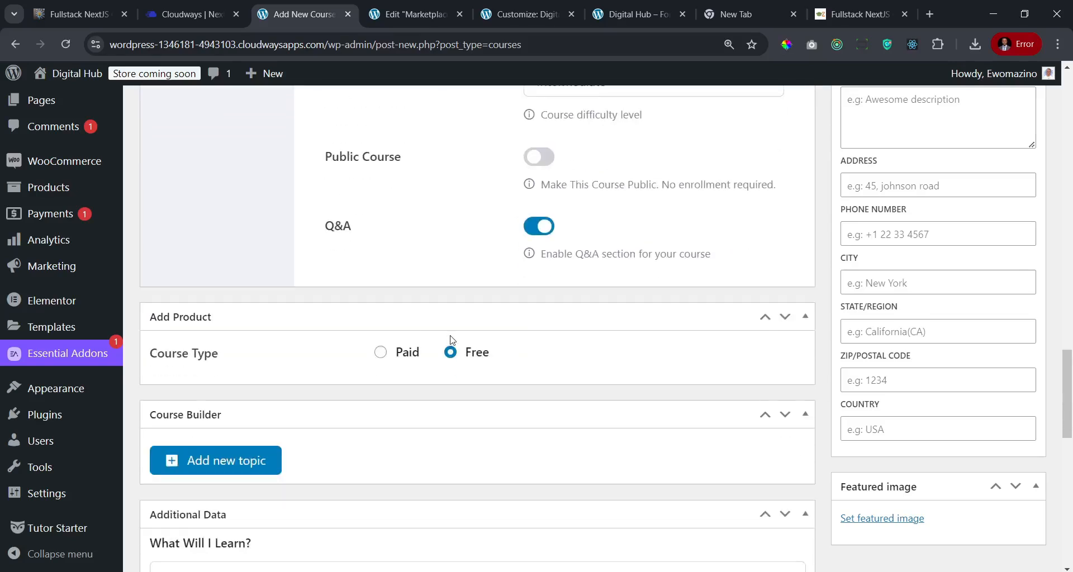
click(380, 354)
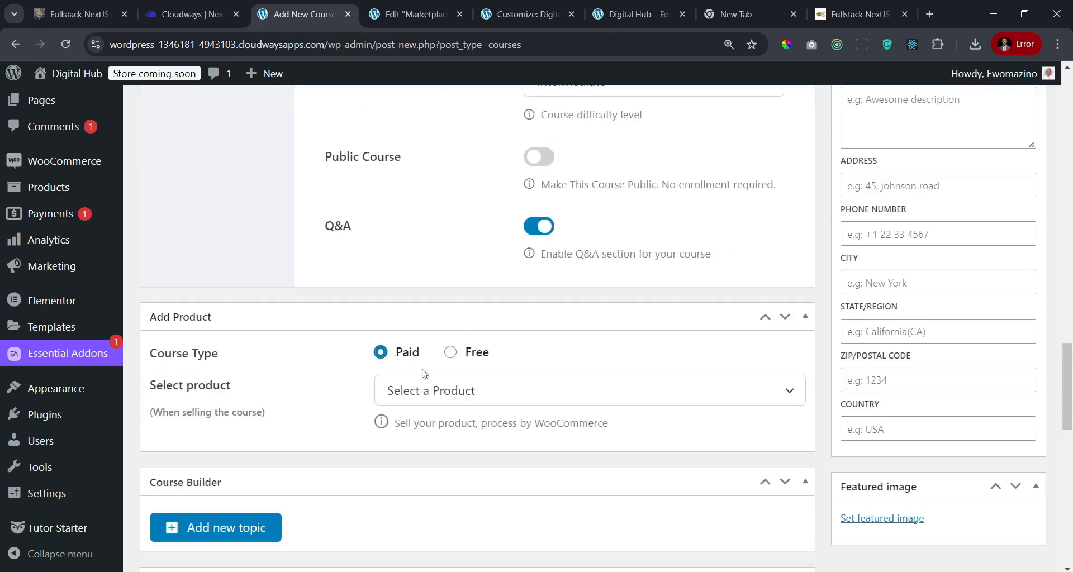
click(473, 395)
scroll(500, 363, down, 2)
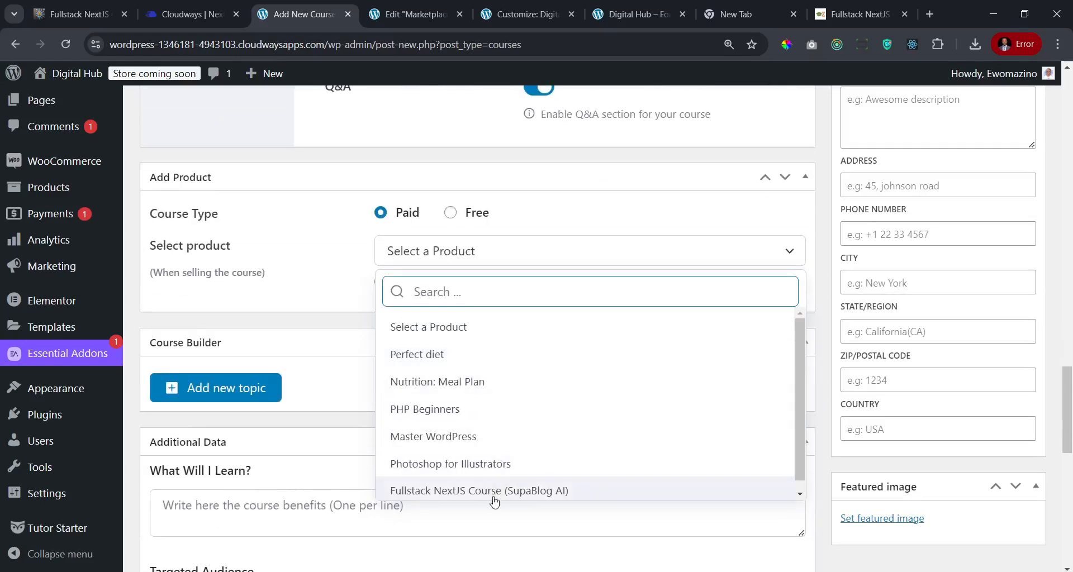
click(474, 491)
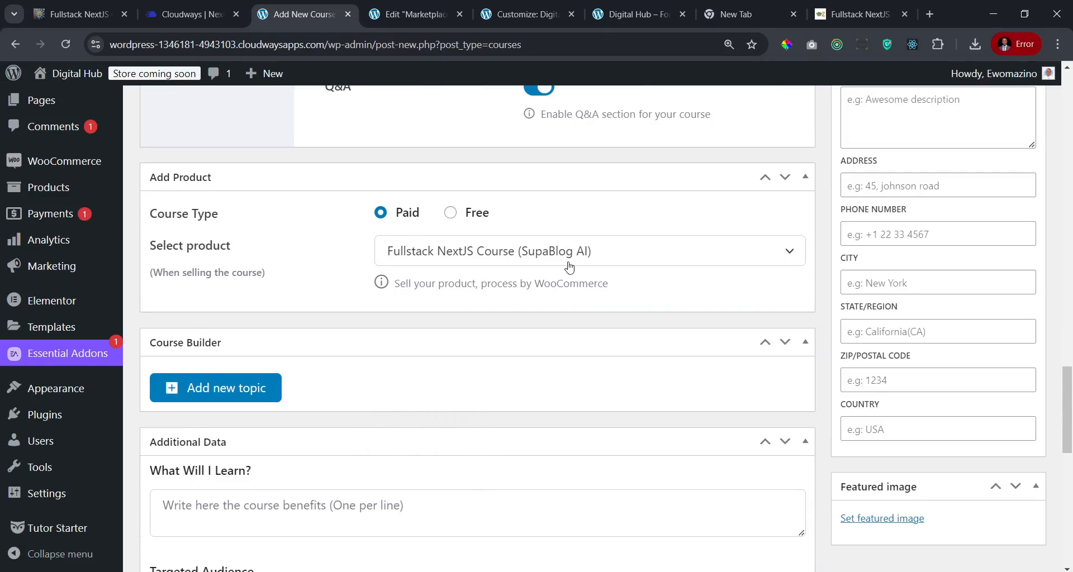
scroll(558, 274, down, 1)
scroll(558, 273, down, 1)
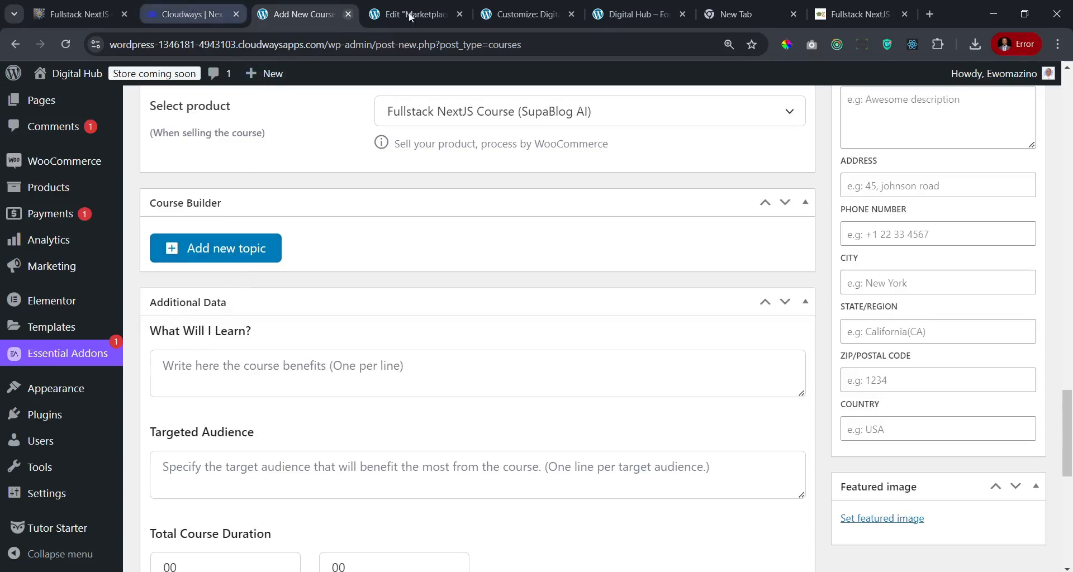
Add 'All the key features of NextJS' from the live course as the first What Will I Learn item
click(65, 10)
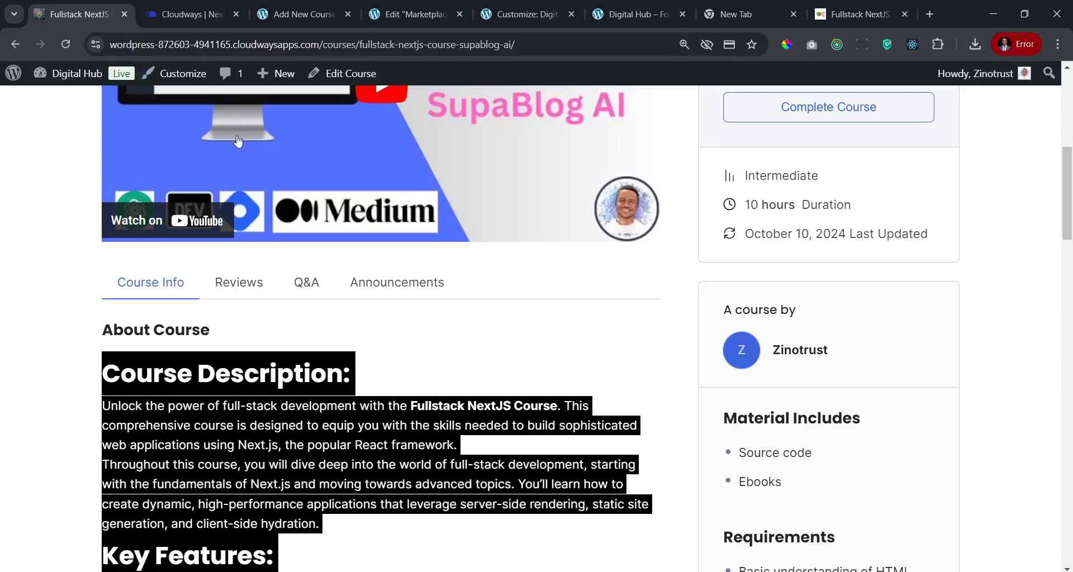
click(607, 364)
scroll(641, 350, down, 2)
scroll(641, 350, down, 5)
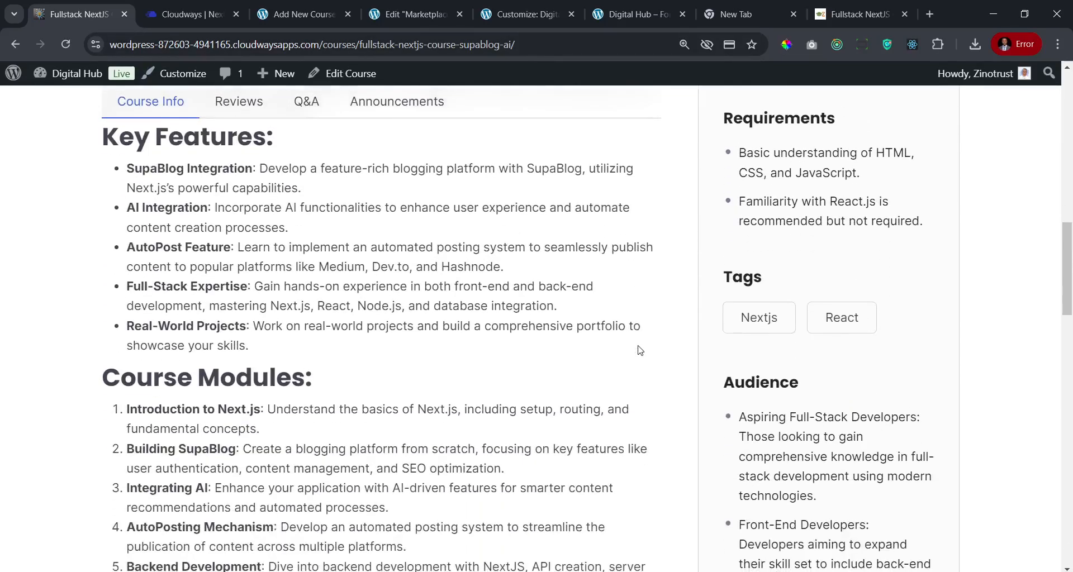
scroll(641, 350, down, 10)
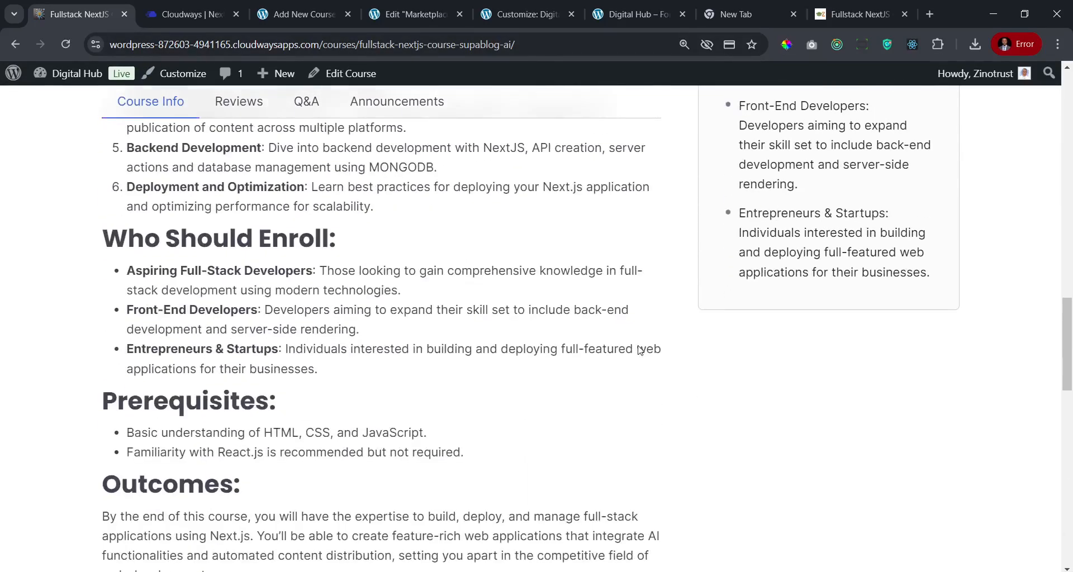
scroll(639, 346, down, 6)
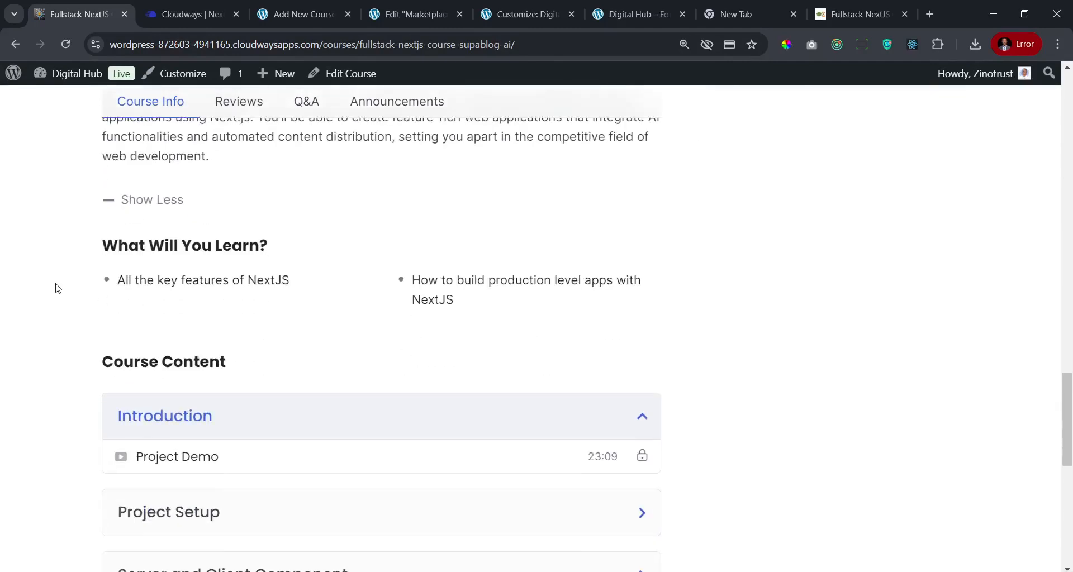
drag(290, 281, 120, 277)
key(ctrl+c)
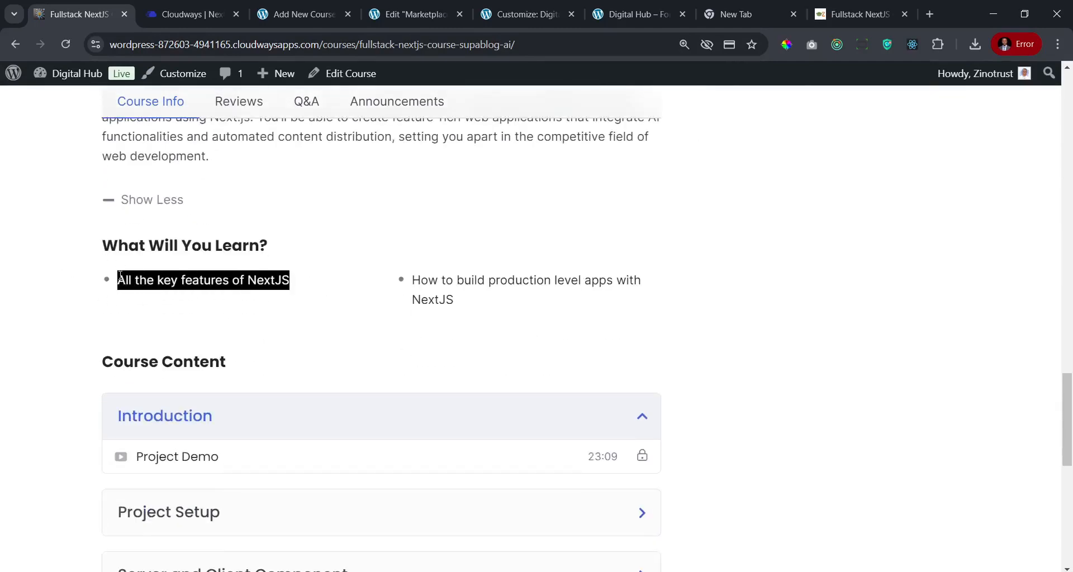
click(311, 14)
click(279, 374)
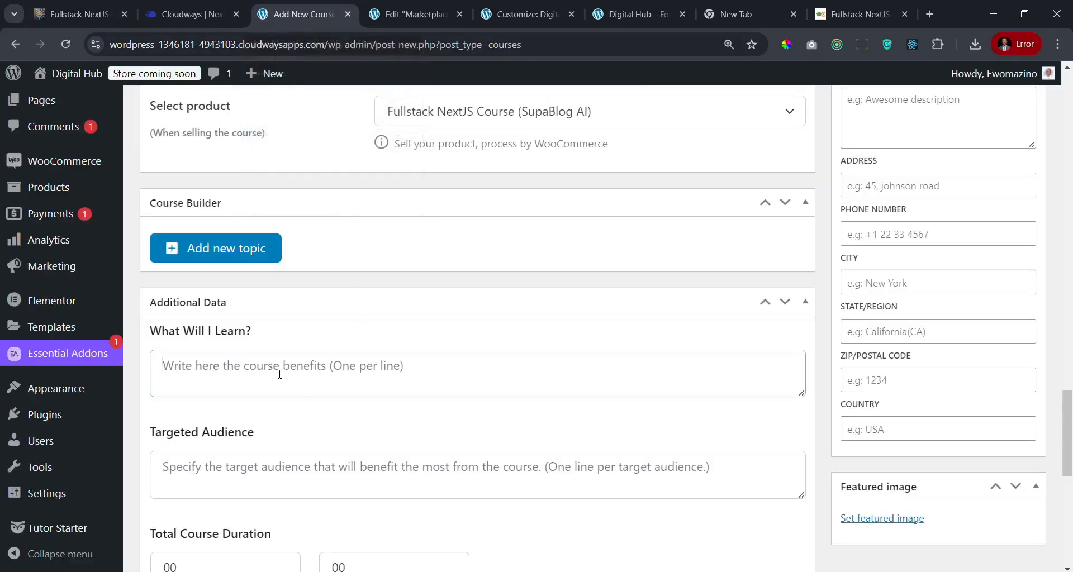
text(vv)
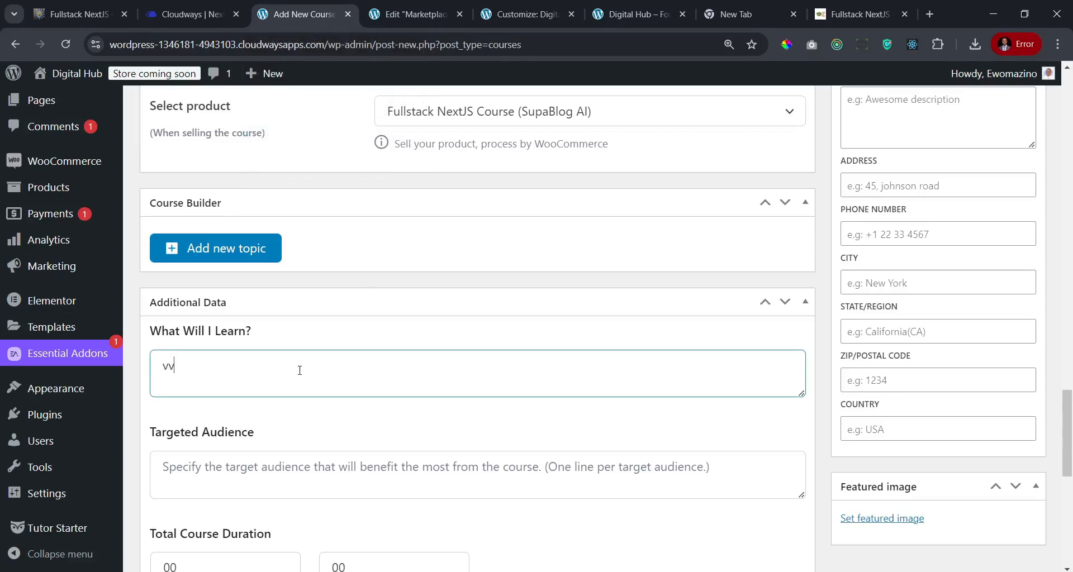
key(BackSpace)
key(BackSpace)
key(ctrl+v)
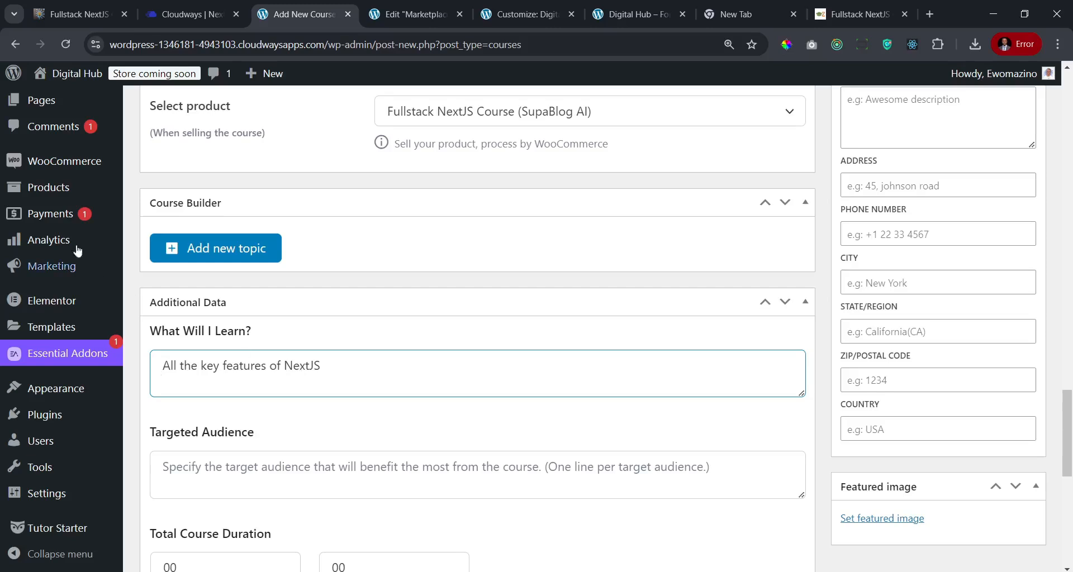
Add 'How to build production level apps with NextJS' as the second learning outcome
click(66, 6)
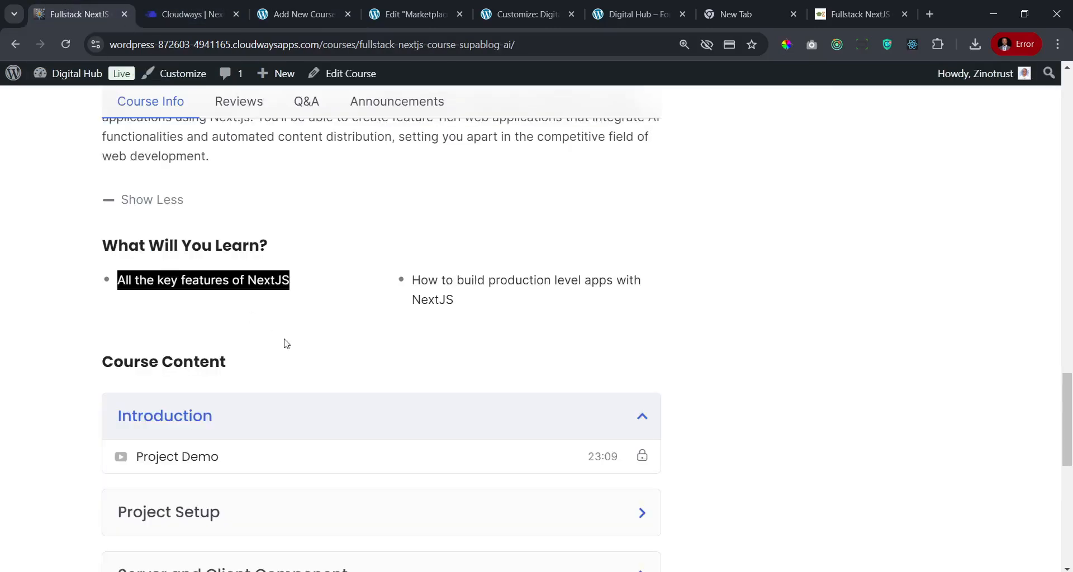
drag(456, 300, 398, 289)
key(ctrl+c)
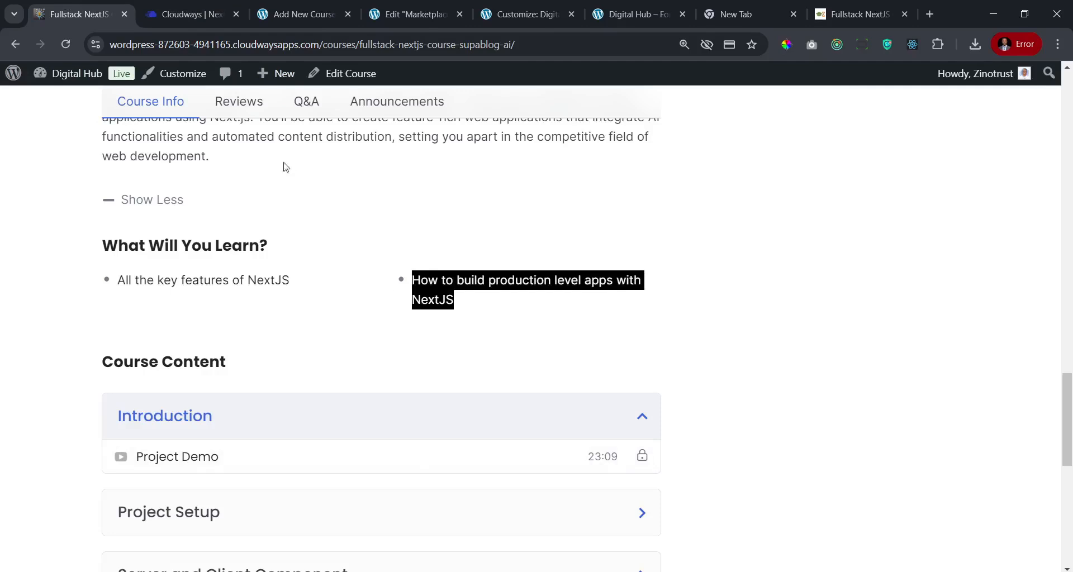
click(302, 14)
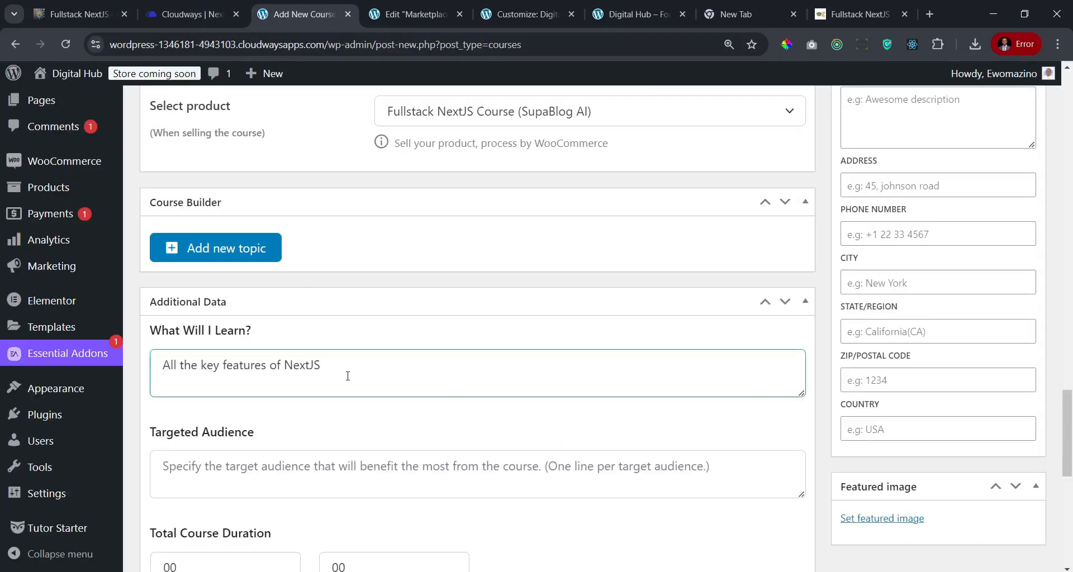
key(ctrl+v)
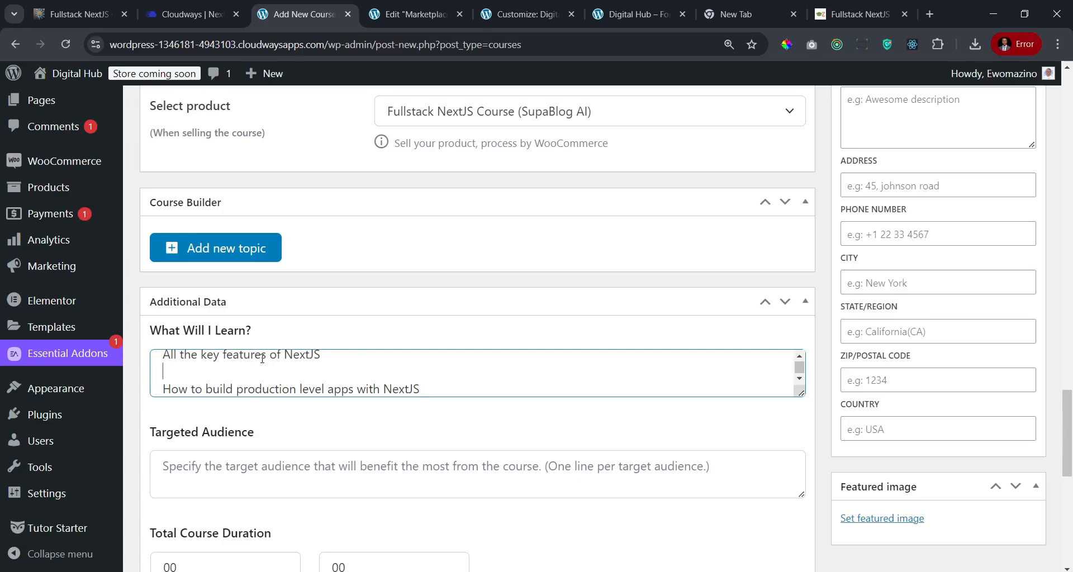
key(BackSpace)
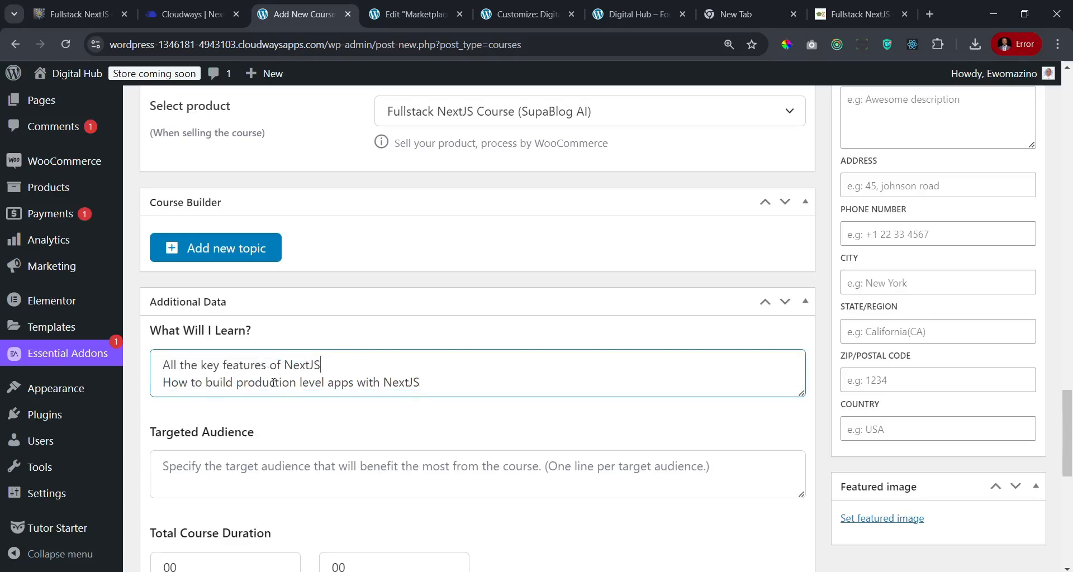
scroll(273, 383, down, 2)
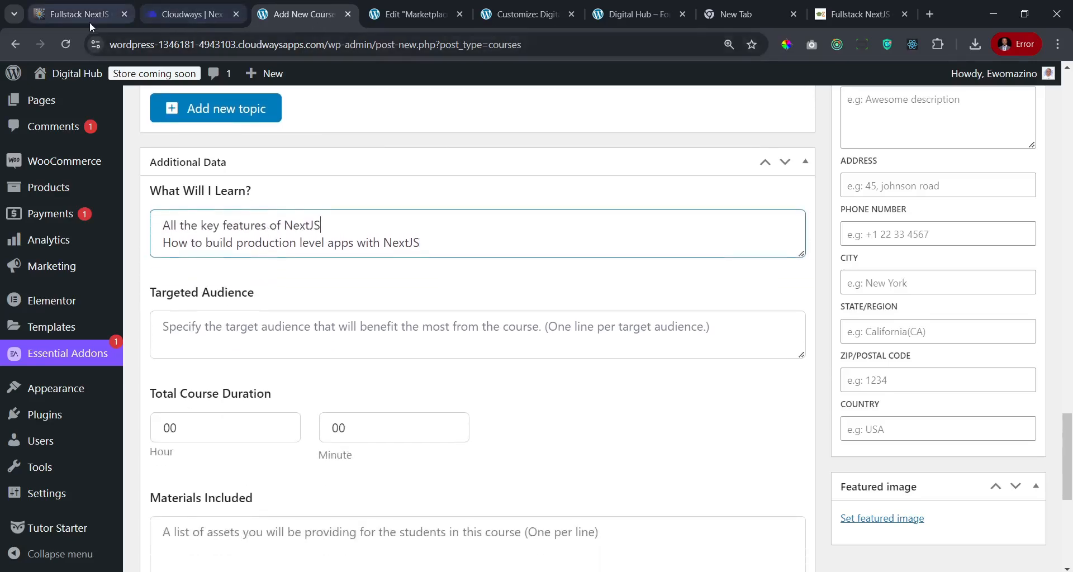
Copy the whole Audience list from the live course page
click(89, 22)
scroll(885, 341, down, 5)
scroll(872, 342, up, 7)
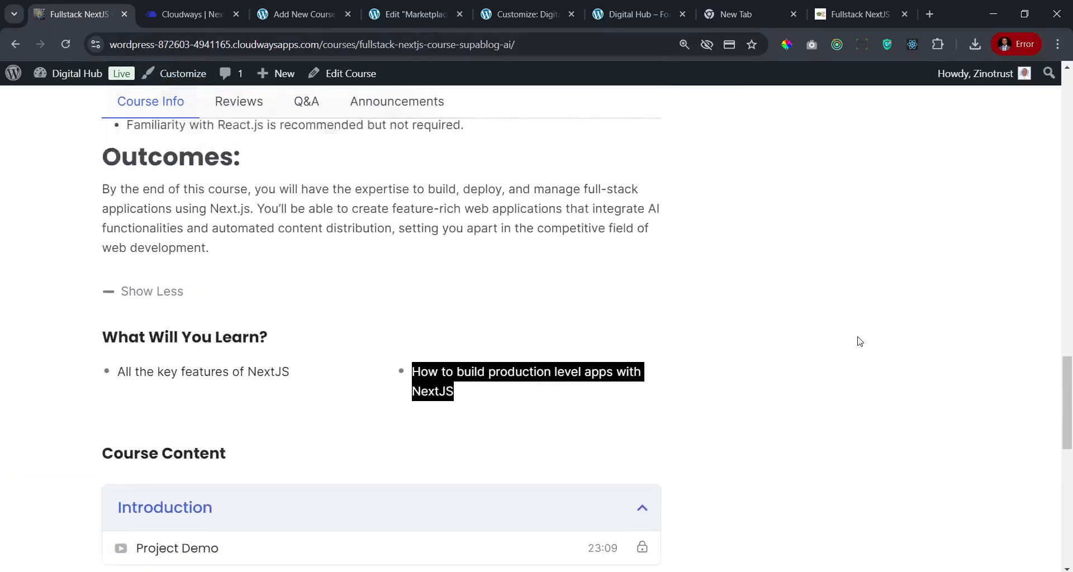
scroll(860, 342, up, 5)
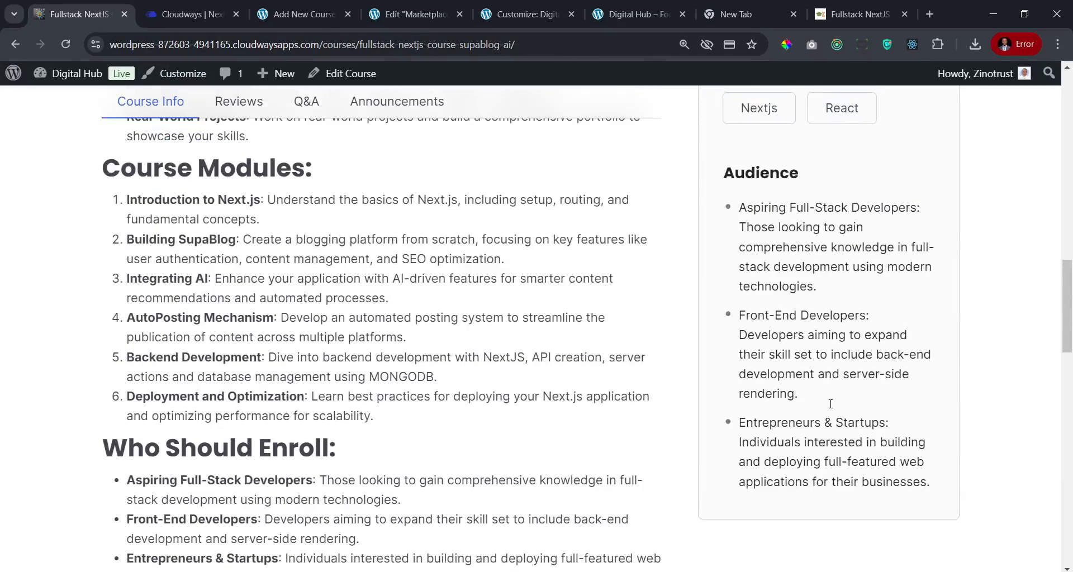
drag(931, 490, 729, 219)
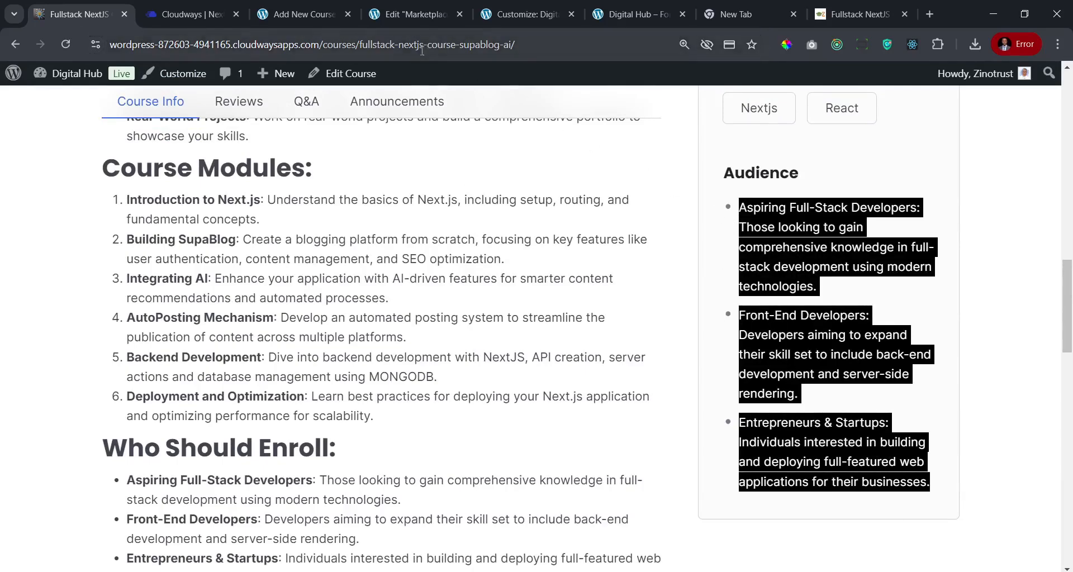
click(305, 14)
Paste the audience list into Targeted Audience and set Total Course Duration to 20 hours
click(286, 338)
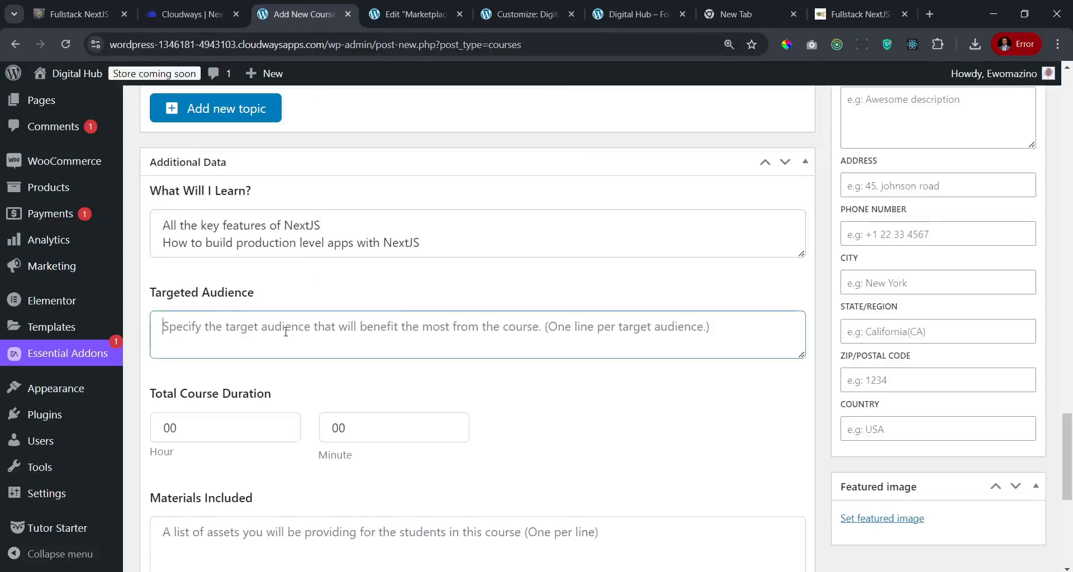
key(ctrl+v)
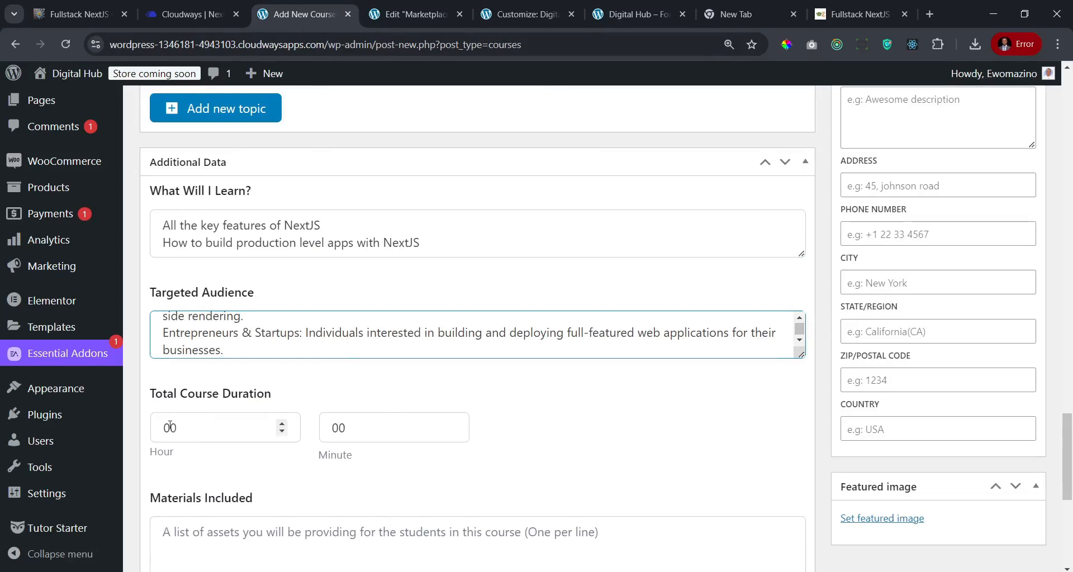
drag(170, 427, 142, 426)
text(2)
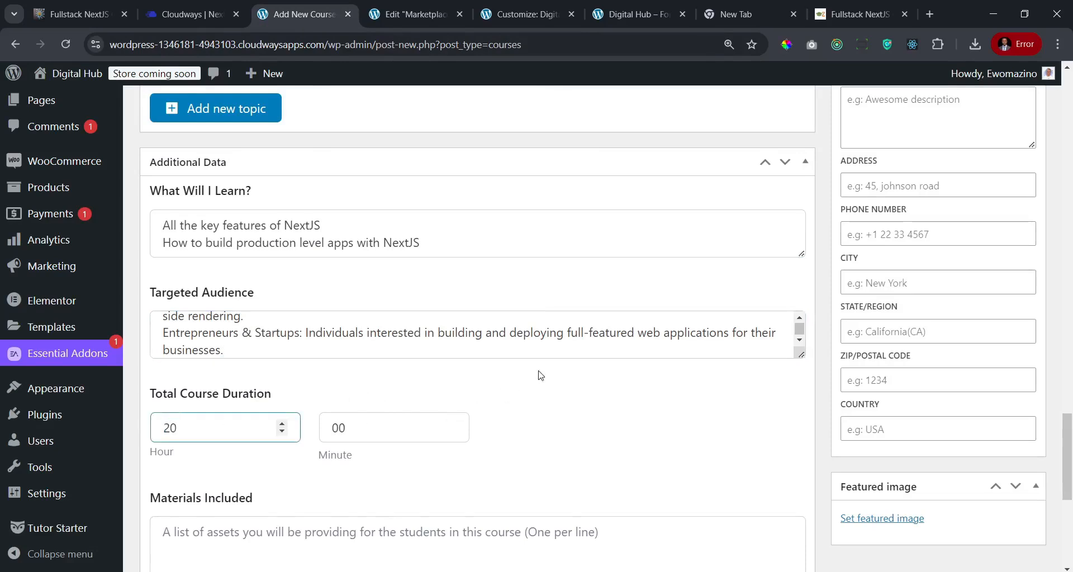
scroll(537, 372, down, 4)
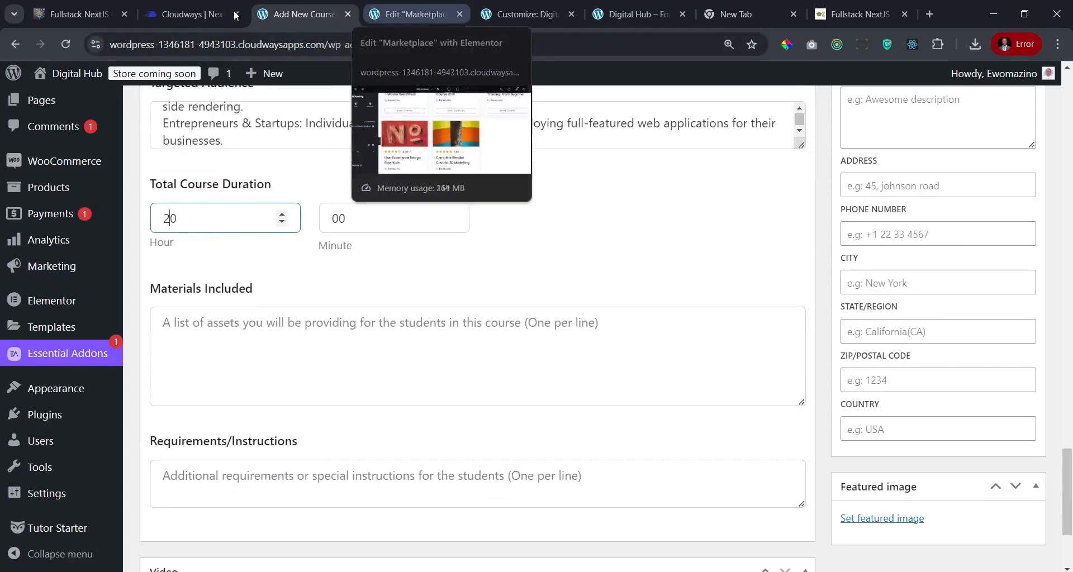
Copy the Source code and Ebooks material items from the live course page
click(81, 16)
scroll(911, 239, up, 10)
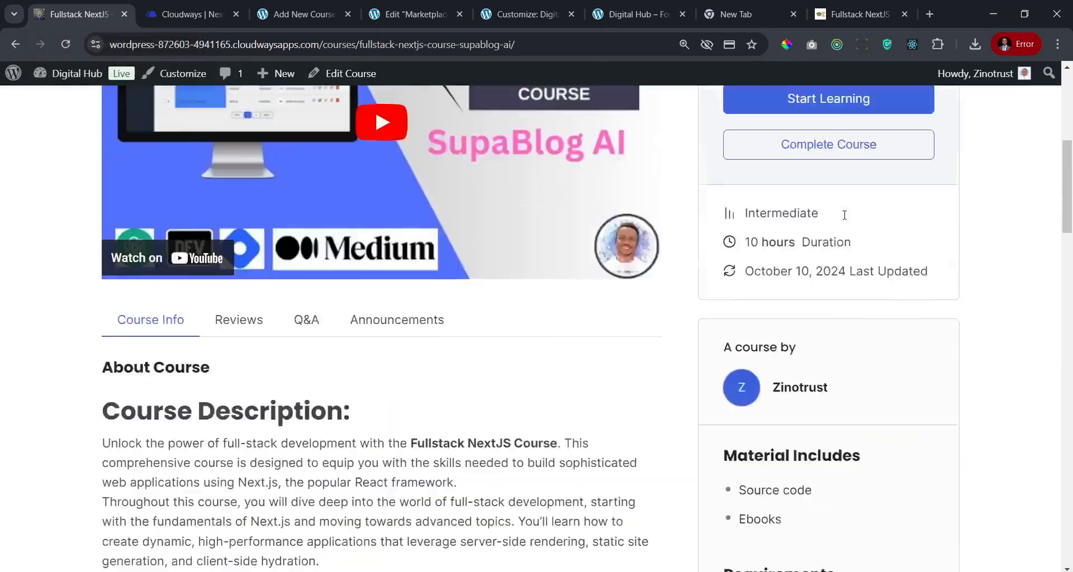
scroll(978, 240, up, 4)
scroll(980, 238, down, 6)
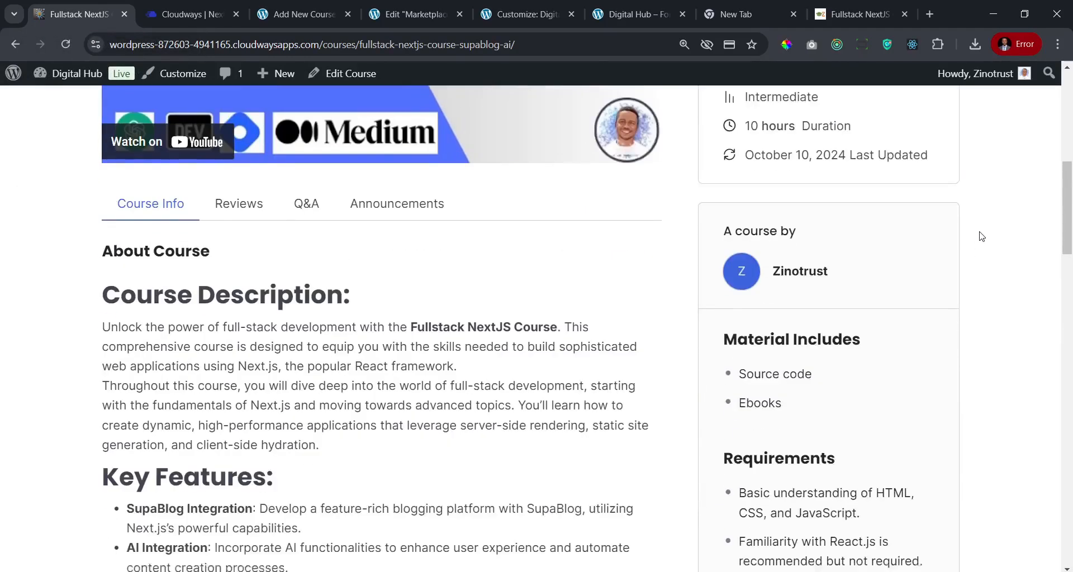
scroll(983, 236, down, 1)
drag(786, 351, 730, 317)
key(ctrl+c)
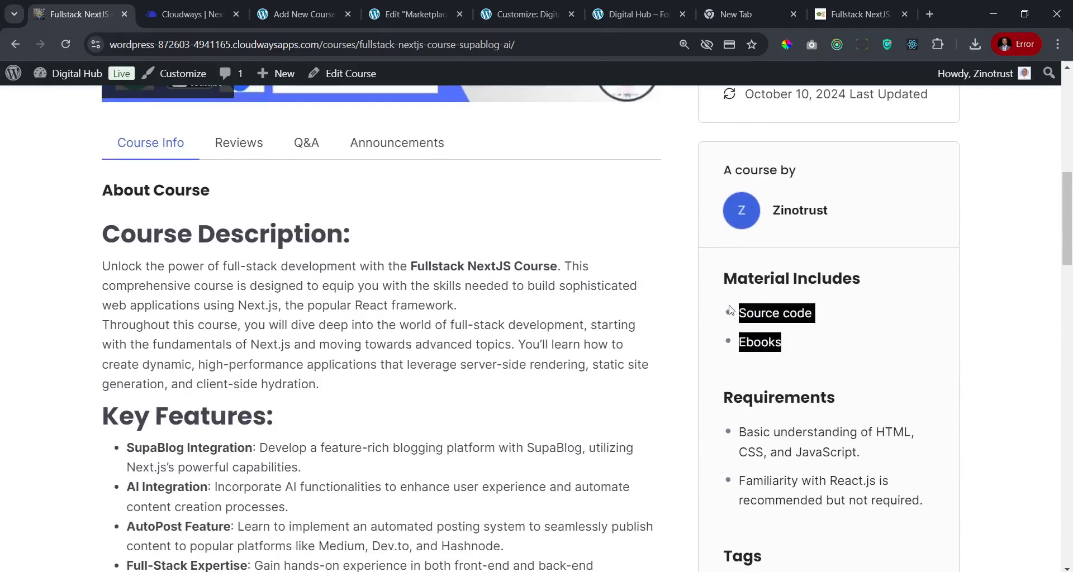
key(ctrl+3)
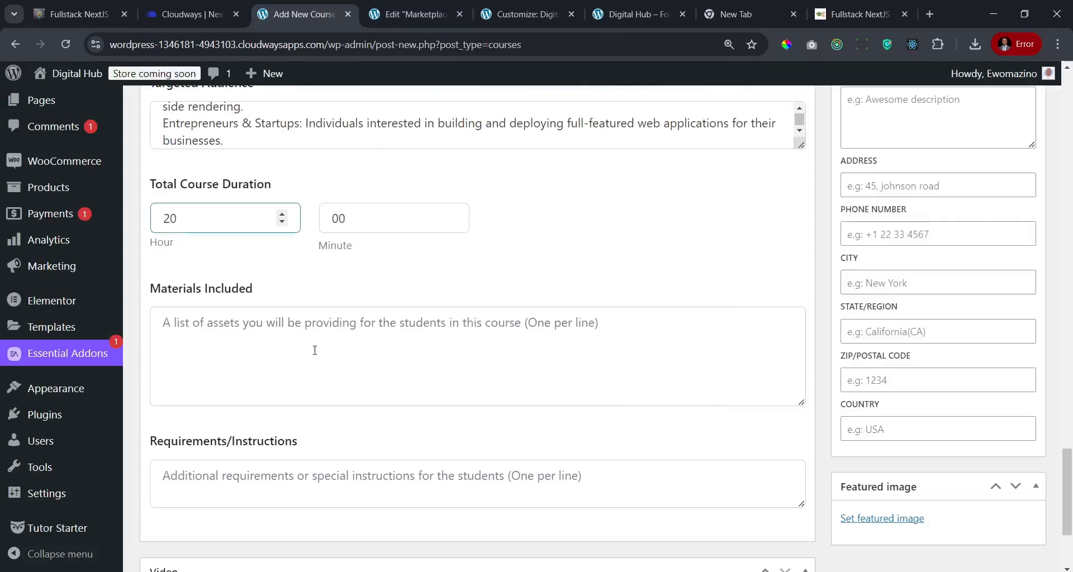
Paste Source code and Ebooks into Materials Included
click(317, 337)
key(ctrl+v)
scroll(365, 355, down, 1)
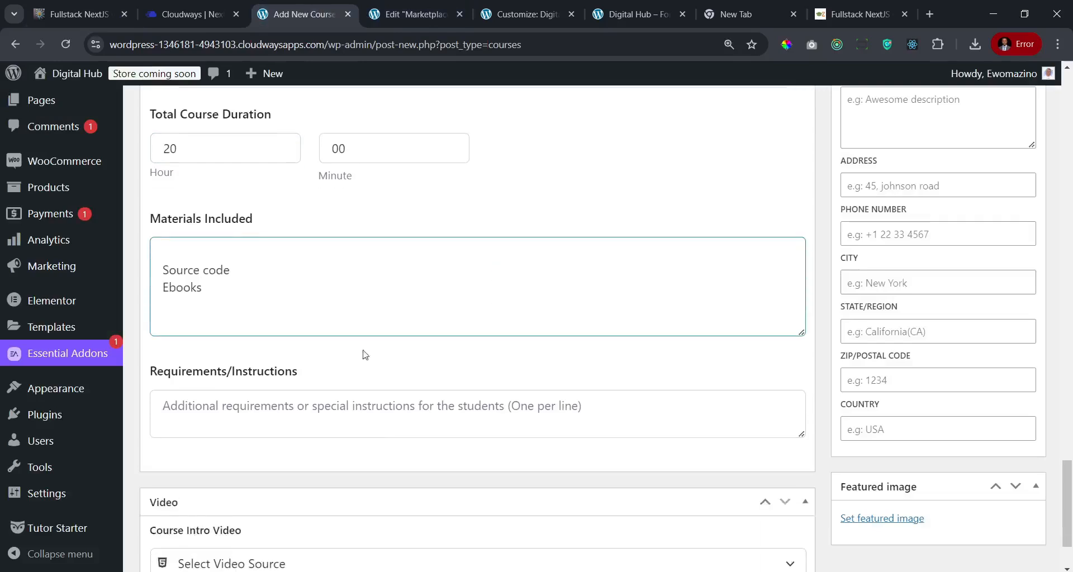
Copy the two Requirements lines into Requirements/Instructions and remove the blank line above Source code
click(40, 10)
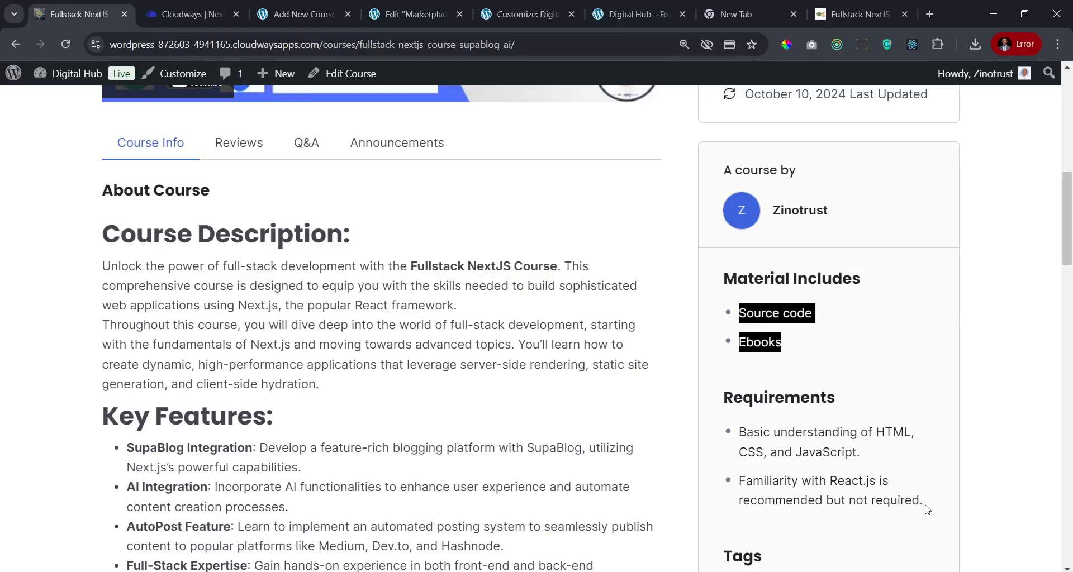
drag(927, 510, 739, 435)
key(ctrl+c)
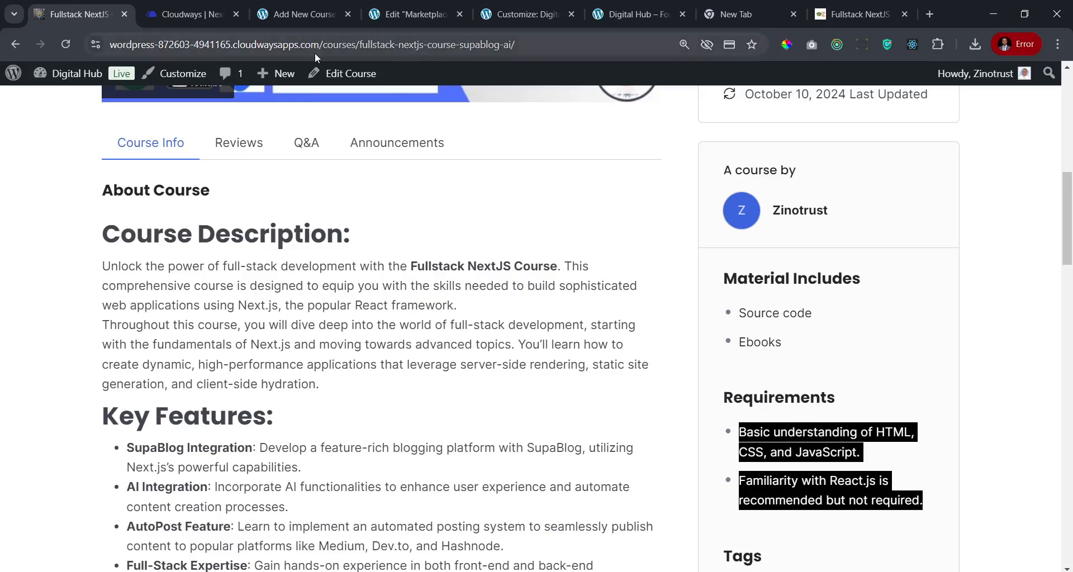
click(306, 11)
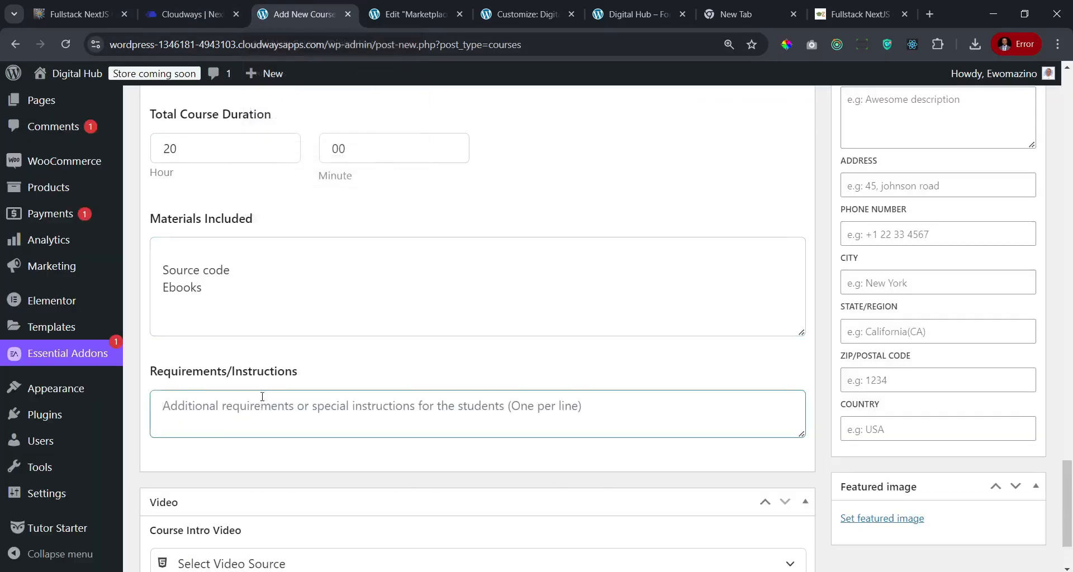
key(ctrl+v)
click(194, 254)
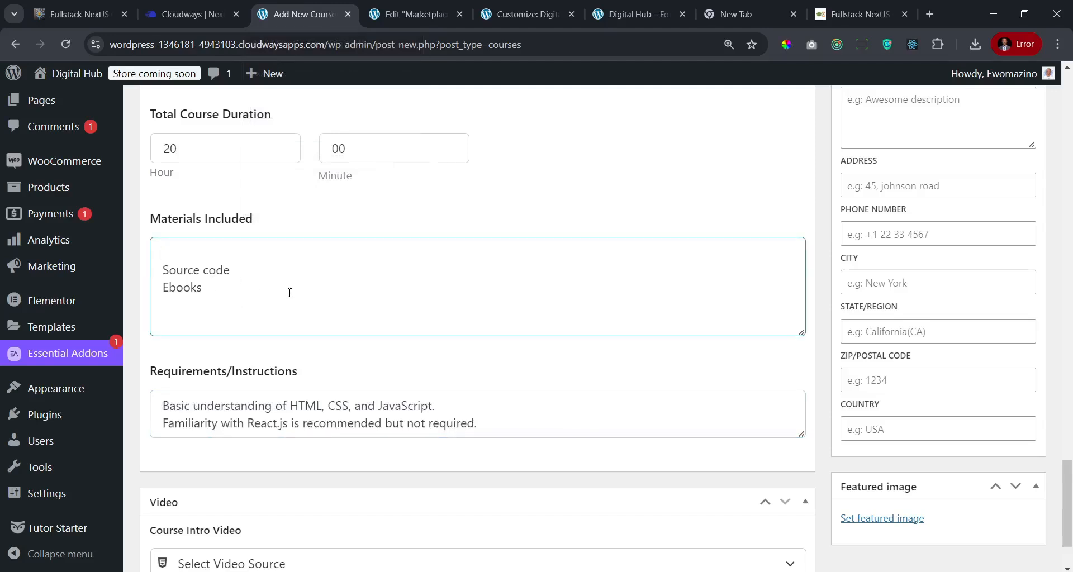
key(BackSpace)
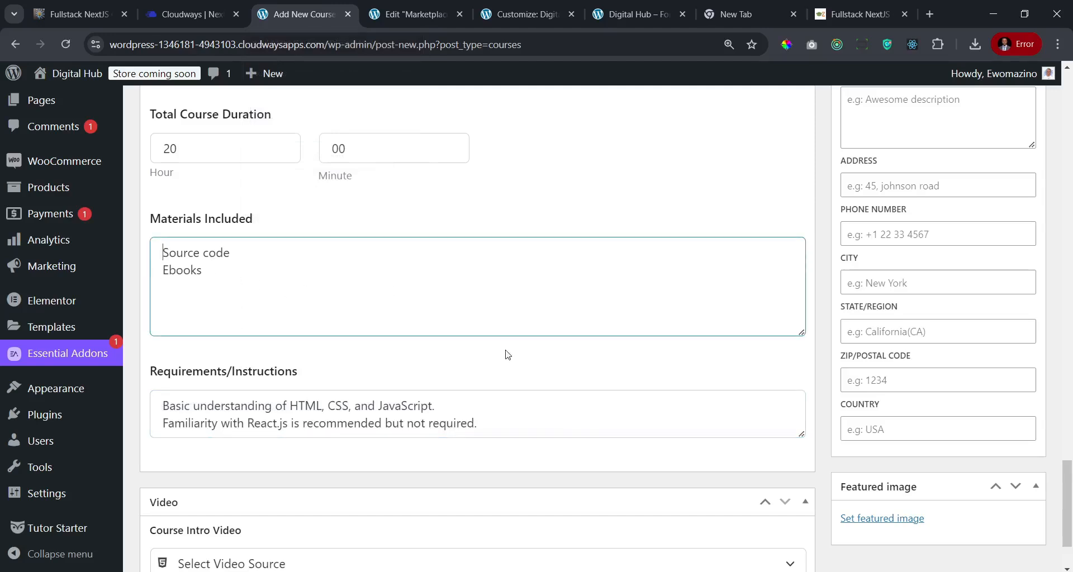
scroll(561, 298, down, 2)
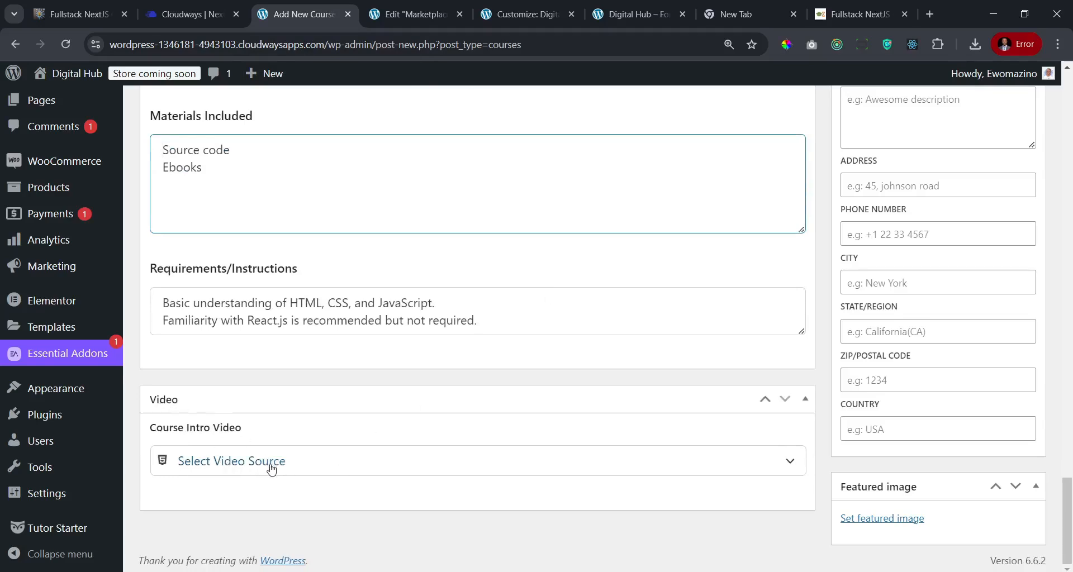
Copy the intro video's YouTube share link from the published course page
click(92, 12)
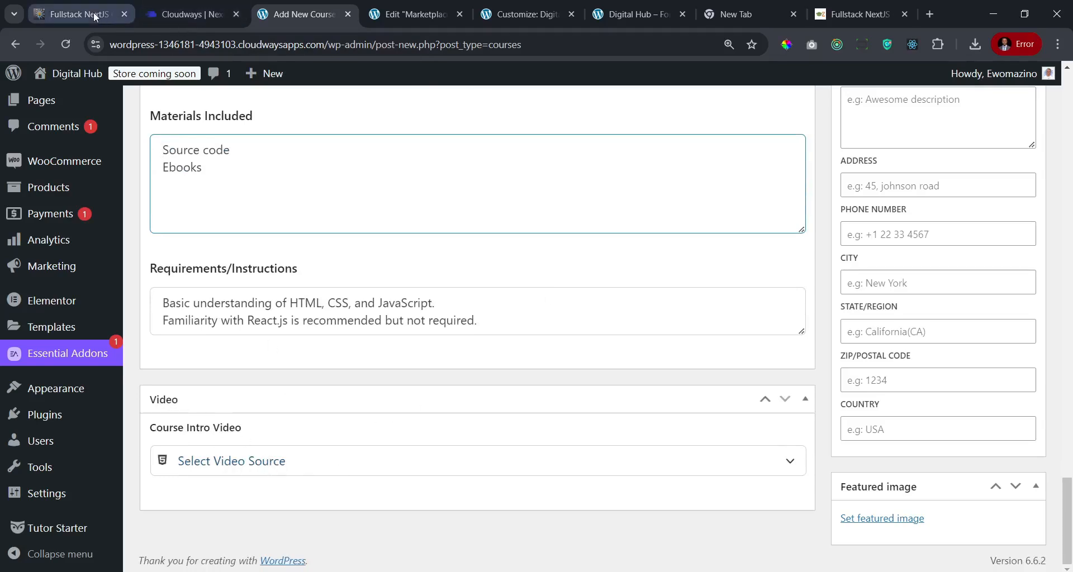
scroll(366, 331, down, 4)
scroll(371, 318, up, 11)
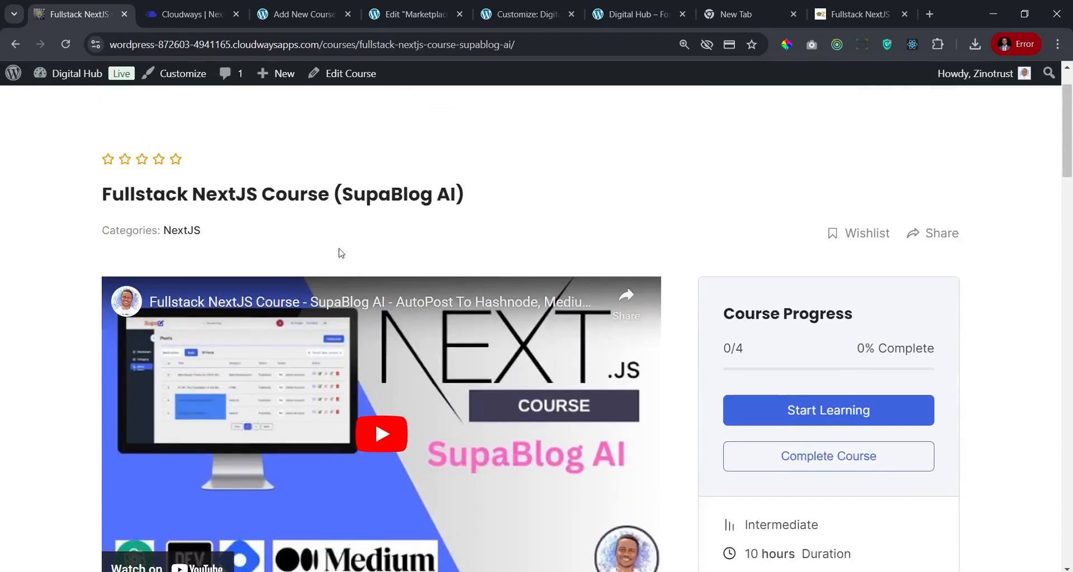
scroll(418, 294, down, 1)
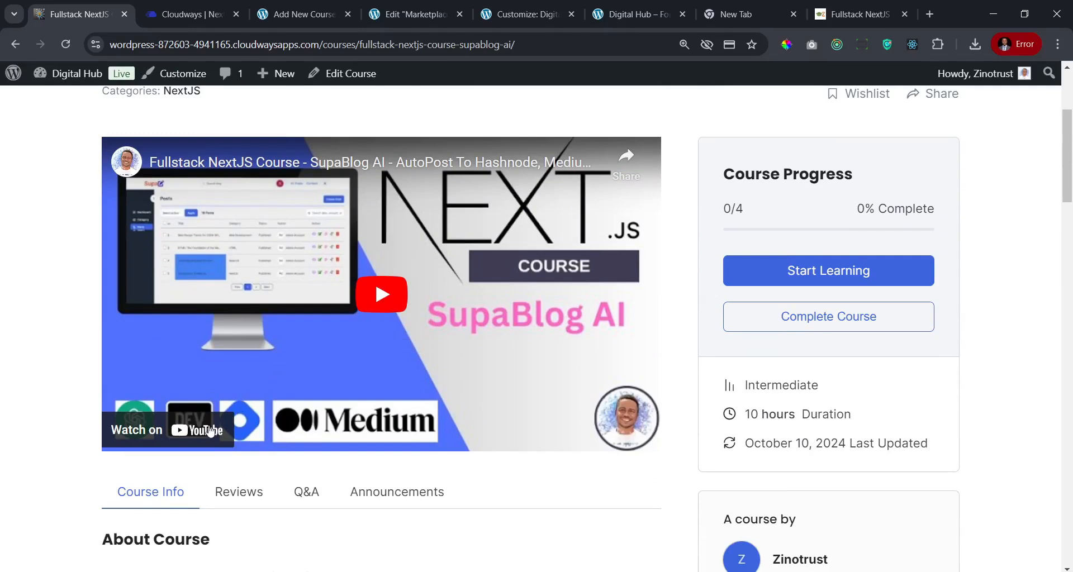
click(626, 157)
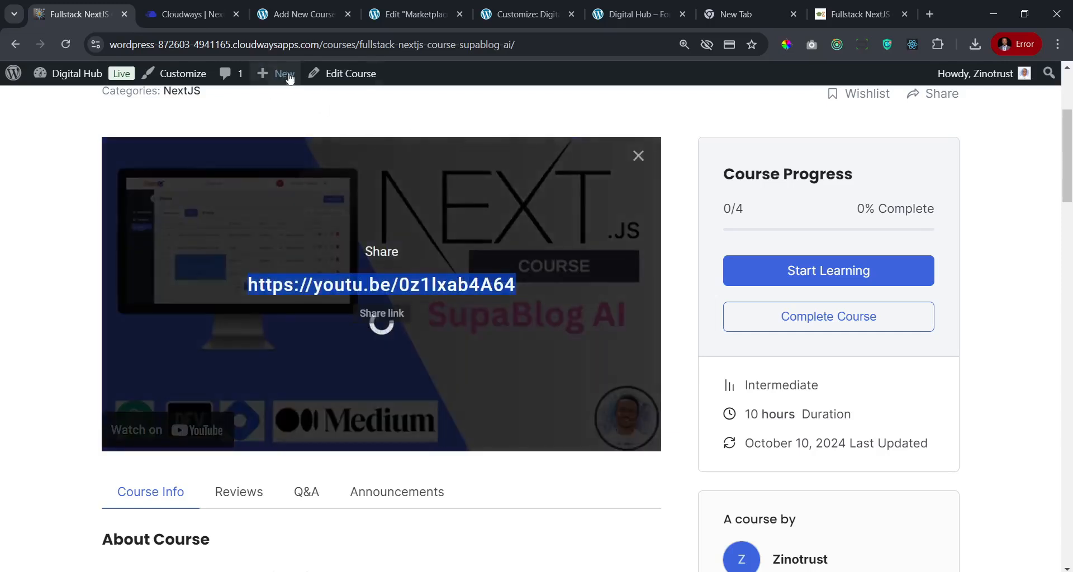
right_click(419, 285)
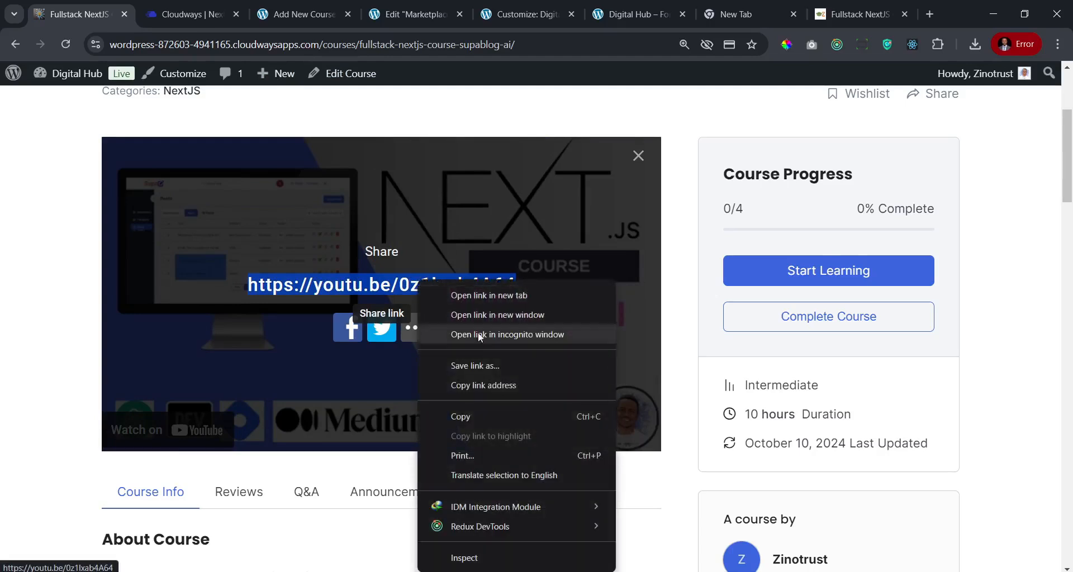
click(477, 385)
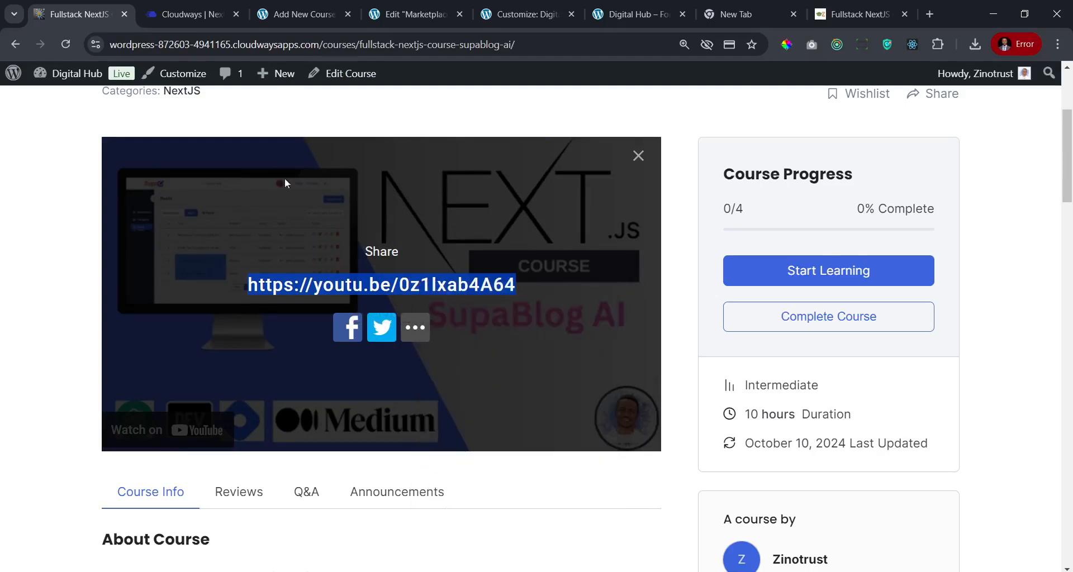
click(302, 14)
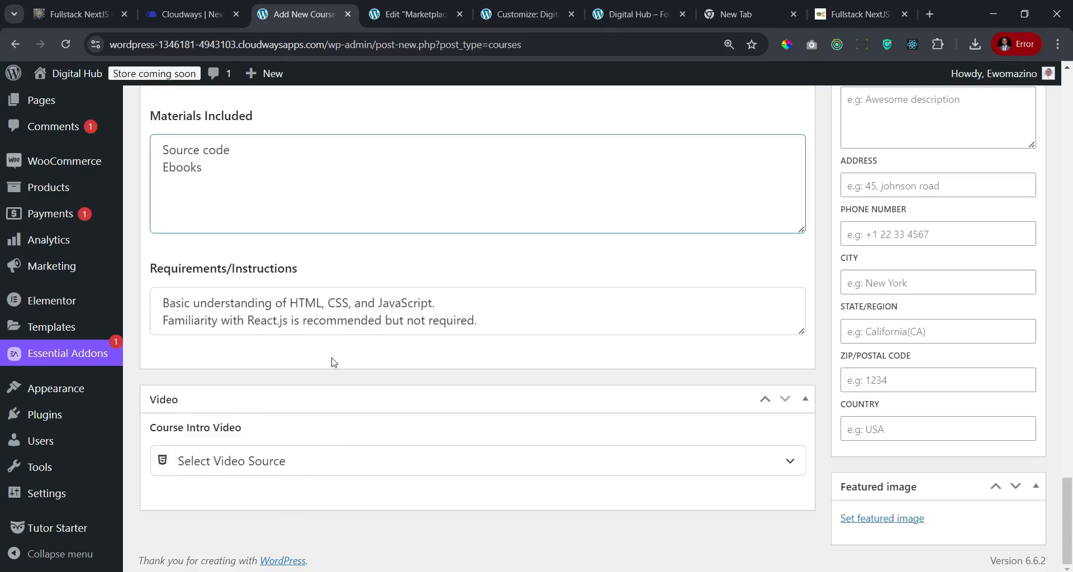
click(333, 461)
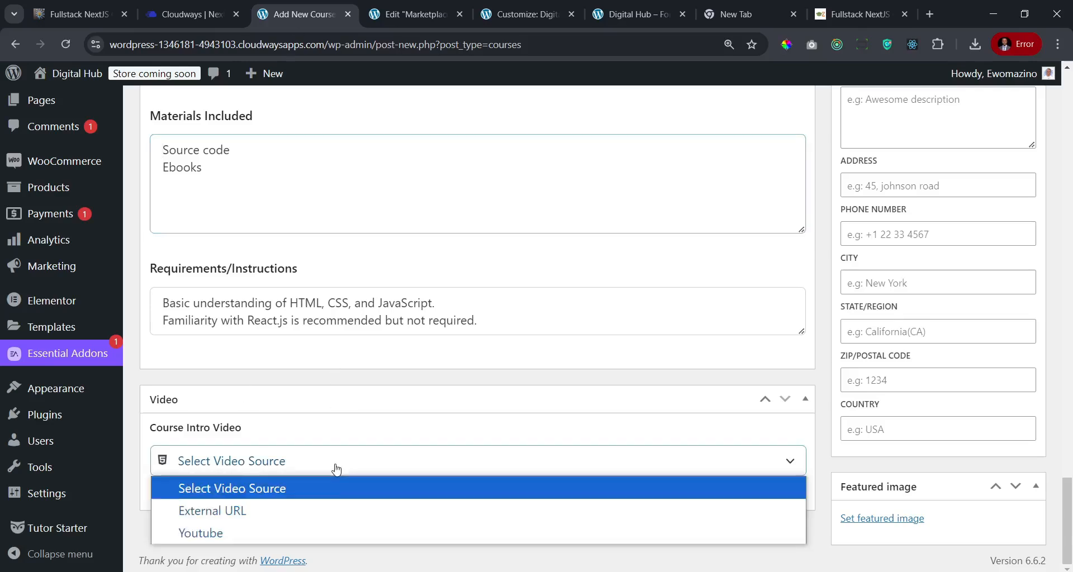
click(287, 533)
click(297, 526)
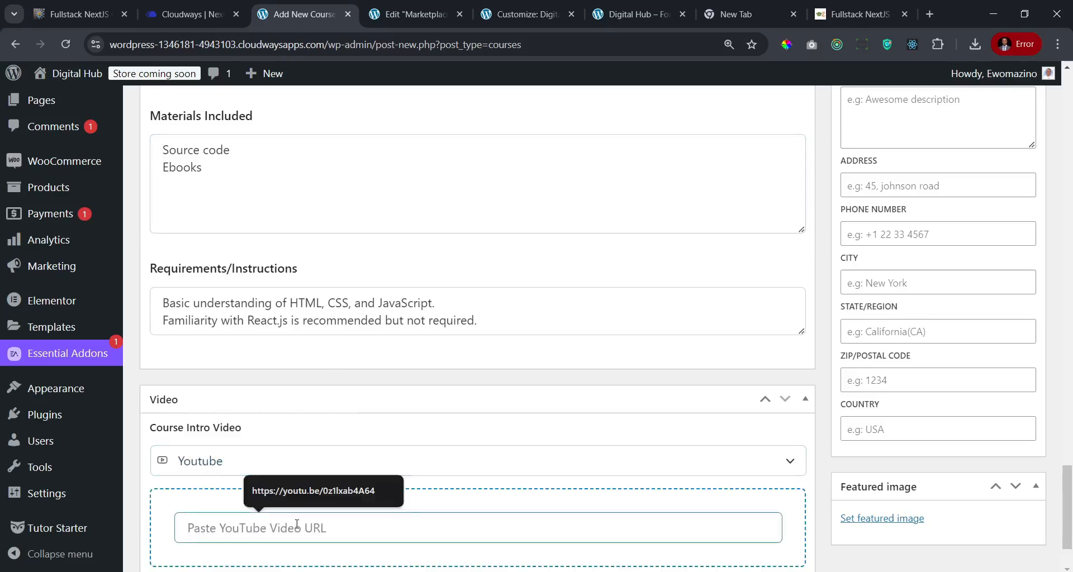
key(ctrl+v)
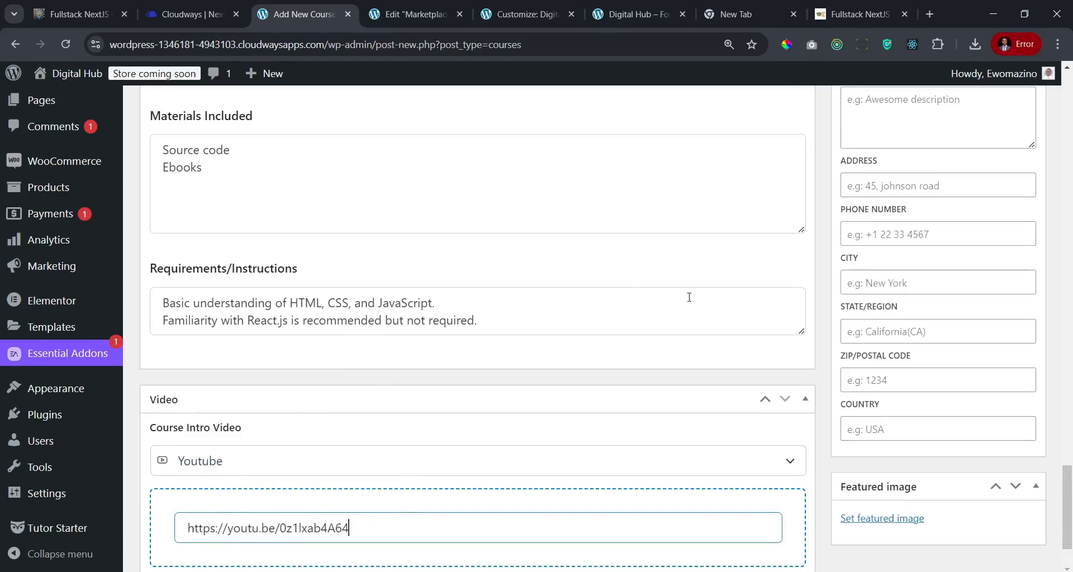
scroll(841, 215, up, 2)
scroll(840, 219, down, 4)
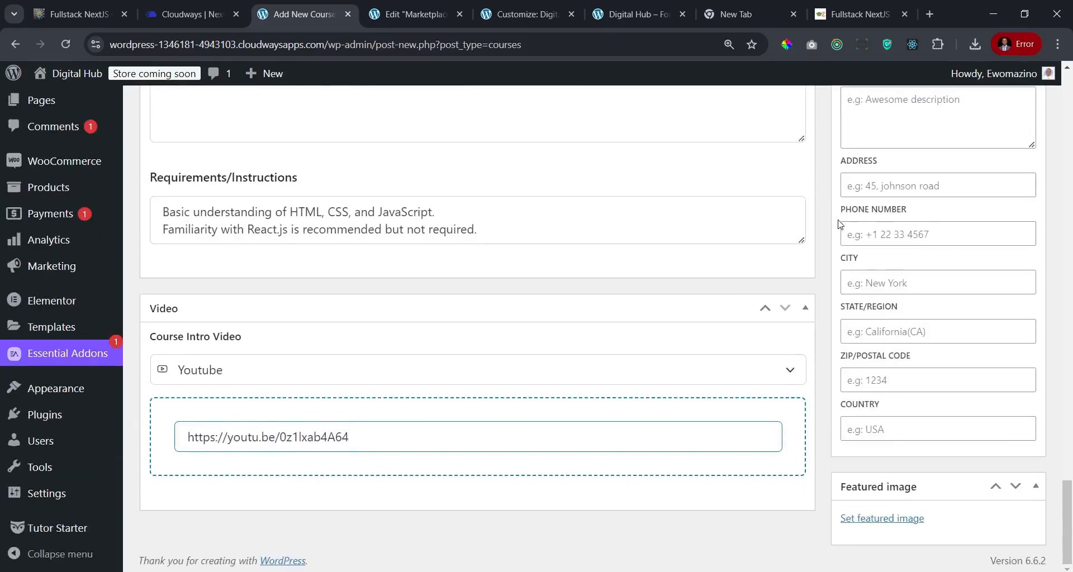
Set the NextJS course thumbnail as the course's featured image
click(895, 521)
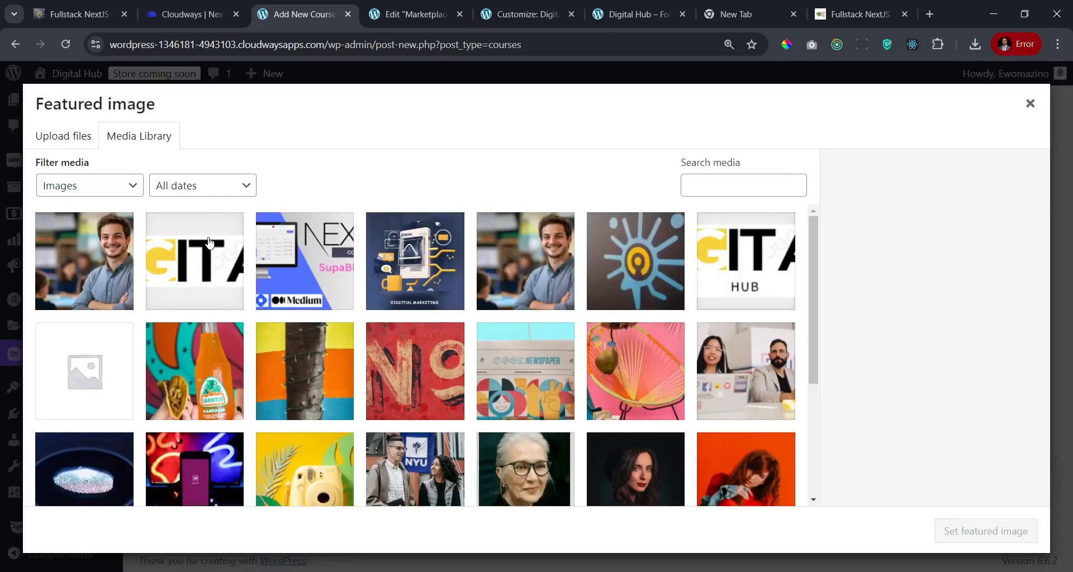
click(294, 252)
click(976, 534)
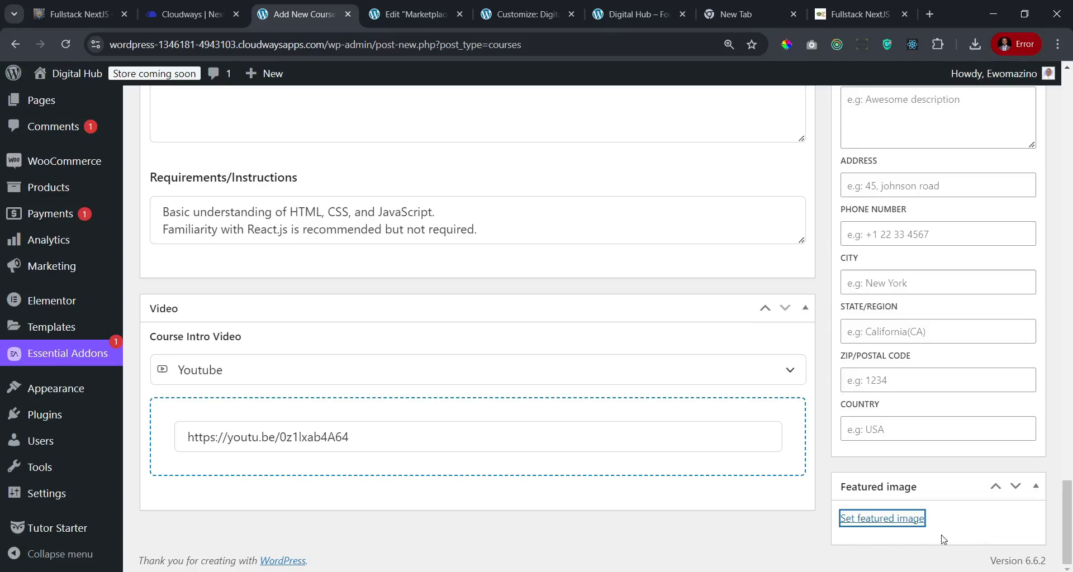
Create a new NextJS course category and tick it for the course
scroll(838, 364, up, 10)
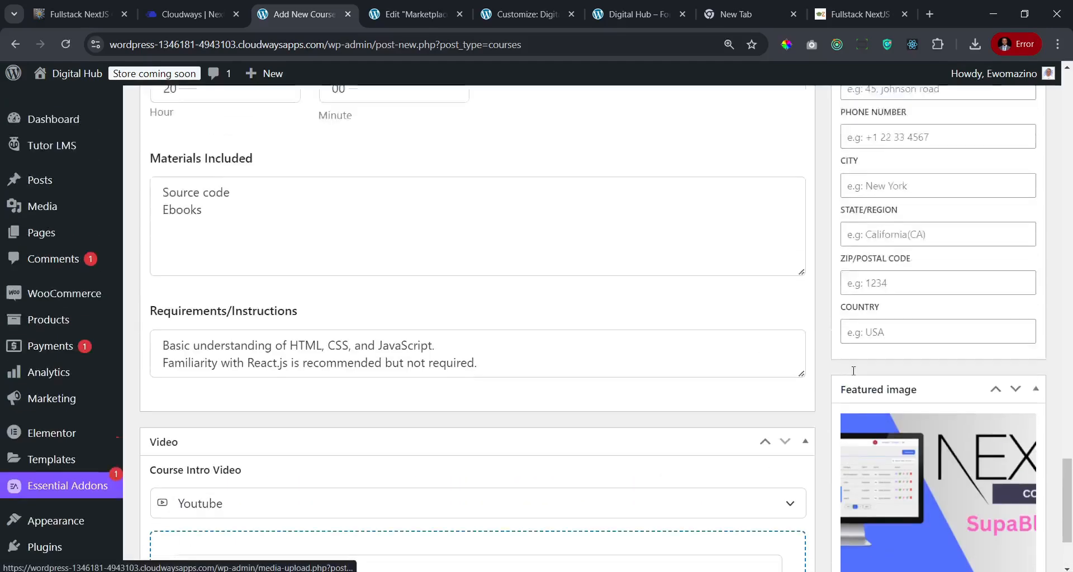
scroll(853, 377, up, 5)
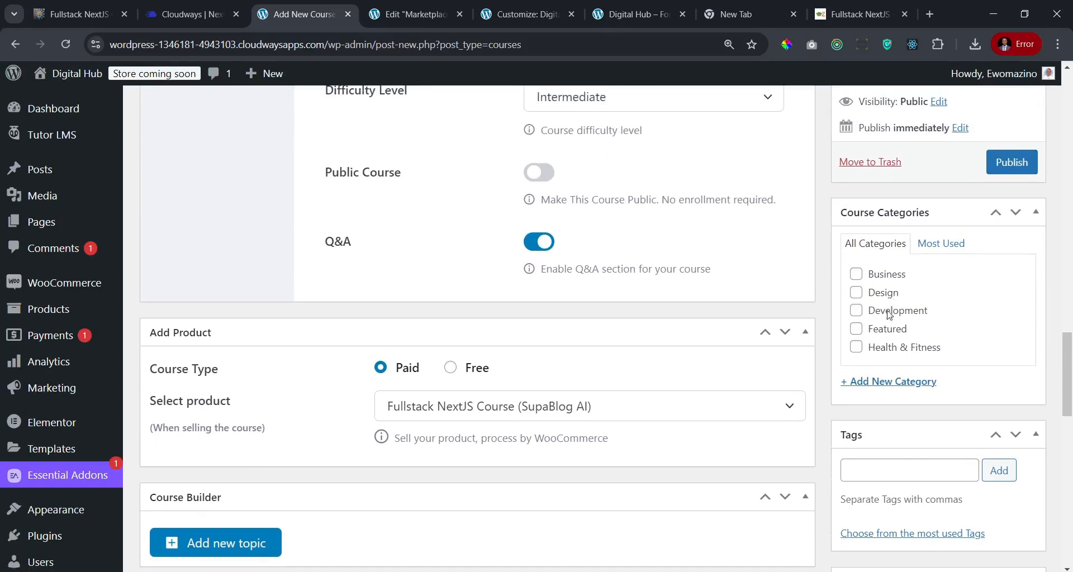
click(898, 385)
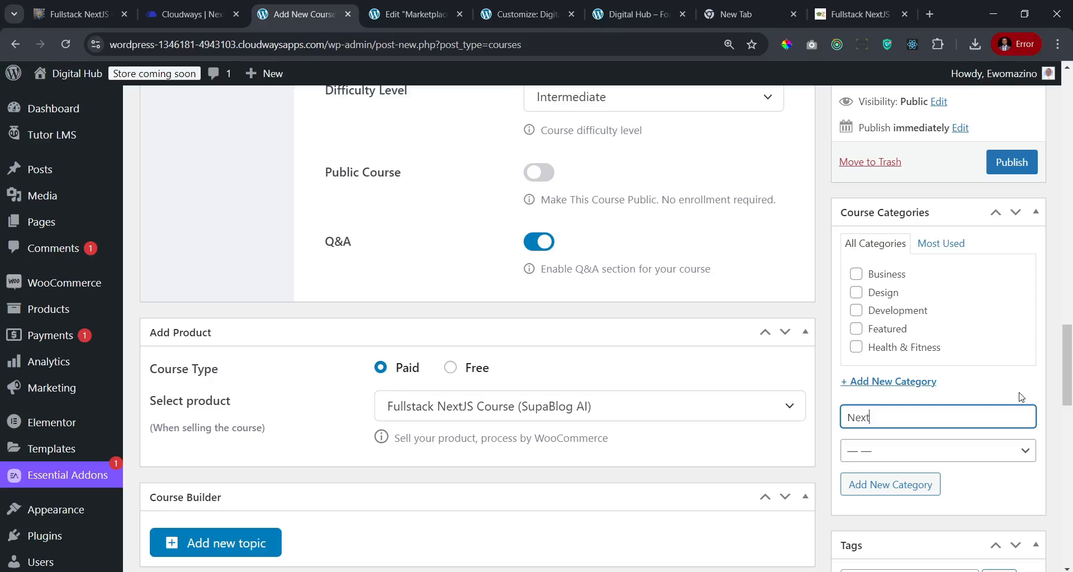
click(892, 485)
scroll(906, 475, down, 3)
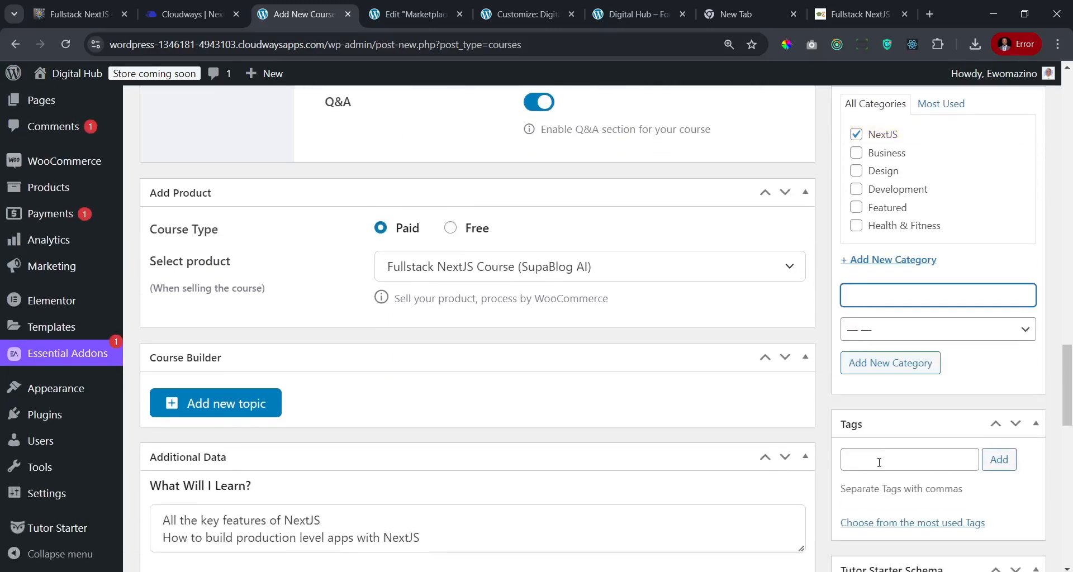
click(884, 460)
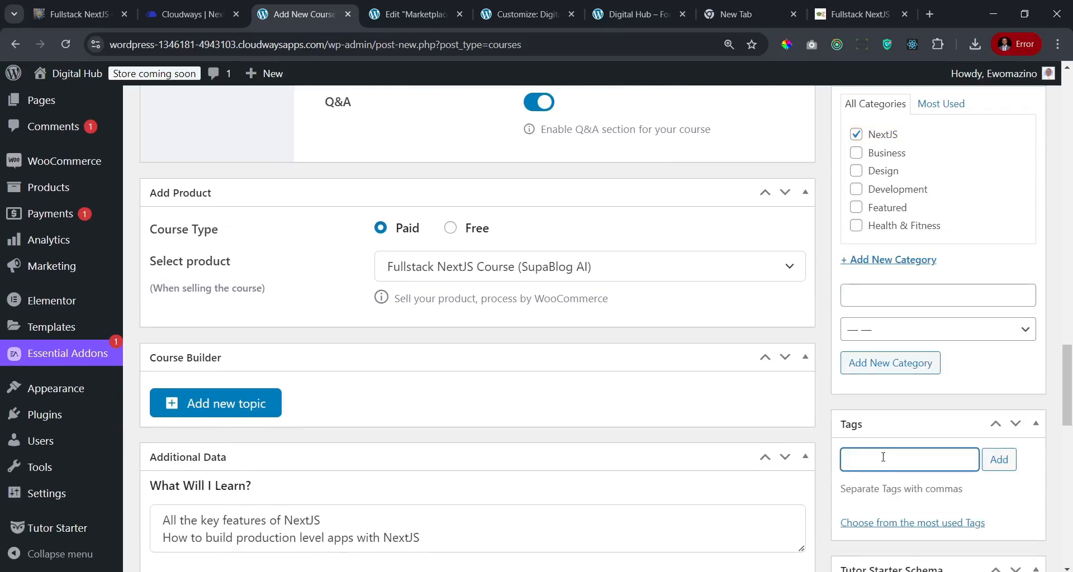
scroll(895, 416, up, 6)
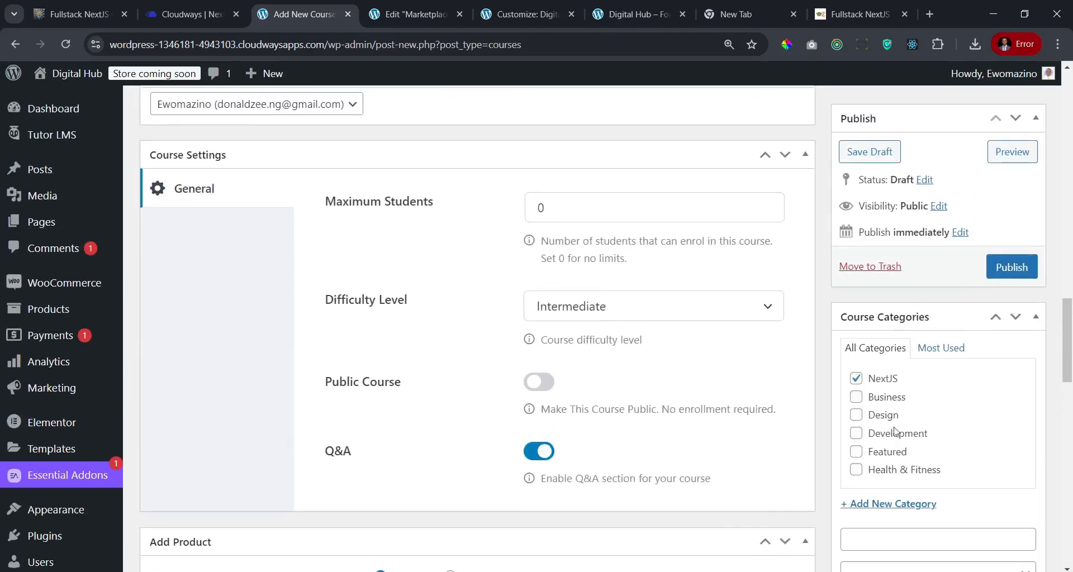
click(1011, 273)
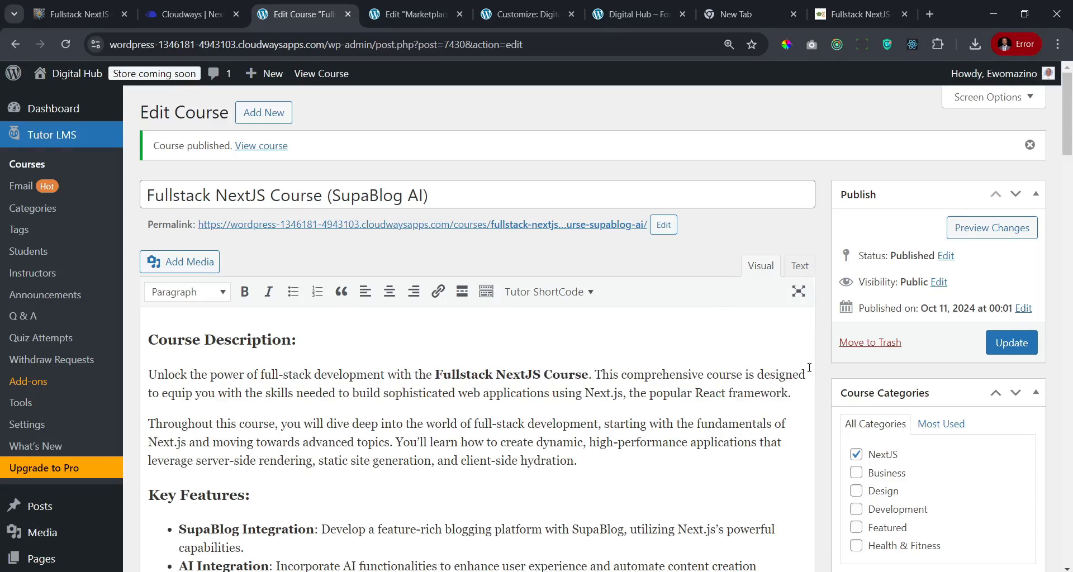
scroll(822, 382, down, 15)
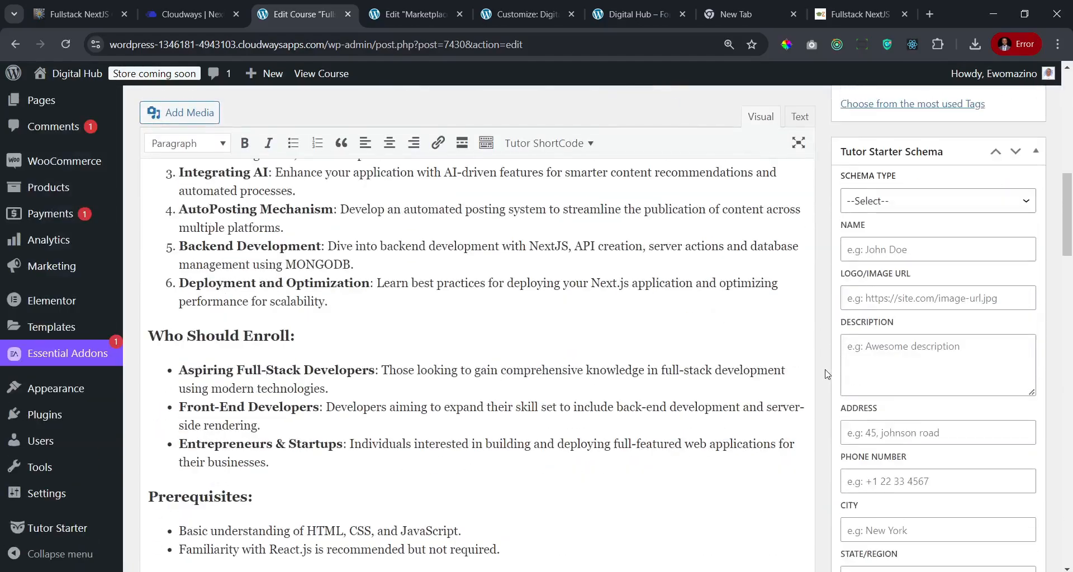
scroll(826, 376, down, 7)
scroll(826, 376, up, 12)
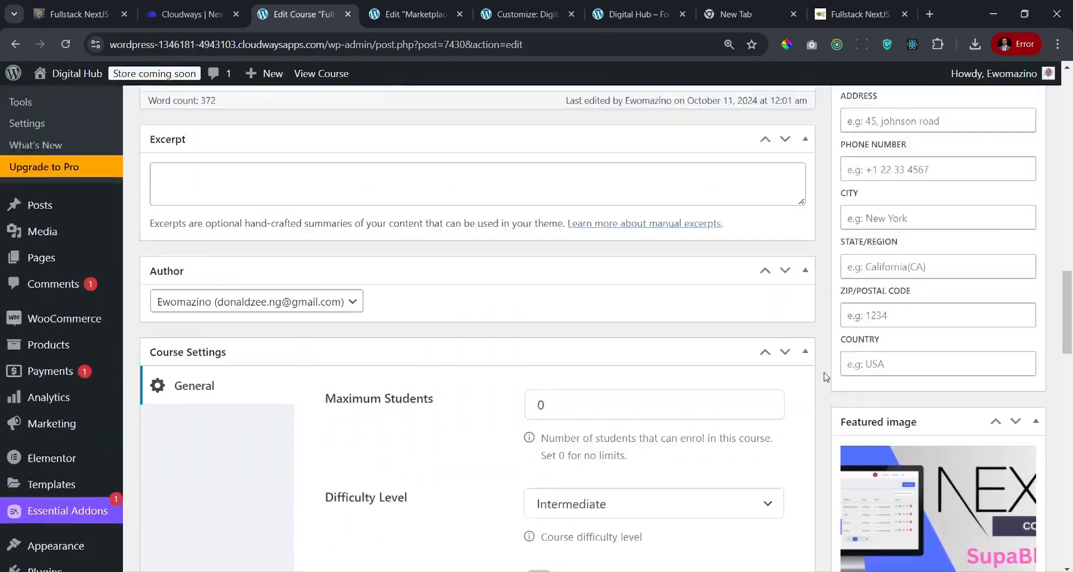
scroll(824, 377, up, 10)
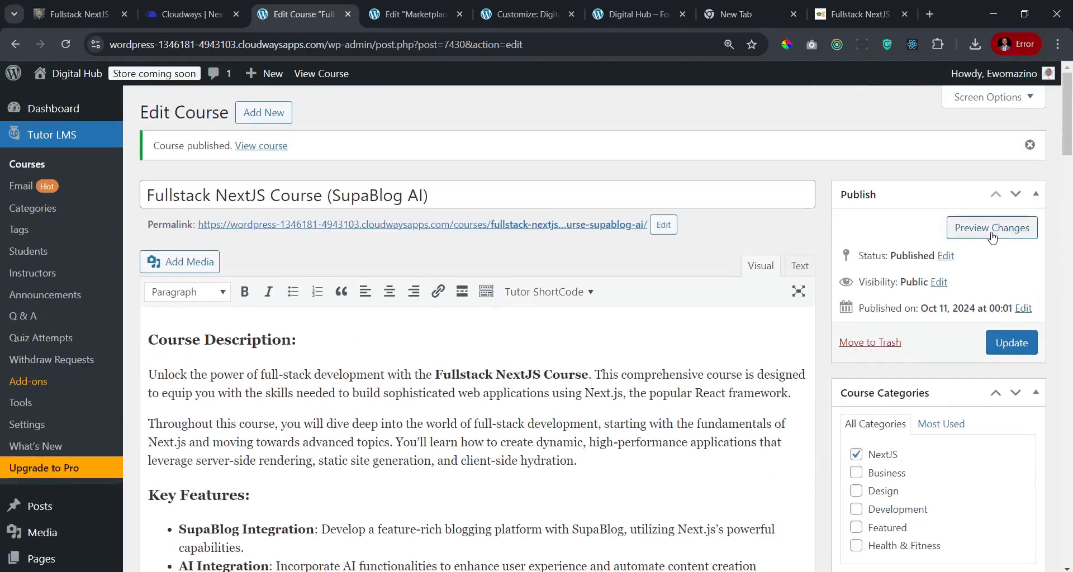
Preview the course in a new tab and play, then pause, its intro video
click(993, 234)
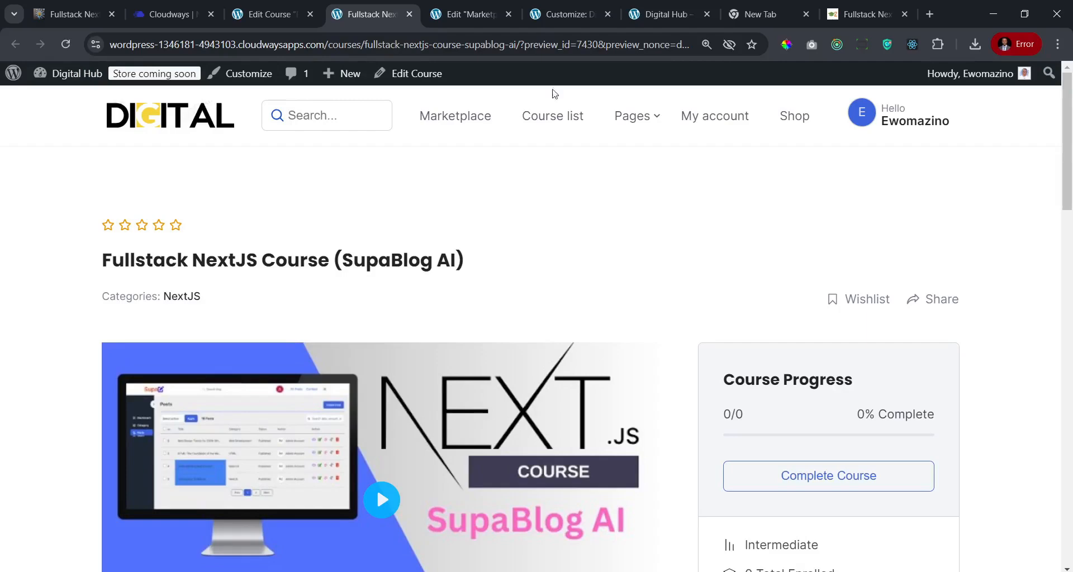
scroll(552, 287, down, 6)
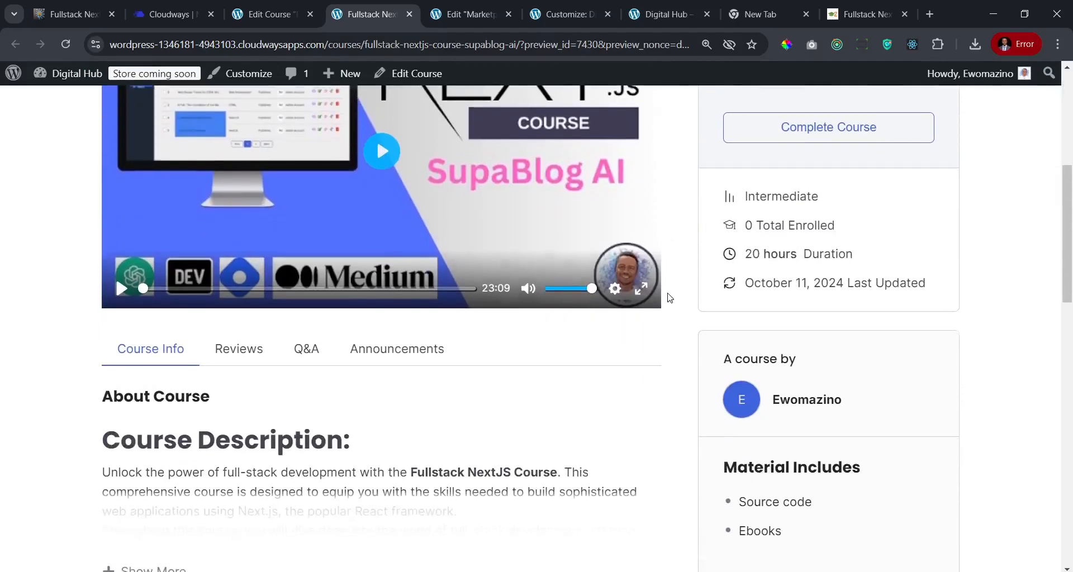
scroll(667, 339, up, 4)
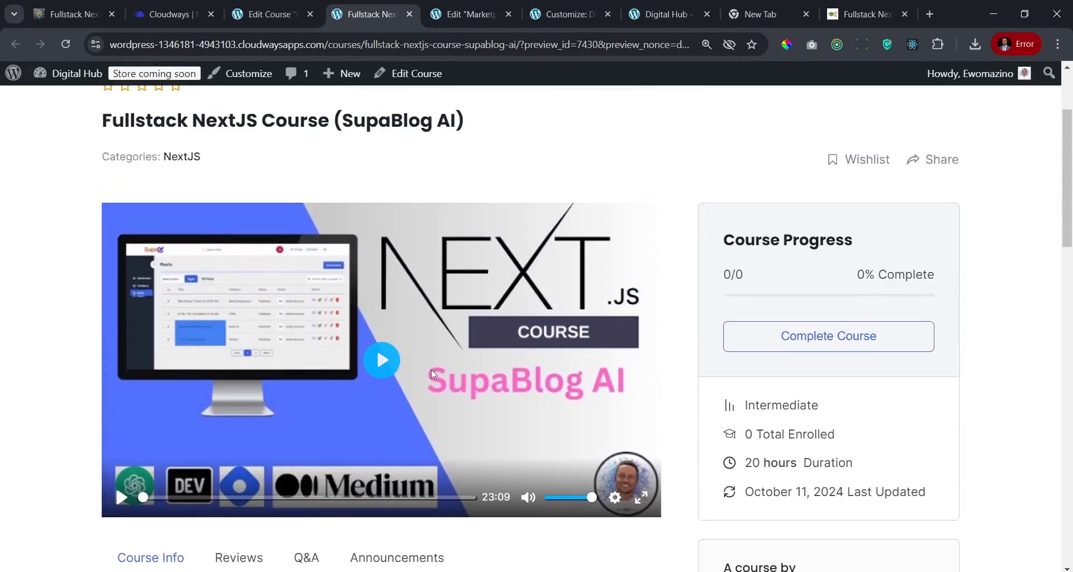
click(388, 365)
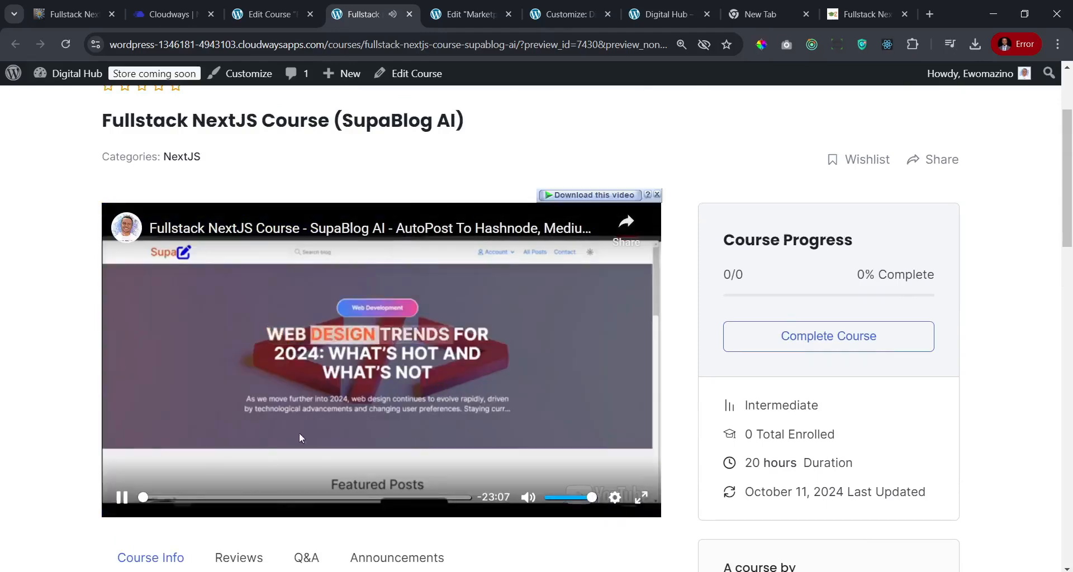
click(387, 392)
Expand the full course description, scroll through the preview, then return to the course editor
scroll(664, 347, down, 6)
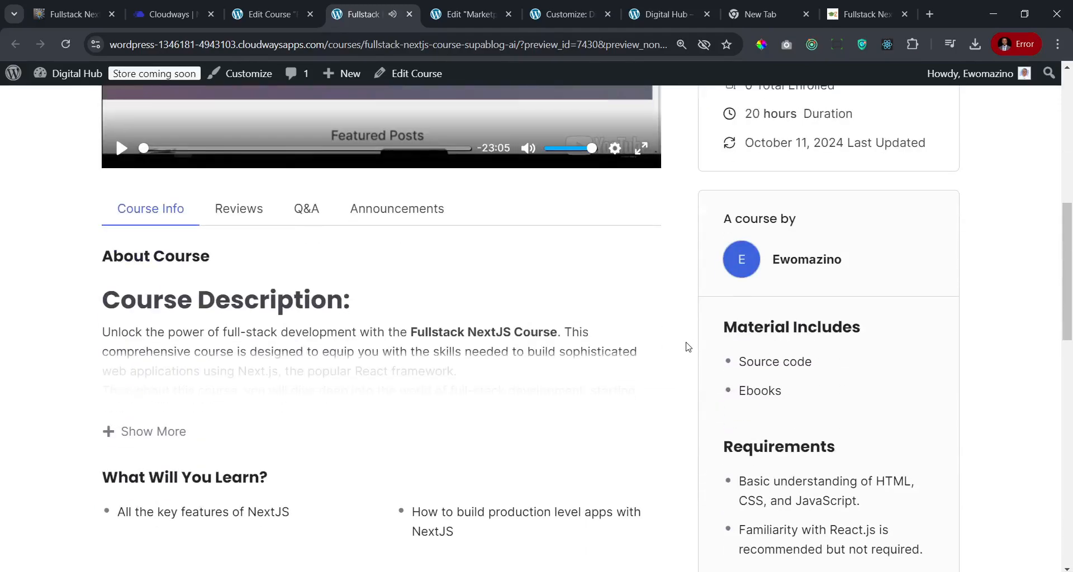
scroll(688, 347, down, 2)
click(127, 291)
scroll(465, 292, down, 2)
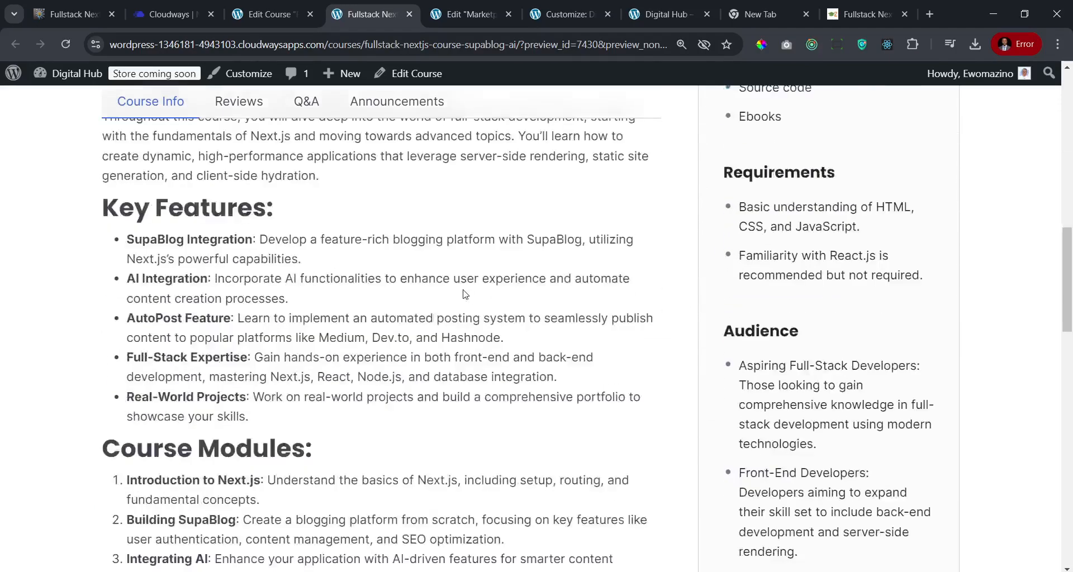
scroll(465, 294, down, 15)
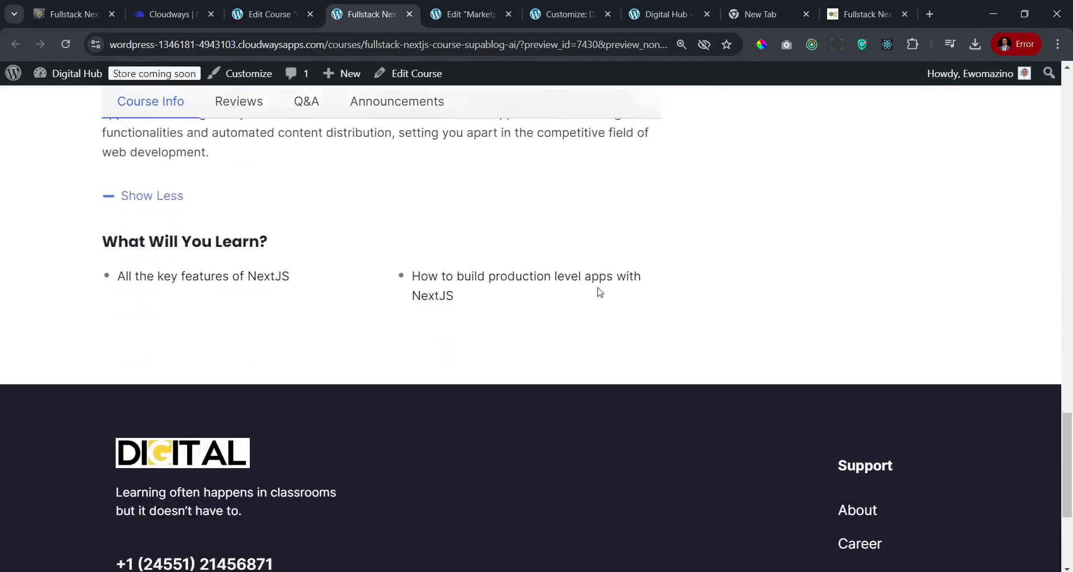
scroll(682, 304, up, 9)
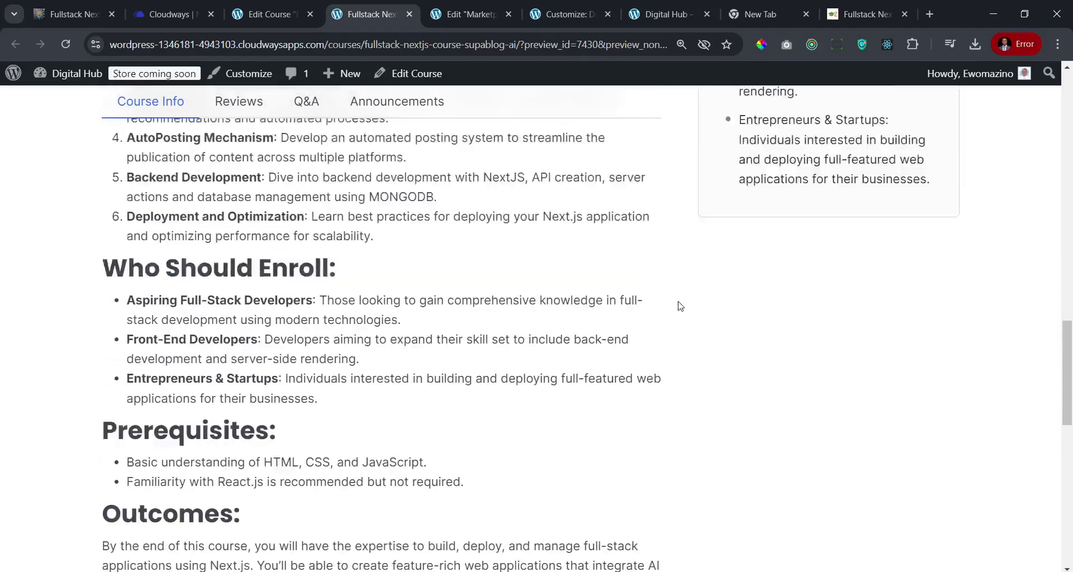
scroll(680, 305, up, 15)
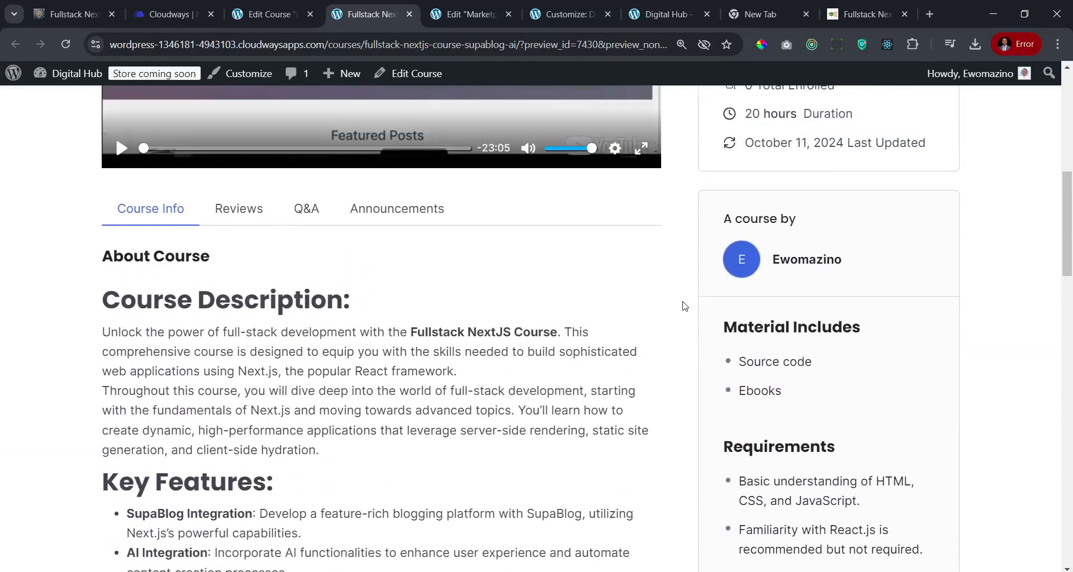
scroll(685, 306, up, 7)
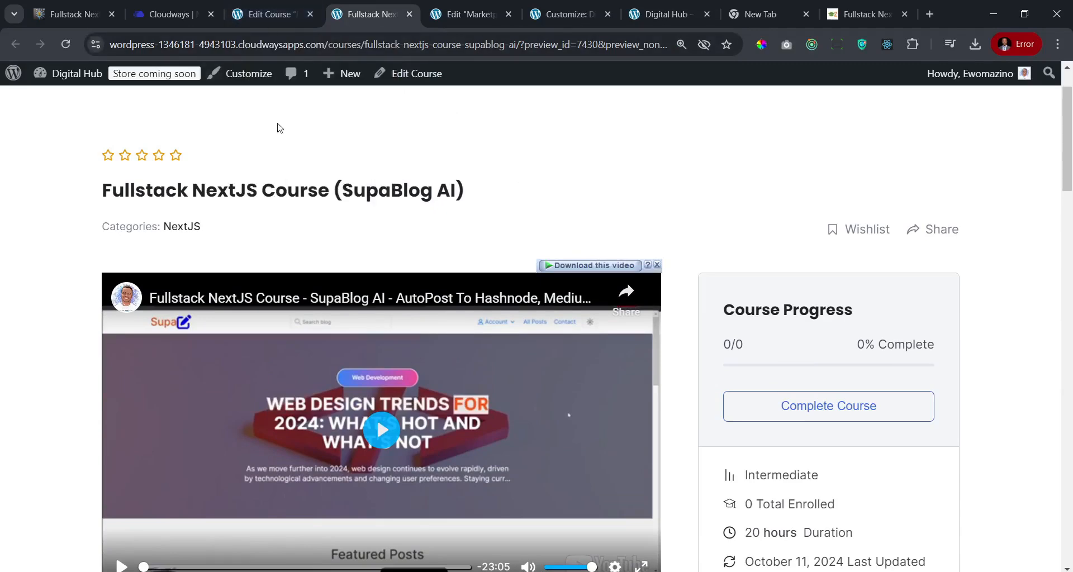
click(269, 15)
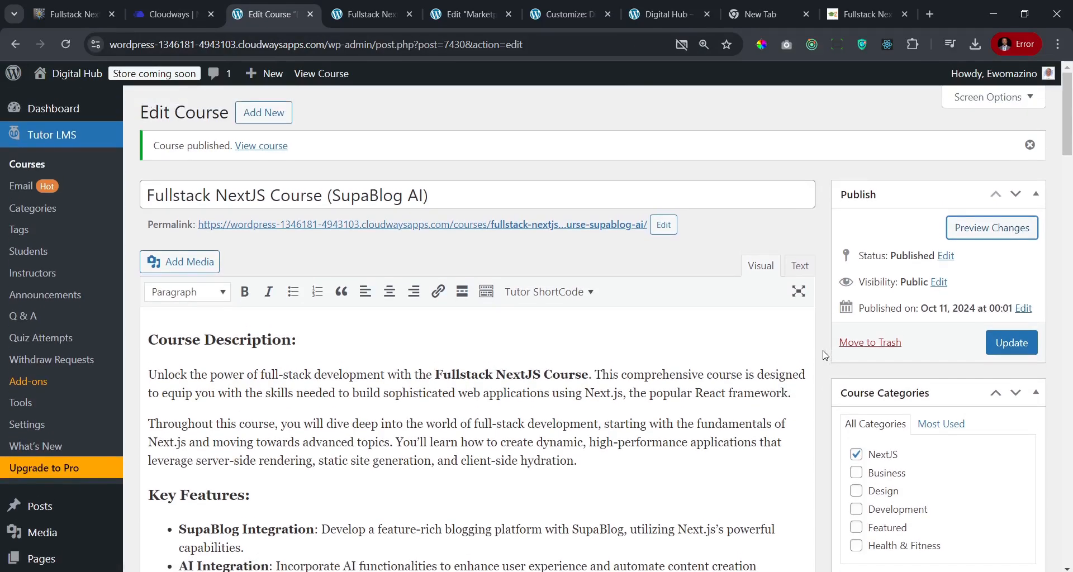
Create a topic named 'Introduction' in the Course Builder
scroll(823, 358, down, 15)
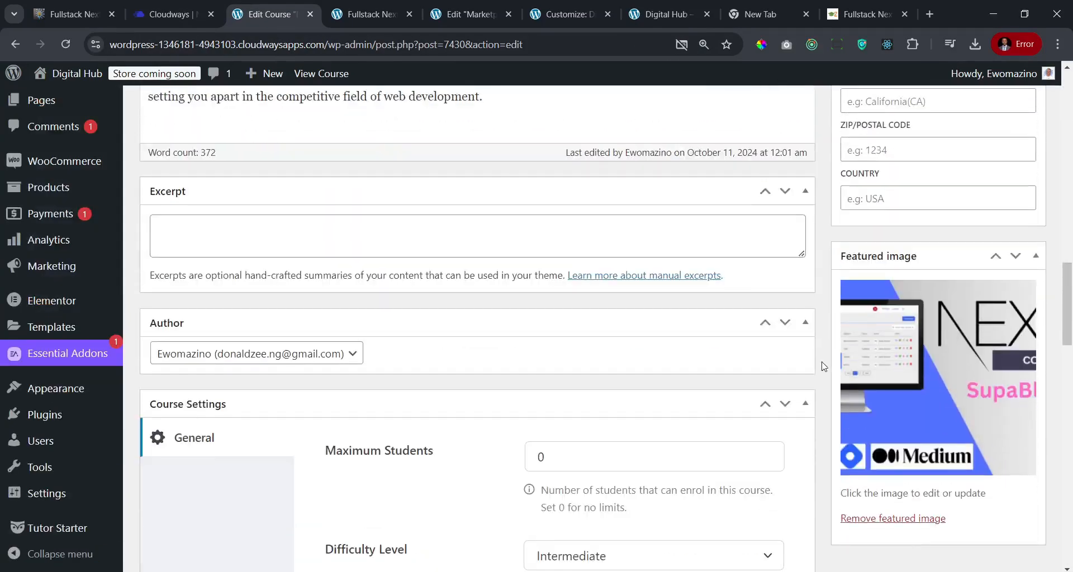
scroll(824, 366, down, 14)
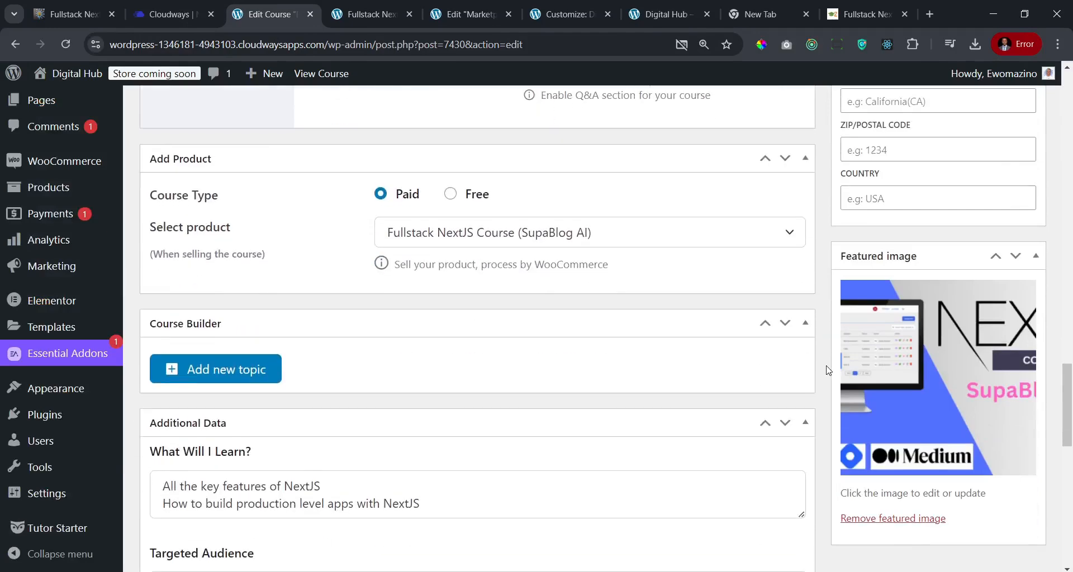
scroll(828, 371, down, 2)
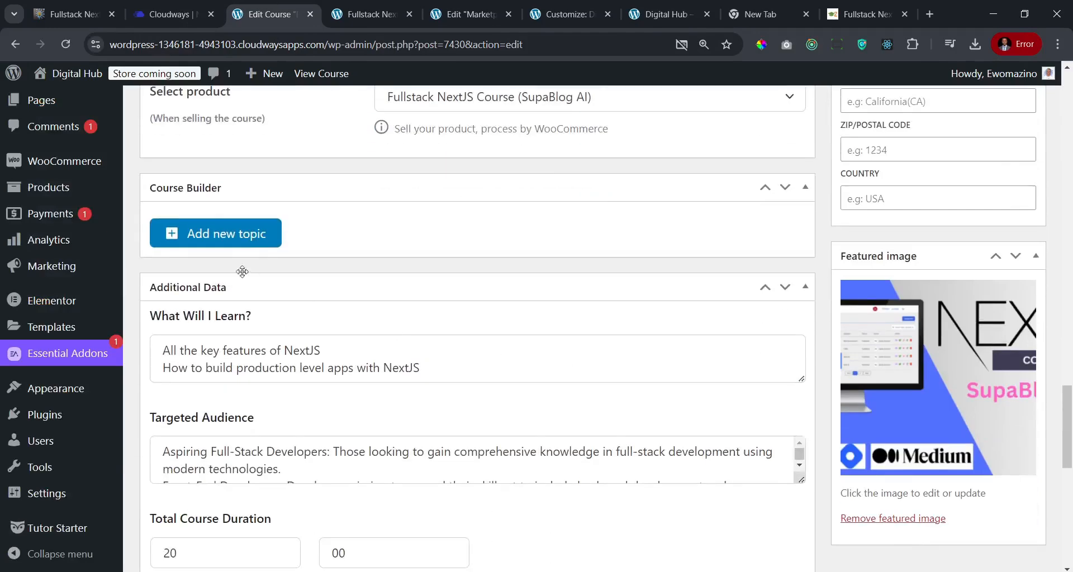
click(246, 235)
click(398, 236)
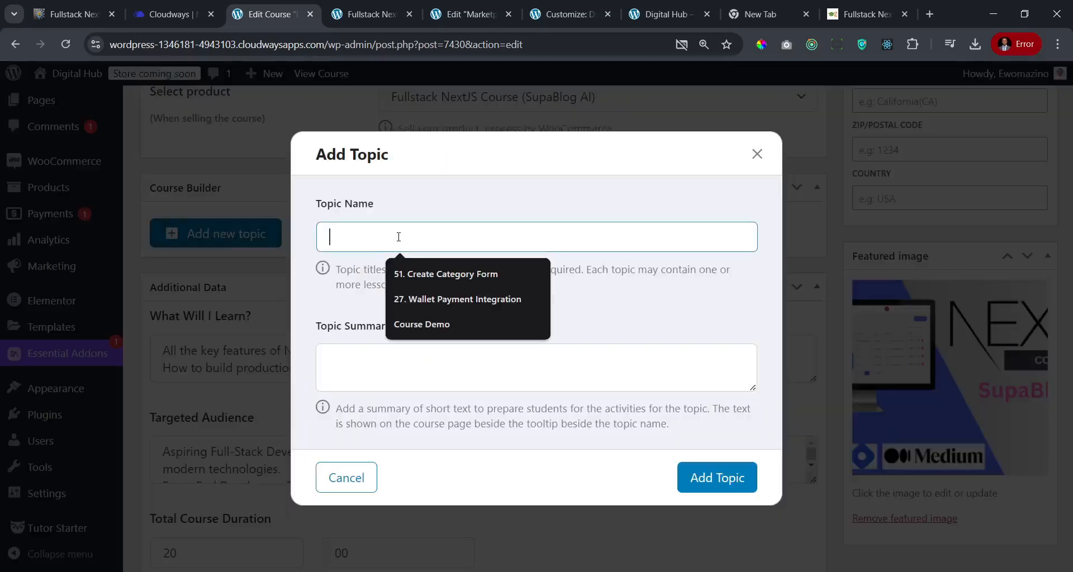
text(Introdu)
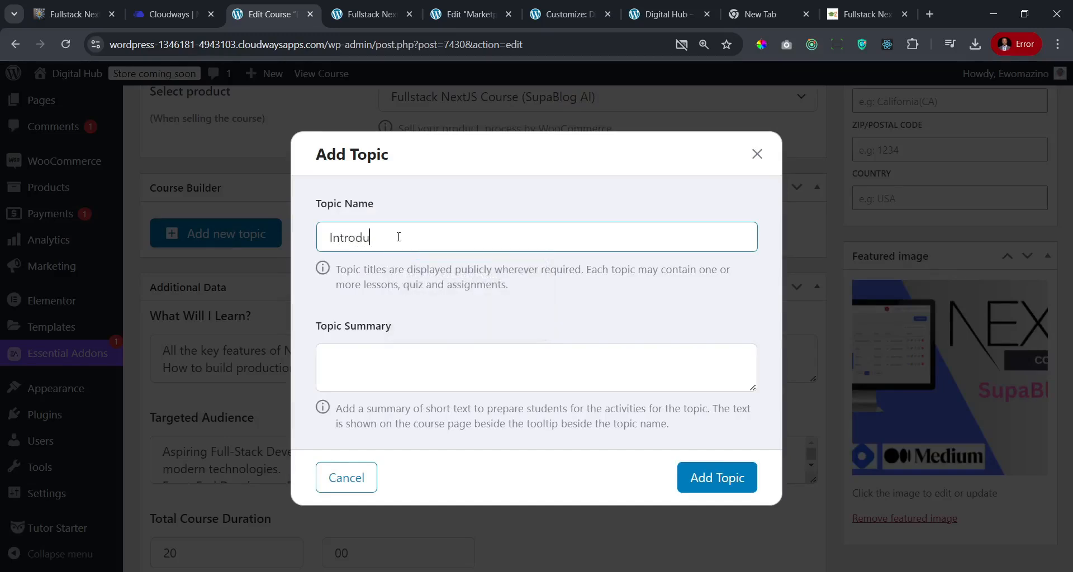
text(ction)
click(719, 481)
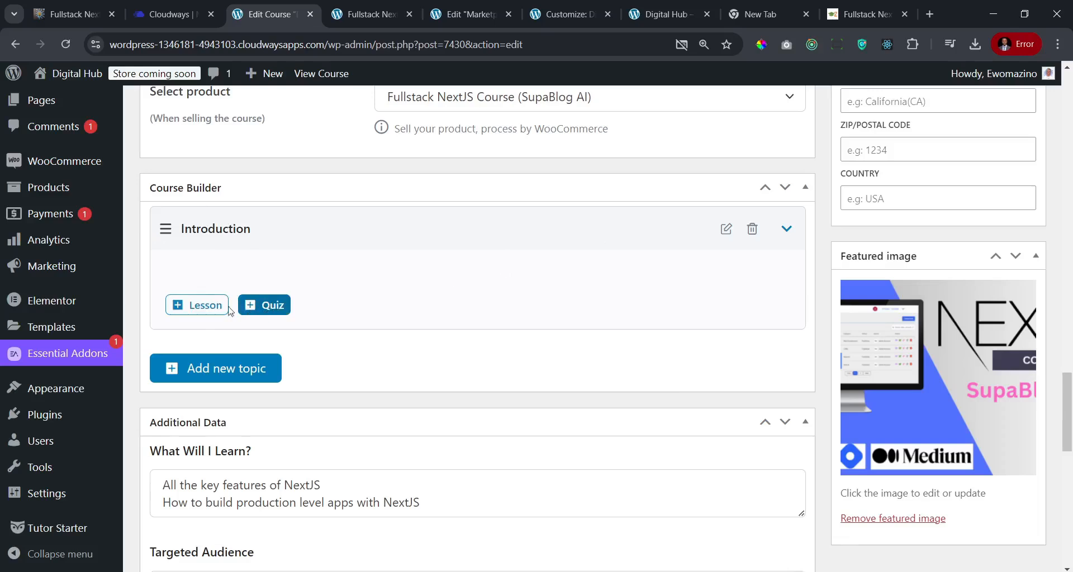
Add a 'Course demo' lesson to Introduction with content 'This is the course demo'
click(211, 312)
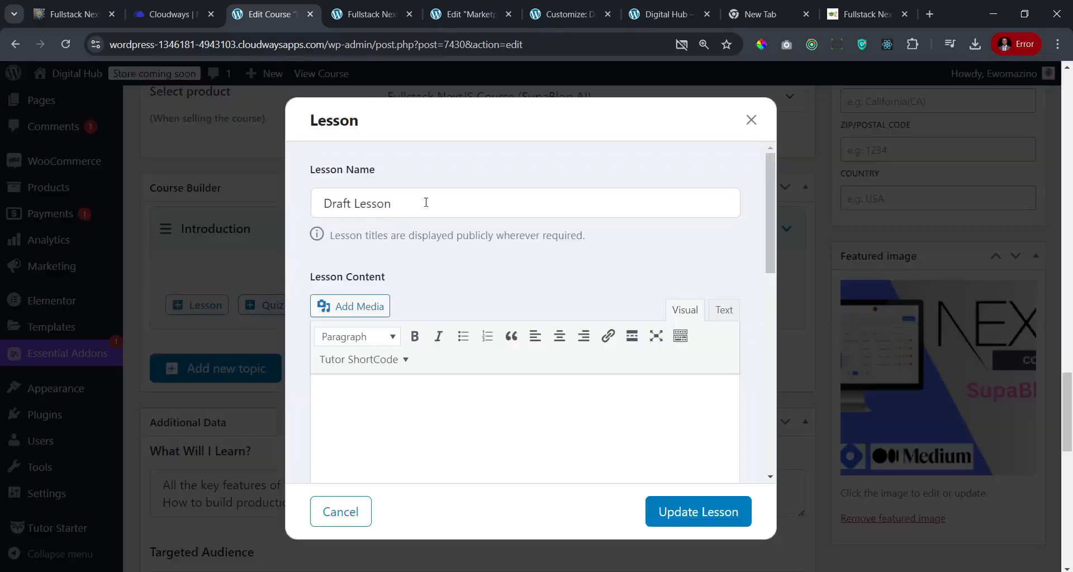
triple_click(476, 211)
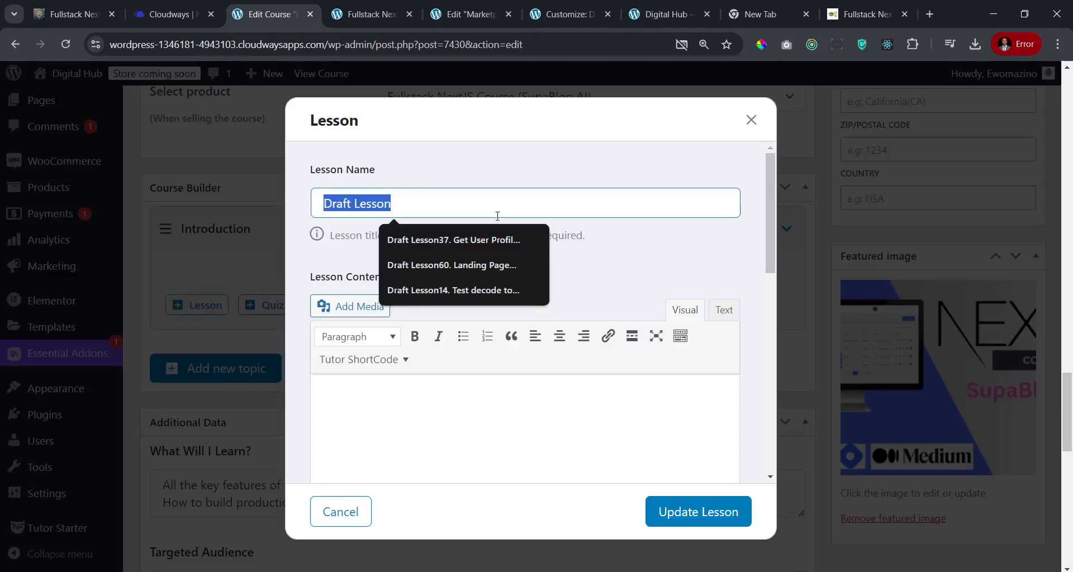
text(Cours)
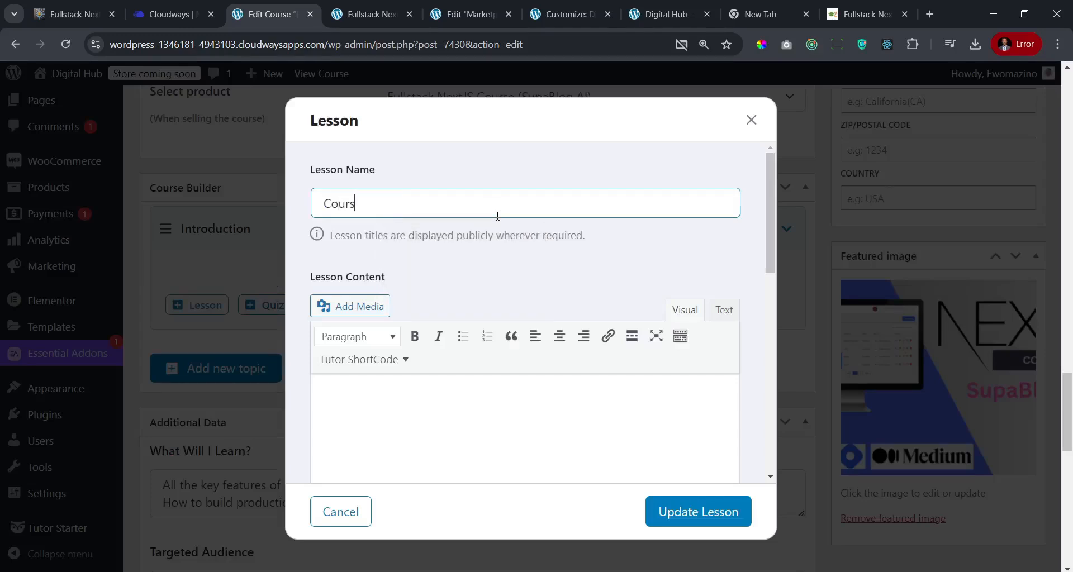
text(e demo)
scroll(489, 311, down, 10)
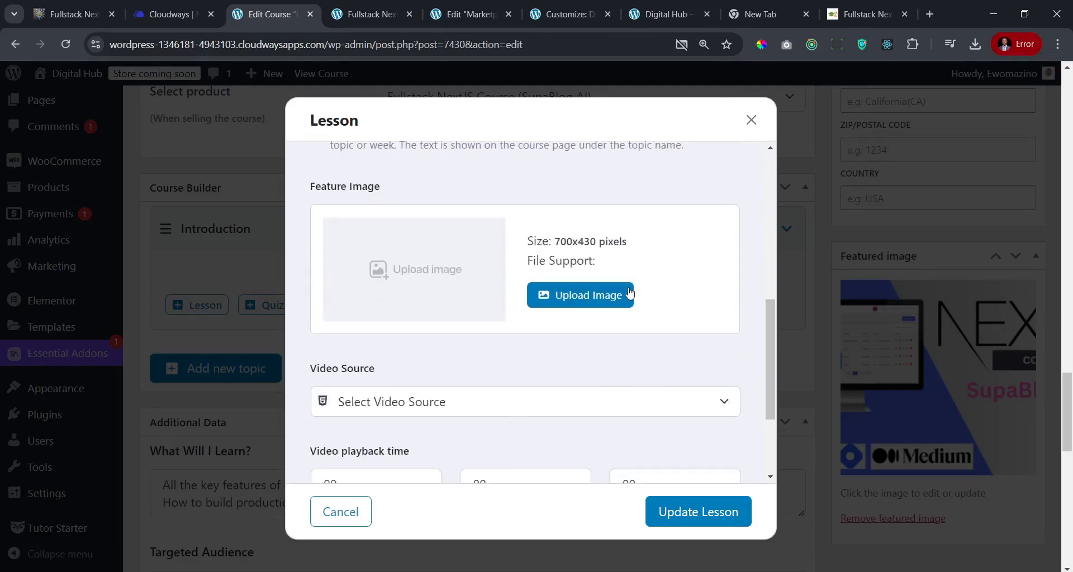
scroll(630, 296, down, 2)
click(465, 258)
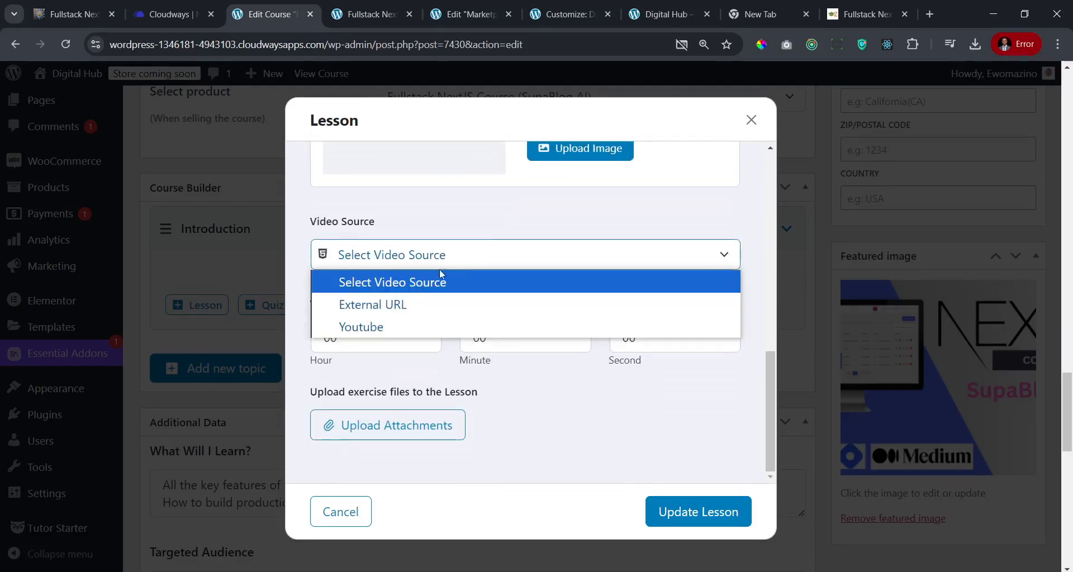
click(525, 222)
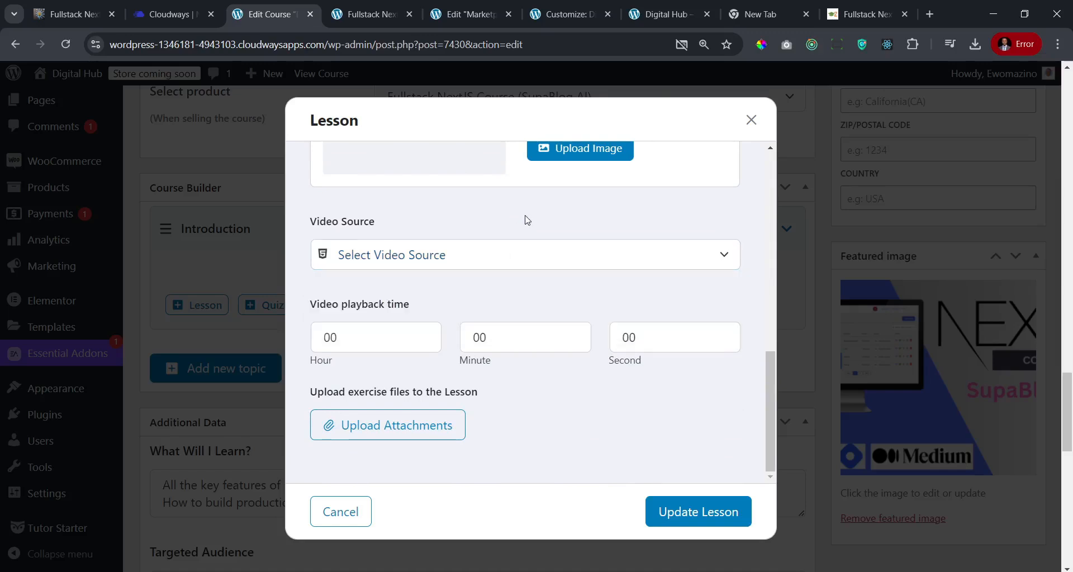
scroll(544, 224, up, 8)
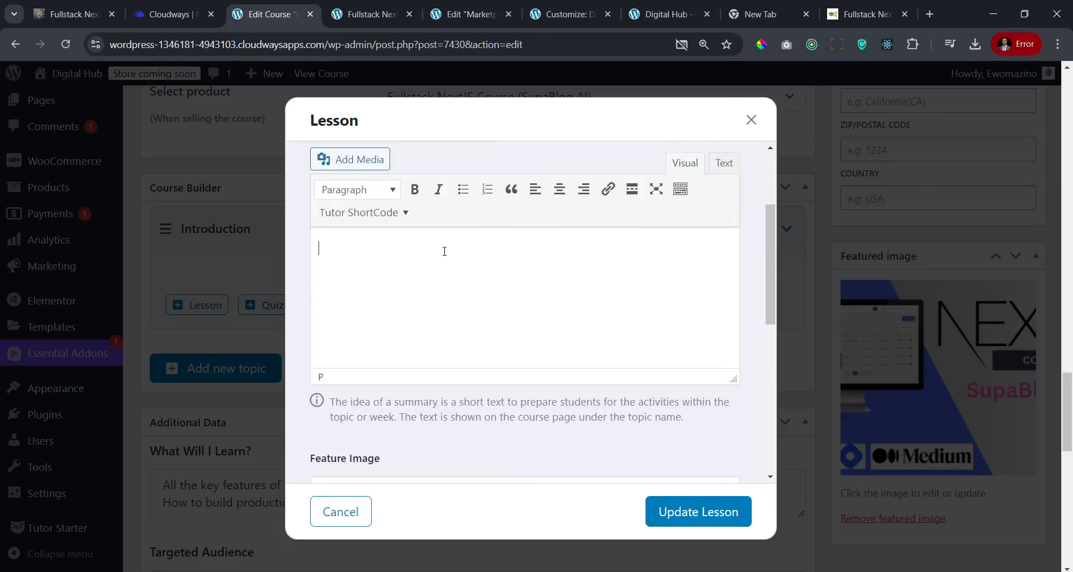
text(This is the course)
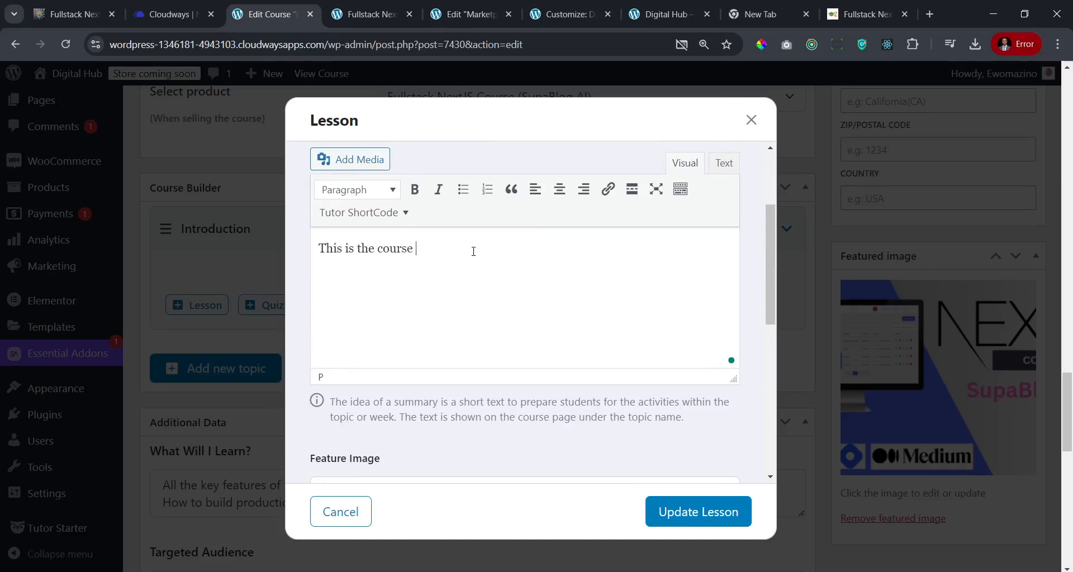
text( demo)
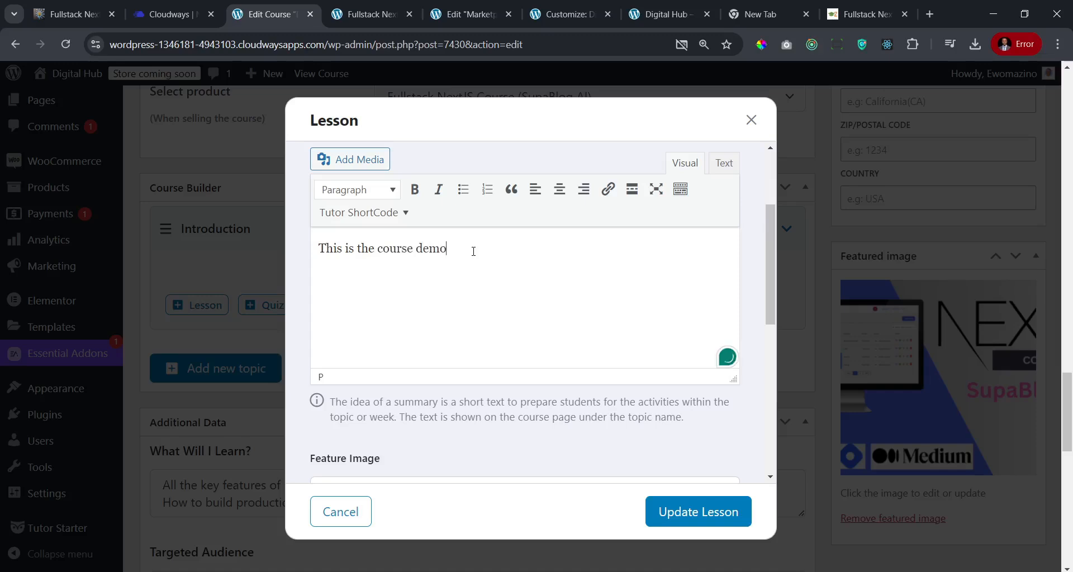
Give the lesson a 20-minute playback time and a YouTube video with the demo link
scroll(617, 408, down, 6)
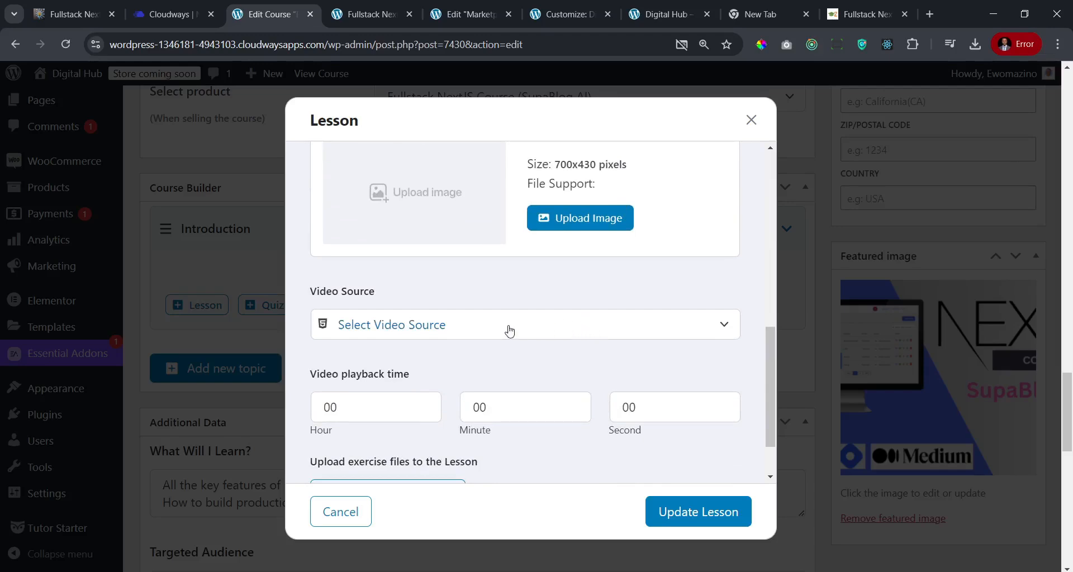
click(489, 410)
drag(489, 410, 464, 401)
text(20)
scroll(522, 335, down, 3)
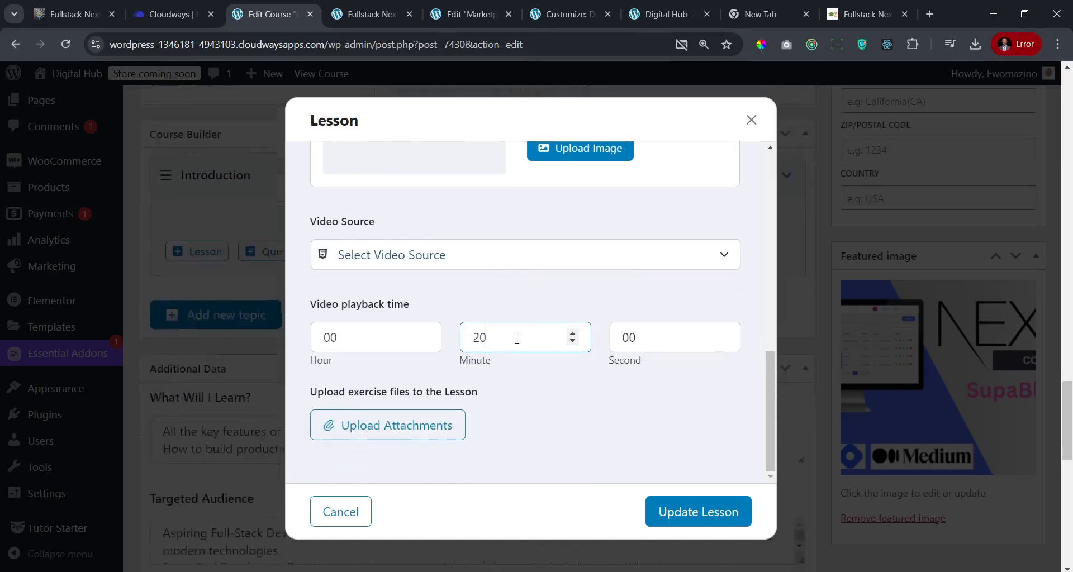
click(463, 257)
click(434, 329)
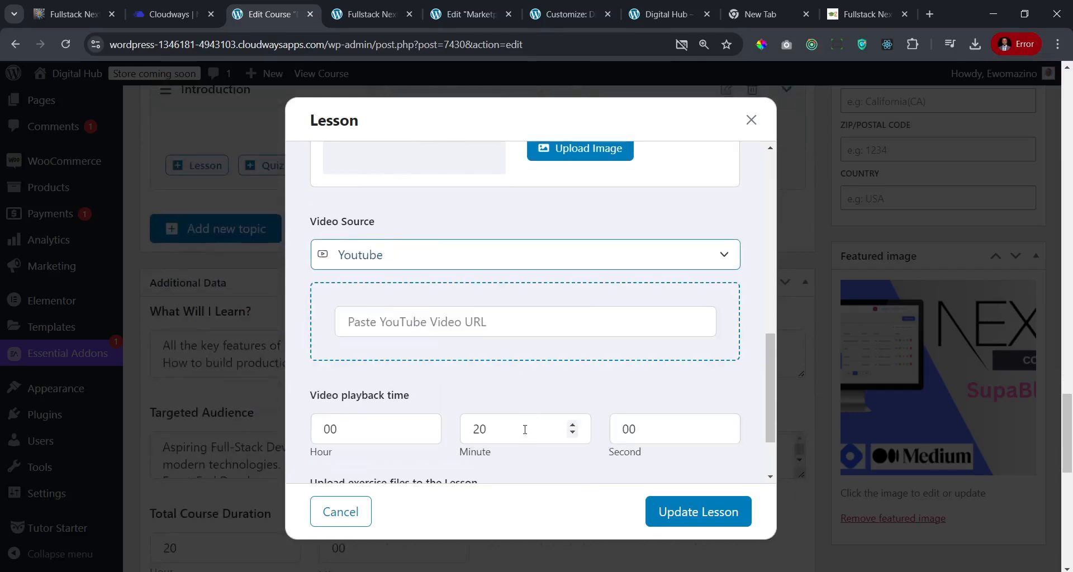
click(482, 320)
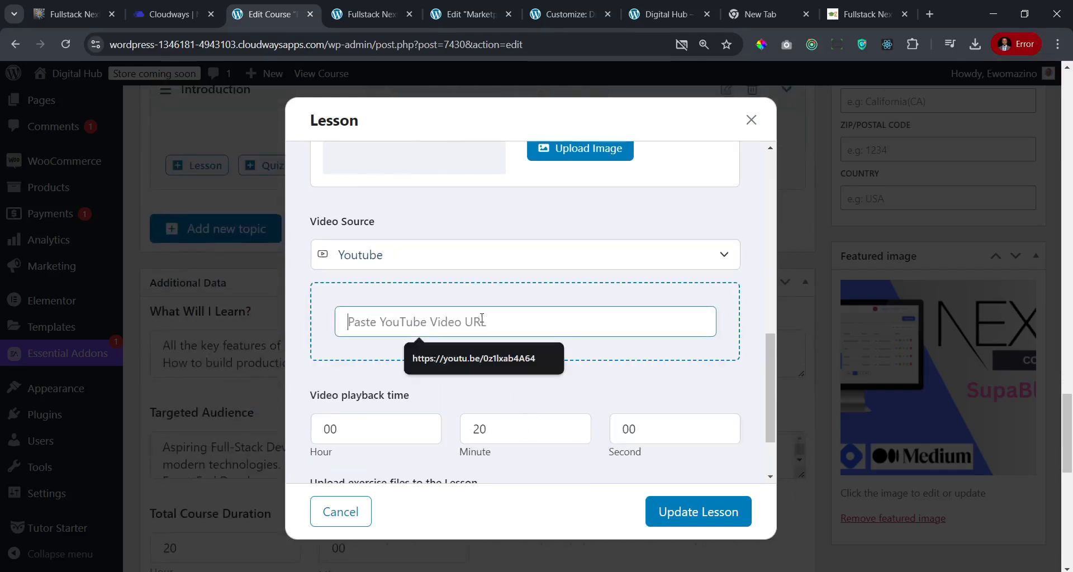
click(482, 358)
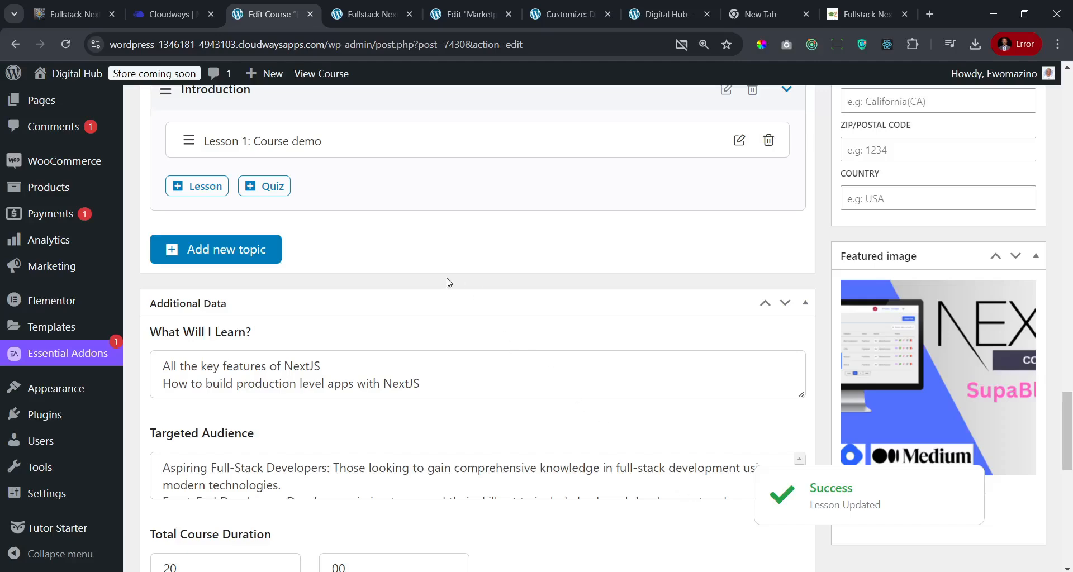
scroll(441, 283, up, 4)
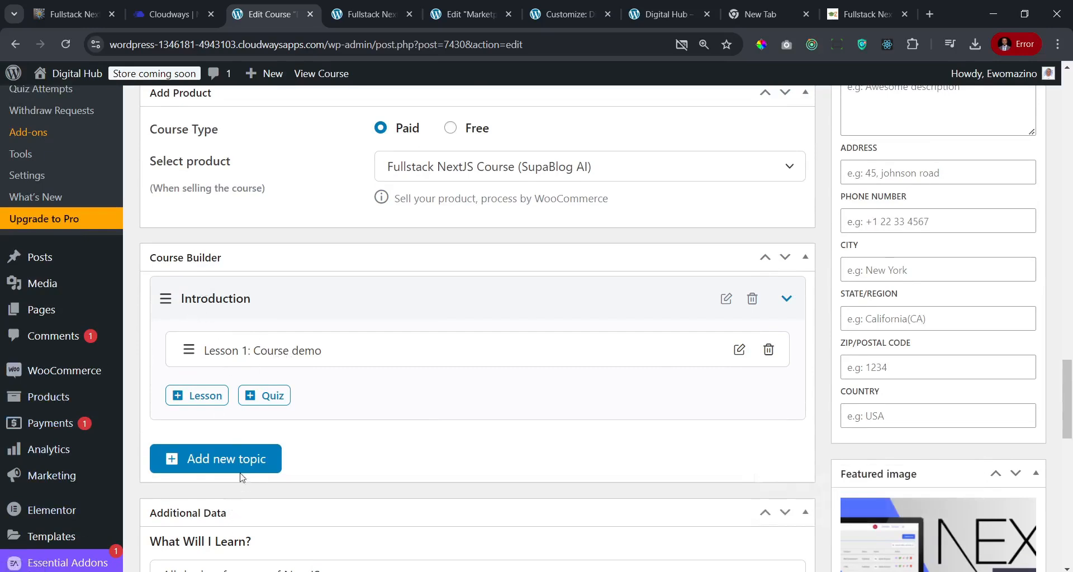
Add a second topic named 'Project setup' after Introduction
click(226, 461)
click(393, 242)
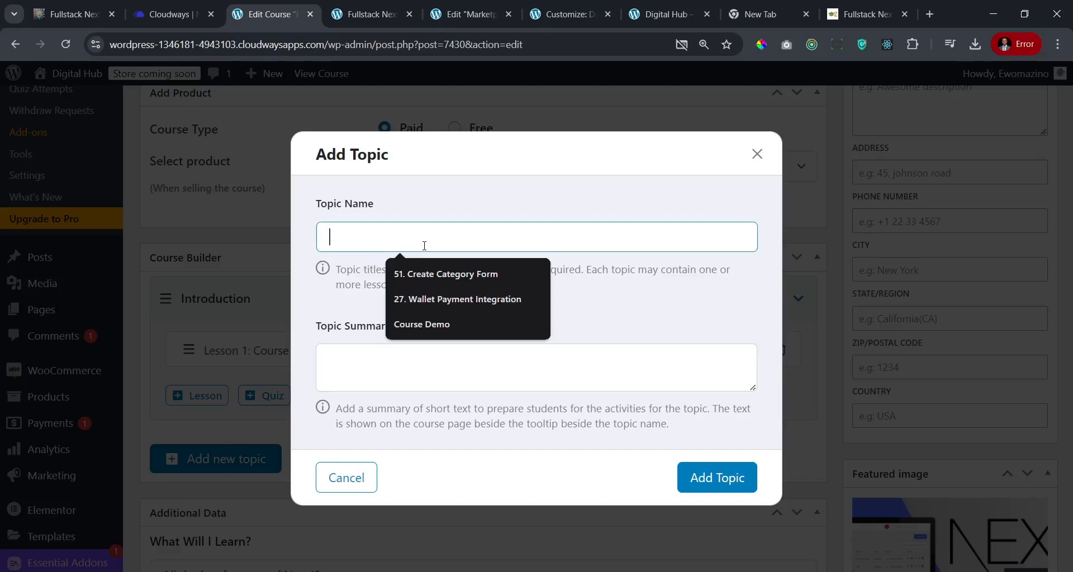
text(P)
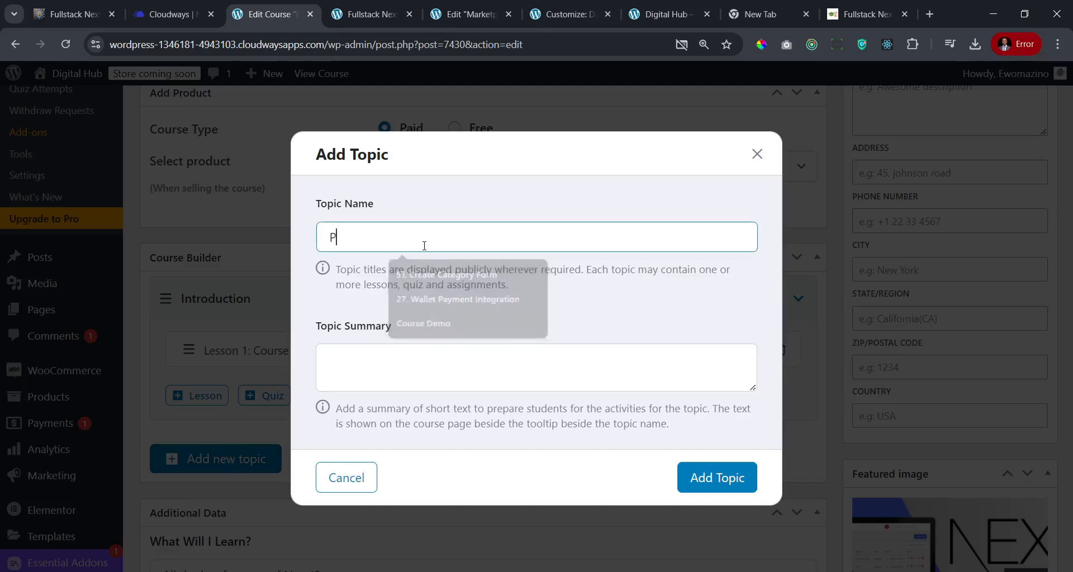
text(roje)
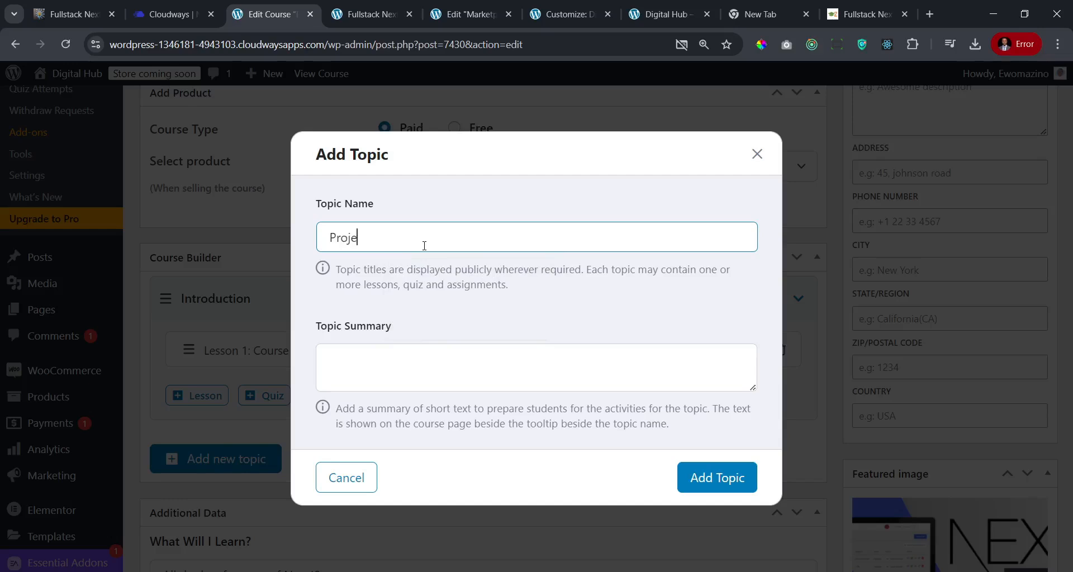
text(ct setup)
click(705, 482)
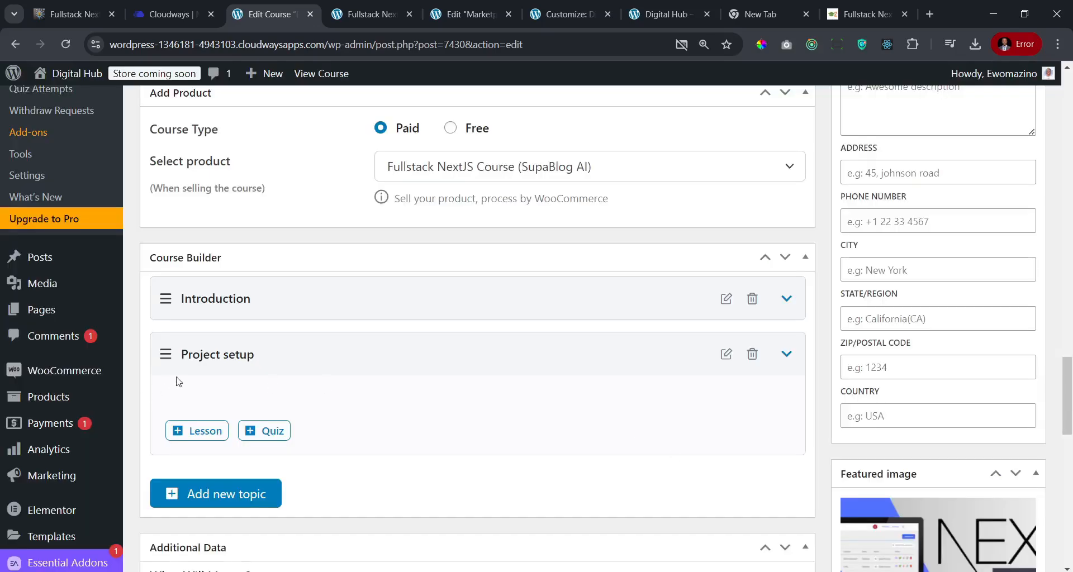
click(207, 431)
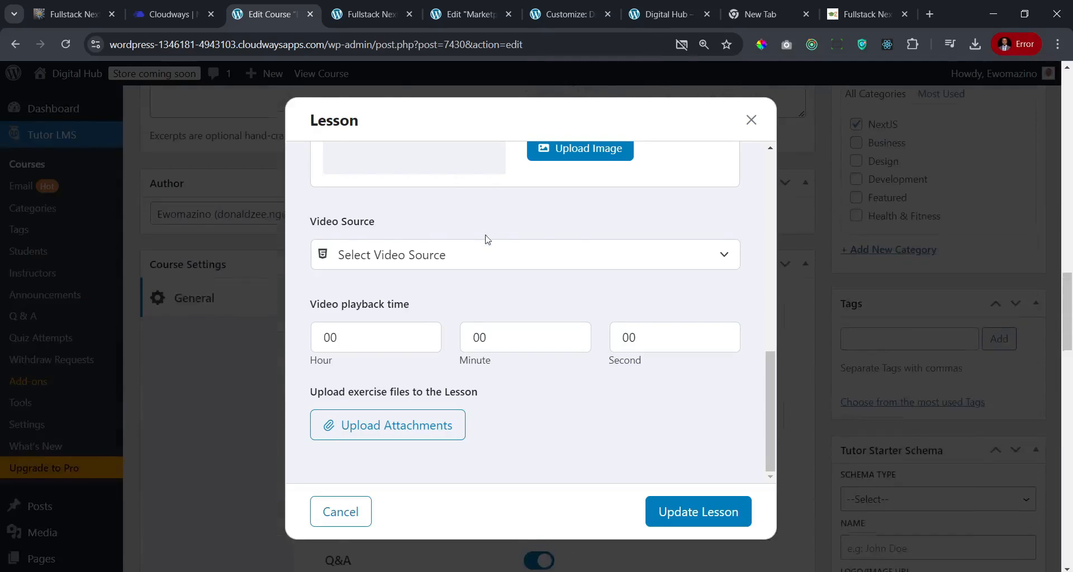
Rename the new Project setup lesson to 'Setup project'
scroll(488, 239, down, 10)
scroll(758, 337, up, 3)
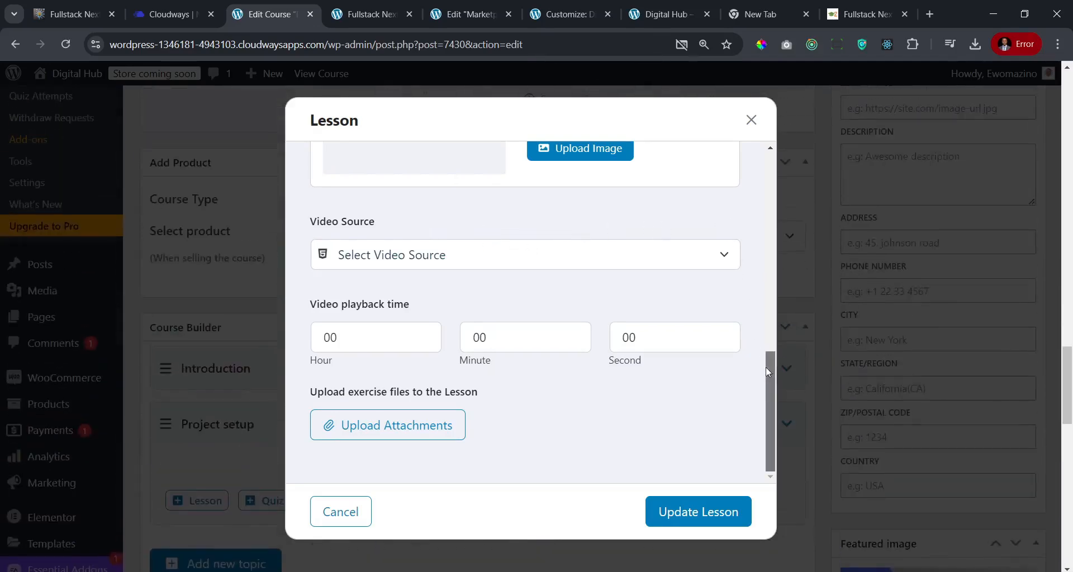
drag(771, 379, 771, 182)
click(450, 202)
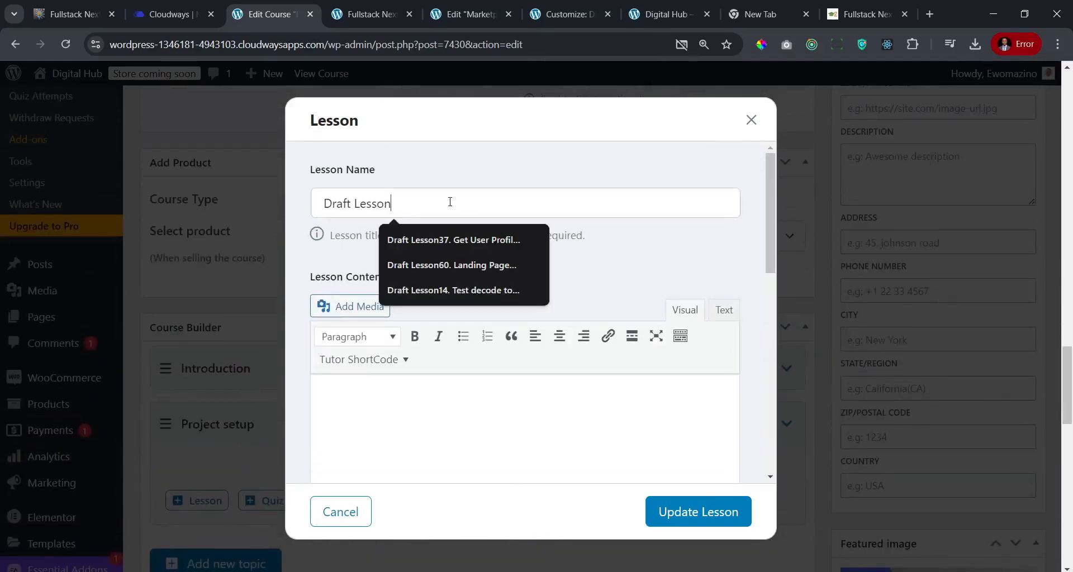
triple_click(491, 195)
text(Set)
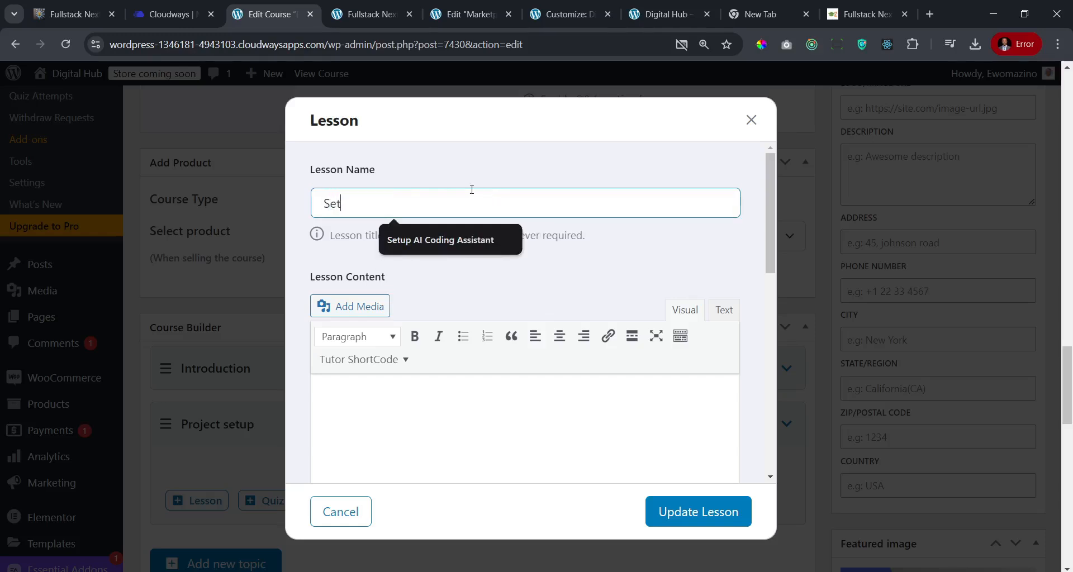
text(up project)
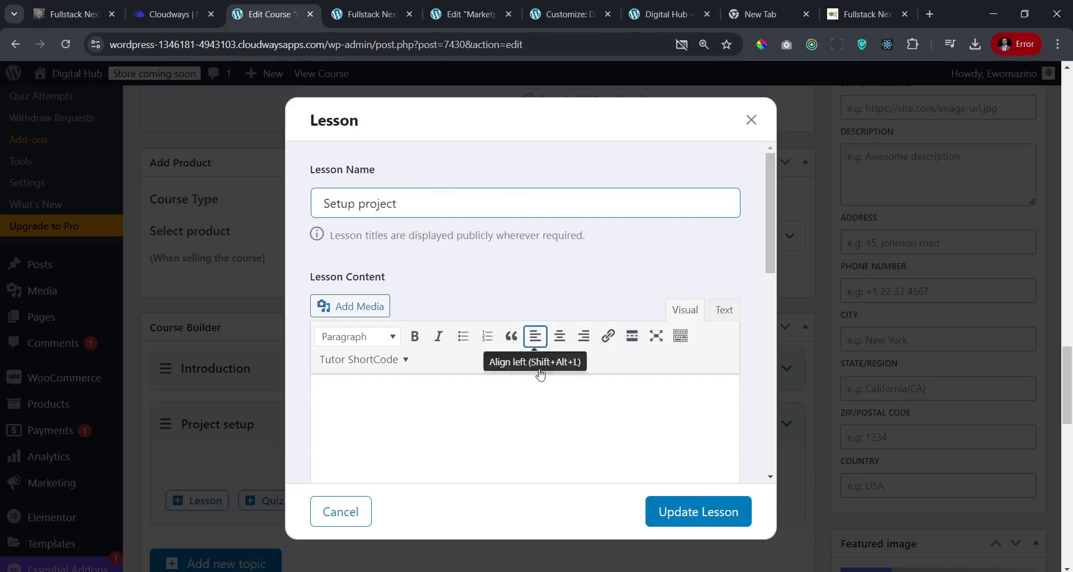
Copy the lesson name into its content and save the Setup project lesson
click(493, 434)
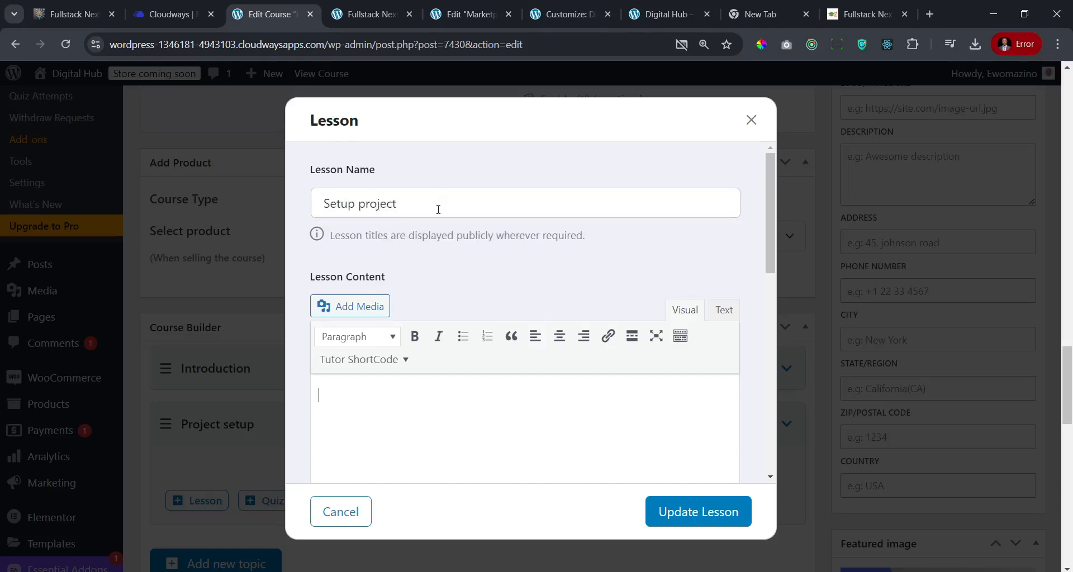
drag(417, 204, 270, 209)
key(ctrl+c)
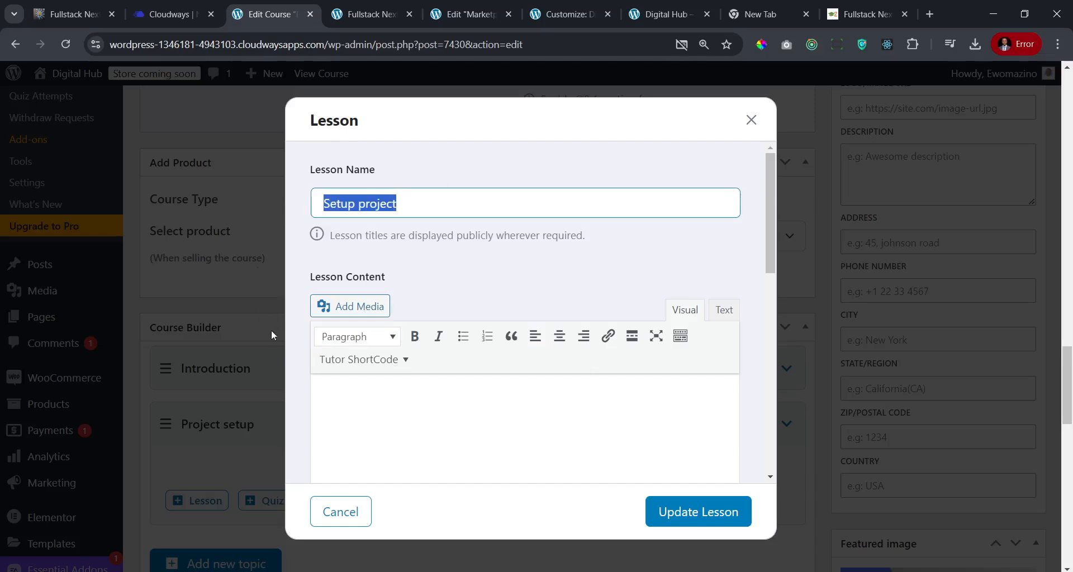
click(393, 410)
key(ctrl+v)
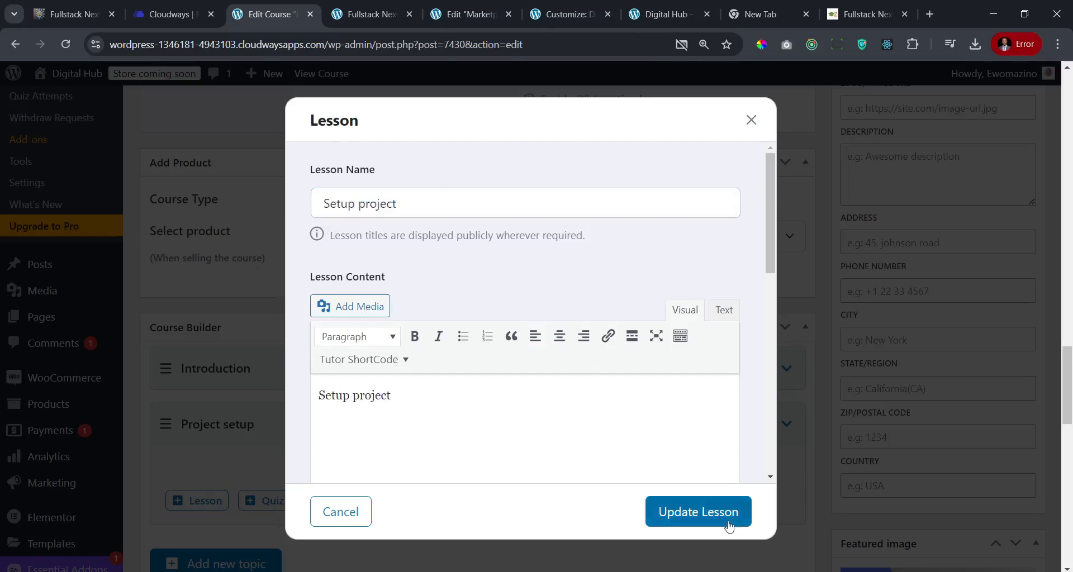
click(702, 518)
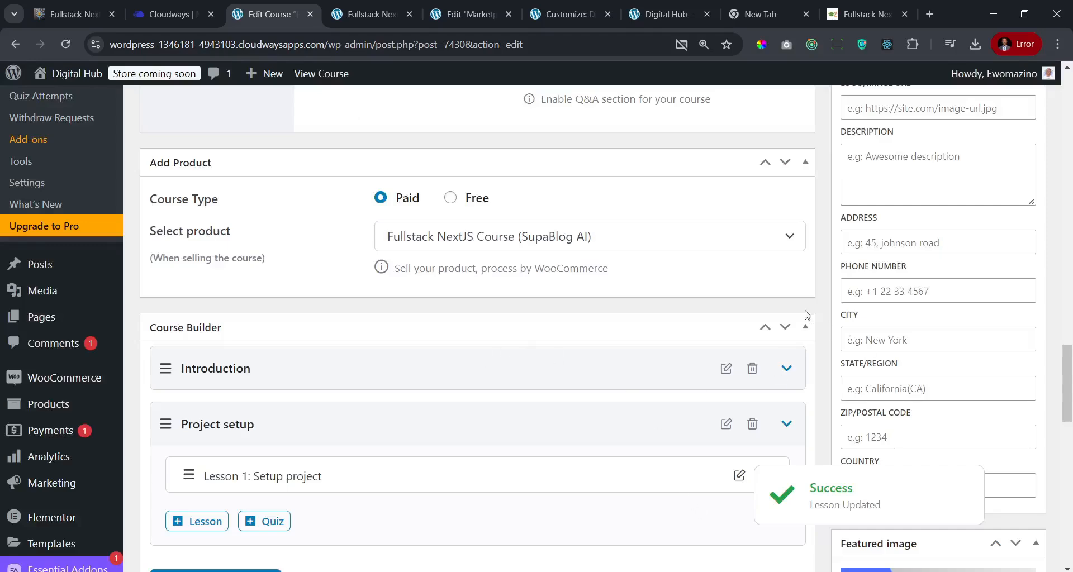
scroll(782, 295, up, 3)
scroll(783, 295, up, 3)
Reload the course preview to confirm Course Content now lists the Project setup lesson
click(370, 14)
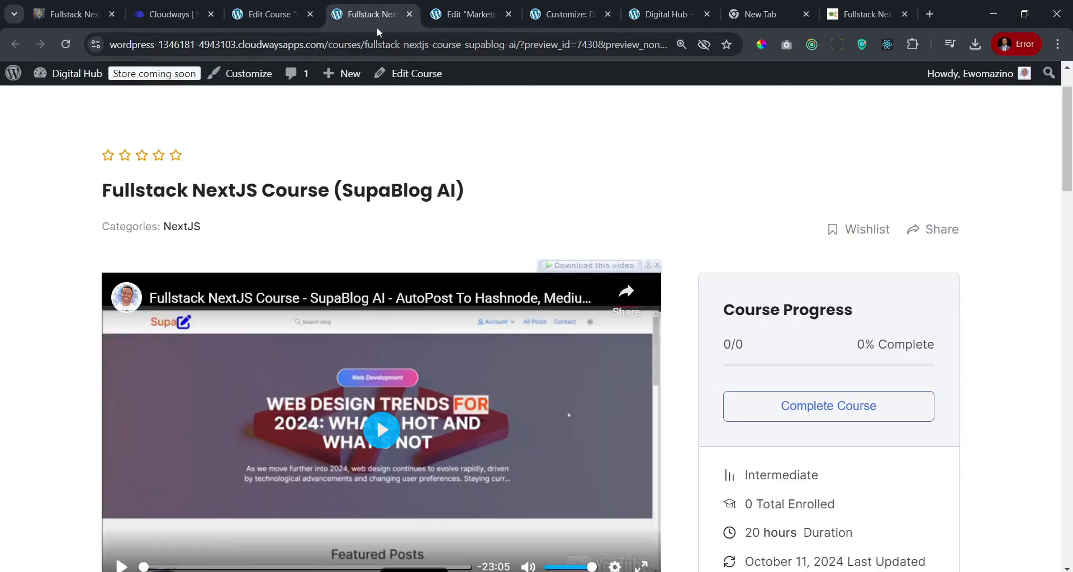
click(66, 44)
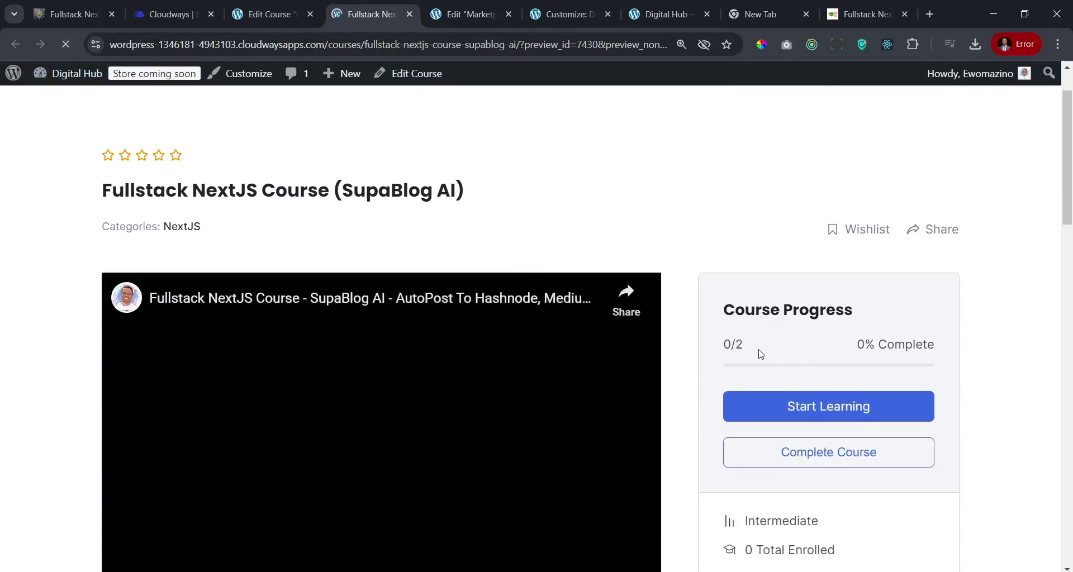
scroll(686, 313, down, 15)
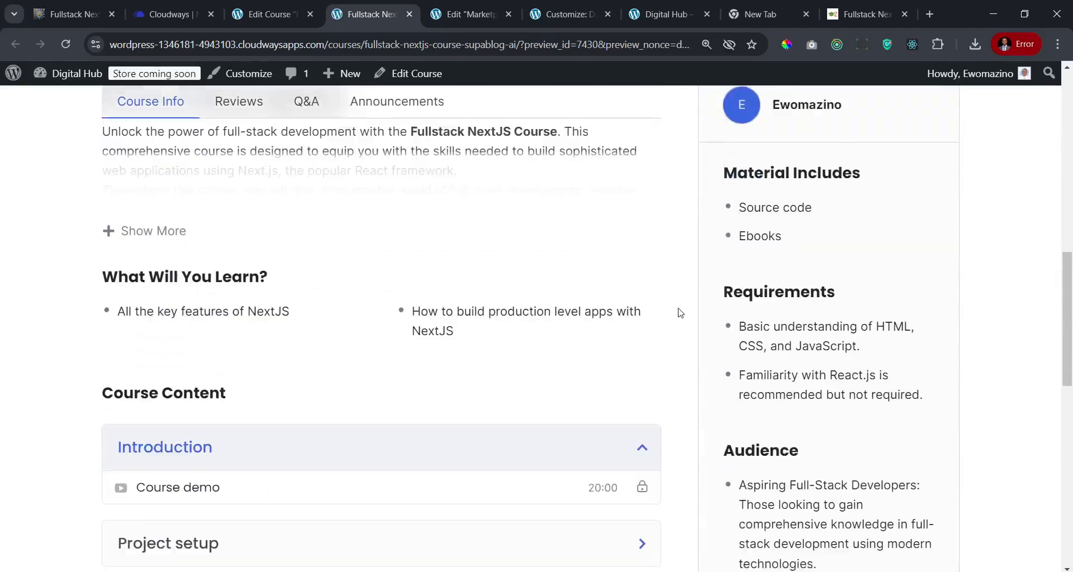
scroll(681, 324, up, 5)
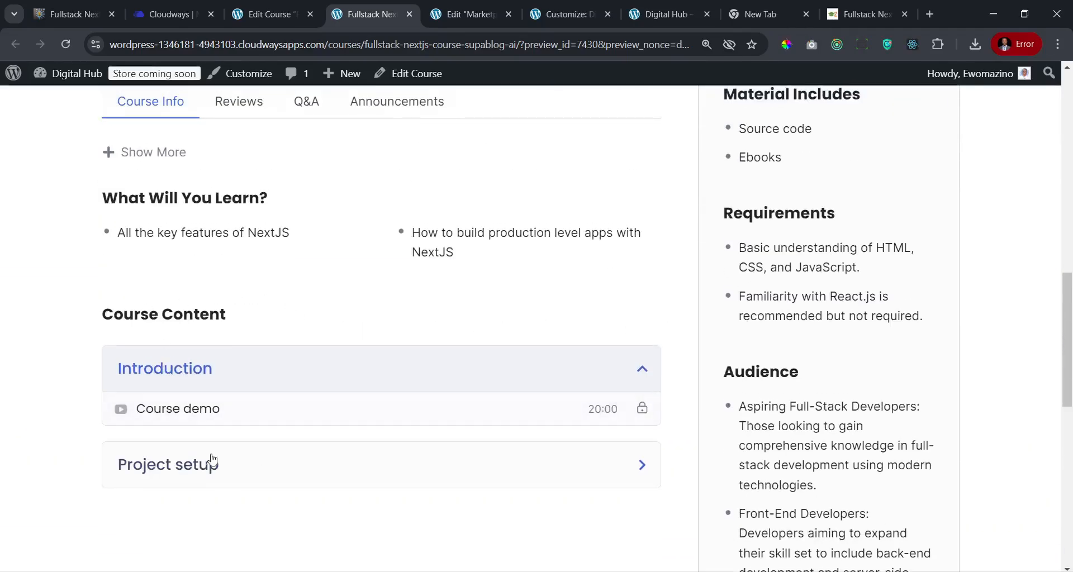
scroll(722, 307, up, 10)
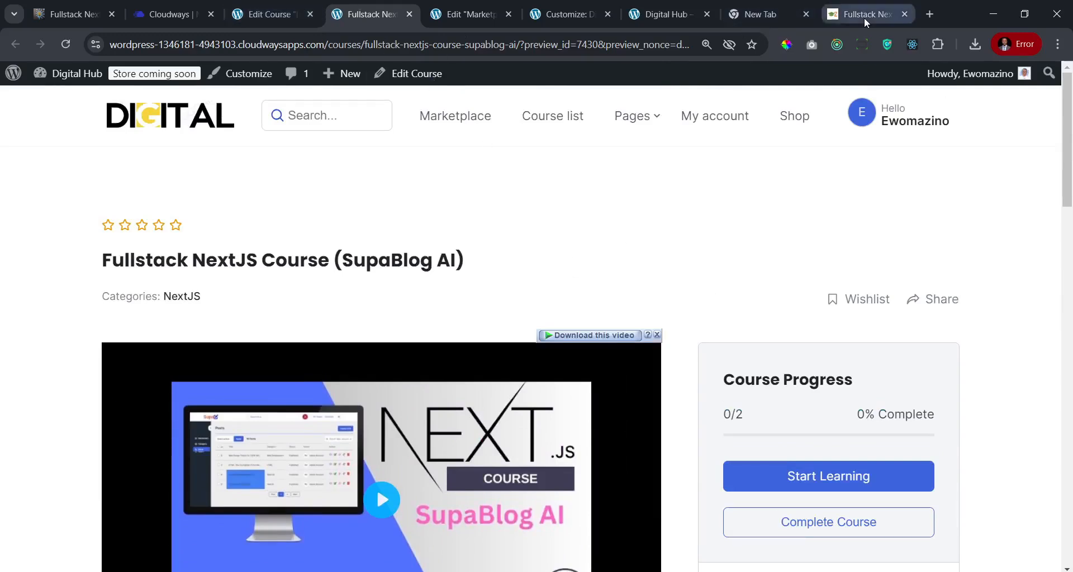
Close the duplicate preview, Digital Hub, New Tab and Customize tabs, ending on the course editor
click(905, 14)
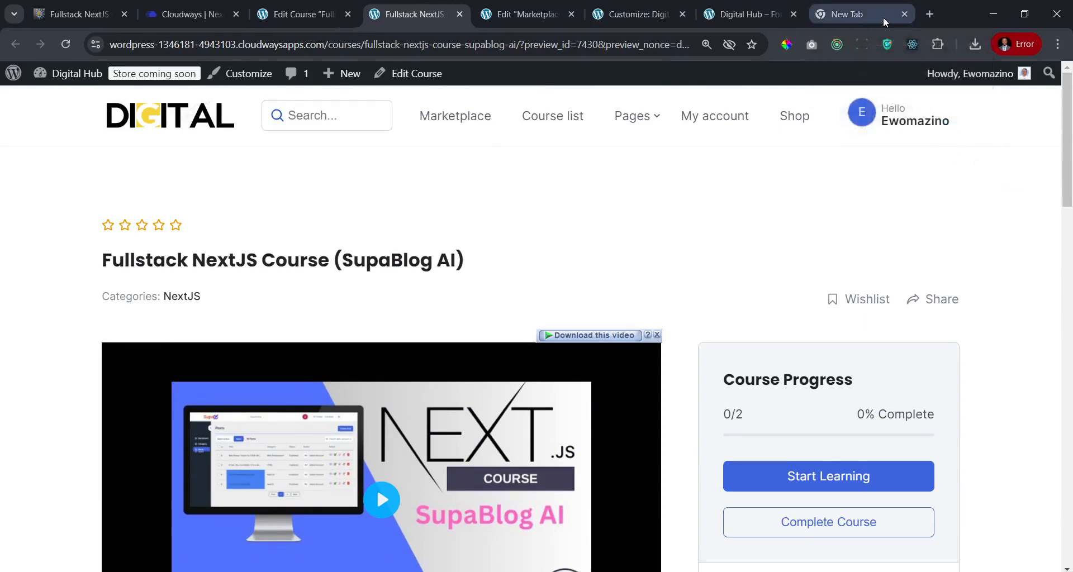
click(793, 14)
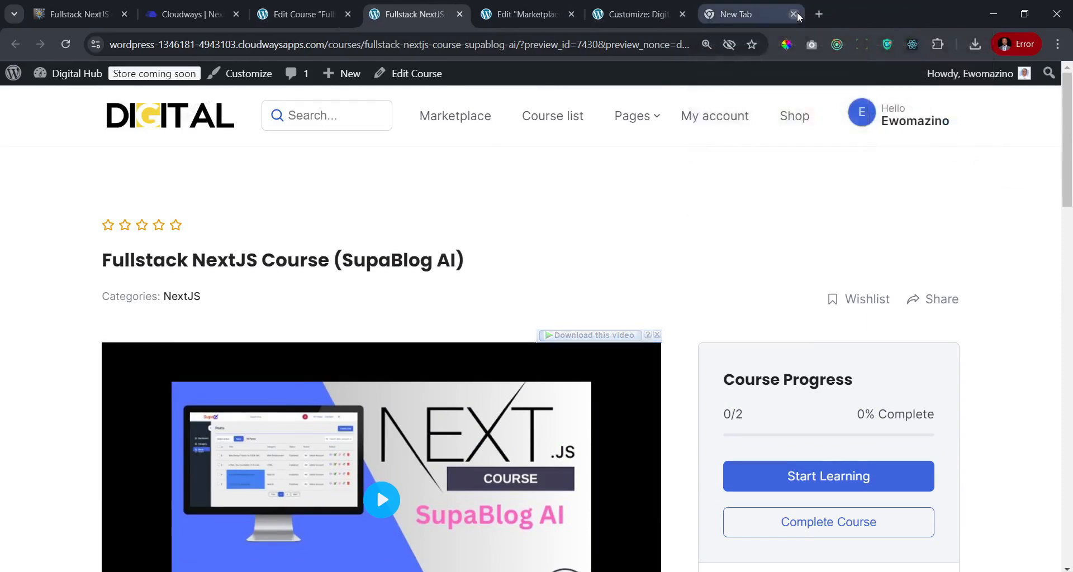
click(794, 14)
click(794, 14)
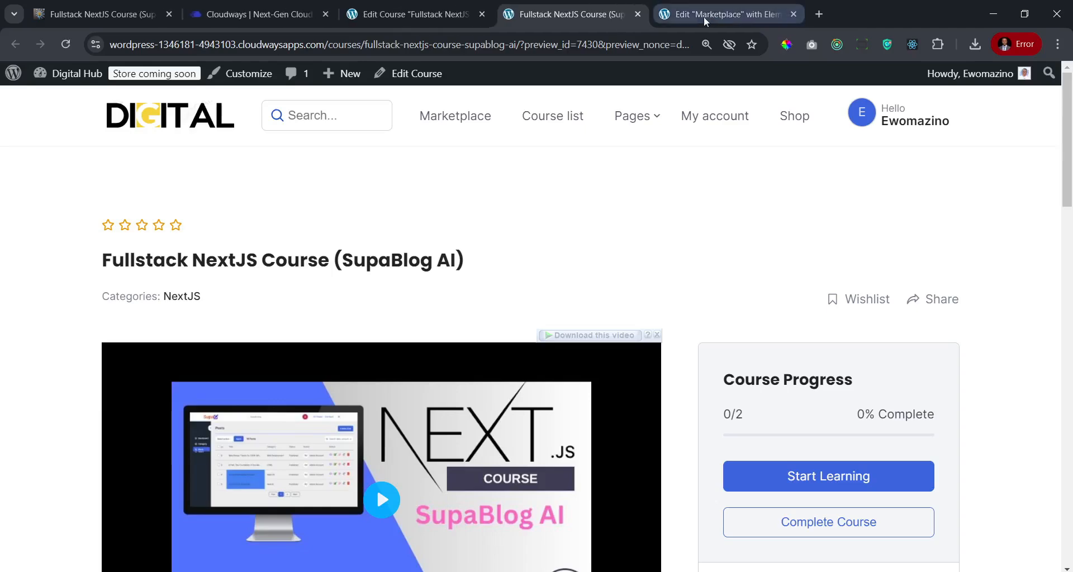
click(703, 15)
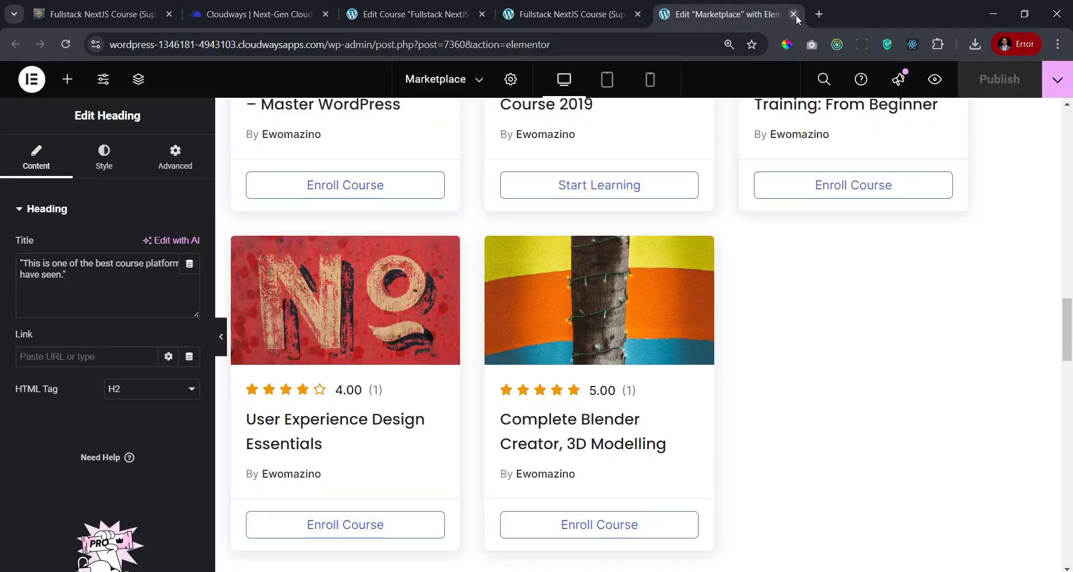
click(622, 8)
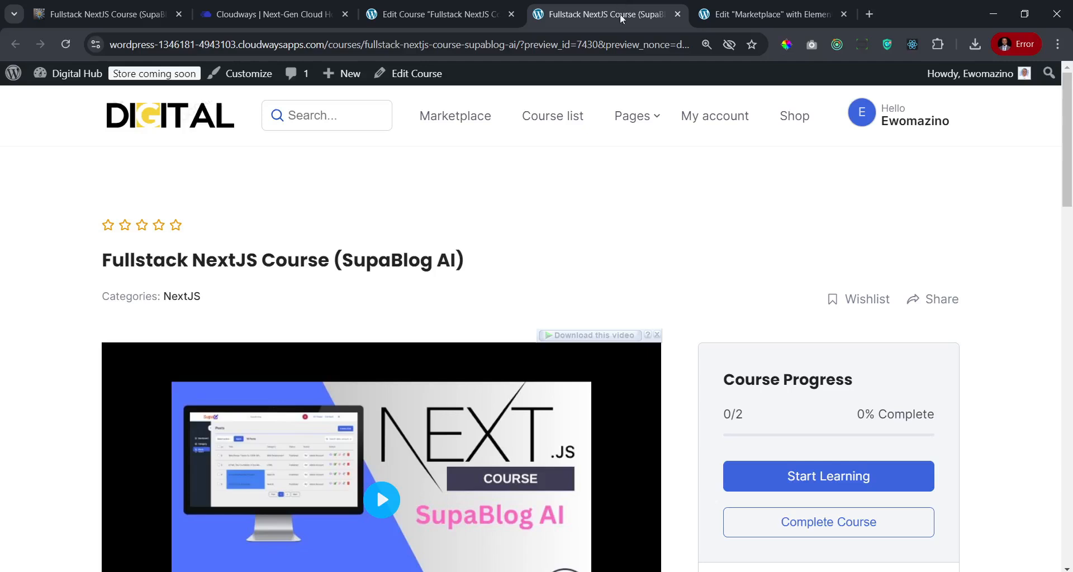
click(446, 6)
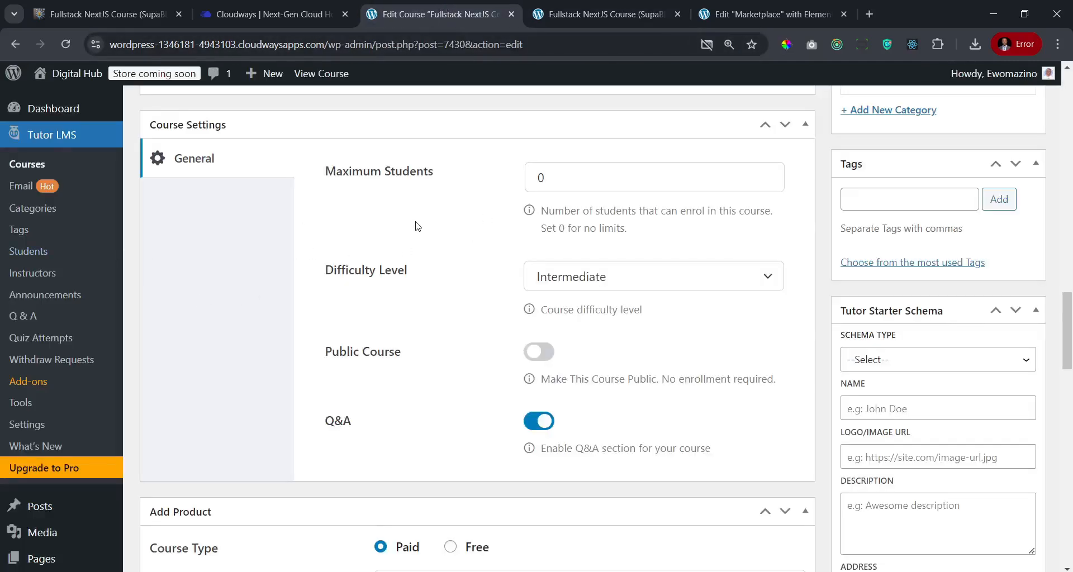
scroll(64, 302, down, 1)
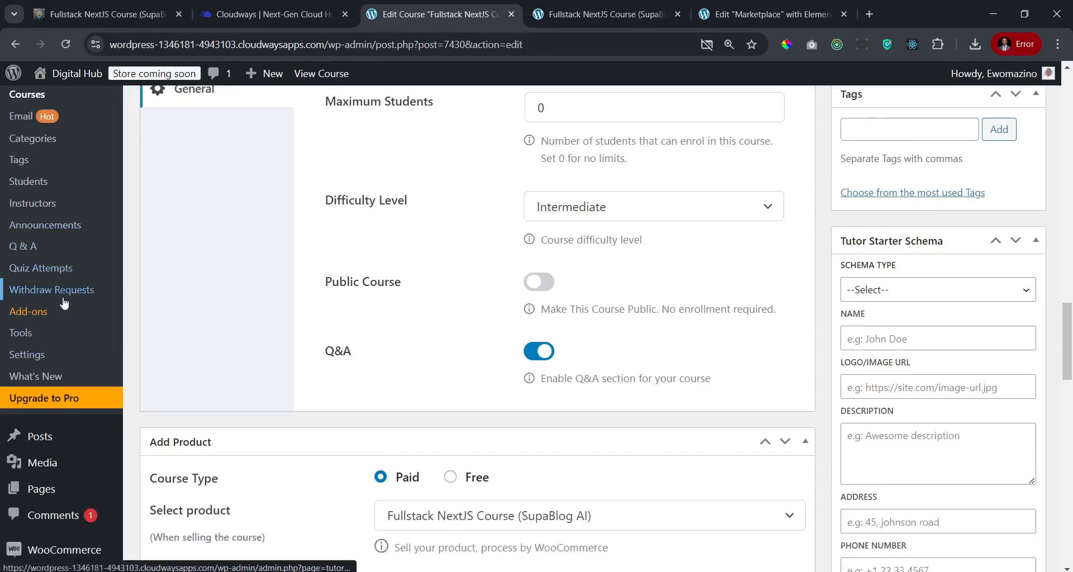
scroll(65, 302, down, 3)
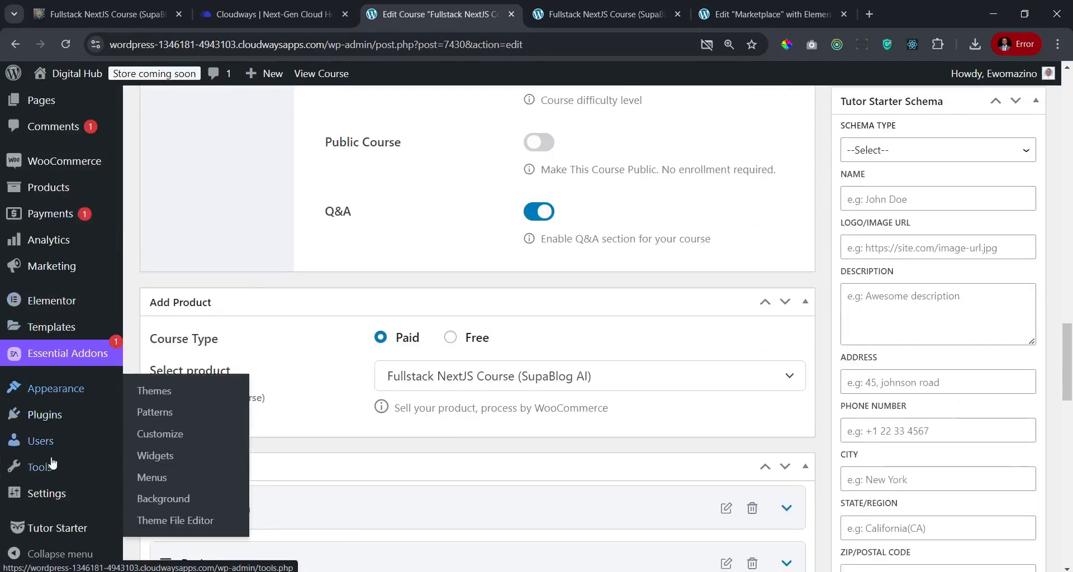
scroll(34, 335, up, 5)
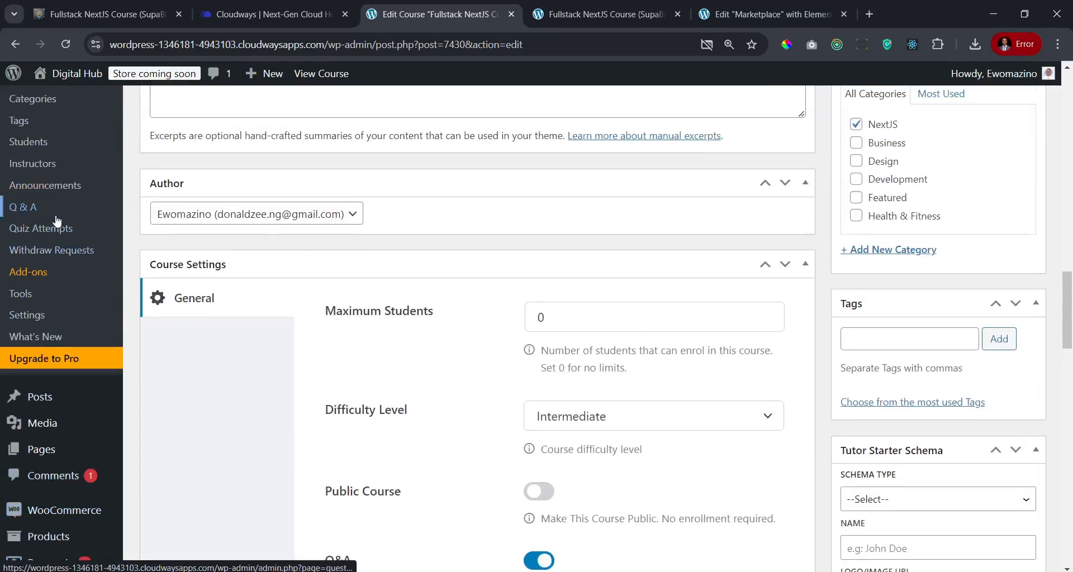
scroll(68, 186, up, 1)
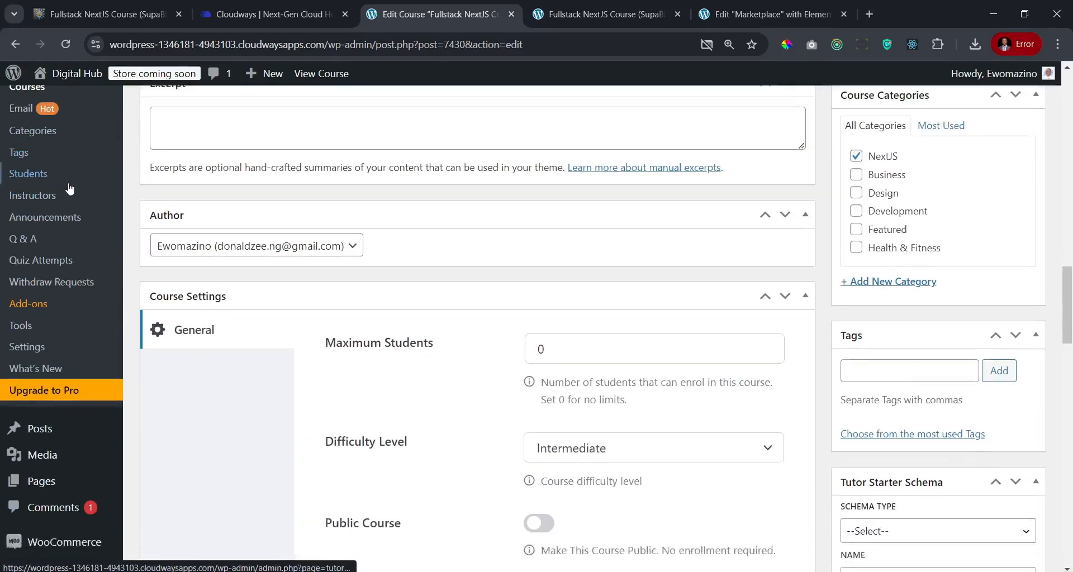
scroll(69, 189, up, 1)
scroll(92, 231, down, 3)
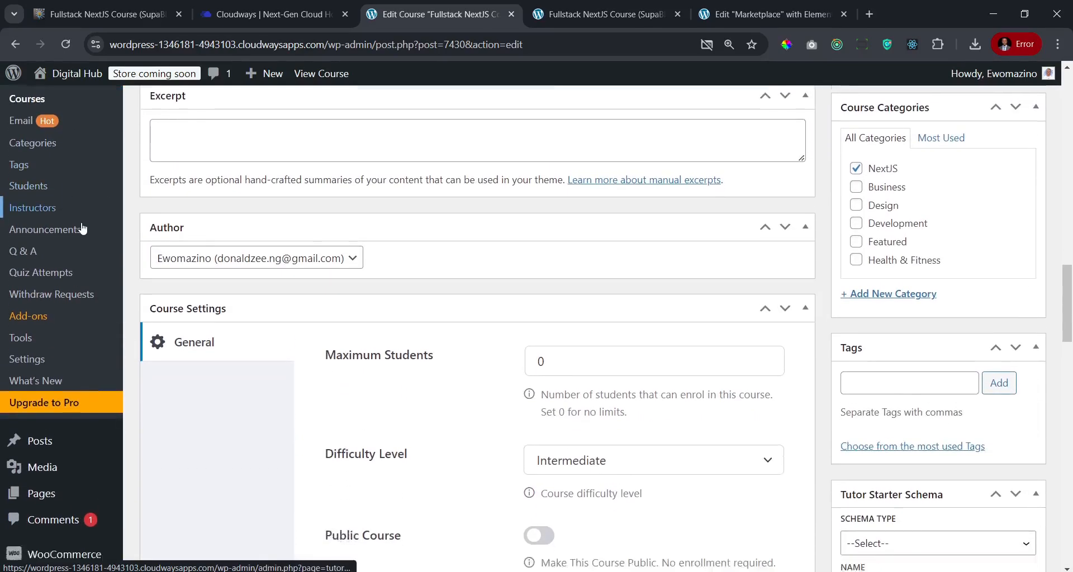
scroll(78, 230, down, 3)
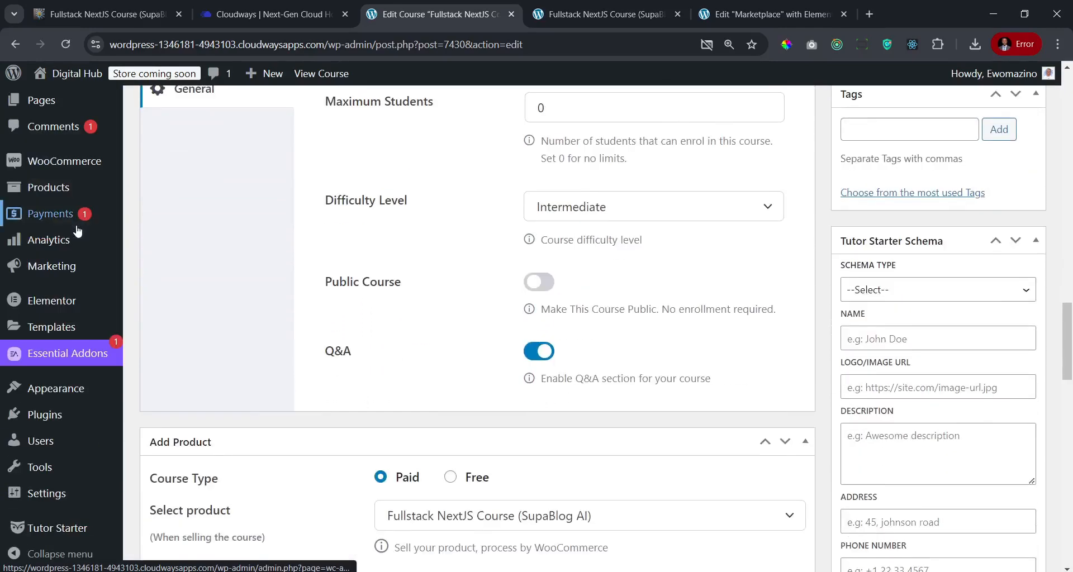
scroll(67, 268, down, 3)
scroll(65, 303, up, 8)
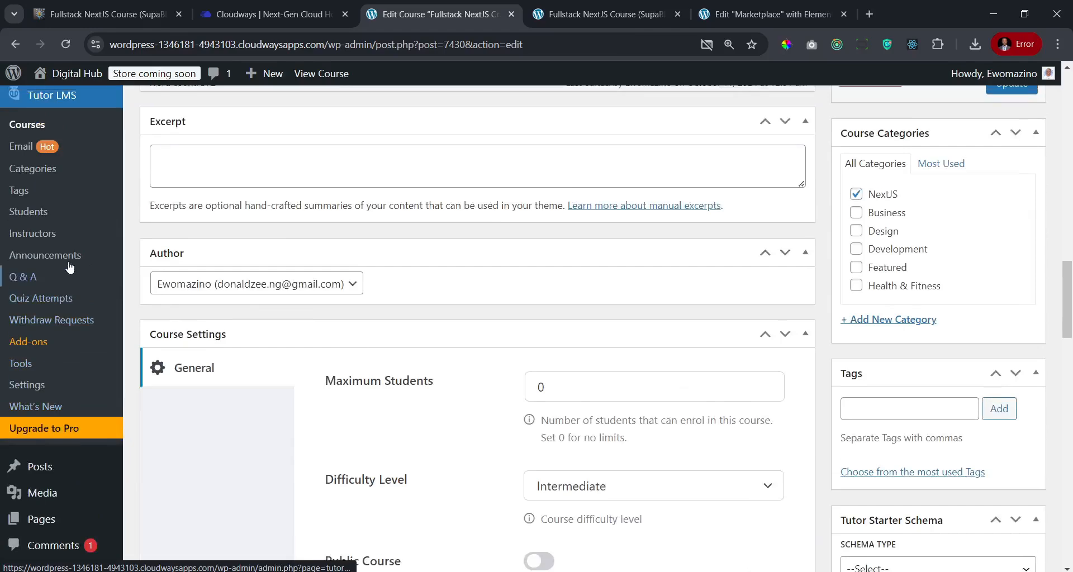
scroll(62, 263, down, 5)
mouse_move(71, 382)
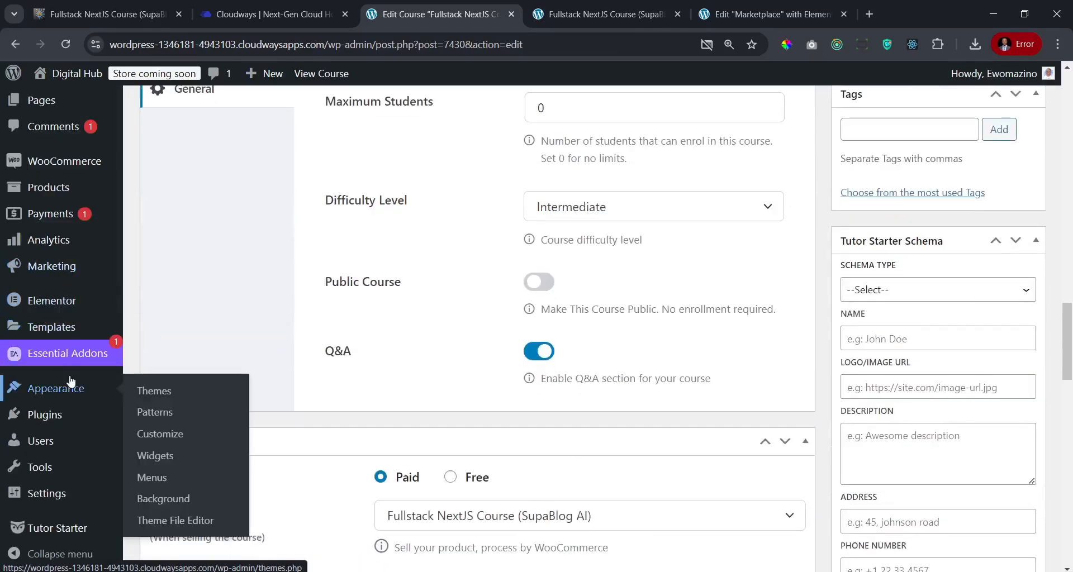
scroll(67, 358, down, 3)
mouse_move(64, 313)
scroll(65, 313, up, 3)
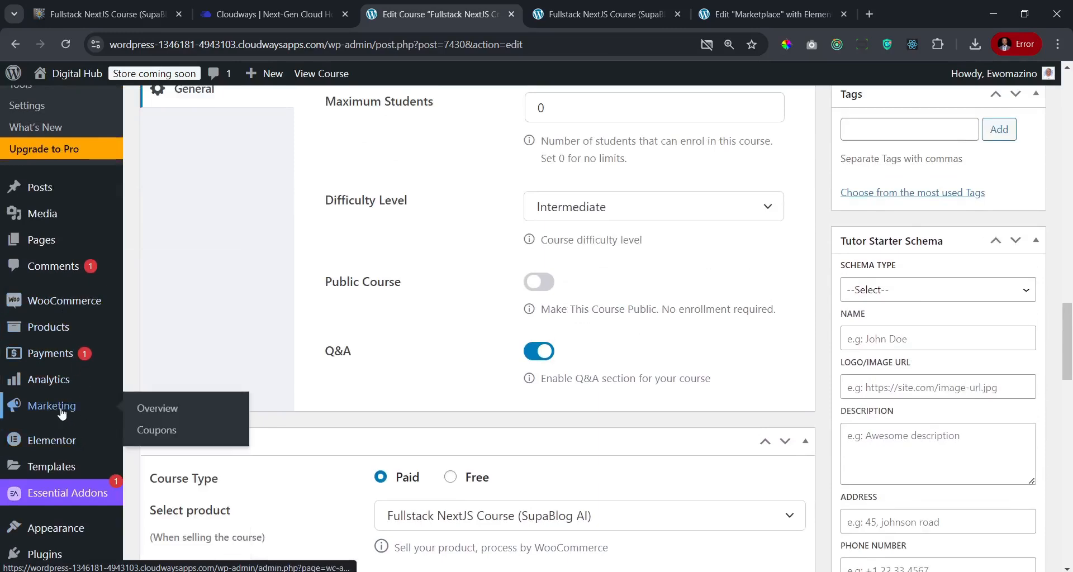
mouse_move(49, 335)
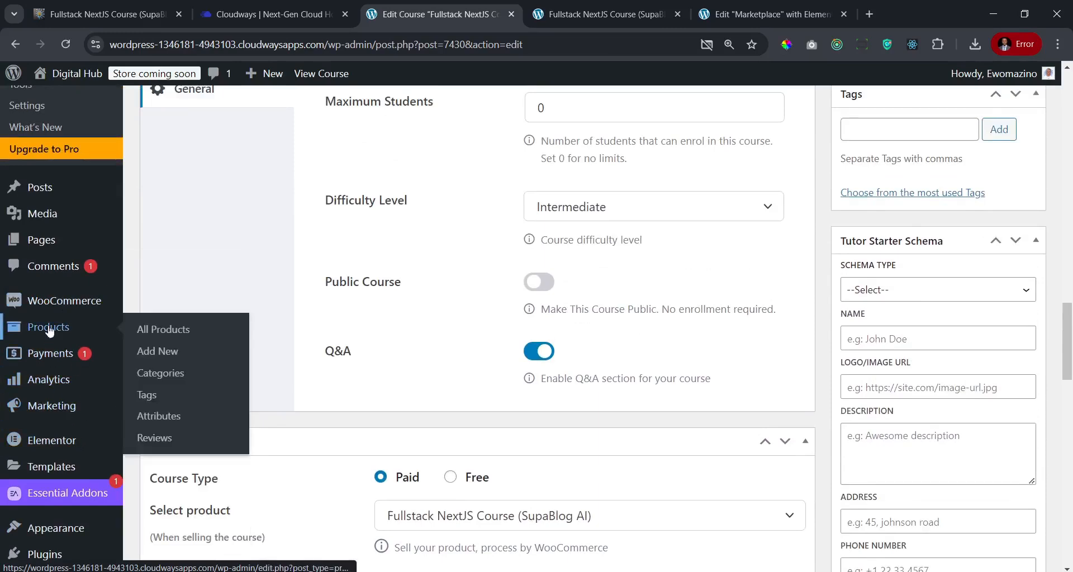
Start a new product and copy the 'Digital Marketting Guide' title from the live shop page
click(156, 352)
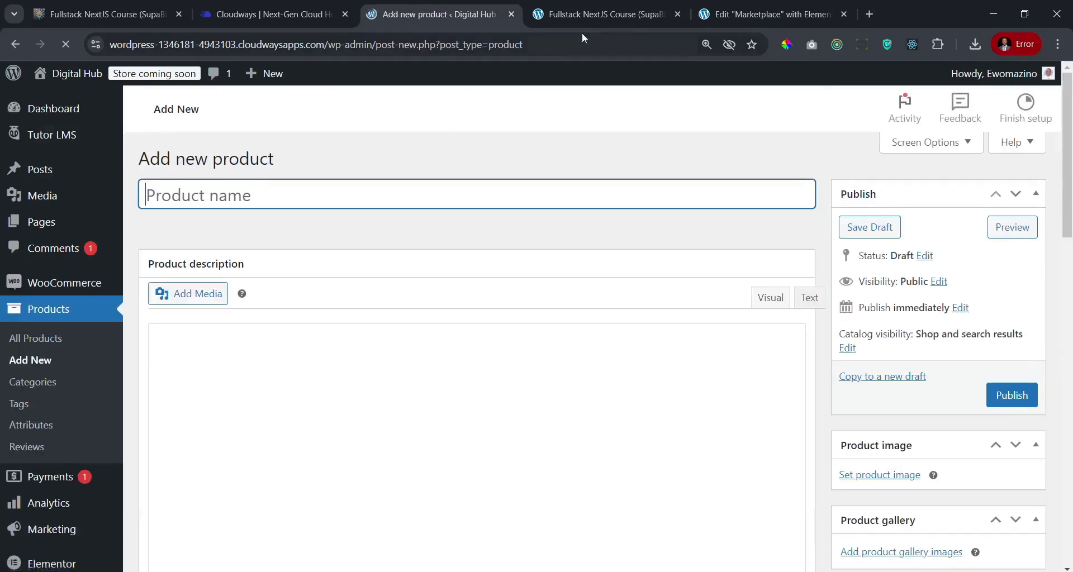
click(102, 22)
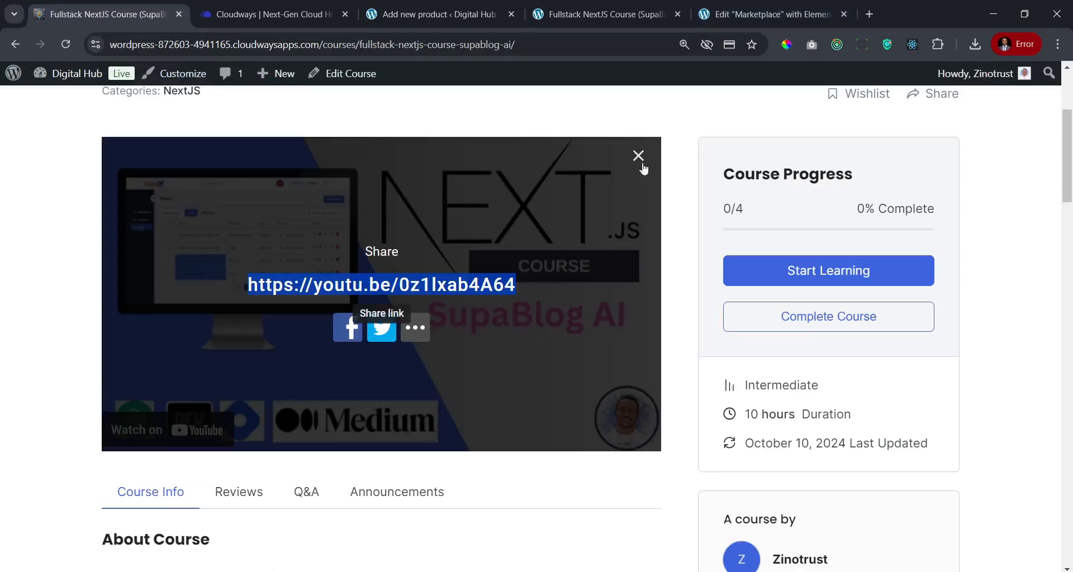
scroll(648, 185, up, 4)
click(643, 116)
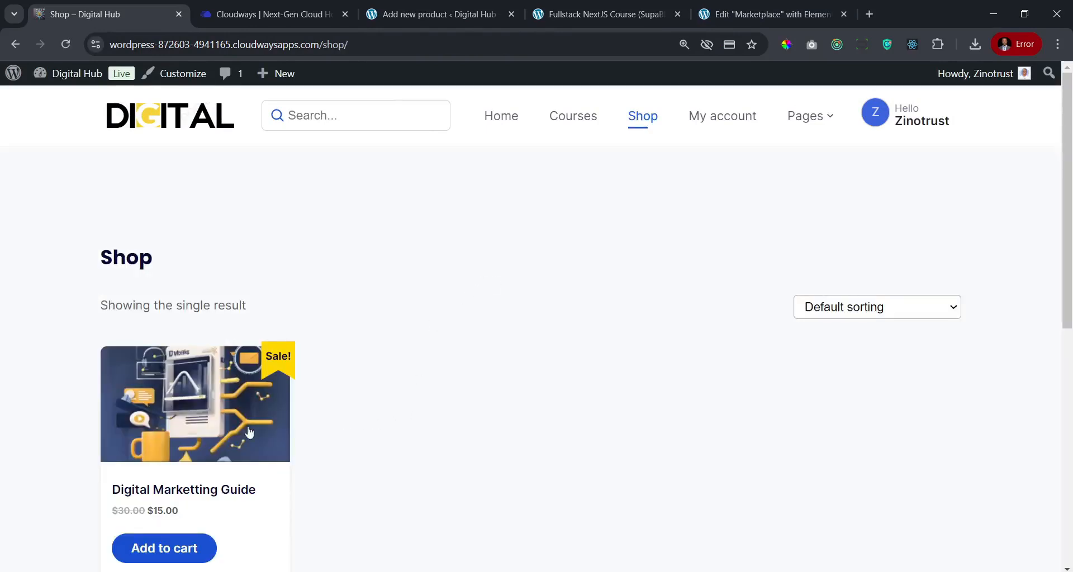
click(218, 398)
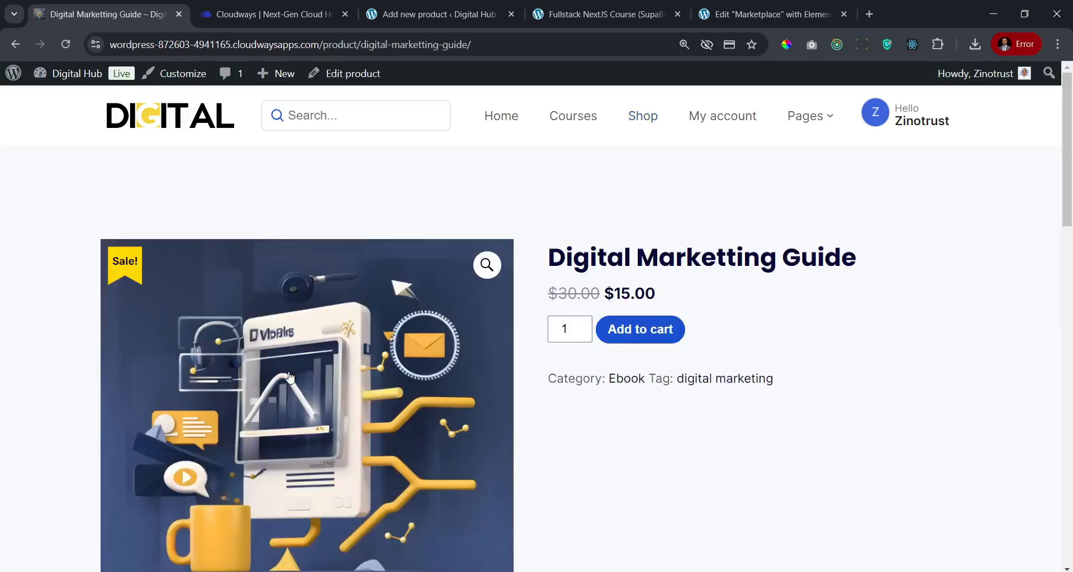
drag(882, 252, 556, 256)
key(ctrl+c)
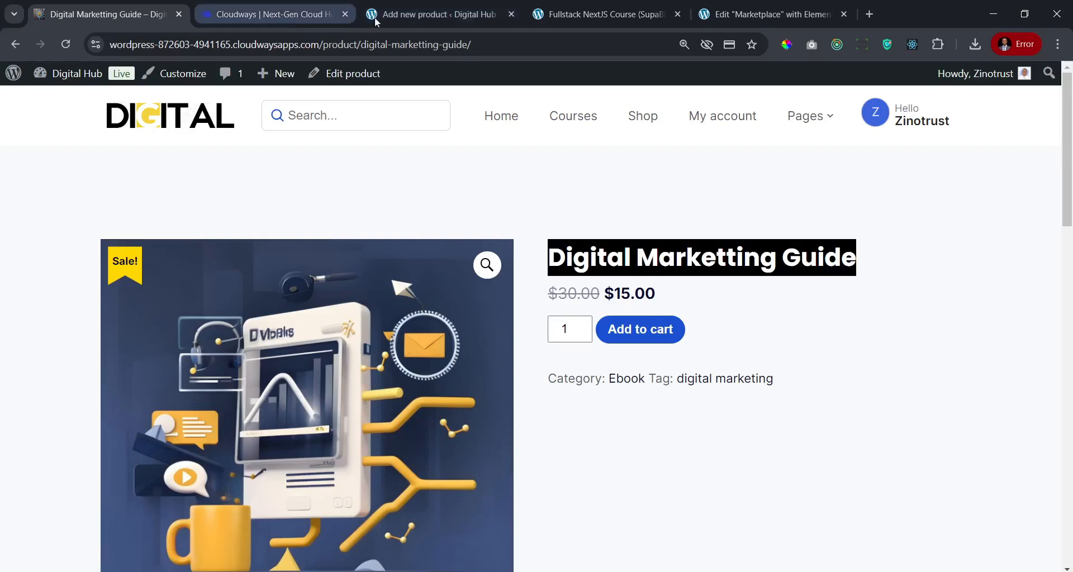
click(405, 22)
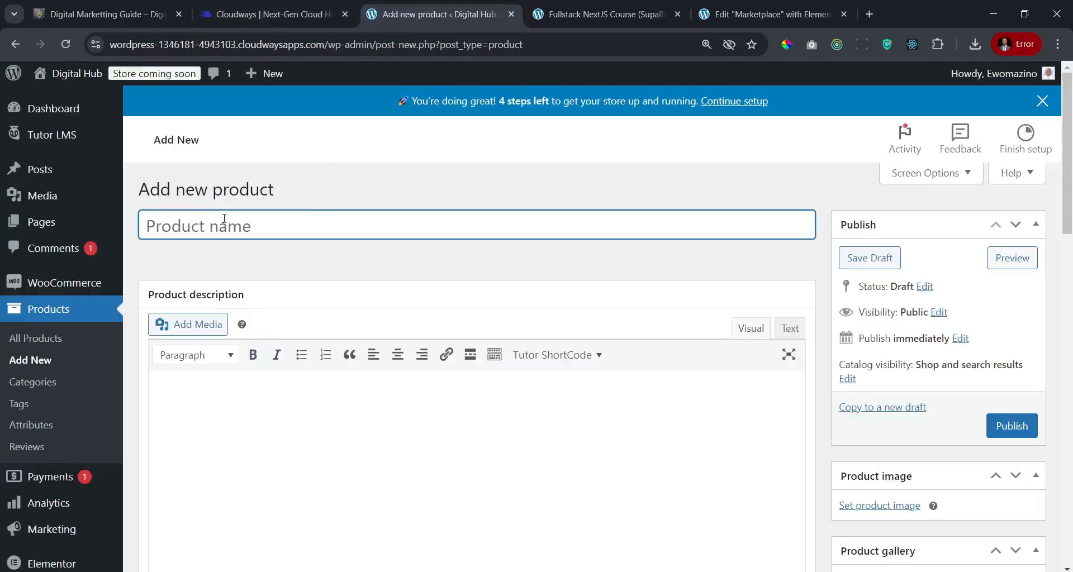
Name the product 'Digital Marketting Guide' and paste in the live page's description
key(ctrl+v)
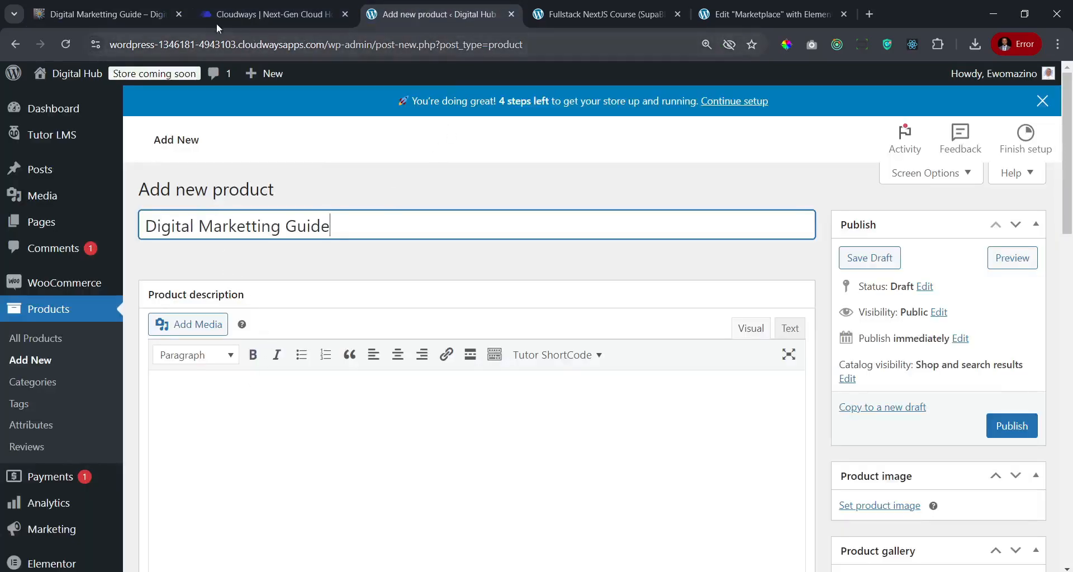
click(106, 14)
scroll(559, 460, down, 7)
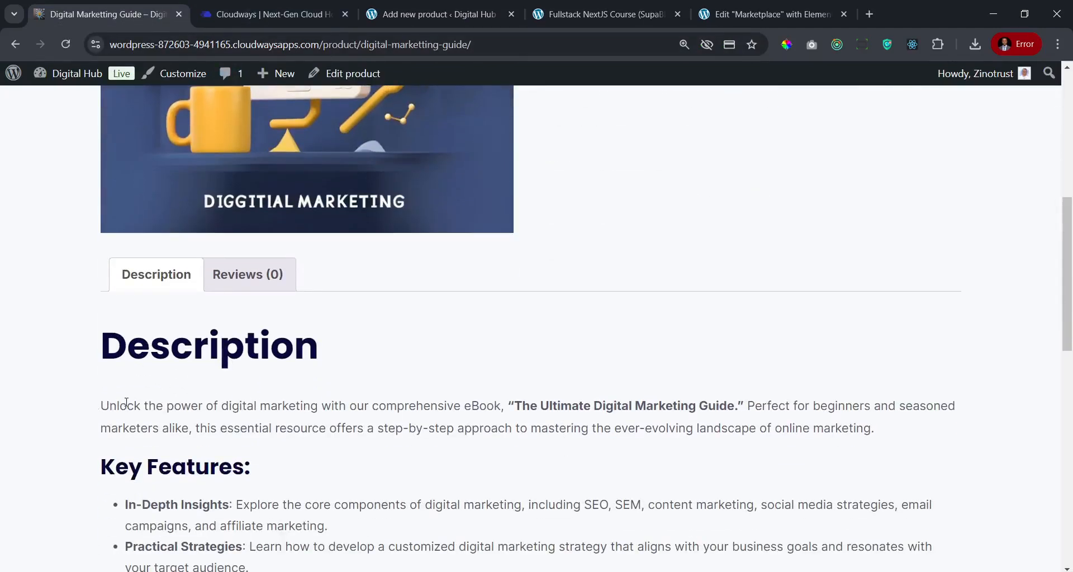
drag(101, 406, 781, 309)
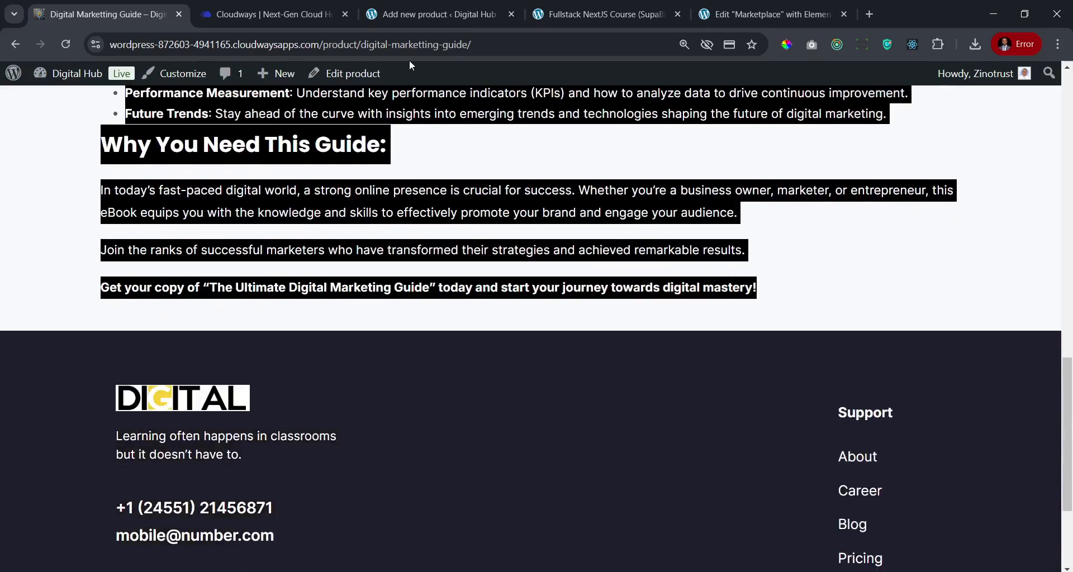
click(414, 14)
click(258, 401)
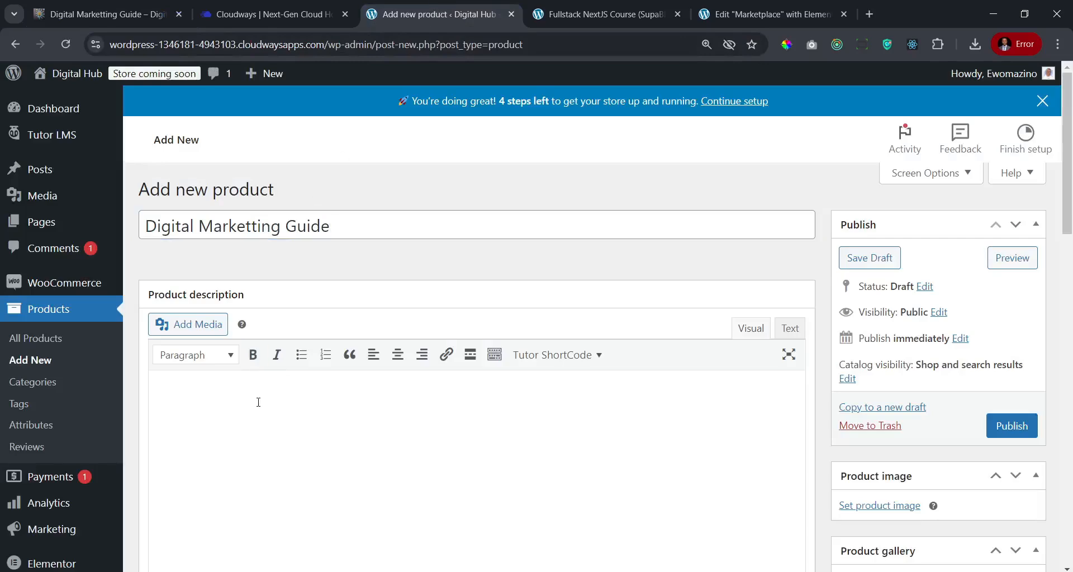
key(ctrl+v)
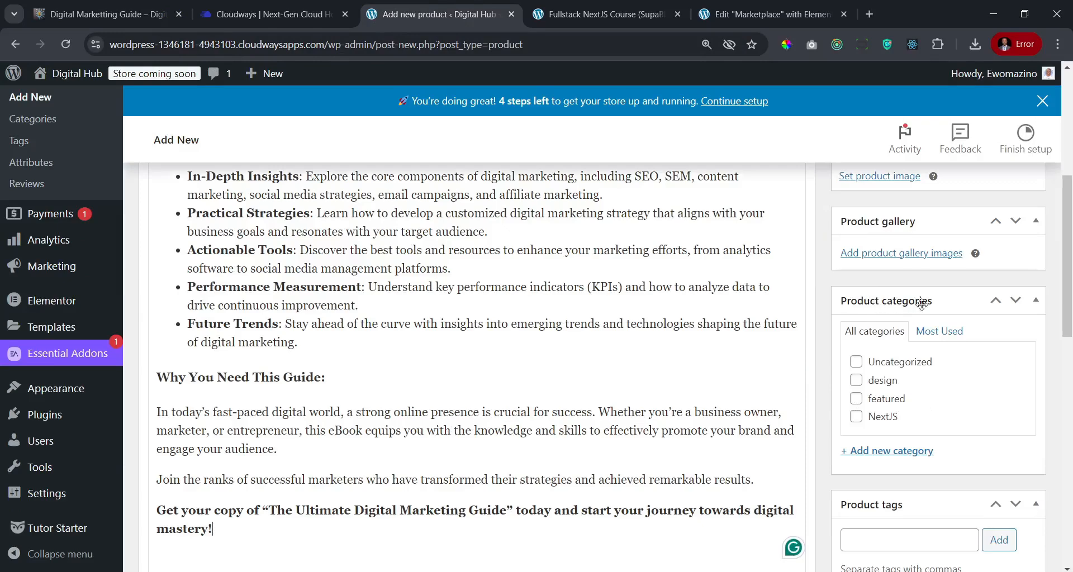
Create a new Ebook product category and tick it for the product
click(893, 453)
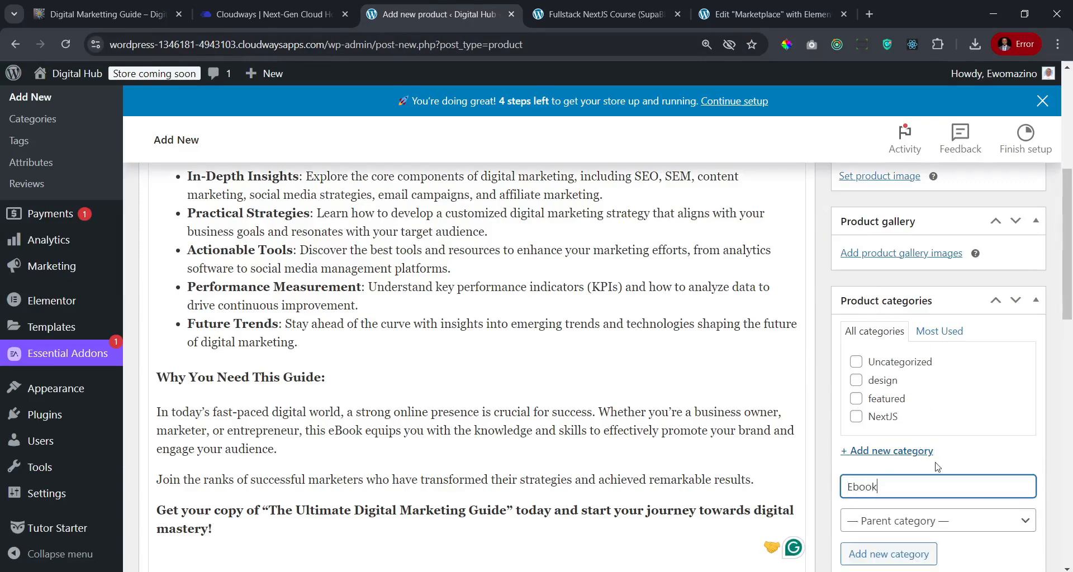
click(900, 565)
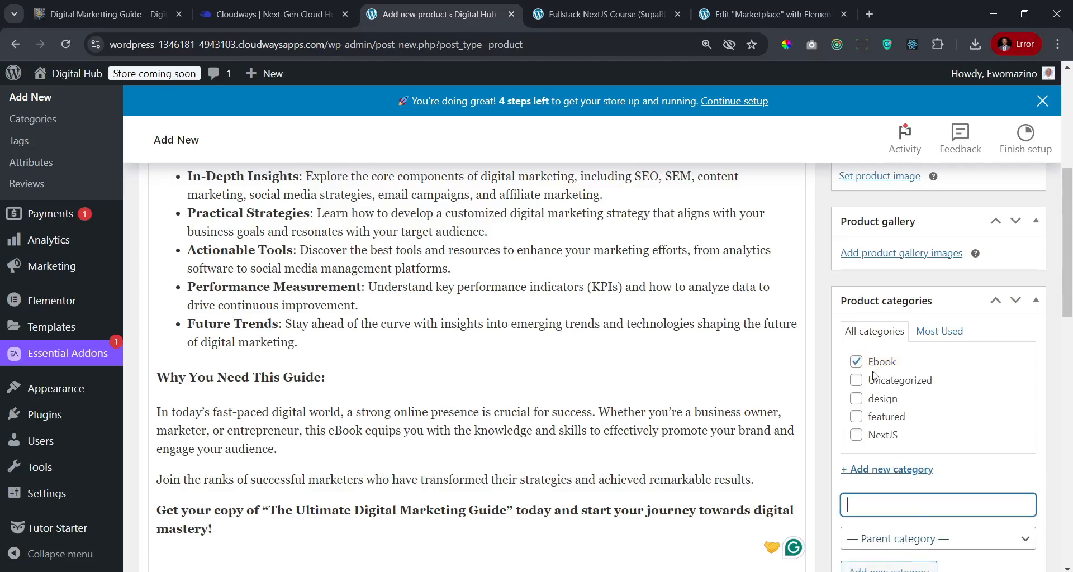
scroll(853, 367, up, 4)
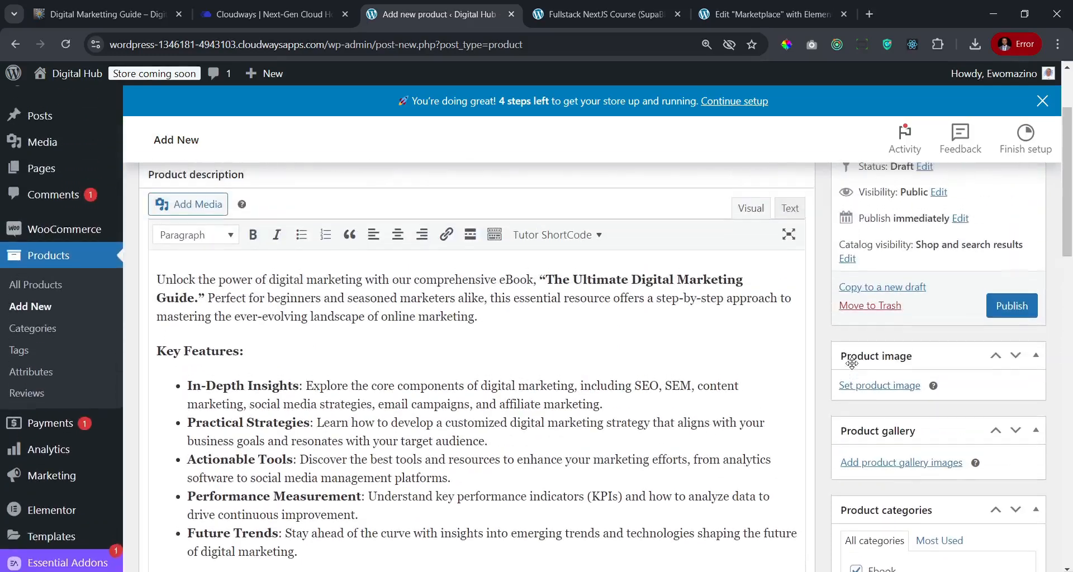
Set the digital marketing cover image as the product image
click(887, 391)
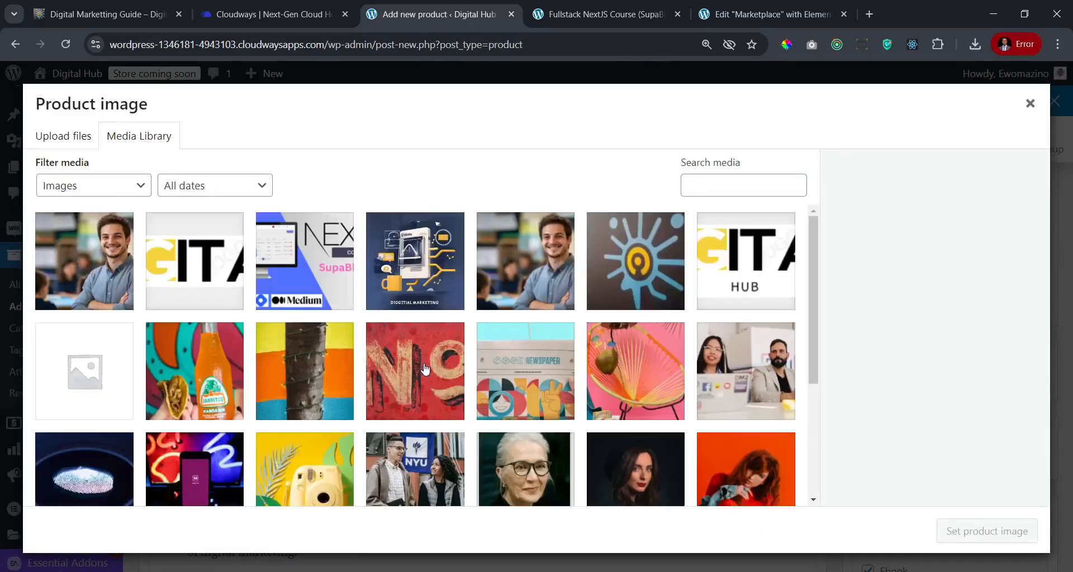
click(426, 262)
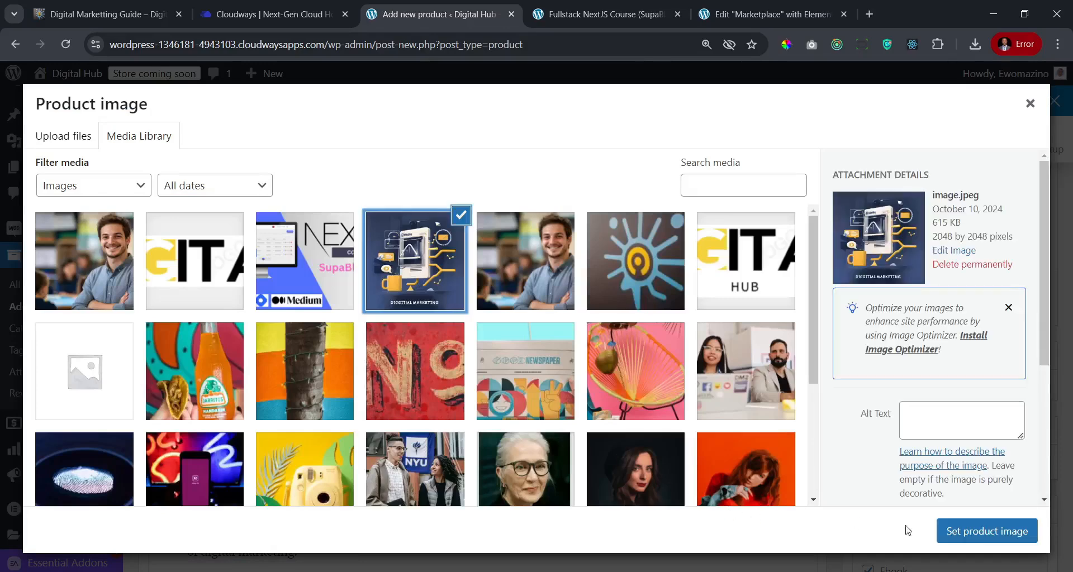
click(964, 534)
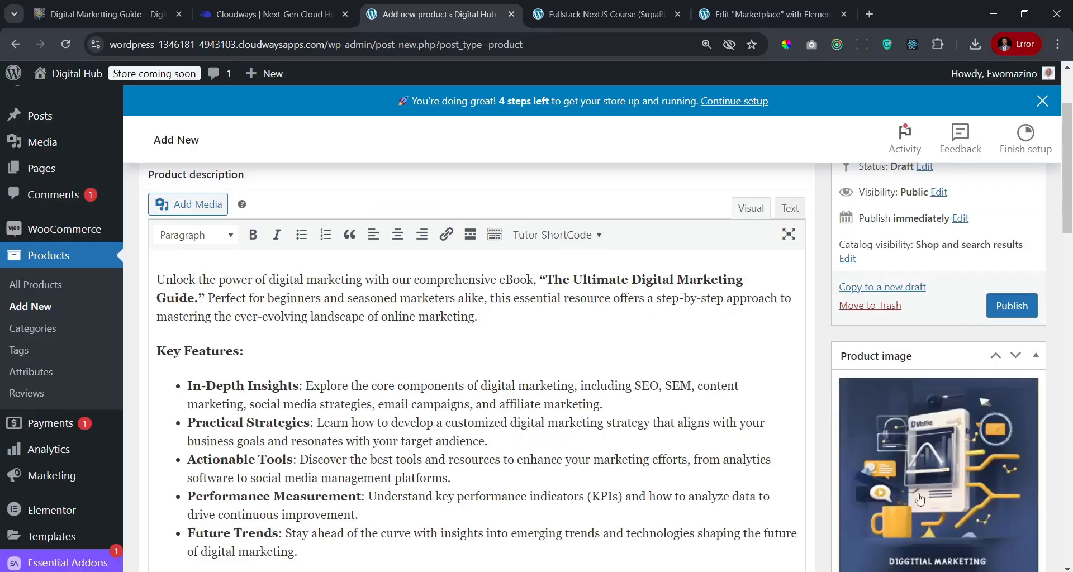
Price the product at 30 regular and 15 sale, and mark it Virtual and Downloadable
scroll(920, 499, down, 3)
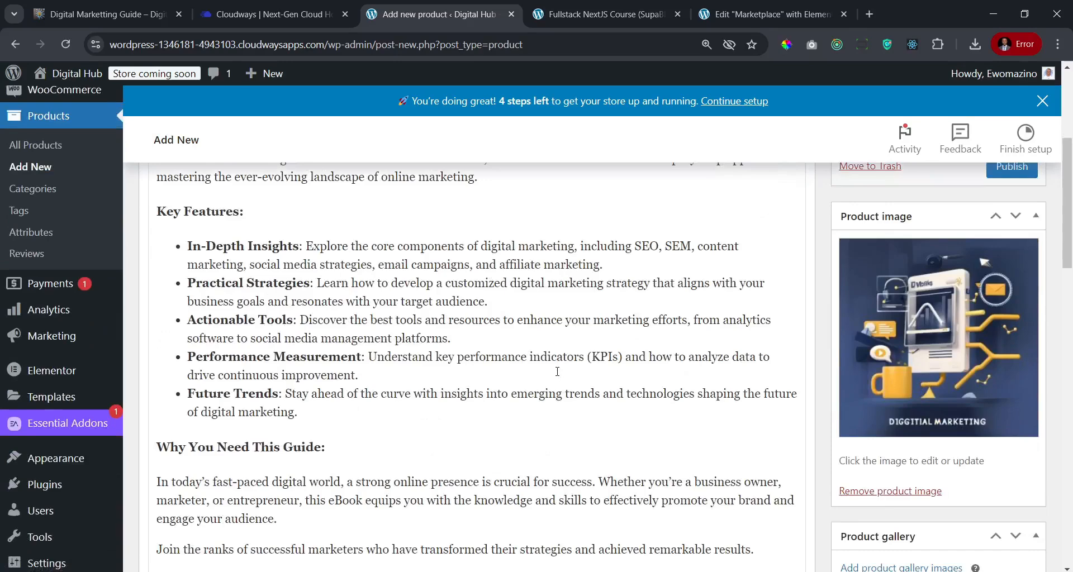
scroll(563, 366, down, 7)
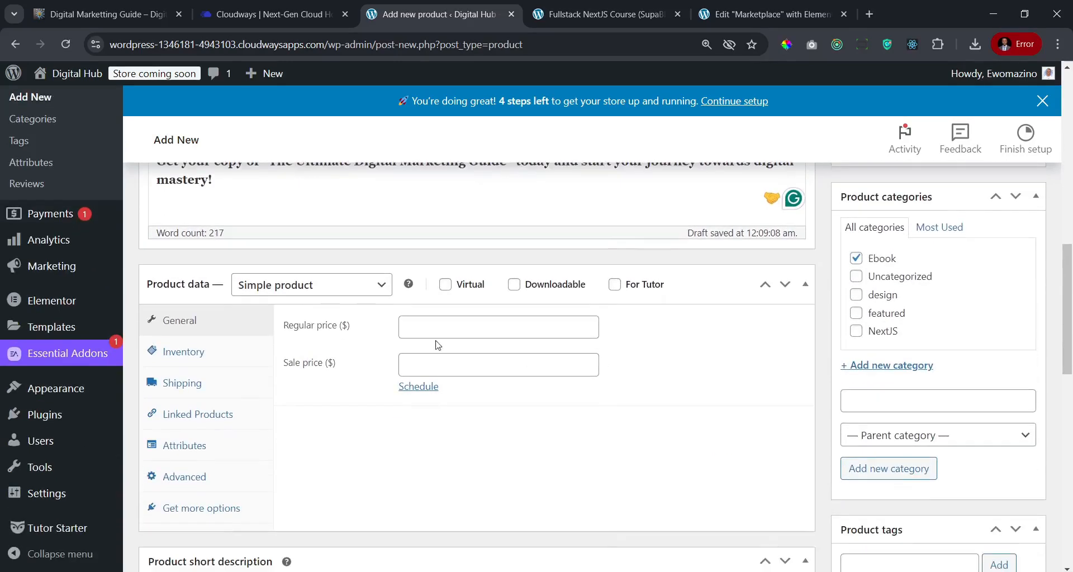
click(440, 329)
click(488, 360)
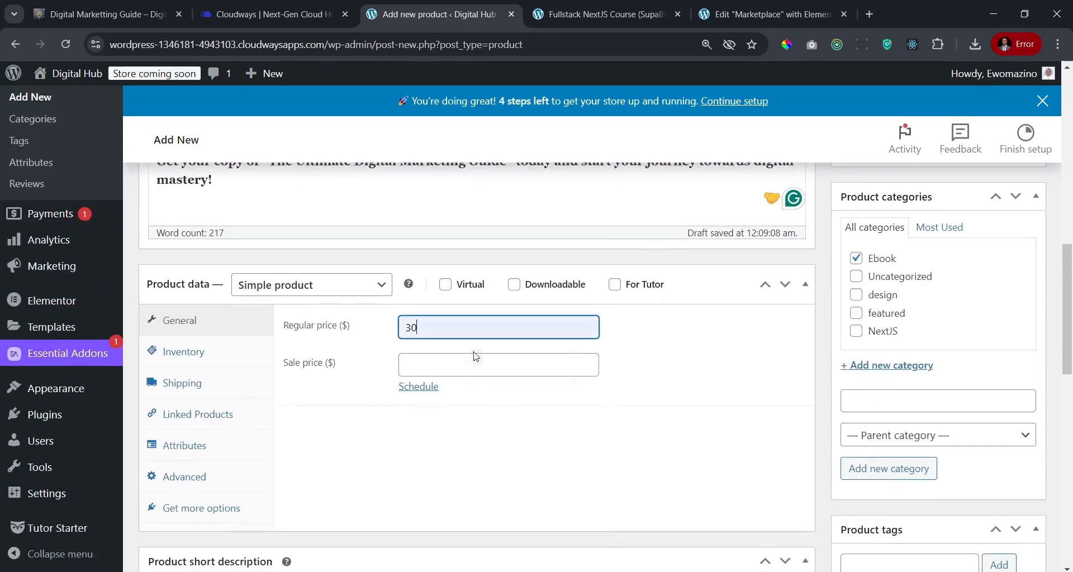
click(470, 362)
text(15)
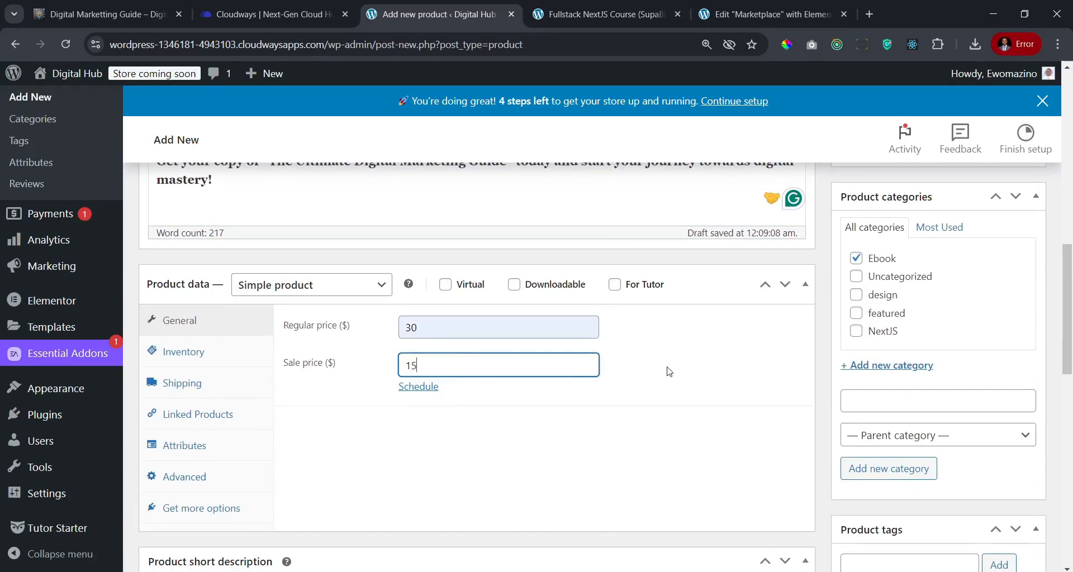
click(446, 285)
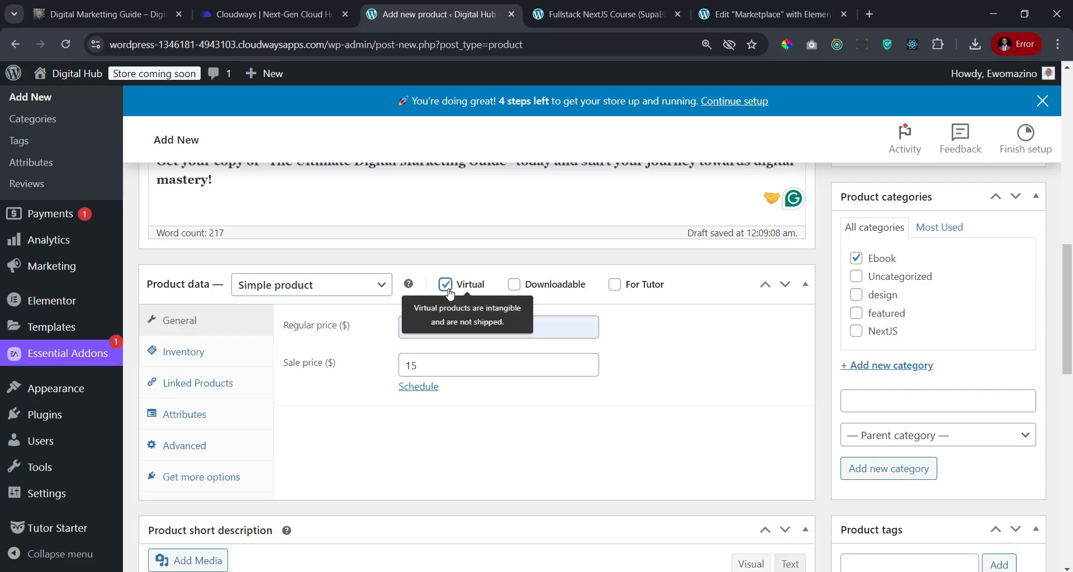
click(515, 288)
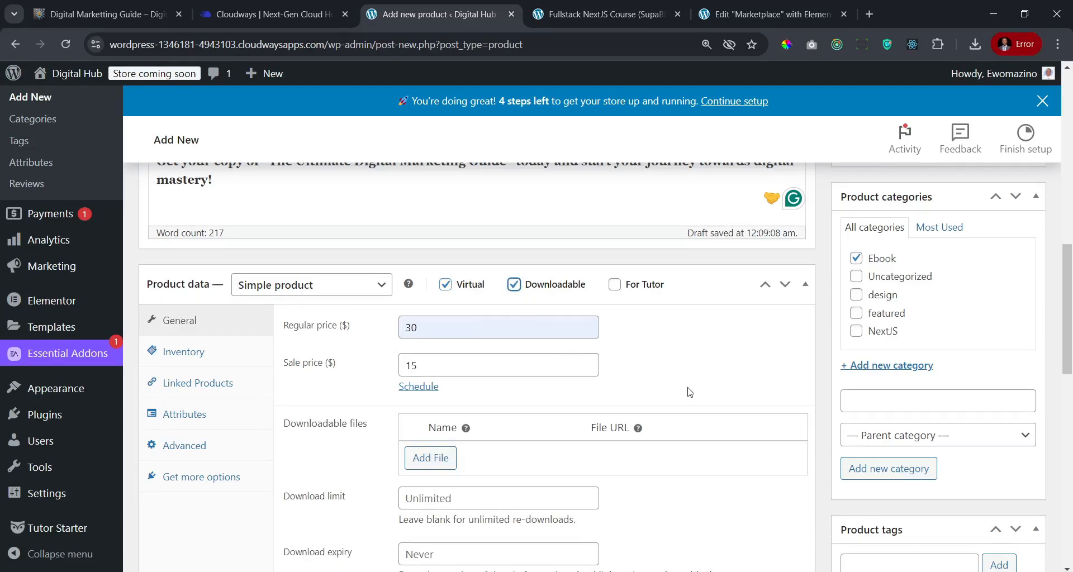
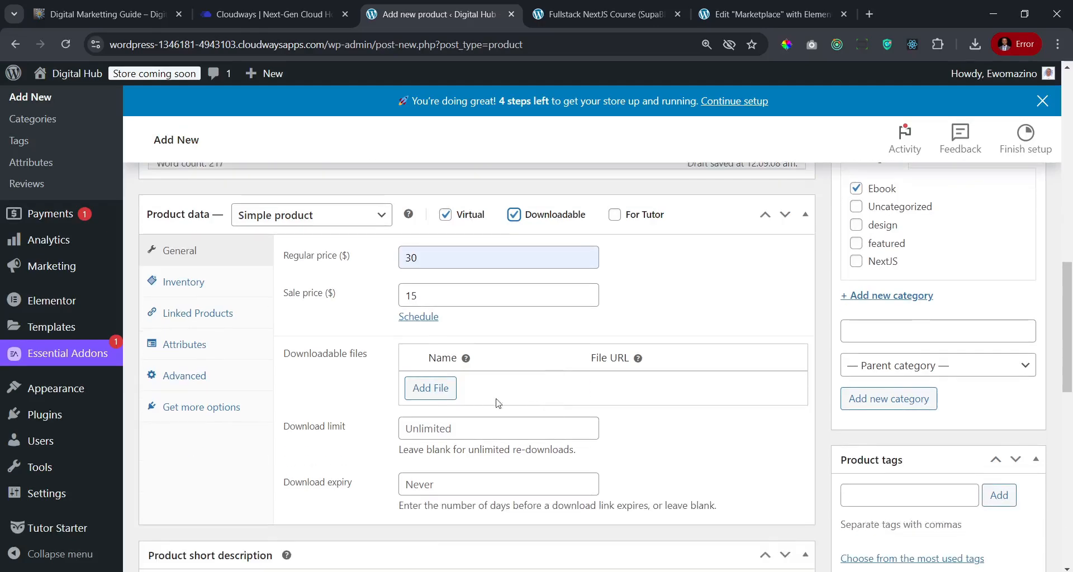
Add a downloadable file row pointing to rdhyxu44zU.pdf from the media library
click(431, 389)
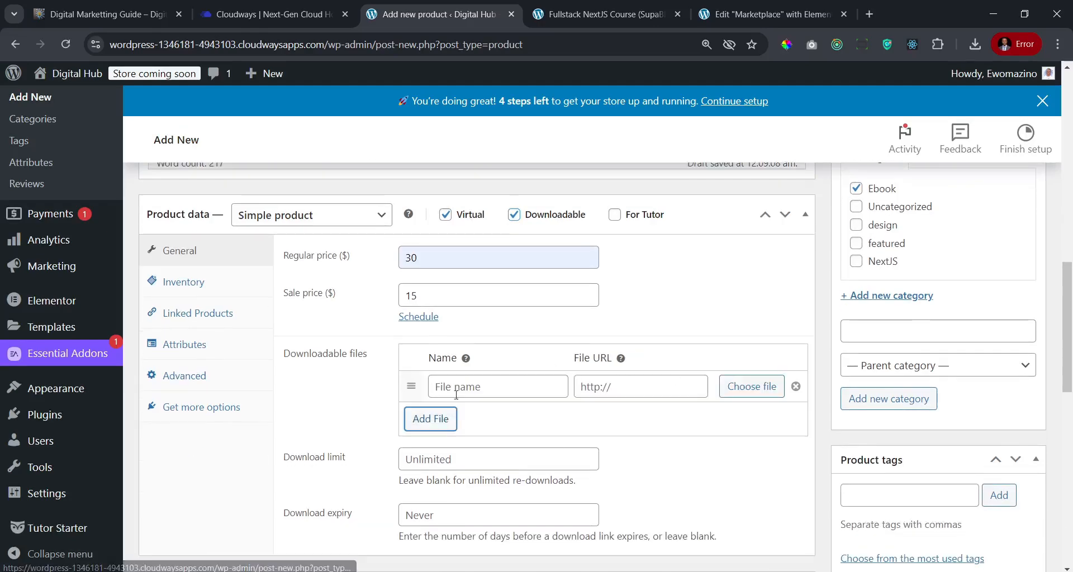
click(761, 388)
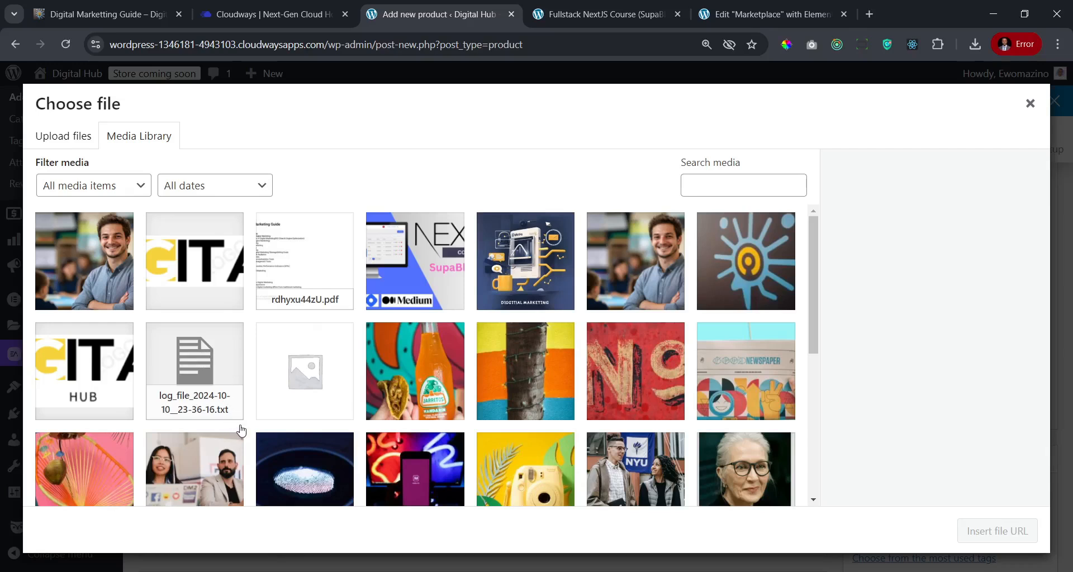
click(315, 254)
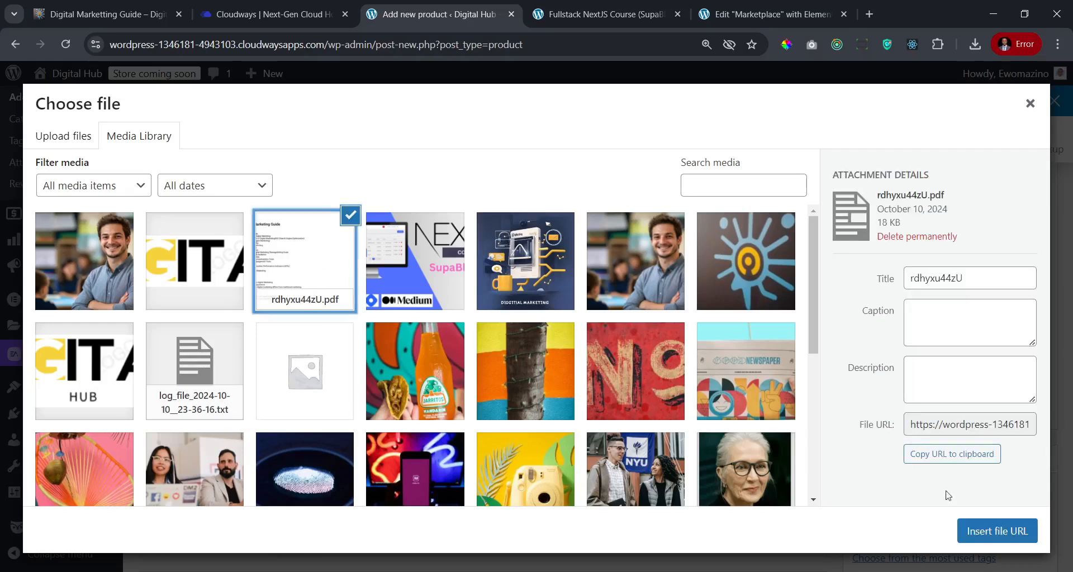
click(1003, 540)
click(1003, 540)
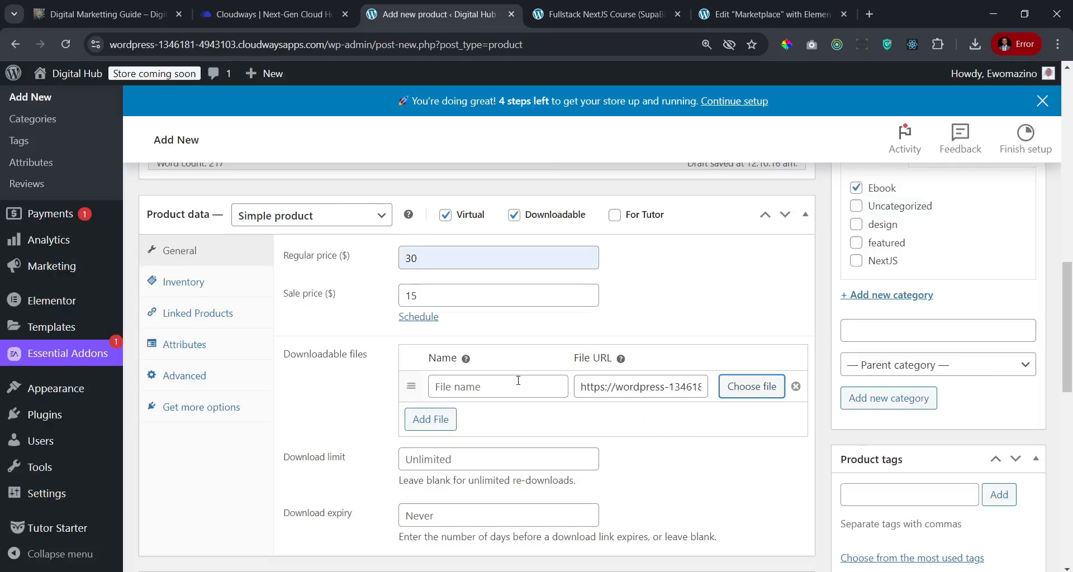
Name the downloadable file Digital Marketting Guide
scroll(519, 380, up, 10)
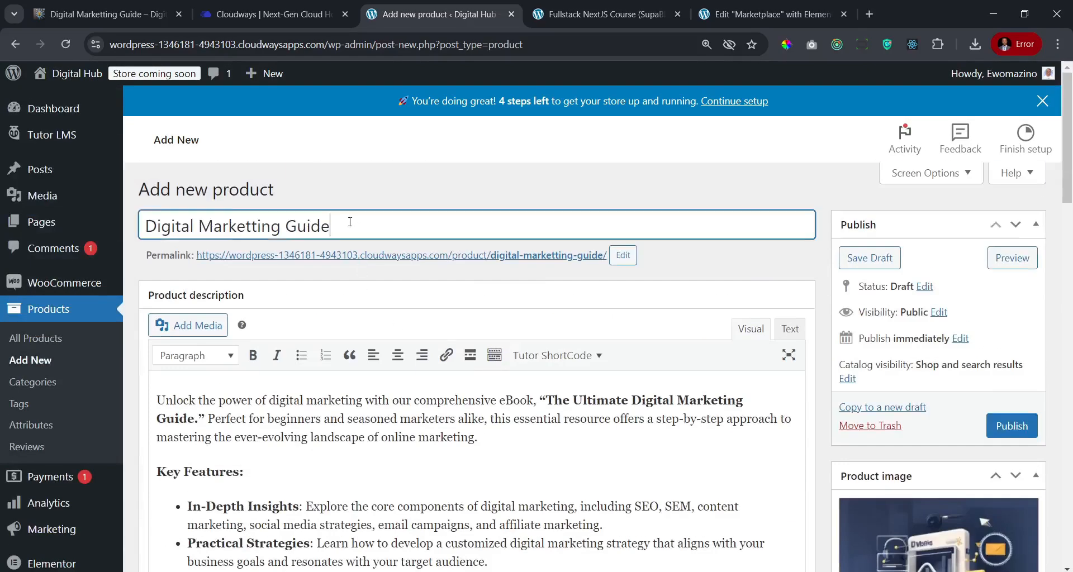
drag(350, 222, 58, 224)
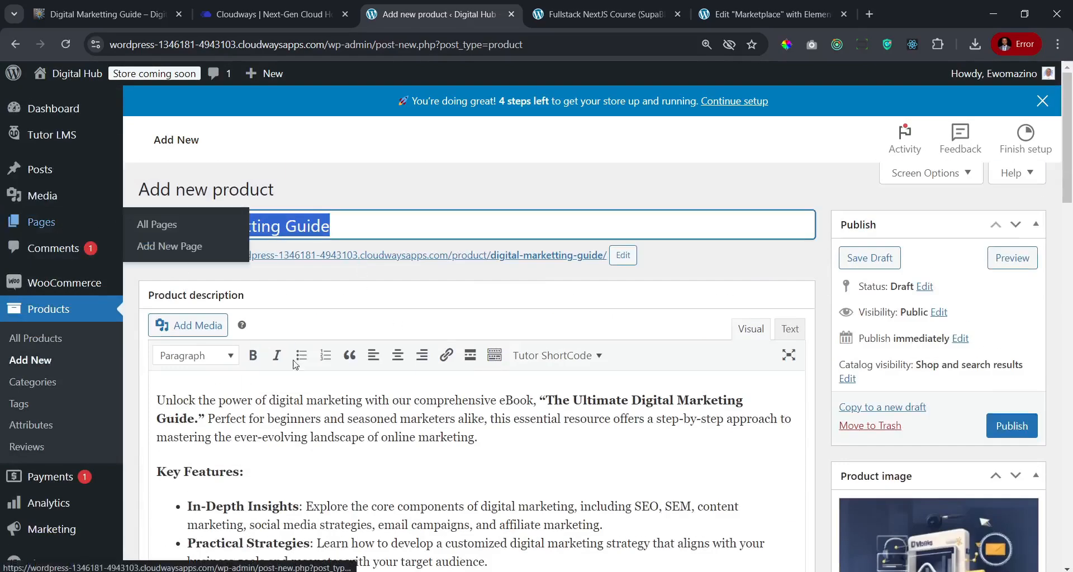
scroll(436, 371, down, 10)
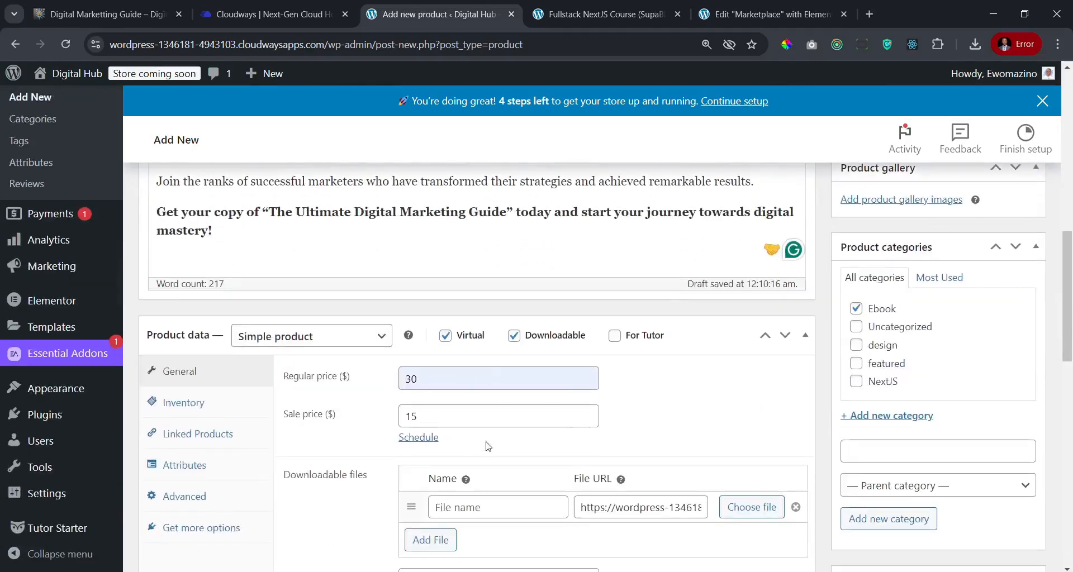
scroll(486, 445, down, 3)
click(459, 364)
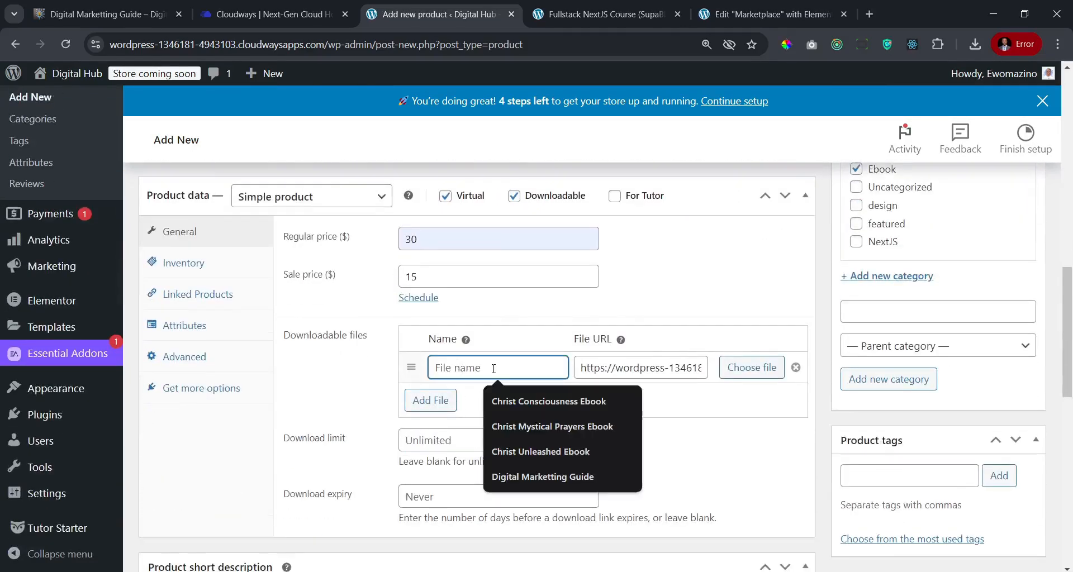
click(543, 477)
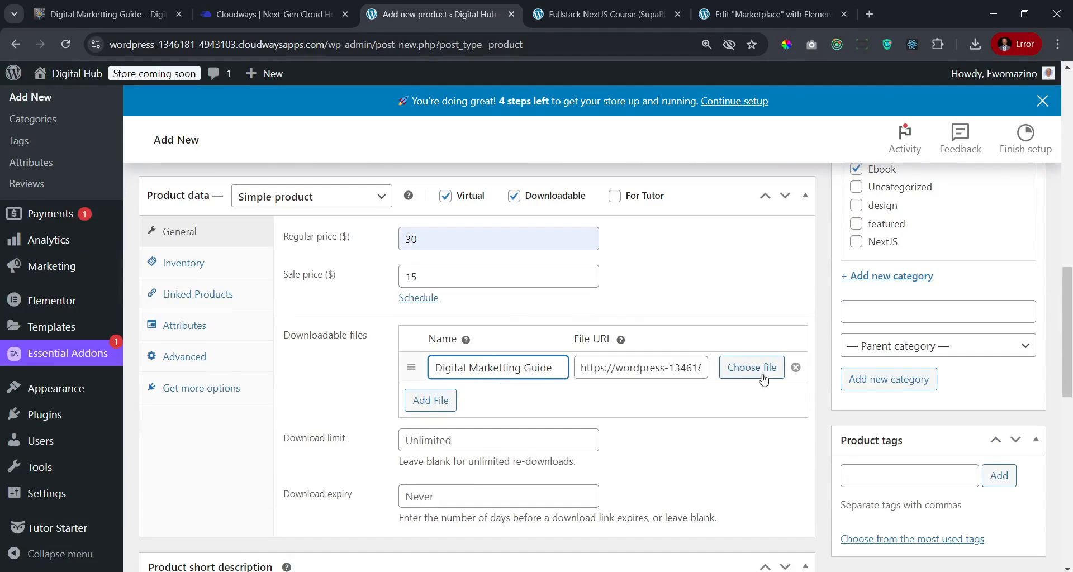
scroll(780, 370, down, 1)
scroll(779, 370, down, 3)
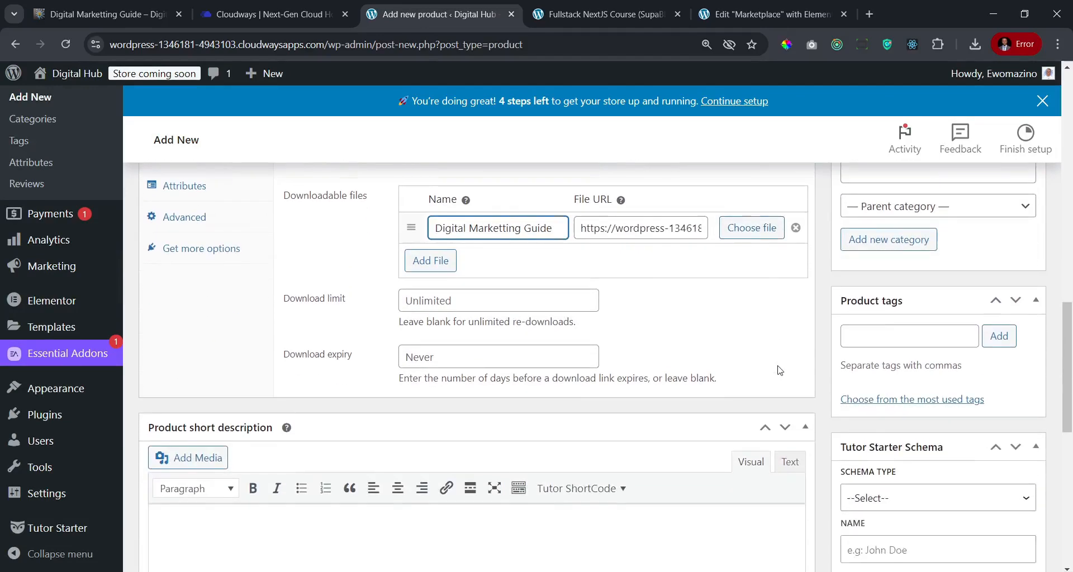
scroll(831, 352, up, 2)
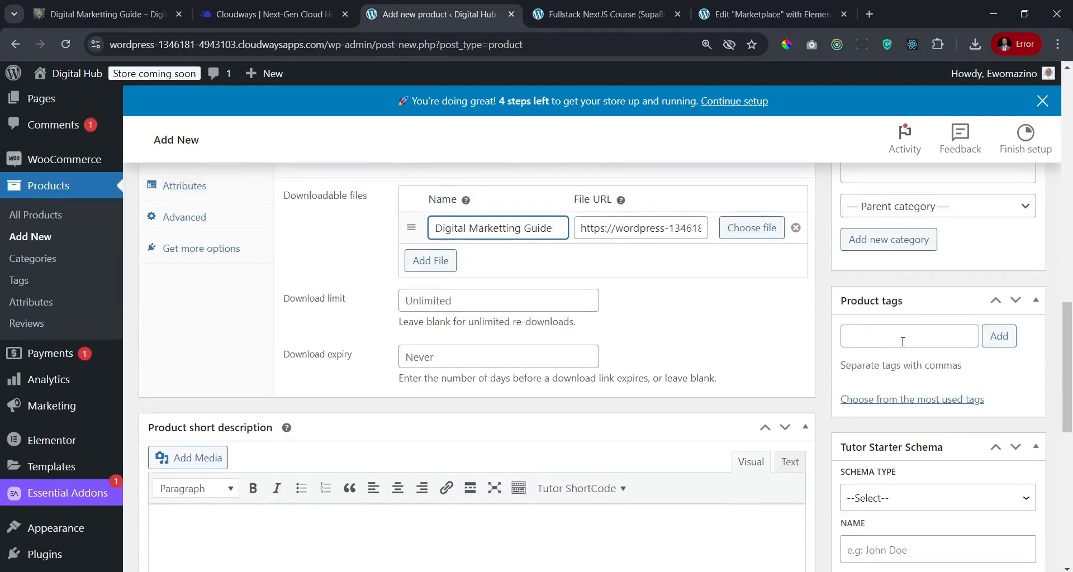
scroll(618, 438, down, 5)
scroll(874, 356, up, 9)
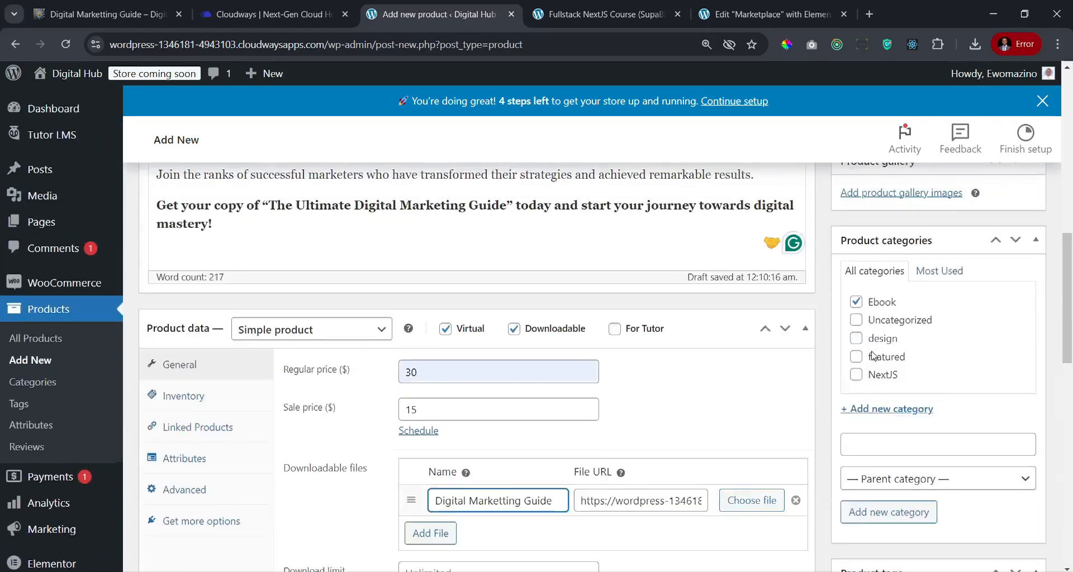
scroll(874, 356, up, 10)
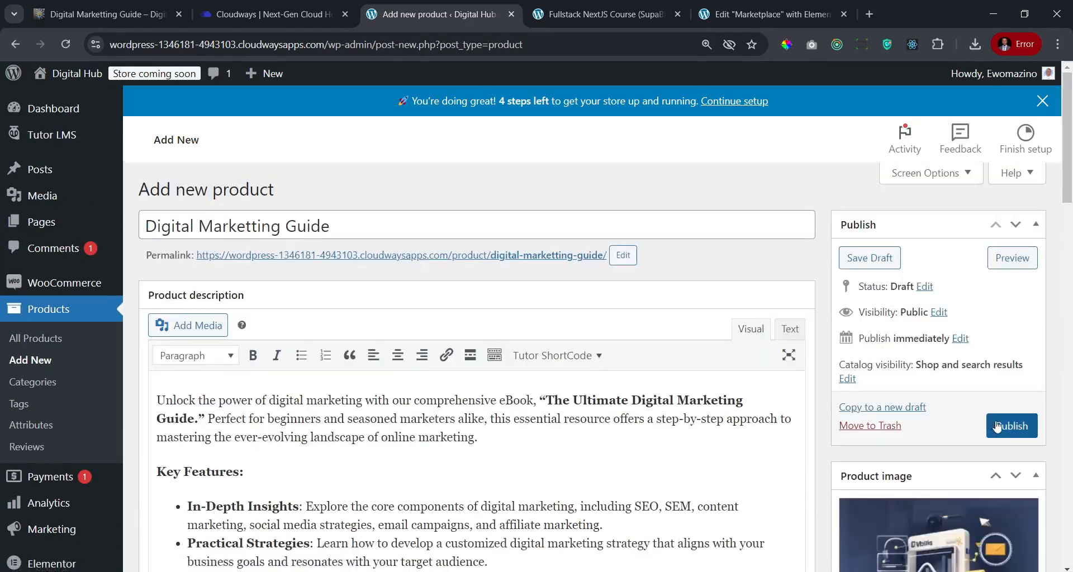
Publish Digital Marketting Guide, then enable For Tutor on the Fullstack NextJS Course product and update it
click(997, 427)
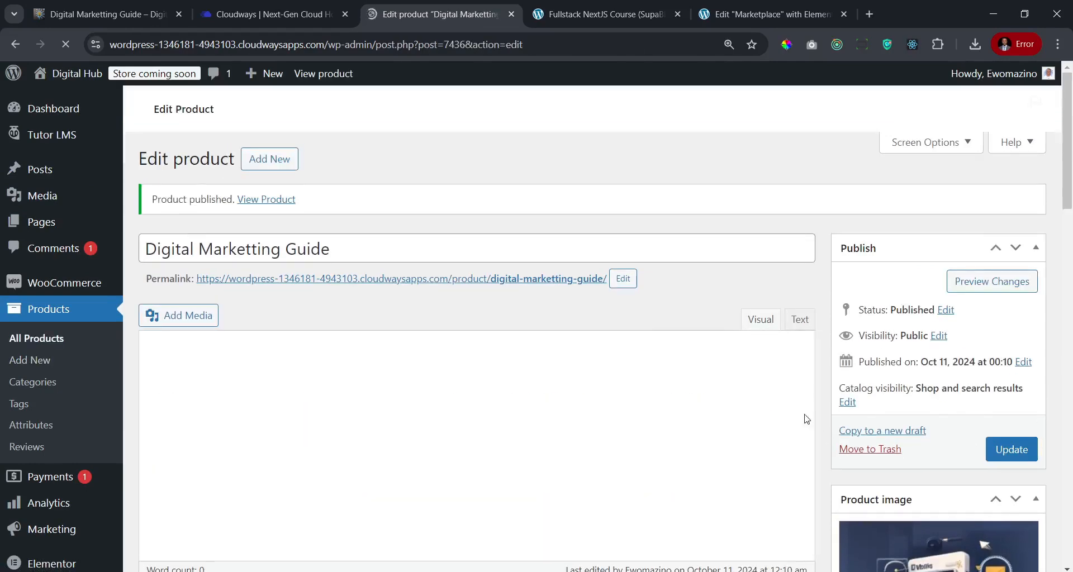
click(49, 339)
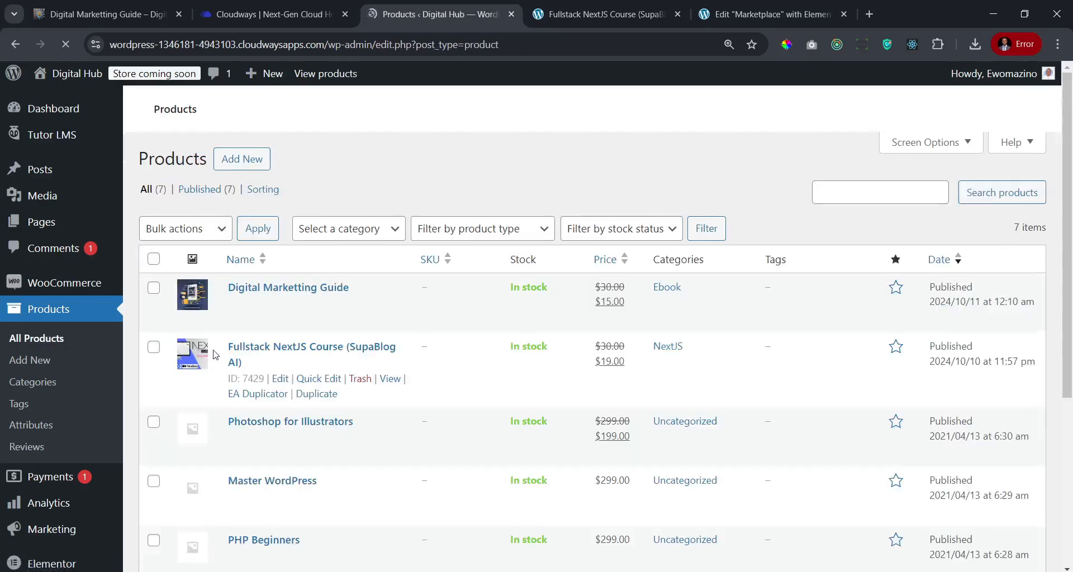
click(280, 380)
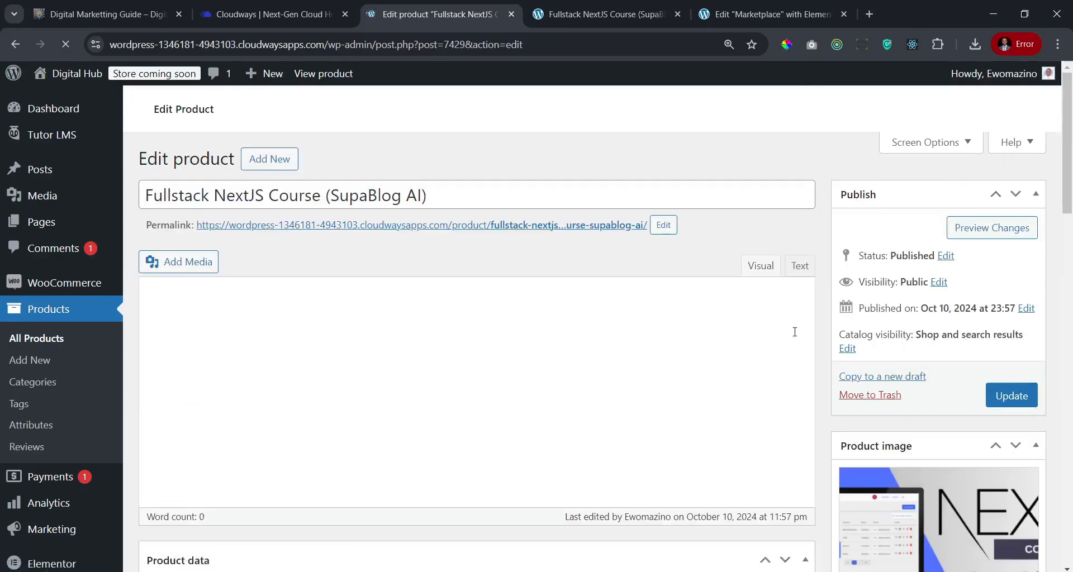
scroll(795, 332, down, 6)
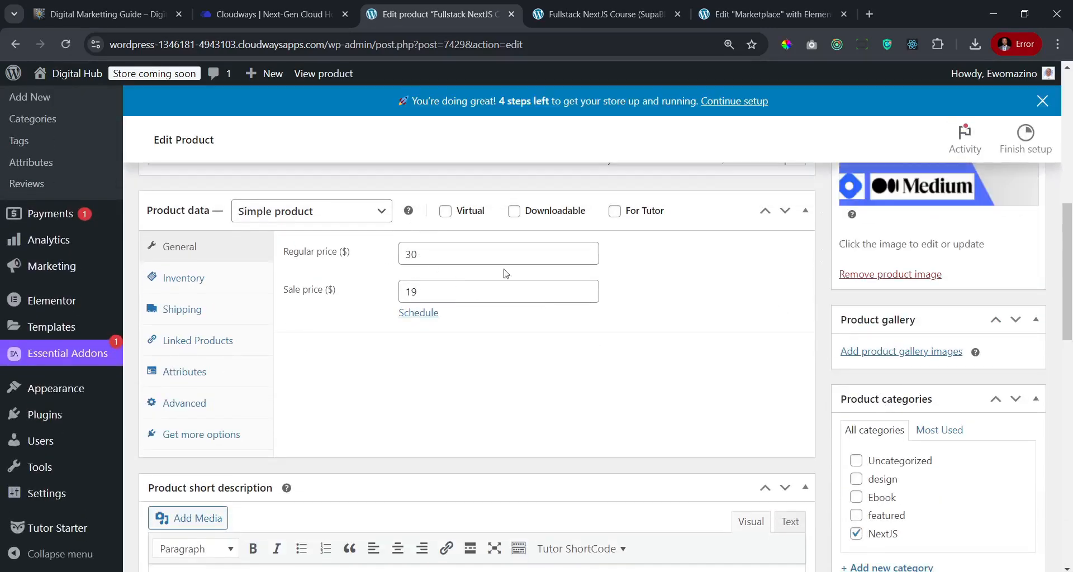
mouse_move(628, 215)
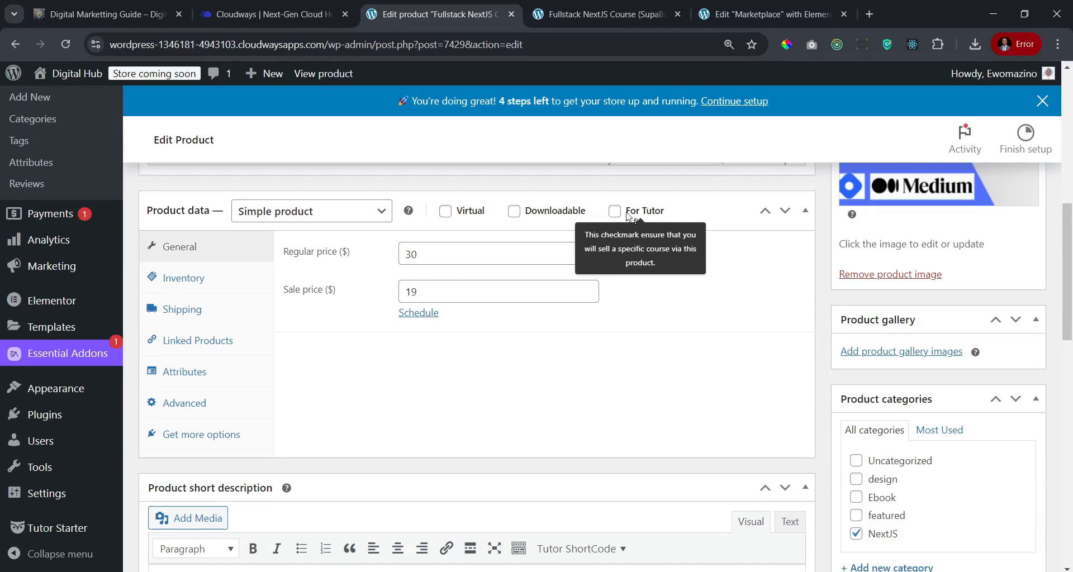
click(615, 211)
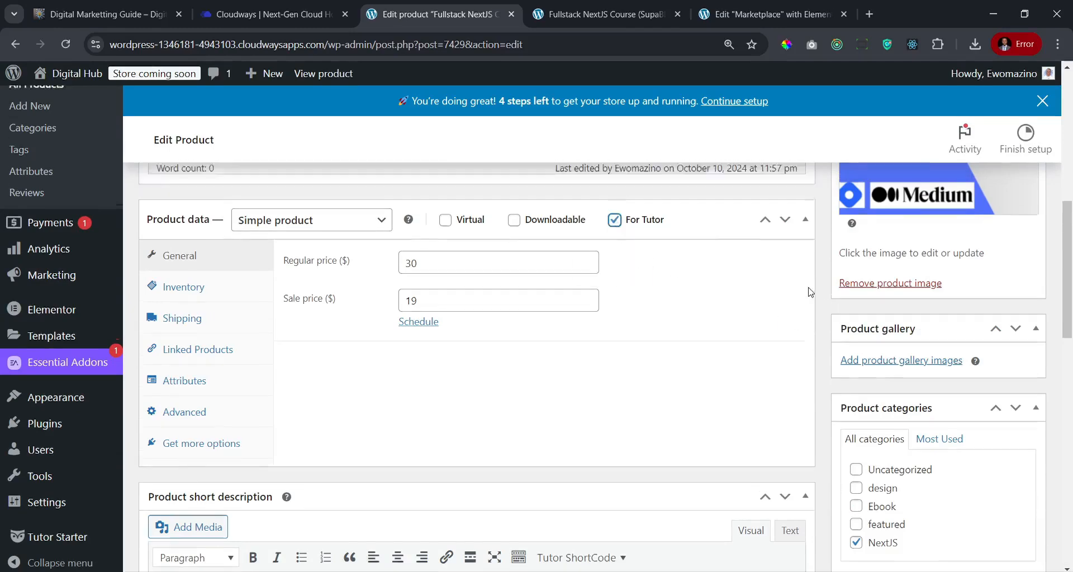
scroll(821, 296, up, 10)
click(1004, 428)
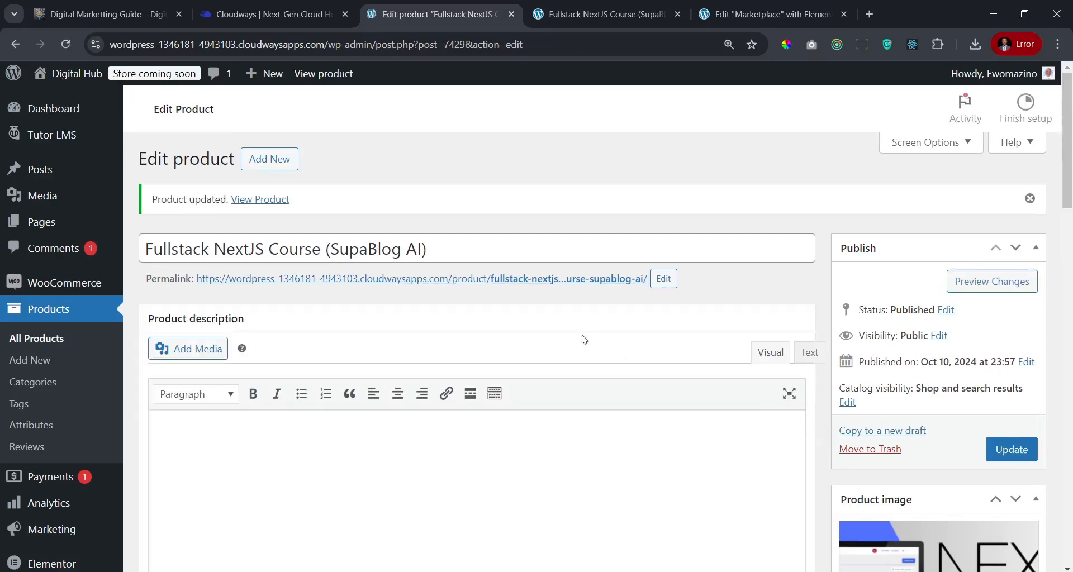
Open Tutor LMS Settings and review the General tab, where Enable Marketplace is on
mouse_move(48, 138)
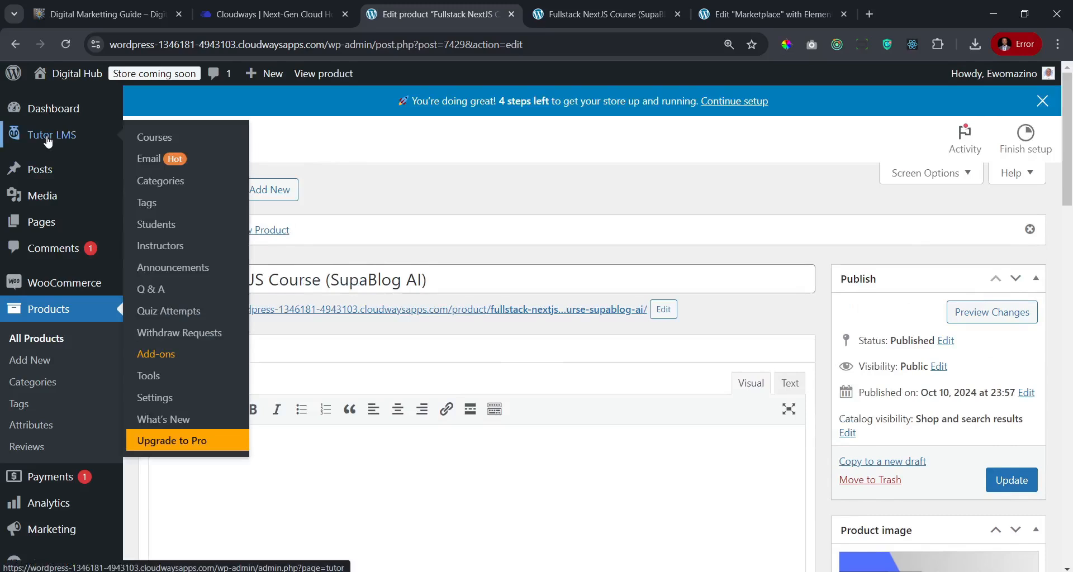
click(162, 398)
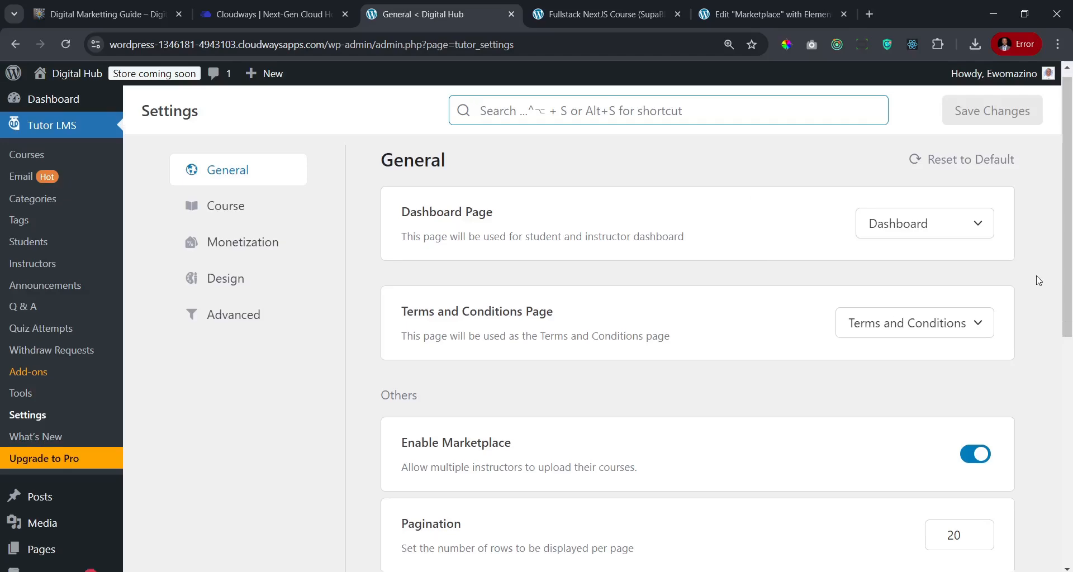
scroll(1039, 281, down, 6)
scroll(1038, 281, down, 2)
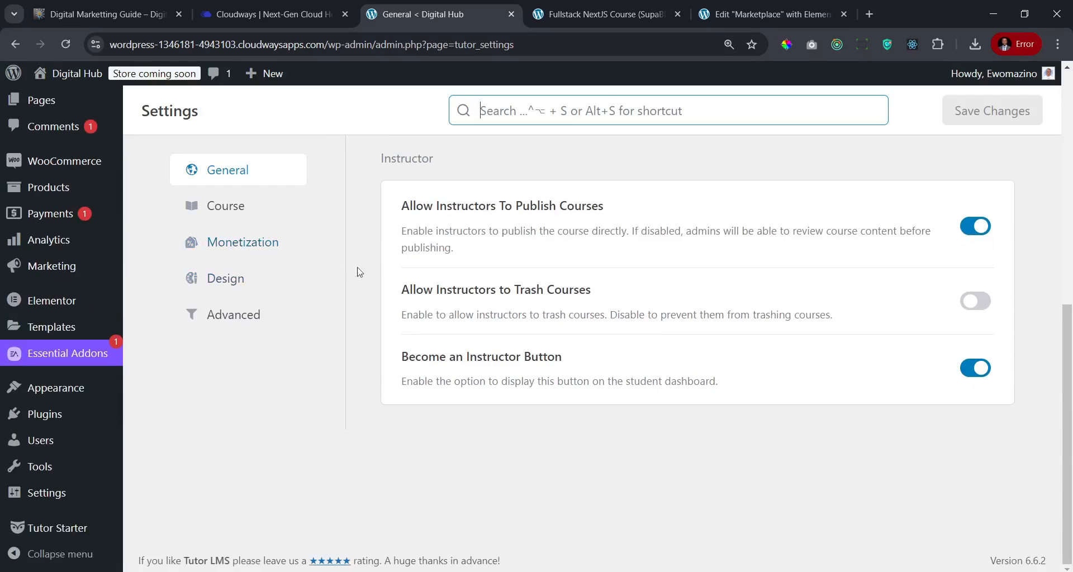
scroll(531, 308, up, 8)
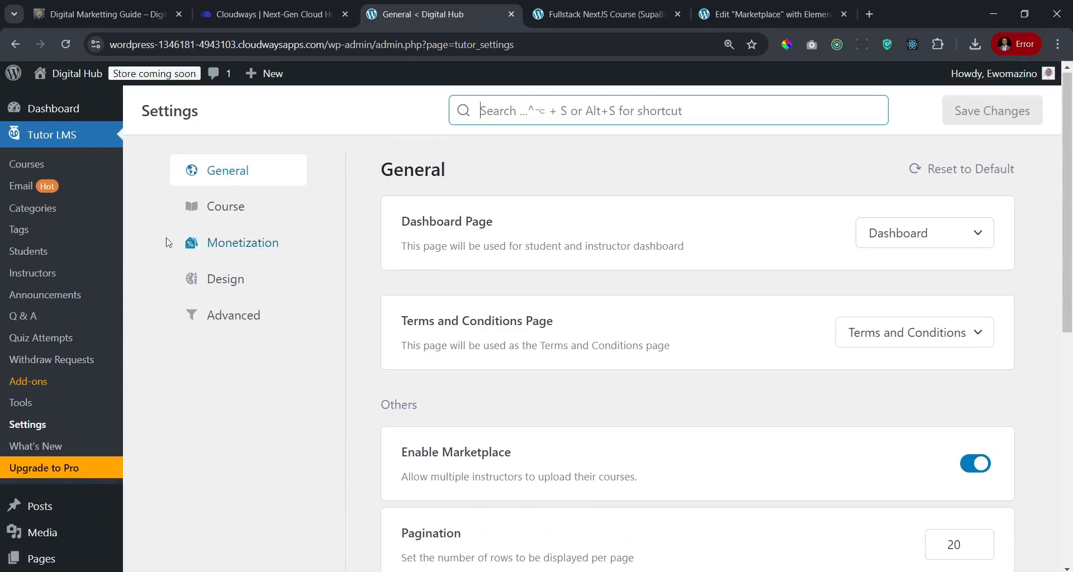
Switch on Enable Lesson Comment in the Tutor LMS Course settings and save the changes
click(238, 211)
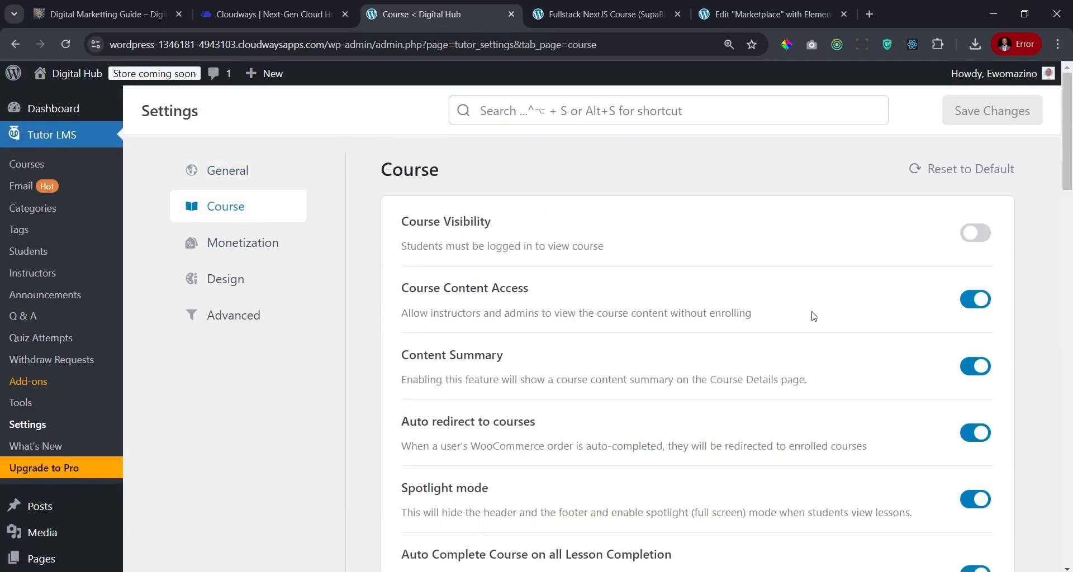
scroll(941, 375, down, 10)
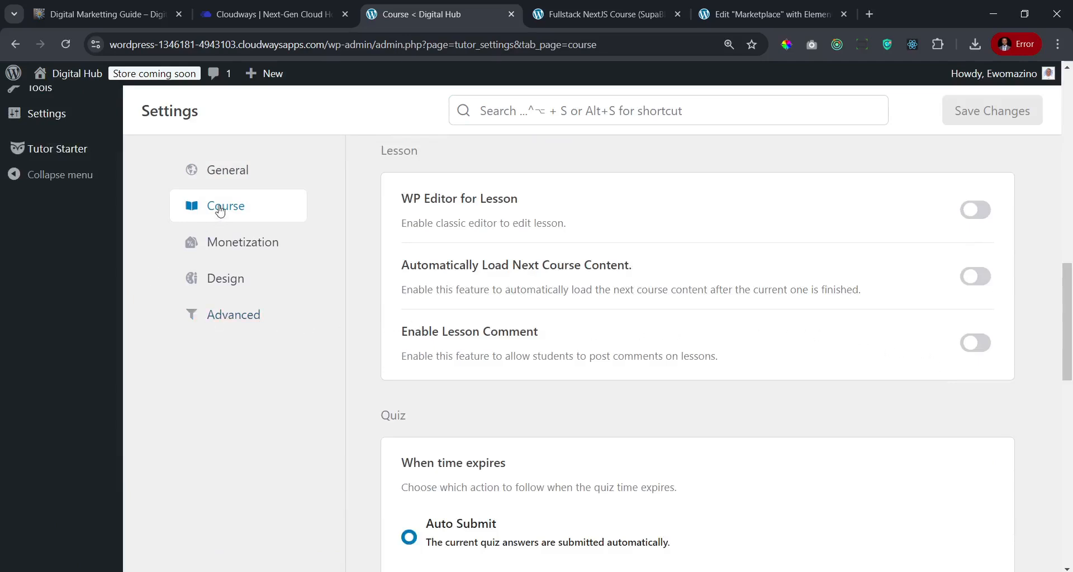
click(977, 344)
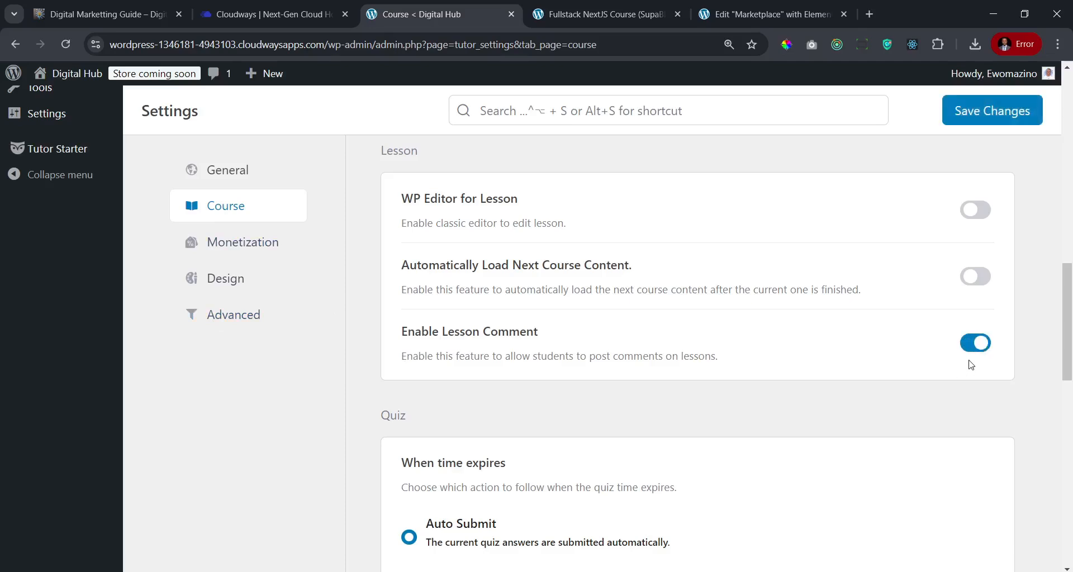
scroll(1023, 341, down, 2)
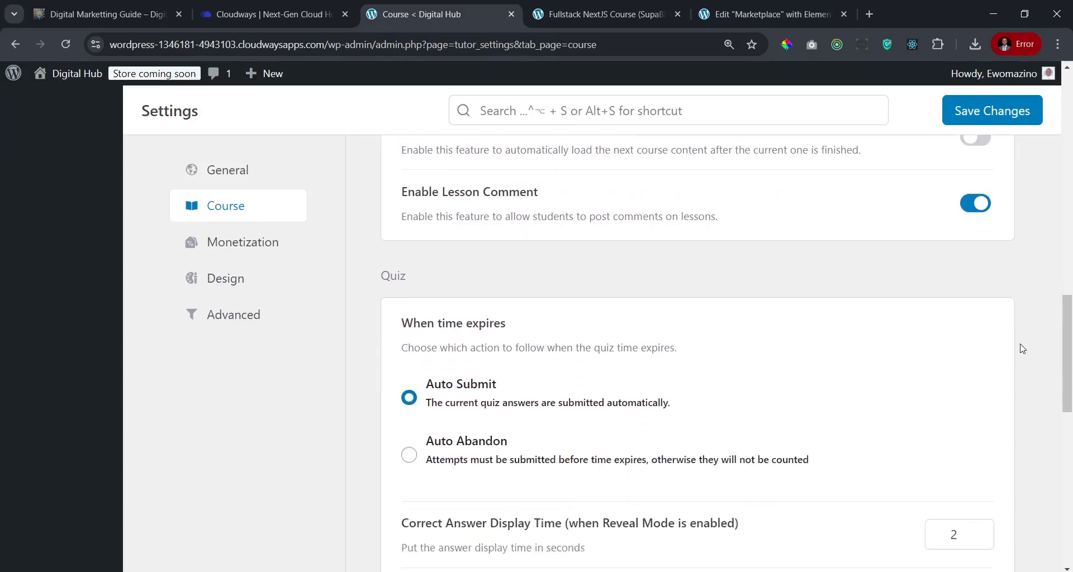
scroll(1021, 350, down, 10)
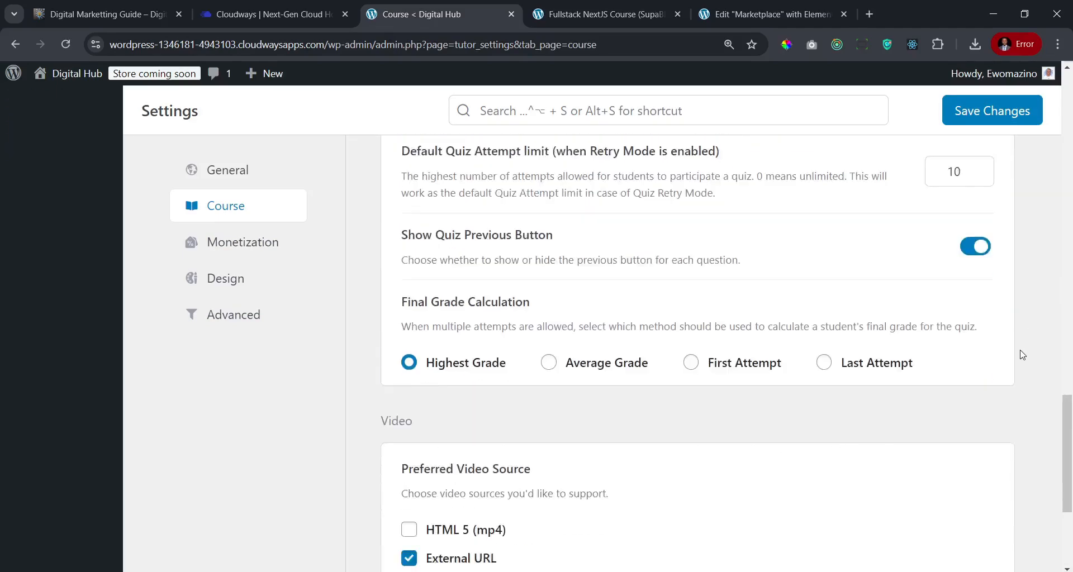
scroll(1023, 356, down, 2)
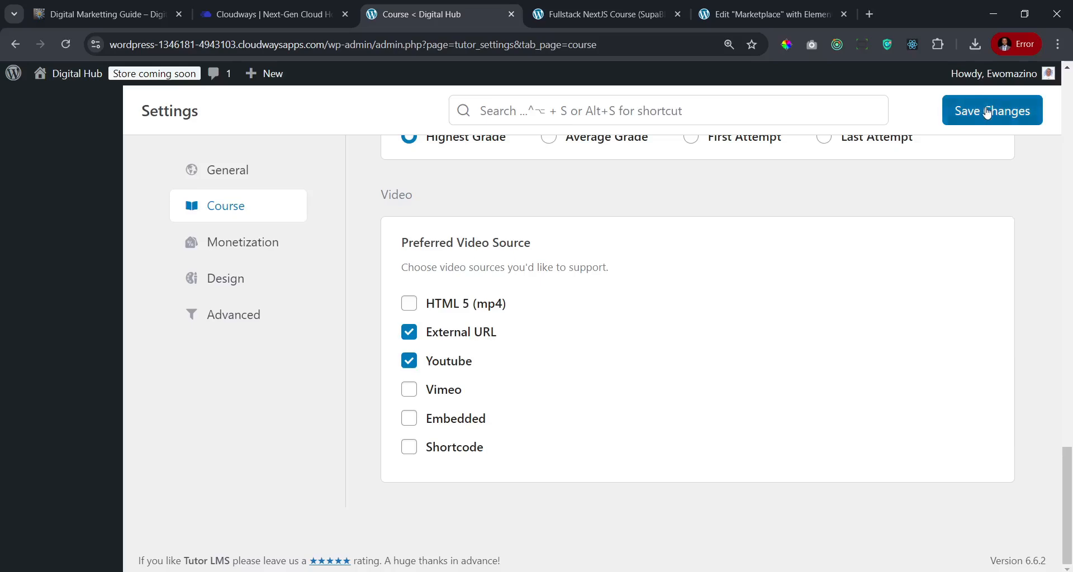
click(988, 109)
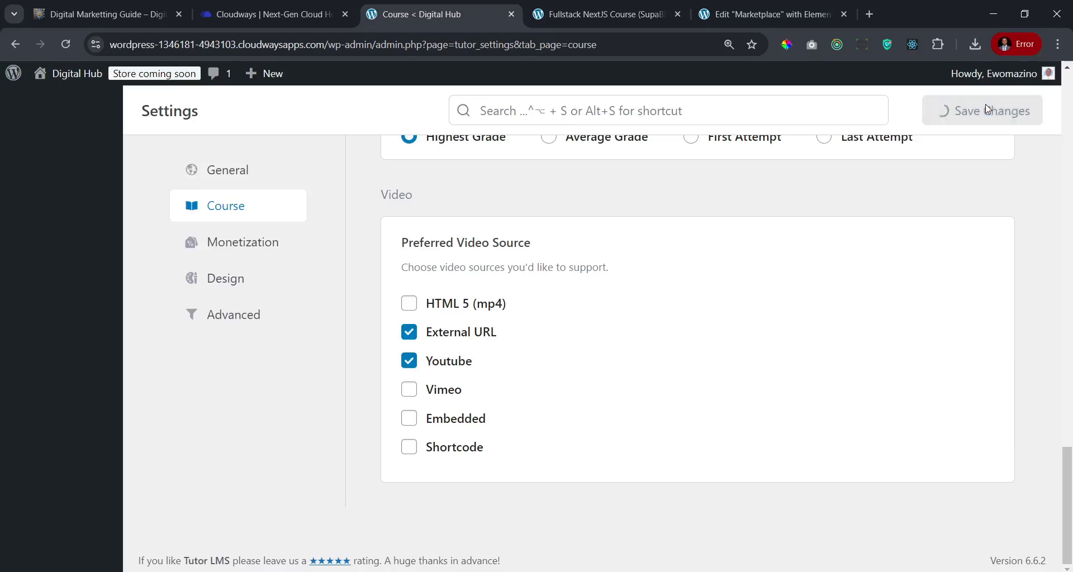
Look through the Tutor LMS Monetization settings
click(259, 251)
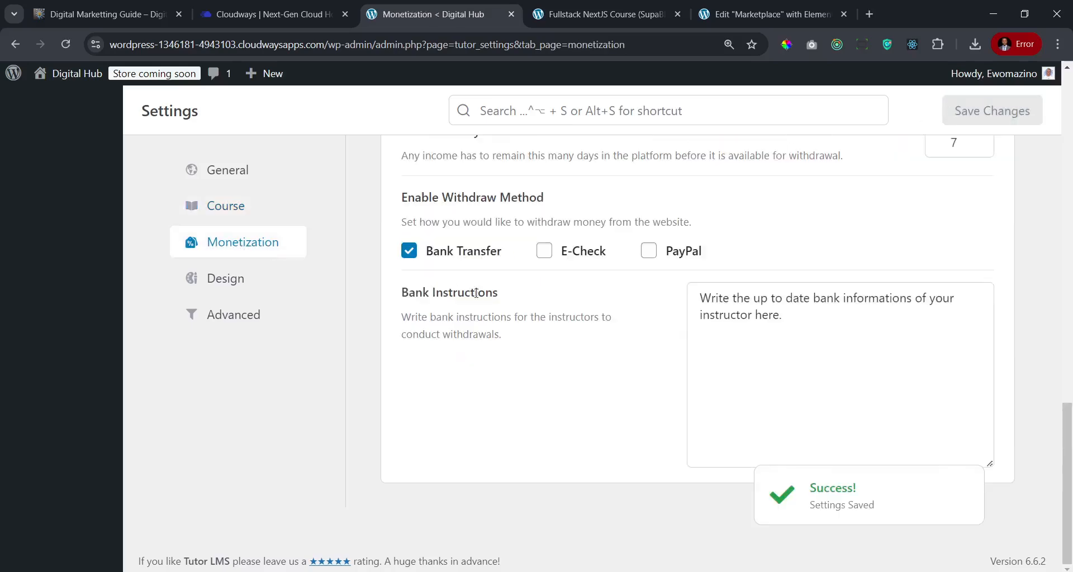
scroll(730, 334, up, 15)
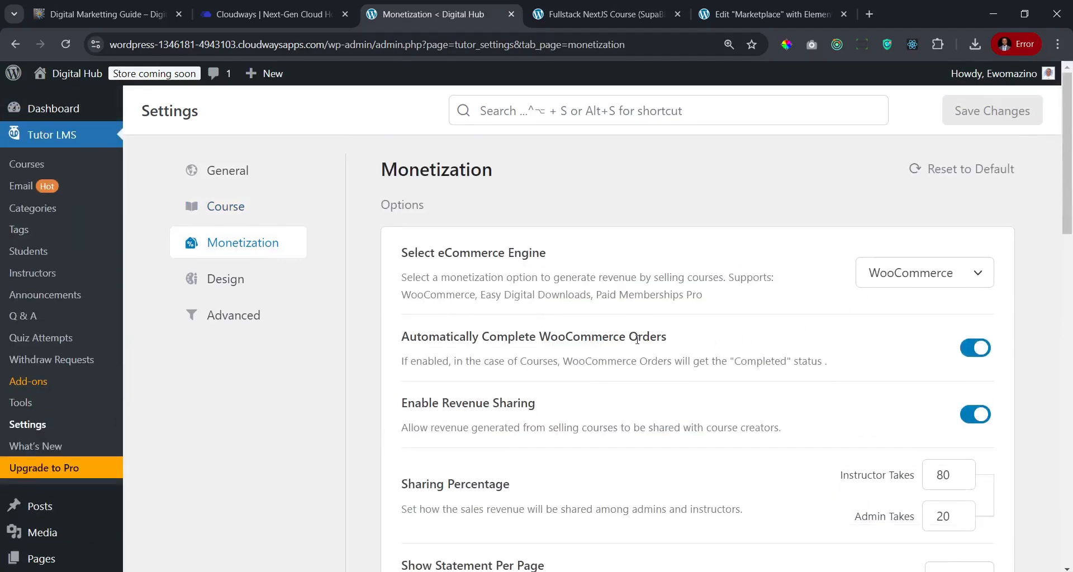
scroll(593, 344, down, 3)
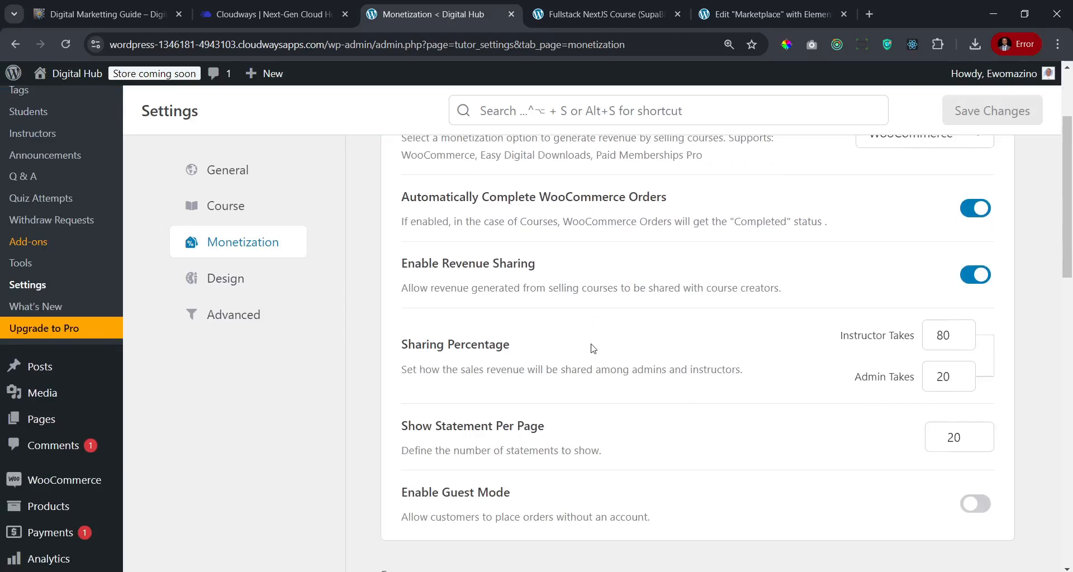
scroll(593, 349, down, 2)
scroll(593, 349, down, 2)
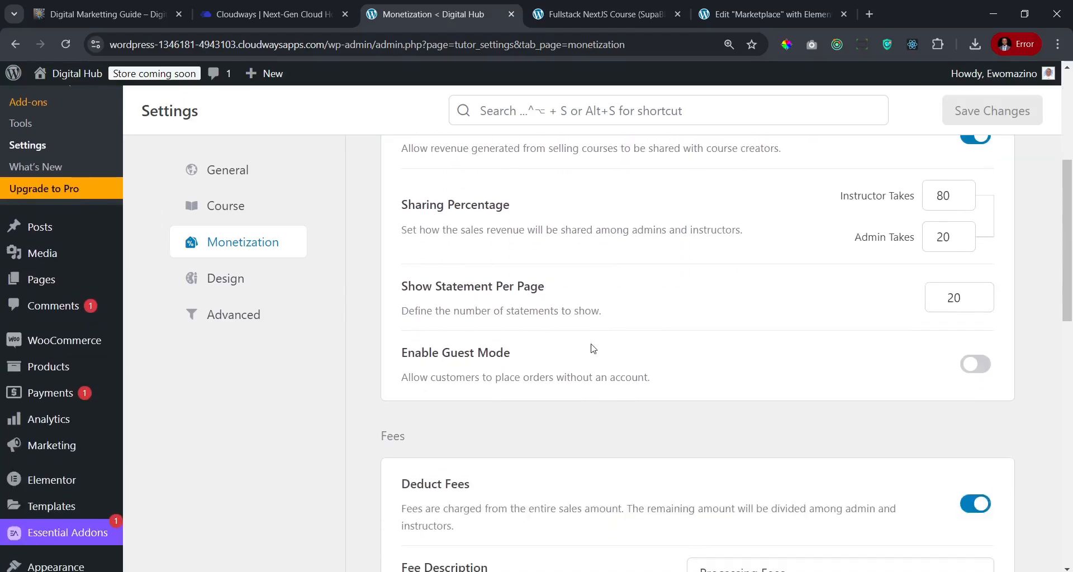
scroll(595, 348, down, 3)
scroll(734, 323, down, 8)
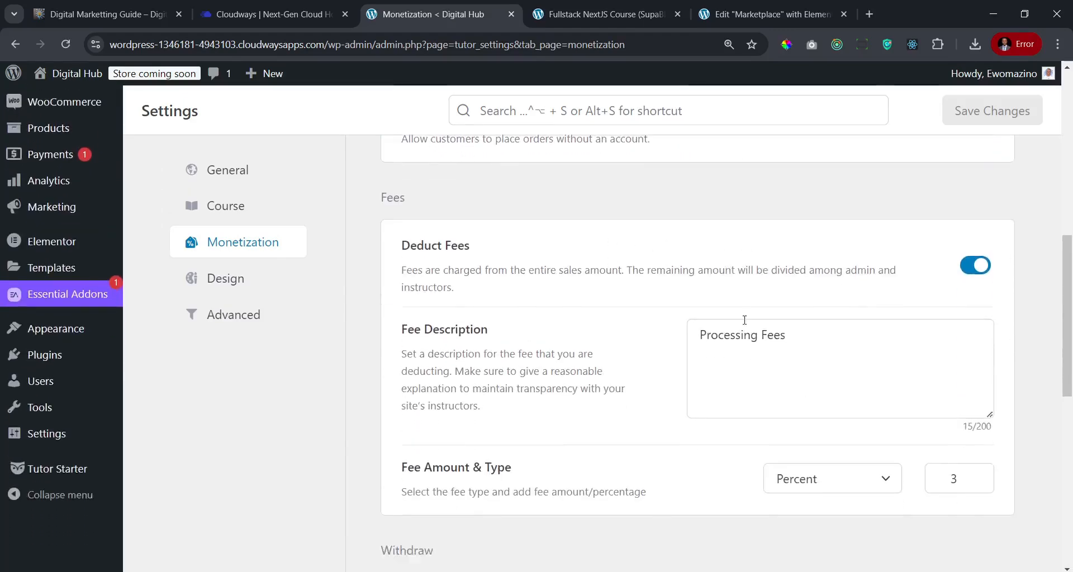
scroll(742, 326, down, 6)
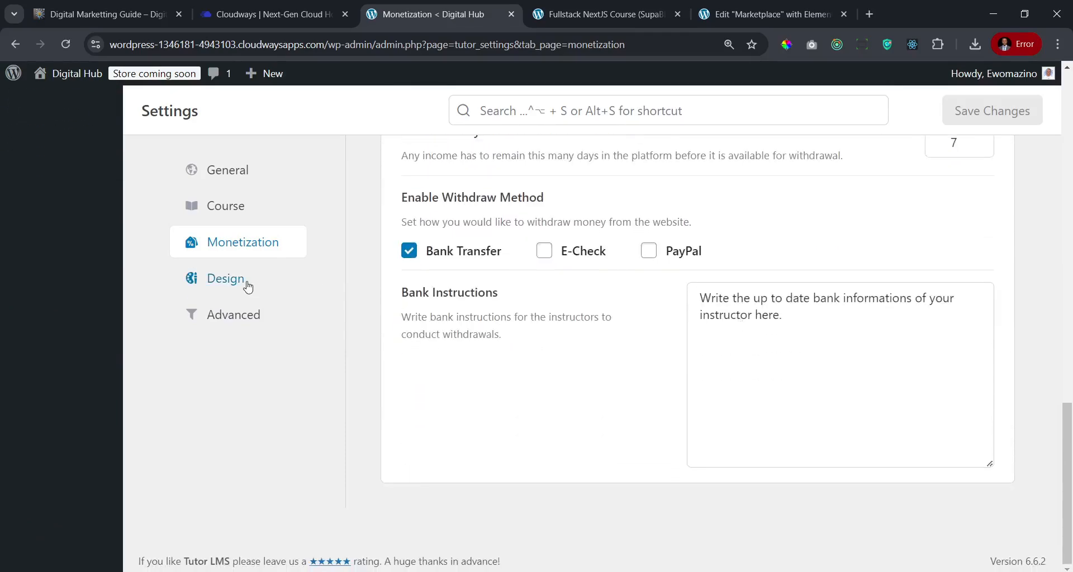
Look through the Tutor LMS Design settings for courses
click(246, 283)
scroll(839, 302, up, 10)
scroll(839, 303, up, 8)
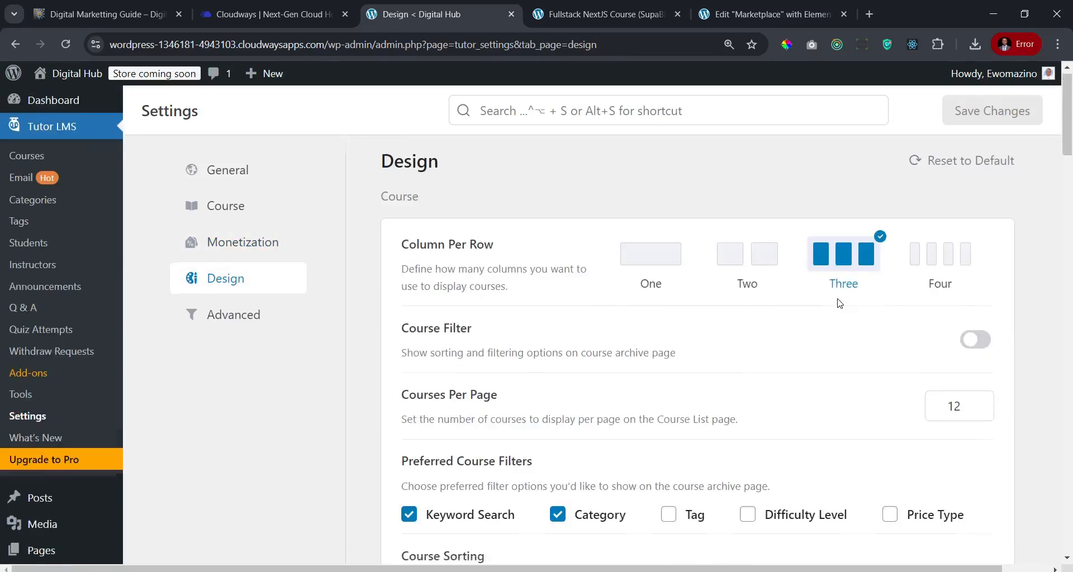
scroll(840, 302, down, 5)
scroll(839, 303, down, 15)
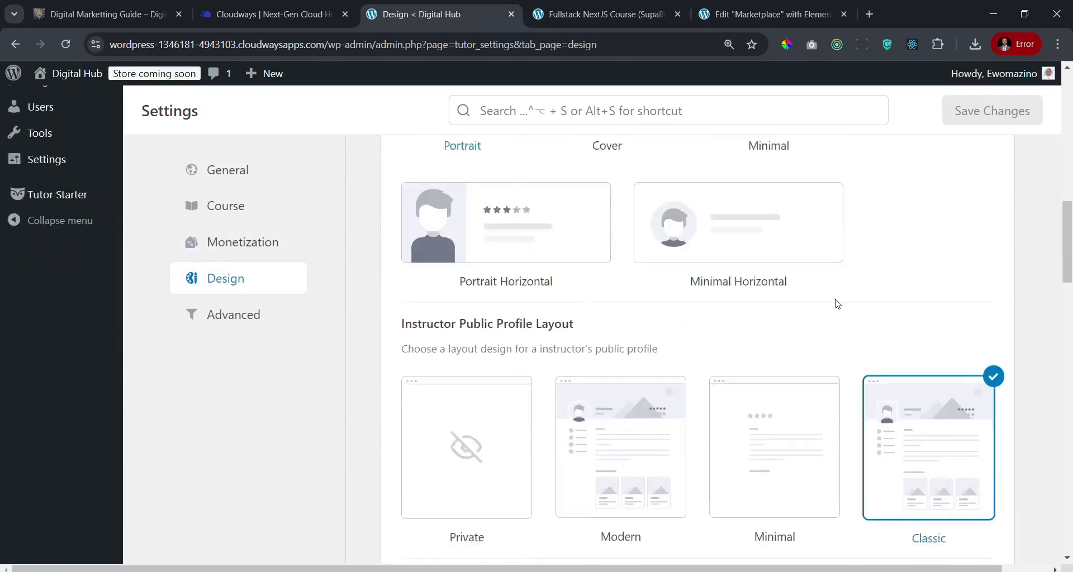
scroll(834, 303, down, 3)
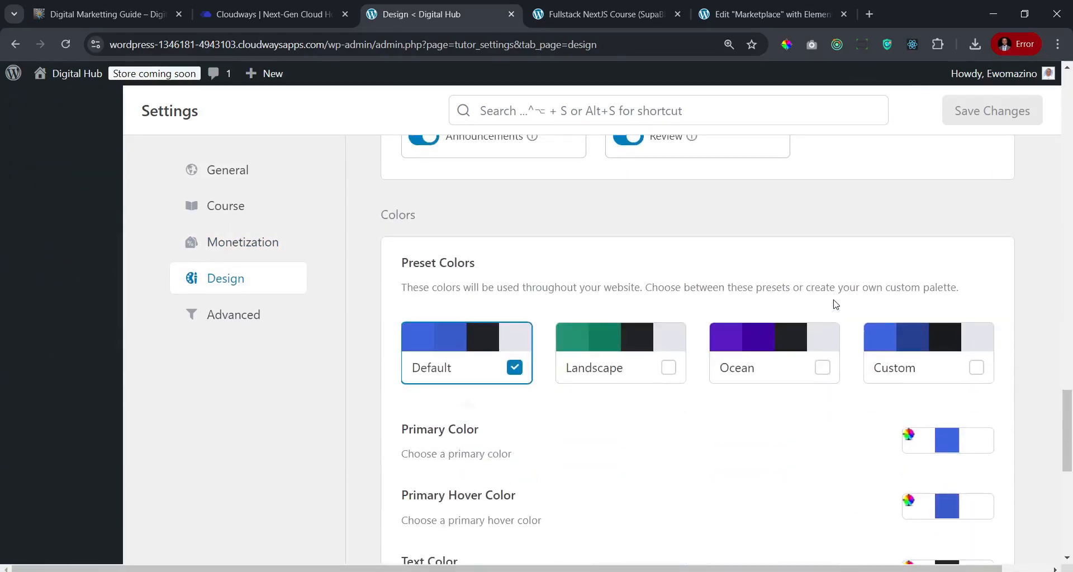
scroll(834, 303, up, 6)
In Advanced settings, switch on Hide Course Products on Shop Page, leaving Course Archive Page unchanged
click(223, 318)
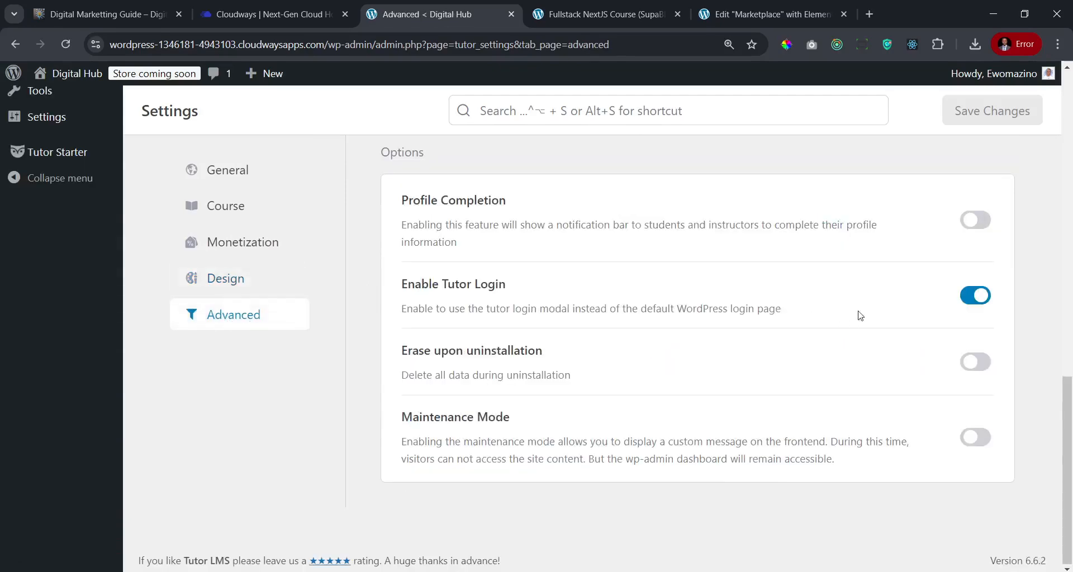
scroll(811, 281, up, 12)
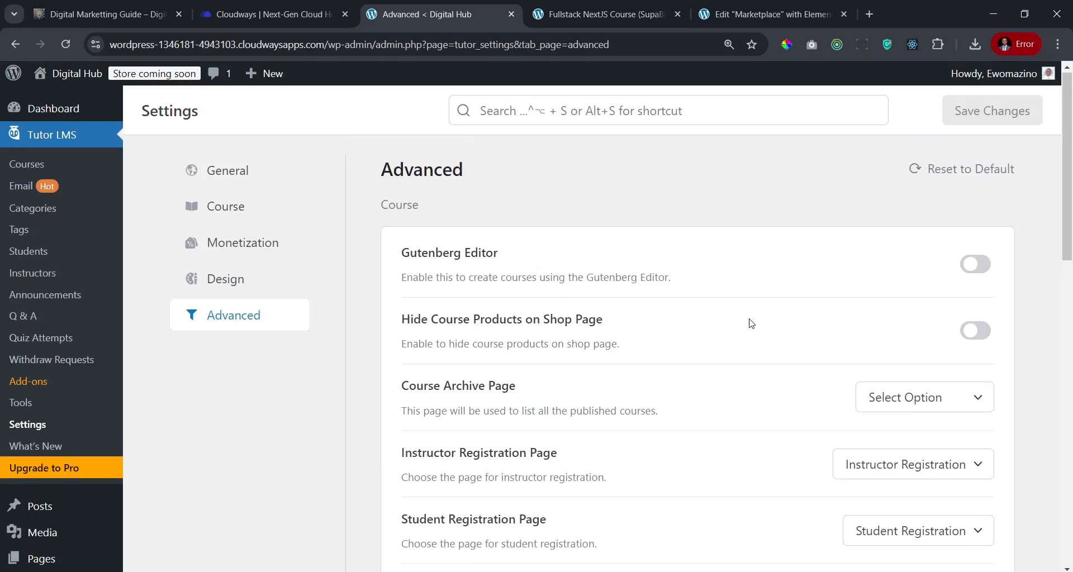
click(980, 334)
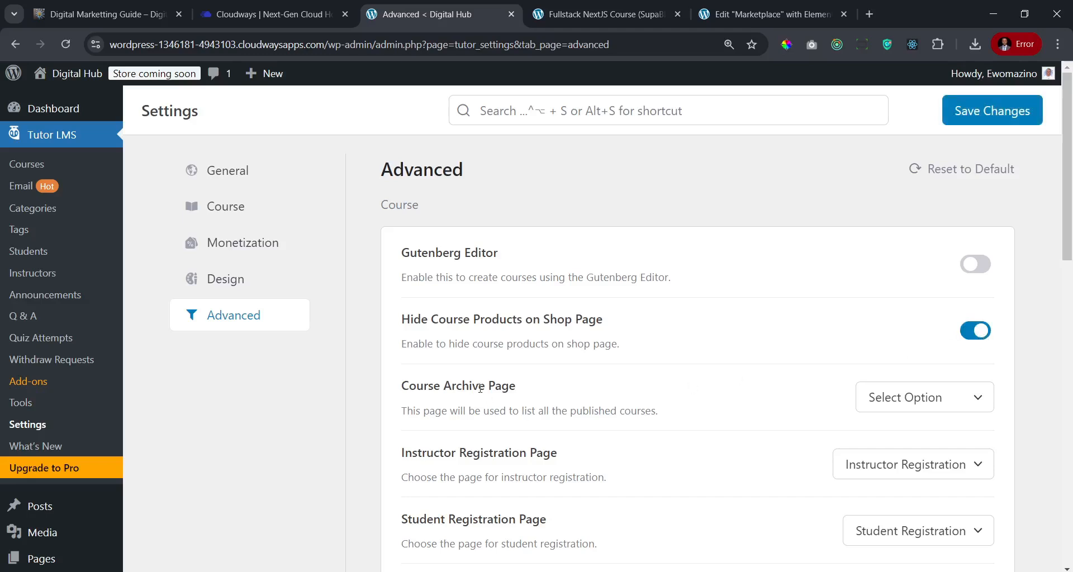
click(925, 404)
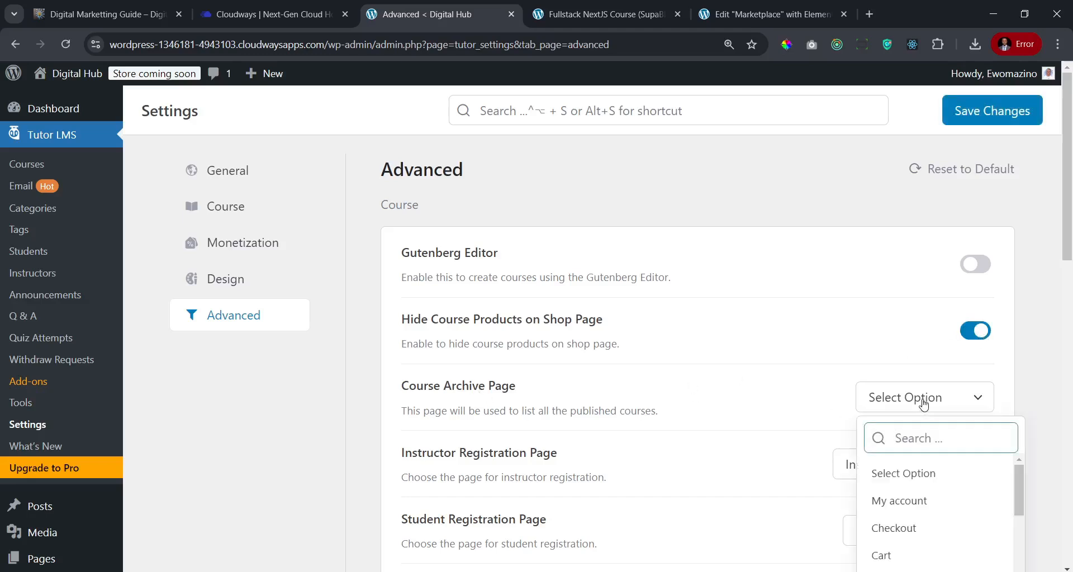
click(797, 401)
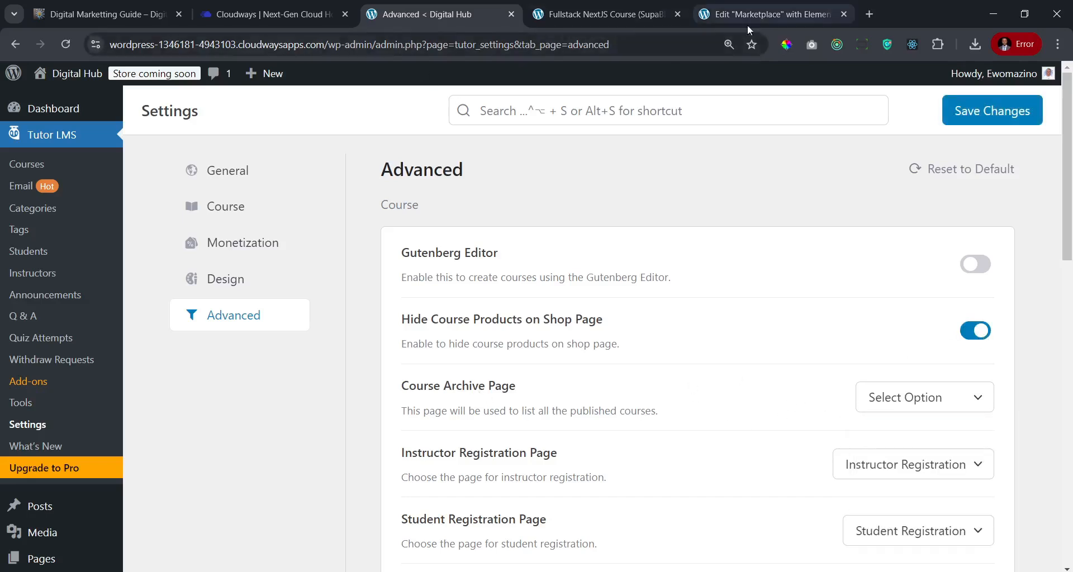
Preview the site's Course list page, then save the Tutor LMS Advanced settings
click(774, 13)
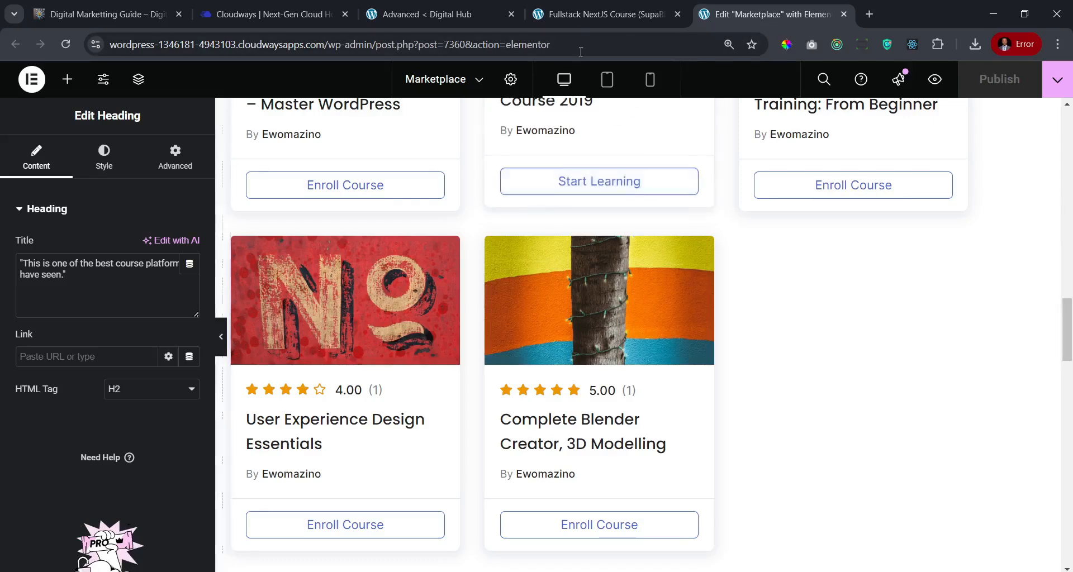
click(607, 14)
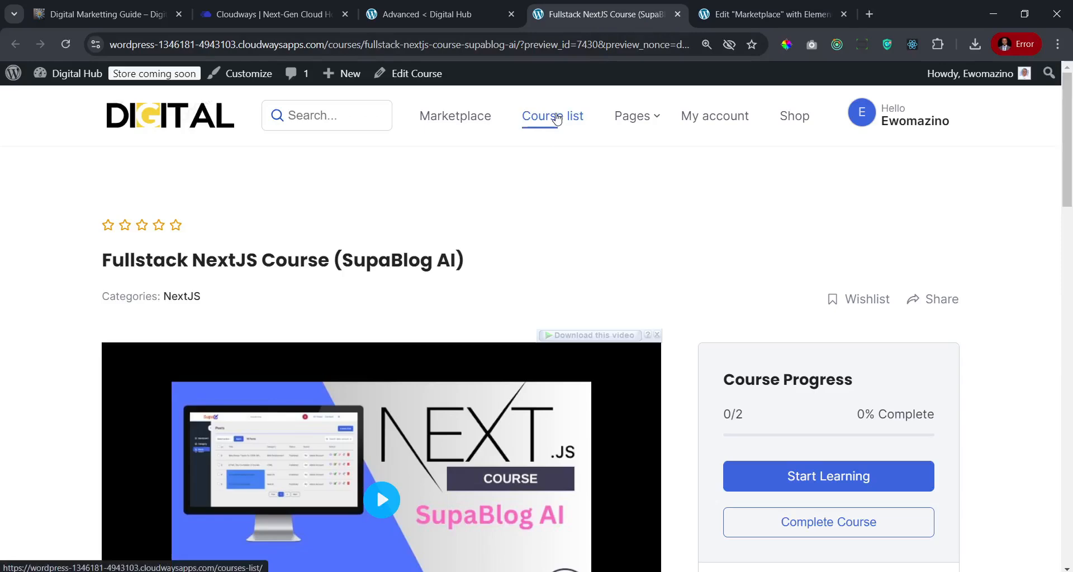
click(557, 119)
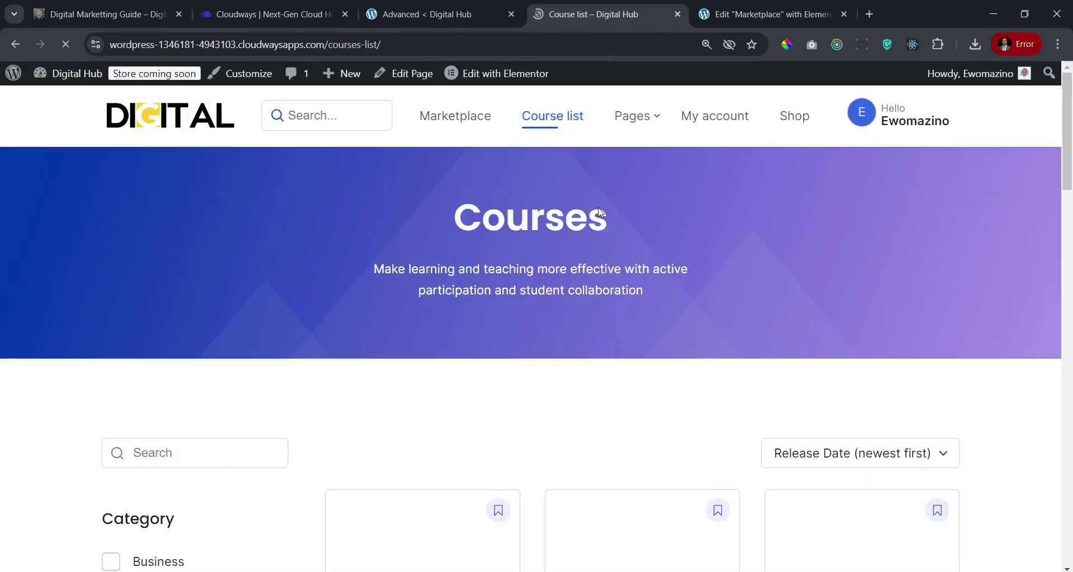
scroll(503, 199, down, 3)
scroll(505, 193, up, 4)
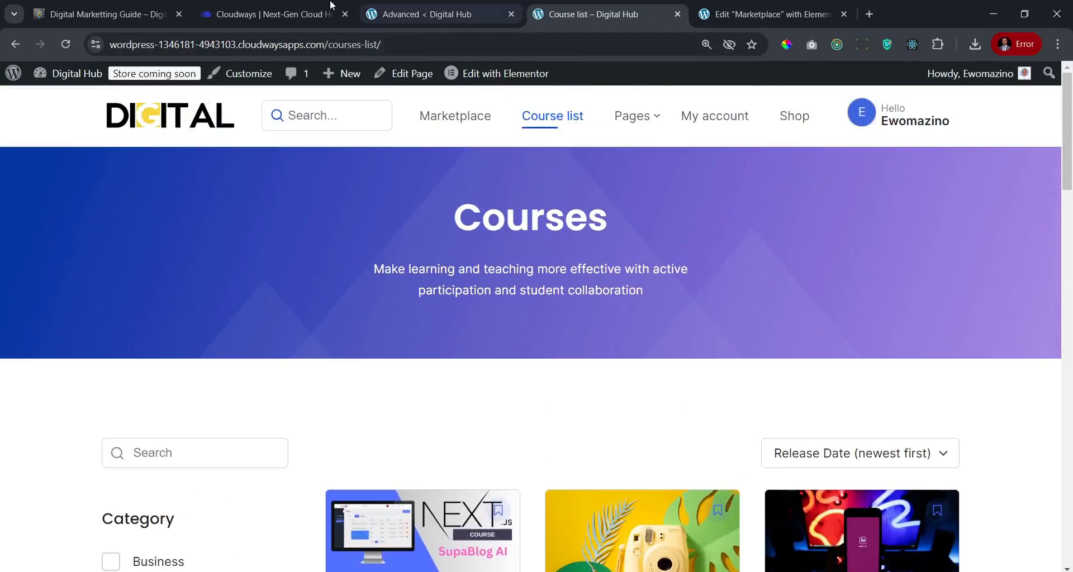
click(414, 6)
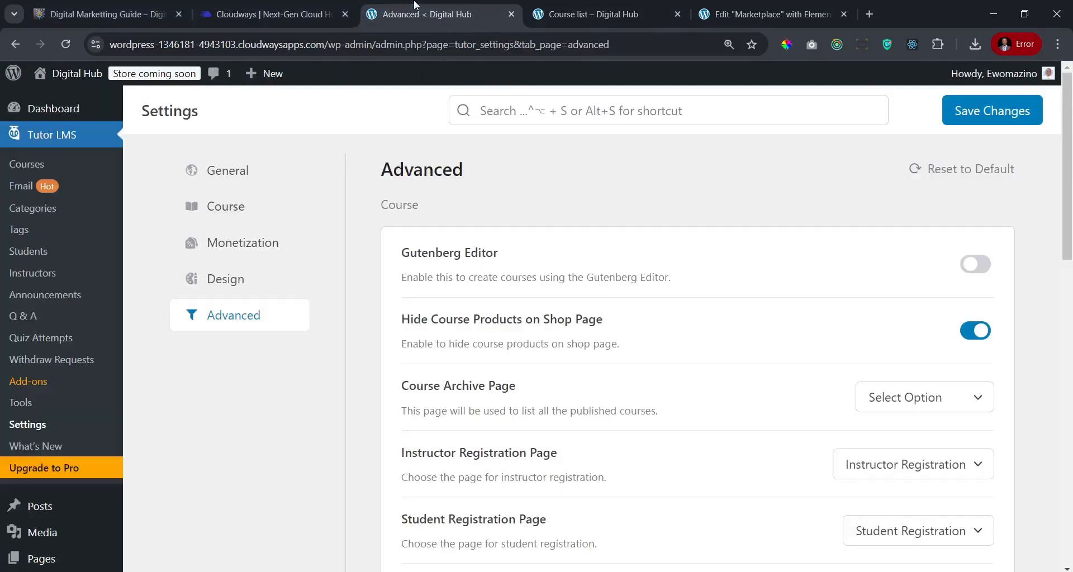
click(983, 114)
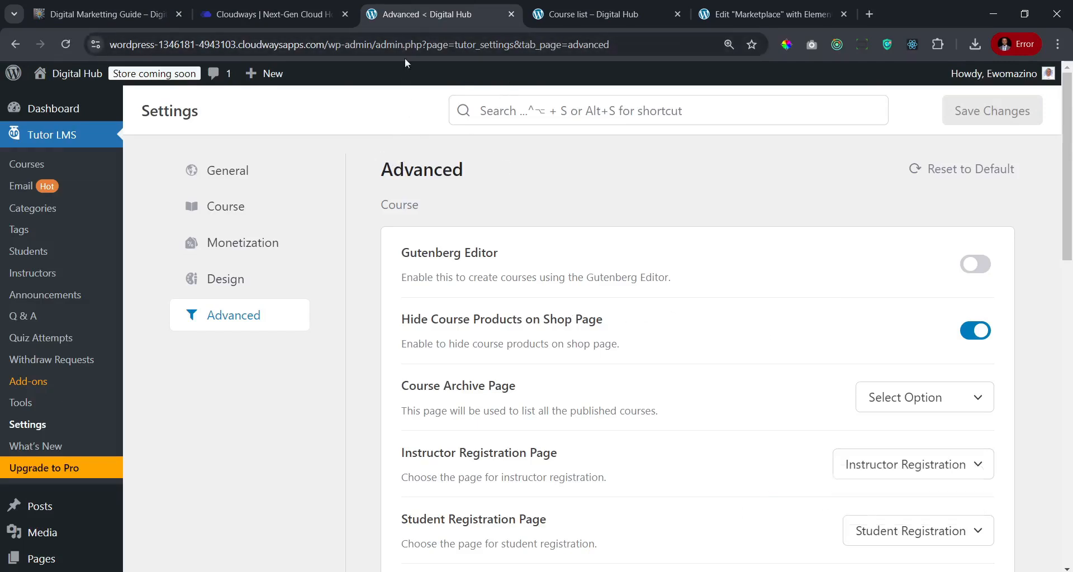
Check that the Shop page no longer lists course products, then return to the settings
click(578, 22)
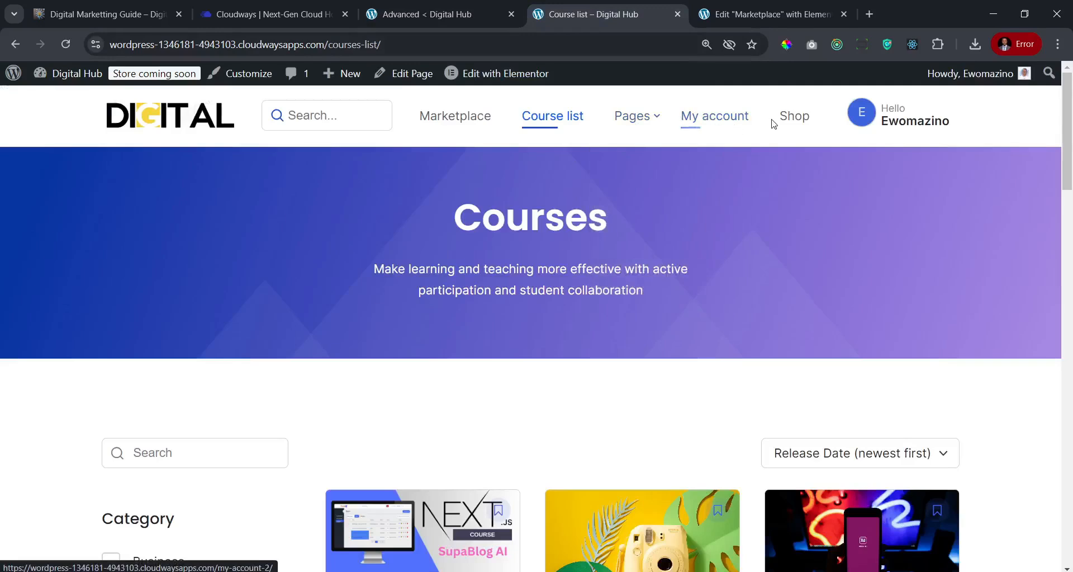
click(802, 121)
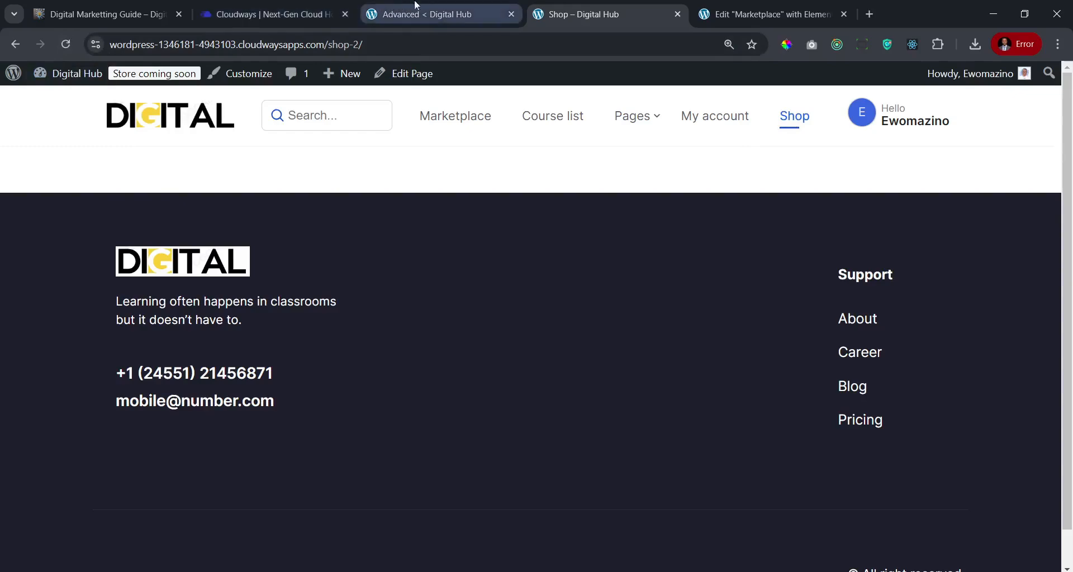
click(431, 11)
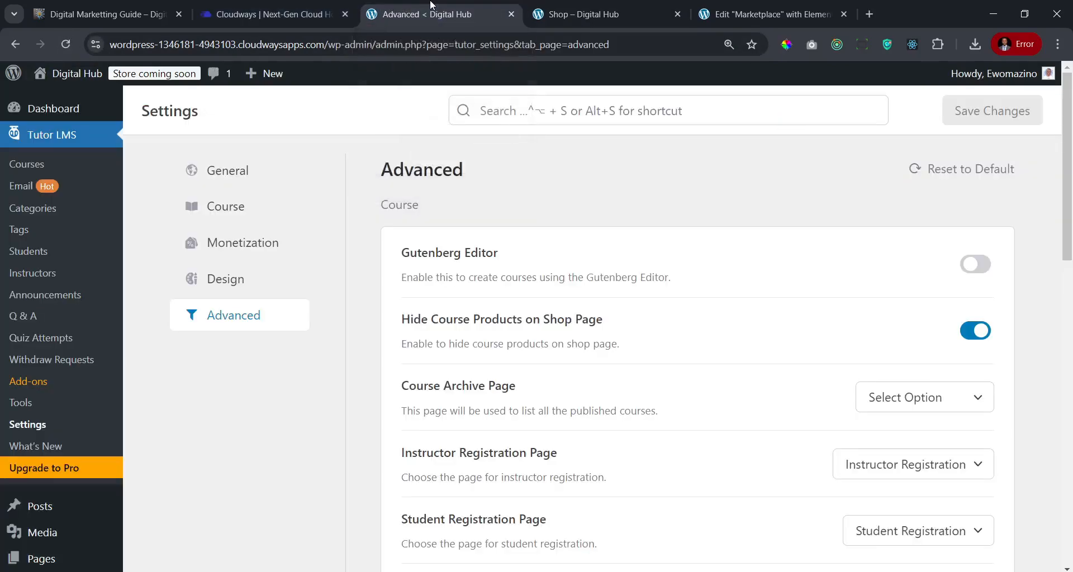
click(772, 11)
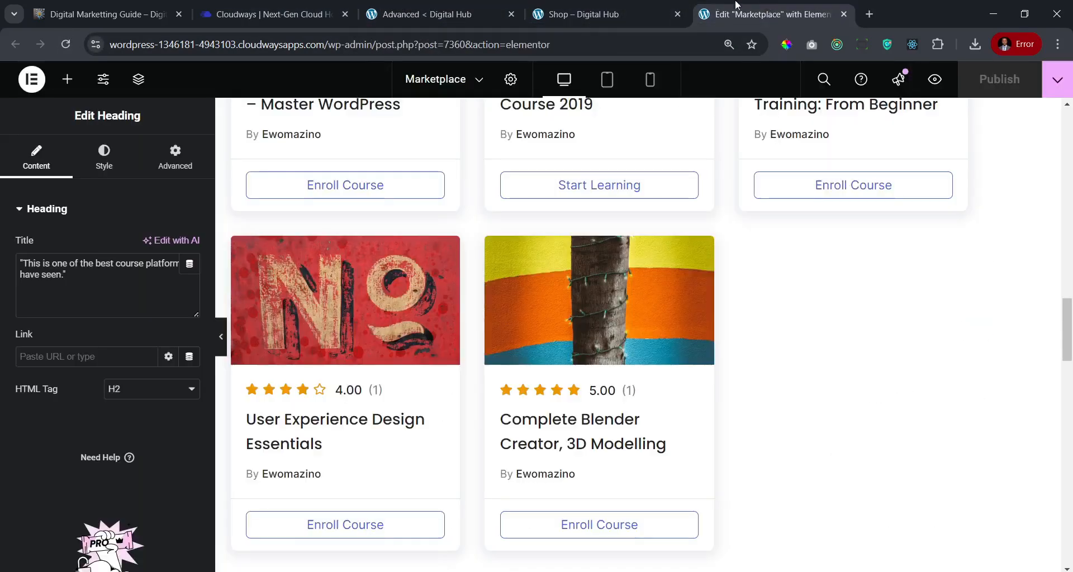
click(614, 5)
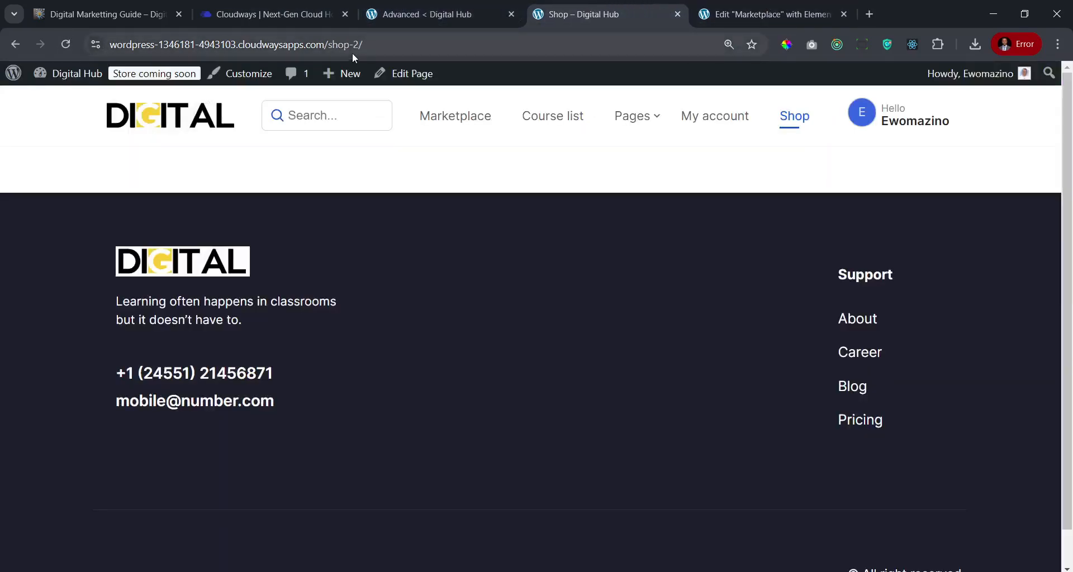
click(427, 10)
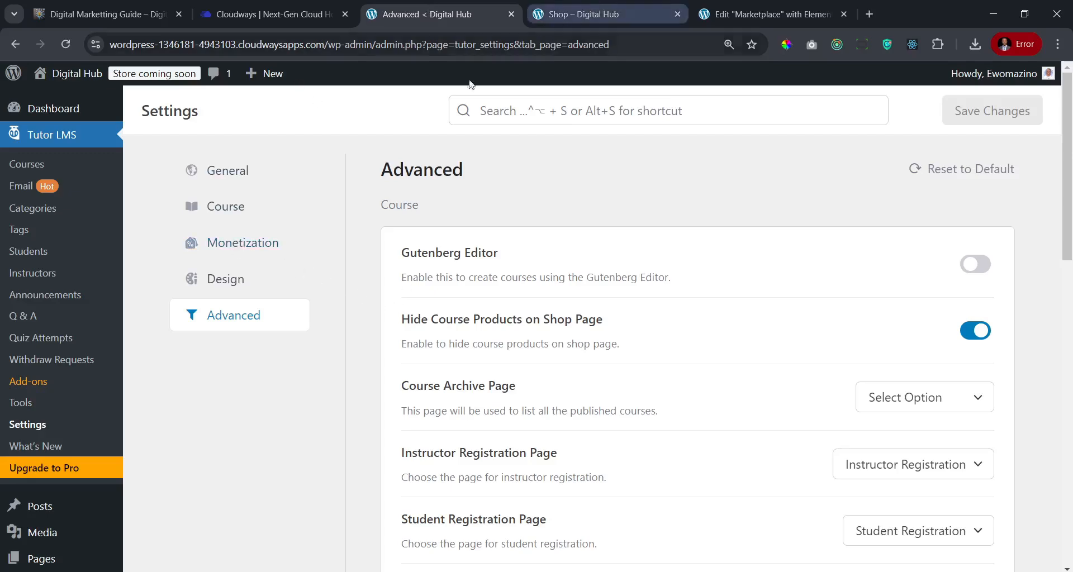
Zoom in on the Menus page and view all pages in the Pages box
scroll(110, 249, down, 6)
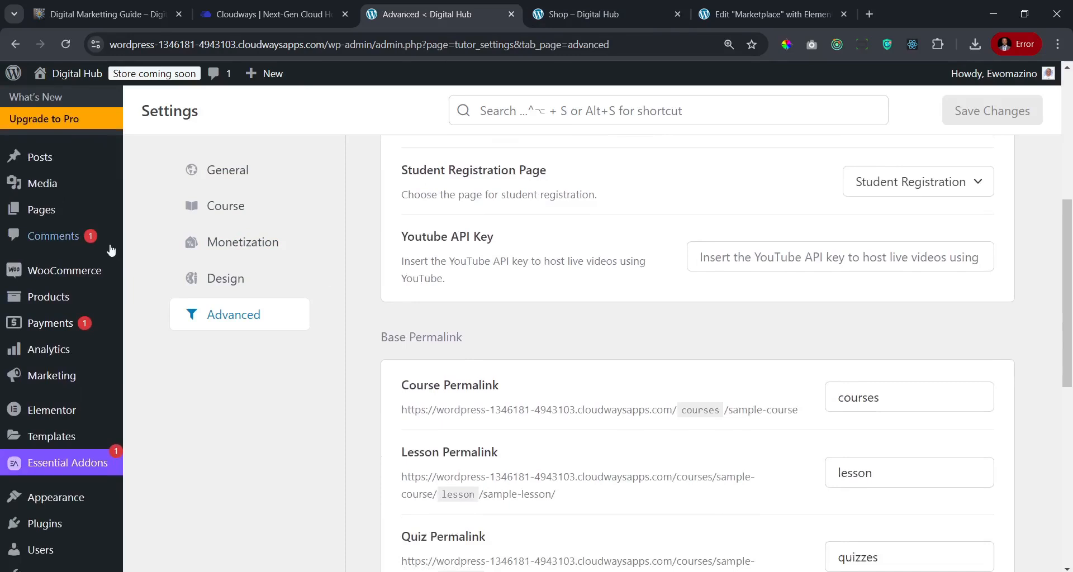
mouse_move(84, 498)
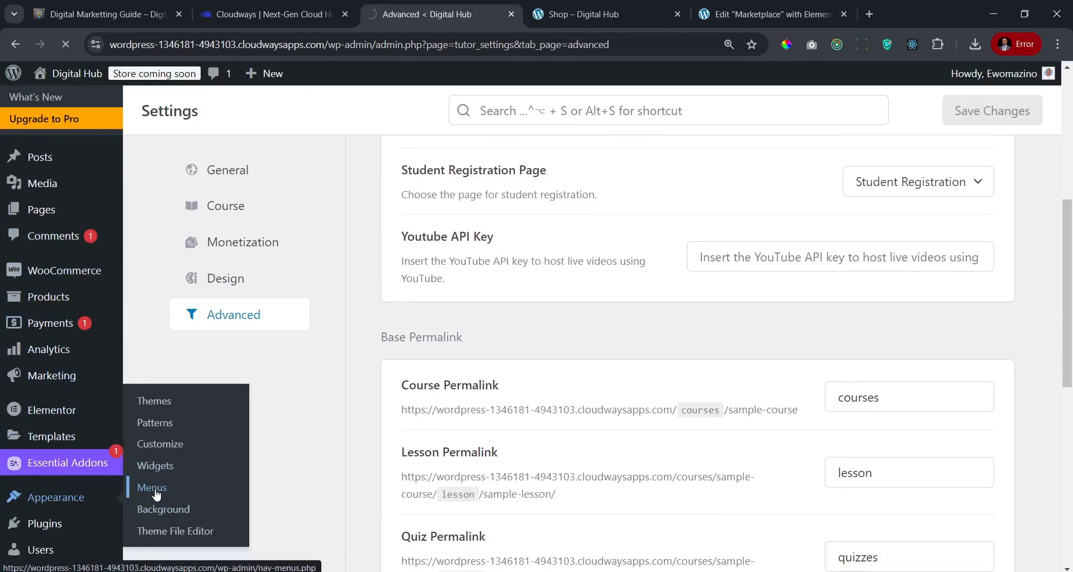
scroll(492, 363, down, 1)
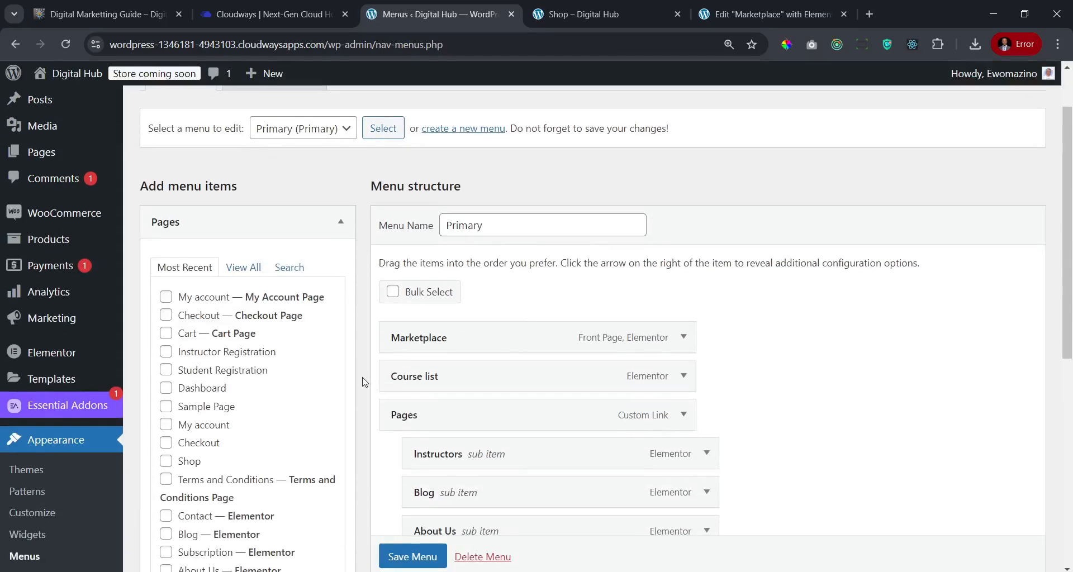
scroll(322, 442, down, 2)
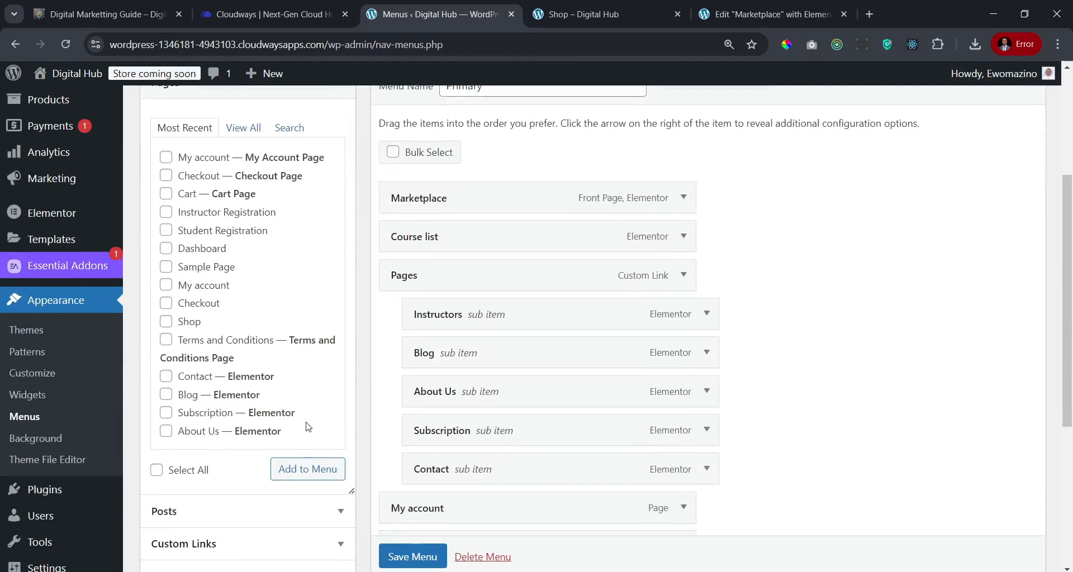
key(ctrl+plus)
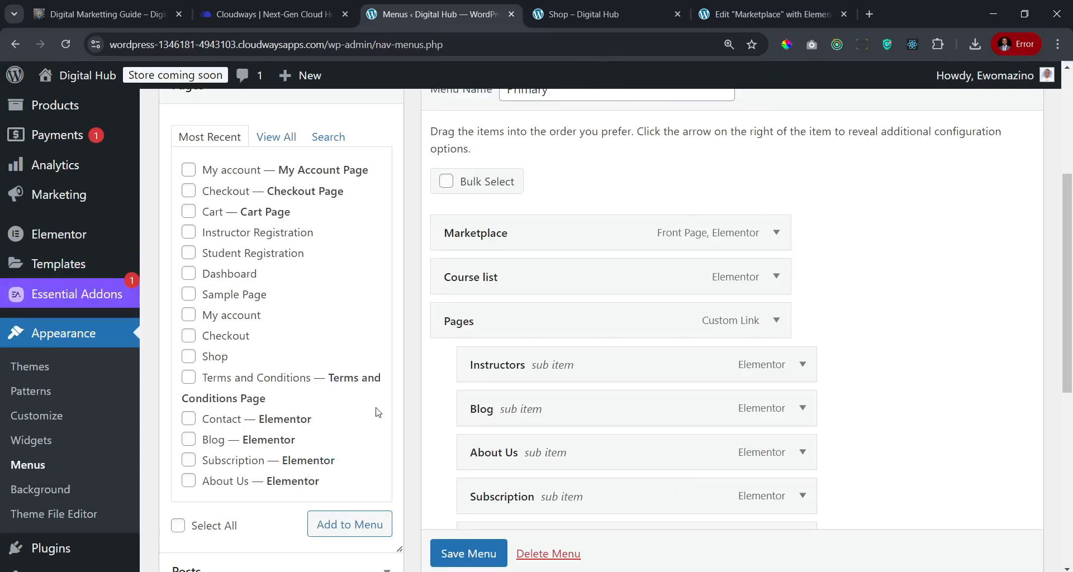
scroll(335, 438, up, 2)
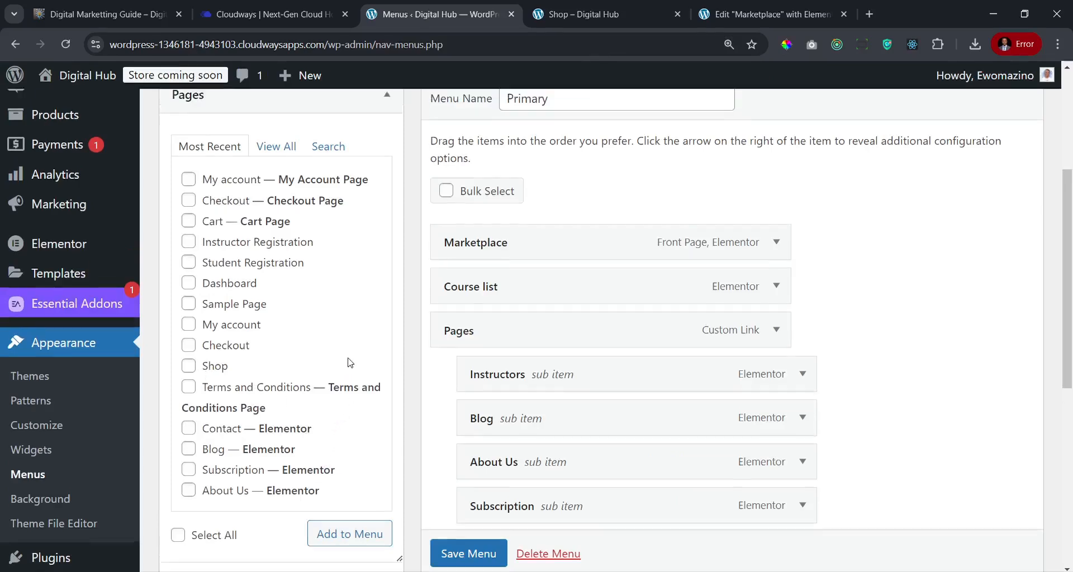
click(278, 276)
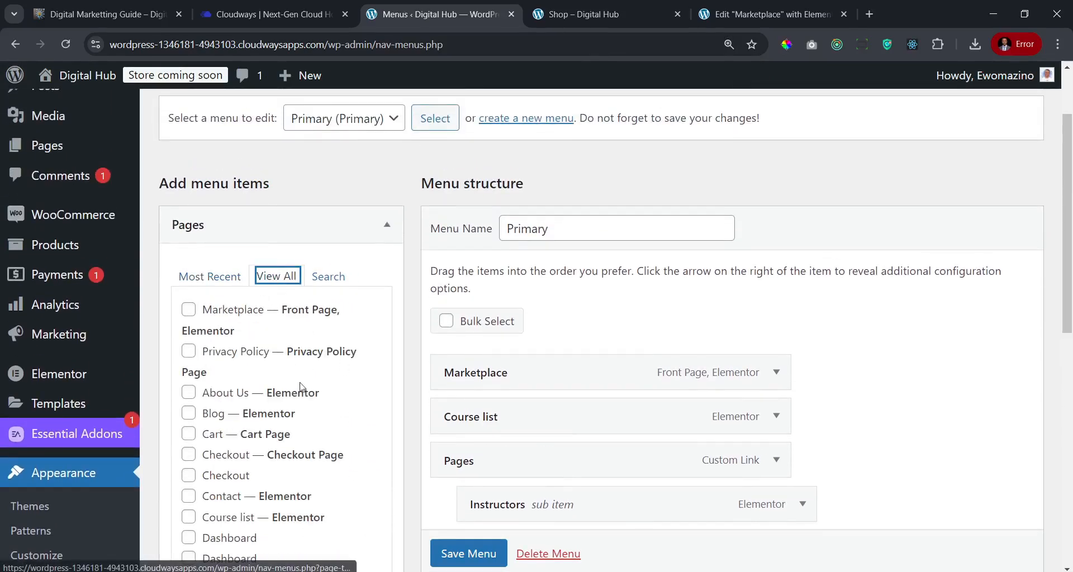
scroll(347, 373, down, 1)
scroll(346, 374, down, 1)
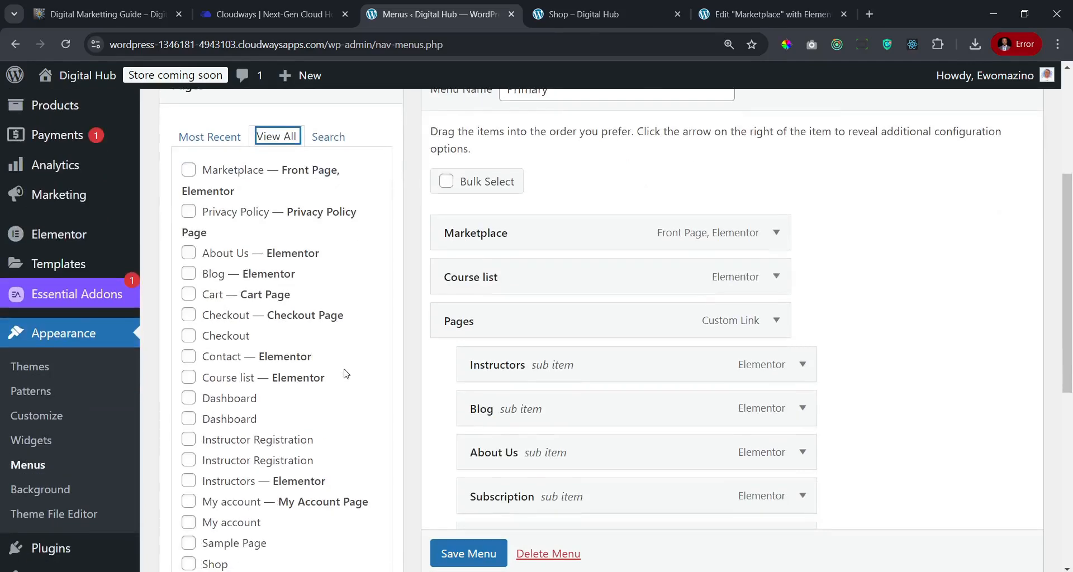
scroll(346, 374, down, 2)
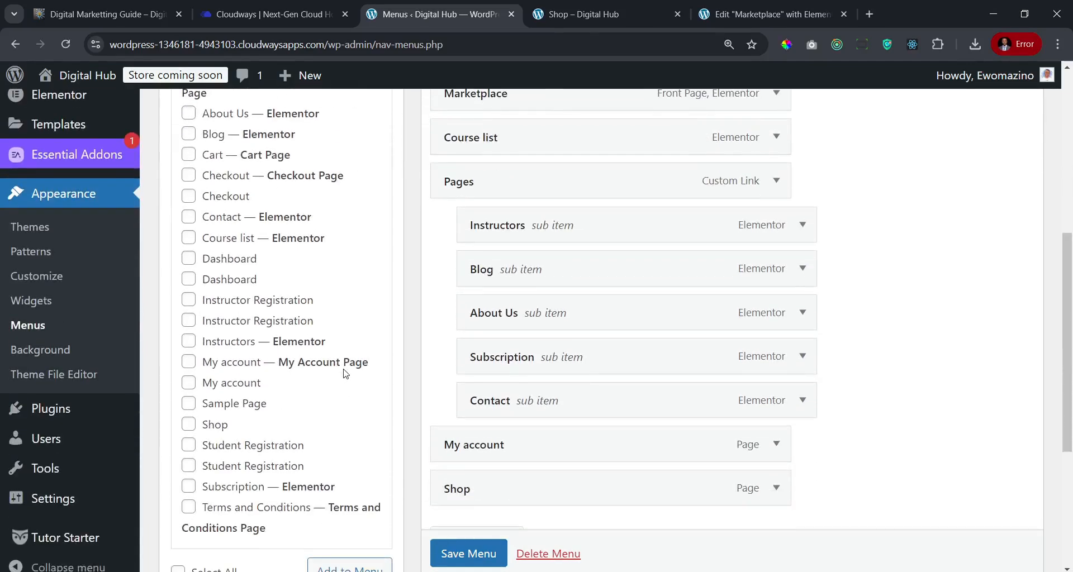
scroll(345, 374, down, 1)
scroll(345, 374, up, 4)
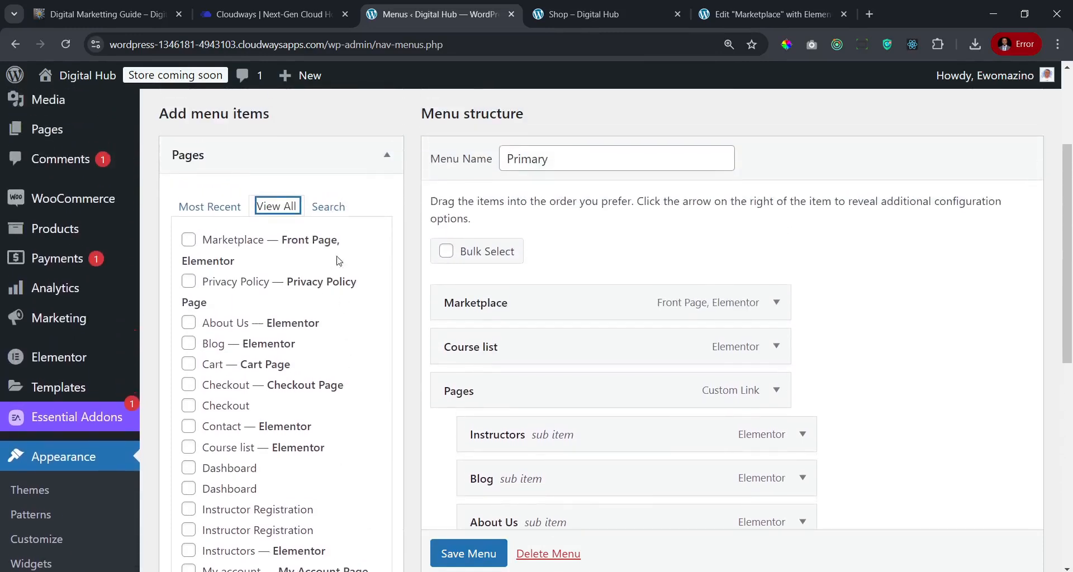
Search the Pages box for 'shoop' to find the Shop page
click(333, 206)
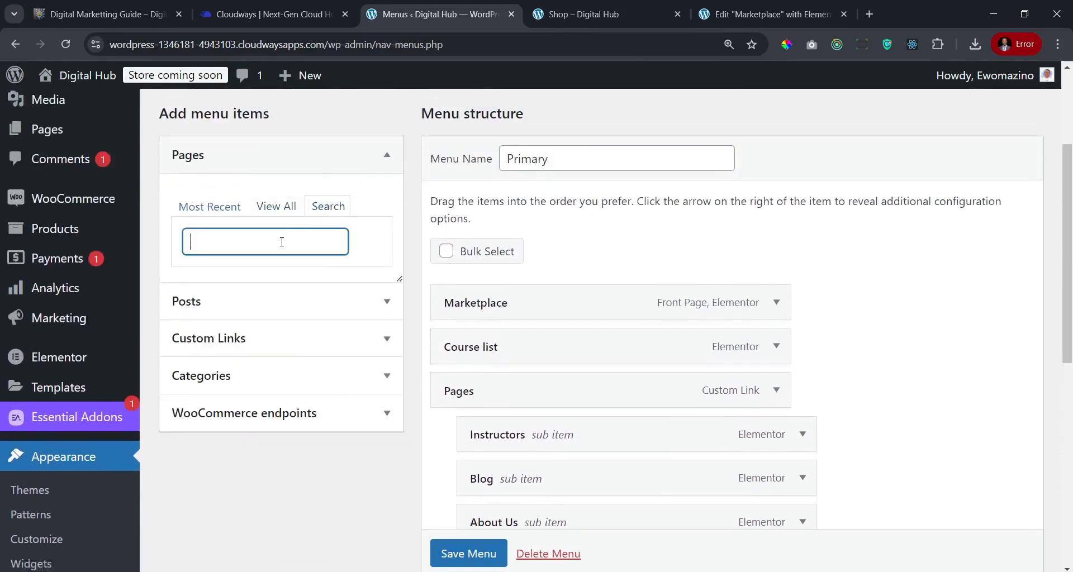
text(shoop)
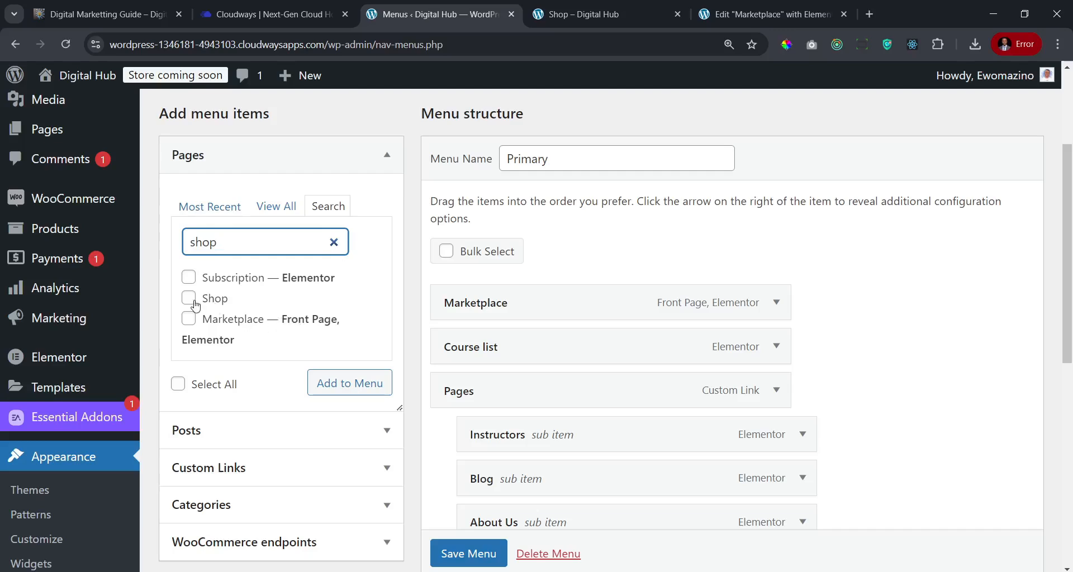
scroll(715, 390, down, 4)
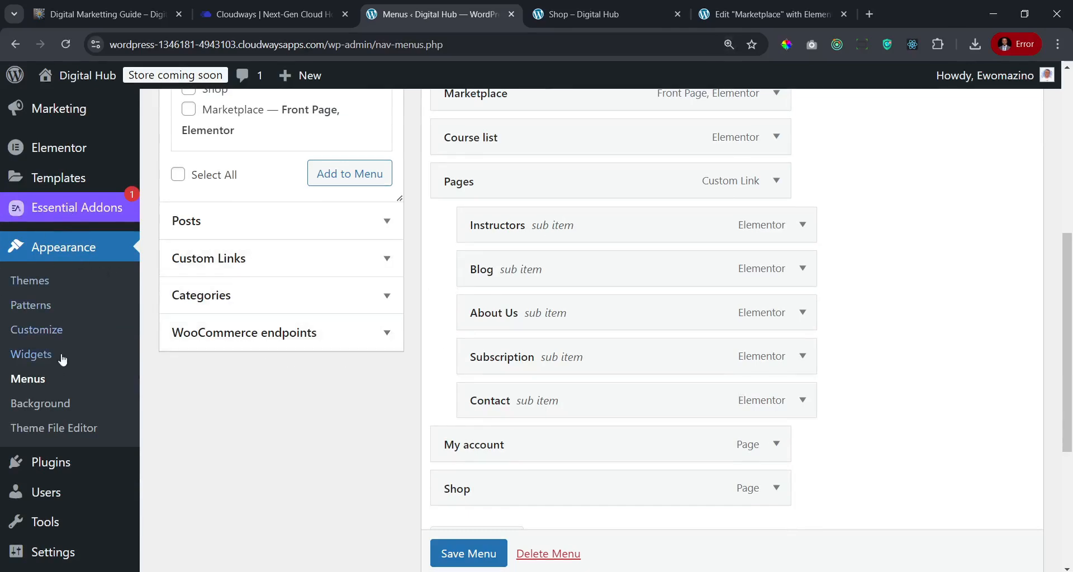
scroll(50, 324, up, 7)
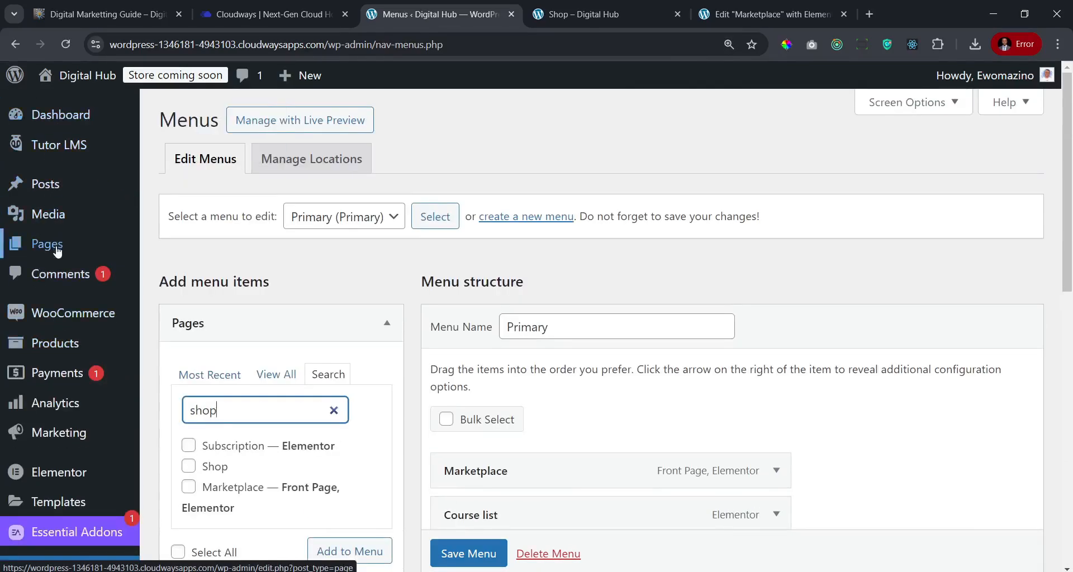
Go to All Pages and move to page 2 of 2, listing Shop and Student Registration
mouse_move(49, 243)
click(158, 245)
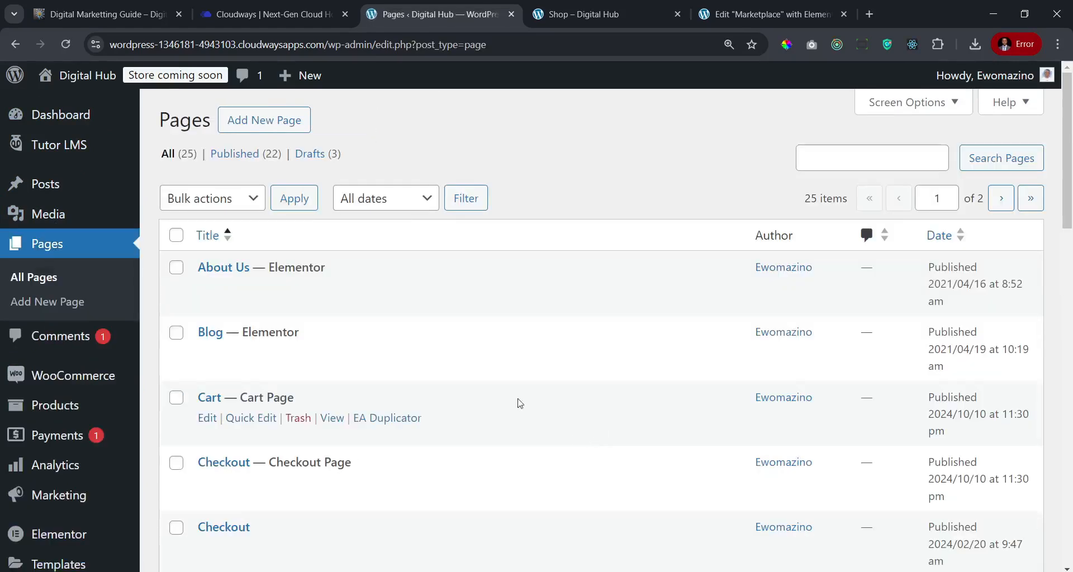
scroll(546, 316, down, 10)
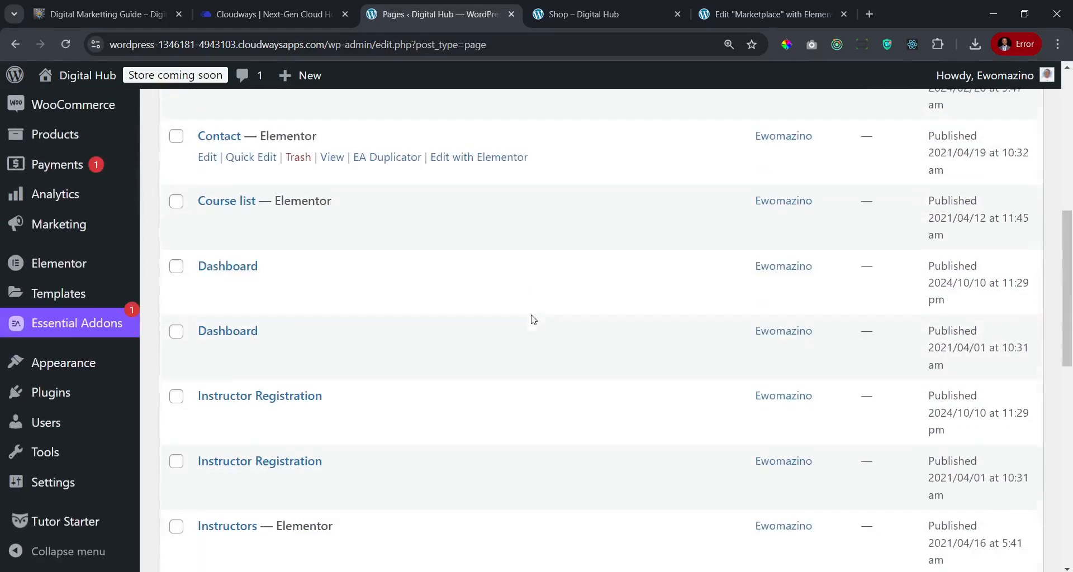
scroll(533, 320, down, 6)
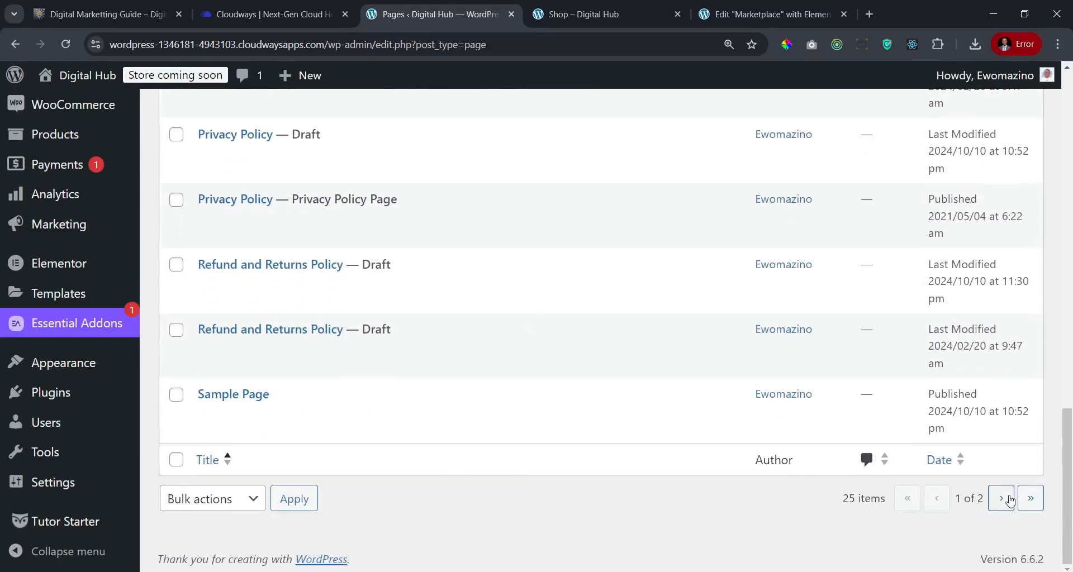
click(1003, 498)
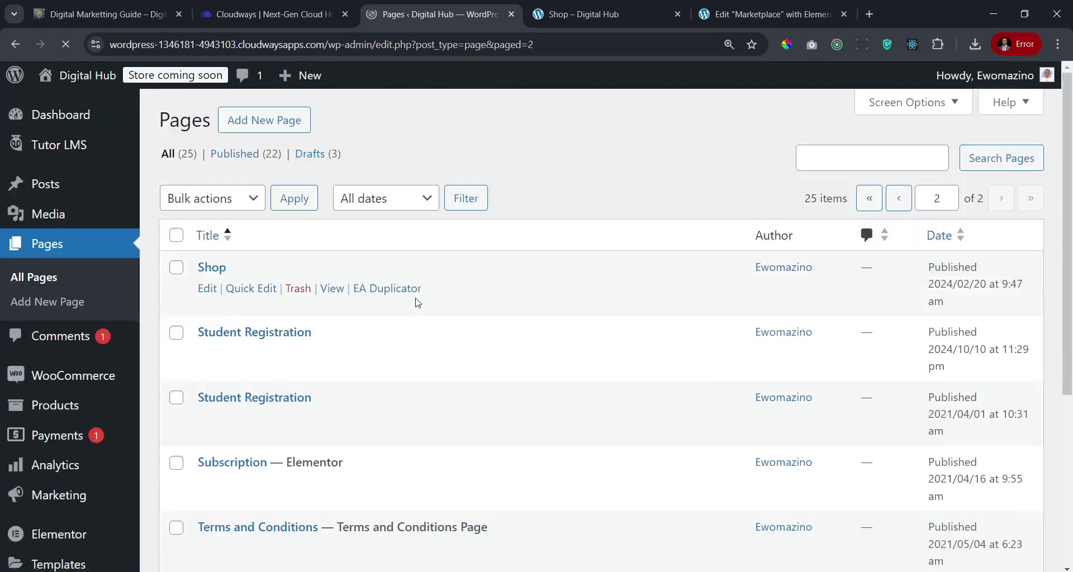
scroll(415, 285, down, 2)
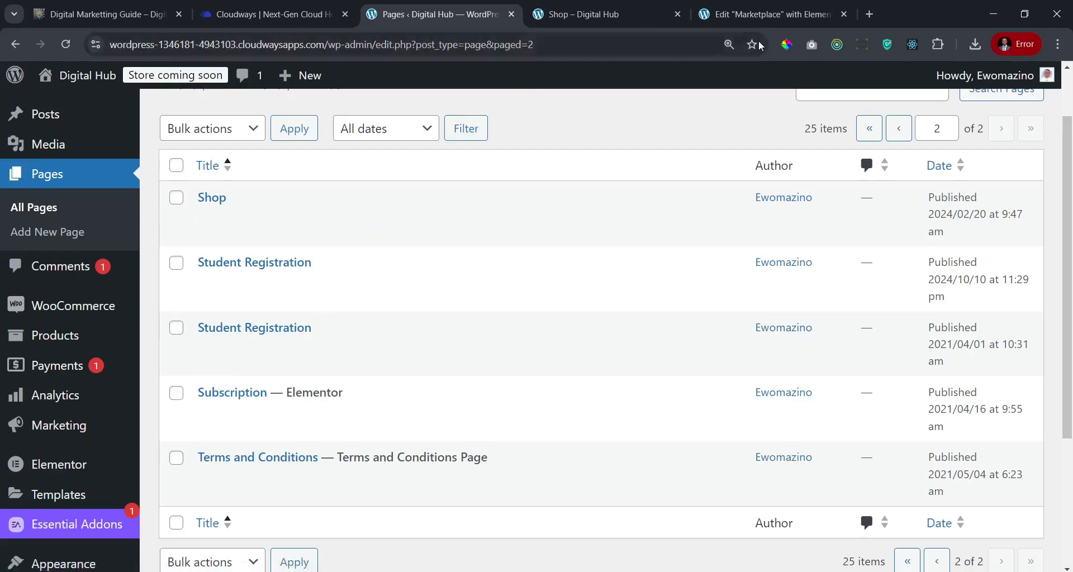
On the Elementor Marketplace page, duplicate the Featured Courses heading section
click(769, 15)
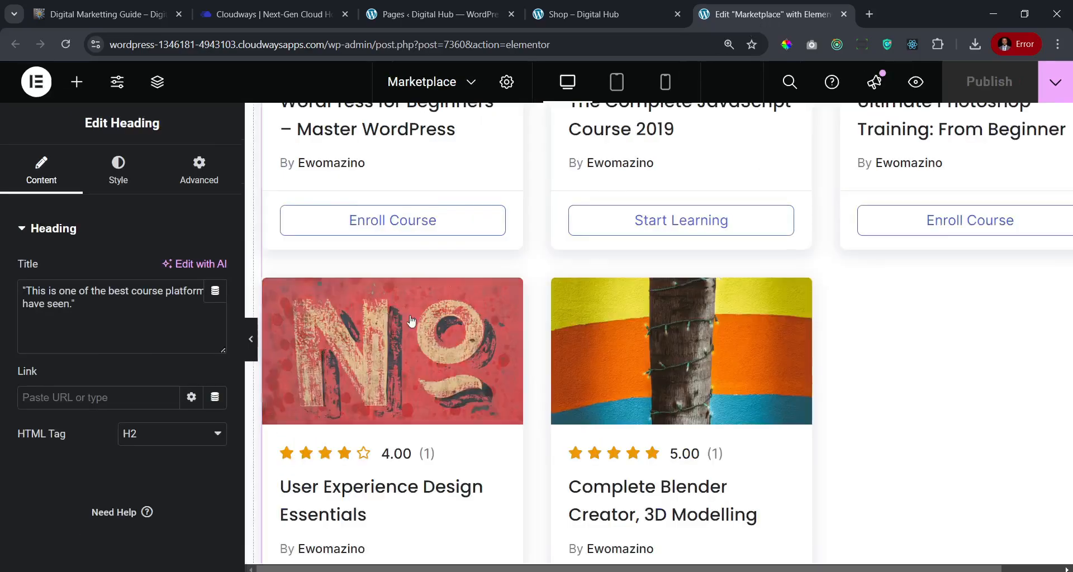
scroll(780, 237, down, 8)
scroll(708, 230, up, 8)
scroll(693, 225, up, 10)
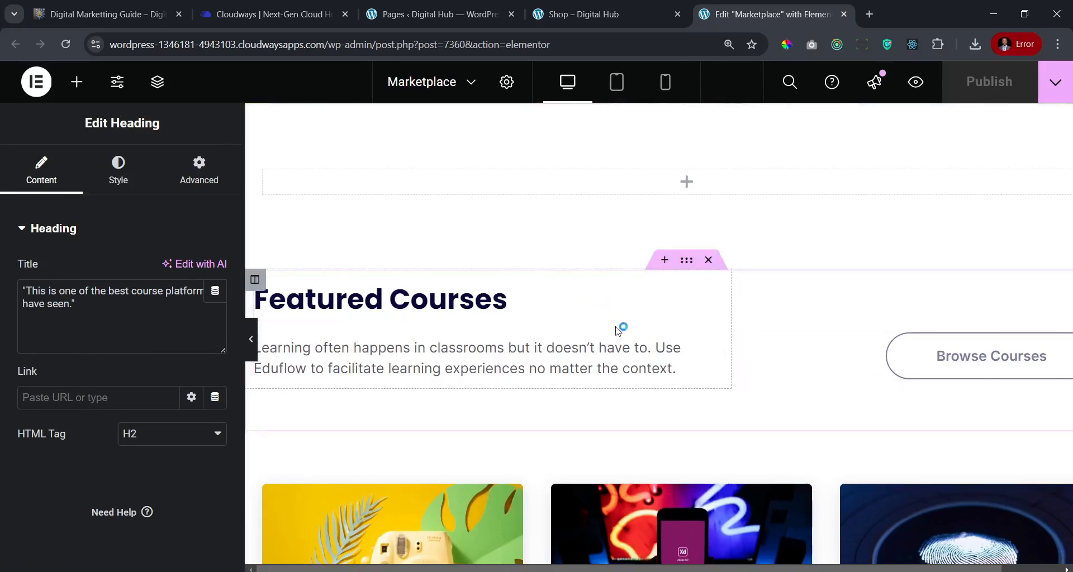
scroll(632, 275, up, 10)
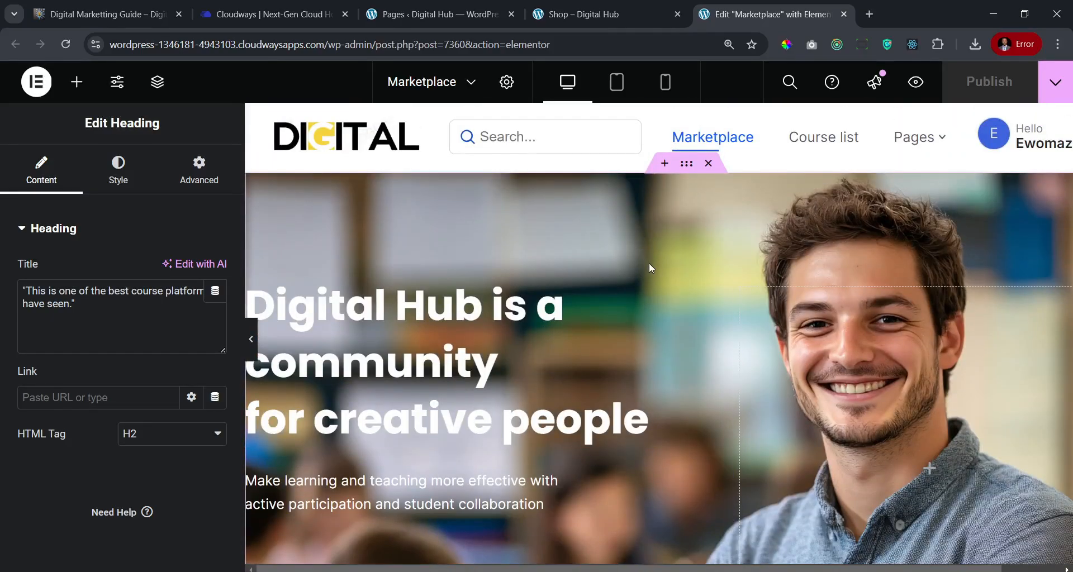
key(ctrl+minus)
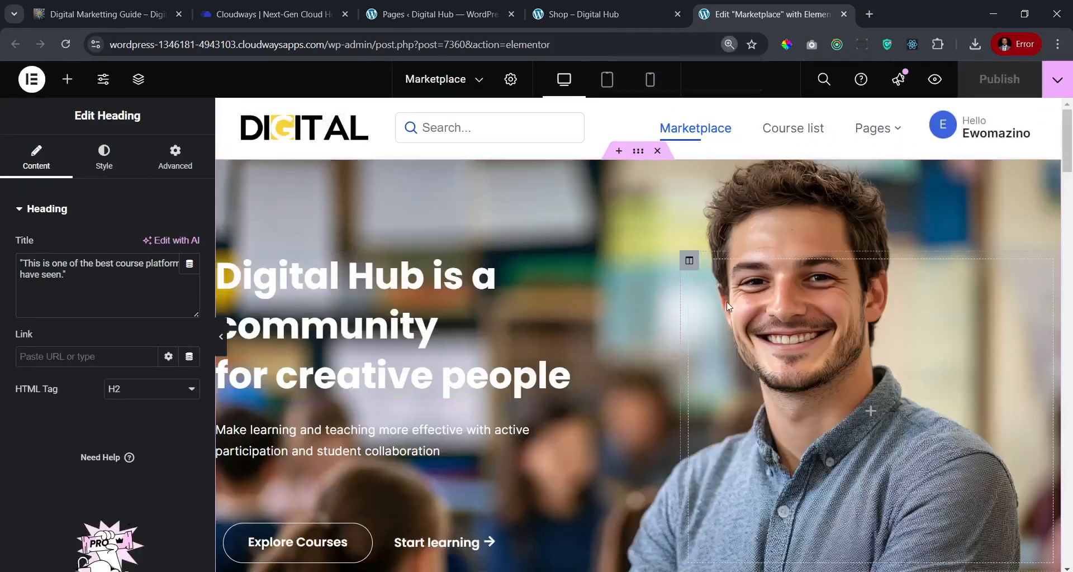
scroll(727, 307, down, 8)
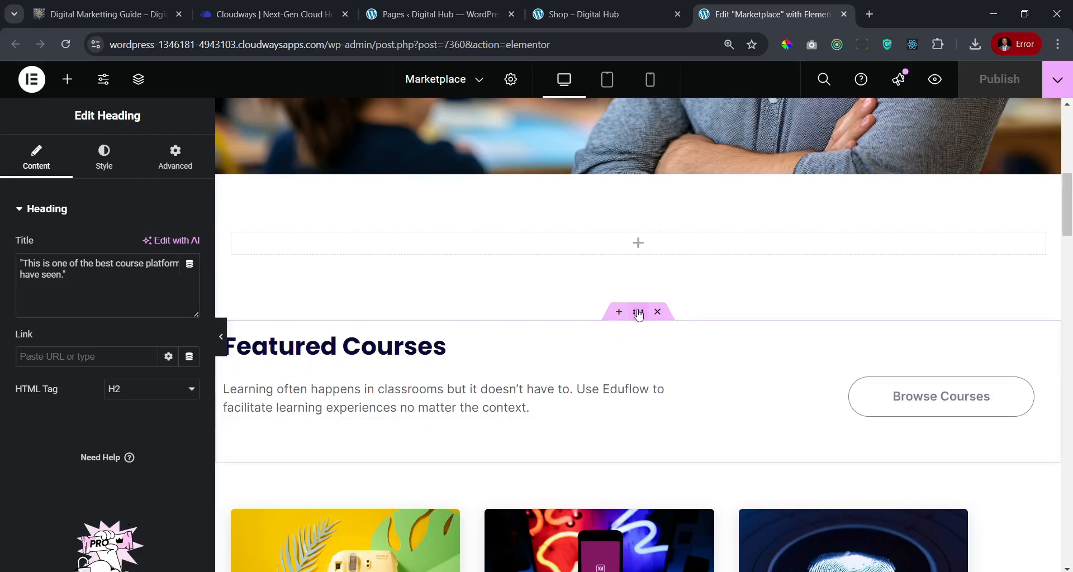
right_click(643, 316)
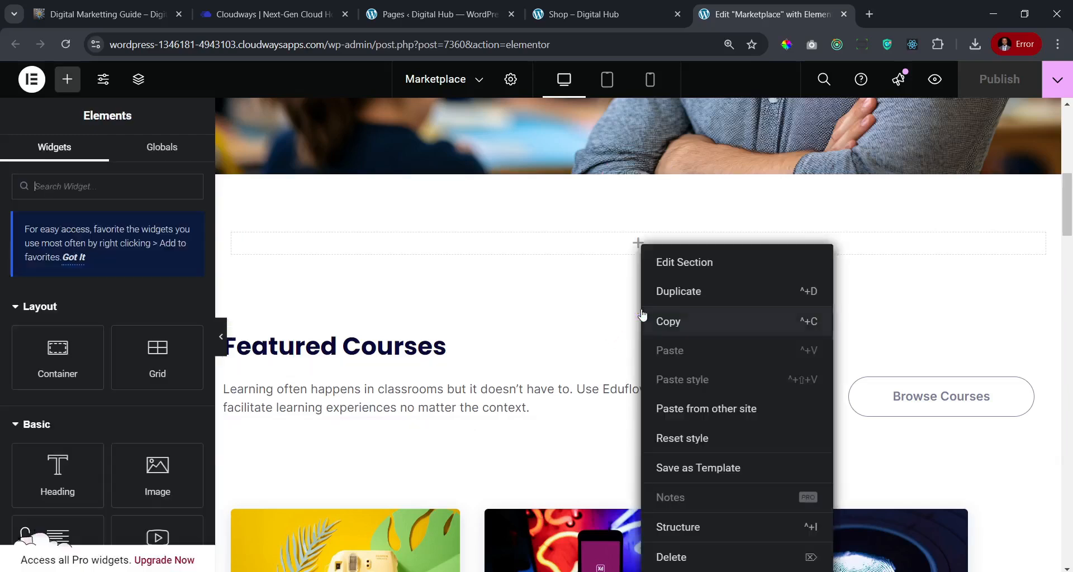
click(679, 291)
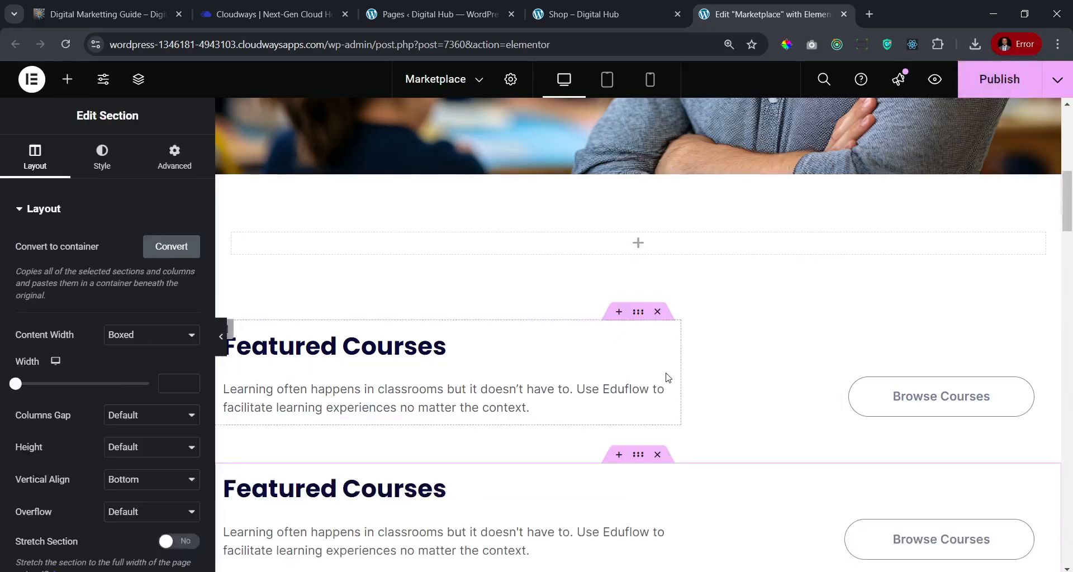
Duplicate the course grid section and drag it between the two Featured Courses headings
scroll(673, 371, up, 5)
scroll(673, 366, down, 8)
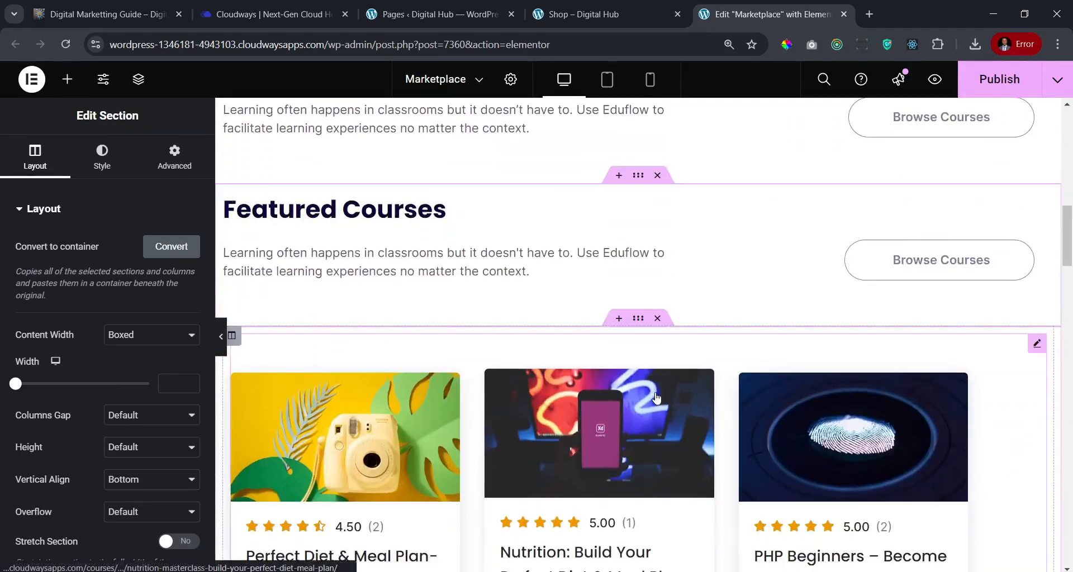
right_click(639, 323)
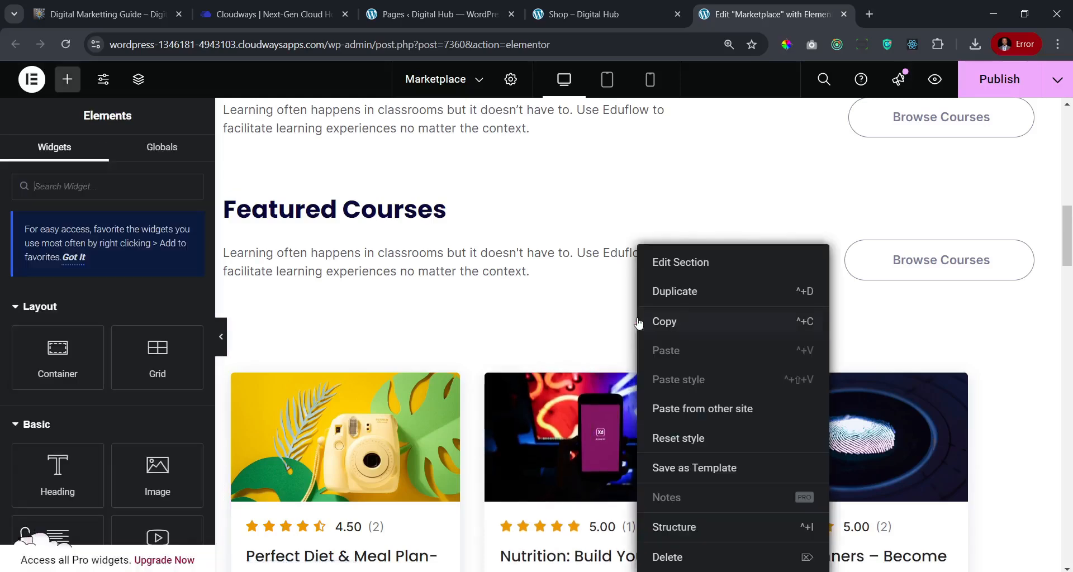
click(683, 295)
scroll(695, 352, up, 3)
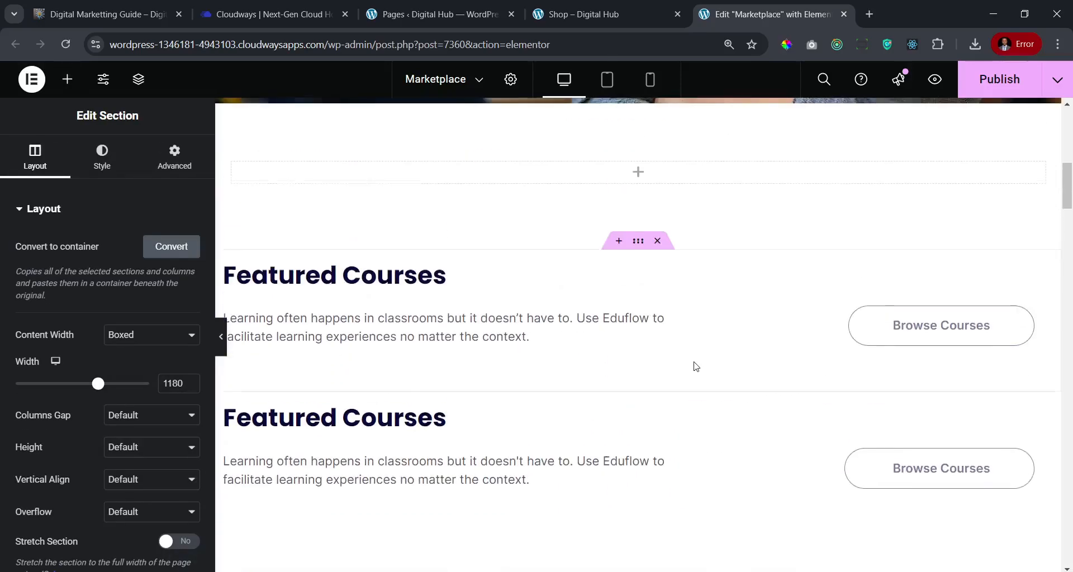
scroll(695, 366, down, 2)
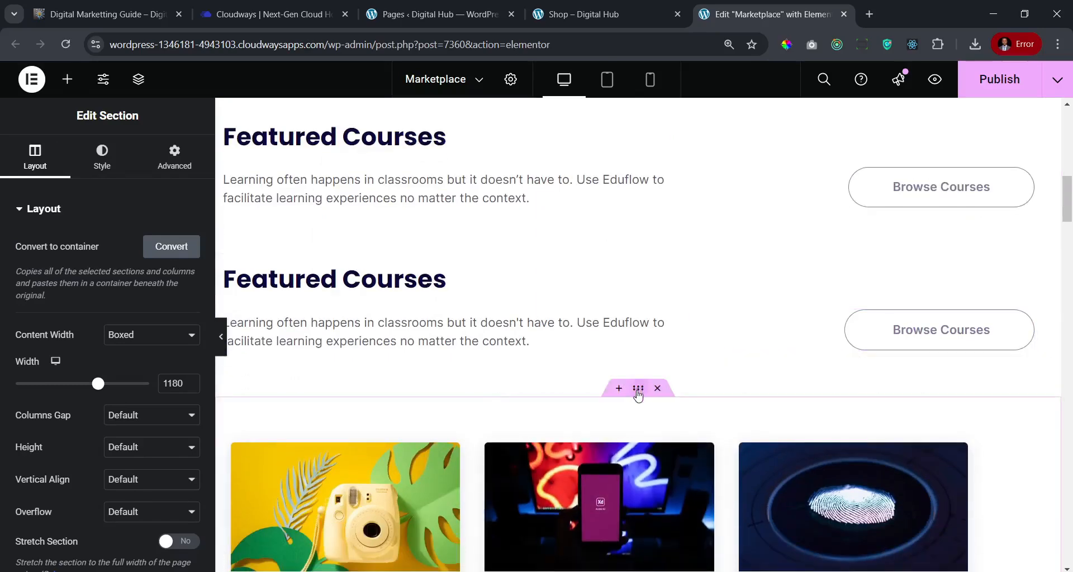
drag(638, 394, 615, 280)
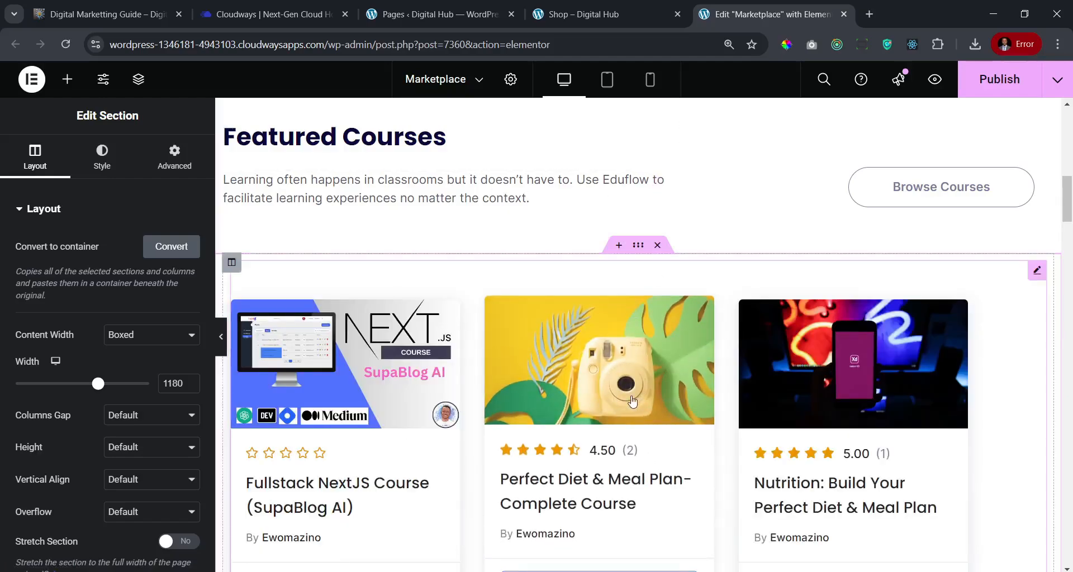
scroll(633, 397, up, 5)
scroll(637, 391, down, 14)
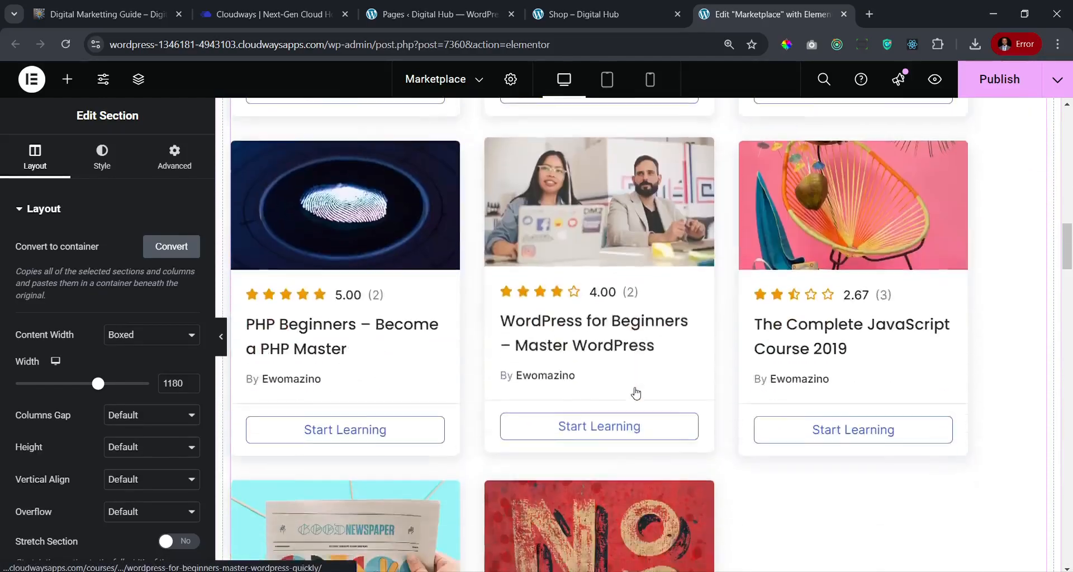
scroll(637, 394, down, 10)
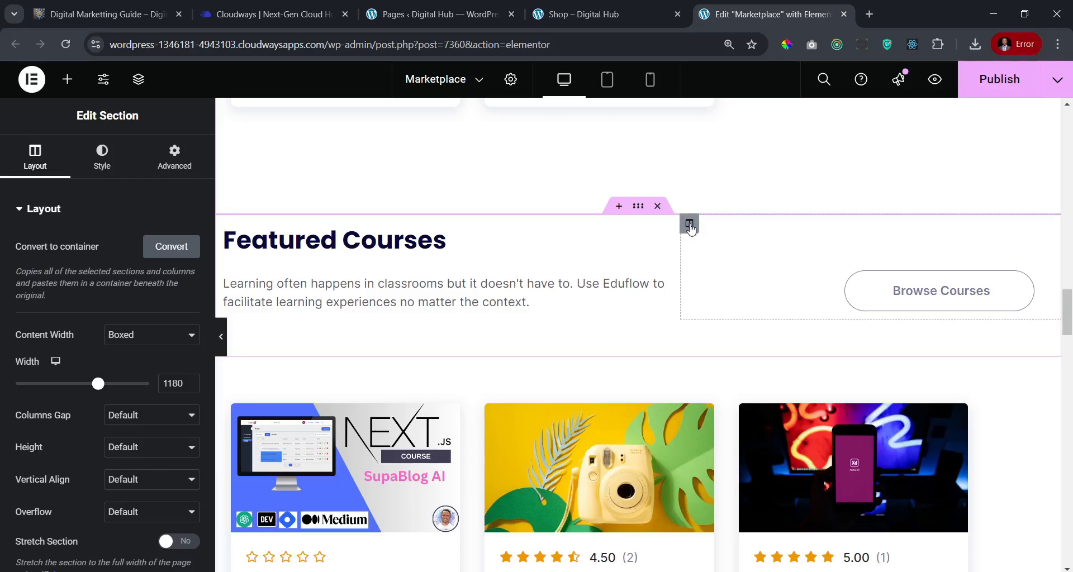
Delete the Browse Courses column and centre the Featured Courses heading
right_click(690, 225)
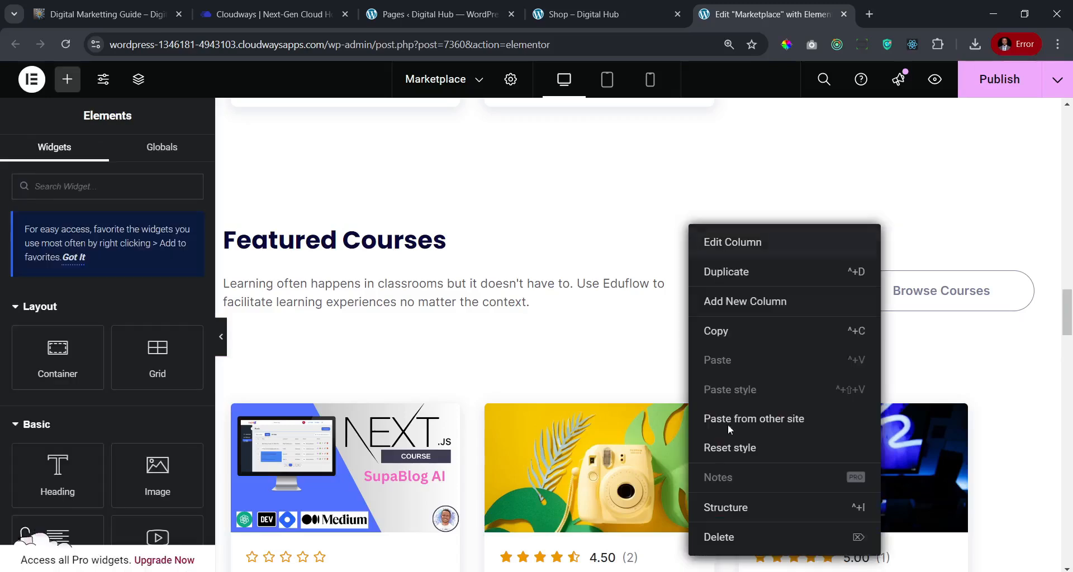
click(736, 538)
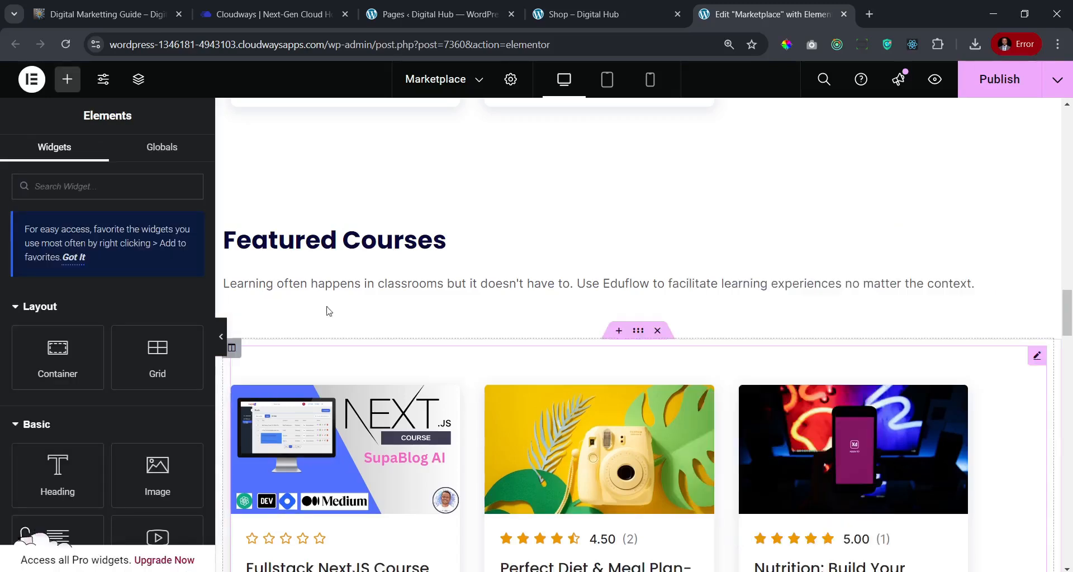
click(359, 235)
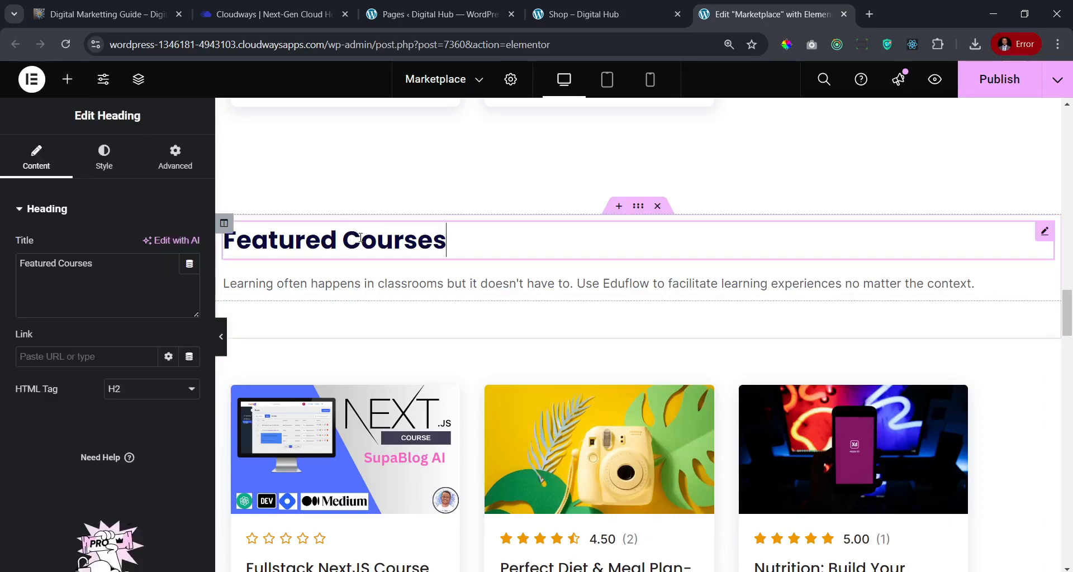
click(104, 155)
click(149, 246)
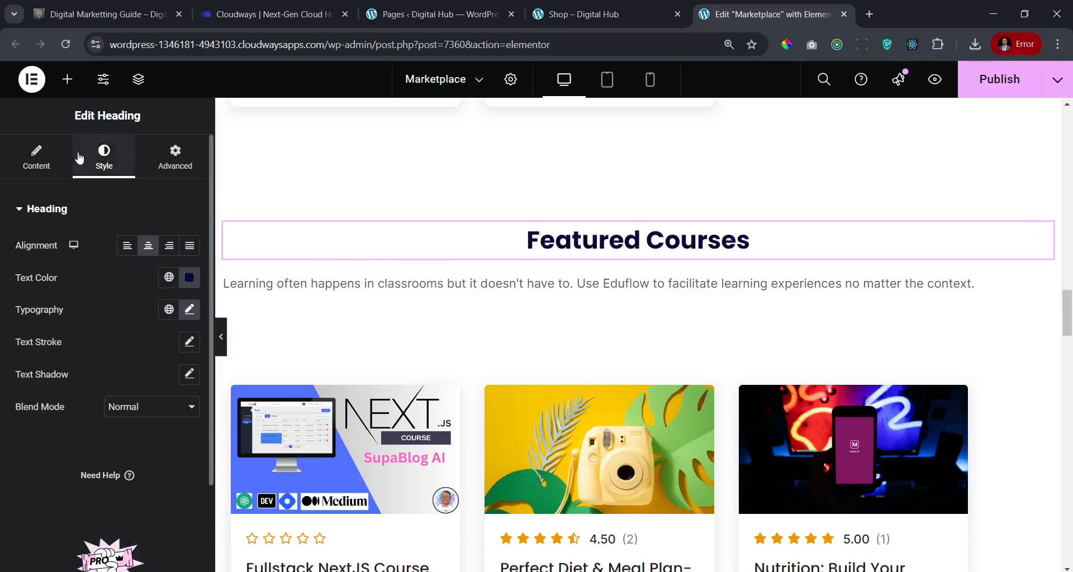
Rename the heading from 'Featured Courses' to 'Featured Ebooks'
click(36, 160)
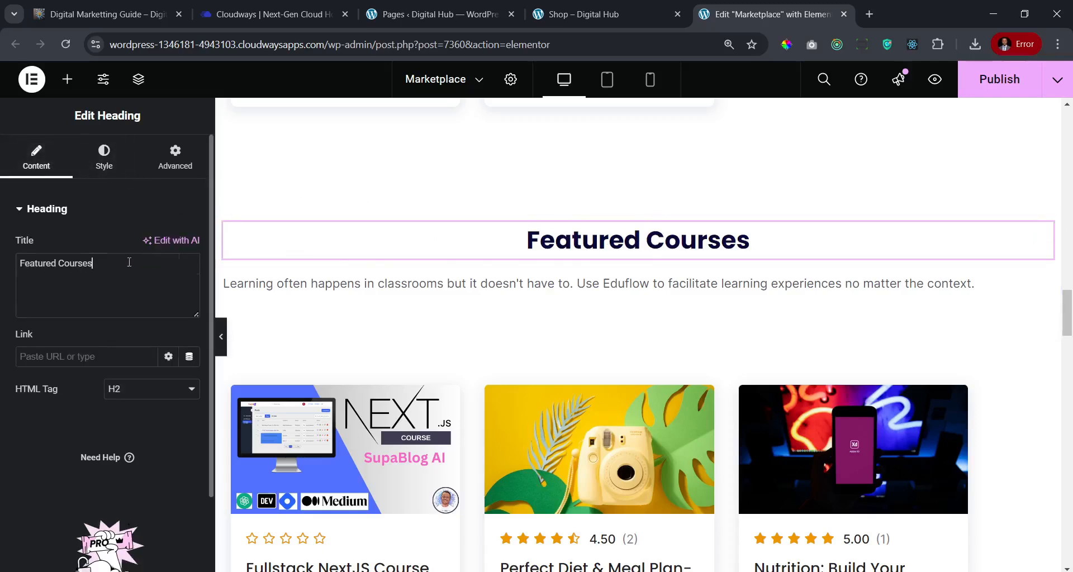
key(BackSpace)
key(BackSpace)
key(BackSpace)
key(BackSpace)
key(BackSpace)
key(BackSpace)
key(BackSpace)
key(BackSpace)
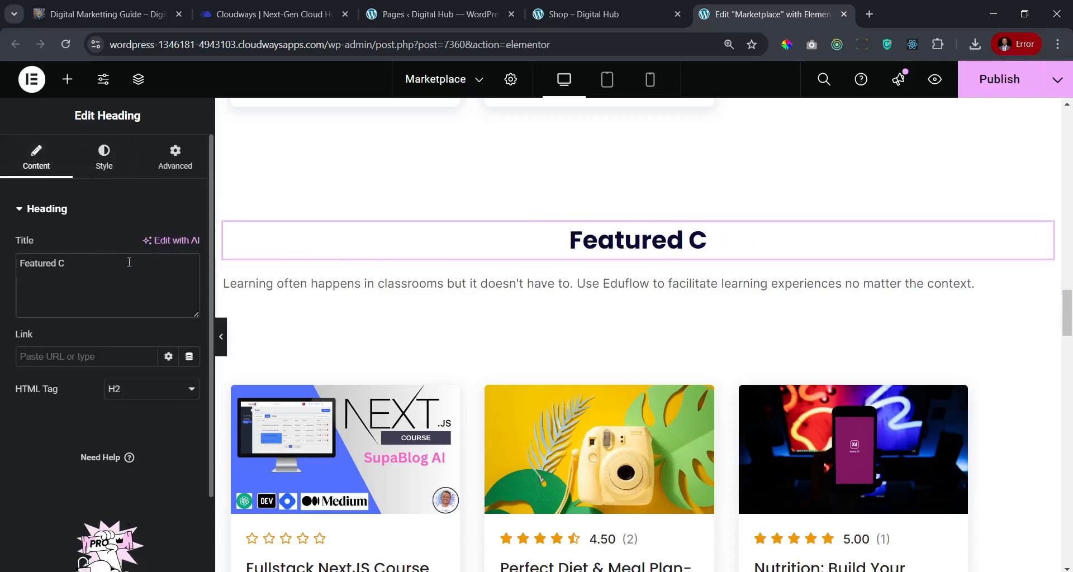
text(Ebooks)
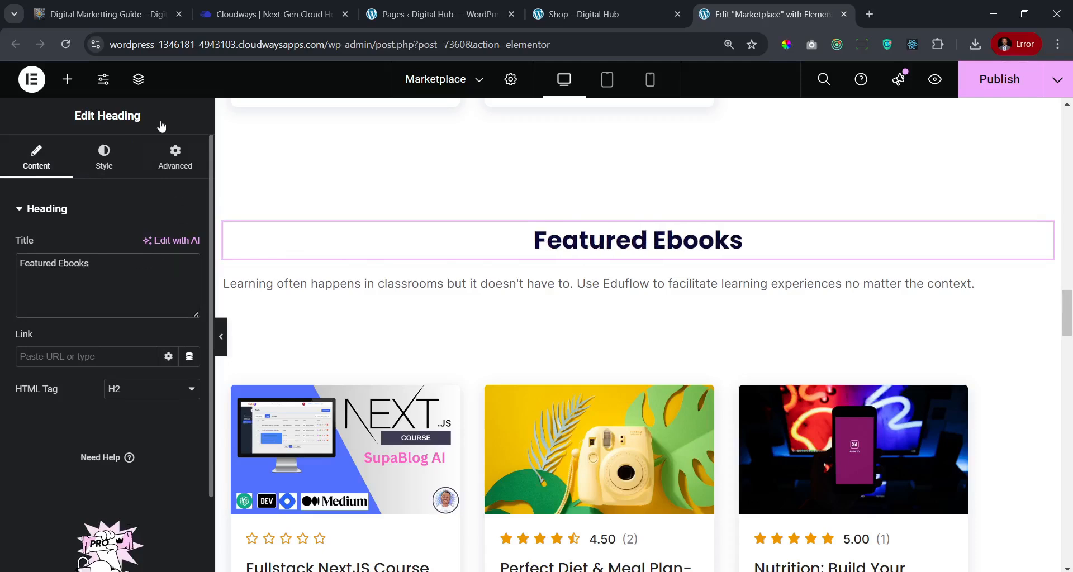
Copy the Featured Ebooks subtitle from the live home page, then return to the Marketplace editor
click(108, 7)
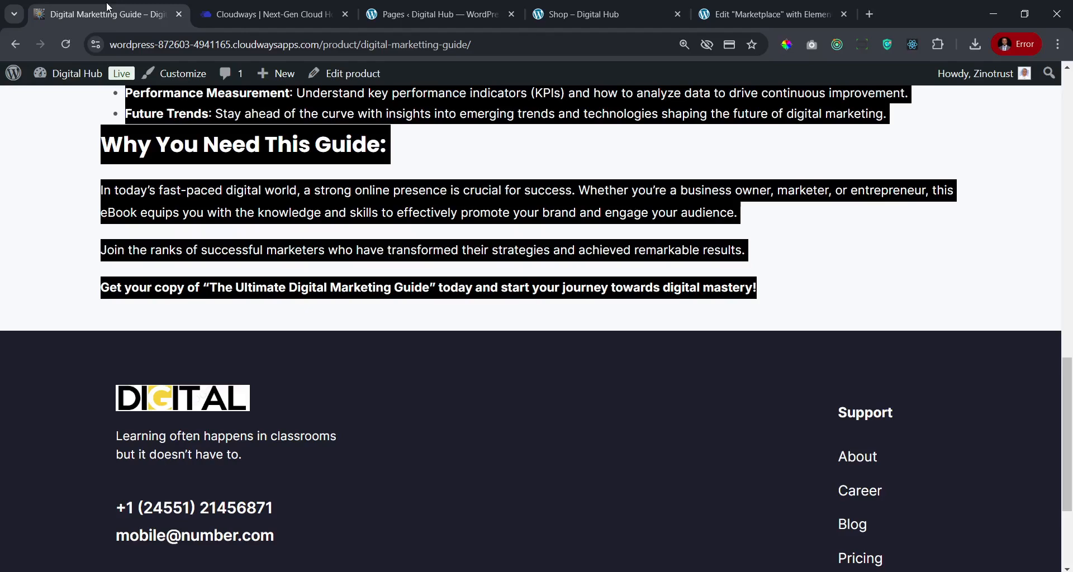
scroll(636, 377, up, 5)
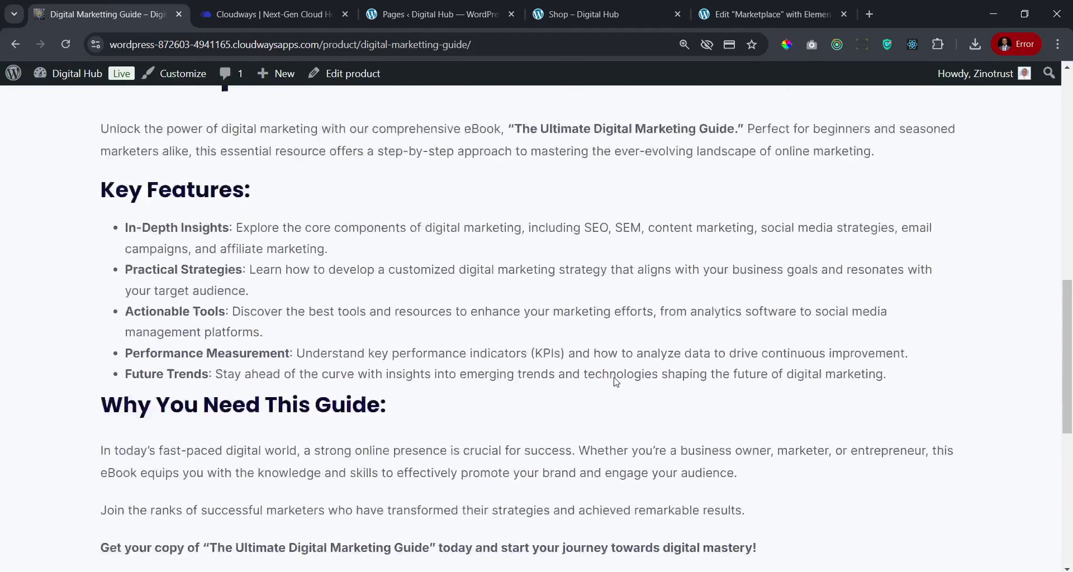
scroll(192, 157, up, 8)
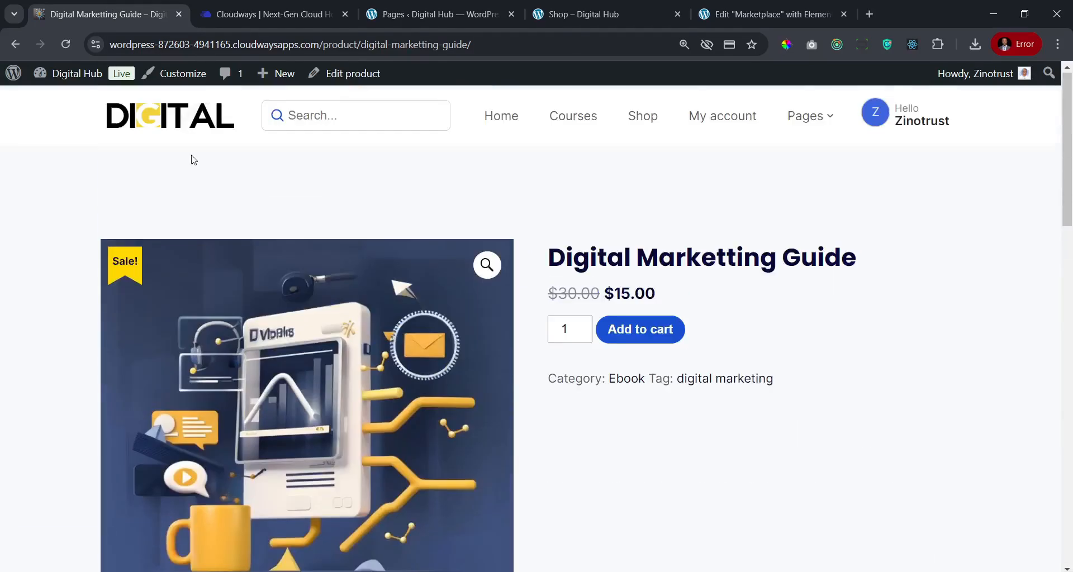
click(184, 126)
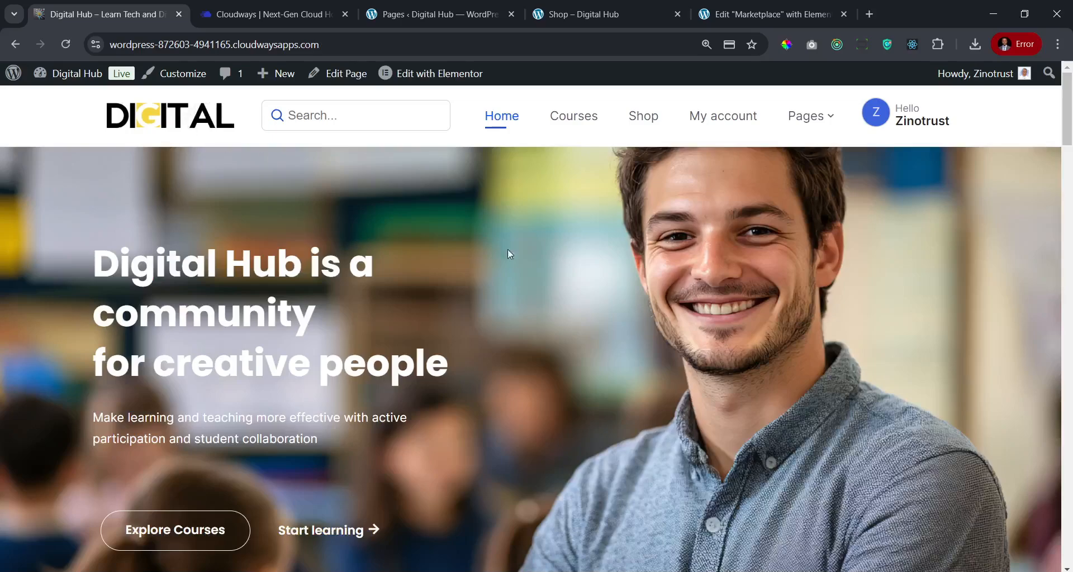
scroll(507, 249, down, 20)
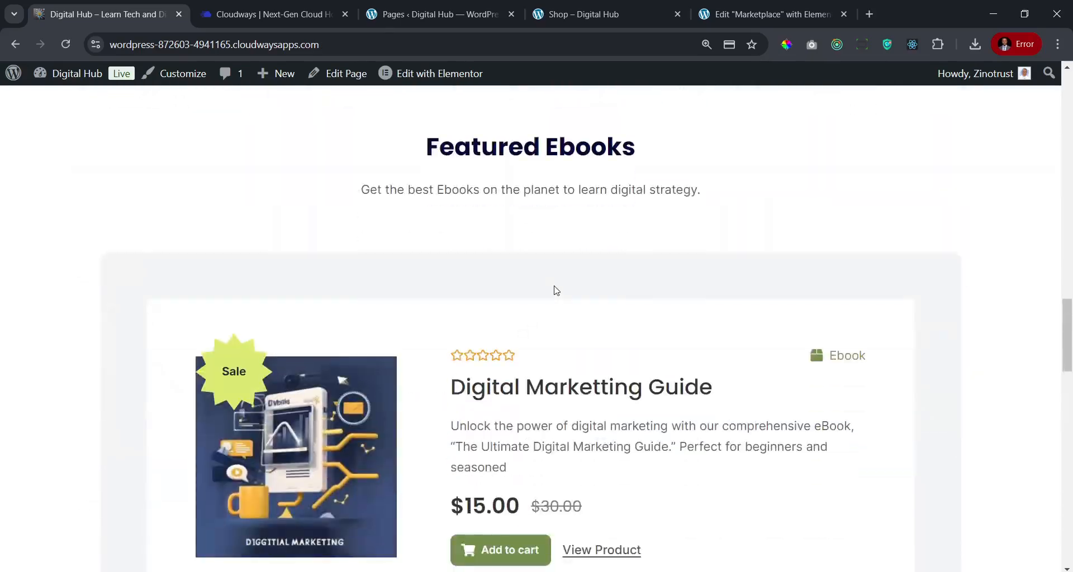
scroll(484, 265, up, 3)
drag(707, 336, 358, 319)
key(ctrl+c)
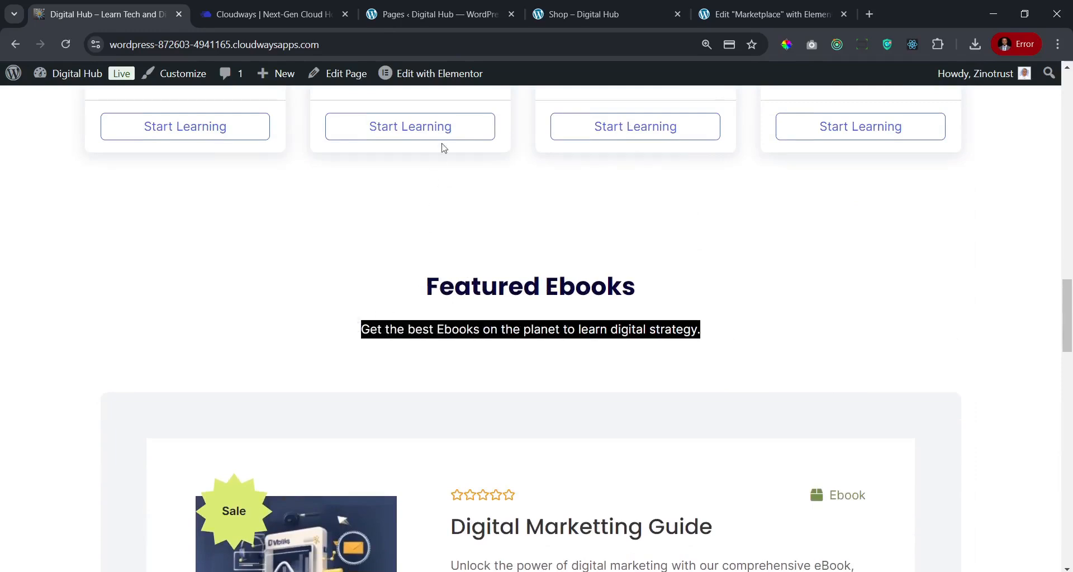
click(618, 15)
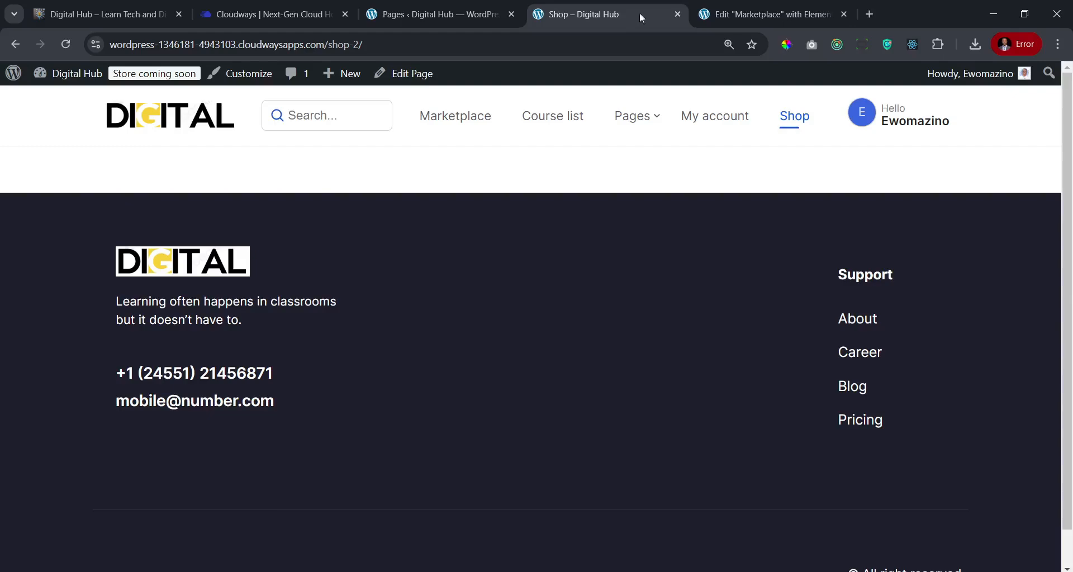
click(767, 15)
Replace the paragraph with 'Get the best Ebooks on the planet to learn digital strategy.' and centre it
click(596, 283)
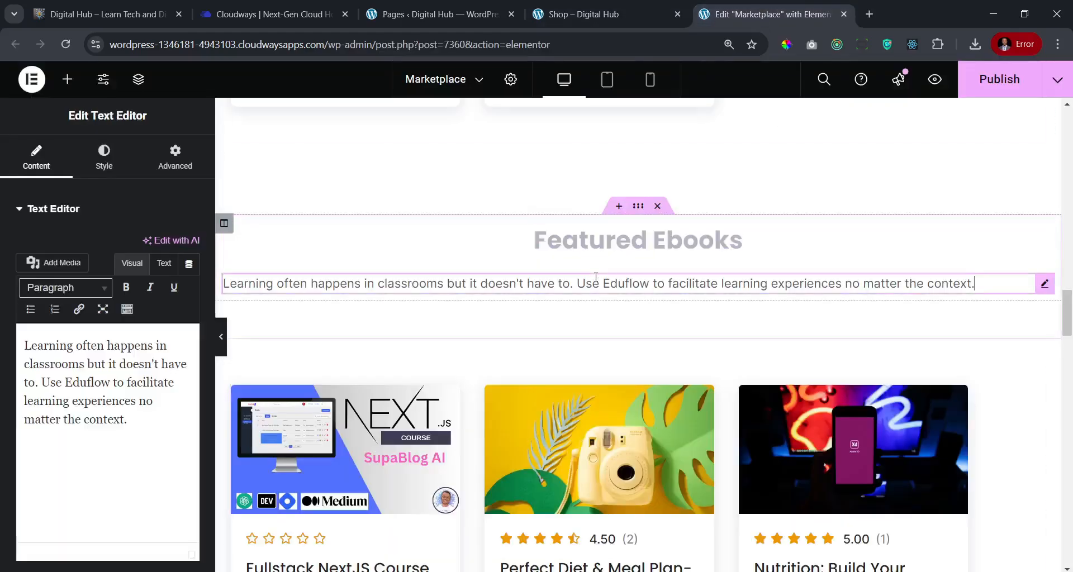
drag(136, 434, 2, 340)
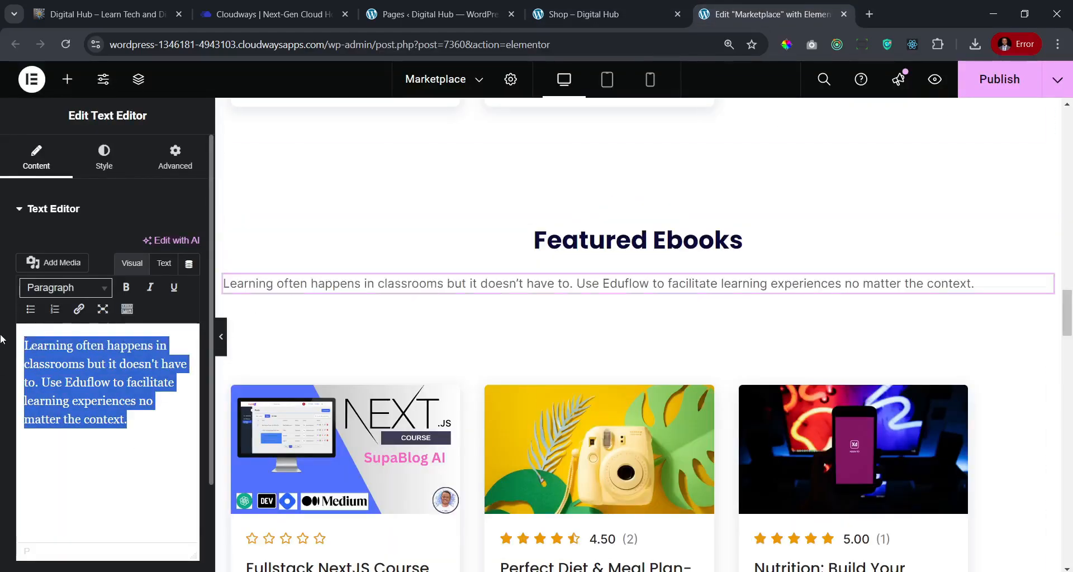
key(ctrl+v)
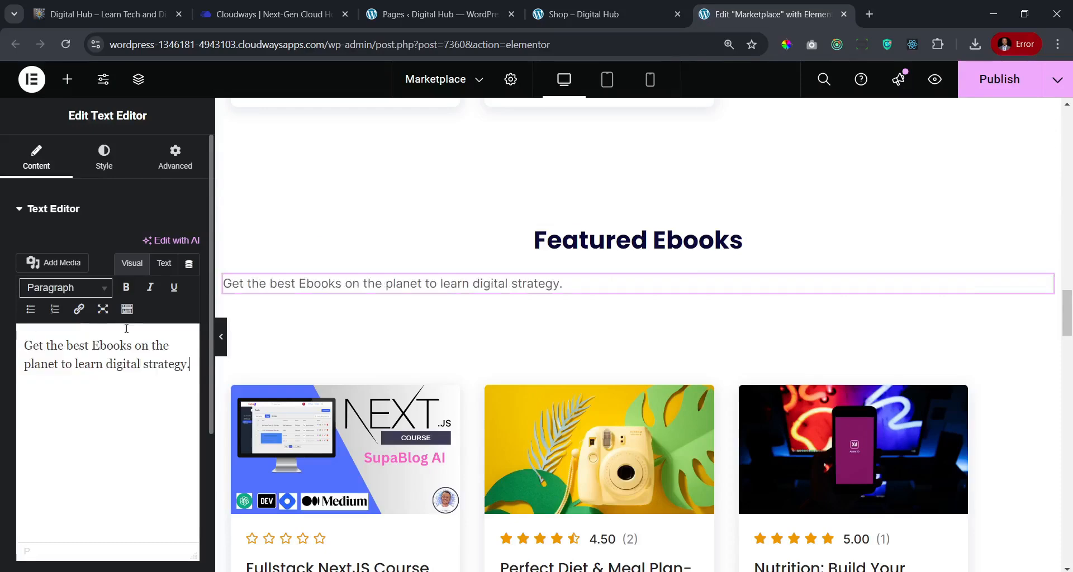
click(104, 159)
click(149, 246)
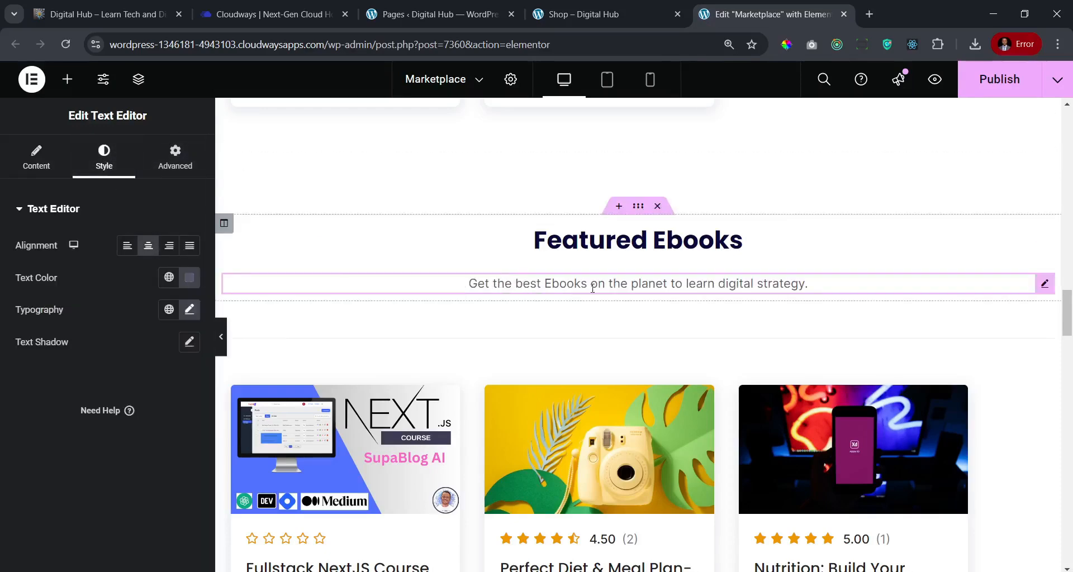
Delete the duplicate course list and search the widget library for 'list'
scroll(709, 355, down, 1)
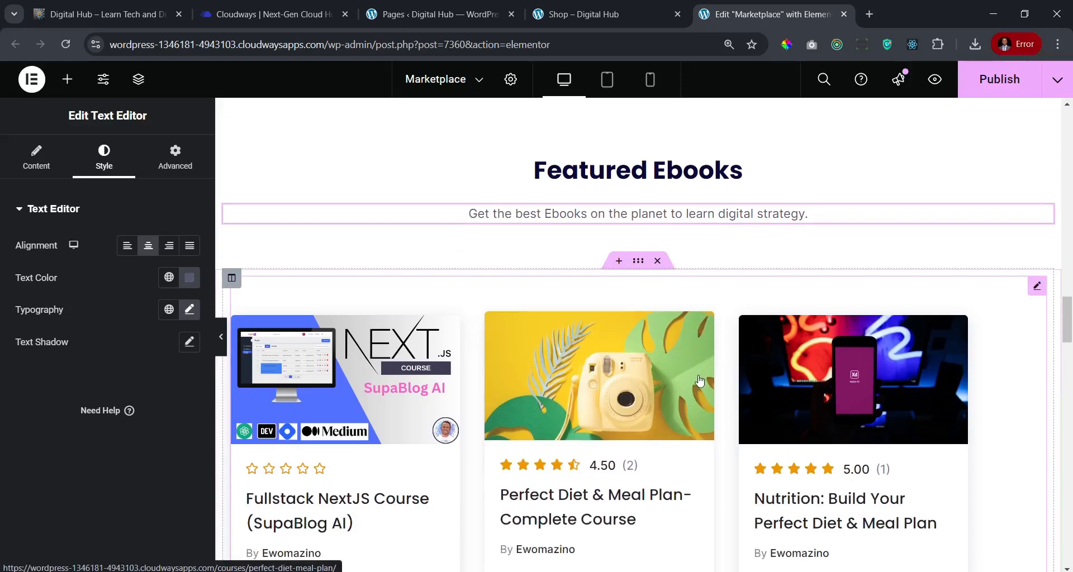
scroll(708, 355, down, 2)
scroll(581, 314, up, 2)
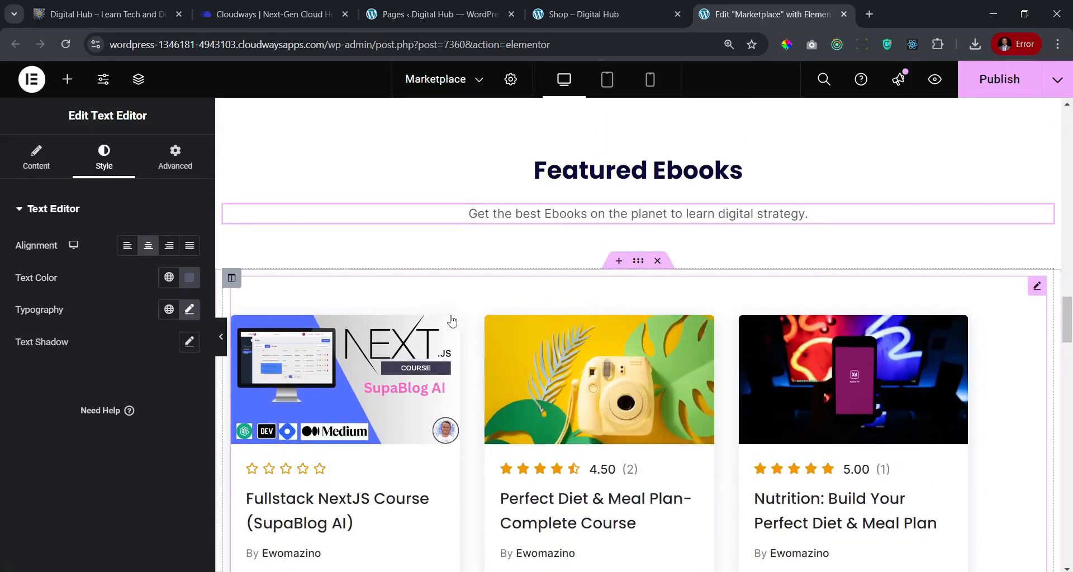
right_click(1036, 289)
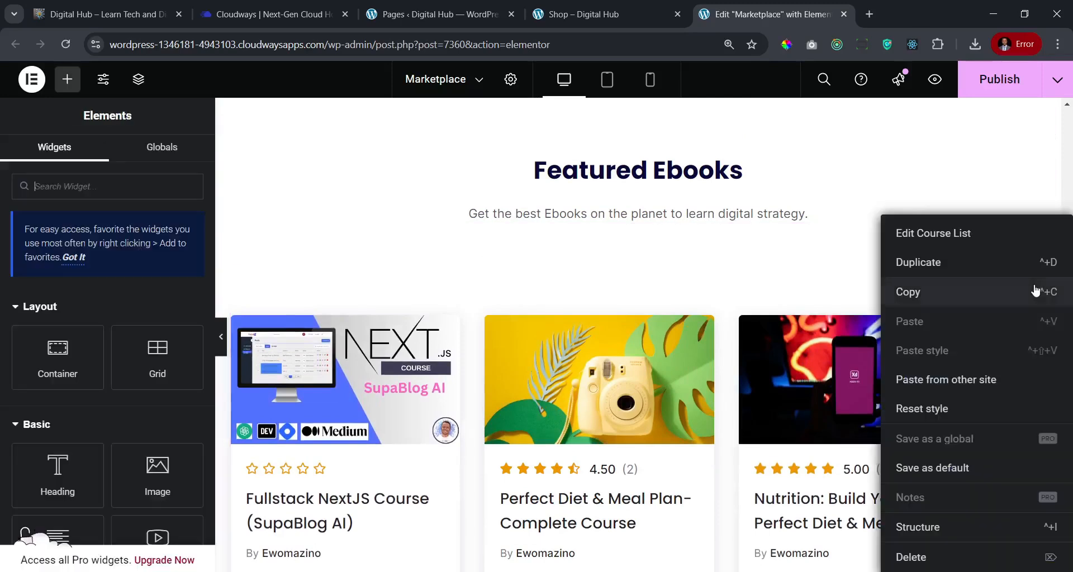
click(933, 559)
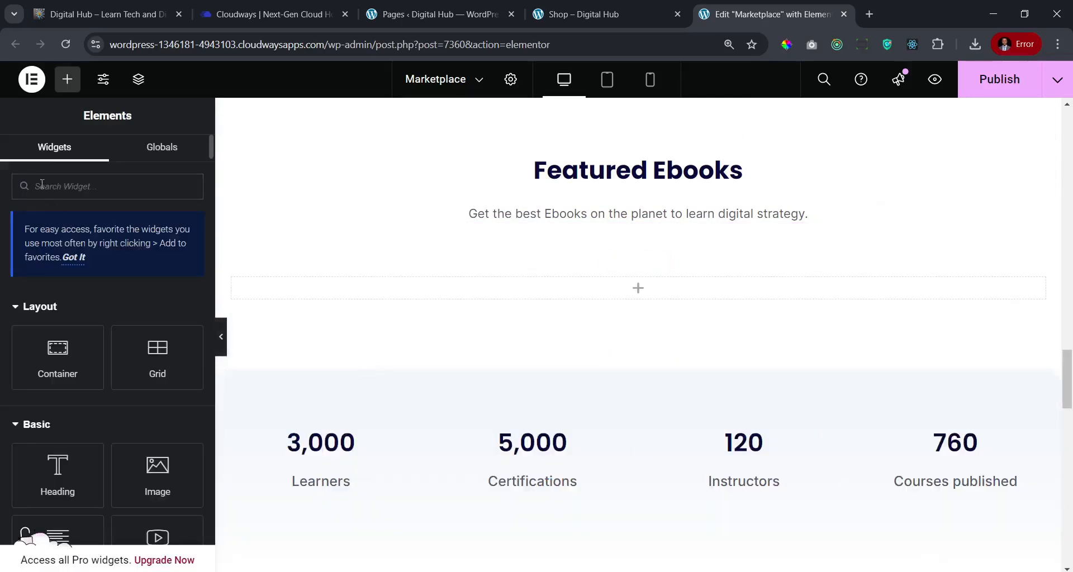
click(67, 82)
text(list)
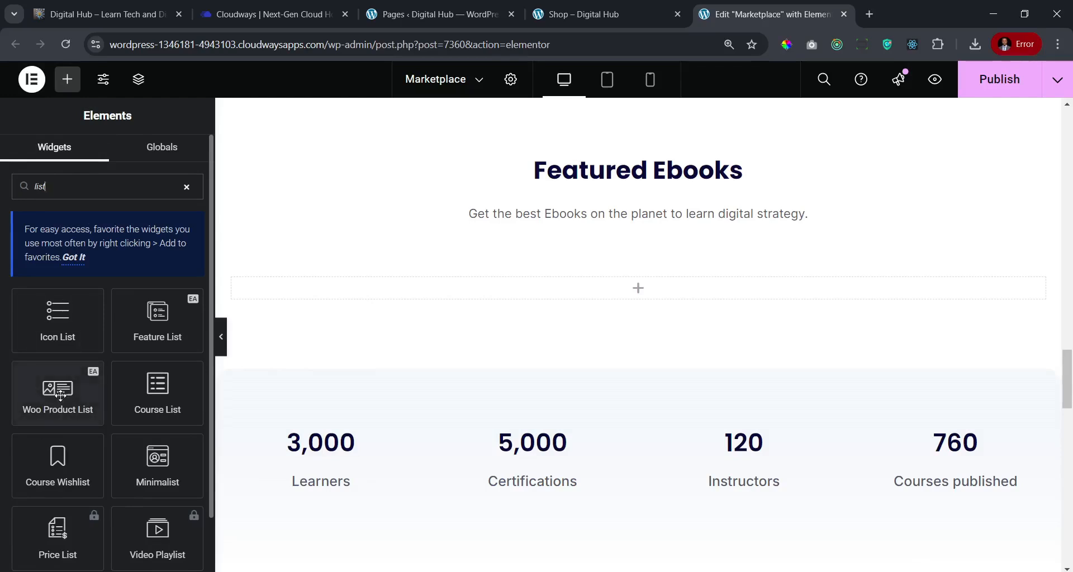
Place a Woo Product List widget in the empty Featured Ebooks section
drag(55, 399, 650, 293)
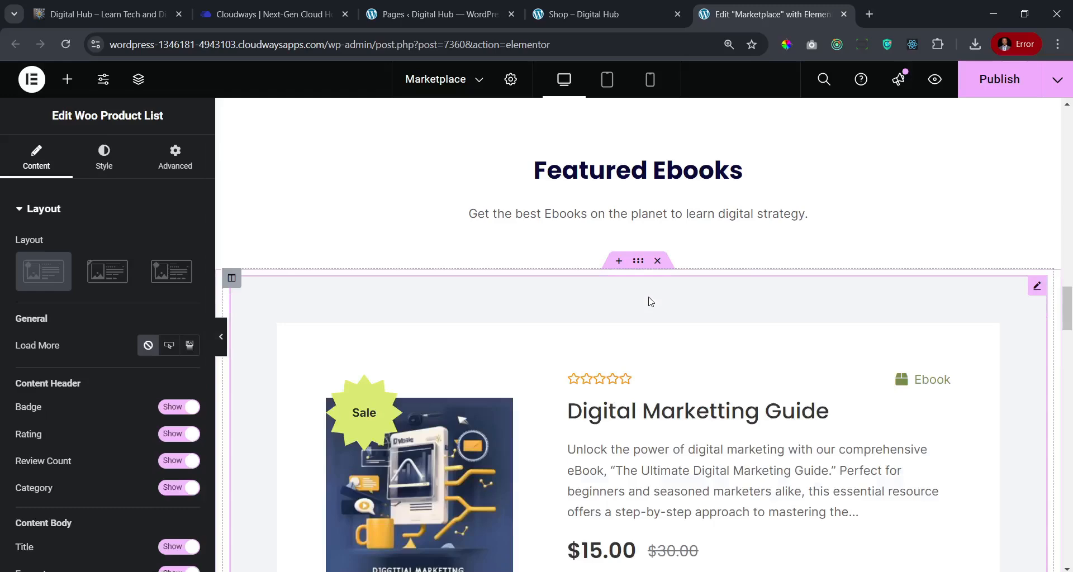
scroll(650, 302, down, 5)
scroll(644, 361, down, 5)
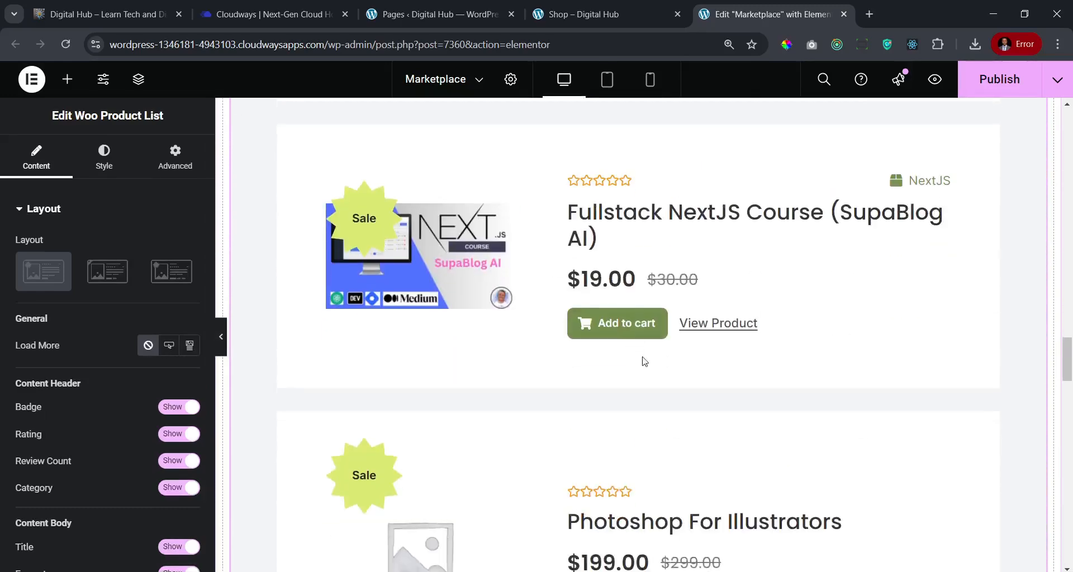
scroll(590, 355, up, 5)
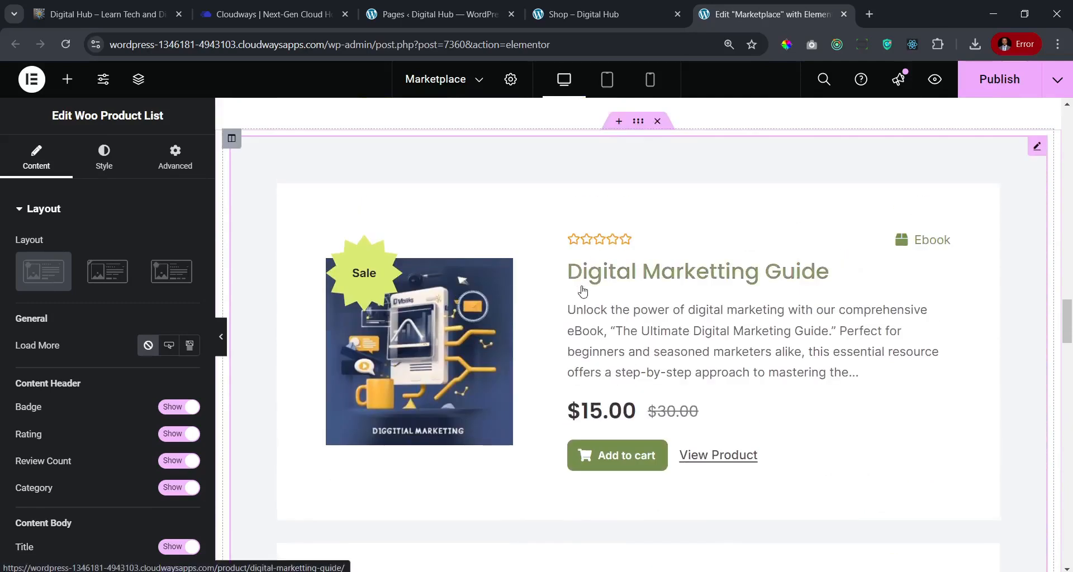
scroll(52, 287, down, 2)
scroll(128, 320, down, 1)
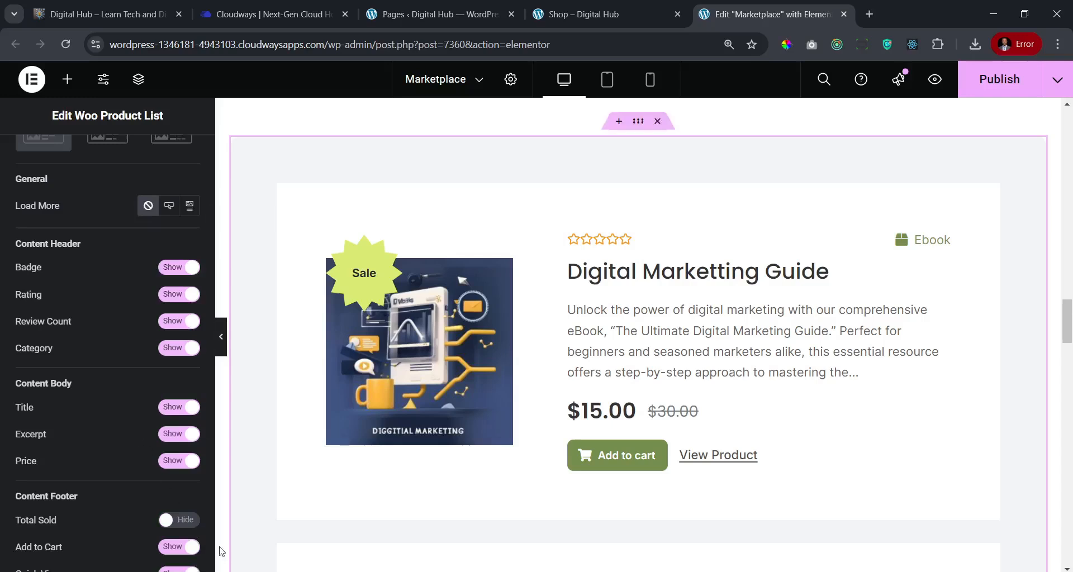
scroll(128, 442, down, 2)
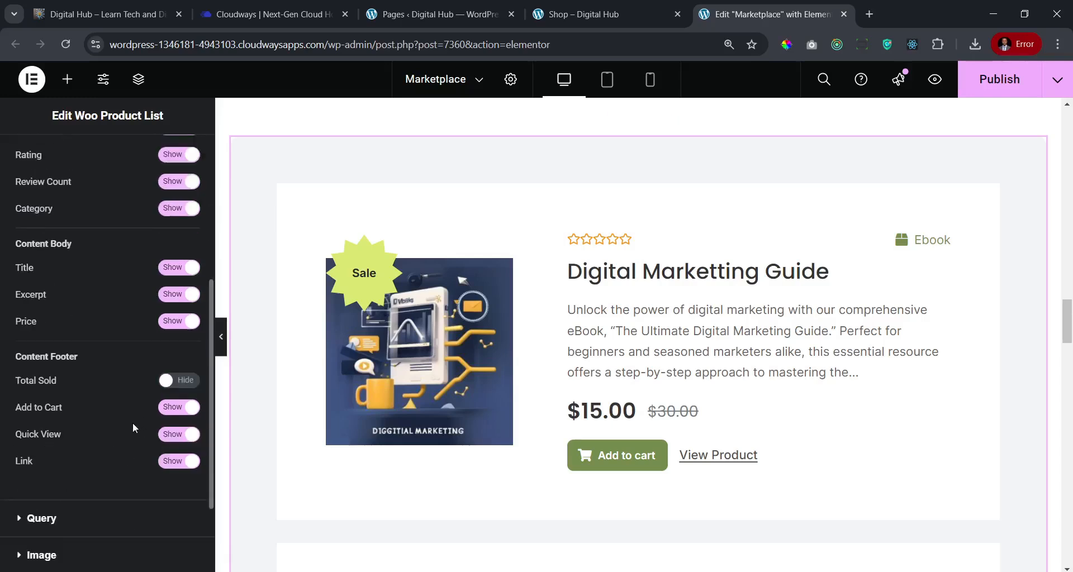
scroll(124, 464, down, 1)
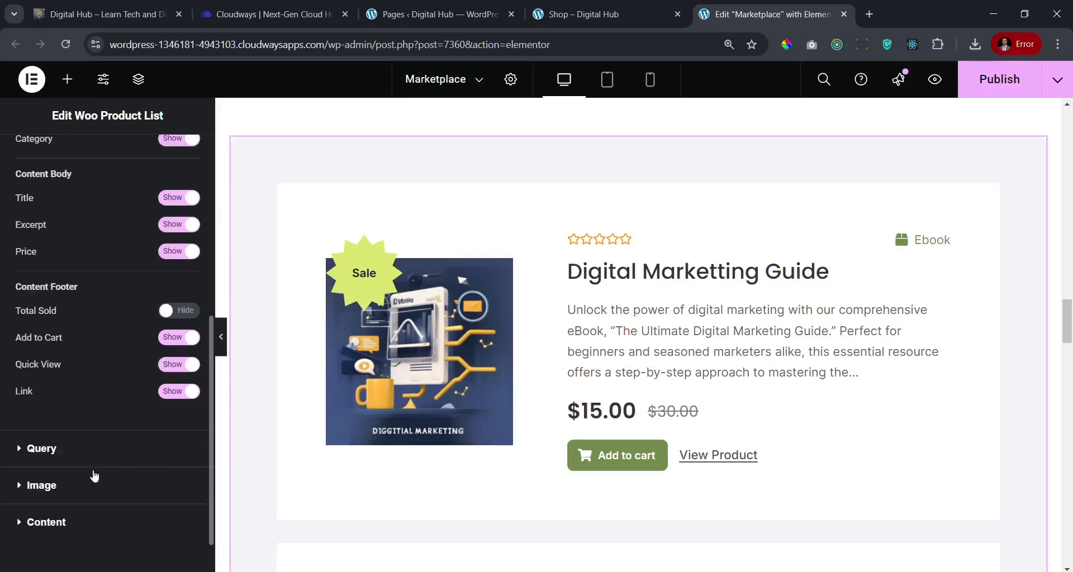
Set the list's Query to Manual Selection showing only Digital Marketting Guide
click(38, 443)
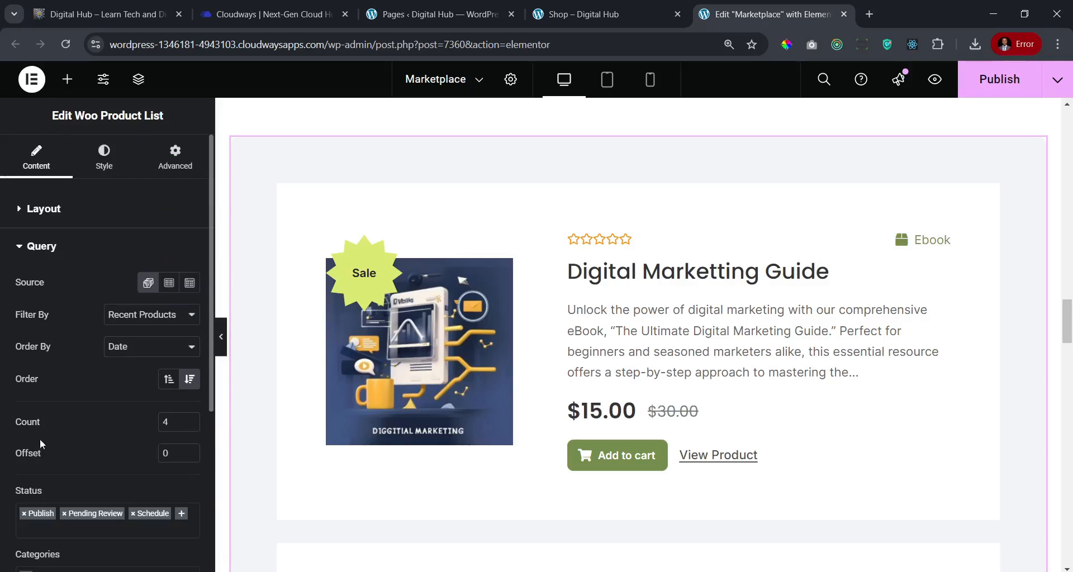
click(157, 316)
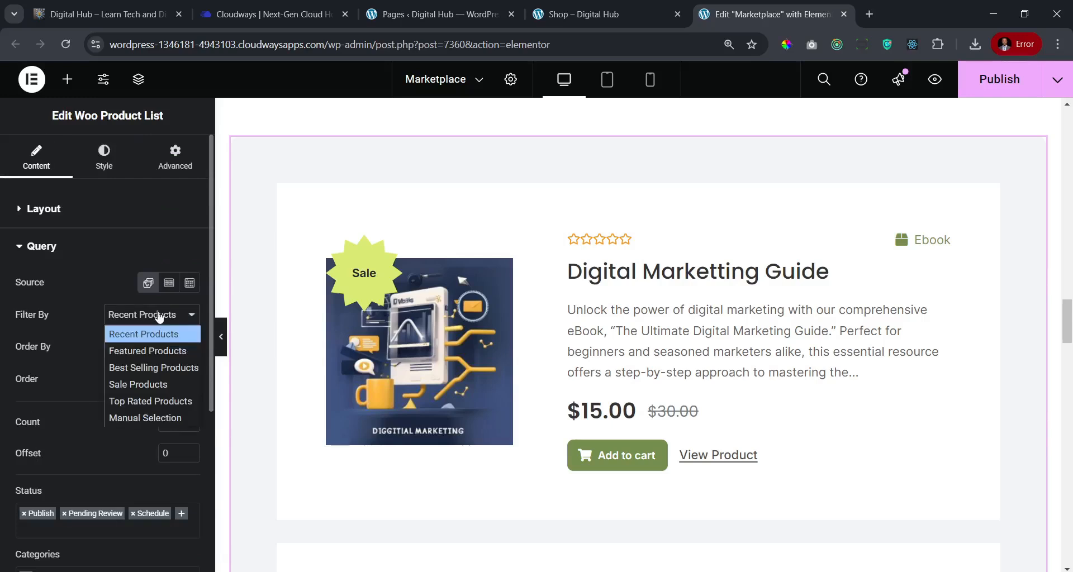
click(146, 419)
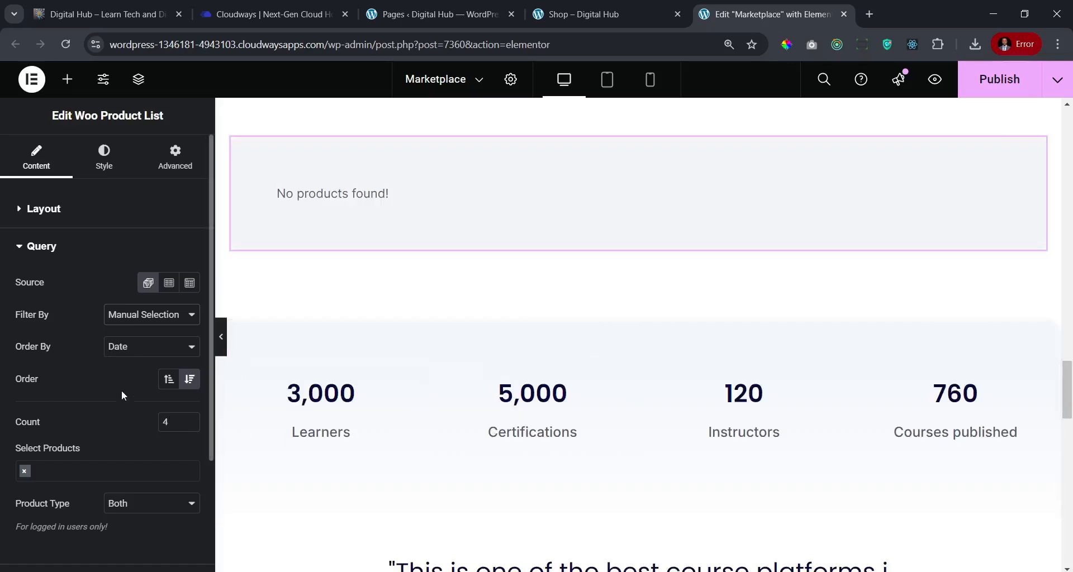
click(57, 469)
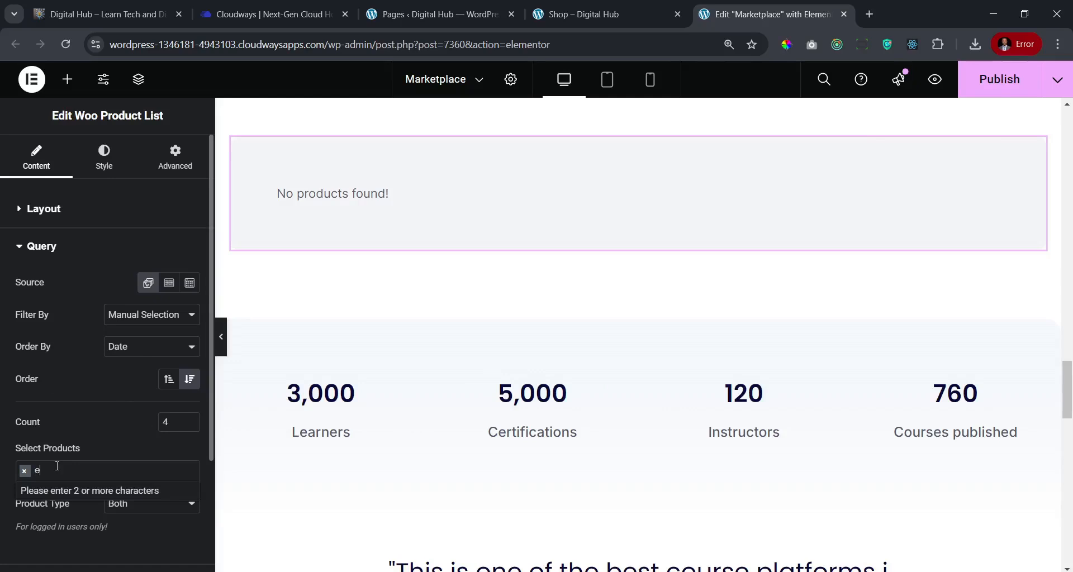
text(ebook)
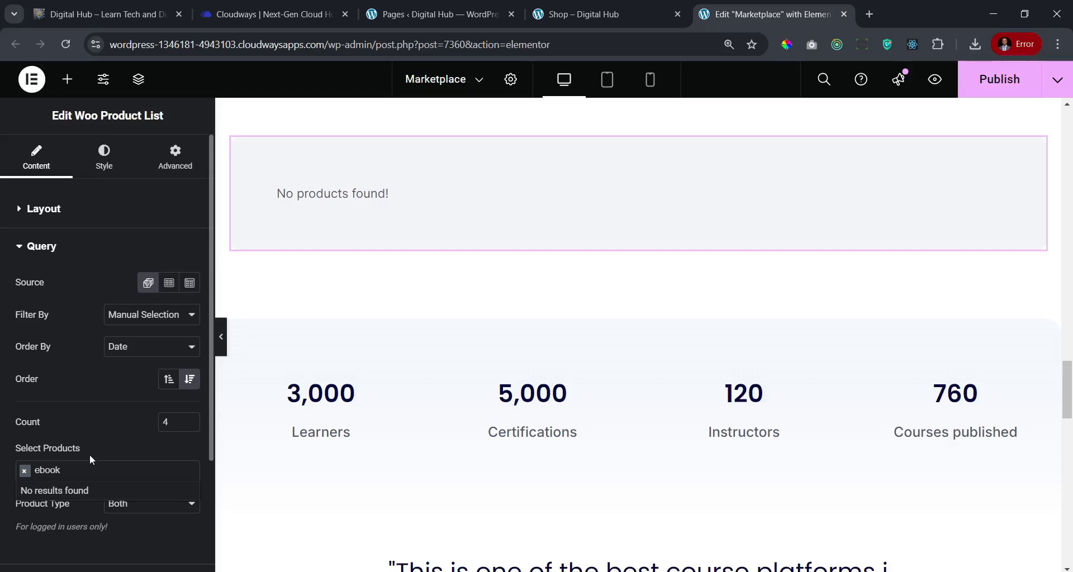
key(BackSpace)
key(BackSpace)
key(BackSpace)
key(BackSpace)
key(BackSpace)
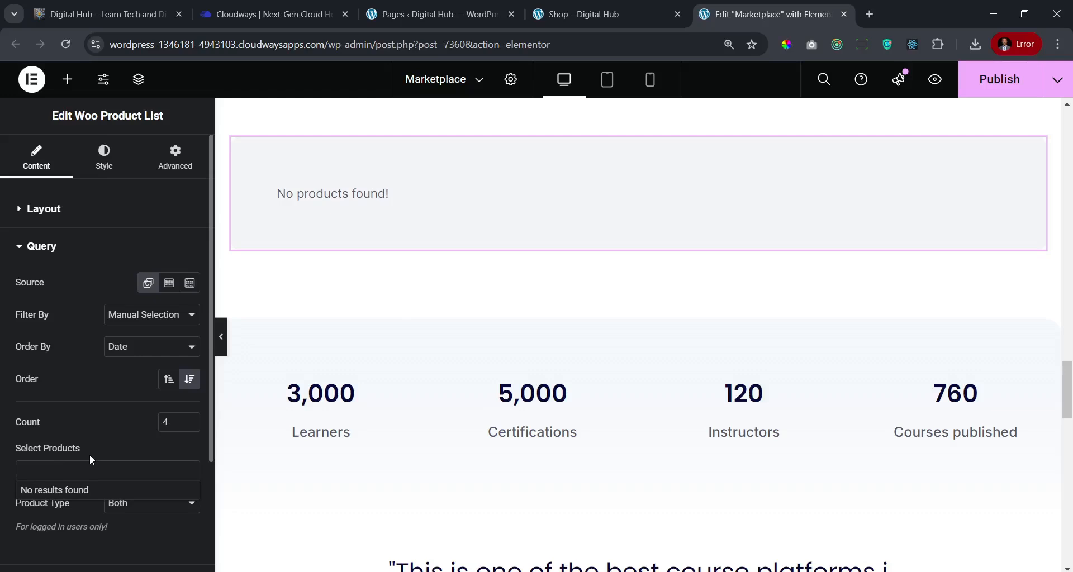
click(96, 474)
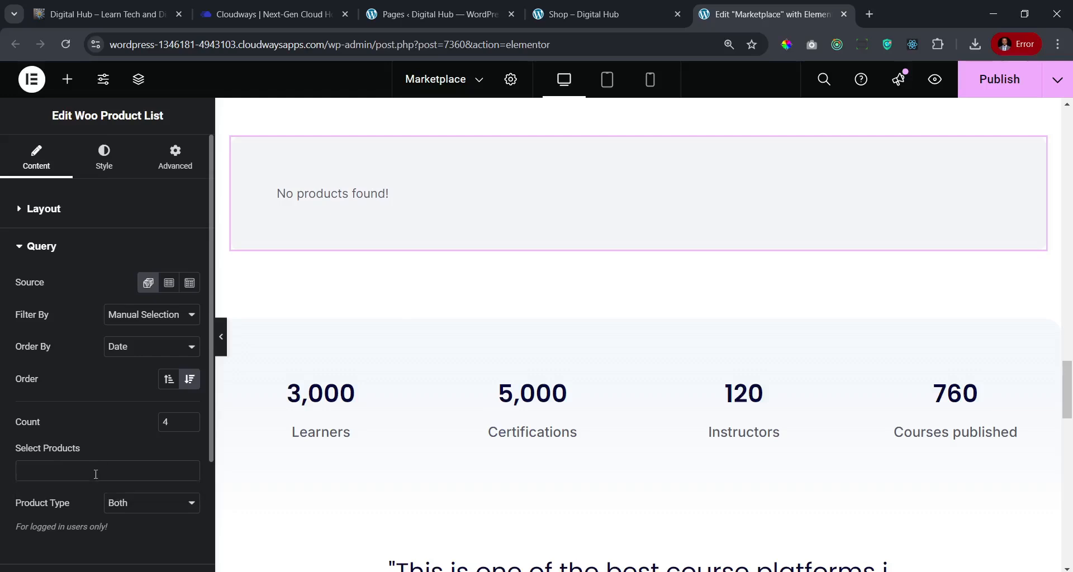
click(96, 474)
text(d)
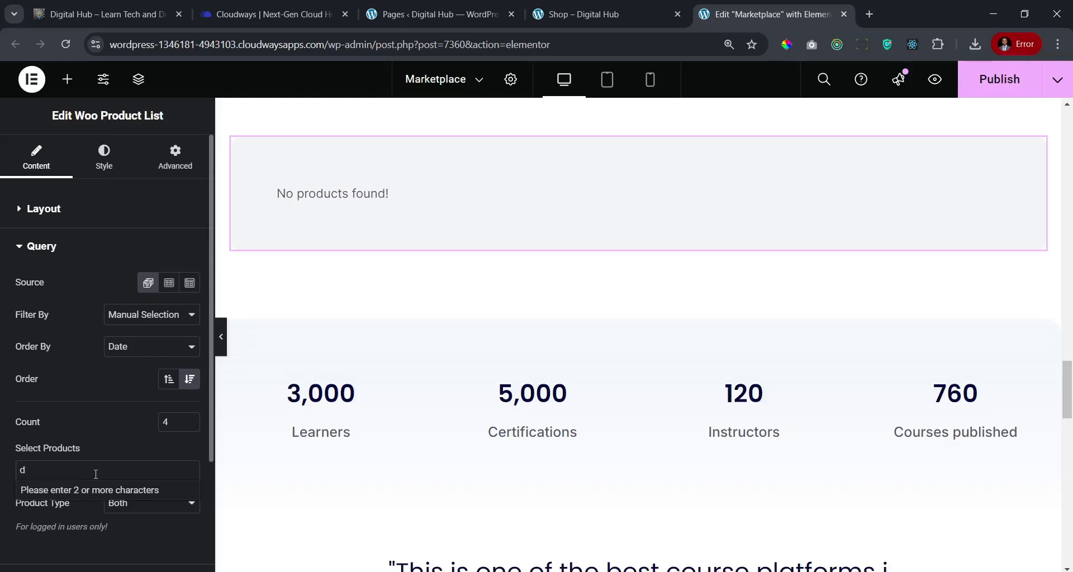
text(igi)
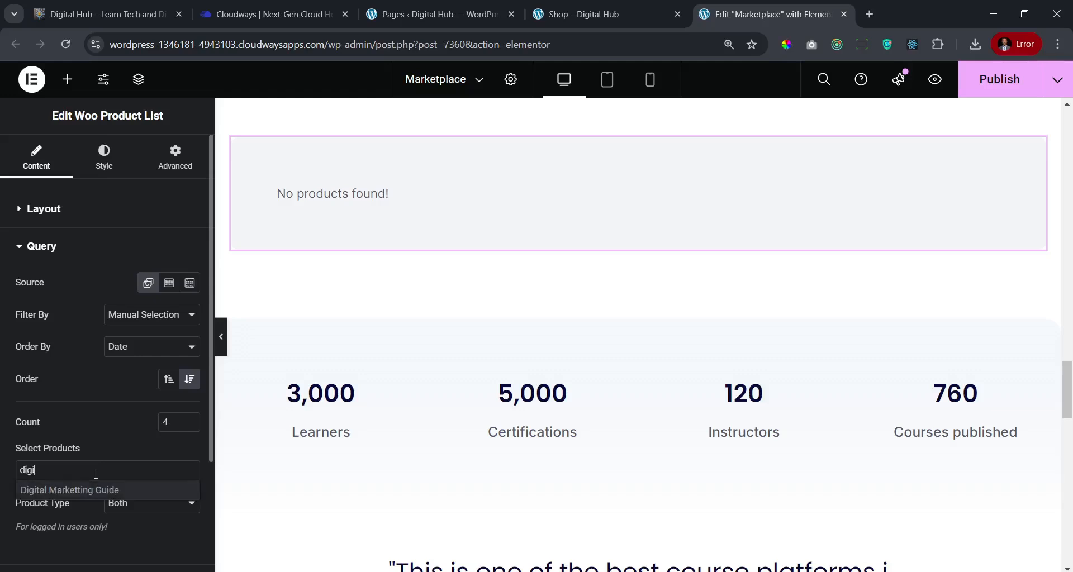
click(96, 489)
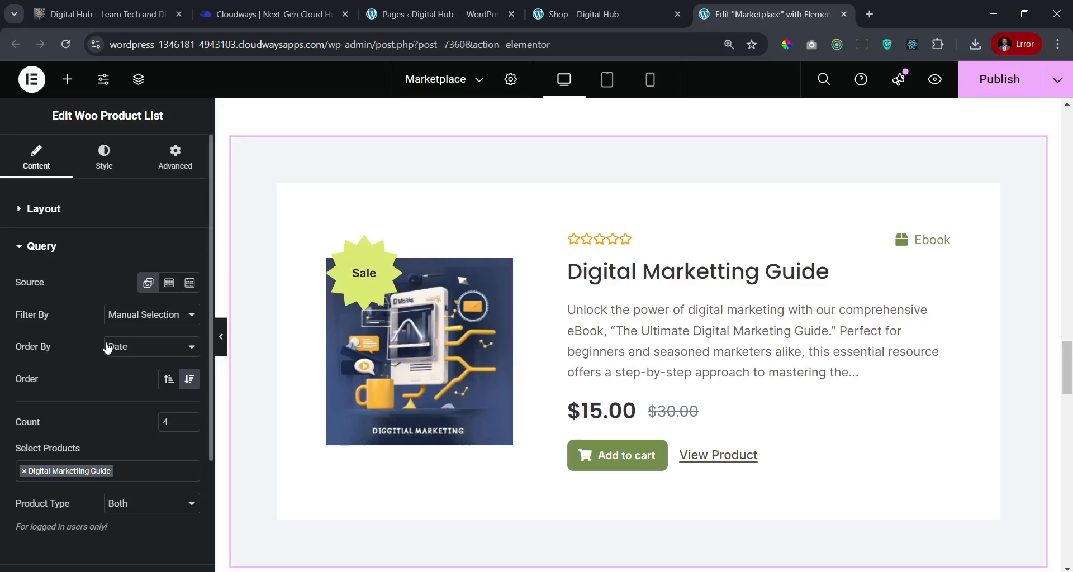
Review the product list layout and publish the Marketplace page
scroll(101, 347, down, 3)
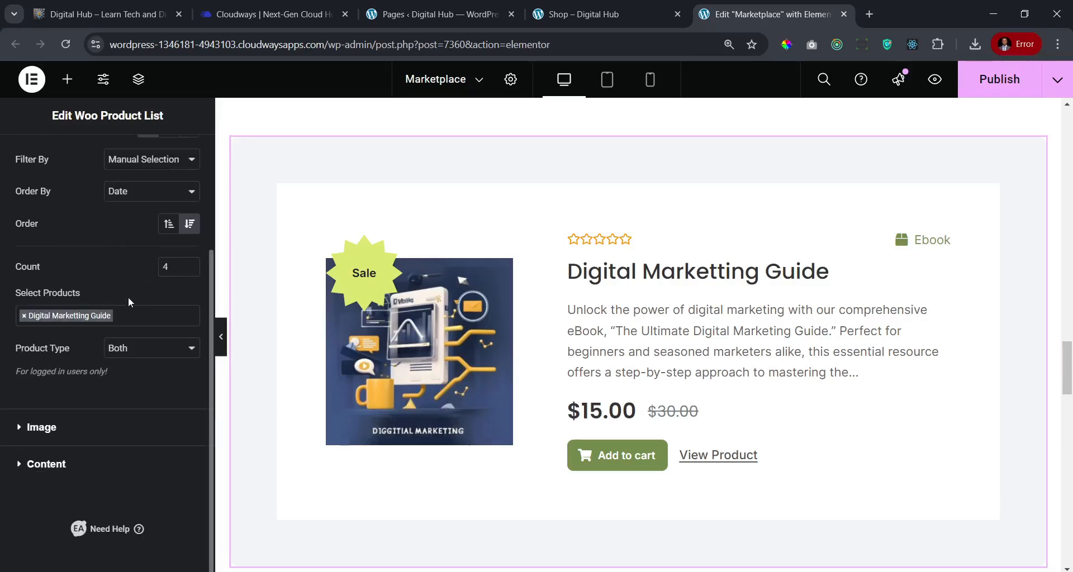
scroll(128, 297, up, 3)
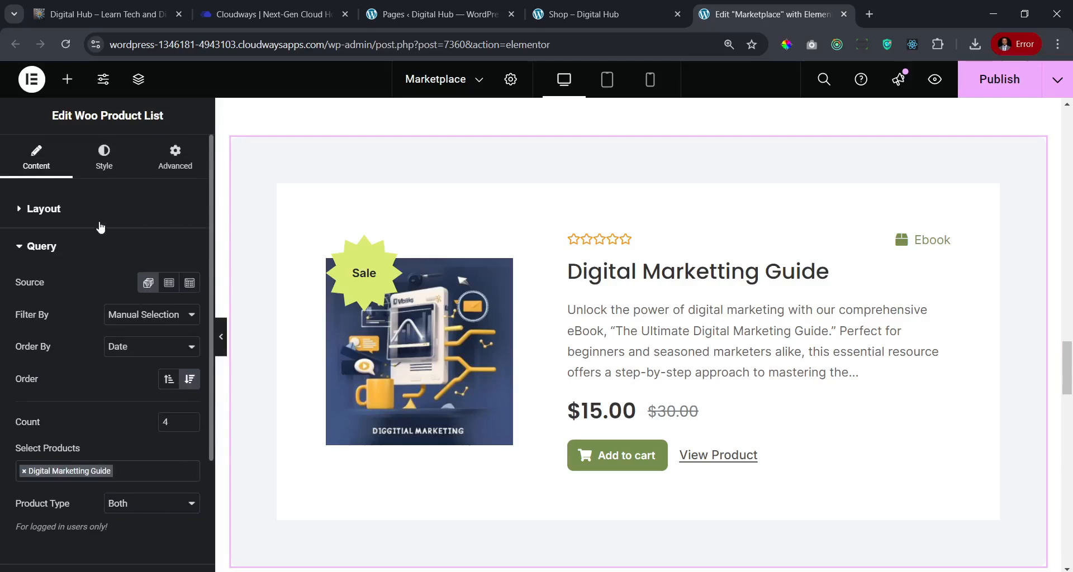
click(40, 211)
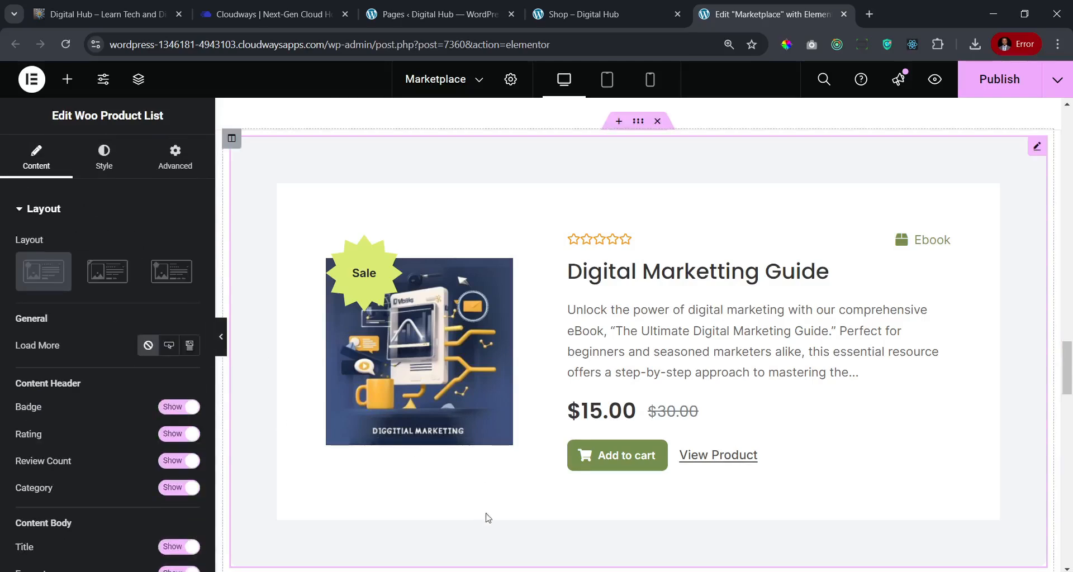
scroll(803, 336, down, 3)
scroll(796, 334, up, 6)
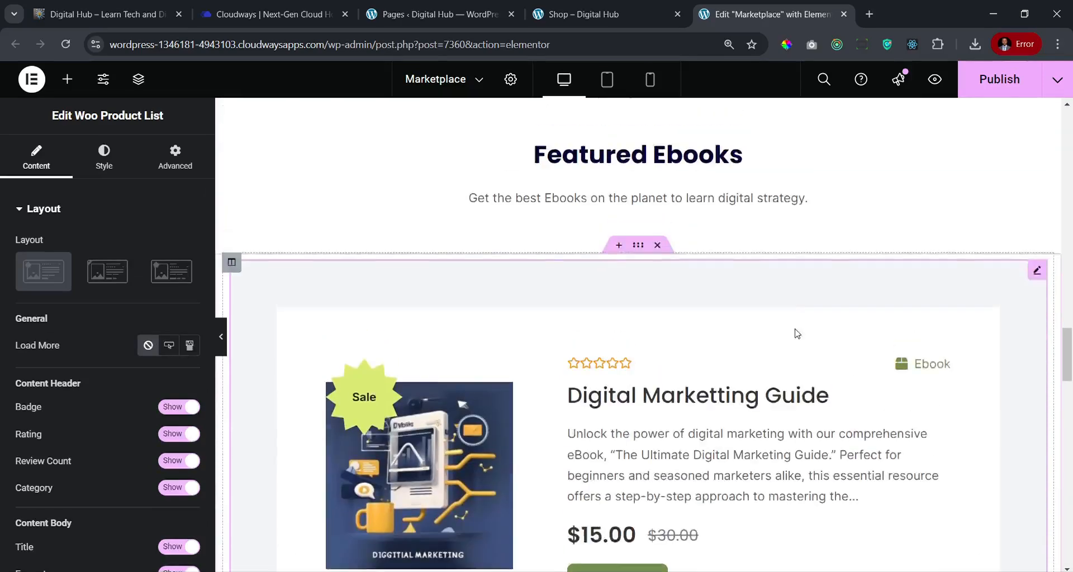
click(1001, 78)
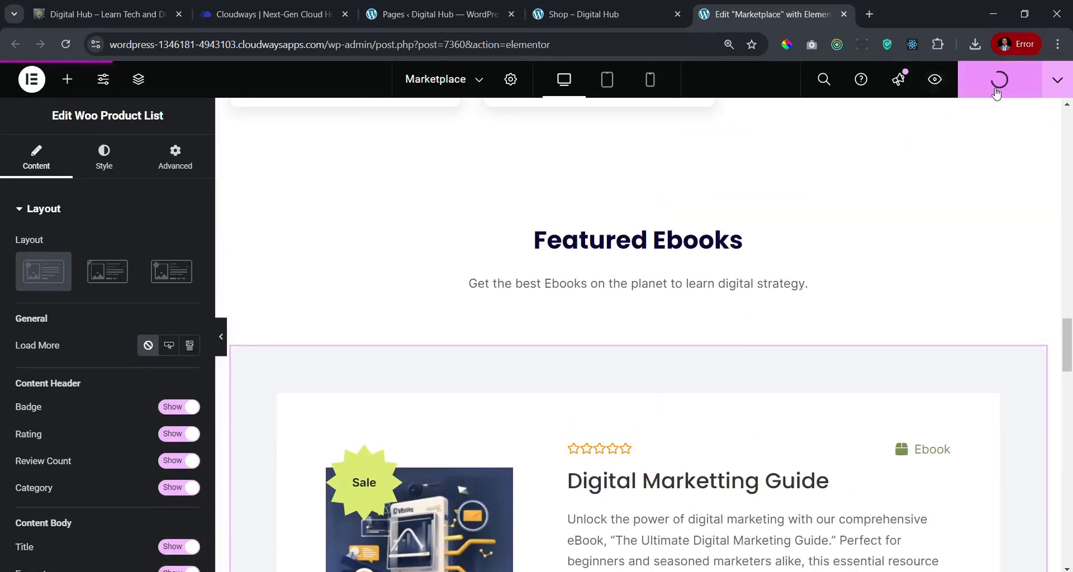
Confirm the live home page lists Digital Marketting Guide under Featured Ebooks, then return to Pages admin
click(616, 15)
scroll(503, 207, down, 1)
scroll(503, 208, up, 1)
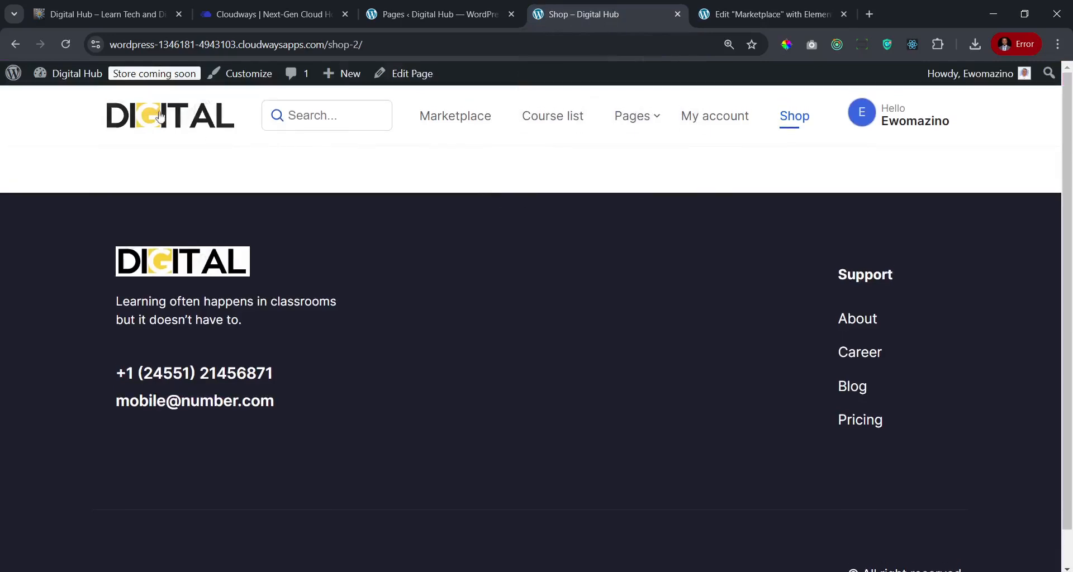
click(153, 111)
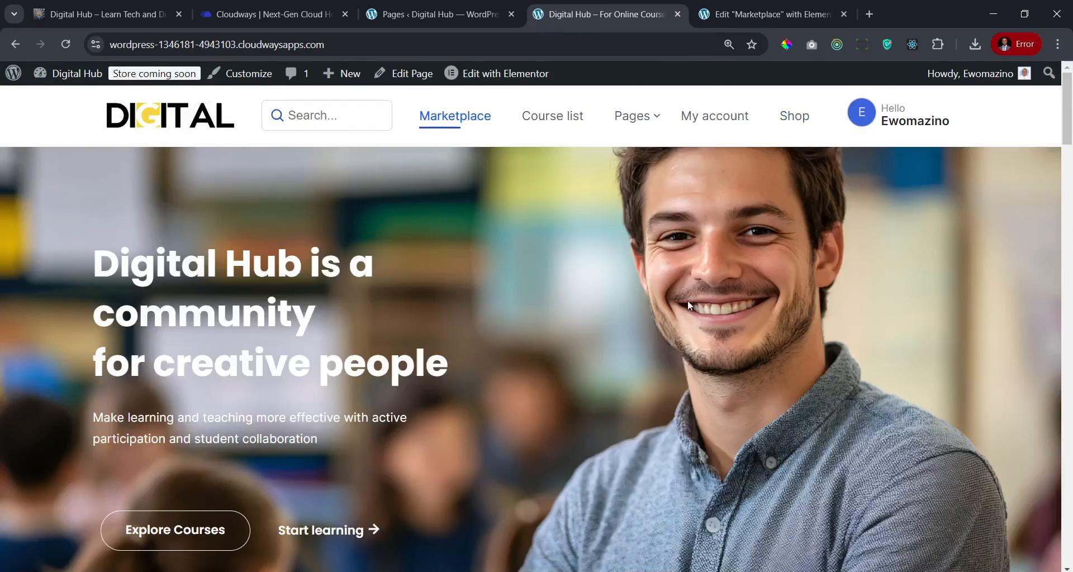
scroll(619, 302, down, 8)
scroll(608, 309, down, 15)
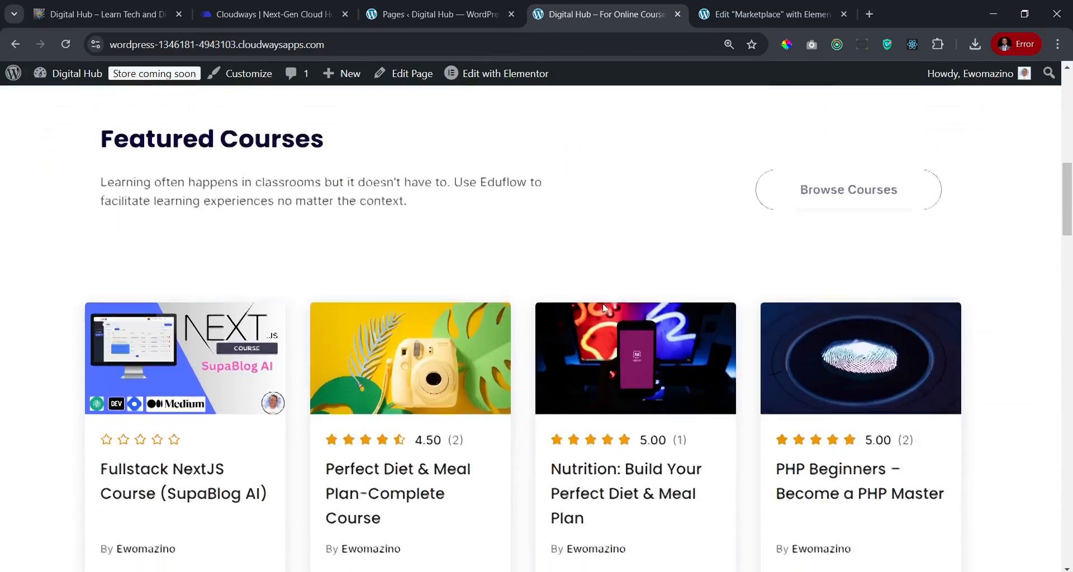
scroll(588, 311, down, 20)
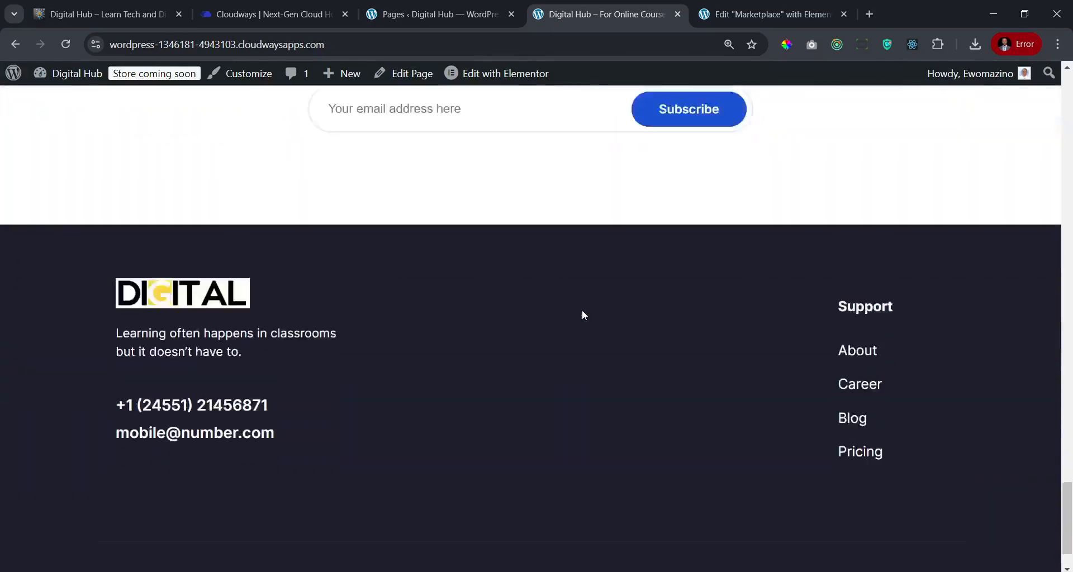
scroll(582, 311, up, 15)
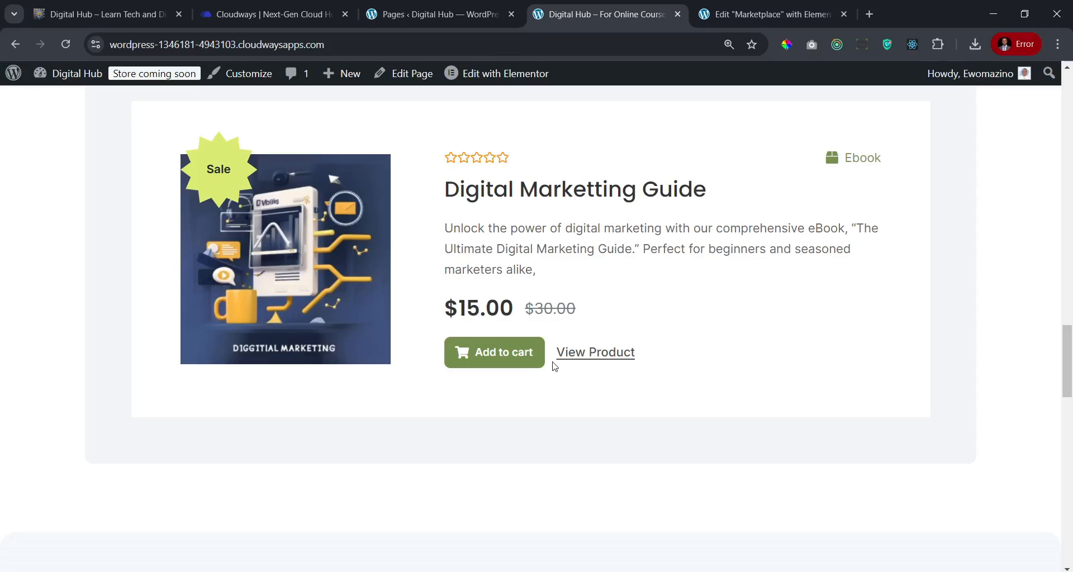
scroll(577, 295, up, 15)
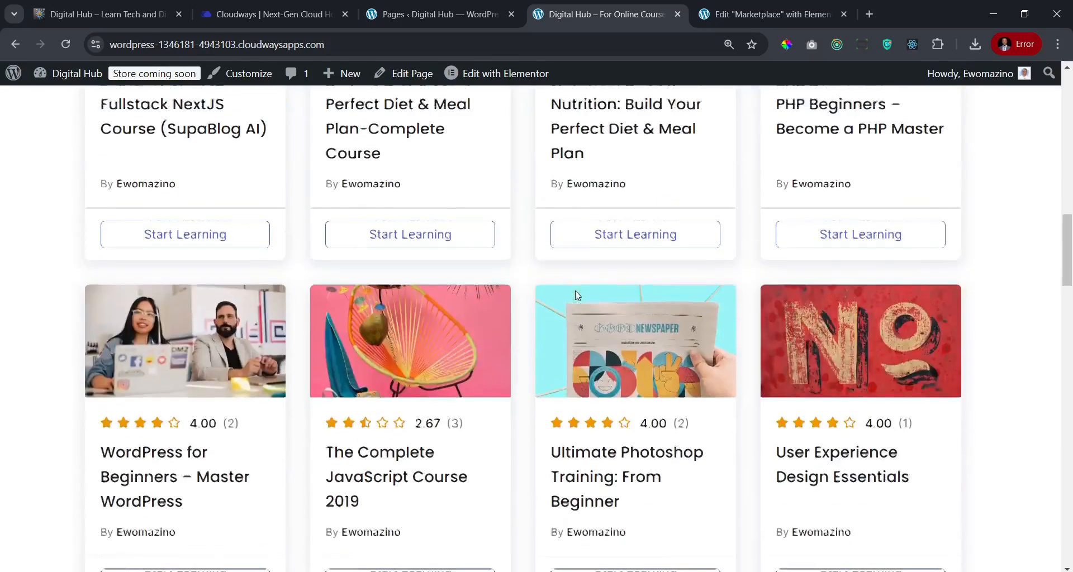
scroll(577, 295, up, 3)
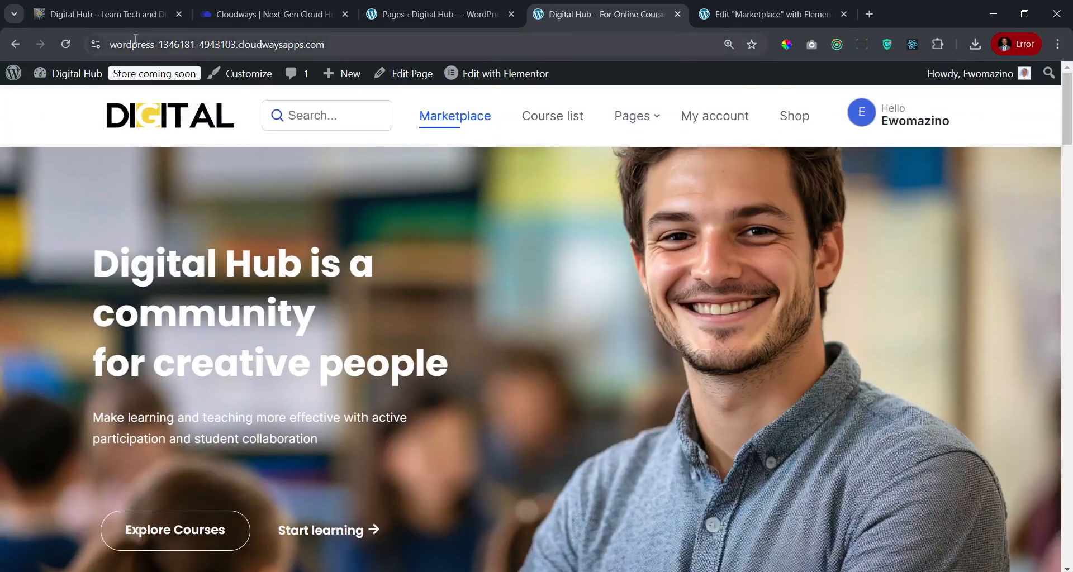
click(432, 12)
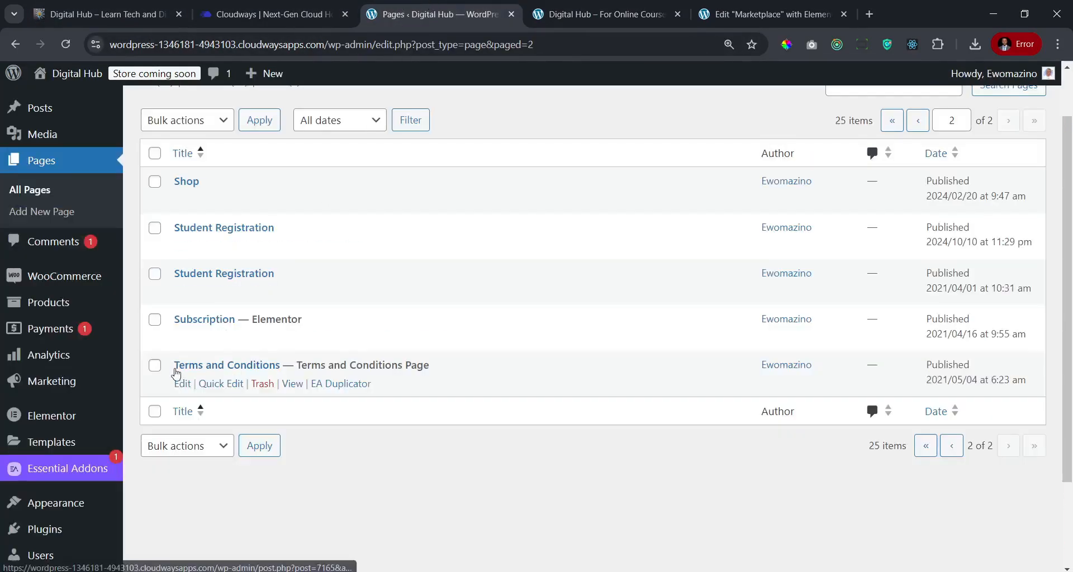
Disable guest checkout and allow login and account creation at checkout and on My account
mouse_move(72, 276)
click(157, 370)
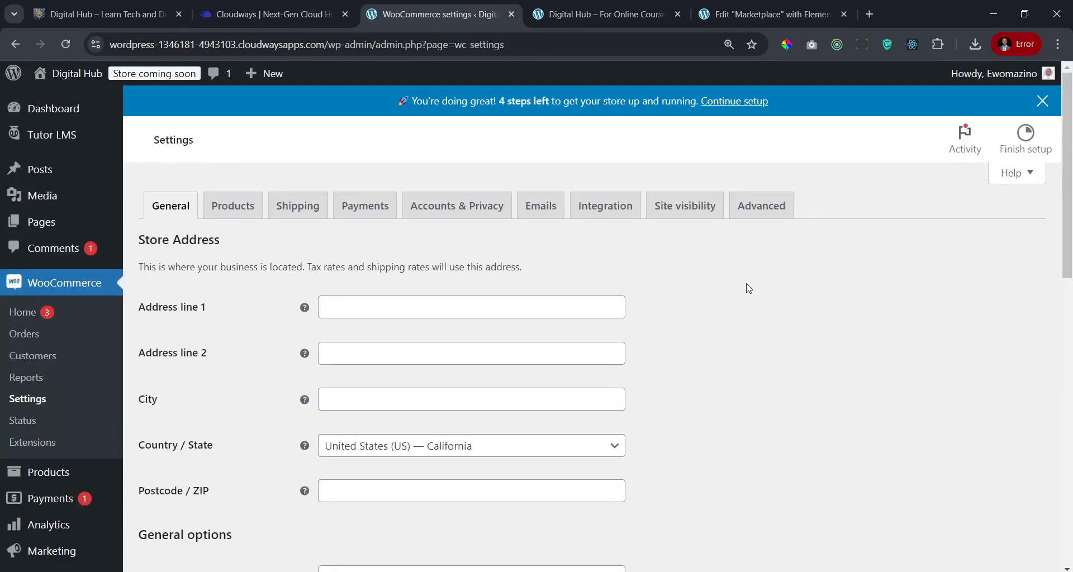
click(367, 214)
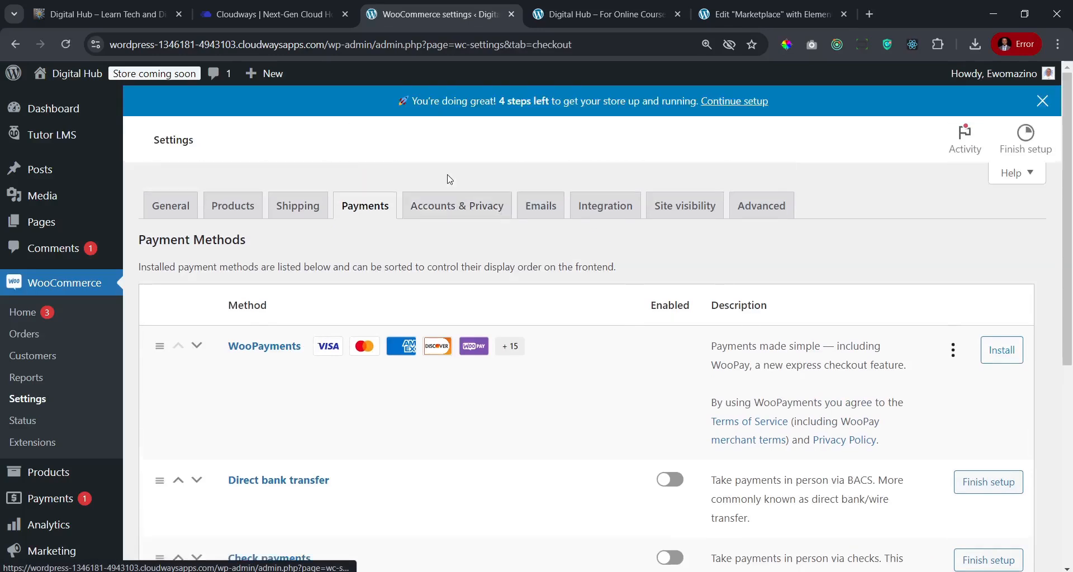
click(449, 210)
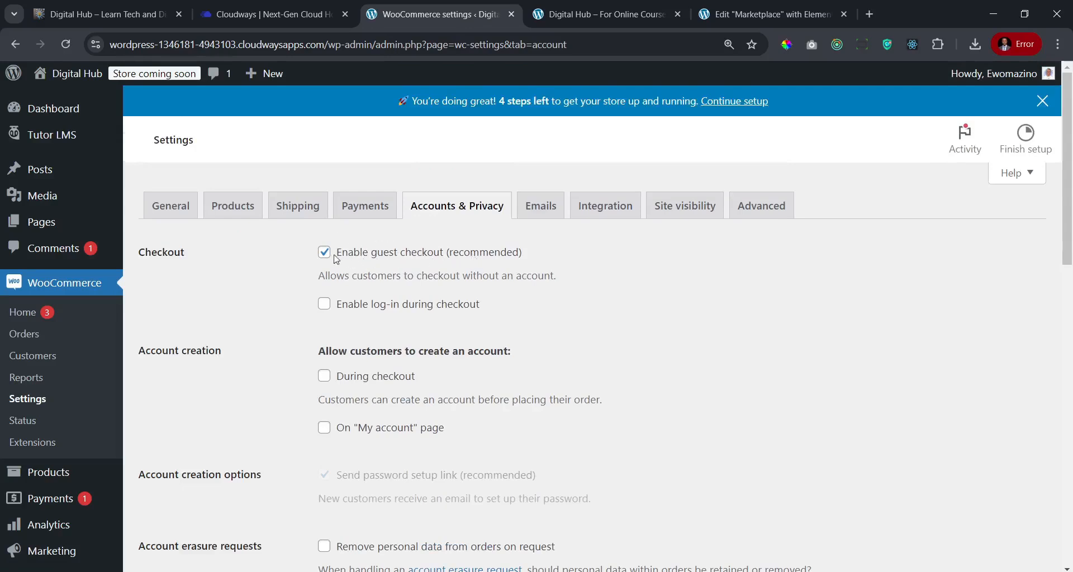
click(324, 253)
click(325, 305)
click(324, 376)
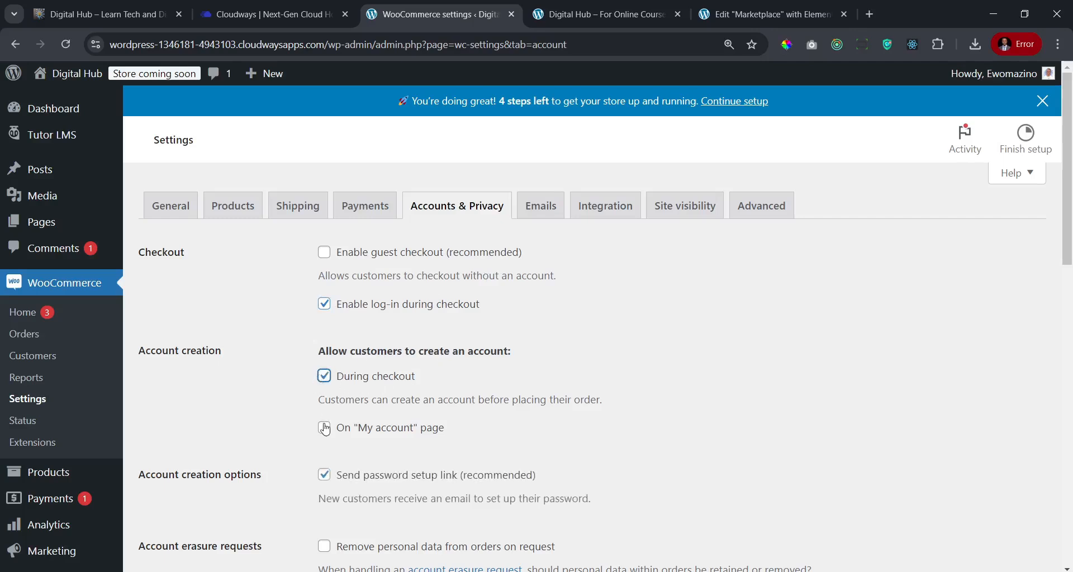
click(324, 428)
Stop sending password setup links to new customers and save the Accounts & Privacy settings
scroll(403, 397, down, 4)
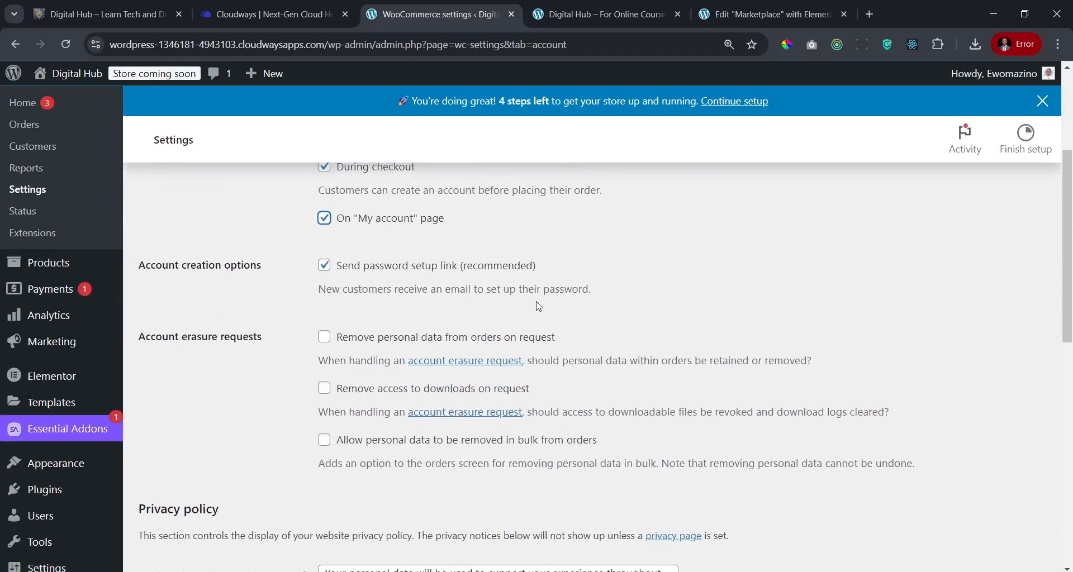
click(324, 266)
scroll(500, 308, down, 3)
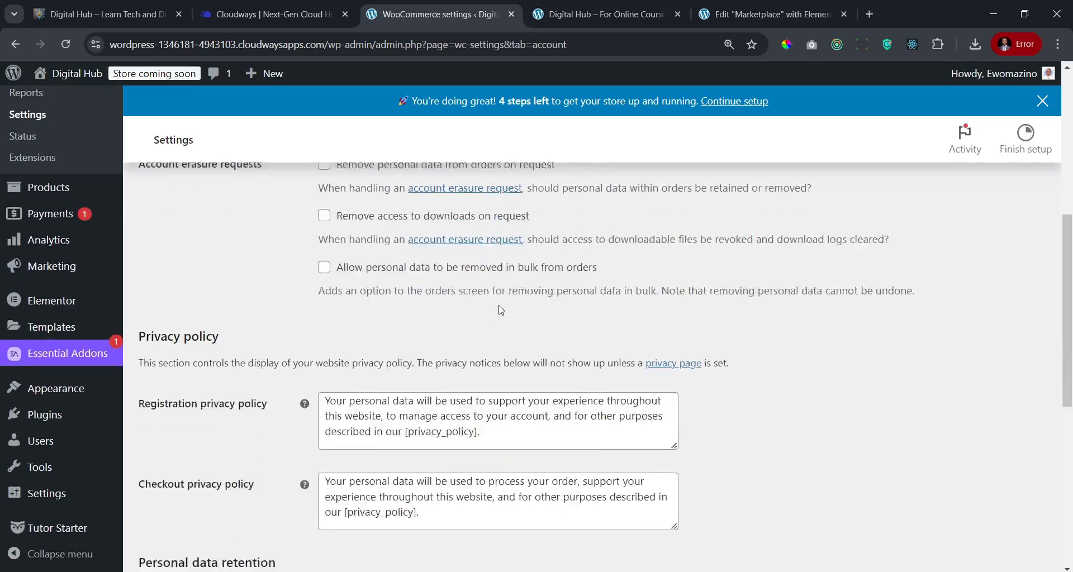
scroll(502, 310, down, 7)
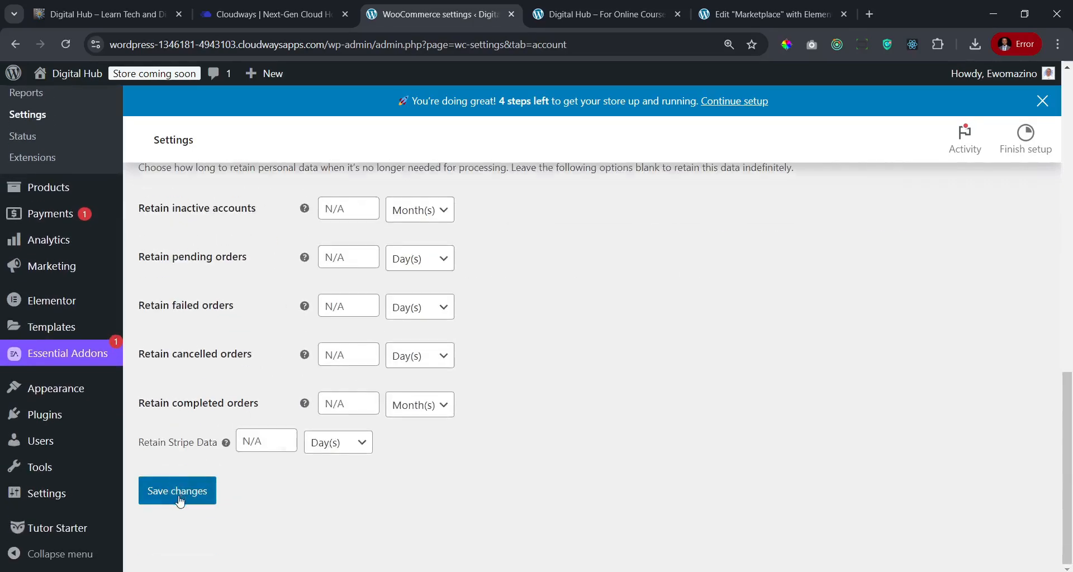
click(179, 502)
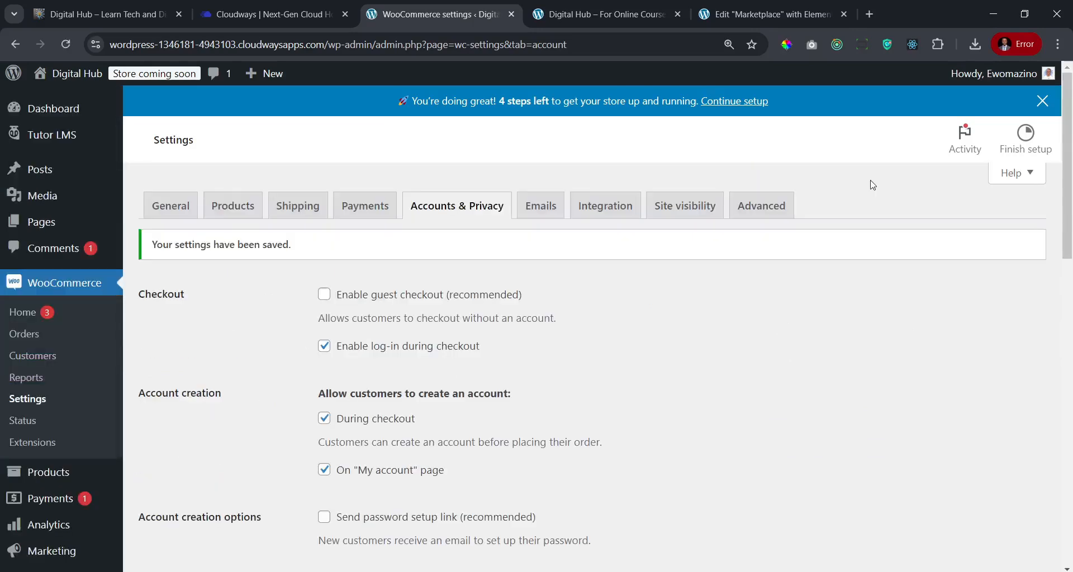
Enable Stripe under Payments to open its setup, with the Stripe test dashboard beside it
click(370, 210)
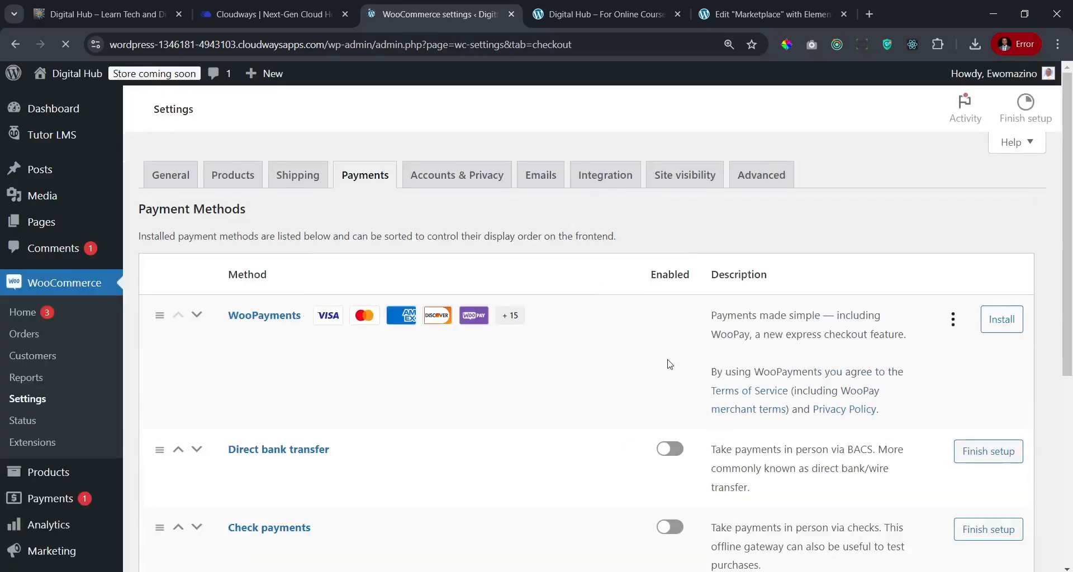
scroll(666, 369, down, 5)
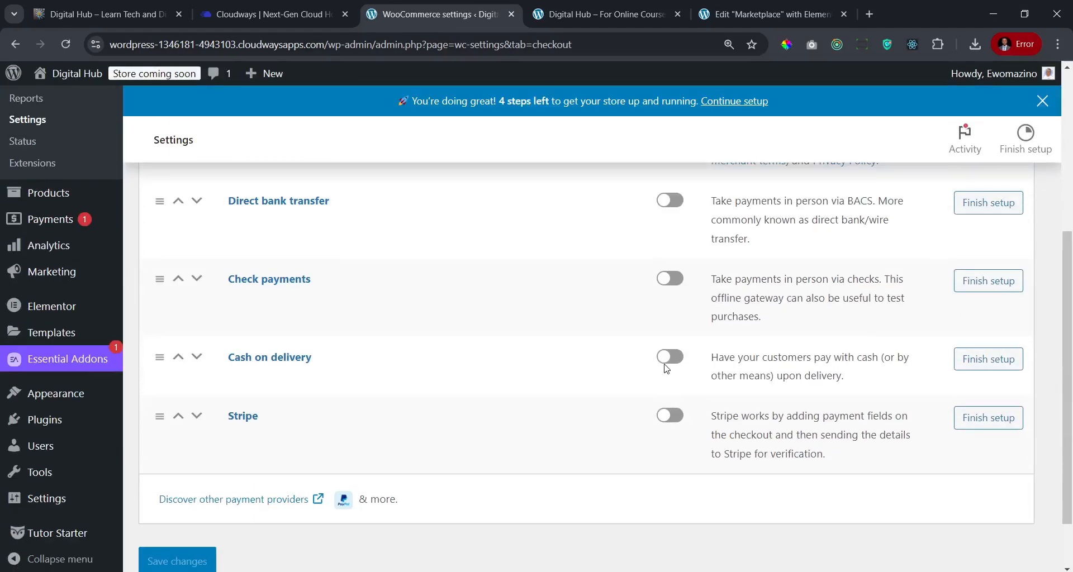
scroll(687, 375, up, 3)
scroll(688, 380, down, 5)
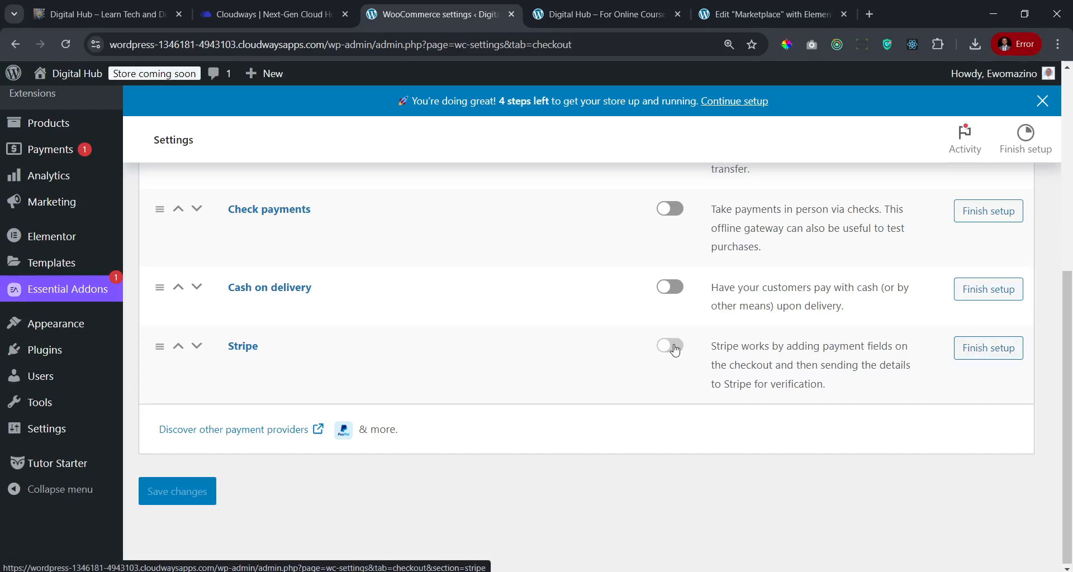
click(675, 350)
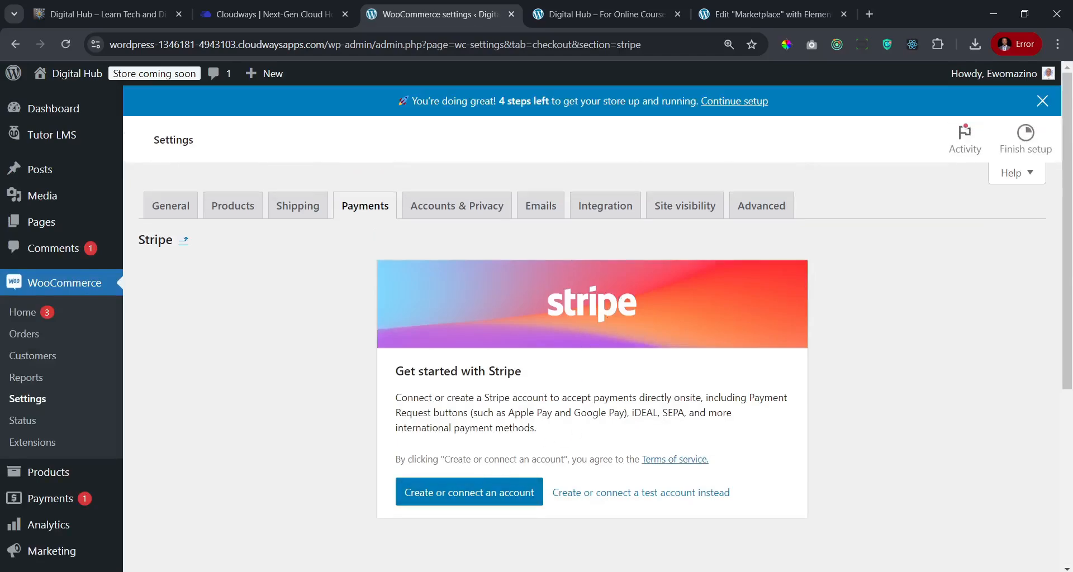
drag(411, 150, 596, 42)
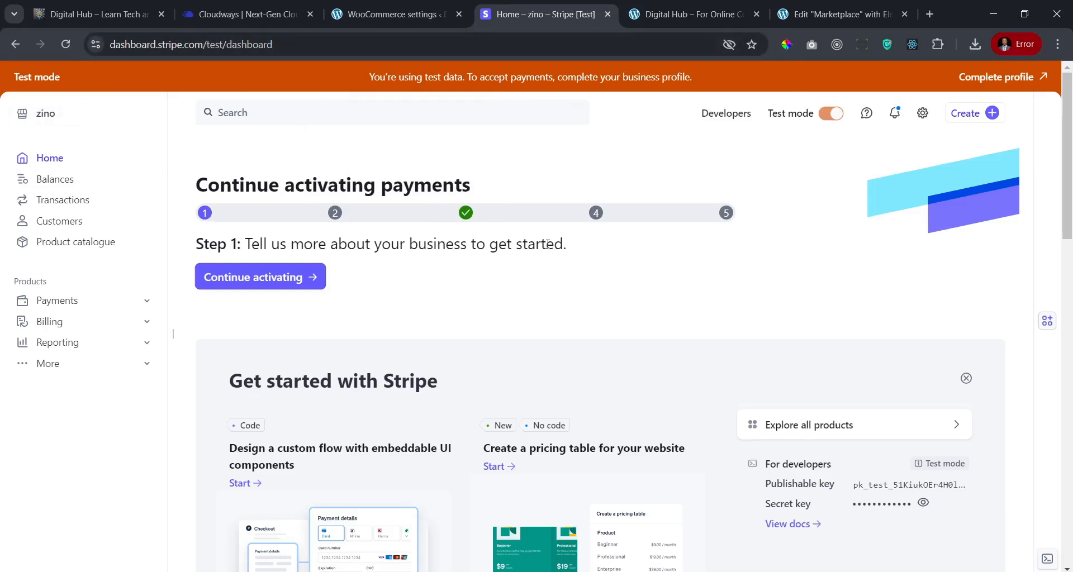
Connect the Stripe test-mode account to WooCommerce by skipping the onboarding form
click(383, 14)
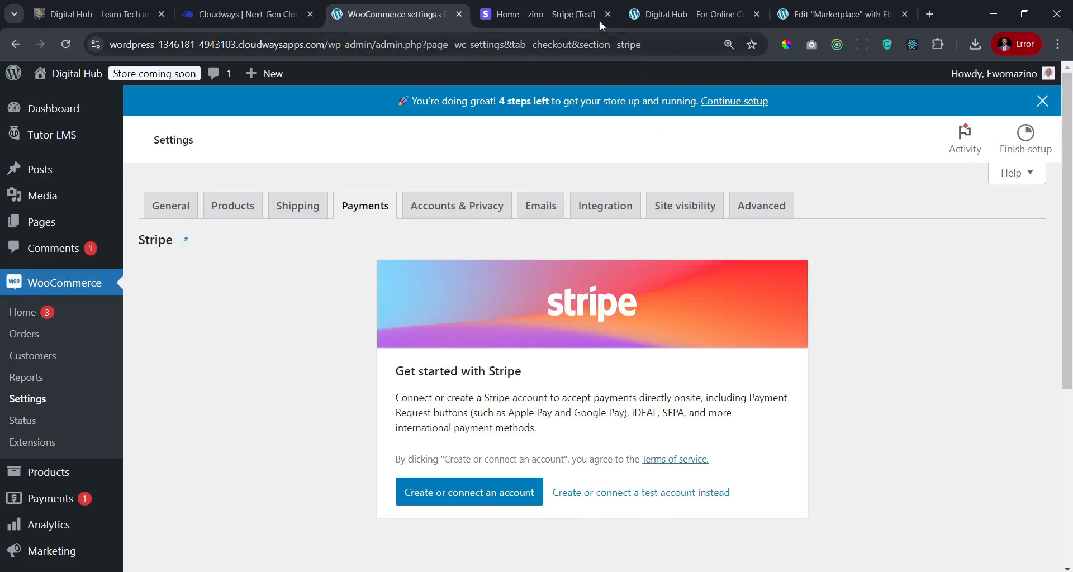
click(549, 5)
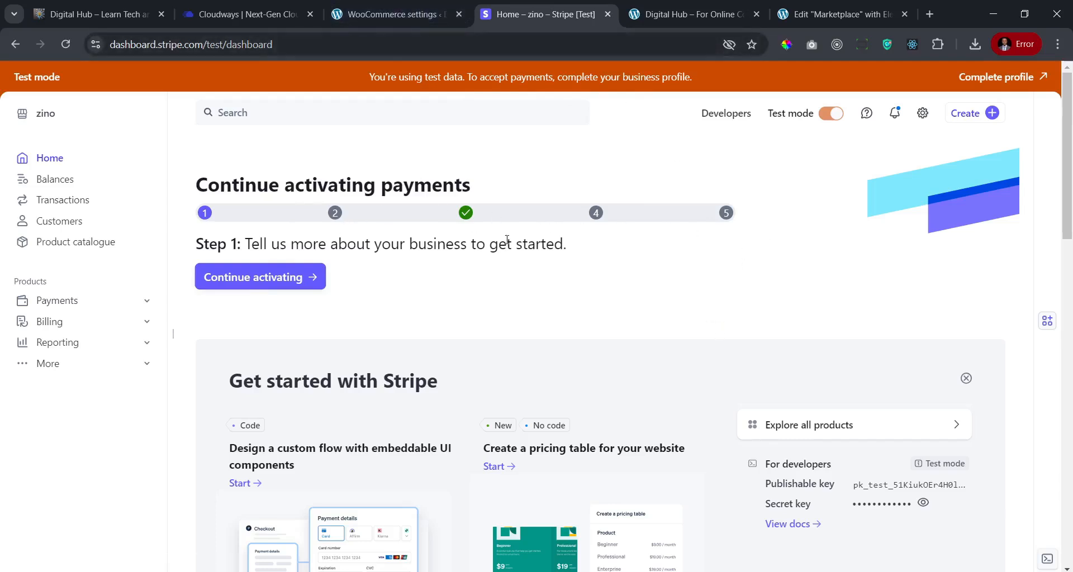
click(411, 14)
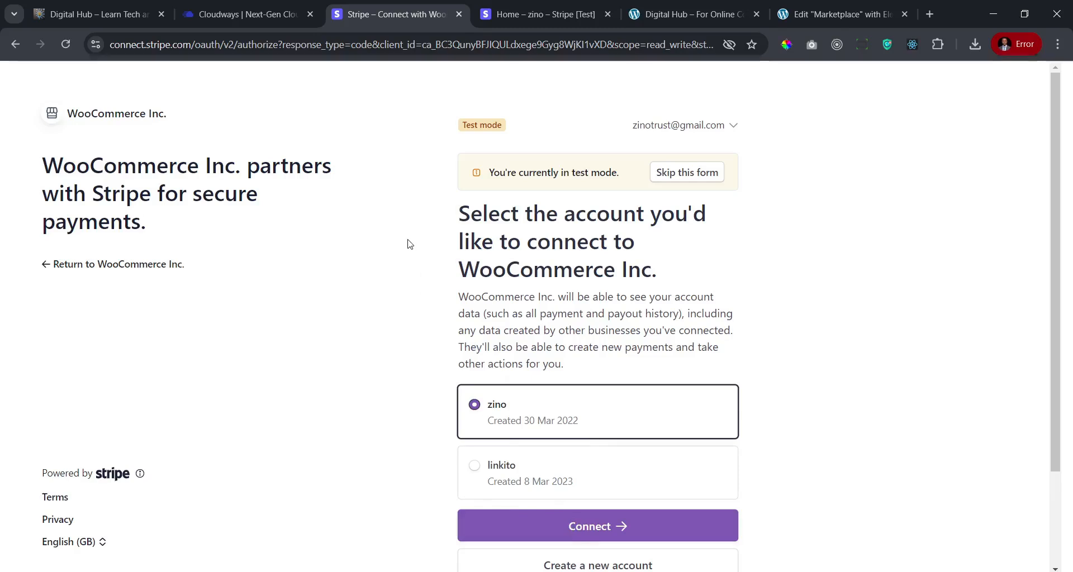
click(692, 174)
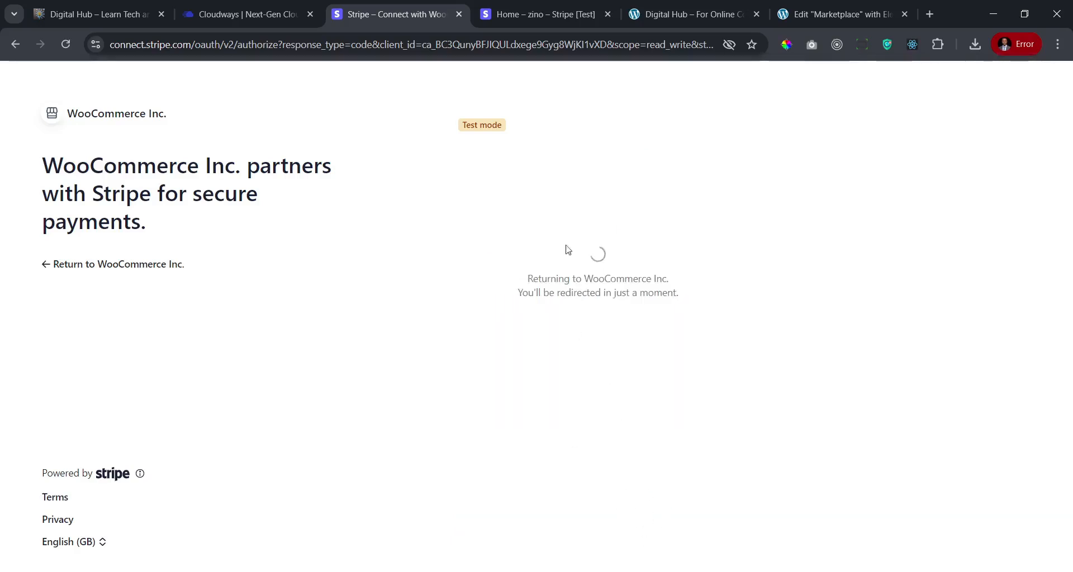
click(545, 12)
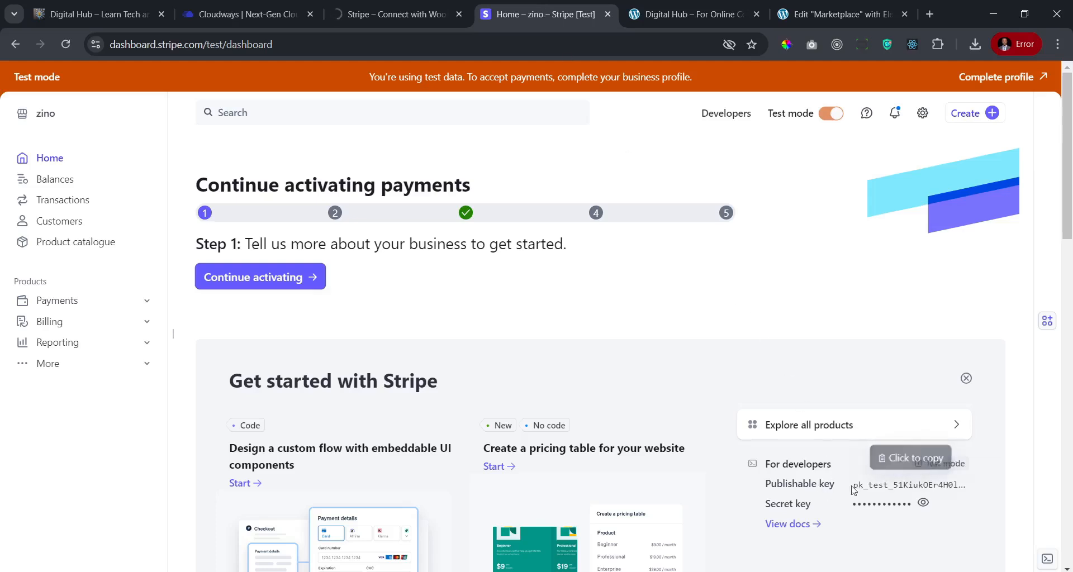
click(380, 16)
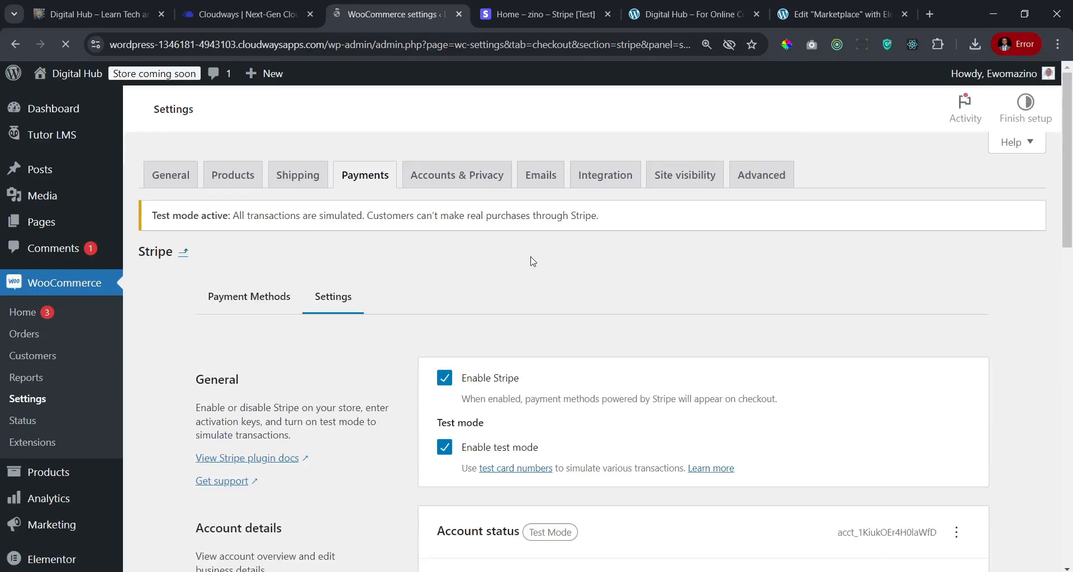
Verify Enable Stripe and test mode are on, then move the Stripe dashboard into a separate window
scroll(612, 287, down, 3)
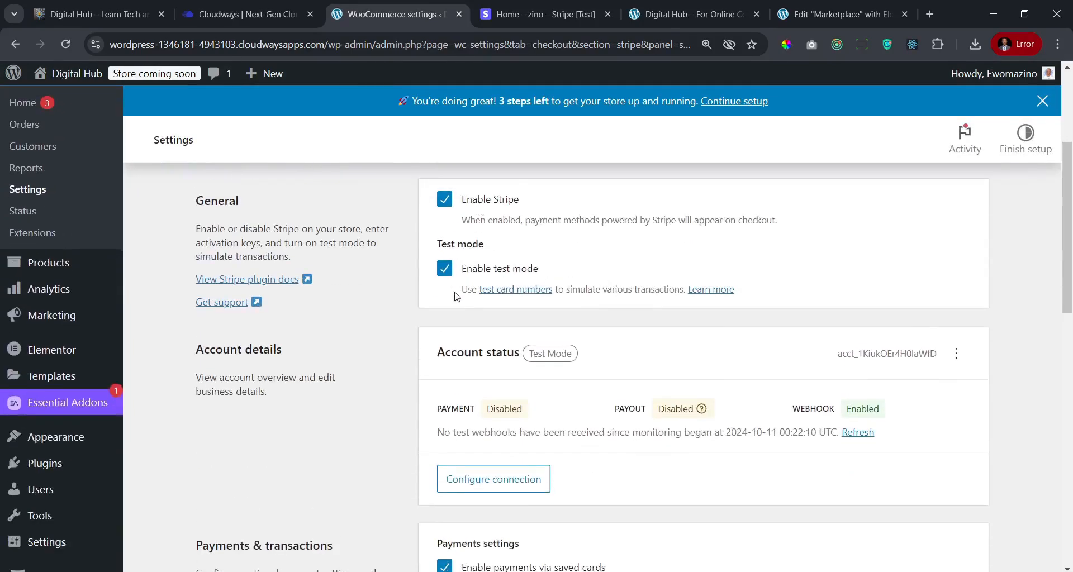
scroll(480, 290, down, 10)
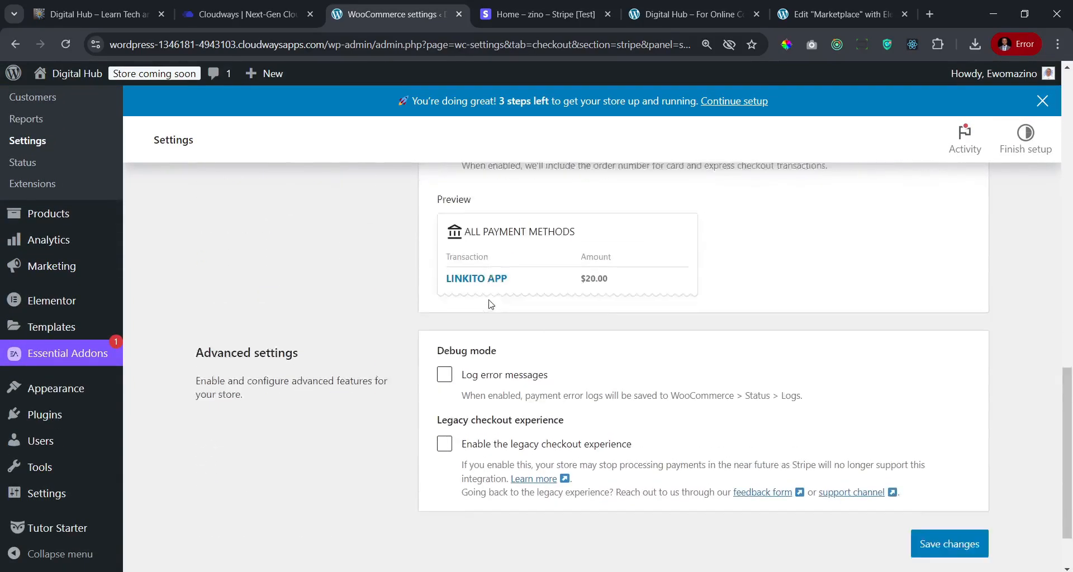
scroll(727, 302, up, 12)
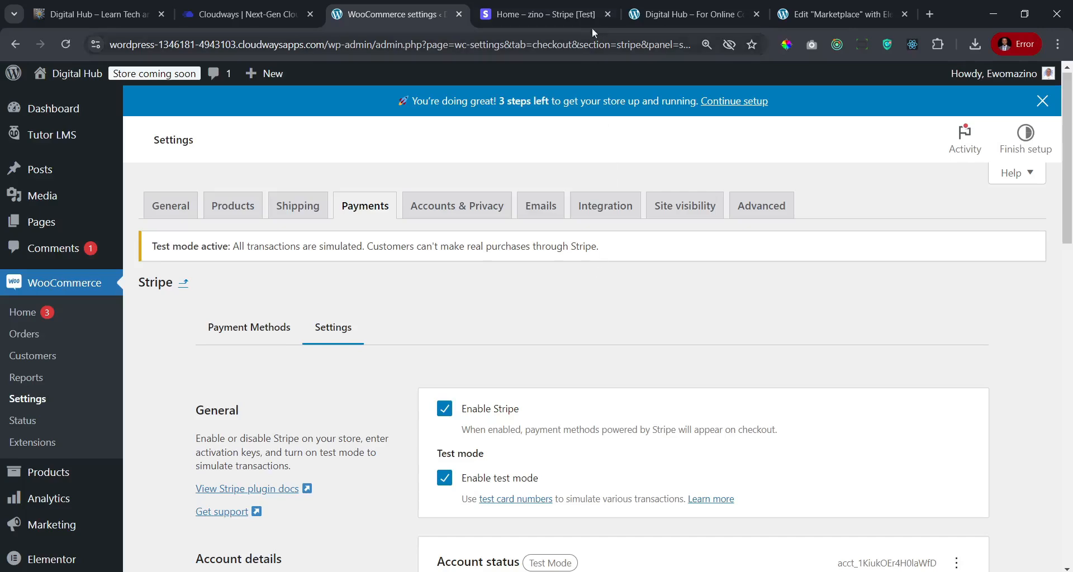
click(558, 19)
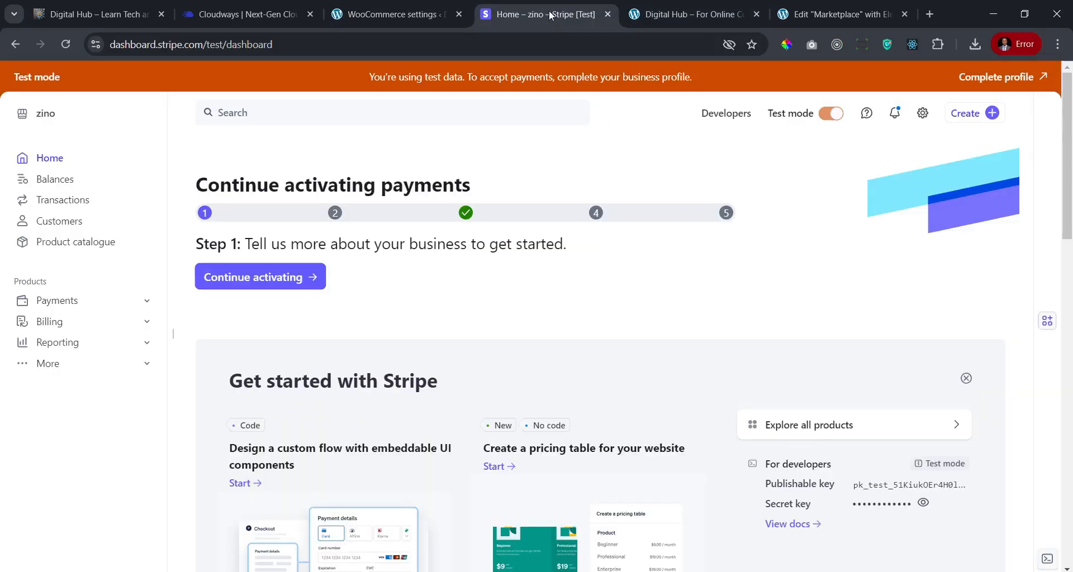
drag(558, 19, 1072, 39)
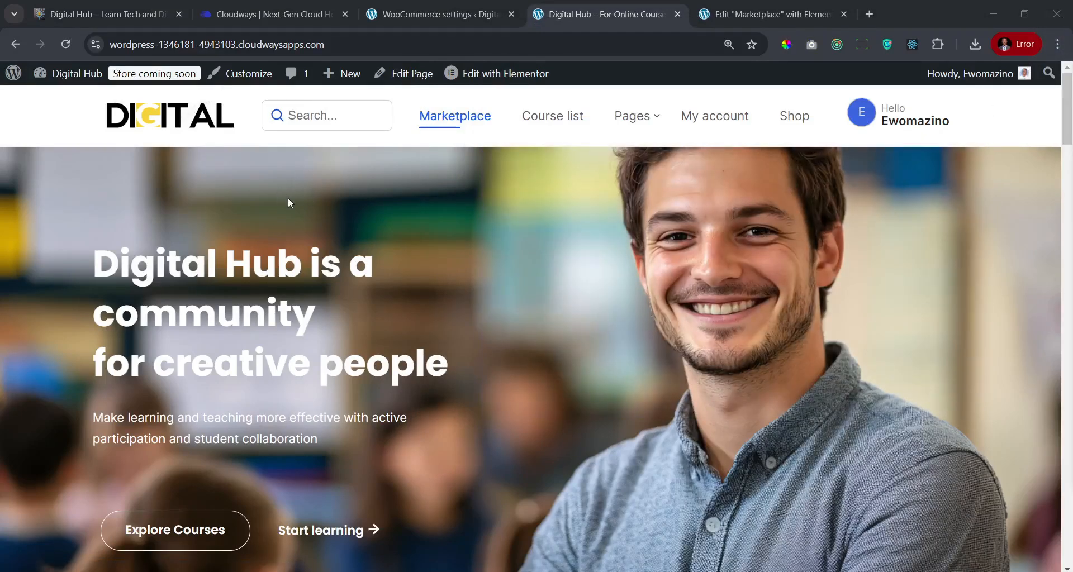
click(375, 40)
key(ctrl+c)
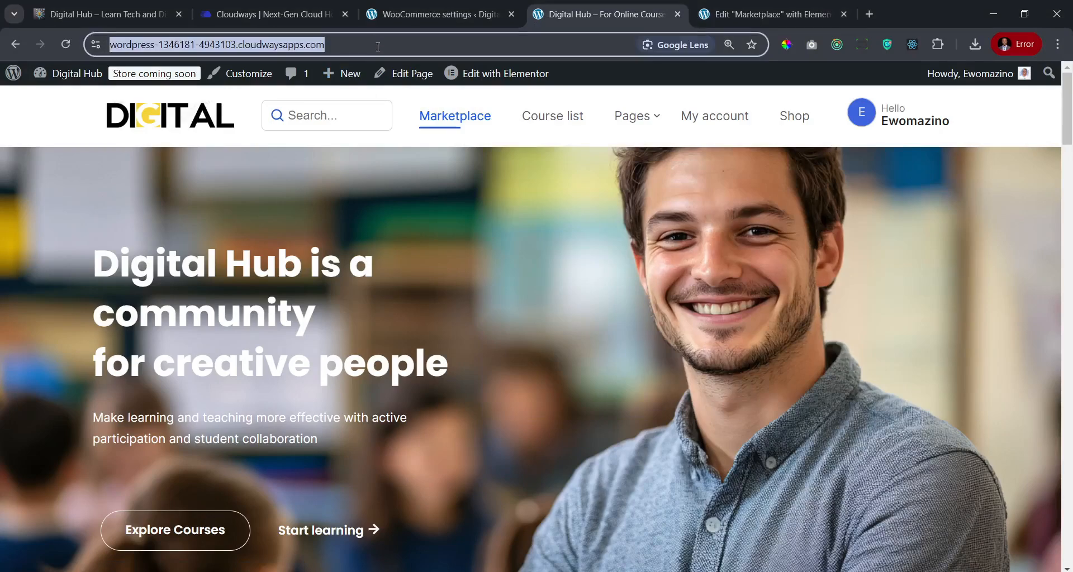
click(562, 248)
key(ctrl+shift+n)
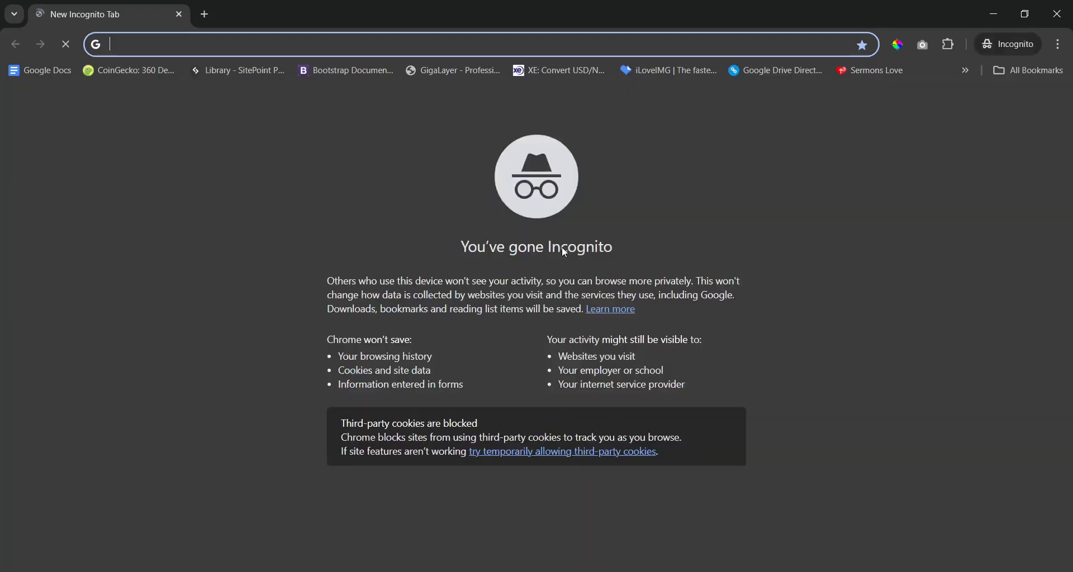
key(ctrl+v)
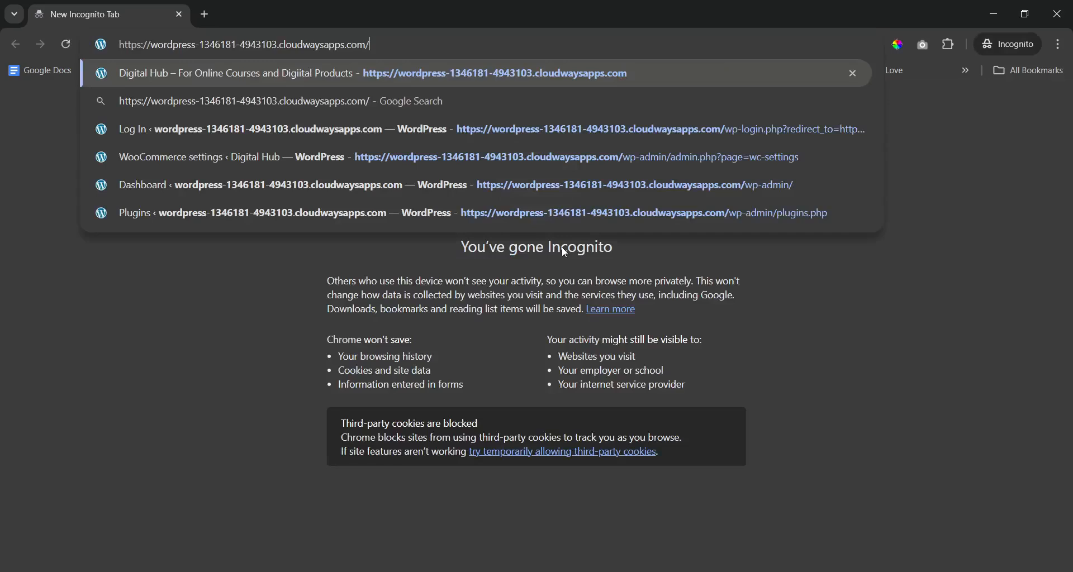
key(Return)
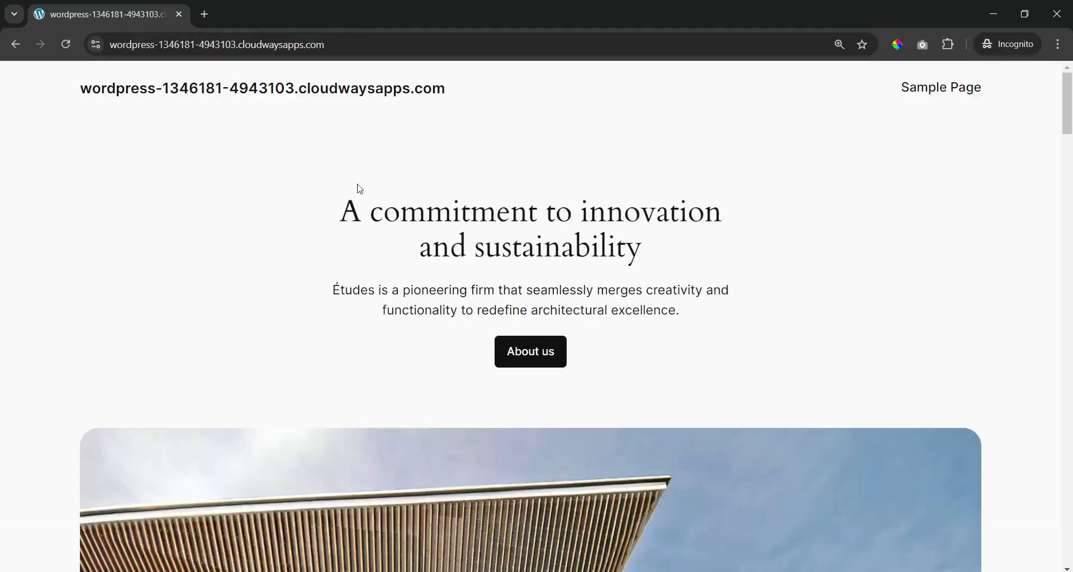
click(1057, 14)
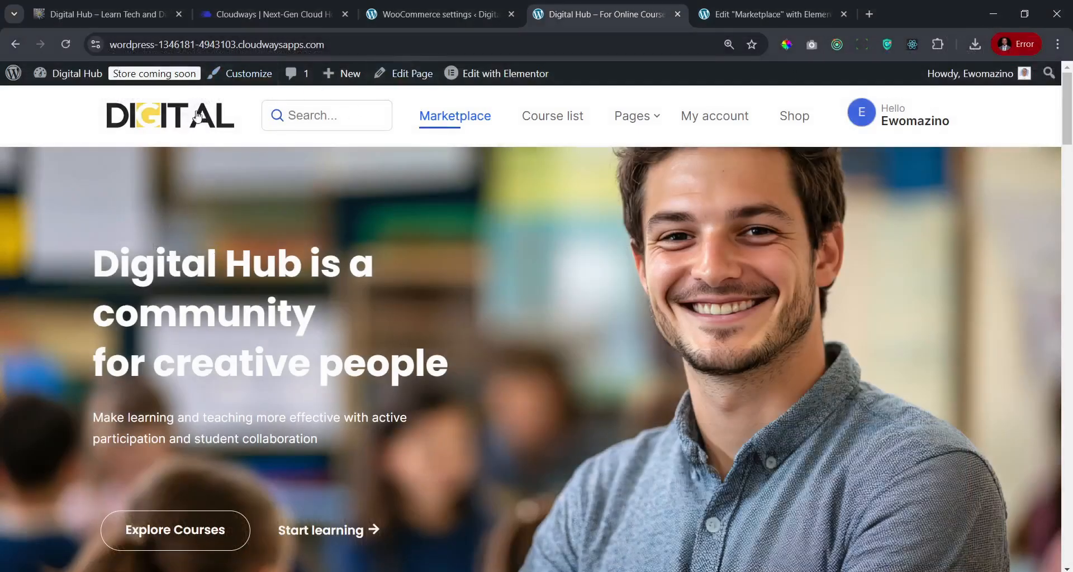
Change site visibility from Coming soon to Live and save
click(159, 75)
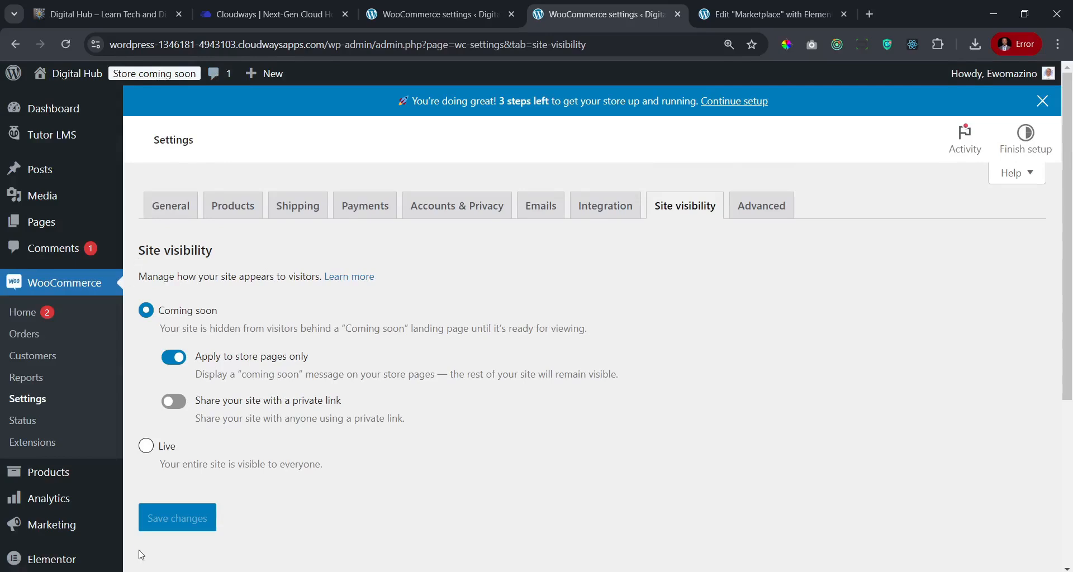
click(145, 447)
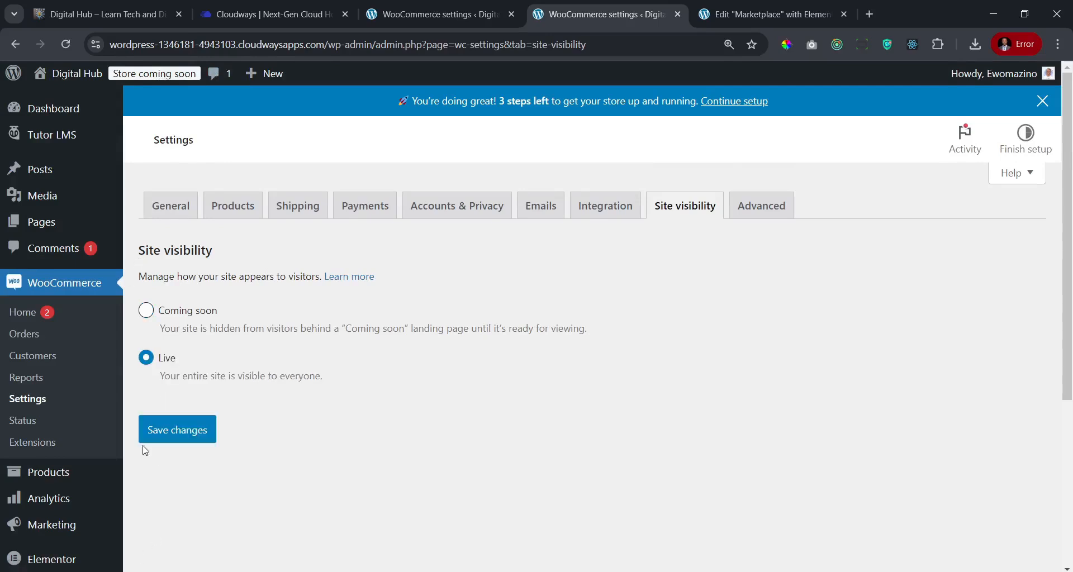
click(175, 436)
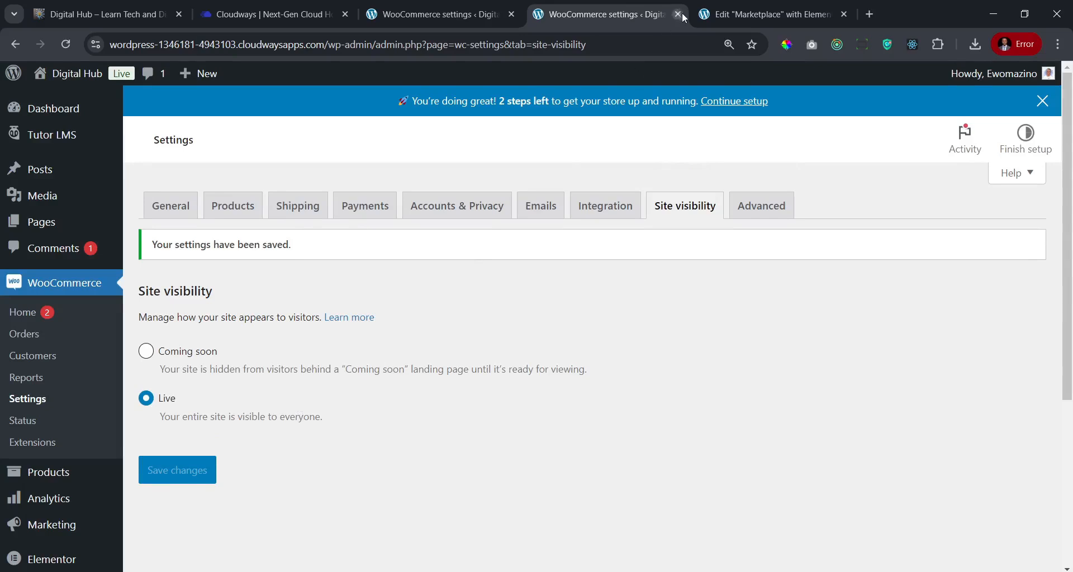
Open the live Digital Hub site in a new tab and copy its web address
mouse_move(74, 80)
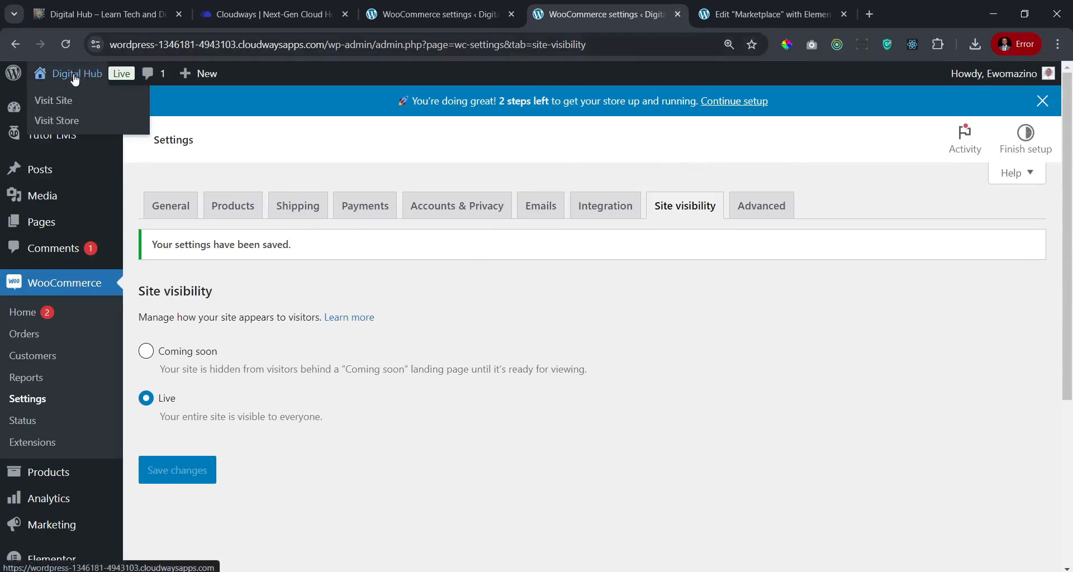
right_click(55, 108)
click(84, 113)
click(670, 6)
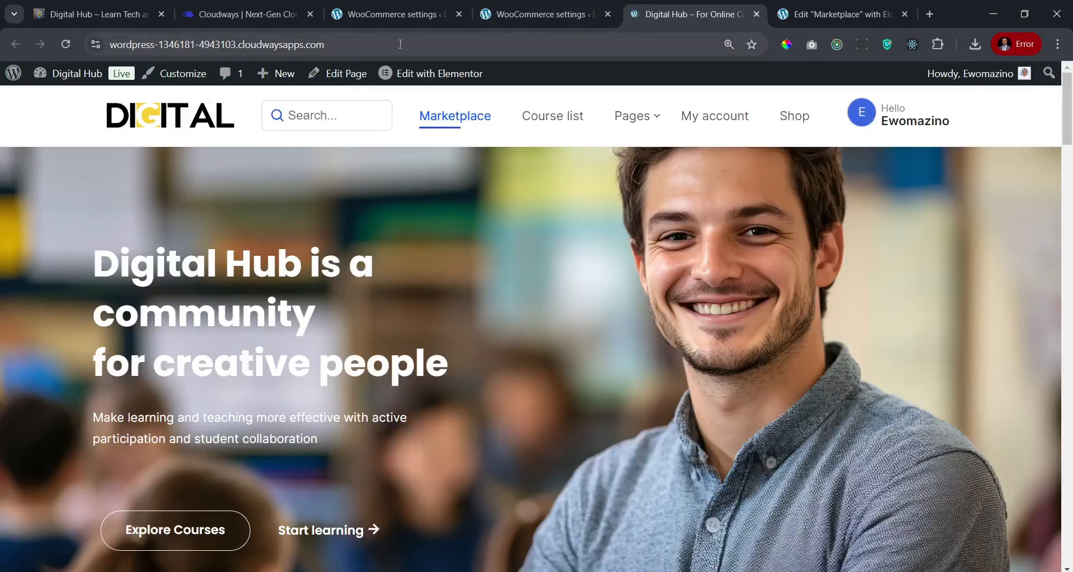
click(401, 45)
key(ctrl+c)
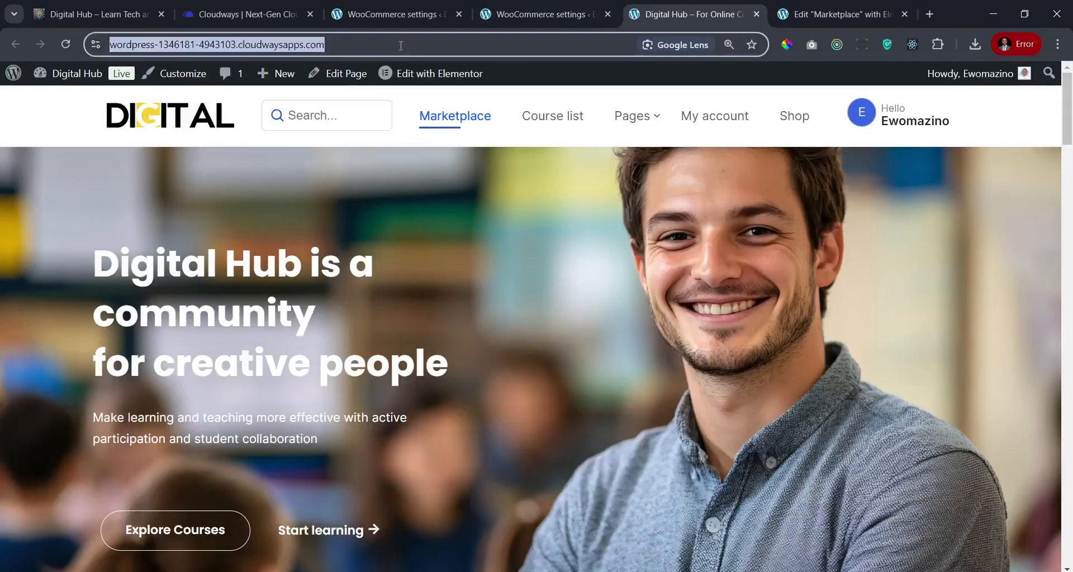
Load the site in a private window as a logged-out visitor, then bring up the Cloudways access details
key(ctrl+shift+n)
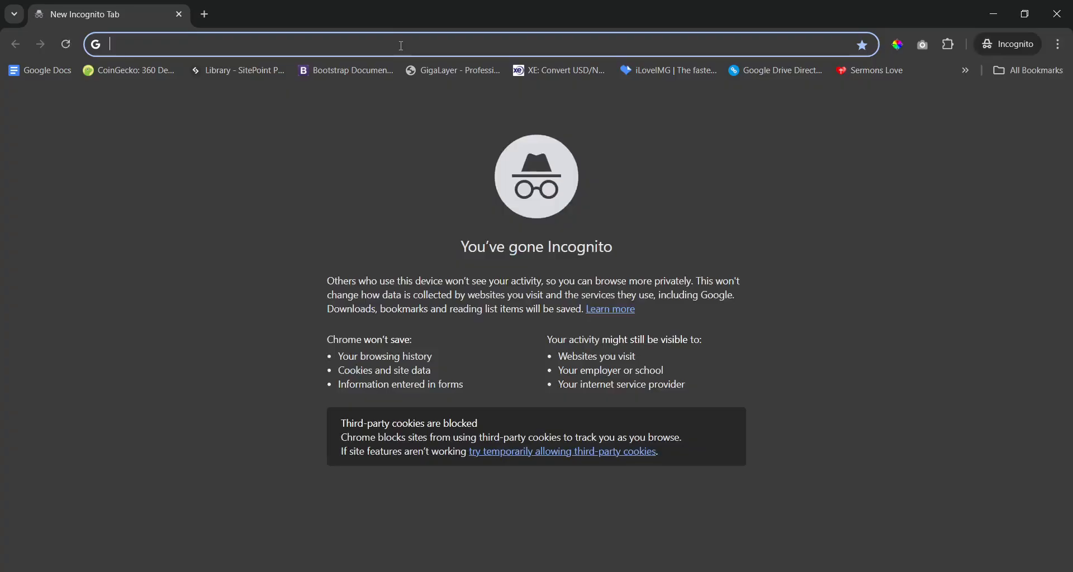
key(ctrl+v)
key(Return)
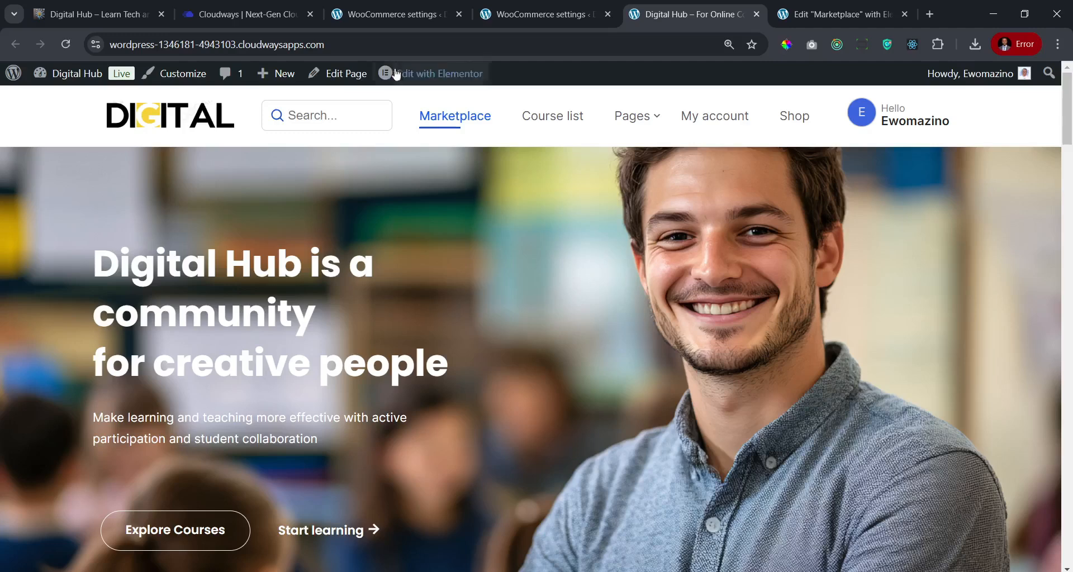
click(390, 8)
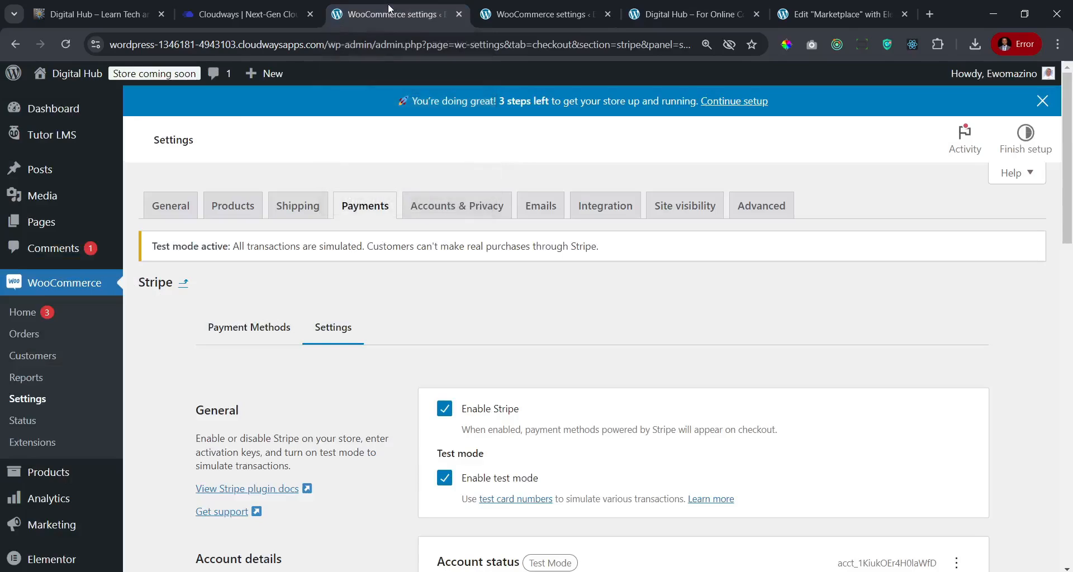
click(249, 12)
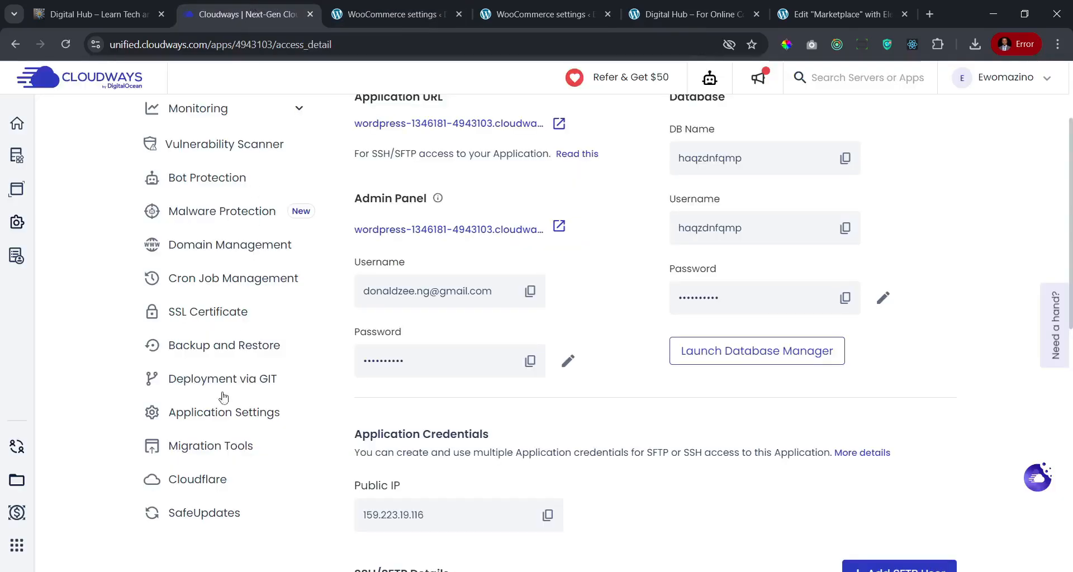
Run Purge Site Cache from the DigitalHub Application Settings page and wait for it to finish
click(215, 414)
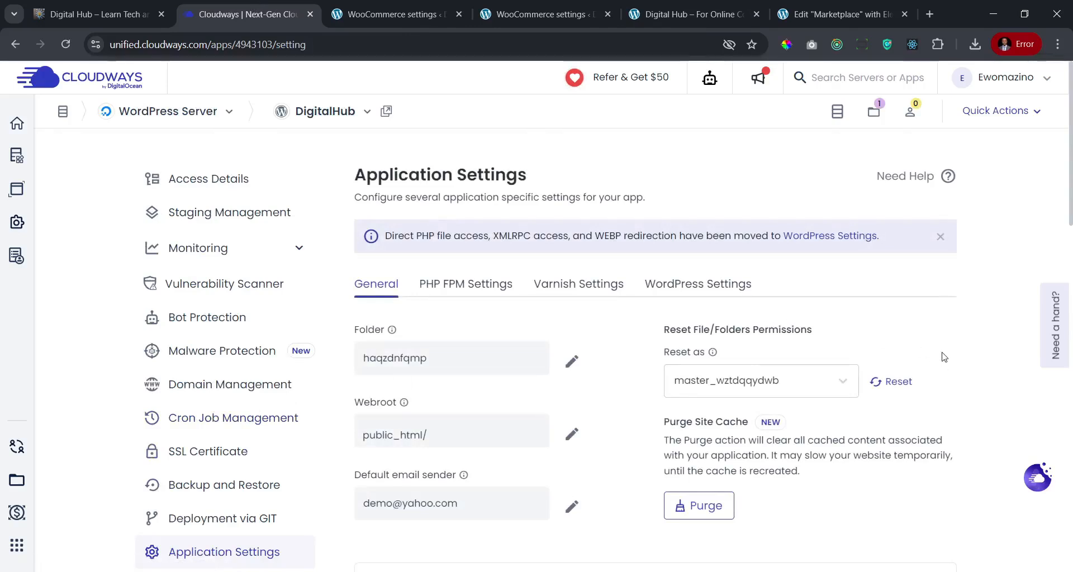
scroll(704, 351, down, 1)
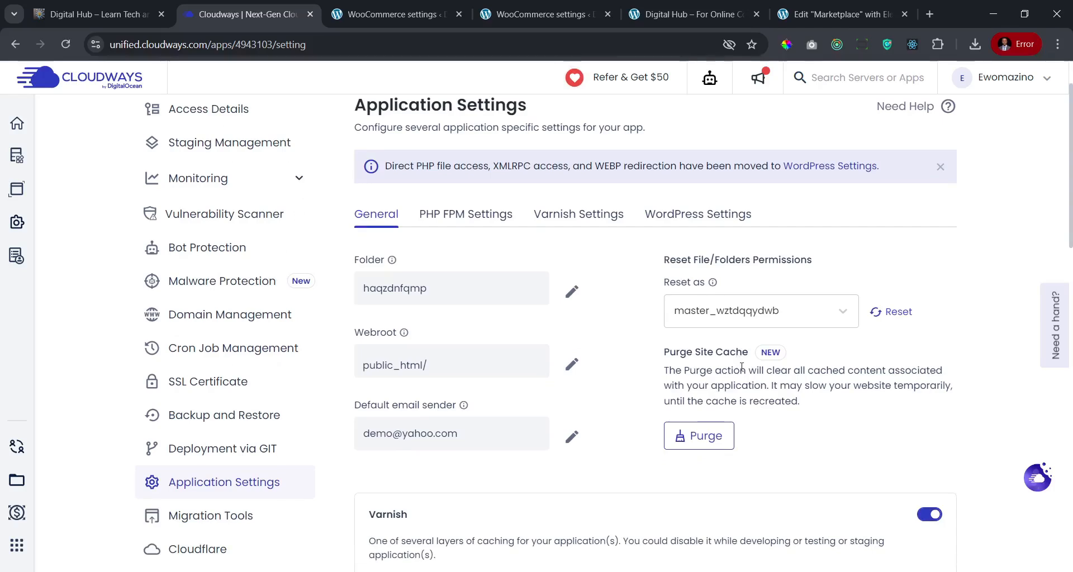
scroll(758, 381, down, 1)
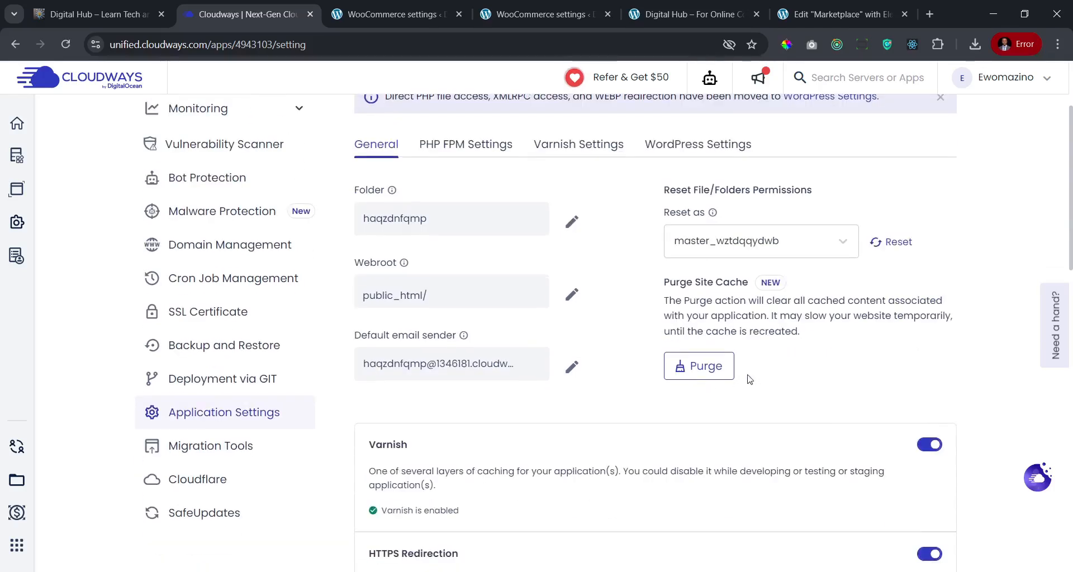
scroll(783, 389, down, 2)
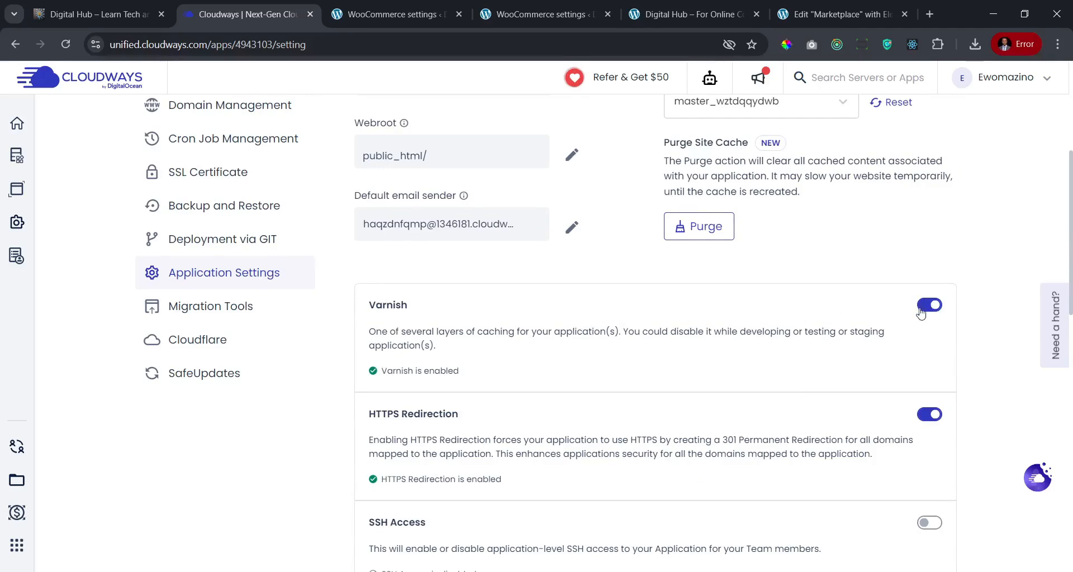
scroll(797, 332, up, 2)
click(712, 376)
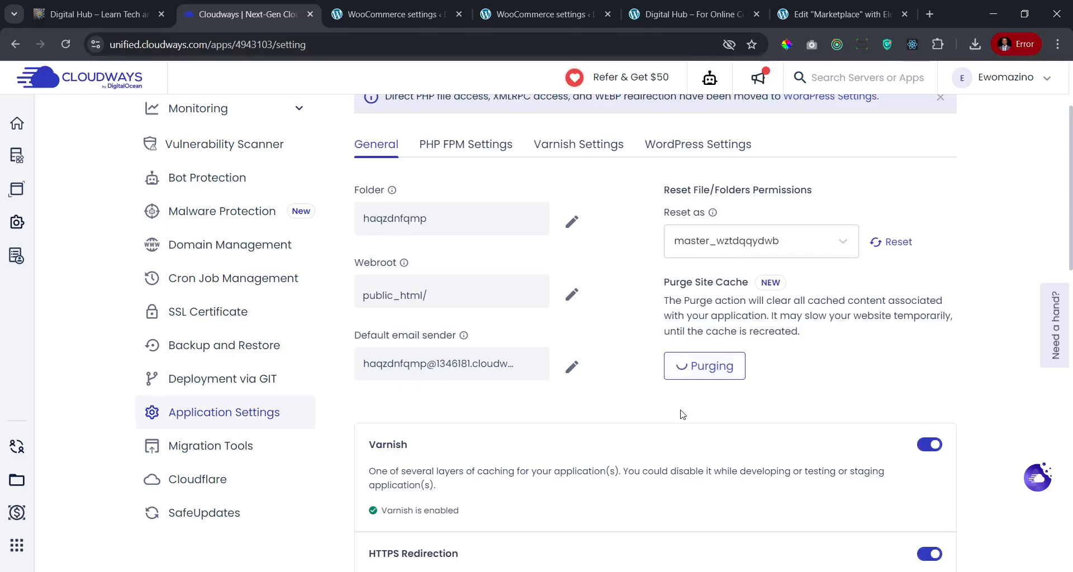
scroll(727, 374, down, 1)
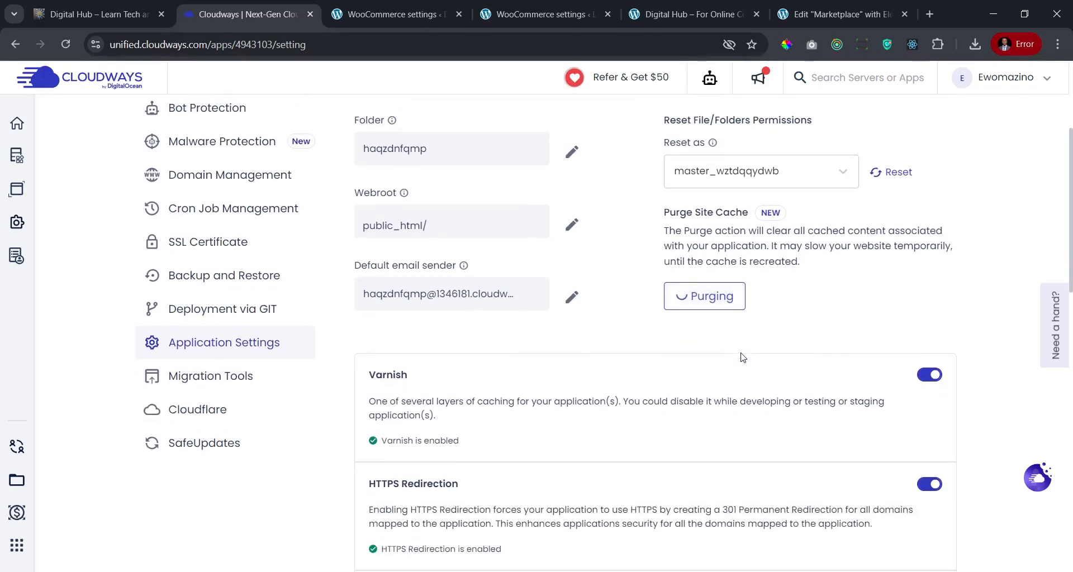
scroll(743, 357, down, 2)
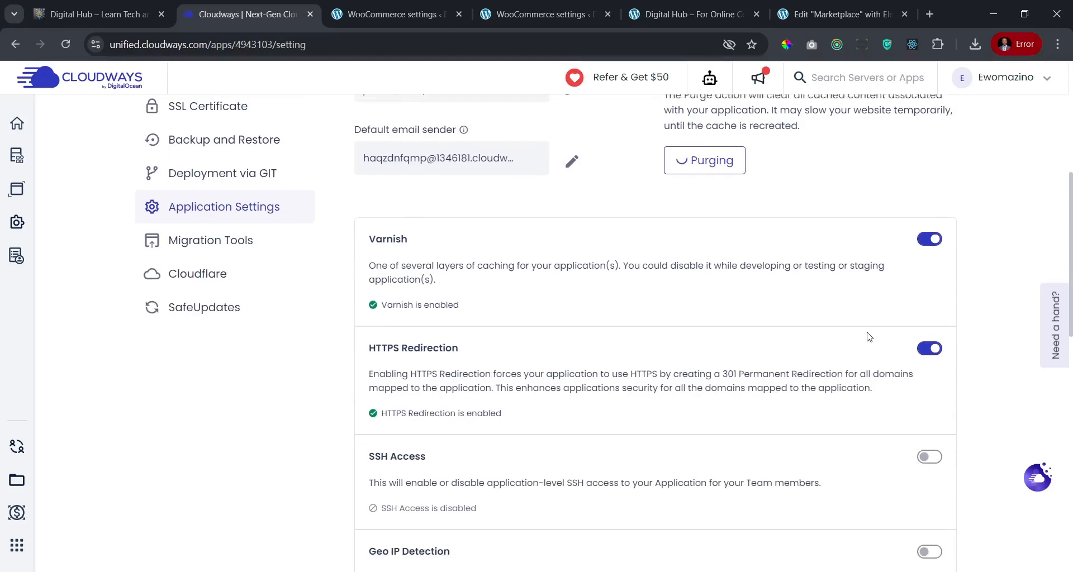
scroll(869, 338, up, 3)
scroll(869, 337, up, 2)
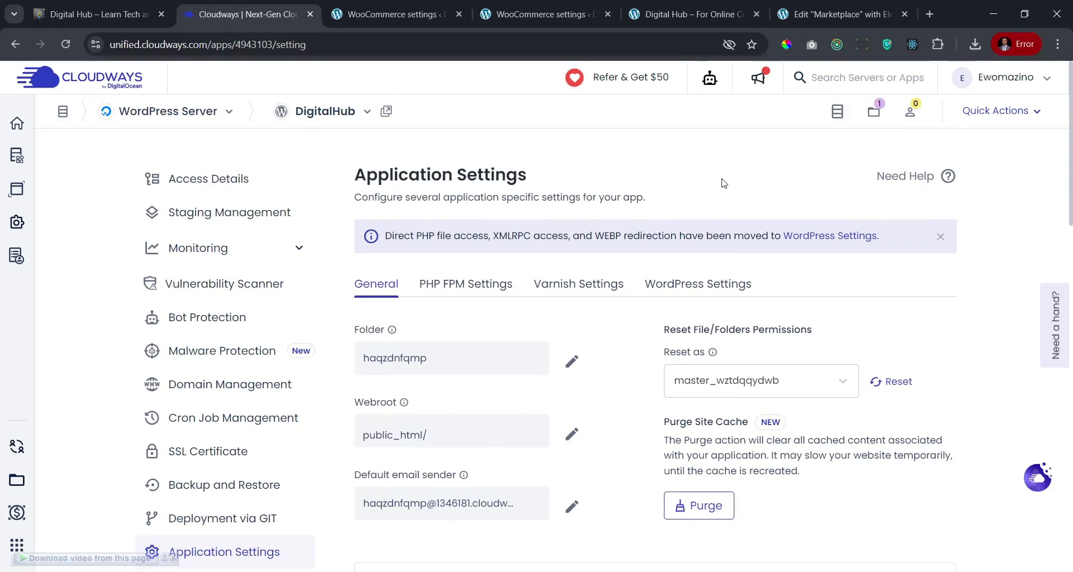
Paste the Digital Hub address into a new private window and scroll through the homepage
key(ctrl+shift+n)
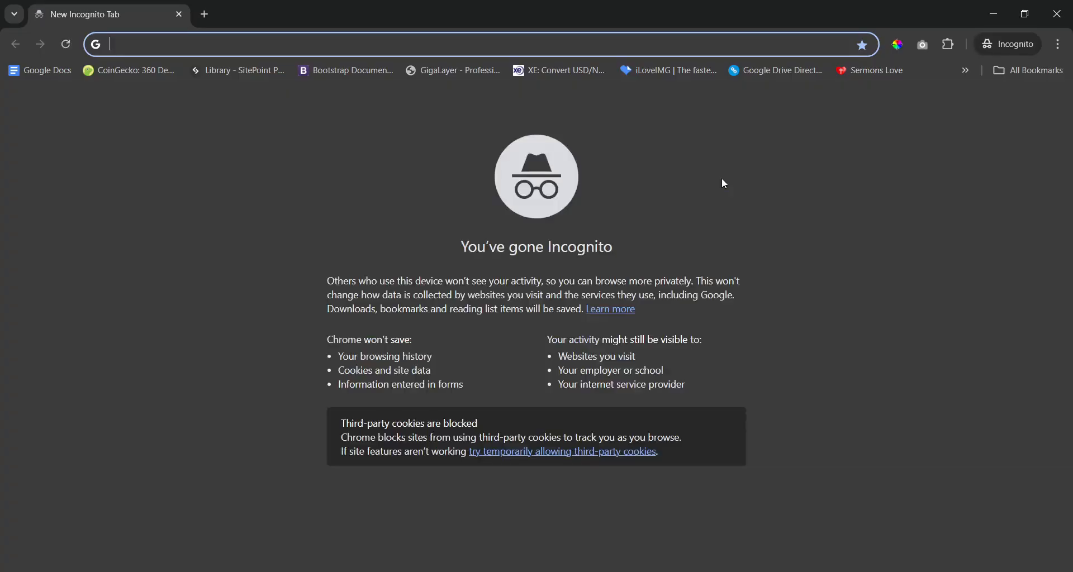
key(ctrl+v)
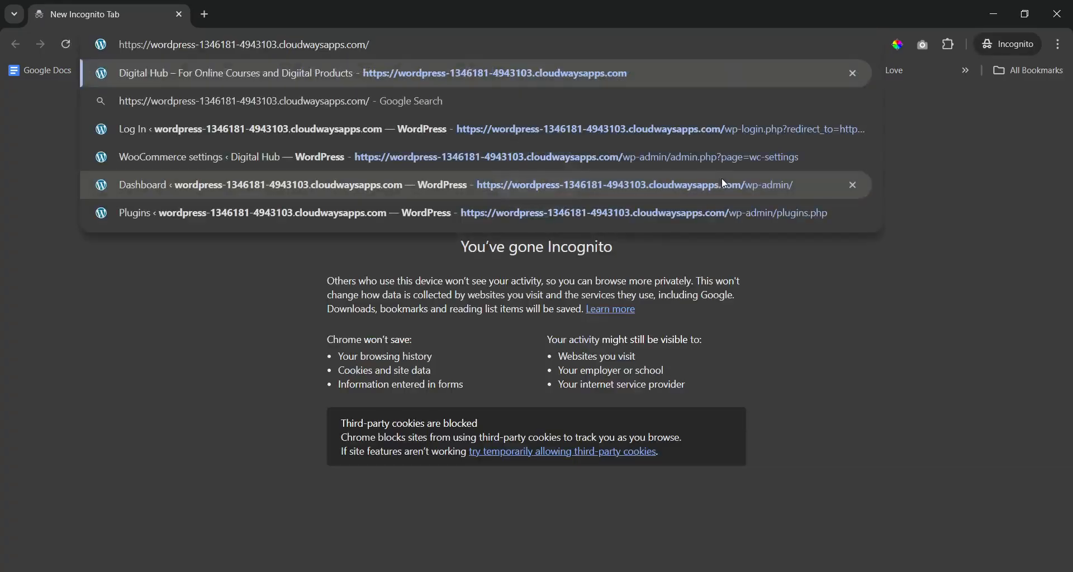
key(Return)
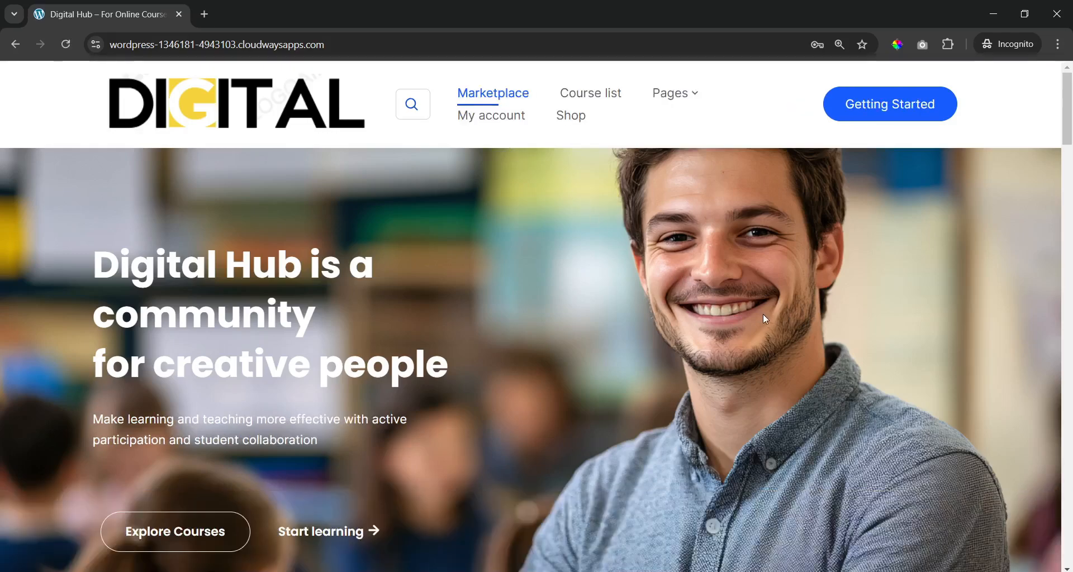
scroll(641, 338, down, 8)
scroll(630, 330, up, 4)
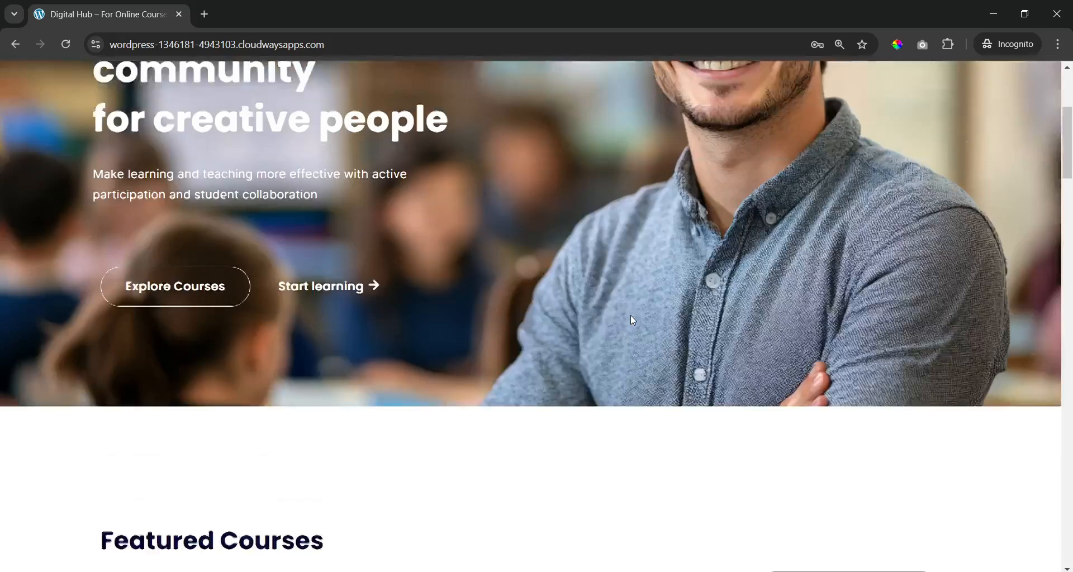
scroll(632, 316, up, 5)
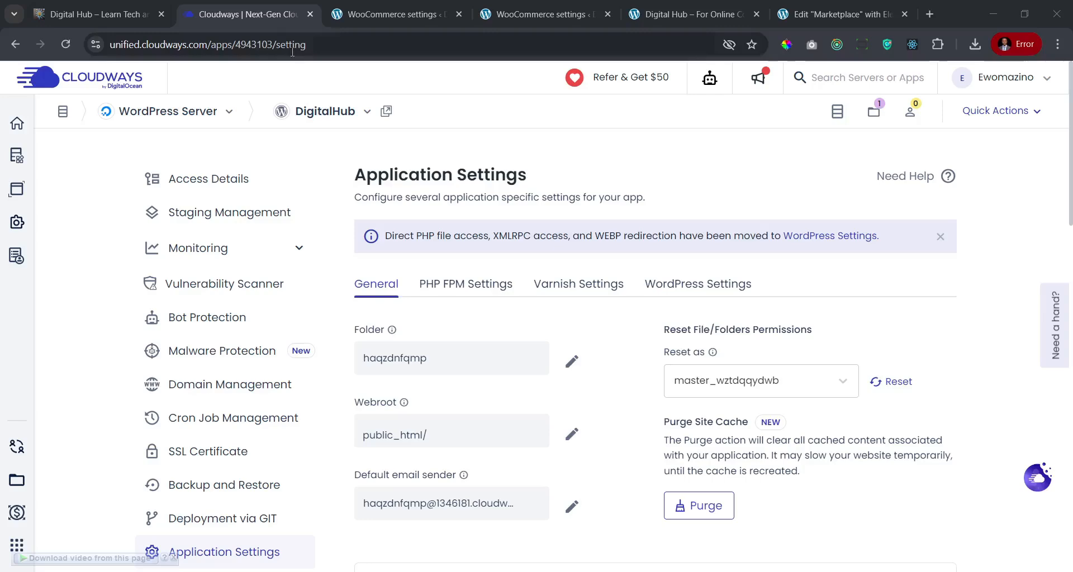
In Appearance > Menus, rename the Primary menu's Marketplace item to Home
click(391, 13)
scroll(50, 386, down, 6)
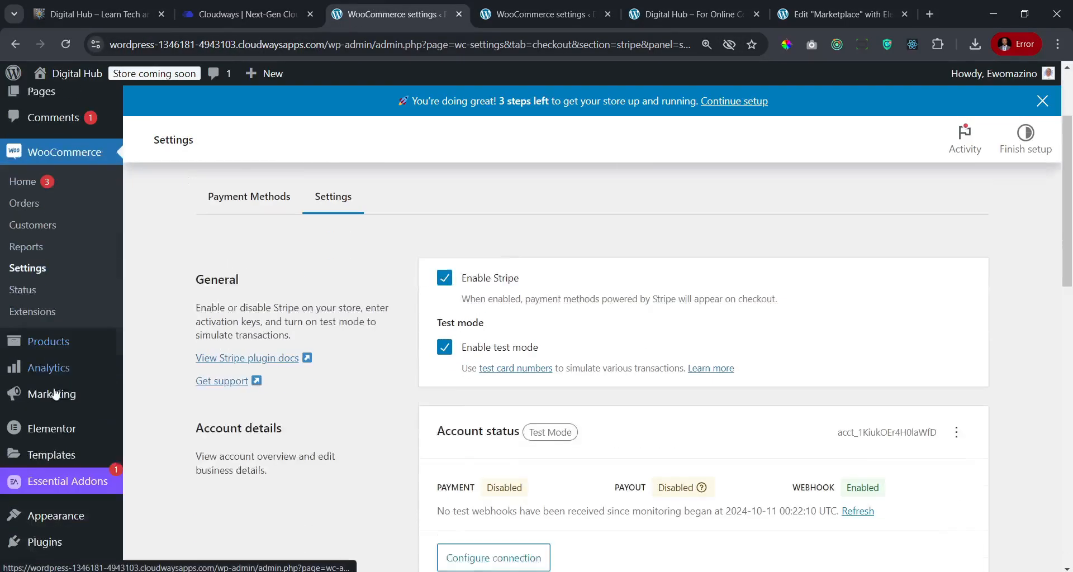
mouse_move(64, 410)
mouse_move(66, 391)
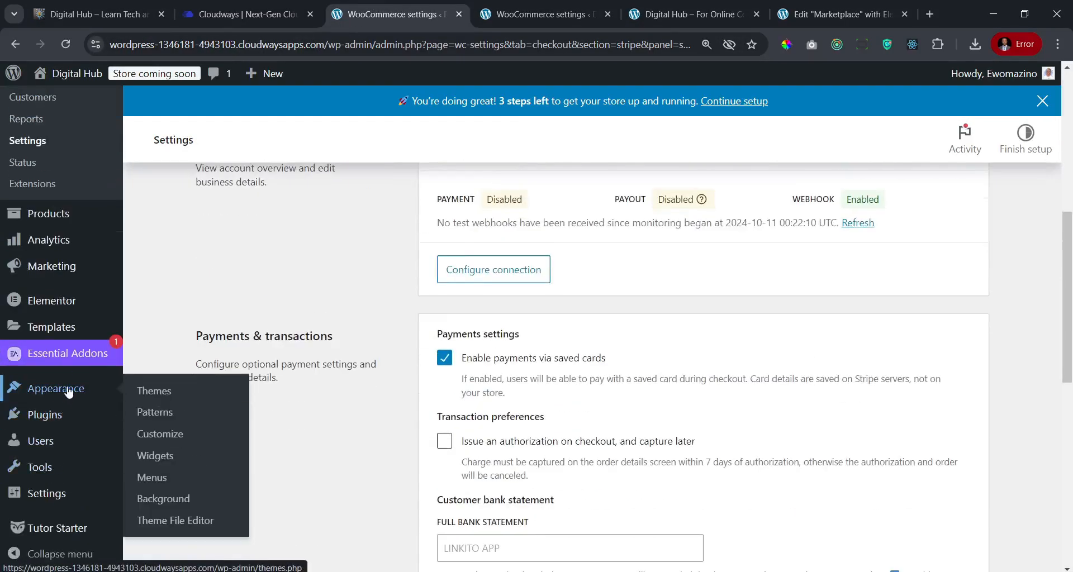
click(160, 480)
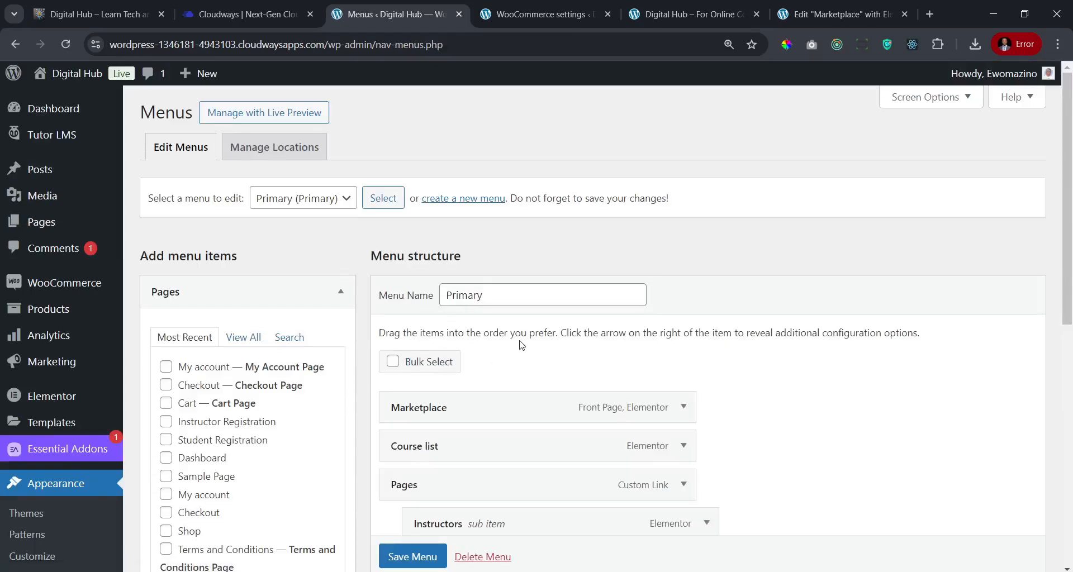
scroll(652, 228, down, 3)
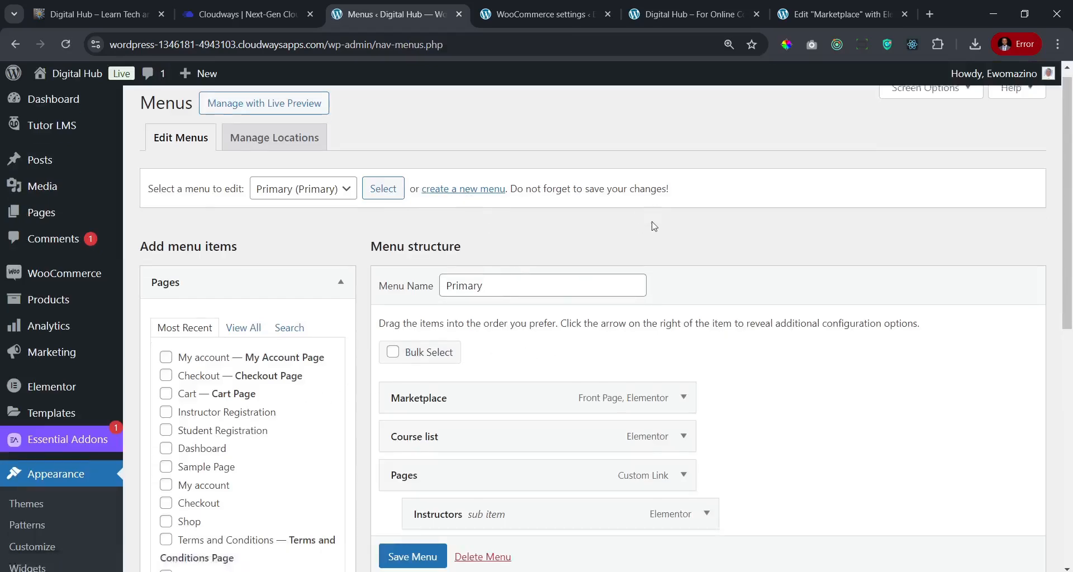
click(684, 267)
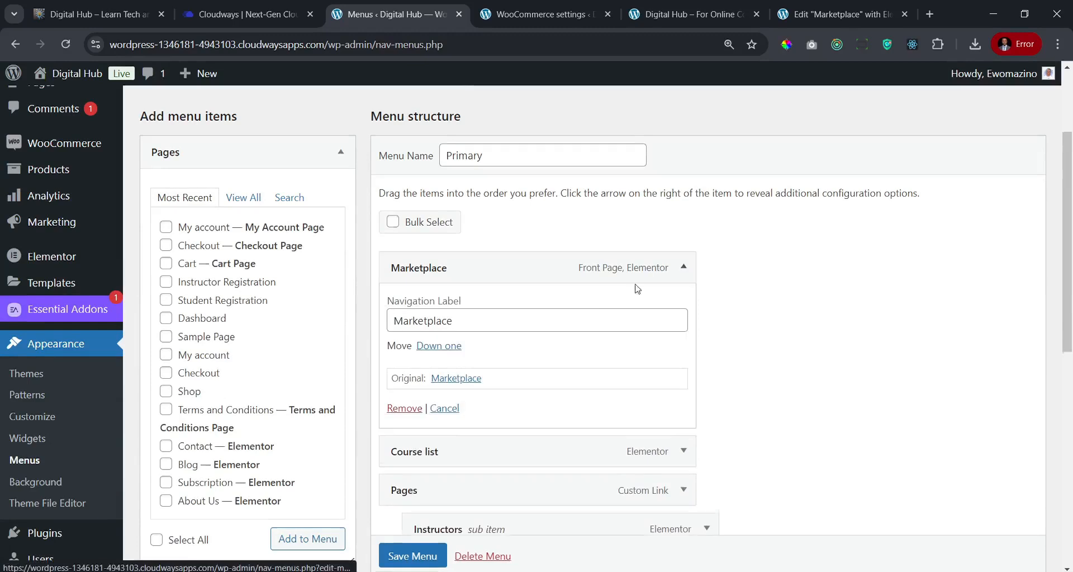
double_click(474, 322)
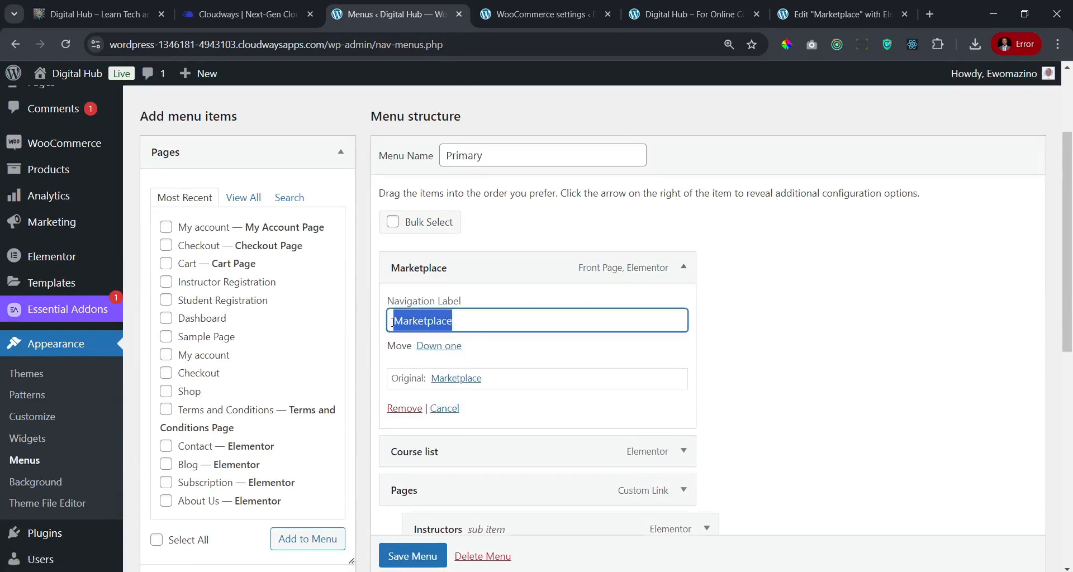
text(h)
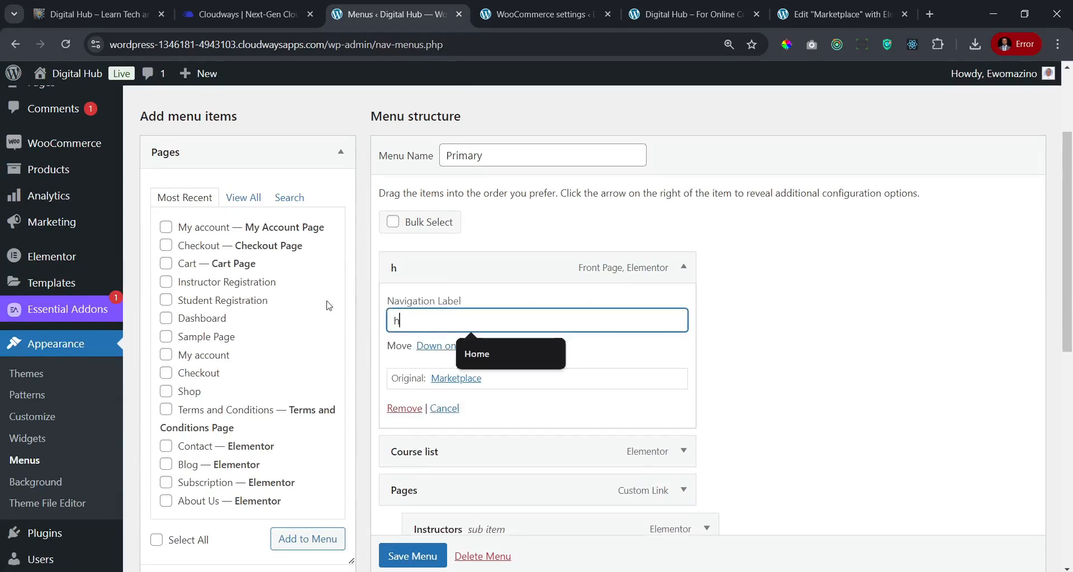
click(487, 352)
Relabel the My account item as Account and save the Primary menu
scroll(830, 290, down, 3)
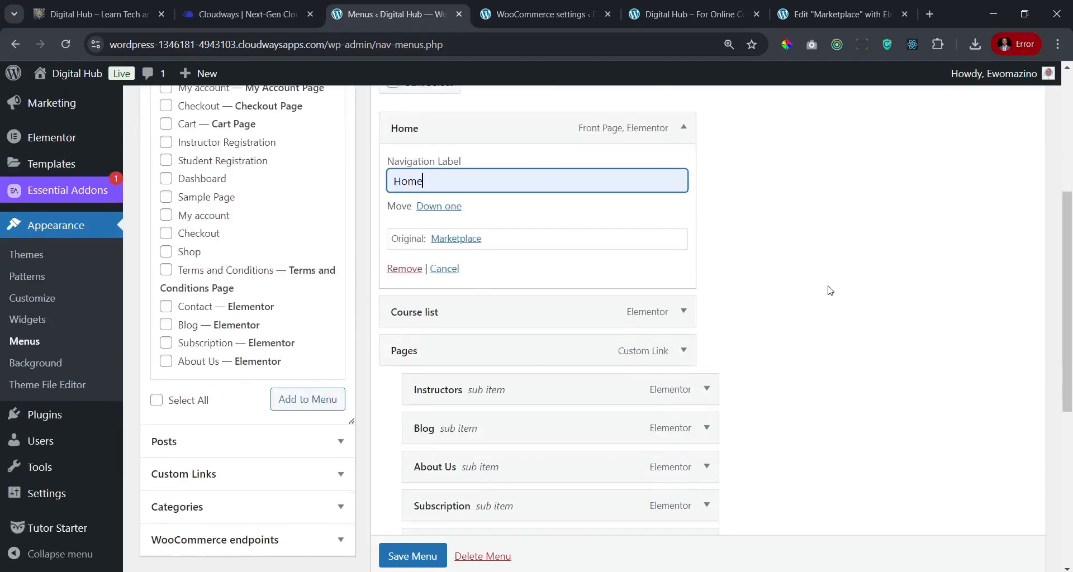
scroll(830, 291, down, 6)
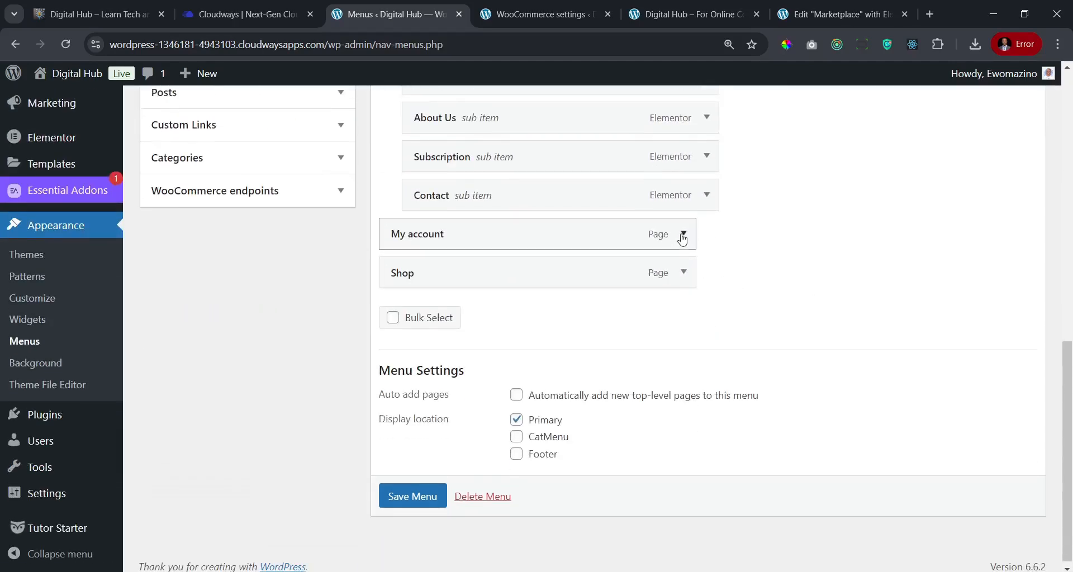
click(684, 234)
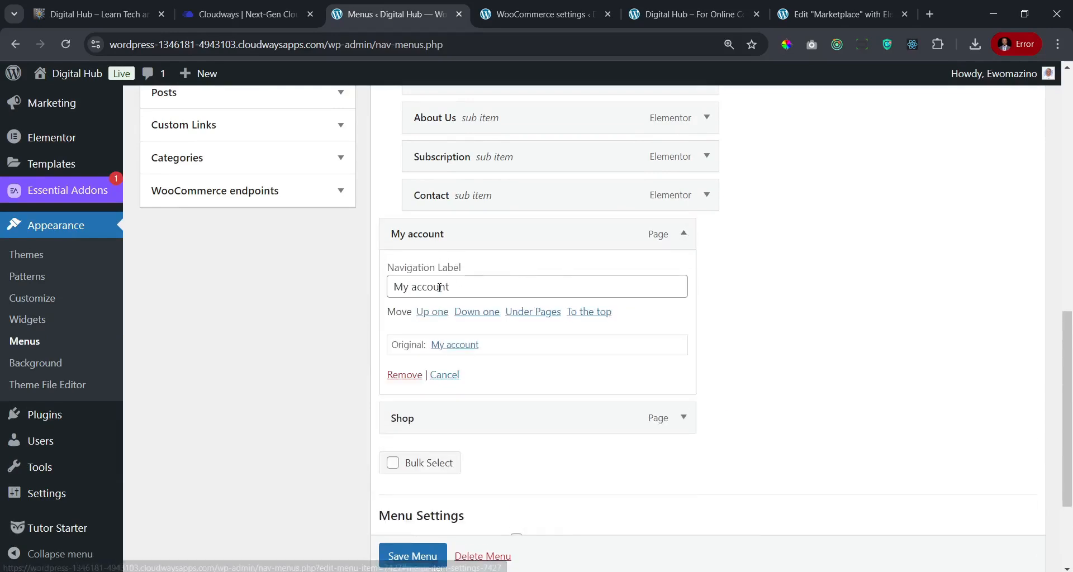
drag(418, 285, 352, 290)
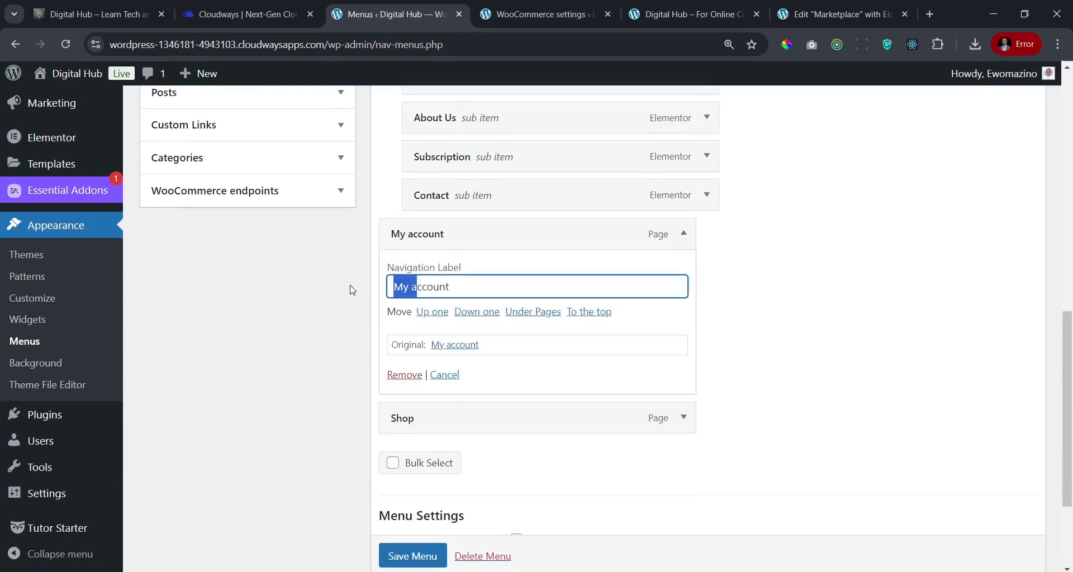
text(A)
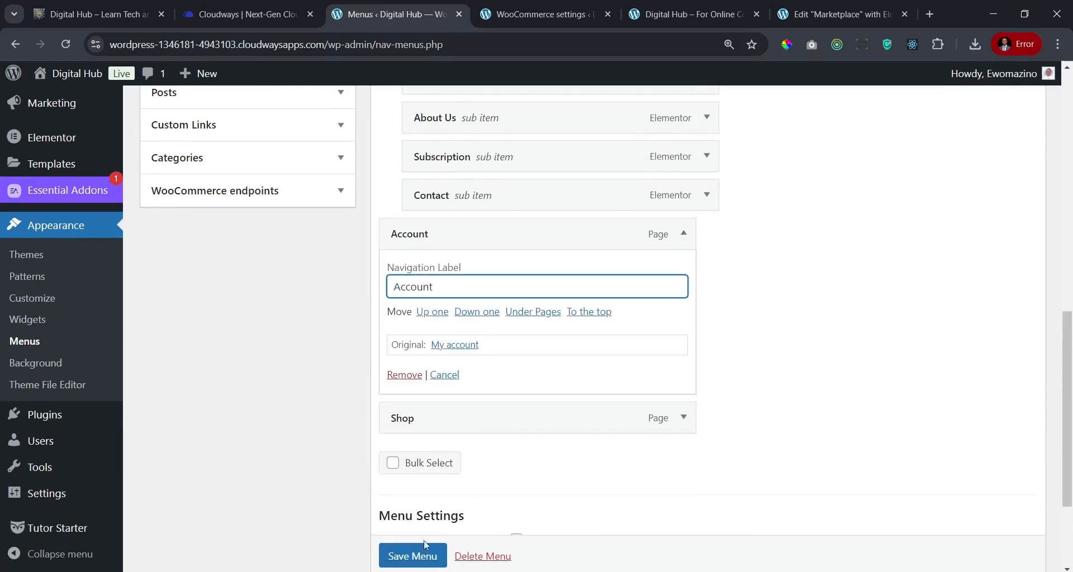
click(412, 555)
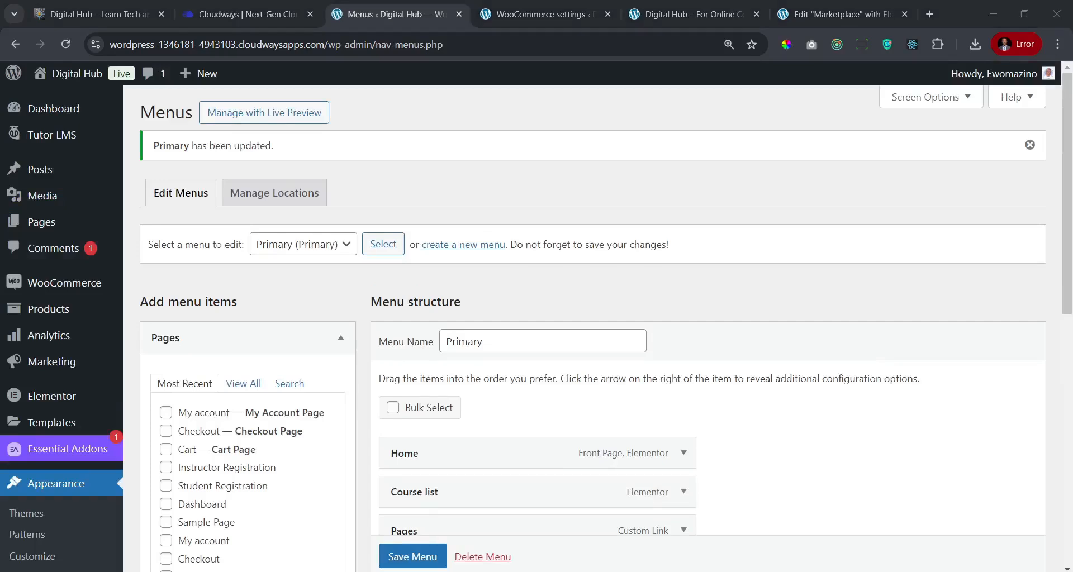
Restore the private window, reset the page zoom, and reload the home page down to Featured Courses
drag(1072, 71, 454, 1)
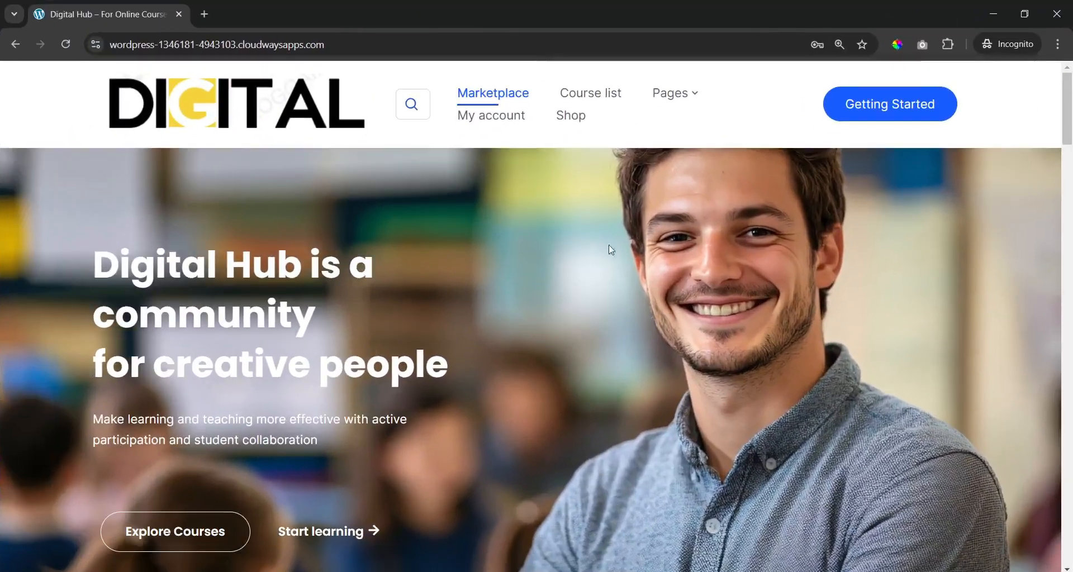
key(ctrl+minus)
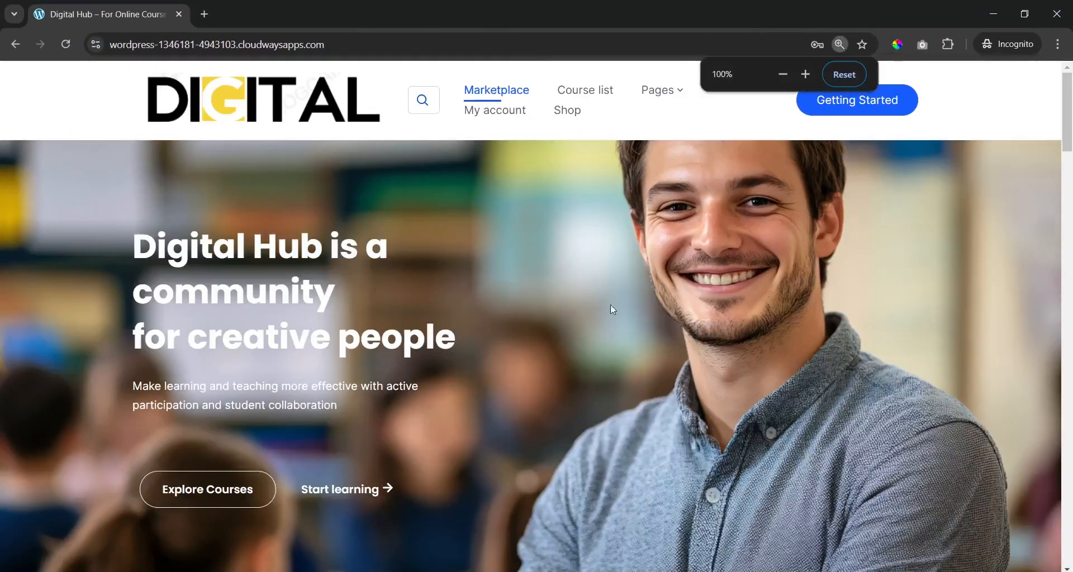
click(65, 44)
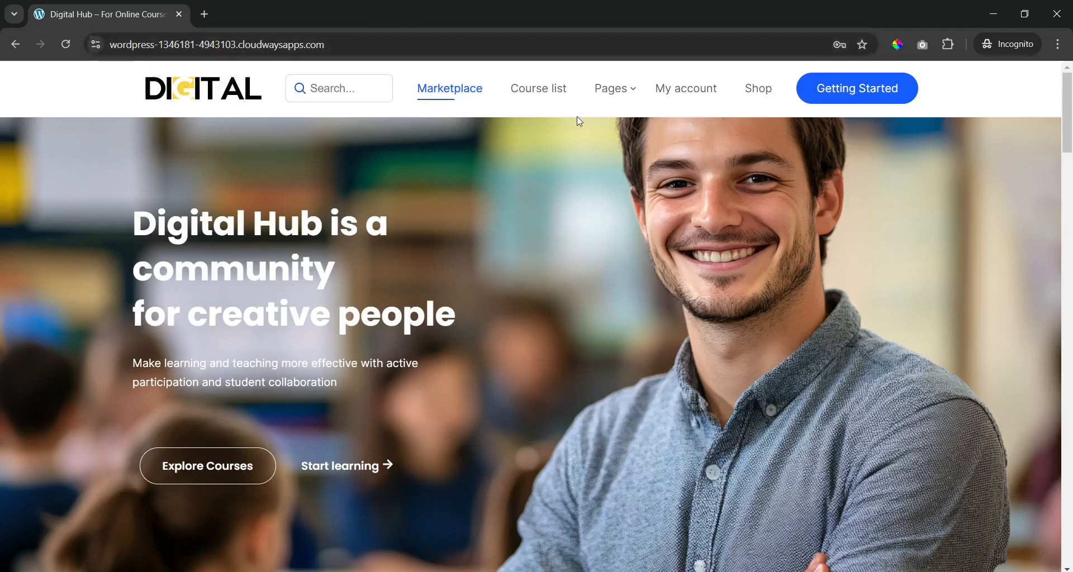
click(67, 44)
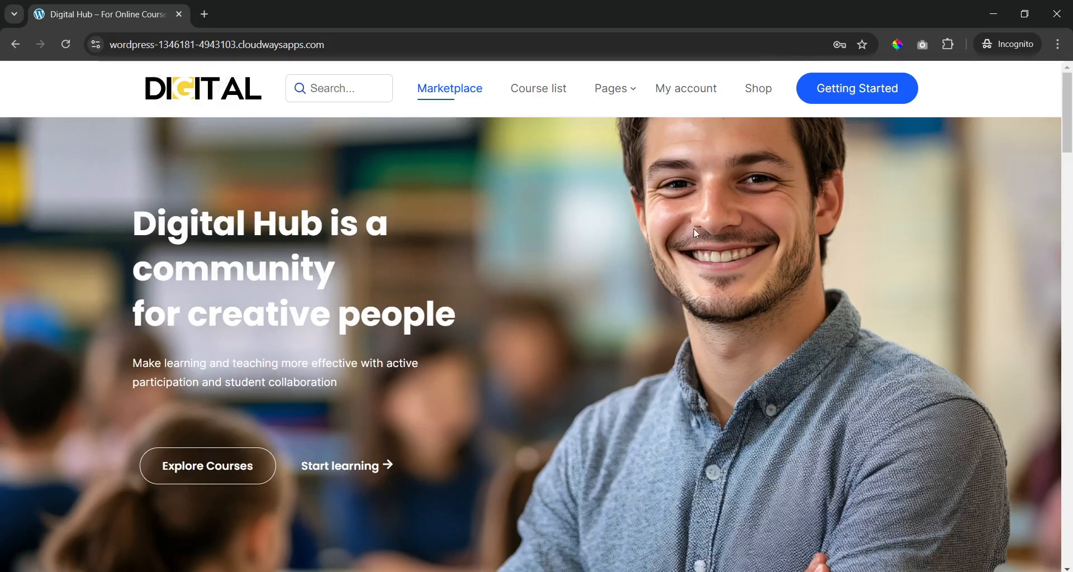
scroll(402, 278, down, 10)
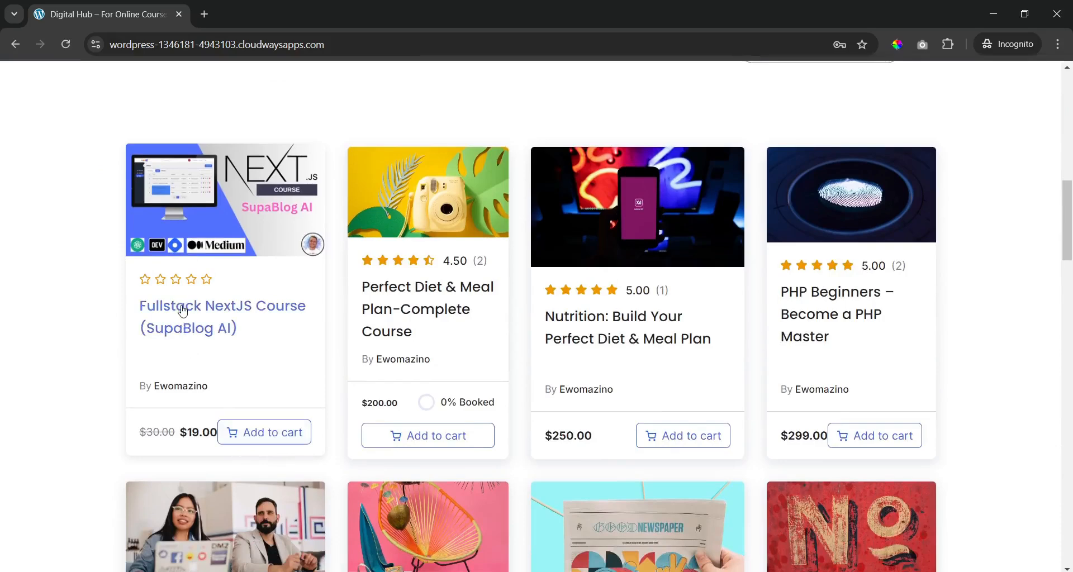
Submit the student registration form, autofilled with saved details and a pasted password
click(260, 437)
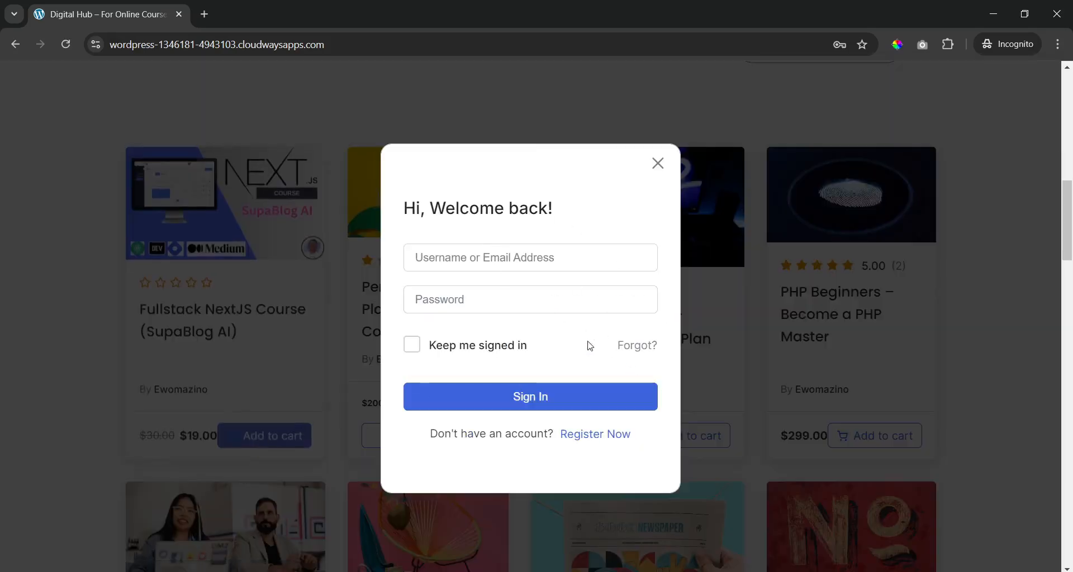
click(603, 439)
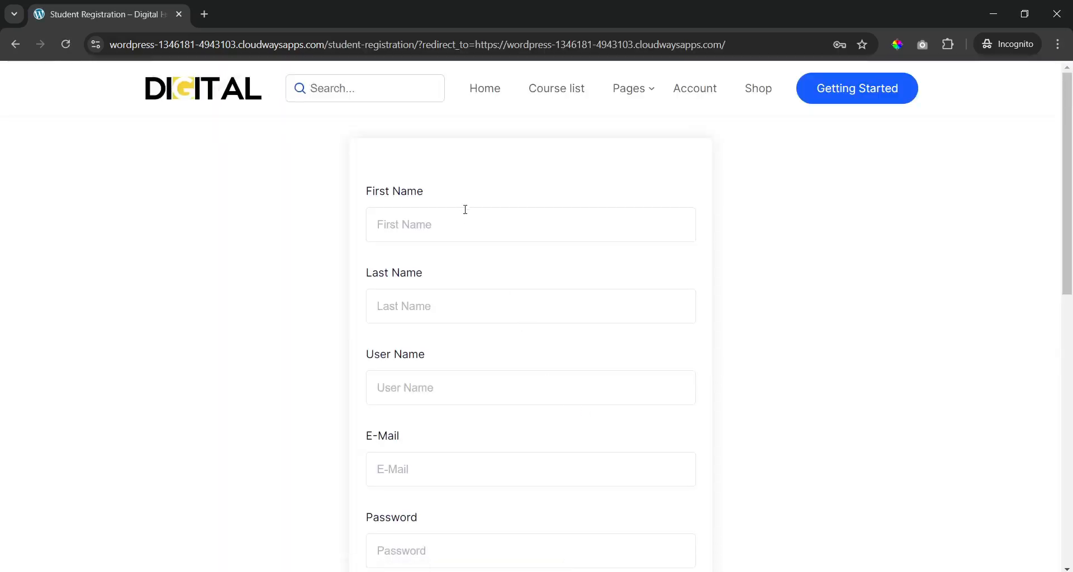
click(465, 209)
click(508, 263)
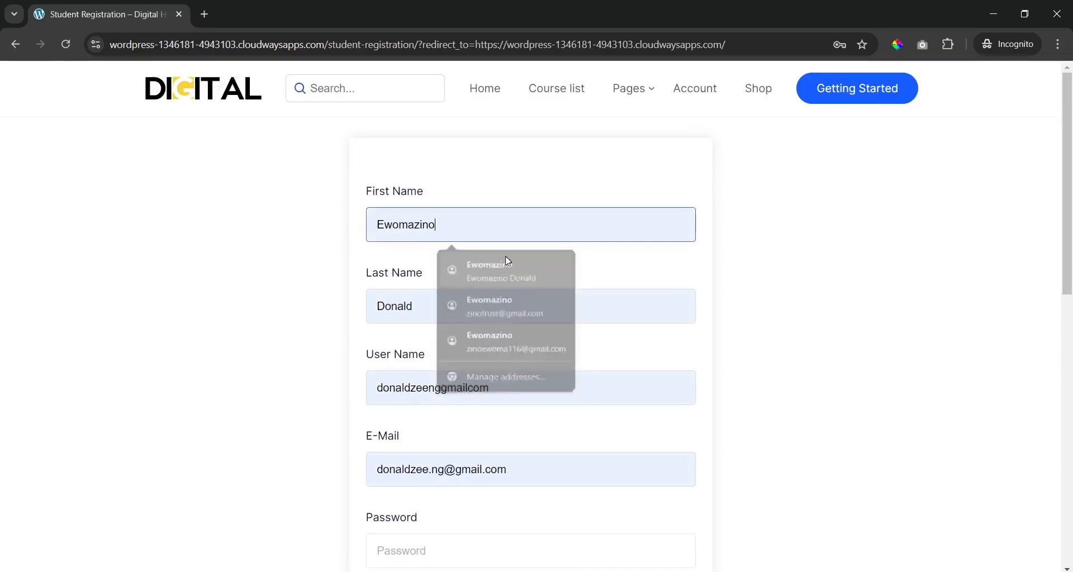
drag(543, 481, 316, 483)
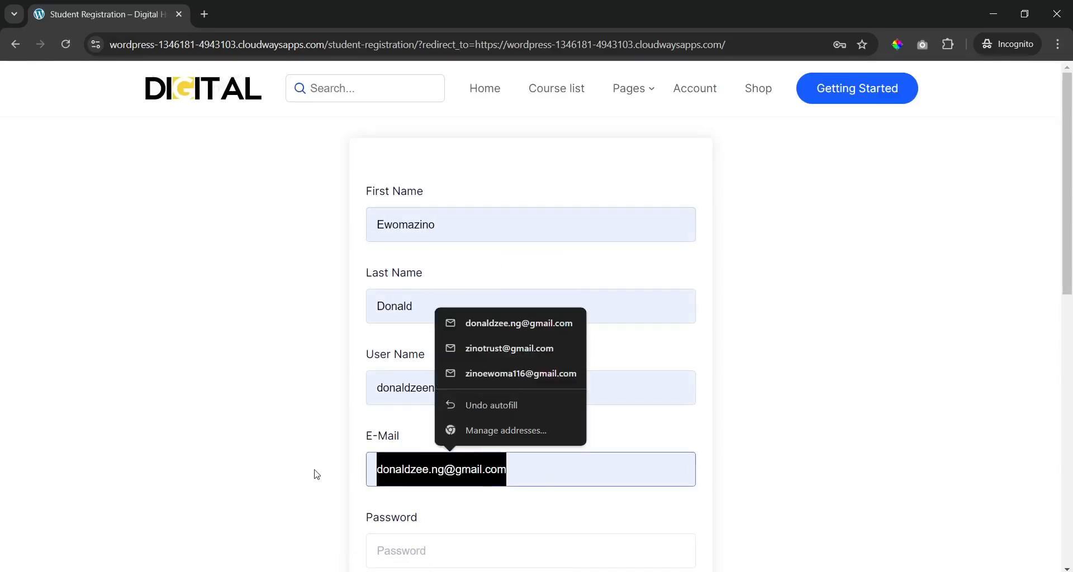
scroll(302, 313, down, 3)
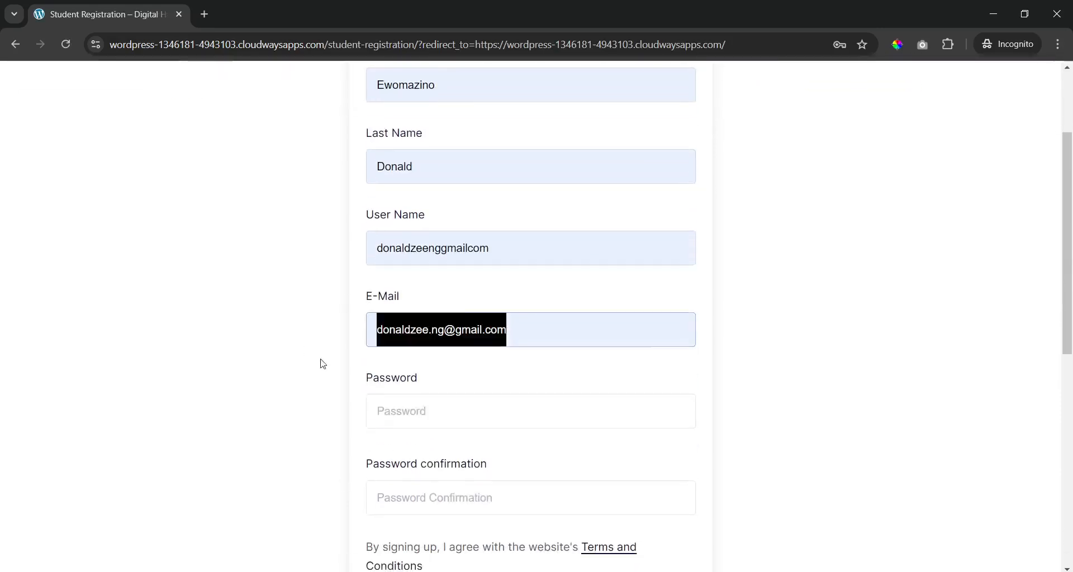
click(423, 415)
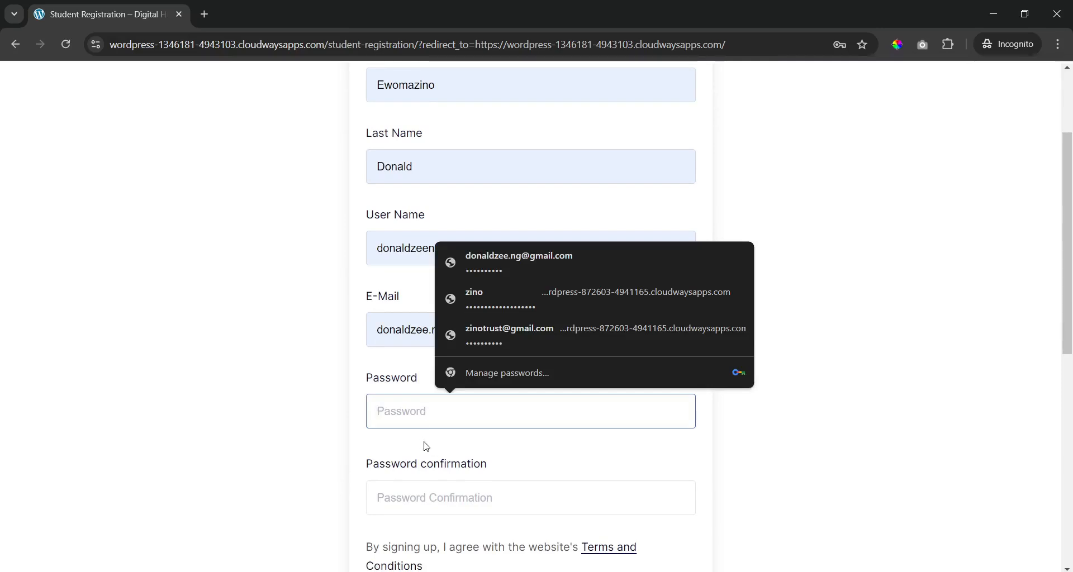
key(ctrl+v)
click(436, 520)
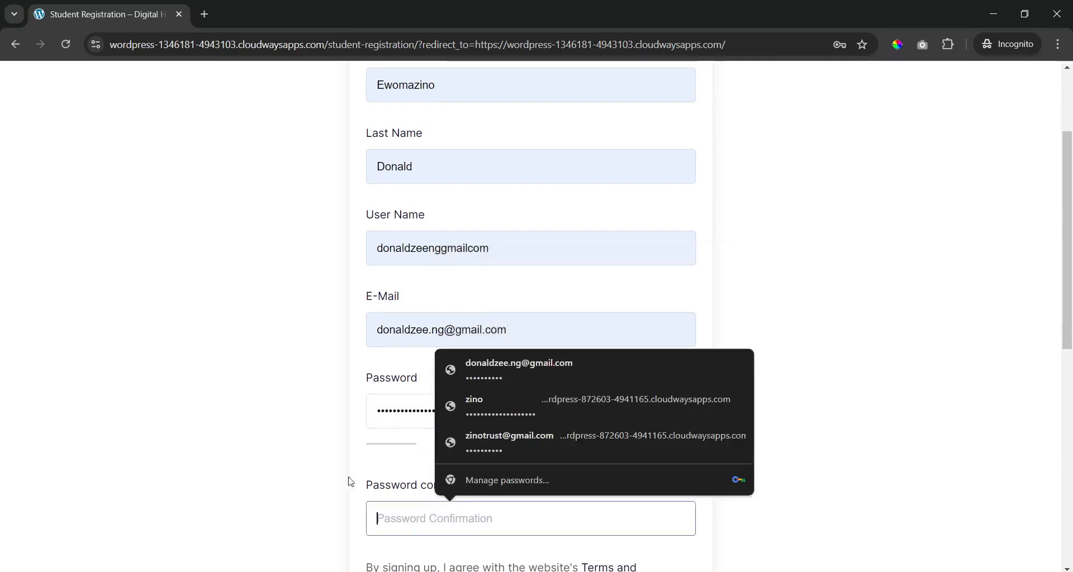
key(ctrl+v)
scroll(376, 364, down, 6)
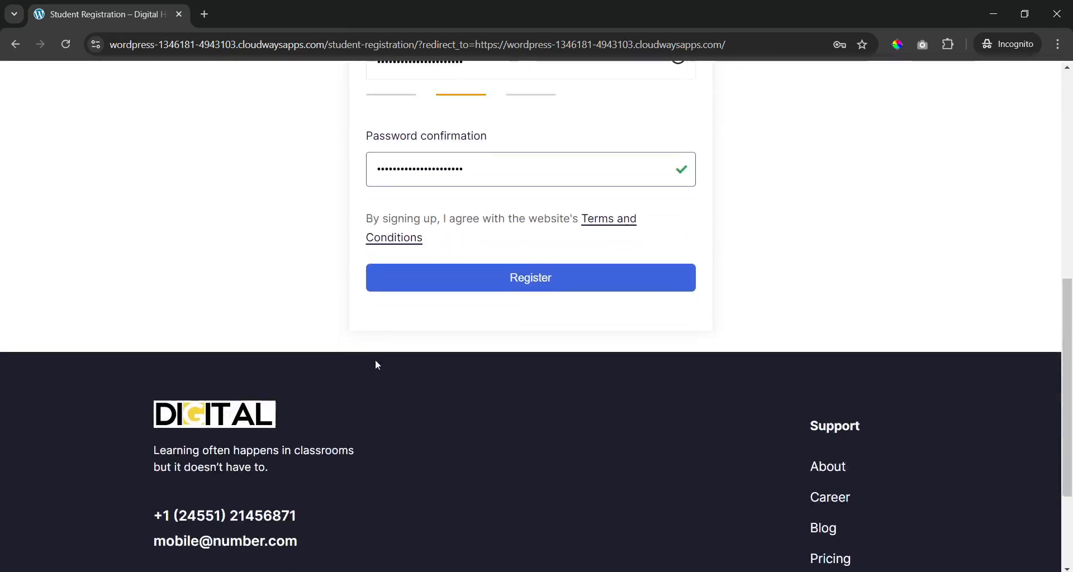
click(543, 281)
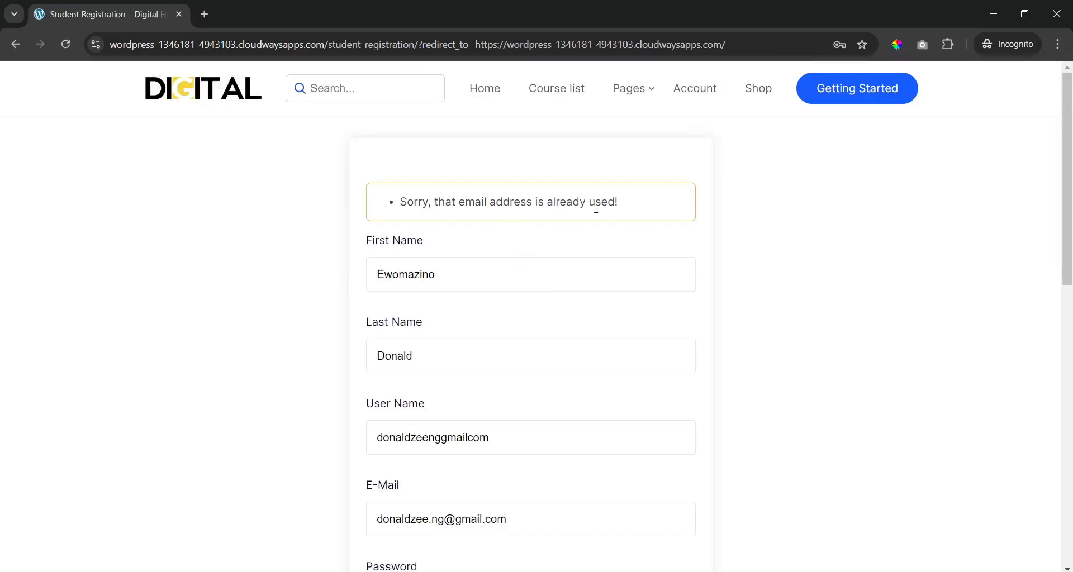
Replace the rejected username and e-mail with a new suggested e-mail address
scroll(642, 261, down, 2)
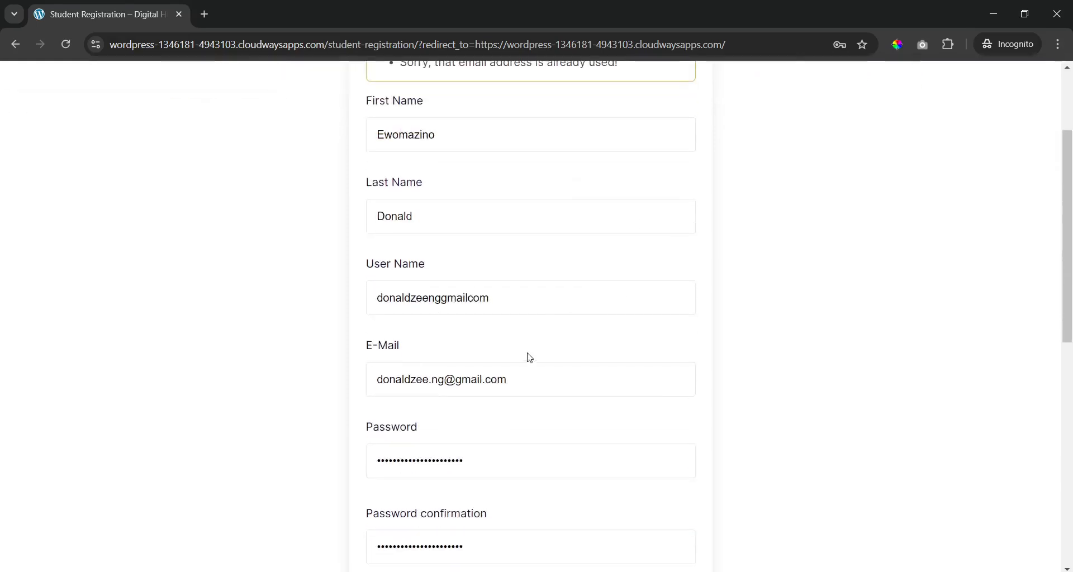
click(550, 298)
drag(550, 298, 324, 302)
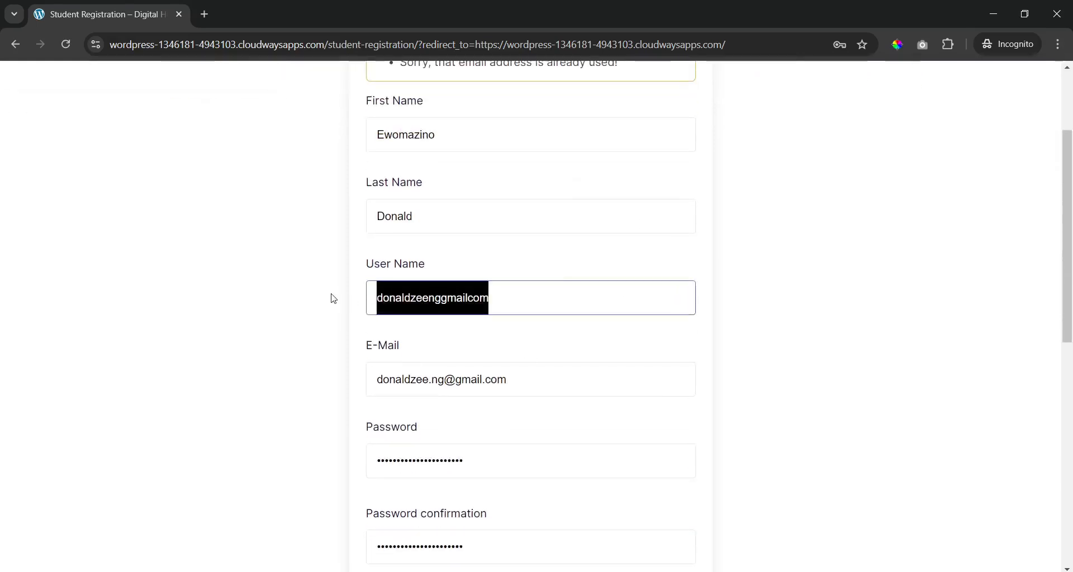
text(ad)
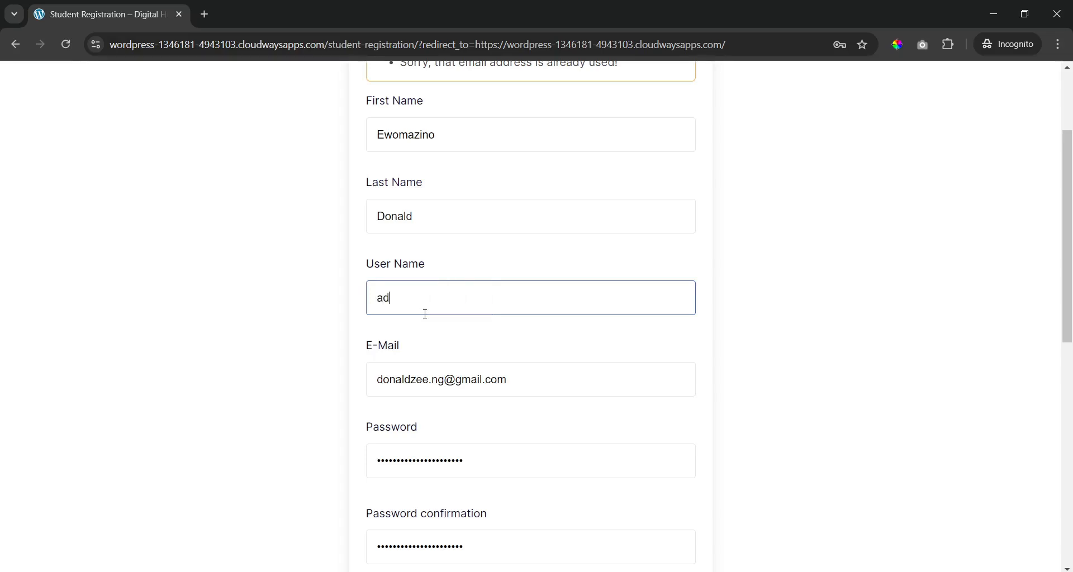
drag(538, 384, 326, 383)
text(ad)
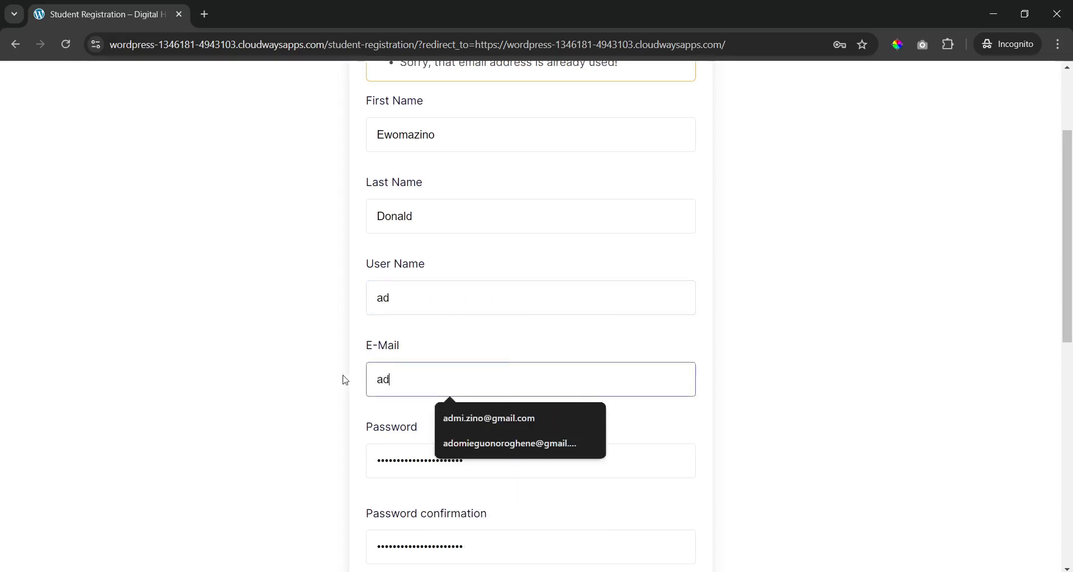
key(Down)
key(Return)
drag(537, 383, 300, 379)
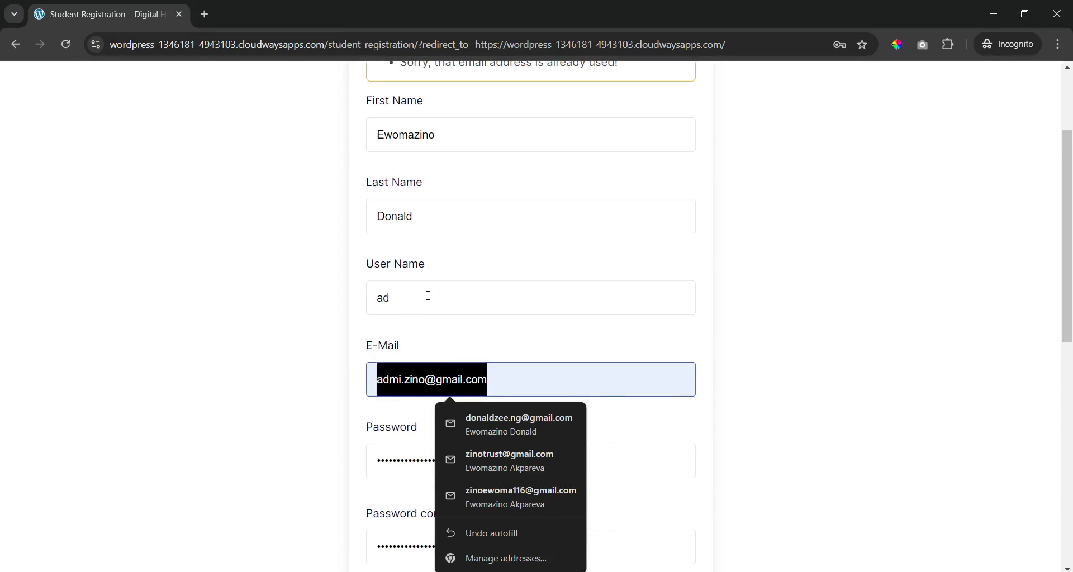
Set the username to the new e-mail, paste a new password and confirmation, and register
drag(428, 296, 312, 312)
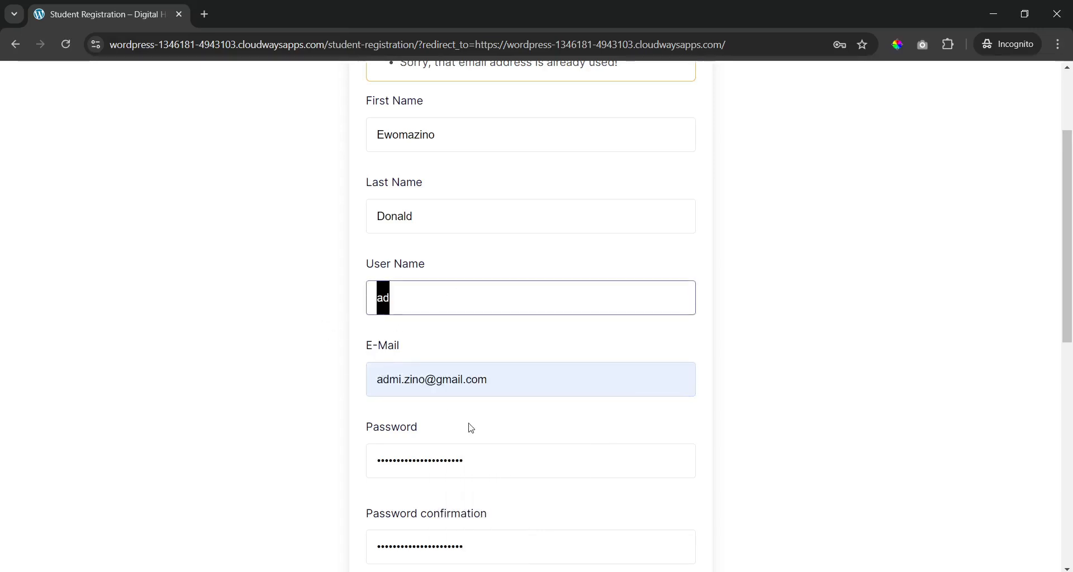
drag(519, 381, 291, 390)
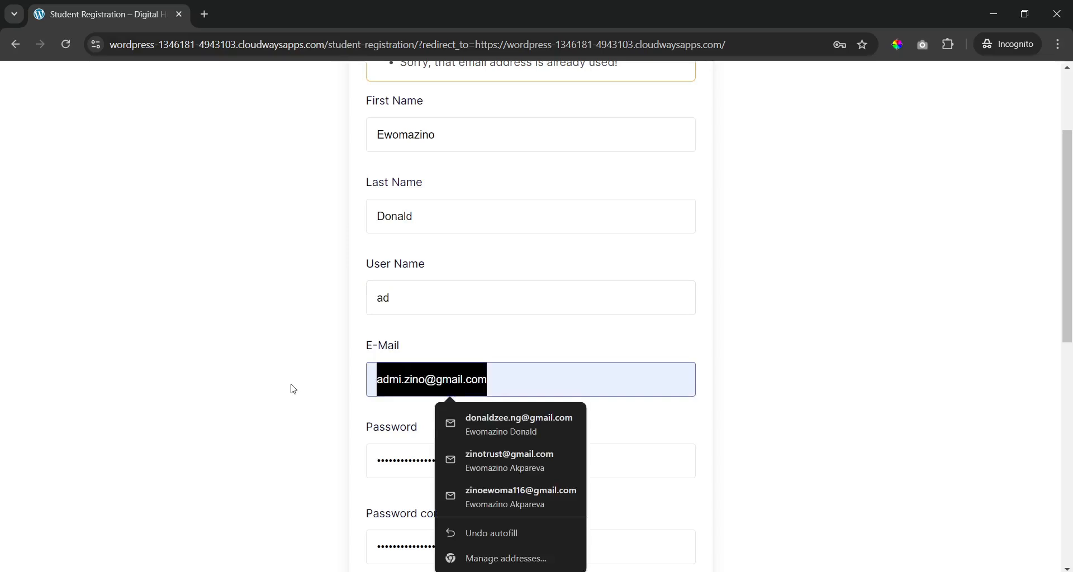
drag(417, 296, 290, 310)
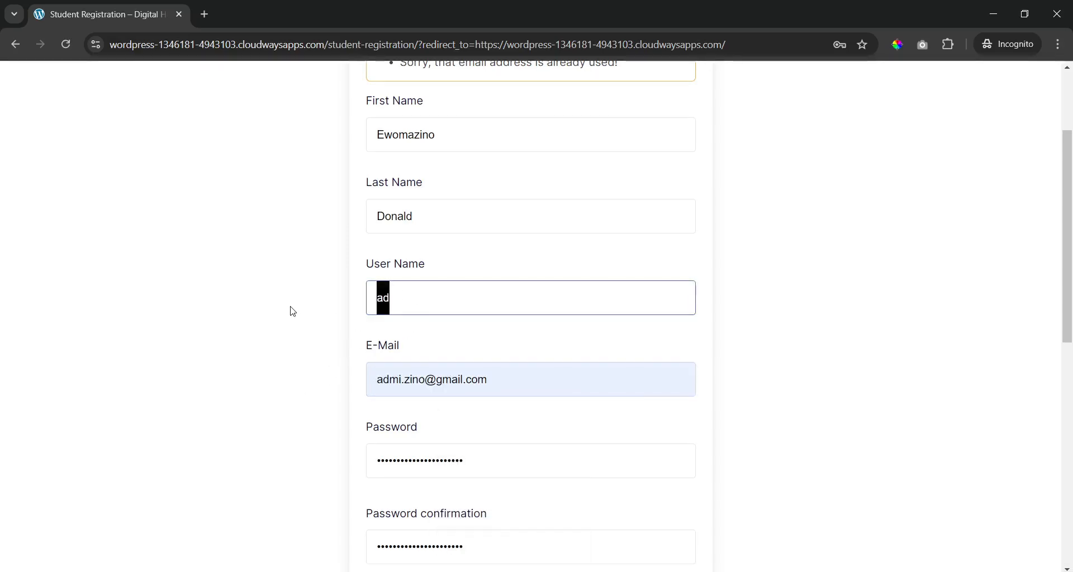
drag(497, 463, 268, 462)
key(ctrl+v)
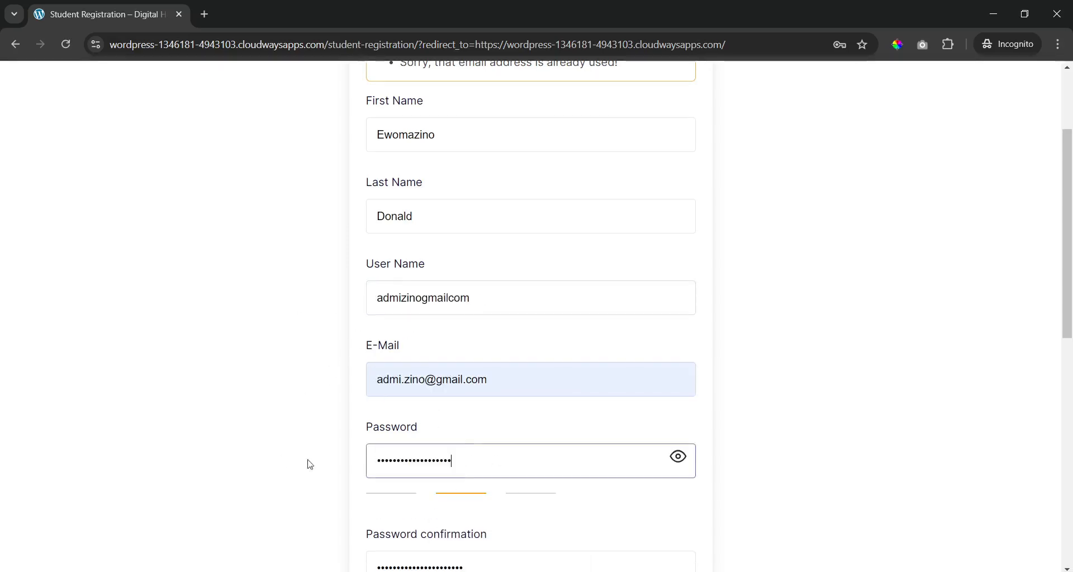
scroll(467, 364, down, 1)
scroll(468, 364, down, 2)
drag(496, 433, 285, 431)
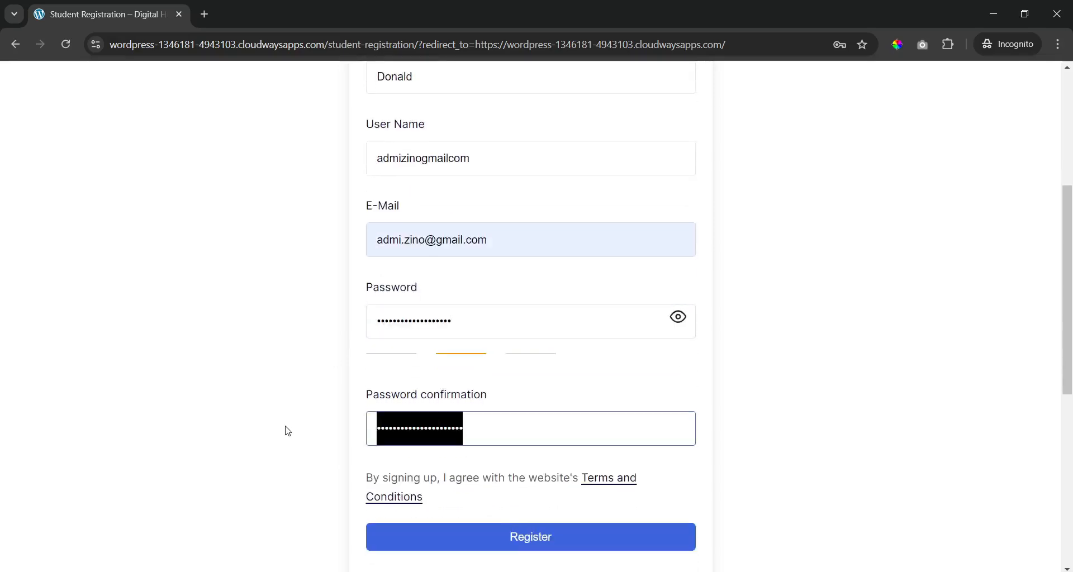
key(ctrl+v)
click(552, 544)
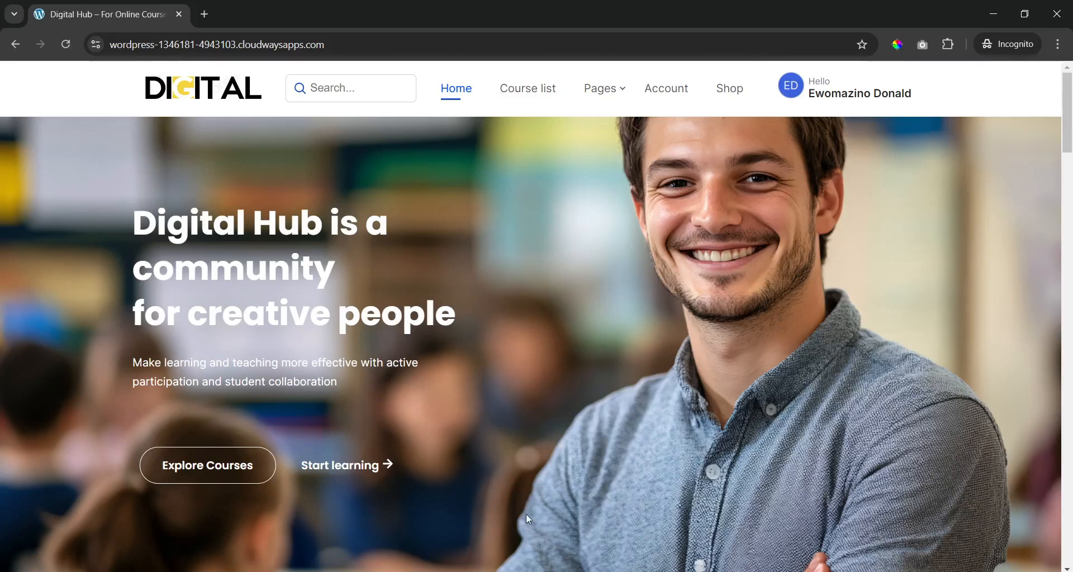
Add the Fullstack NextJS course to the cart and view the $19.00 cart
scroll(417, 264, down, 5)
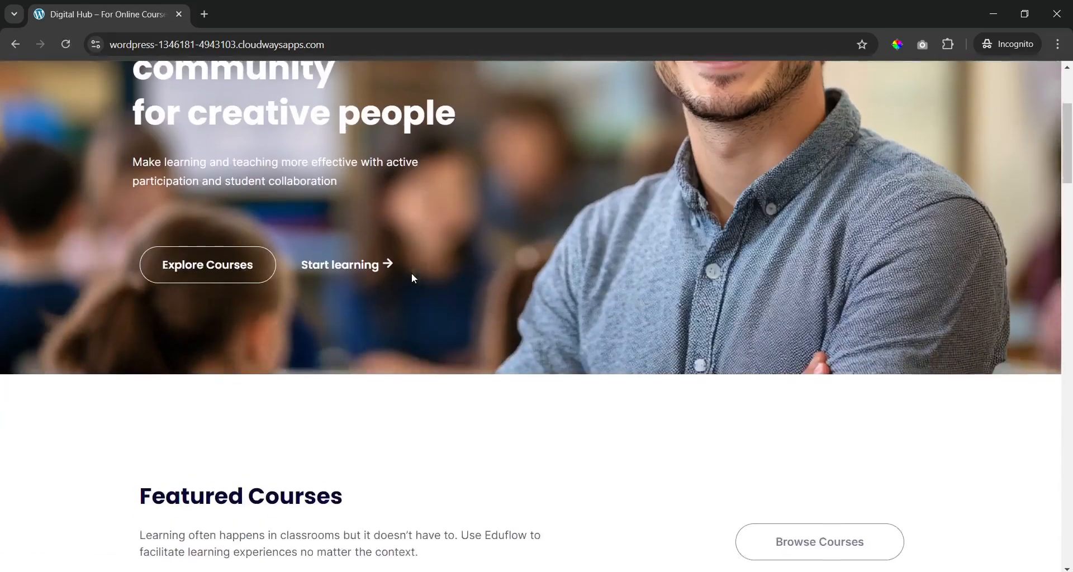
scroll(412, 273, up, 3)
scroll(416, 273, up, 3)
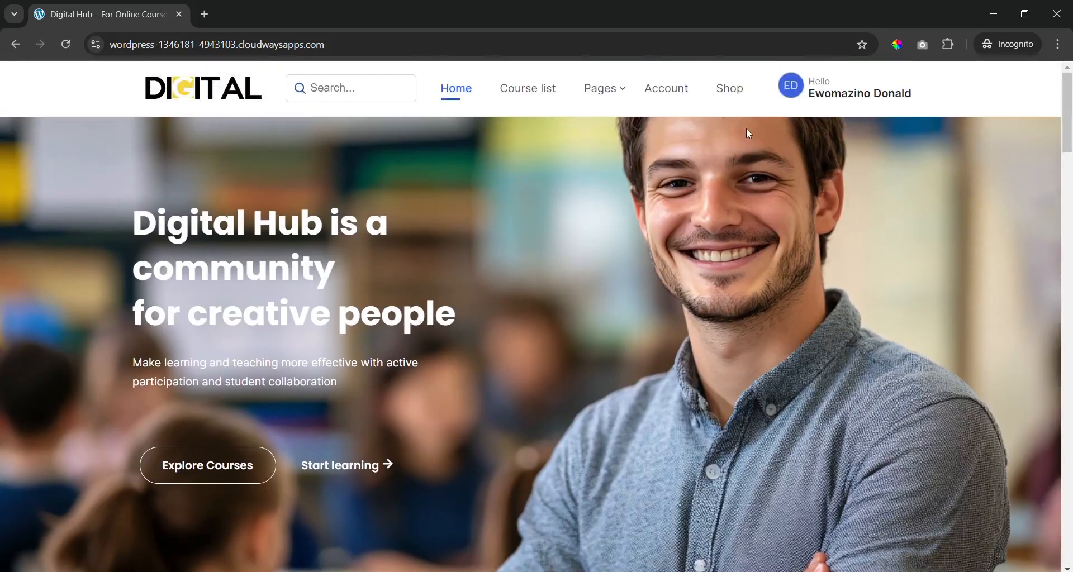
scroll(414, 263, down, 12)
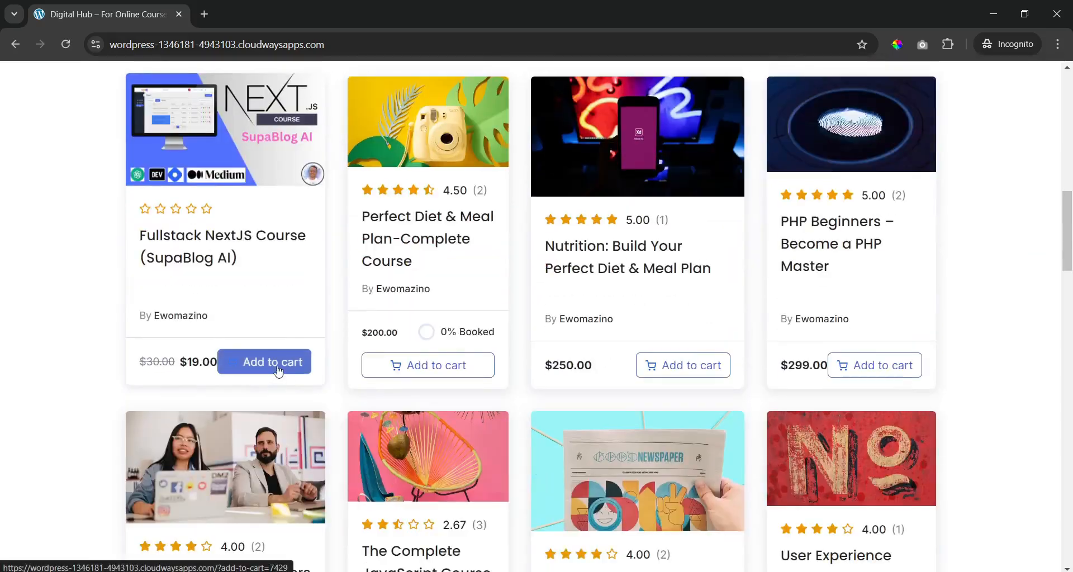
click(278, 369)
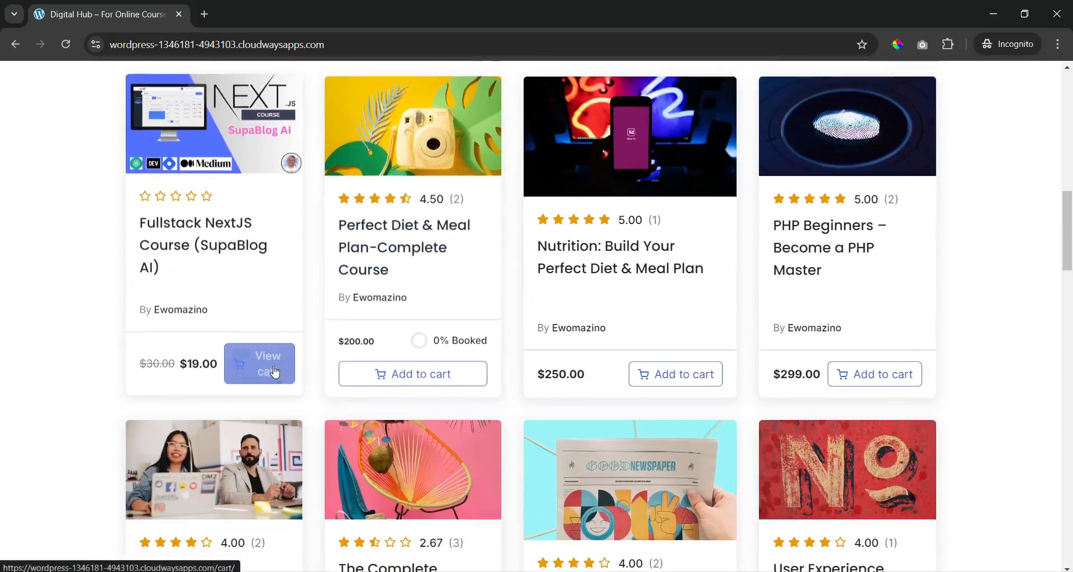
click(274, 372)
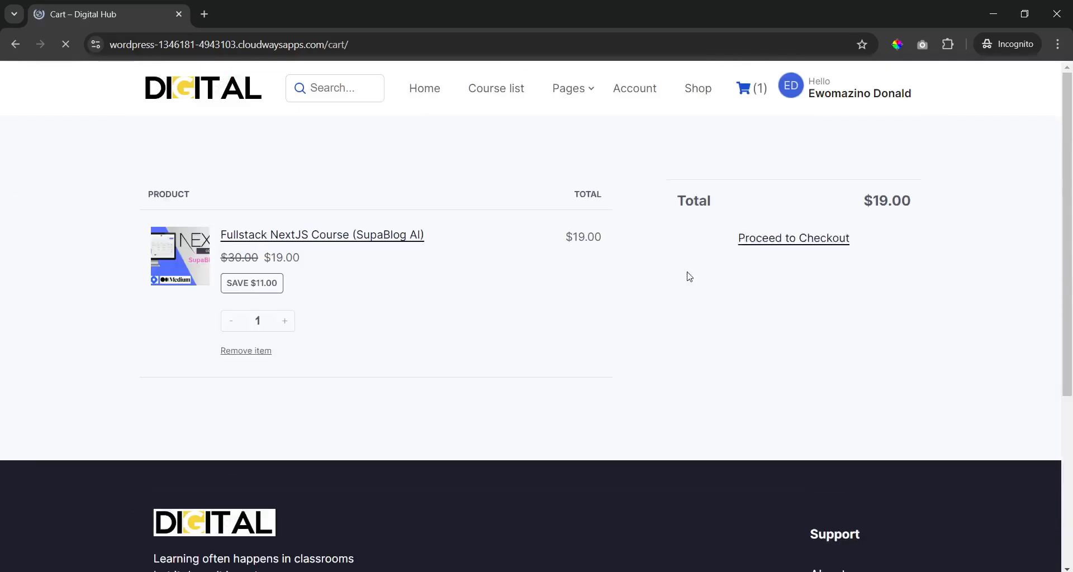
Proceed to checkout and autofill the United States billing details from a saved address
click(794, 353)
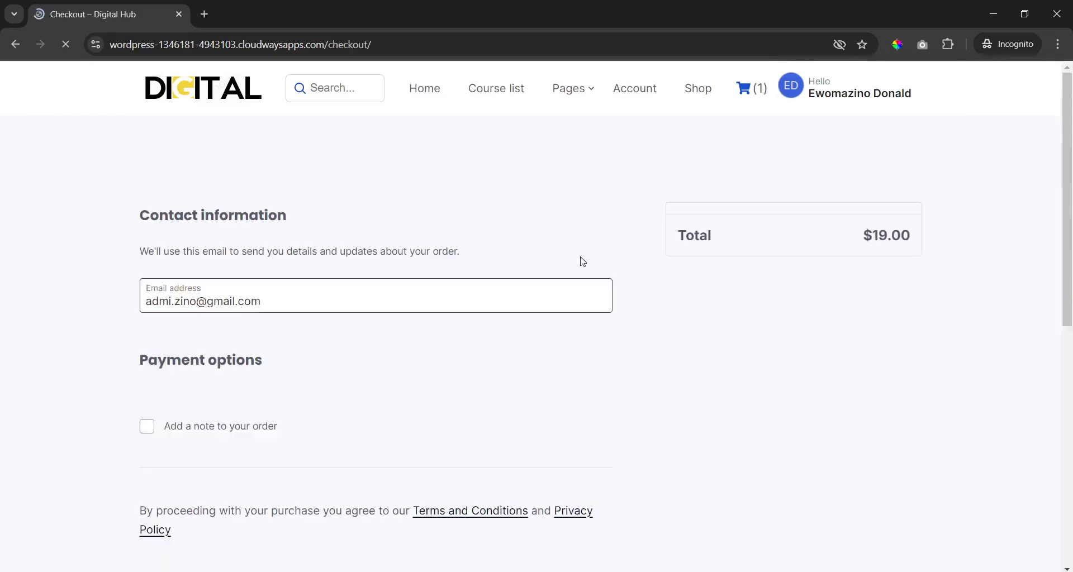
scroll(311, 356, down, 5)
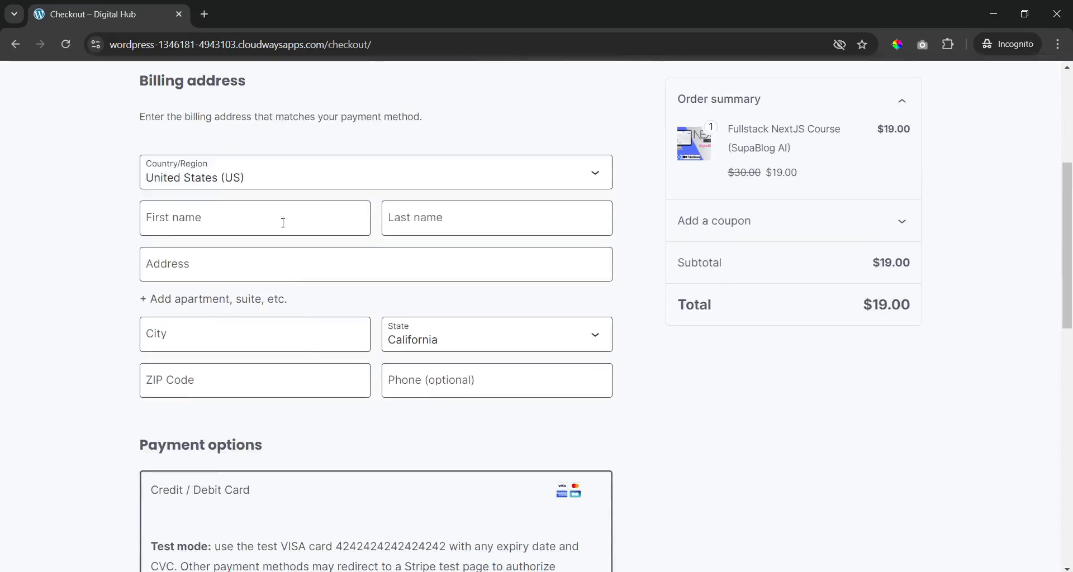
click(272, 206)
click(308, 179)
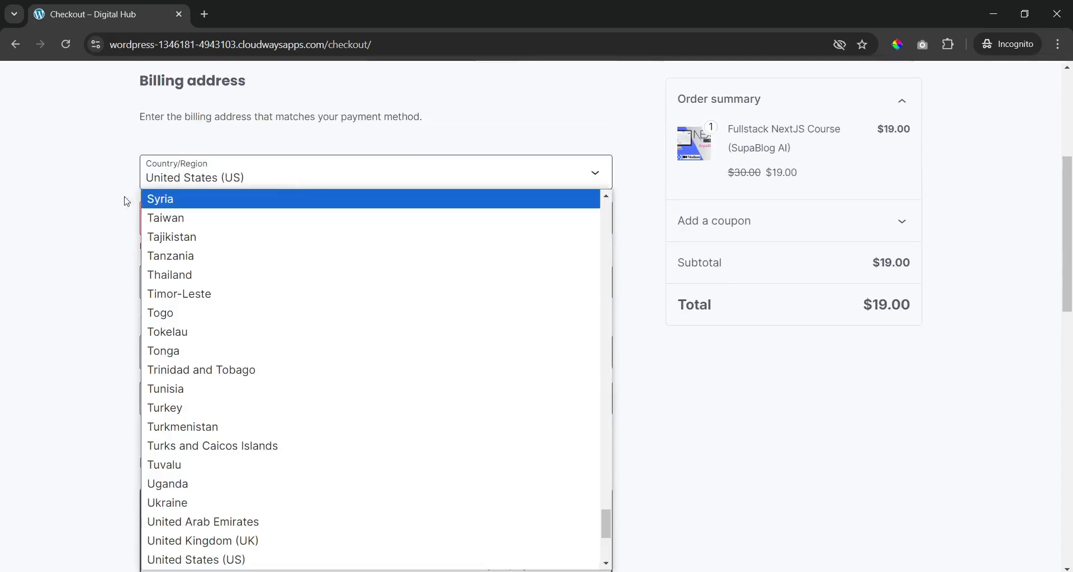
click(200, 211)
click(206, 213)
click(249, 250)
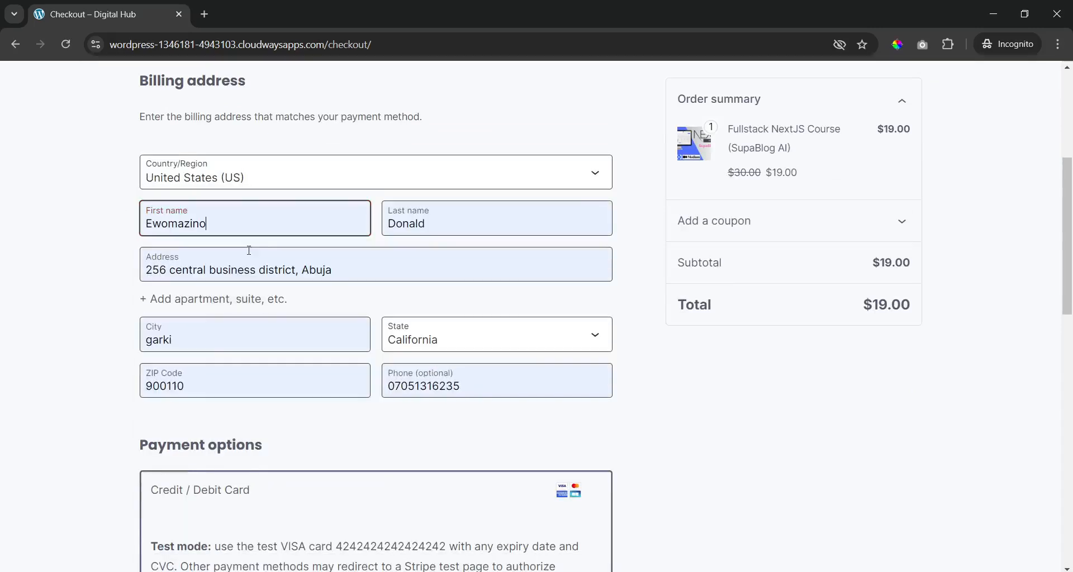
scroll(342, 333, down, 2)
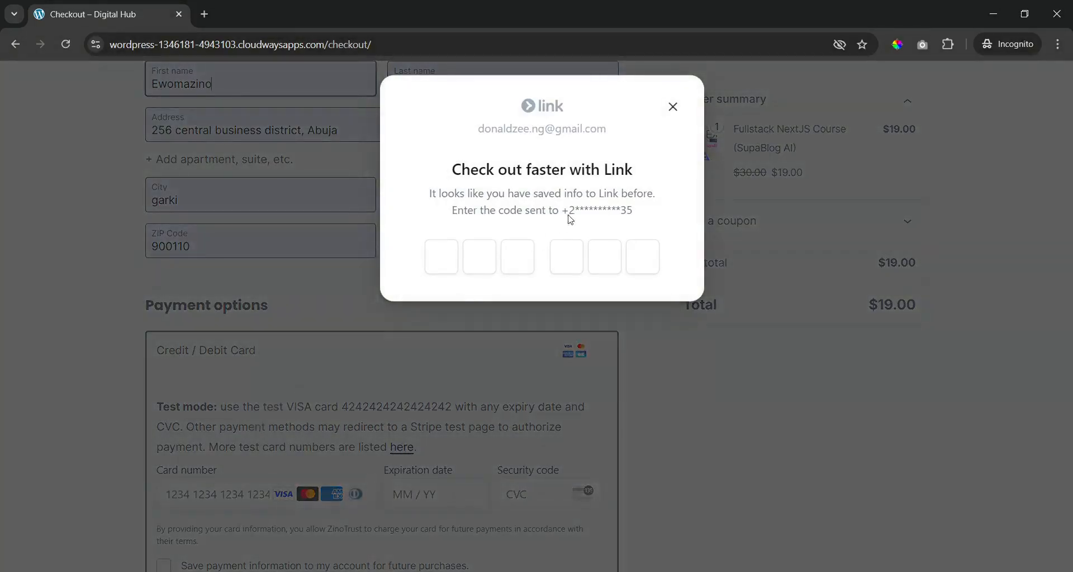
click(673, 107)
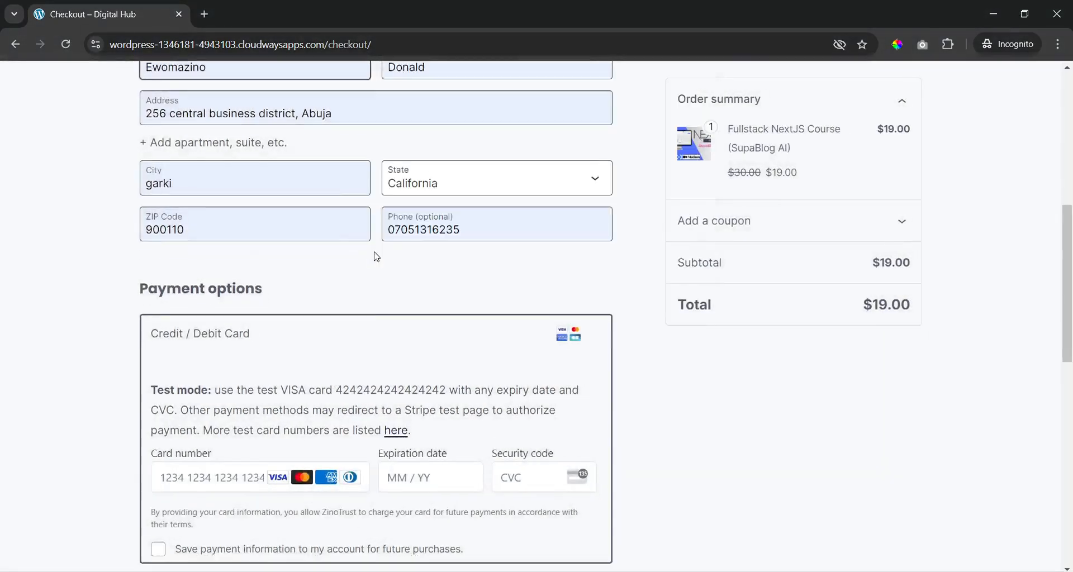
scroll(204, 405, down, 1)
click(198, 426)
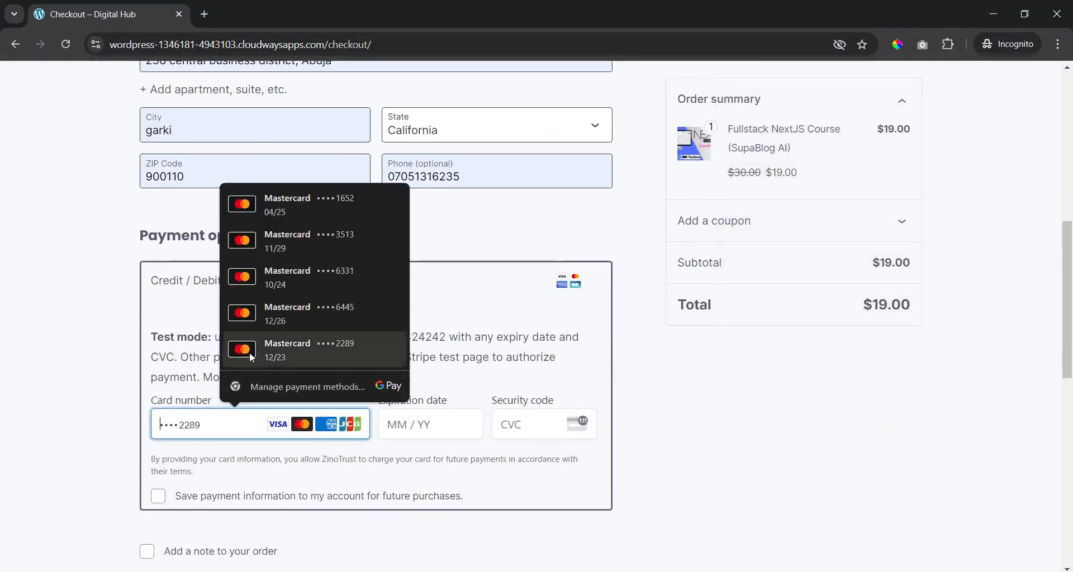
text(424242)
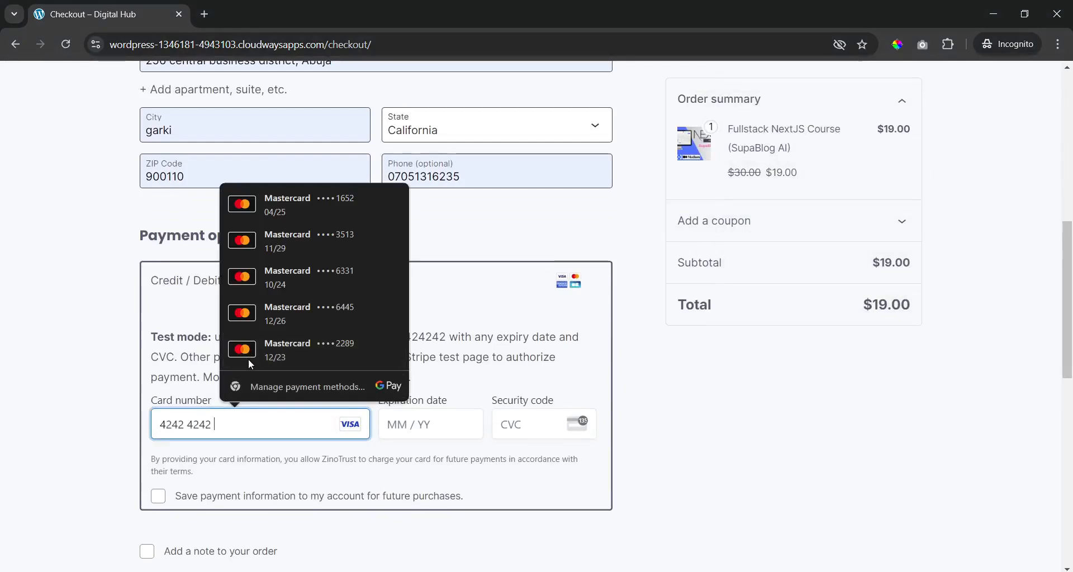
text(4242424242044)
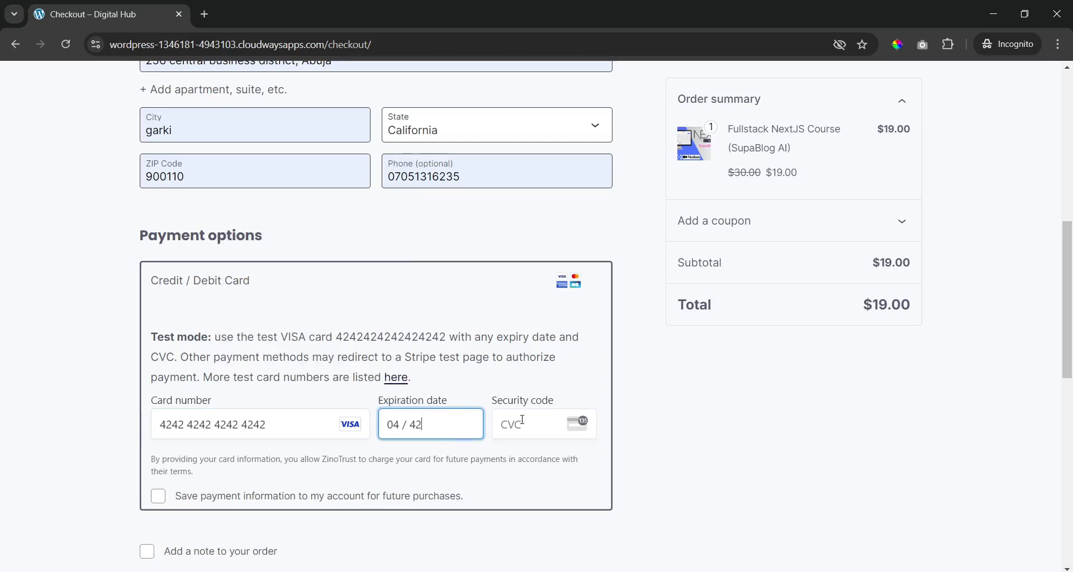
text(424)
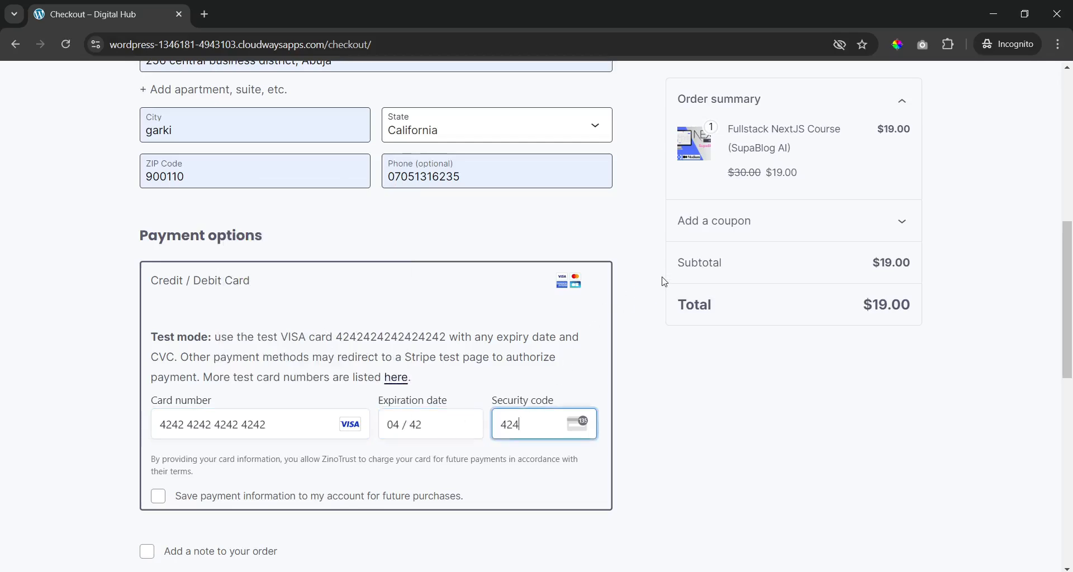
scroll(643, 290, down, 5)
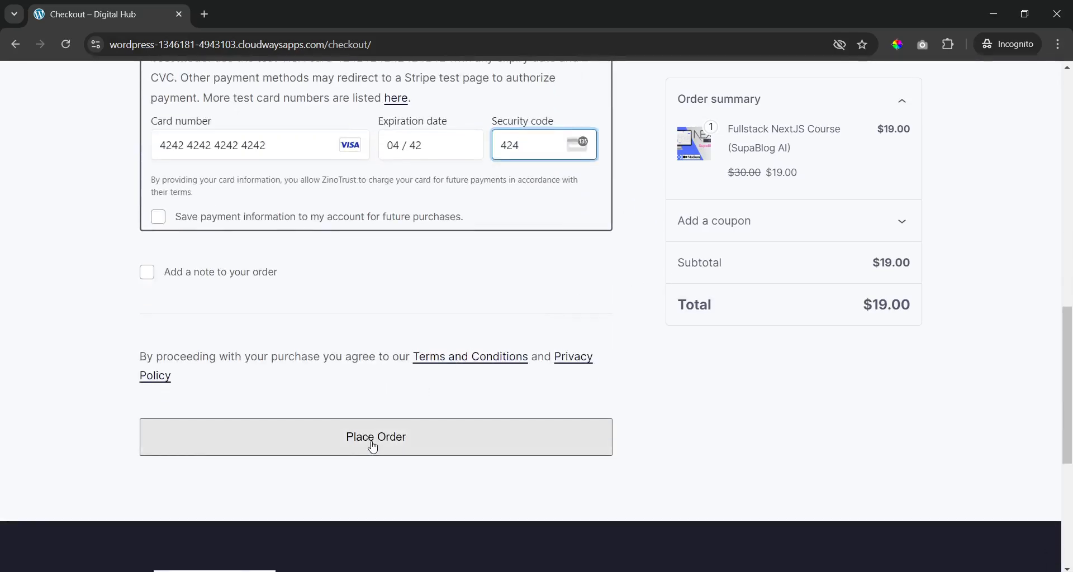
click(373, 445)
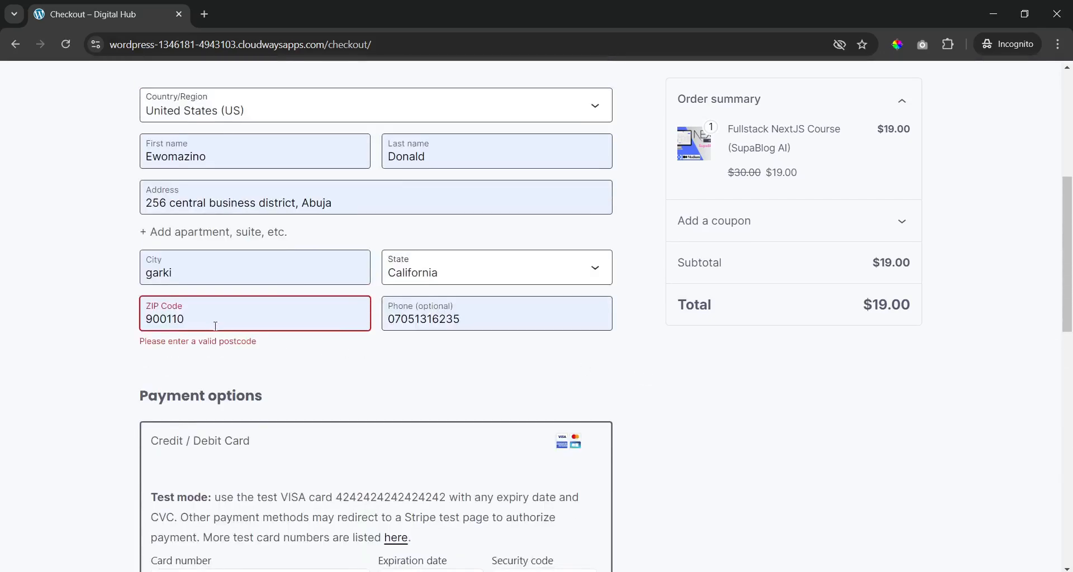
Change the billing country to Nigeria and the state to Ekiti
scroll(220, 318, down, 1)
scroll(220, 317, up, 3)
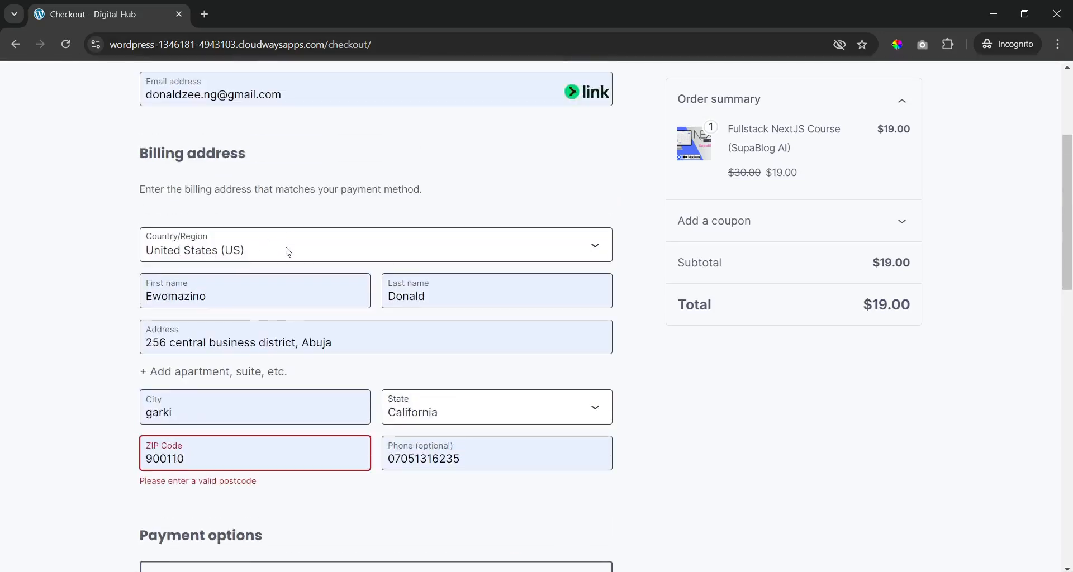
click(302, 253)
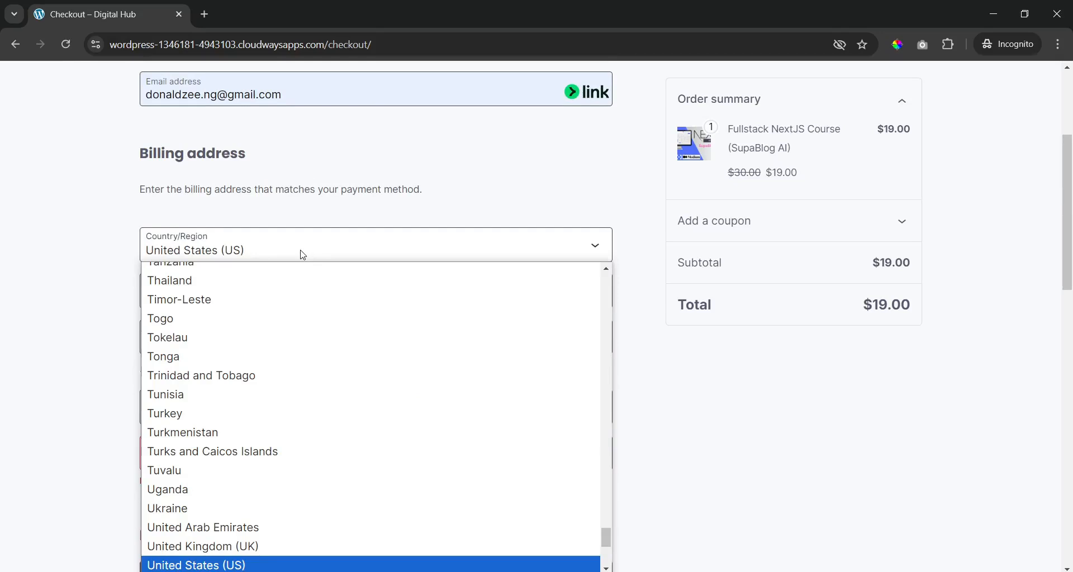
key(n)
key(i)
key(g)
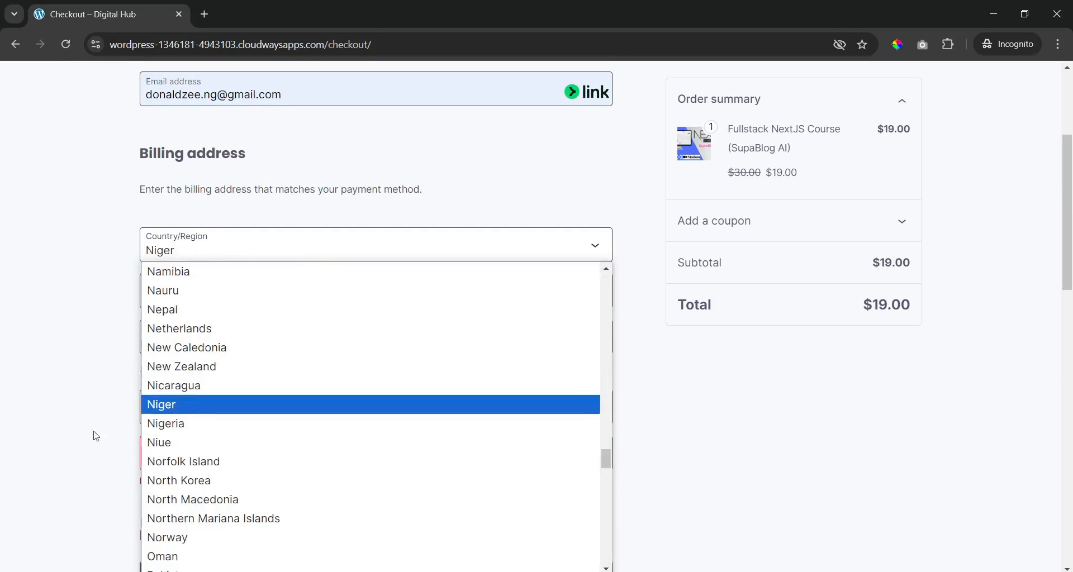
key(e)
key(Return)
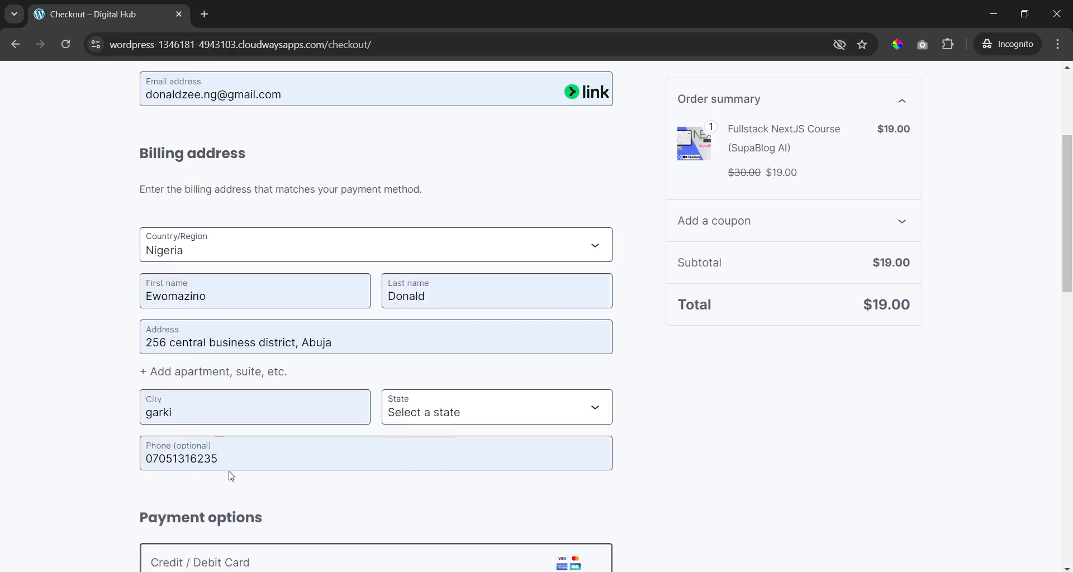
click(563, 413)
click(479, 283)
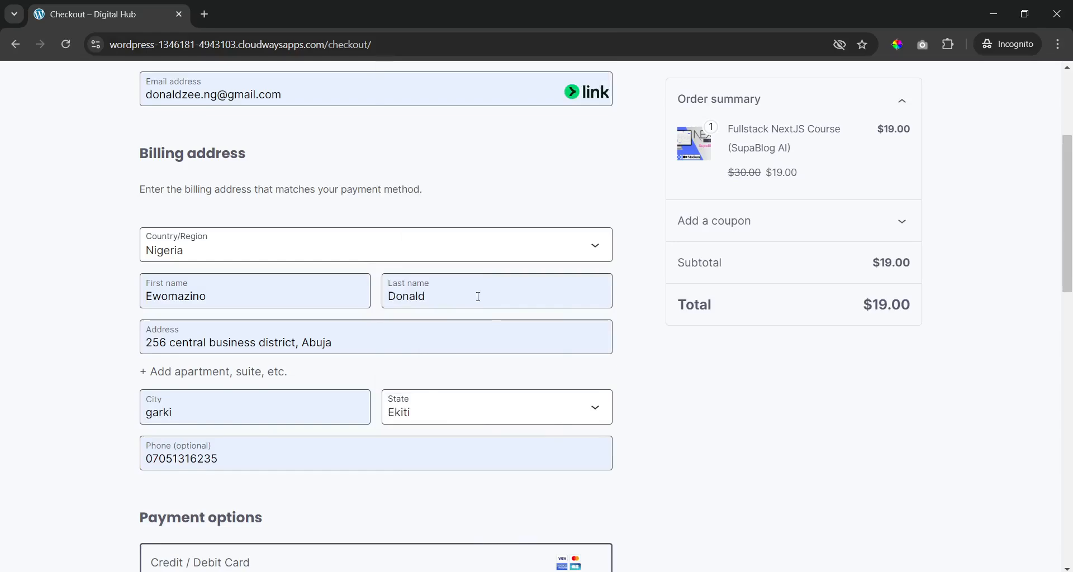
Place the $19.00 order for the Fullstack NextJS course
scroll(648, 368, down, 3)
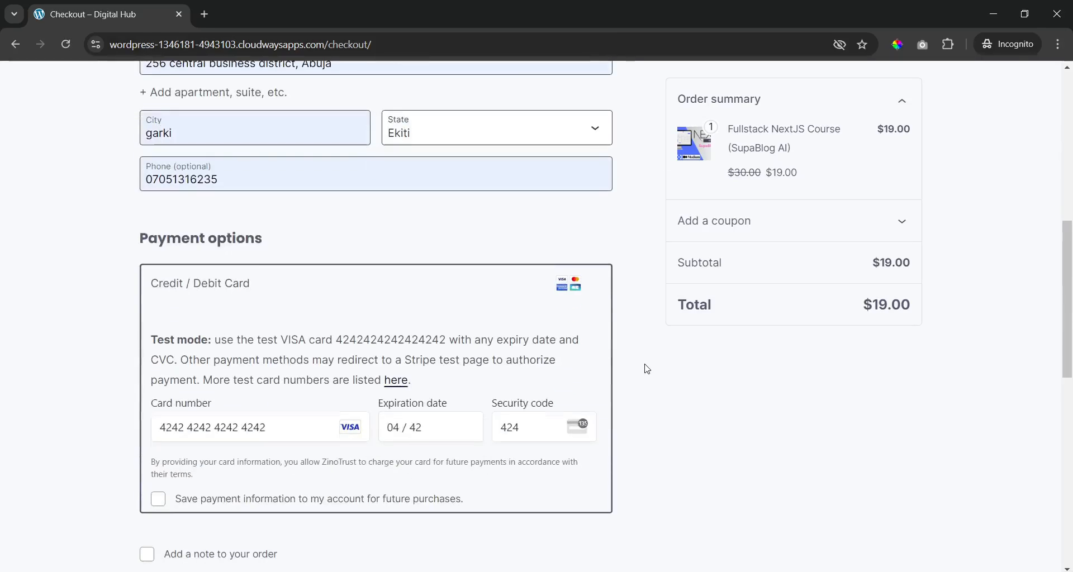
scroll(640, 367, down, 3)
scroll(129, 498, down, 1)
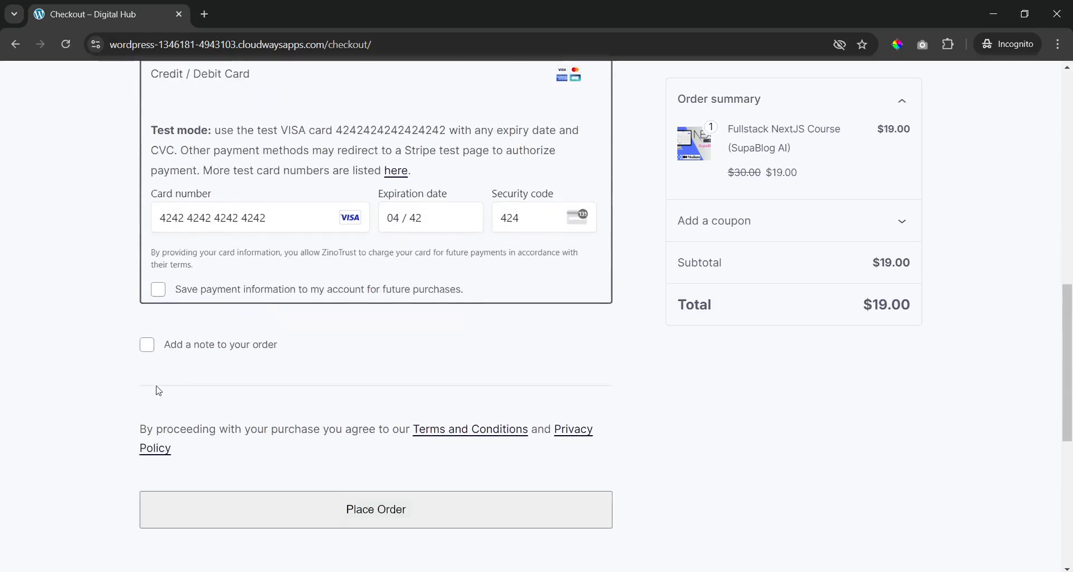
click(388, 518)
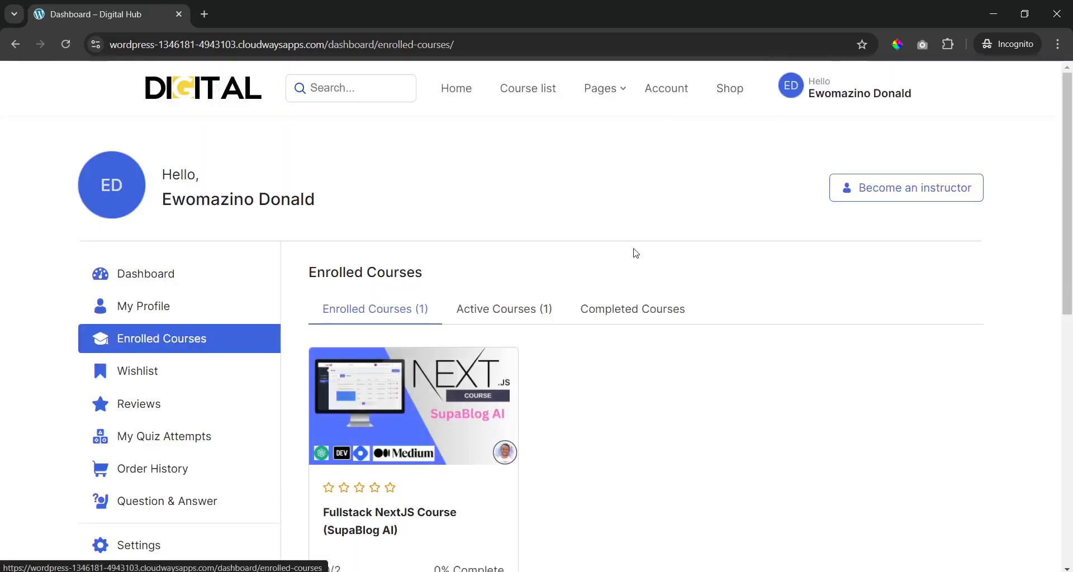
Start learning the Fullstack NextJS Course, then exit the lesson back to its course page
scroll(635, 254, down, 3)
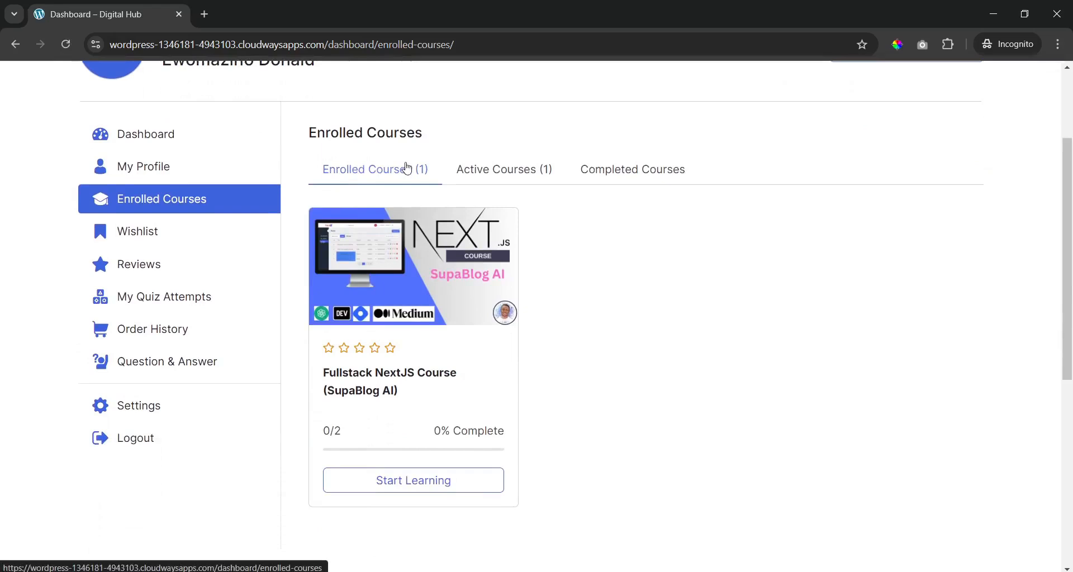
click(431, 482)
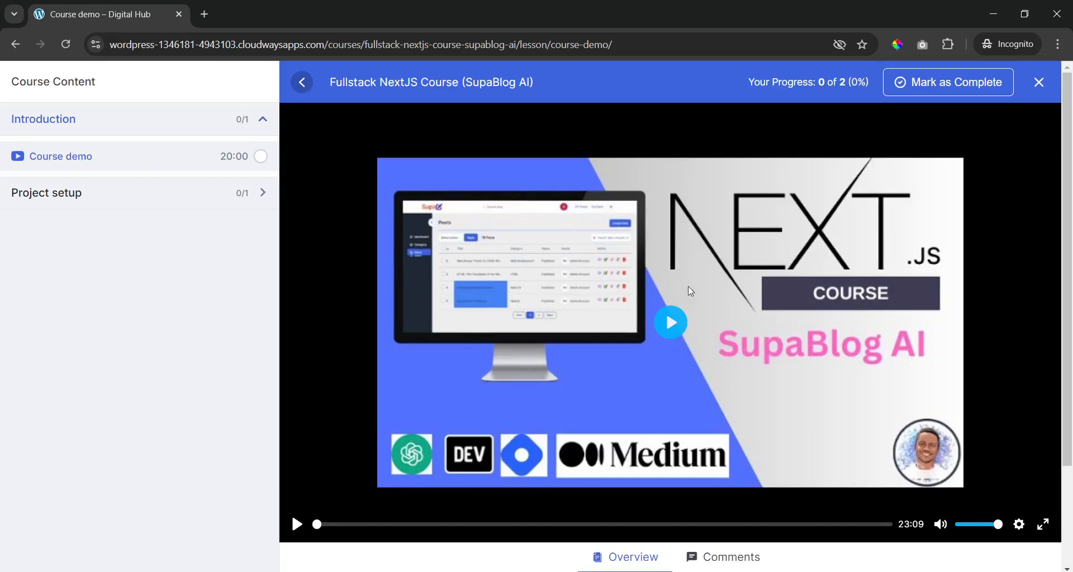
click(1040, 83)
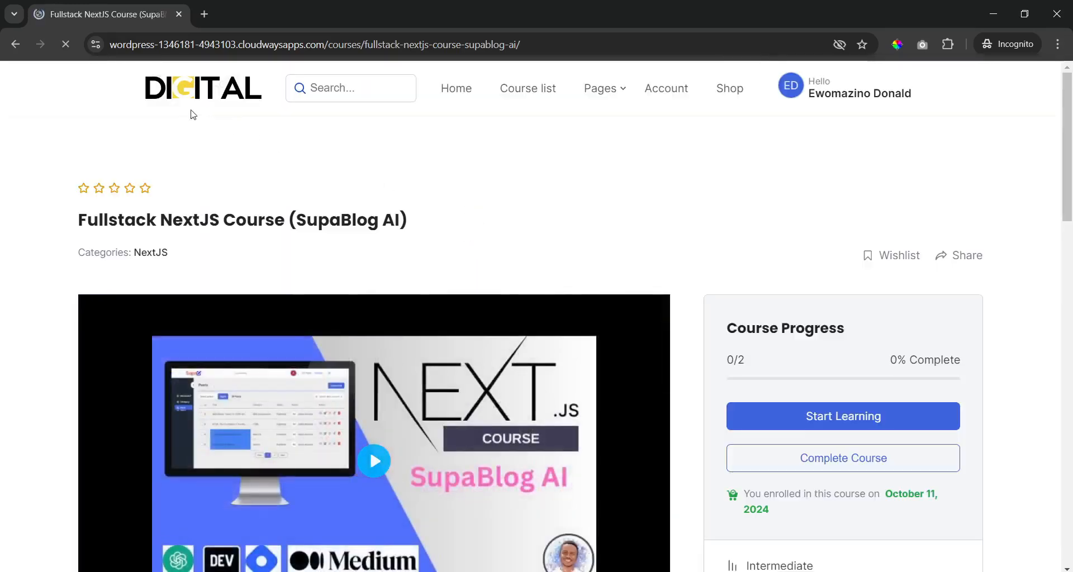
Return to the Digital Hub home page and browse down to the Featured Ebooks and back
click(197, 99)
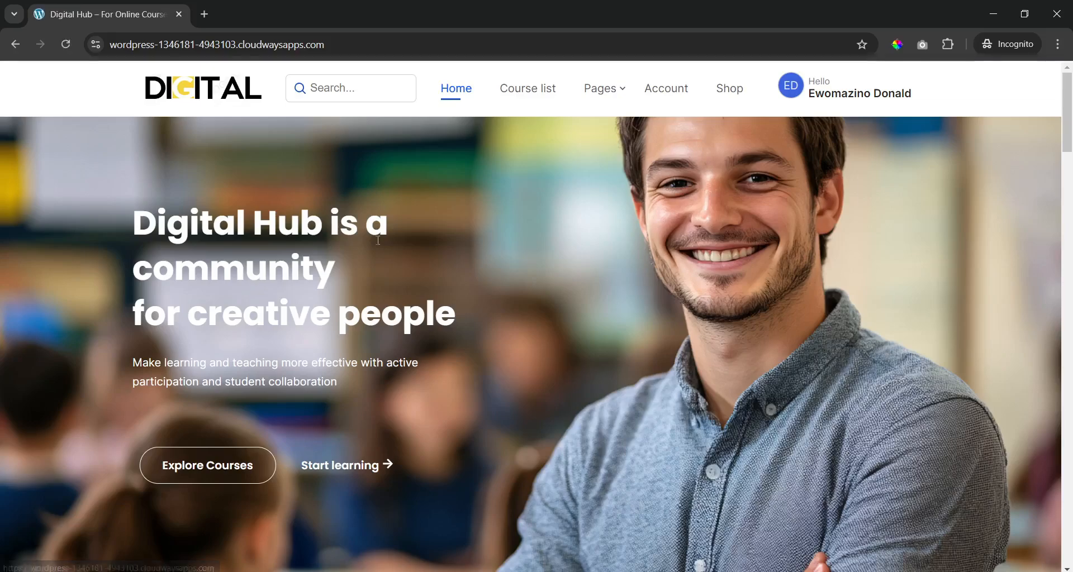
scroll(565, 348, down, 20)
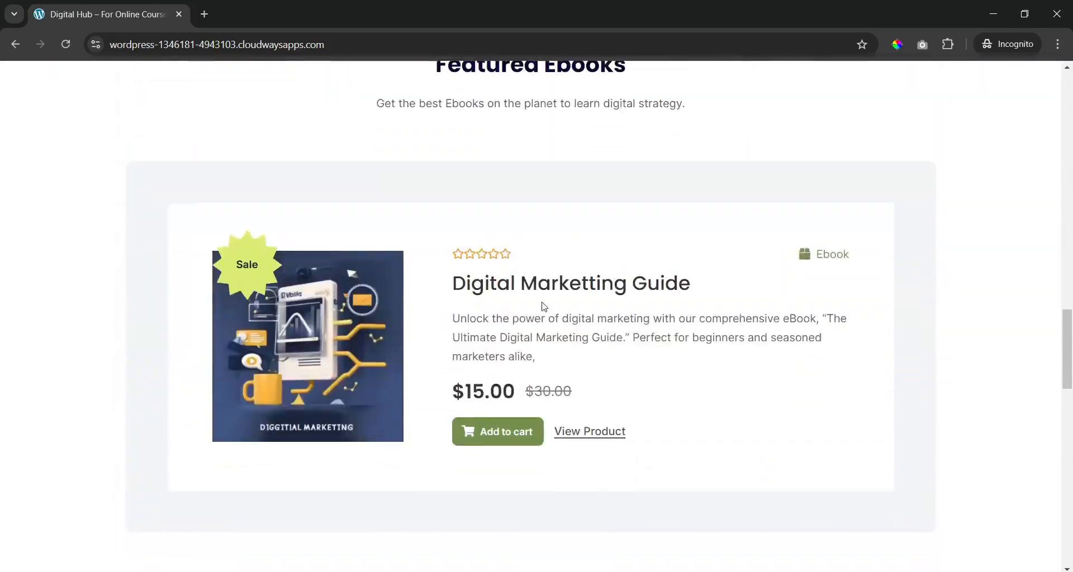
scroll(544, 307, down, 12)
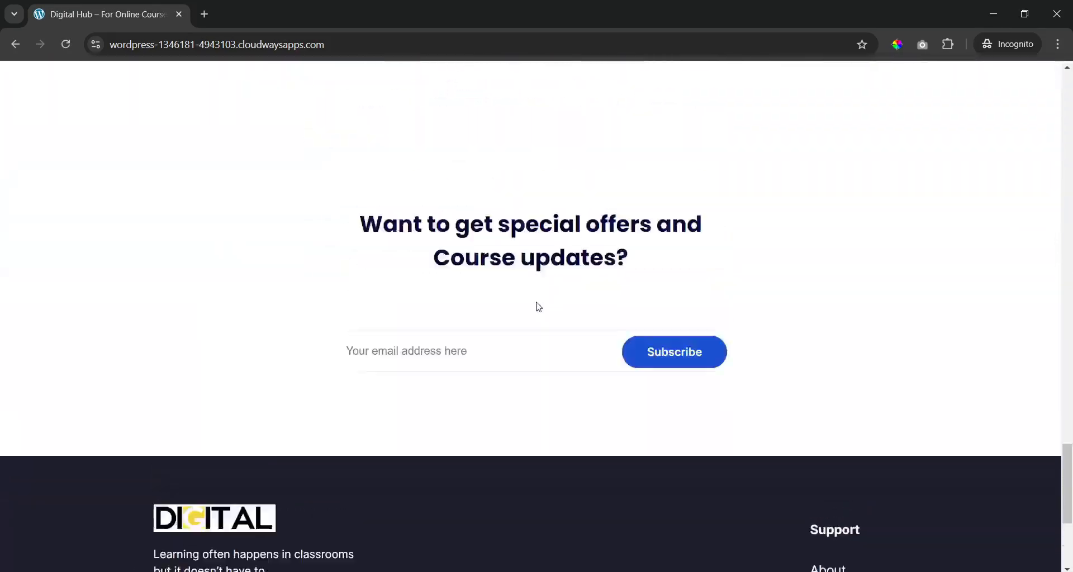
scroll(538, 307, up, 10)
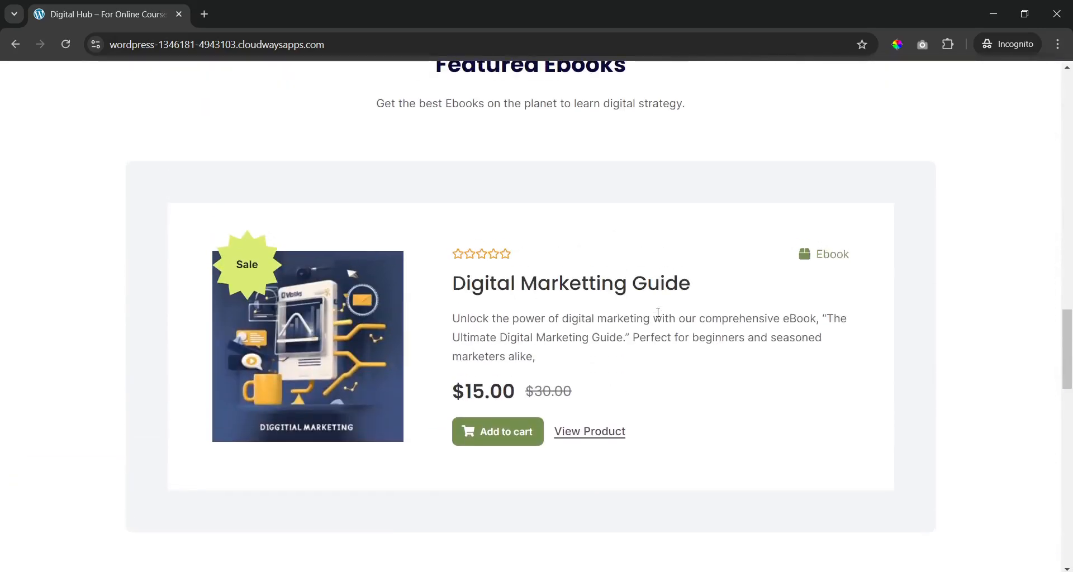
scroll(518, 168, up, 5)
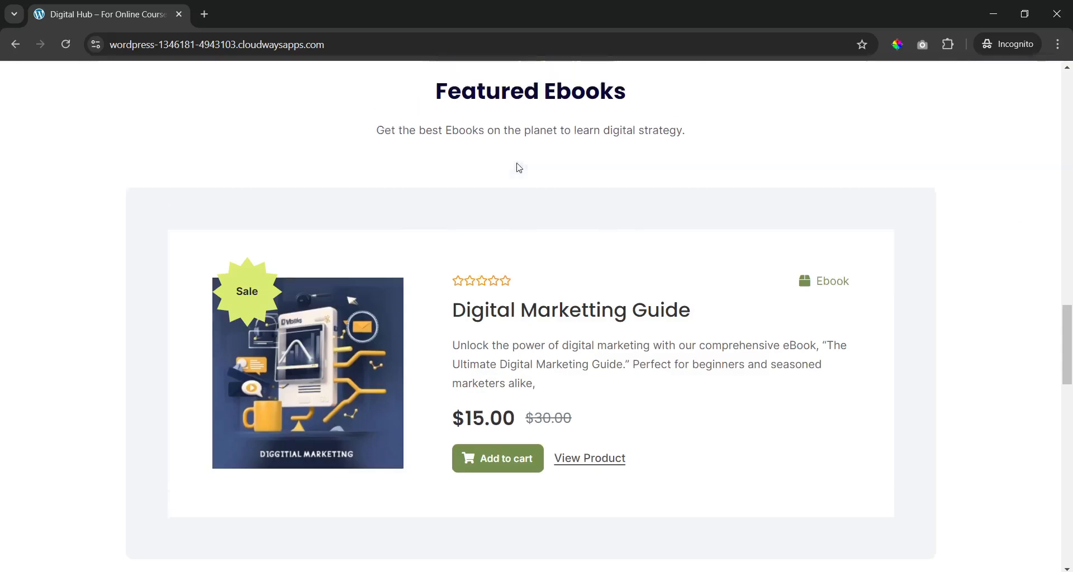
scroll(518, 167, up, 10)
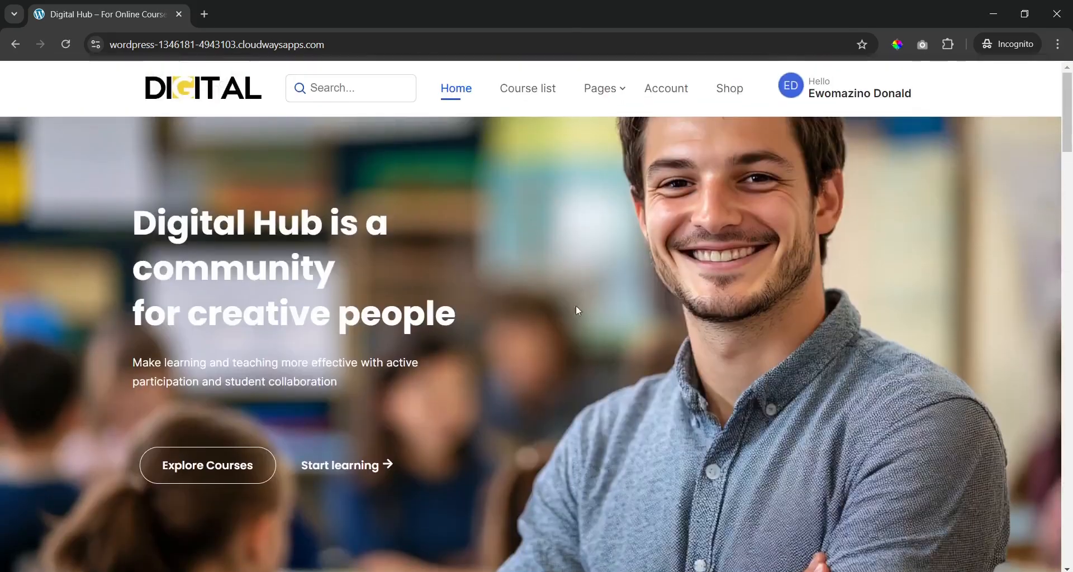